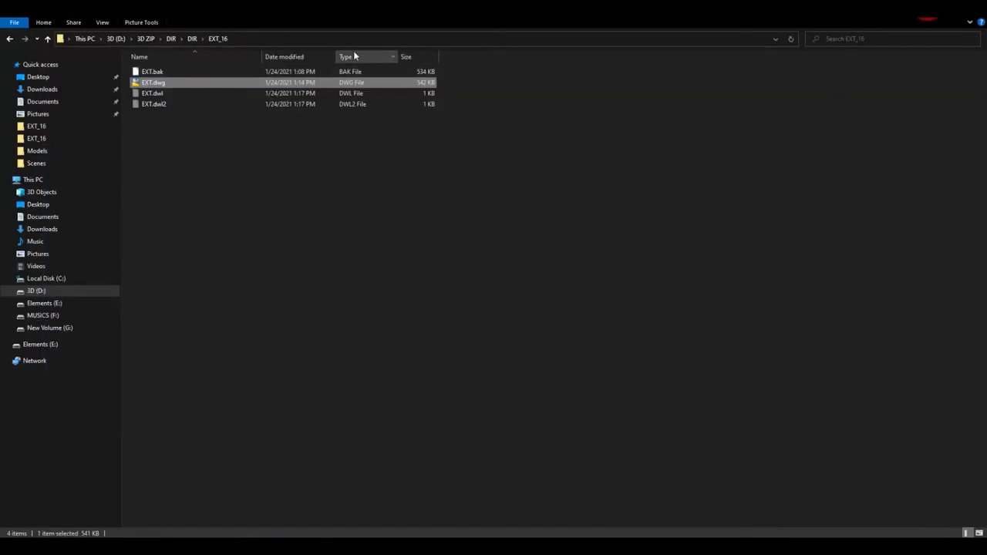
Copy the path of the EXT_16 folder containing EXT.dwg and switch to 3ds Max.
click(346, 156)
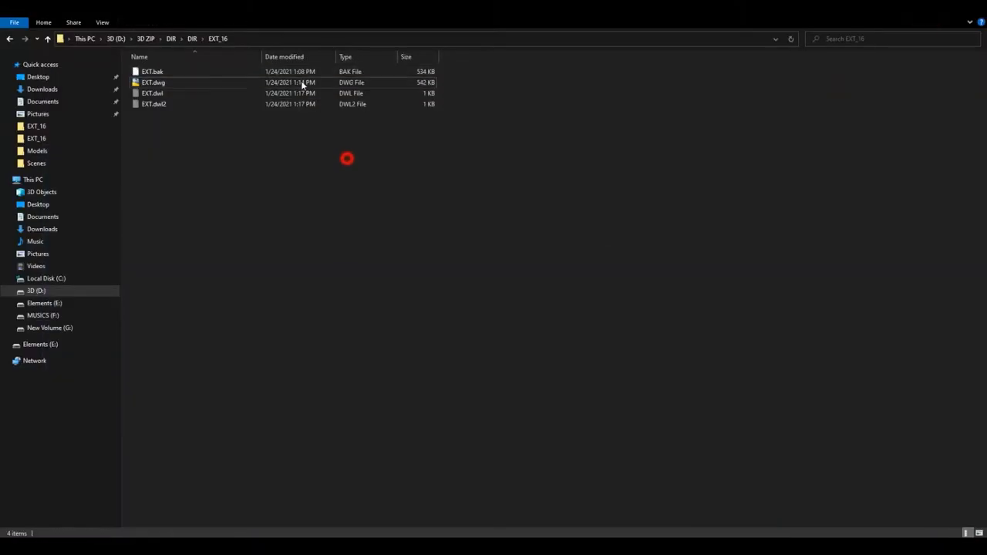
click(284, 38)
right_click(284, 38)
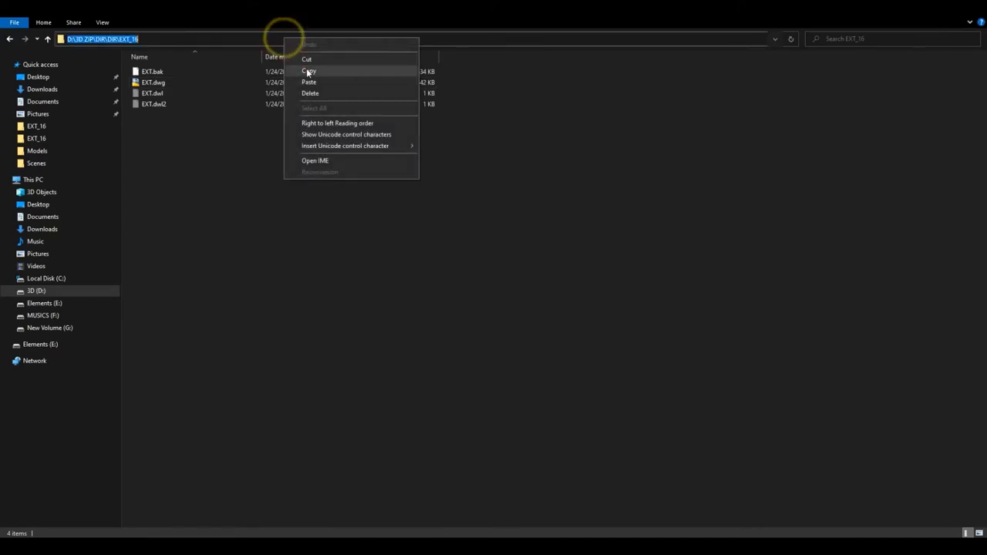
click(307, 70)
click(337, 244)
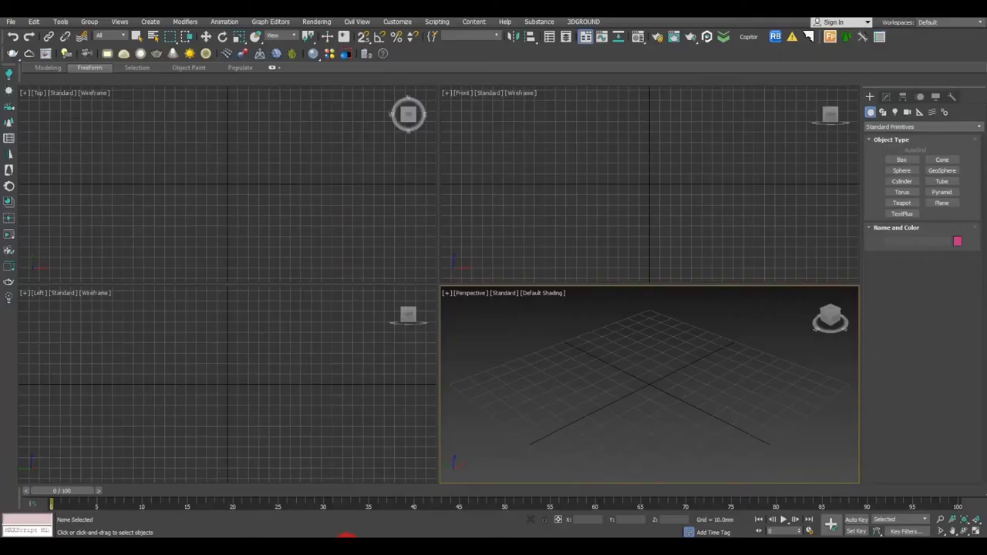
Begin a file import from the Top view and go to the copied EXT_16 folder path.
click(266, 210)
click(11, 22)
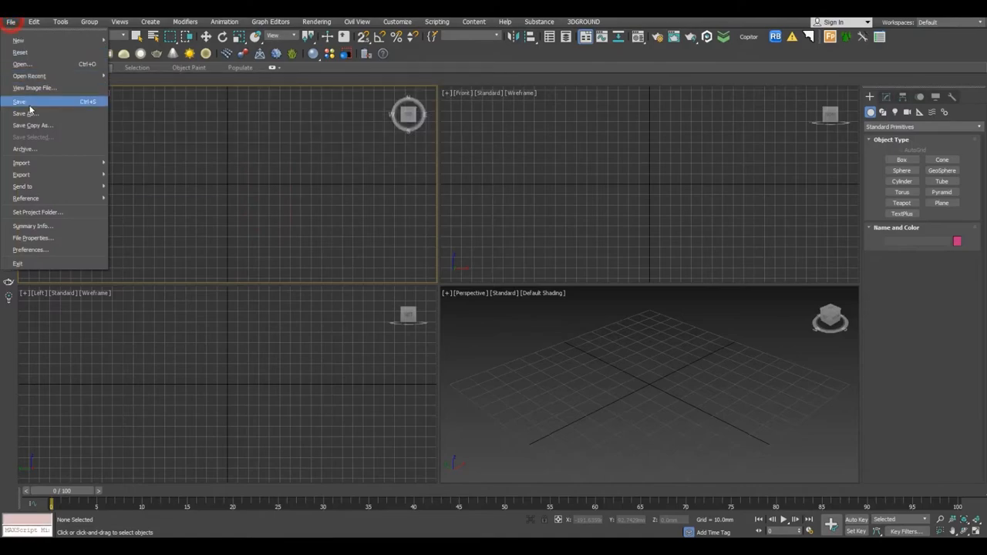
click(30, 163)
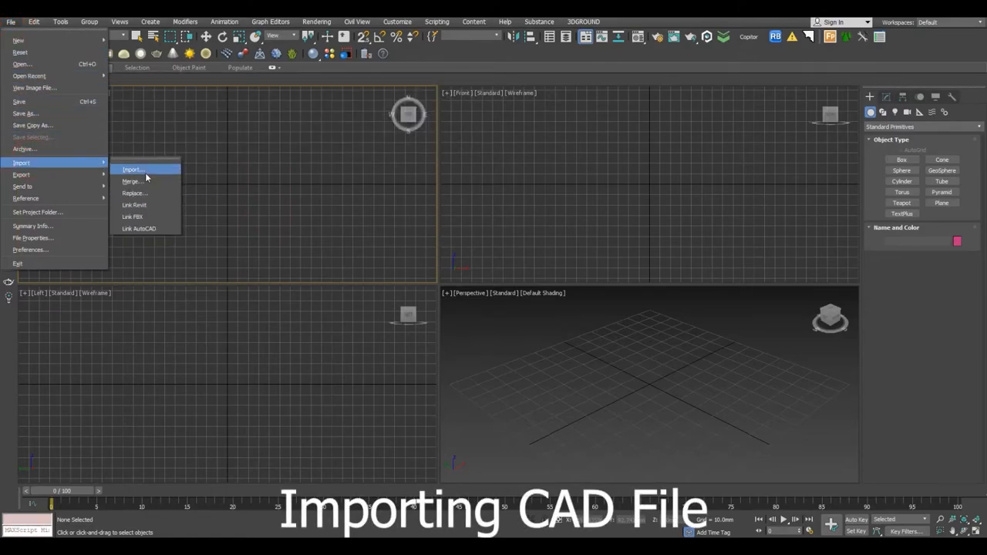
click(146, 172)
key(ctrl+v)
key(Return)
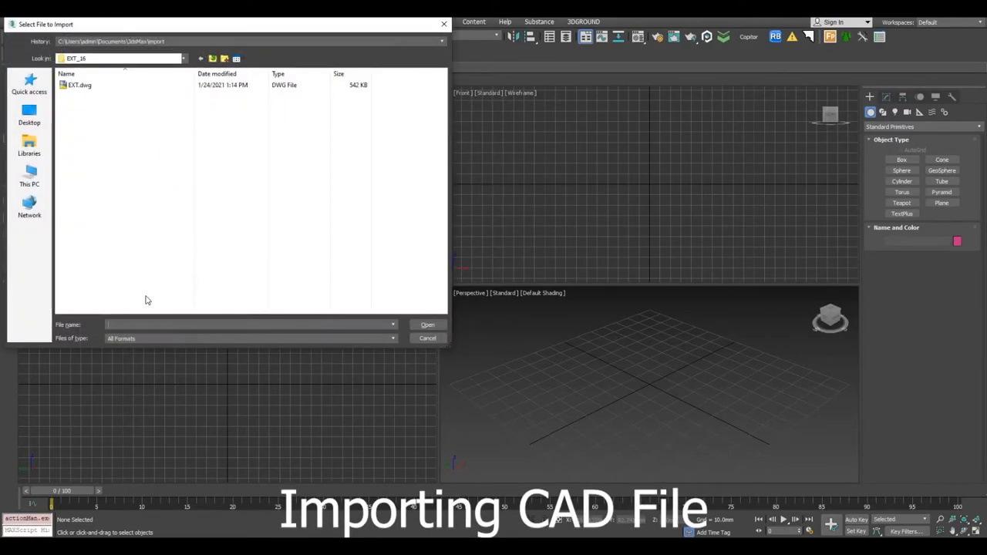
Import EXT.dwg into the scene through its import options and maximize the Top viewport.
double_click(82, 87)
click(541, 168)
click(541, 169)
click(499, 171)
click(486, 179)
click(514, 421)
key(alt+w)
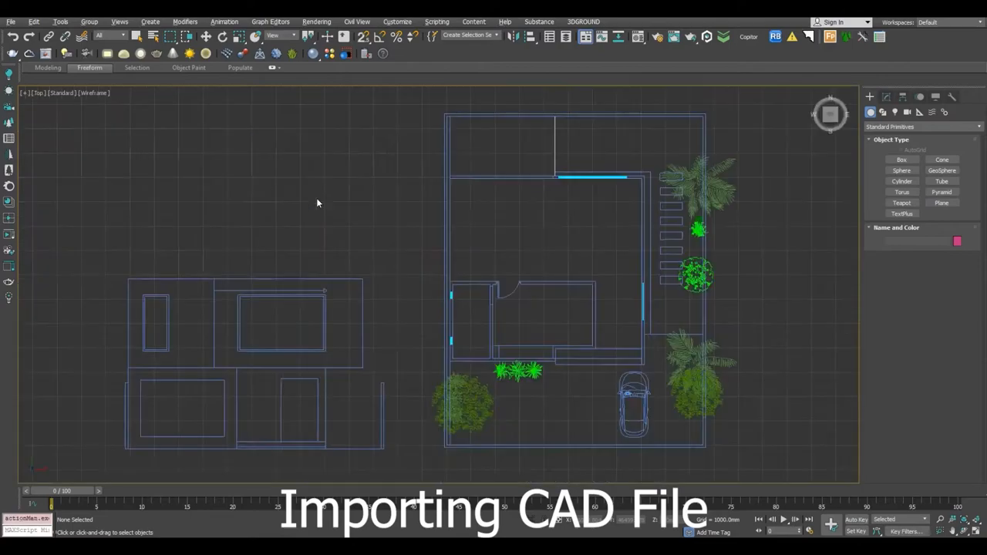
Group all the imported plan and elevation splines under the name "plan".
scroll(328, 205, down, 3)
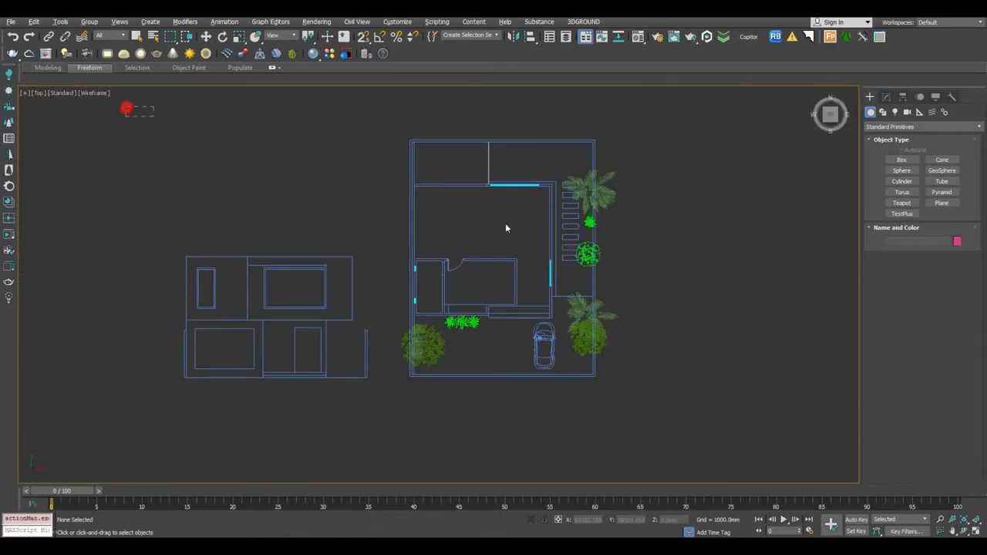
drag(668, 438, 668, 438)
key(w)
click(89, 22)
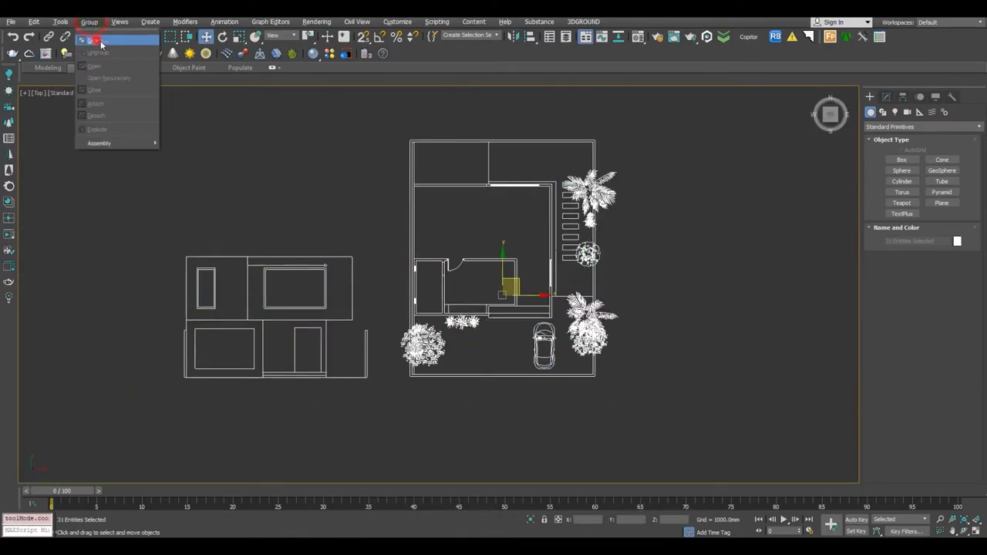
click(97, 37)
text(plan)
key(Return)
In the maximized Front view, clone the plan group once as a copy placed beside the original along X.
click(623, 336)
drag(631, 373, 434, 283)
key(alt+w)
right_click(548, 224)
key(alt+w)
scroll(548, 232, down, 5)
middle_drag(549, 232, 456, 234)
shift+drag(428, 289, 679, 300)
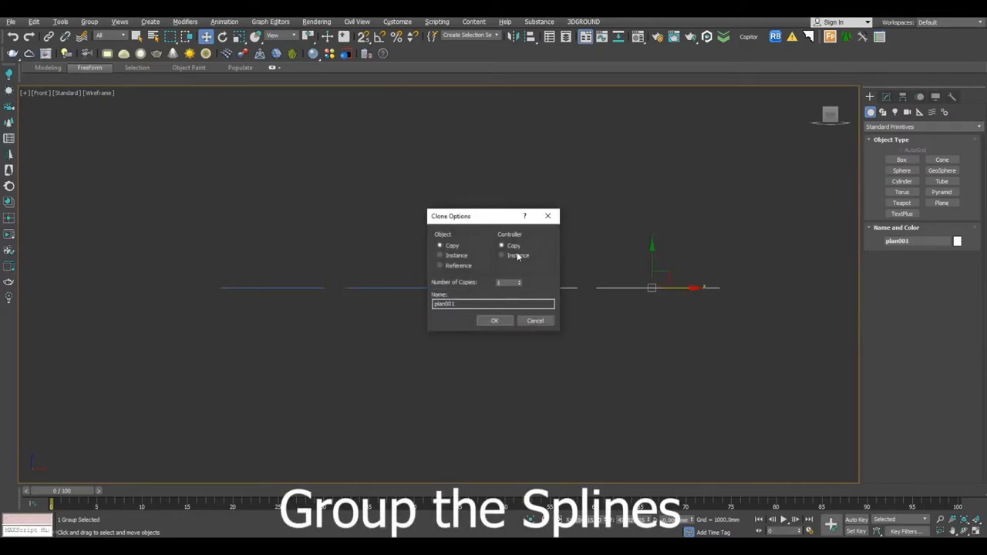
click(494, 322)
Turn on angle snap and rotate the copied plan group upright so it faces the Front view.
click(223, 37)
middle_drag(619, 239, 545, 210)
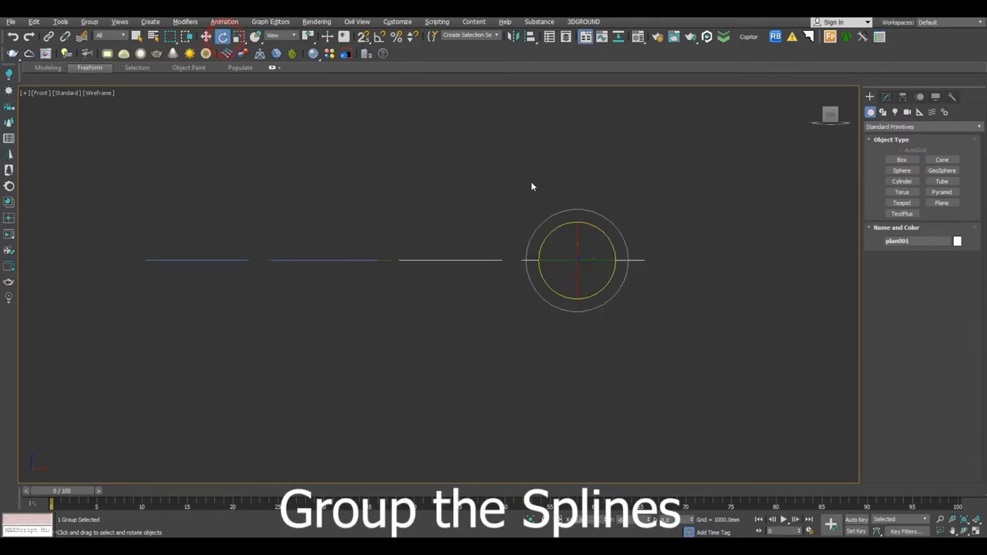
click(378, 39)
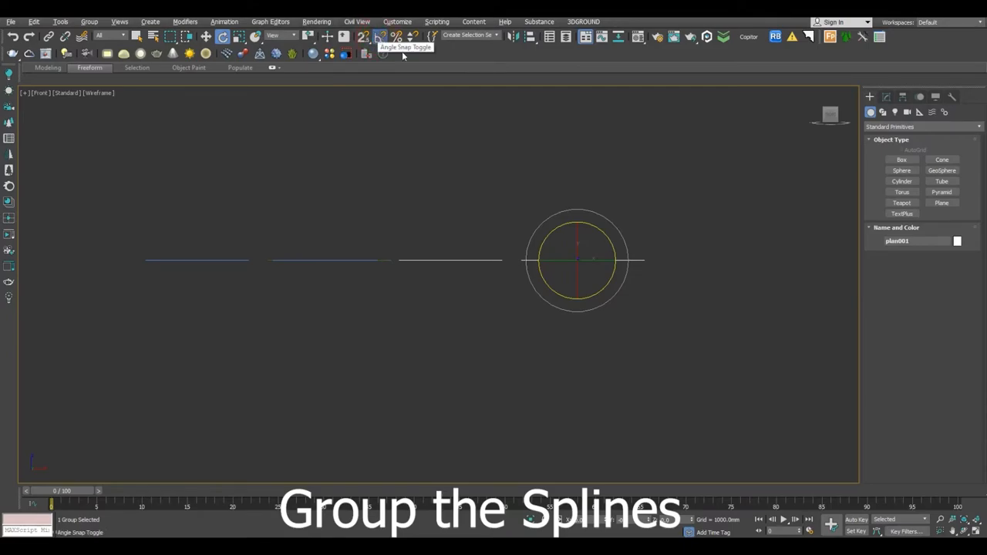
drag(578, 244, 587, 290)
Reset the upright plan copy's X and Y position to 0.
key(w)
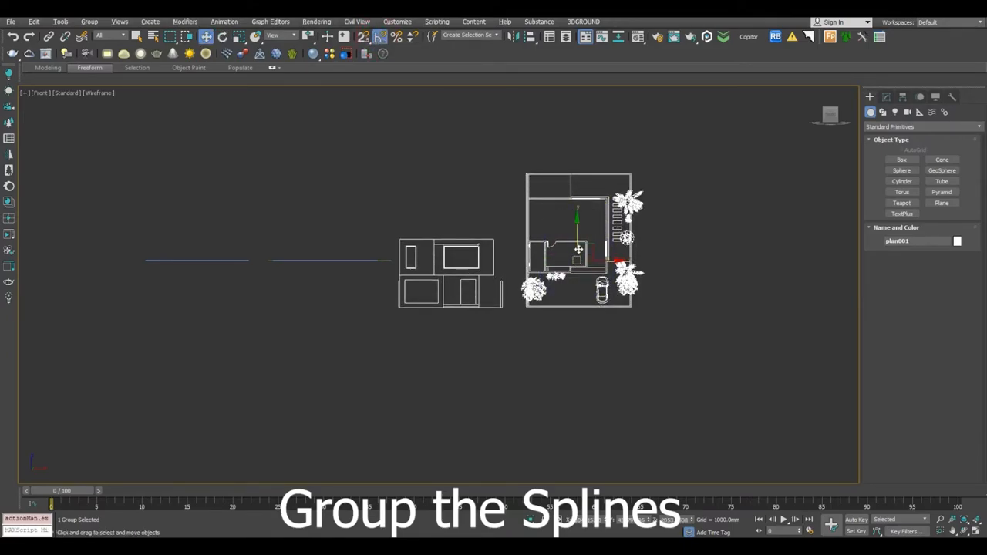
right_click(605, 520)
right_click(649, 520)
key(z)
scroll(439, 307, down, 8)
scroll(613, 332, up, 3)
Reset the original flat plan group's X and Y position to 0 and move it along negative X beside the upright copy.
click(573, 340)
drag(525, 225, 700, 349)
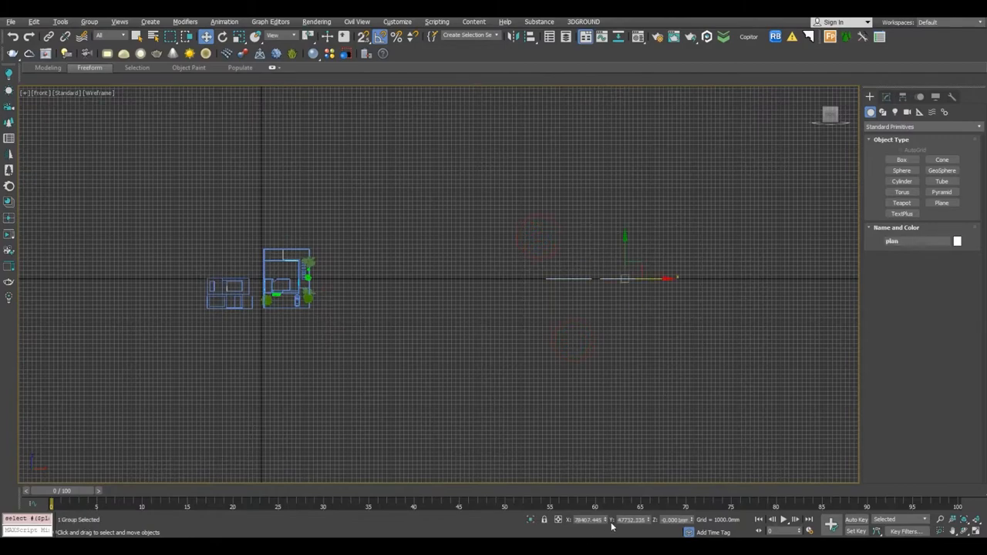
right_click(608, 520)
right_click(649, 519)
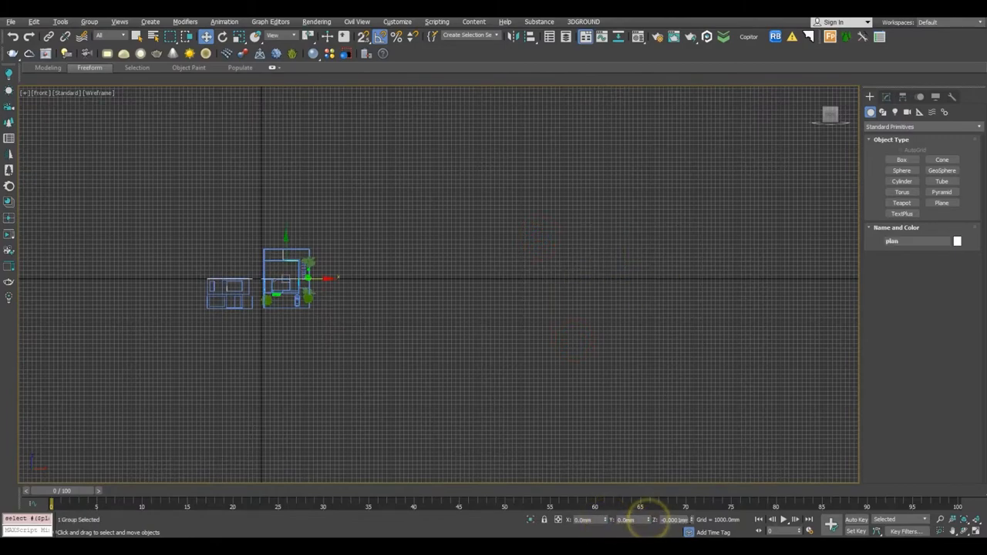
middle_drag(361, 324, 544, 316)
drag(466, 291, 408, 286)
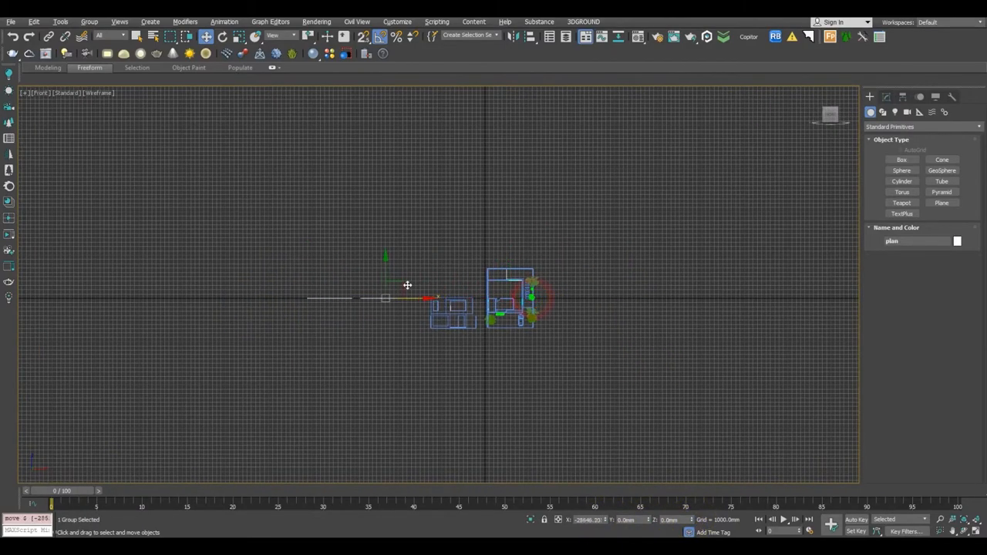
Hide the Front viewport grid and check the upright plan copy by selecting it, leaving nothing selected.
scroll(458, 319, up, 2)
click(384, 341)
scroll(508, 327, up, 3)
key(g)
scroll(446, 349, up, 3)
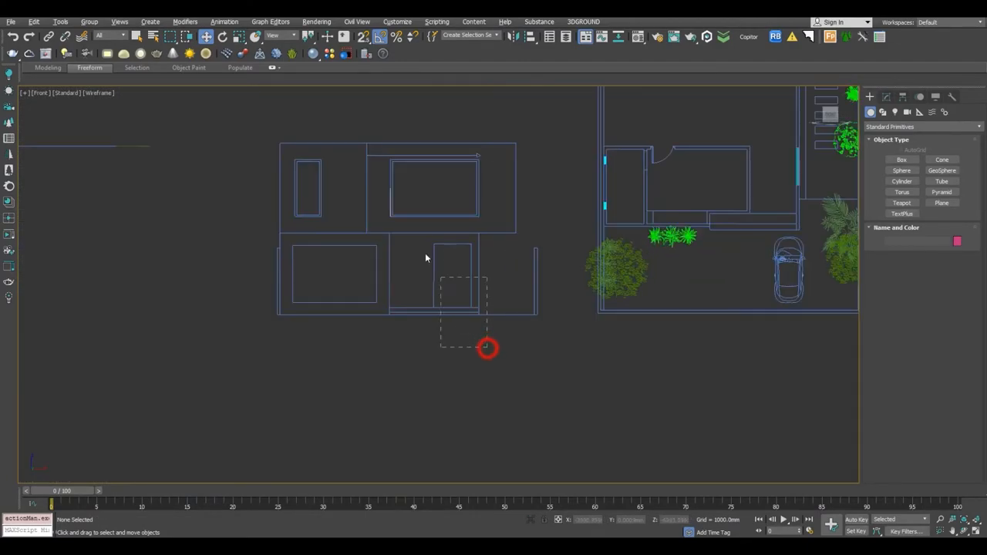
drag(441, 277, 487, 347)
scroll(425, 258, down, 2)
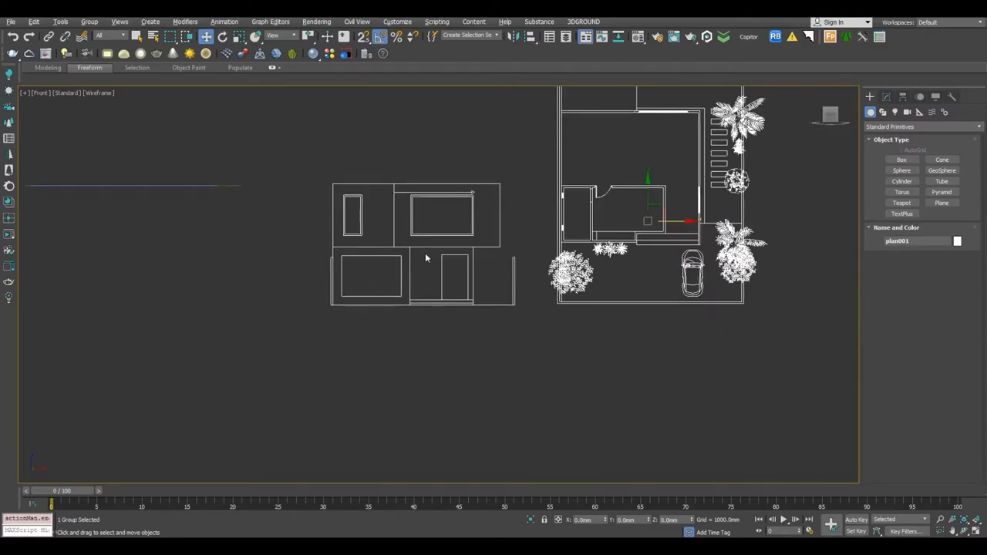
click(471, 342)
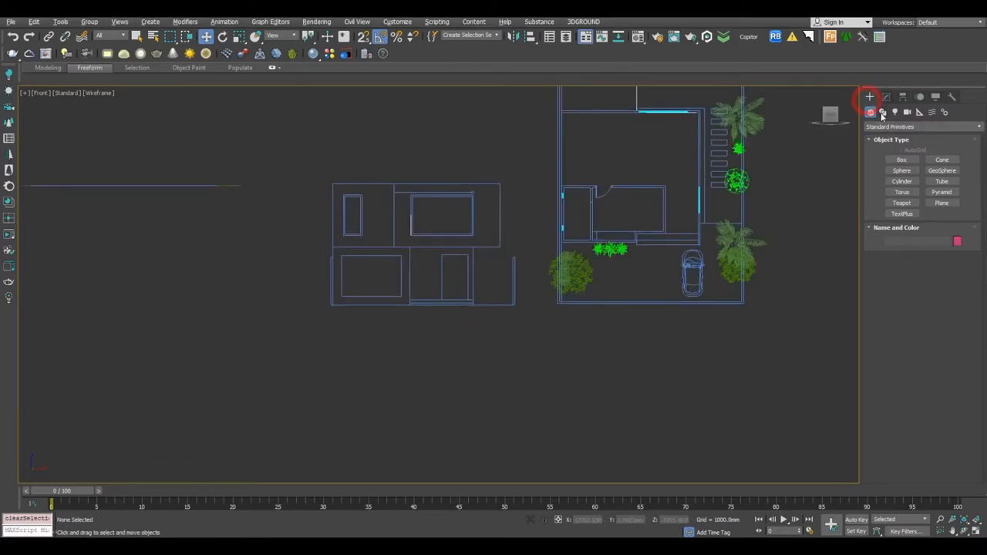
Turn on snapping and try to start a spline line at the upper corner of the elevation's ground-floor window wall.
click(882, 112)
click(902, 168)
scroll(422, 293, up, 3)
middle_drag(353, 272, 335, 293)
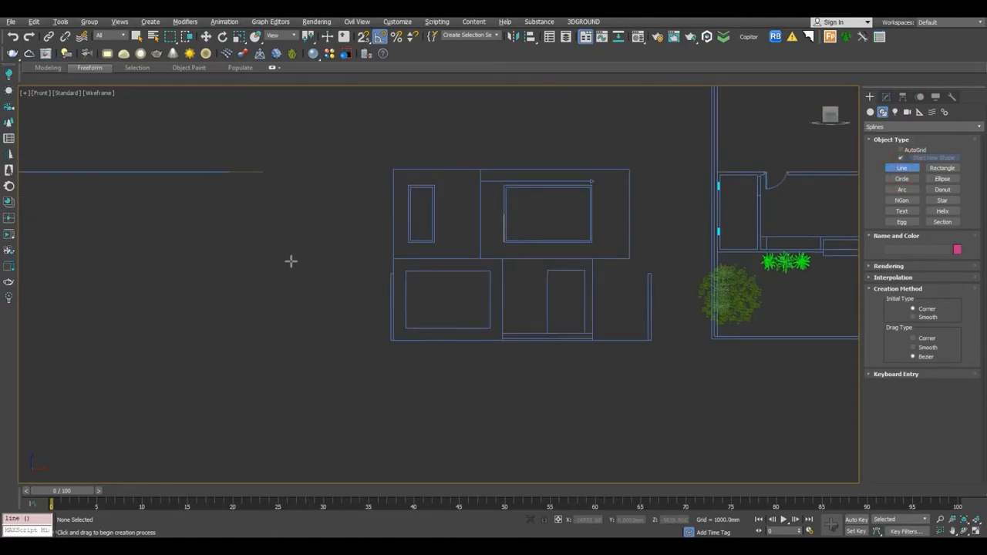
click(363, 37)
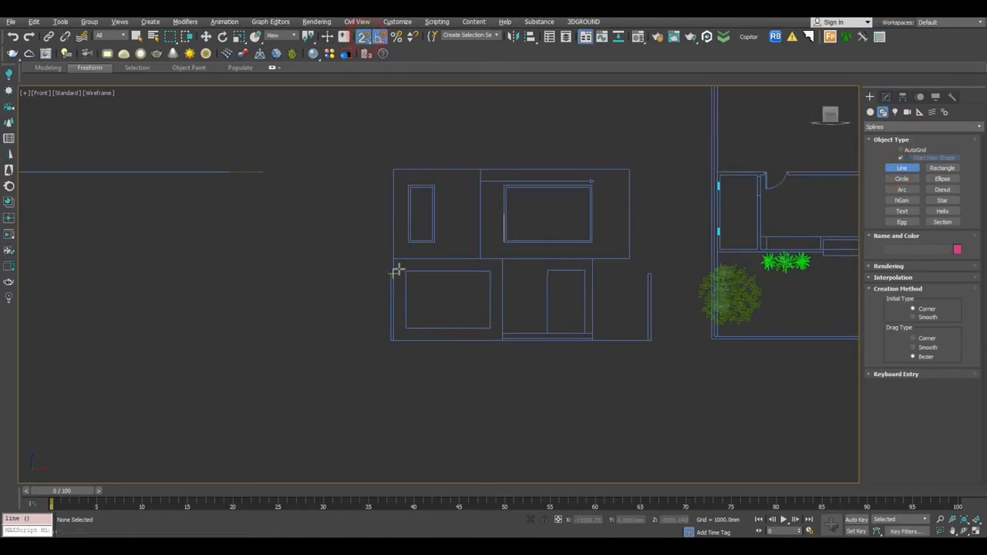
scroll(365, 221, up, 2)
click(368, 208)
right_click(412, 252)
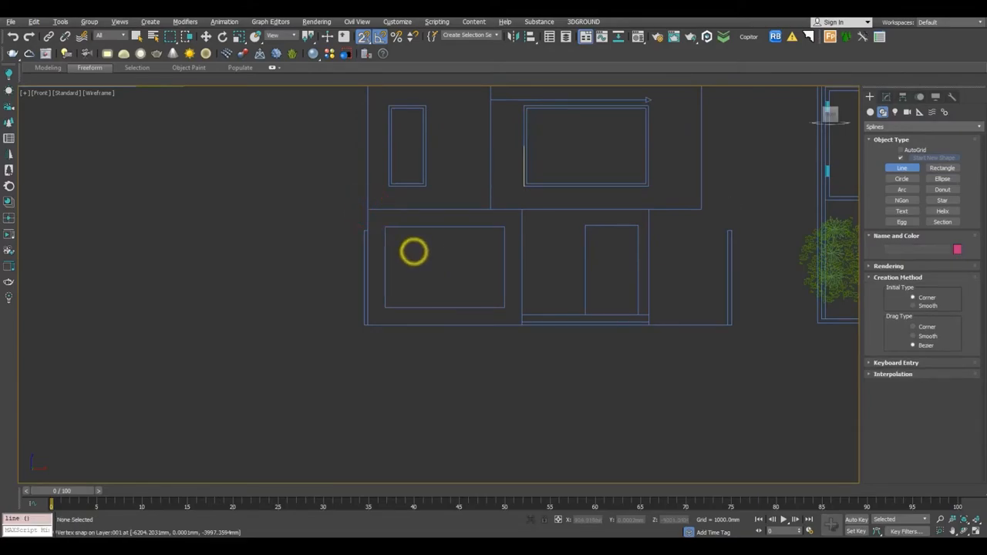
Trace two snapped rectangles over the elevation's ground-floor window wall, one around its outer edge and one around the window opening.
click(935, 169)
drag(368, 208, 522, 325)
scroll(387, 229, up, 2)
drag(450, 280, 545, 348)
right_click(616, 219)
scroll(617, 219, down, 2)
Freeze the upright plan group so that only the traced rectangles stay selectable.
click(888, 95)
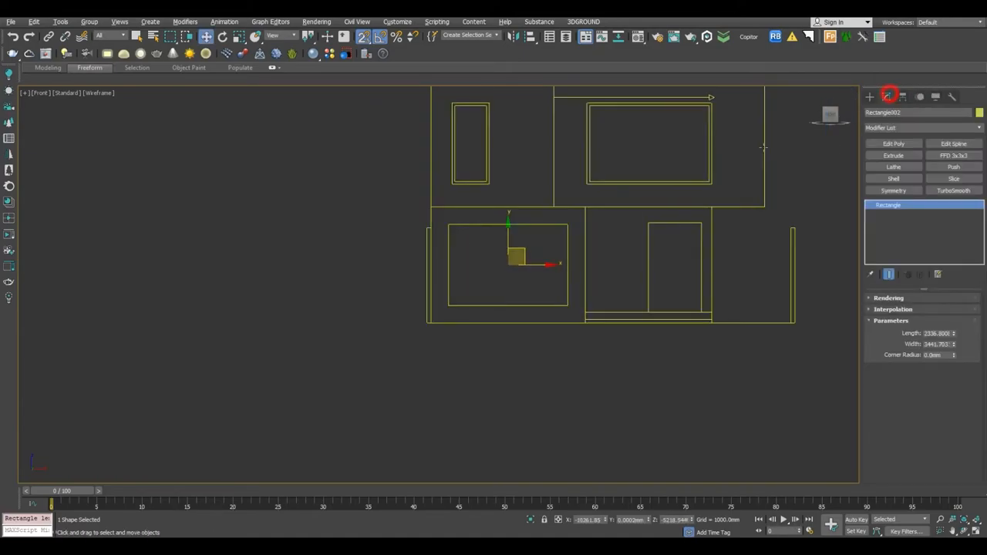
click(763, 147)
right_click(764, 147)
click(785, 74)
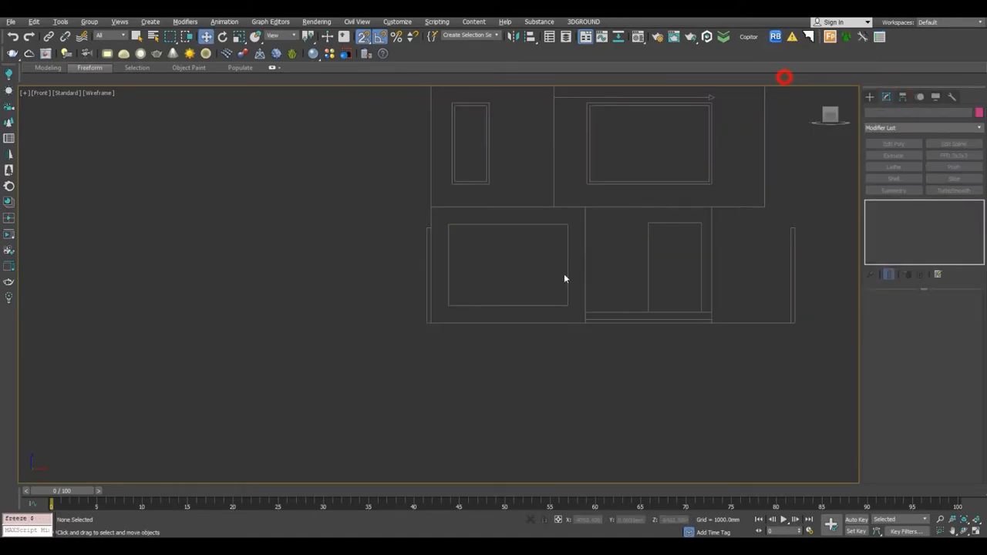
drag(496, 257, 621, 303)
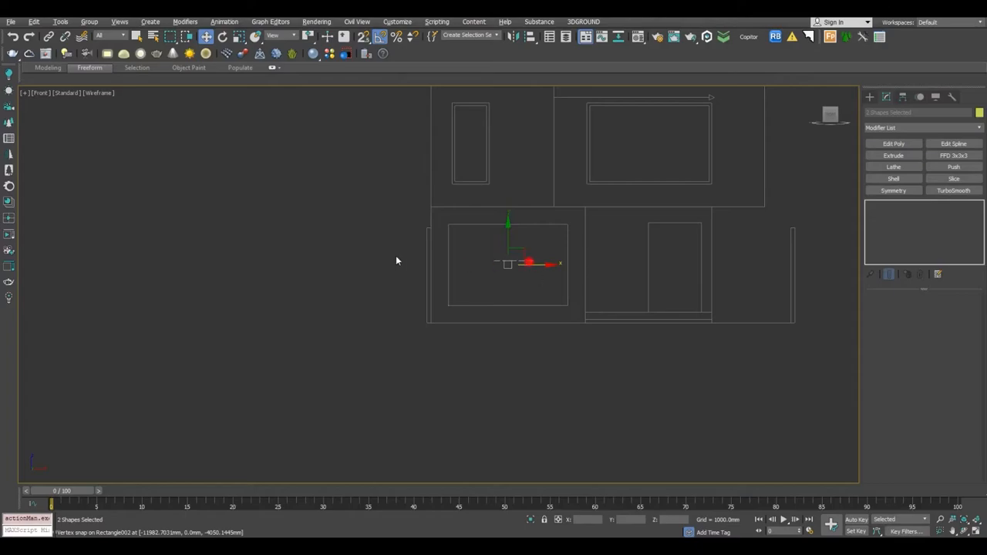
drag(540, 266, 316, 265)
right_click(316, 265)
click(487, 267)
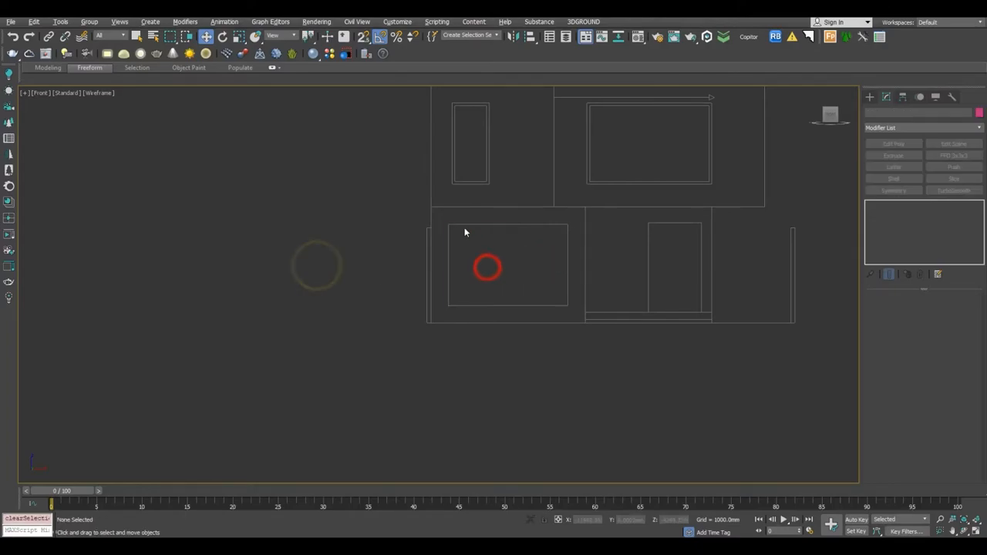
Add an Edit Spline modifier to the window-opening rectangle, attach the outer wall rectangle to it, and return to the Front view.
click(461, 224)
key(p)
scroll(461, 223, down, 8)
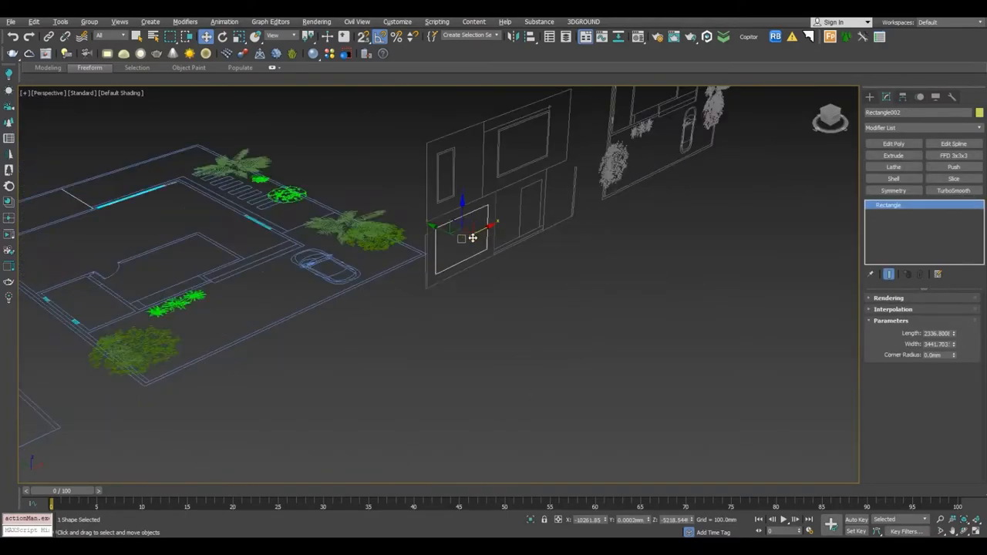
middle_drag(473, 239, 486, 269)
click(954, 144)
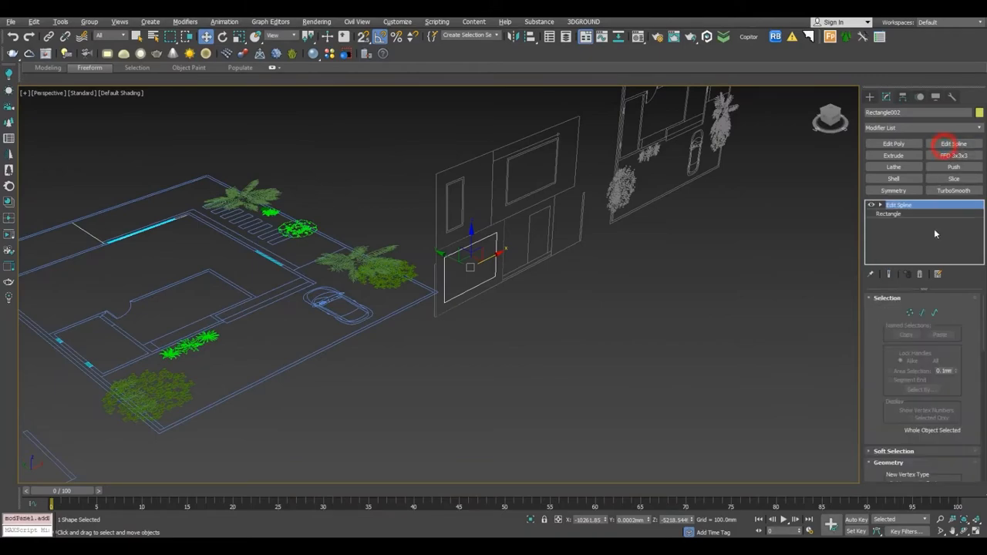
scroll(918, 347, down, 5)
click(901, 361)
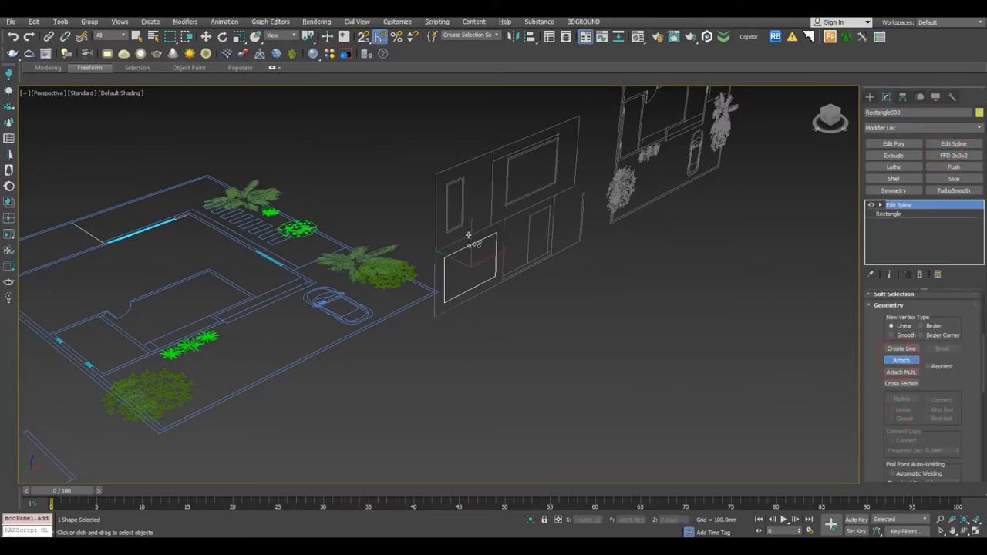
key(z)
key(w)
click(530, 520)
key(f)
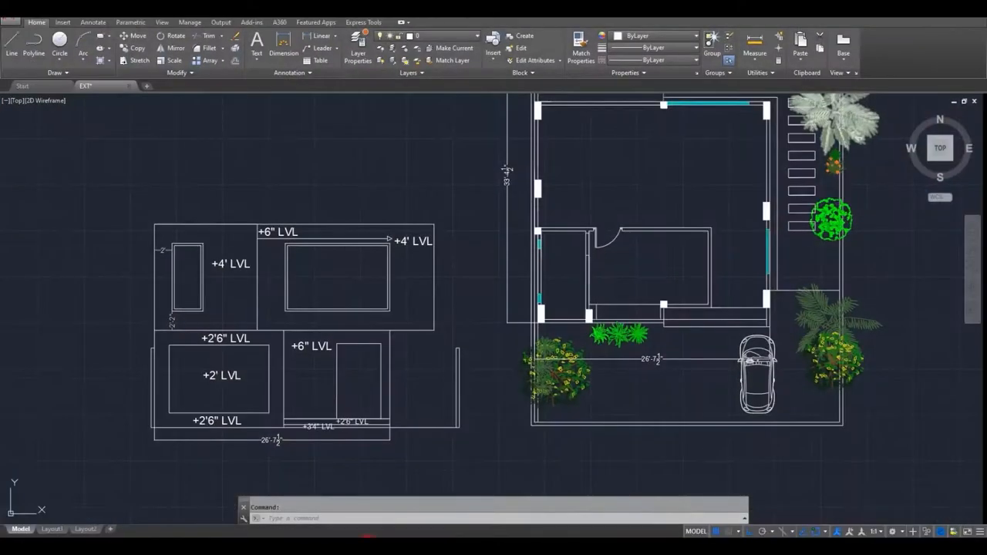
Read the window wall's level notes in AutoCAD, then apply a Shell modifier with an Outer Amount of 2'6" to the attached rectangles.
scroll(356, 251, up, 5)
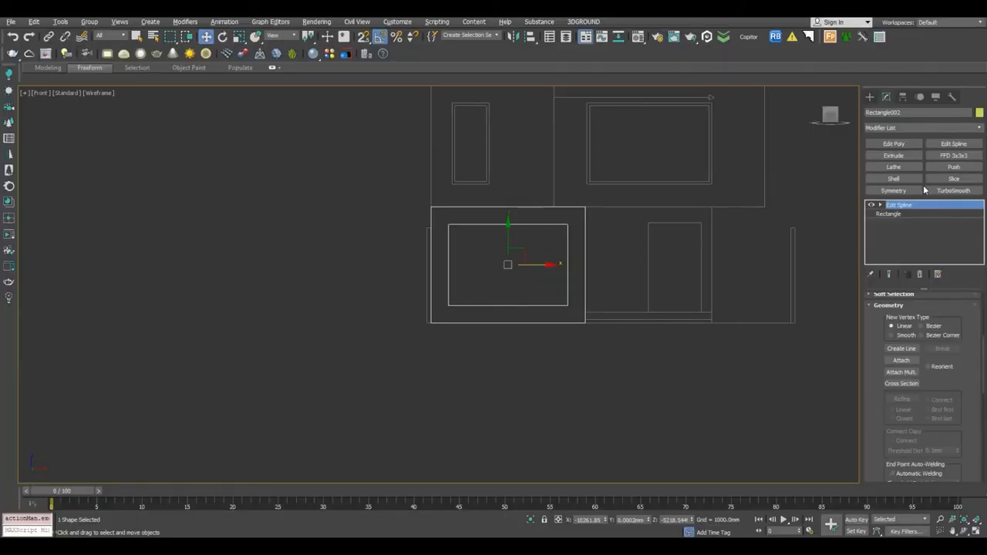
click(893, 178)
text(2'6")
key(Return)
middle_drag(446, 297, 447, 316)
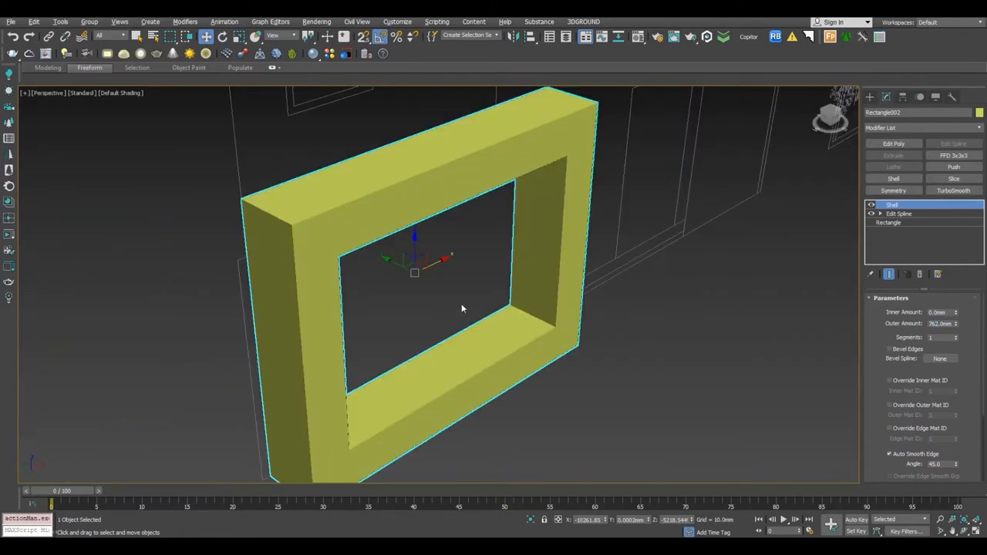
alt+middle_drag(462, 304, 485, 270)
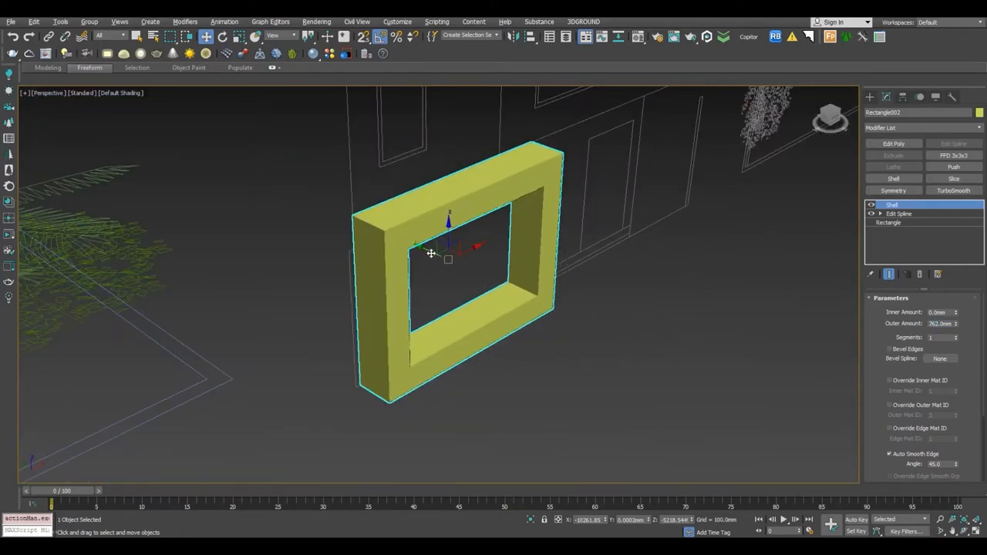
Clone the shelled window wall frame in place and isolate the clone.
key(ctrl+v)
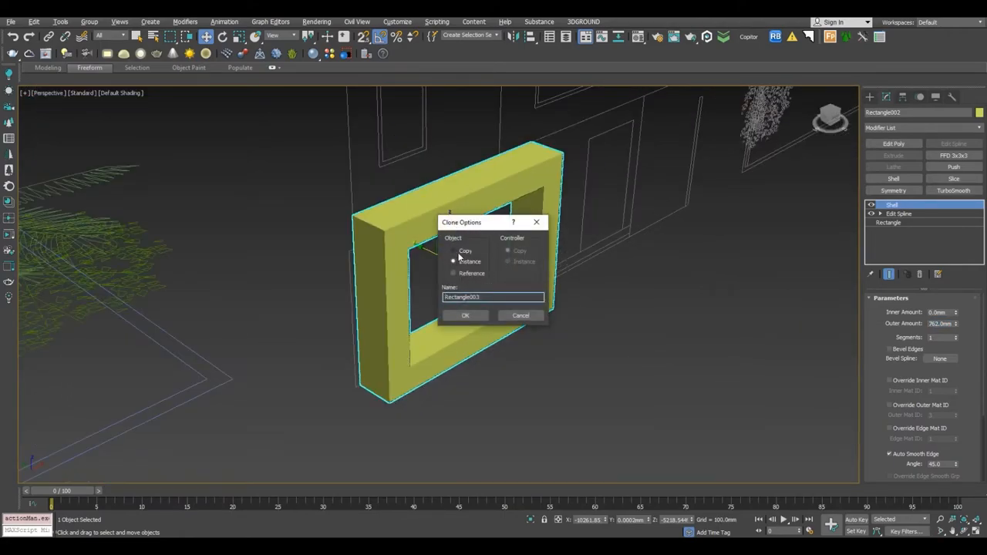
click(465, 316)
key(alt+q)
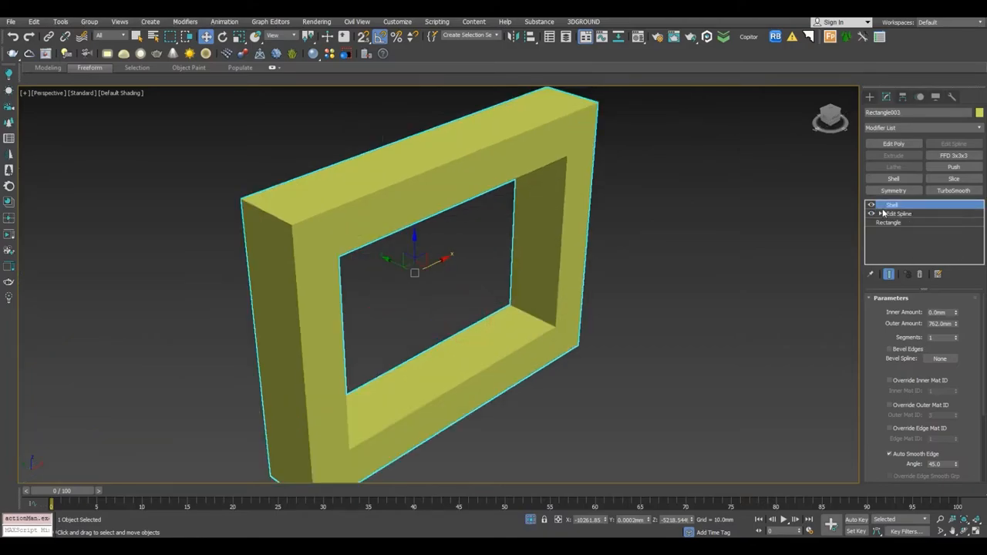
Delete the clone's Shell modifier and its outer rectangle spline, keeping only the window-opening outline.
click(920, 274)
click(880, 204)
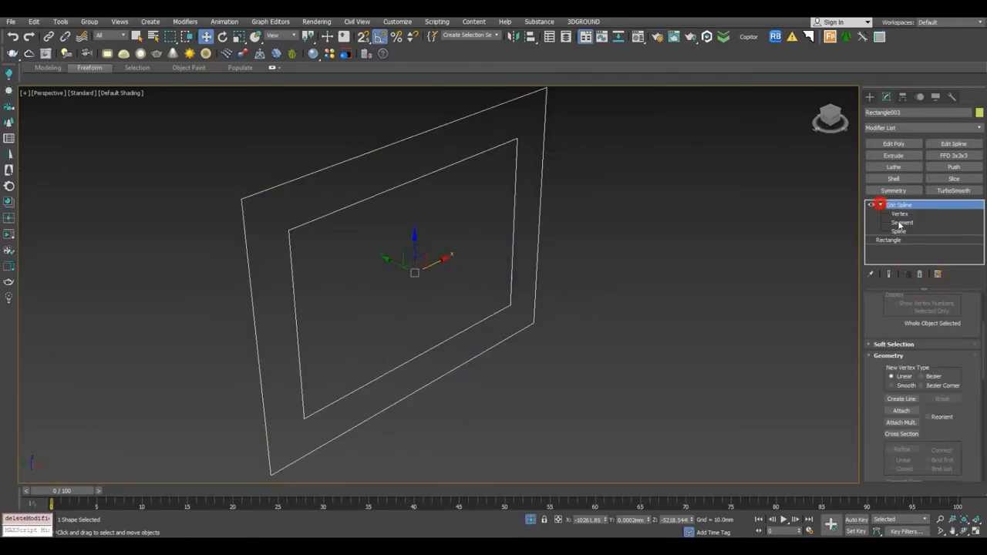
click(900, 231)
click(348, 159)
key(Delete)
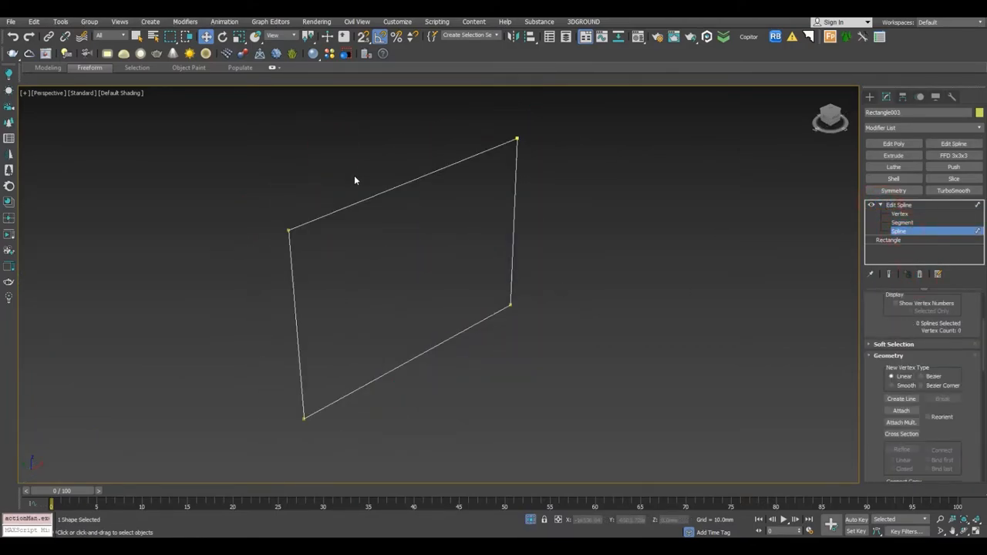
click(899, 229)
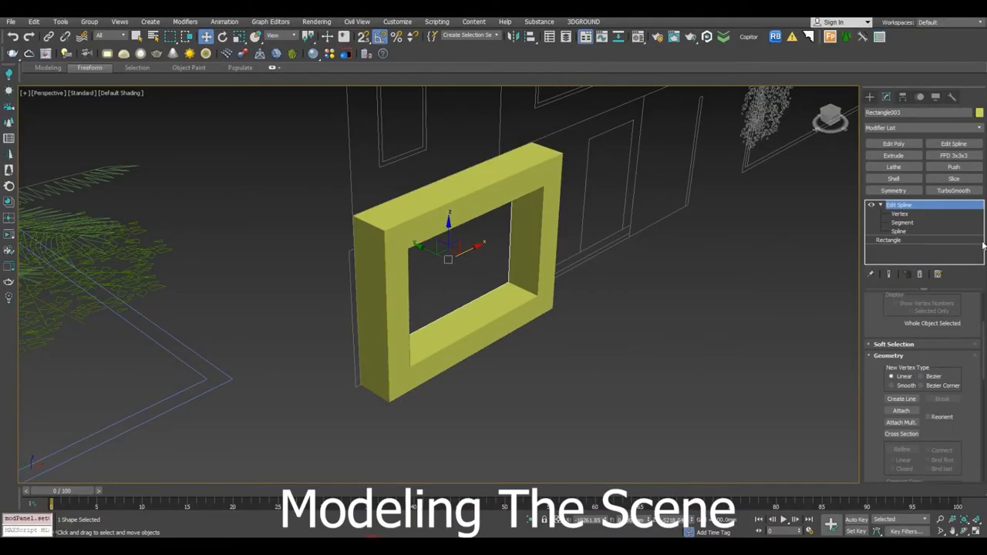
Add a Shell modifier with an Outer Amount of 609.6 mm to the window-opening outline.
click(894, 178)
drag(971, 312, 971, 355)
right_click(956, 325)
drag(951, 324, 862, 323)
text(600)
key(Return)
Give the window panel a green object color and switch it to see-through display.
alt+middle_drag(501, 310, 458, 290)
scroll(454, 318, up, 3)
click(980, 113)
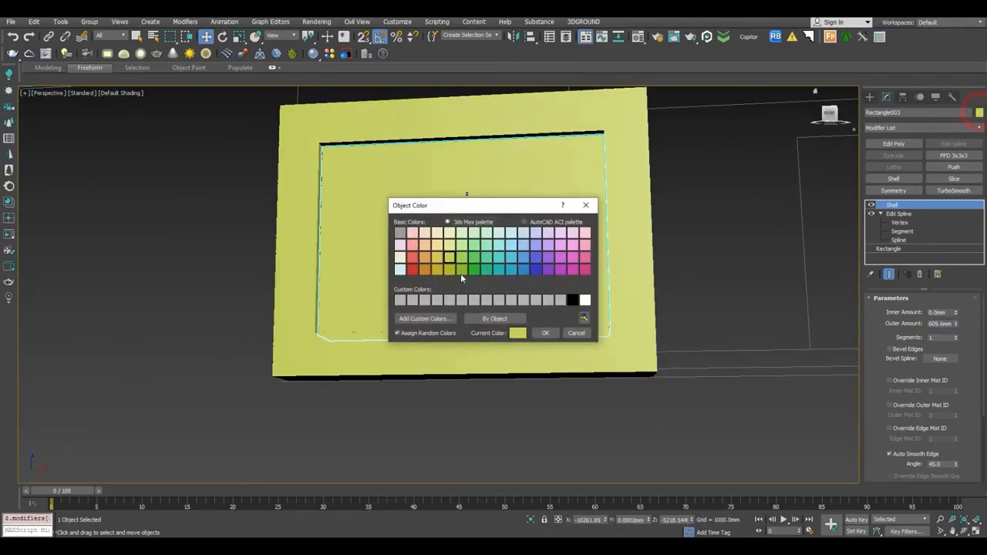
click(543, 333)
key(alt+x)
scroll(444, 259, down, 3)
alt+middle_drag(443, 259, 548, 362)
click(549, 364)
alt+middle_drag(549, 364, 459, 271)
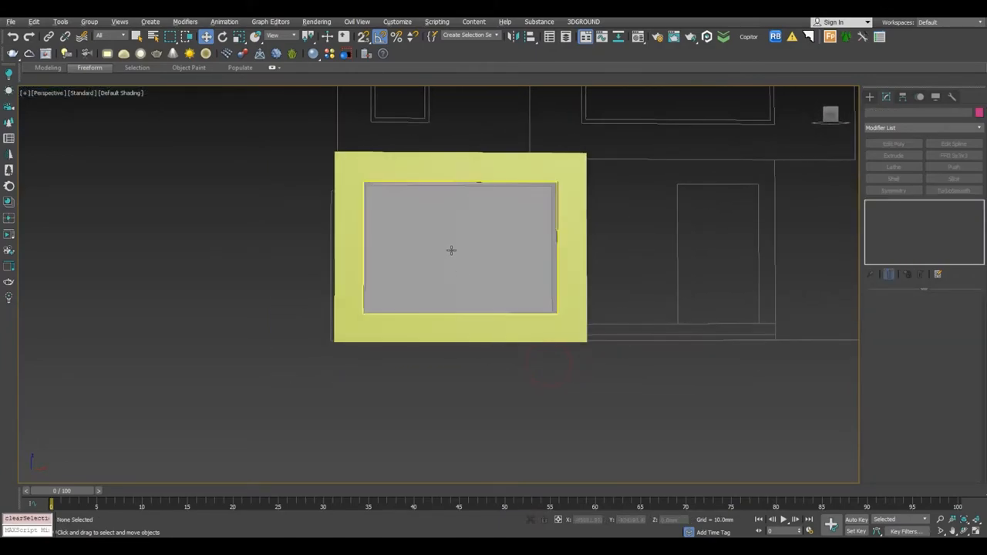
In the Front view, draw a vertex-snapped plane about 3338 mm long and 3640 mm wide over the door wall beside the window frame.
click(460, 271)
key(f)
key(z)
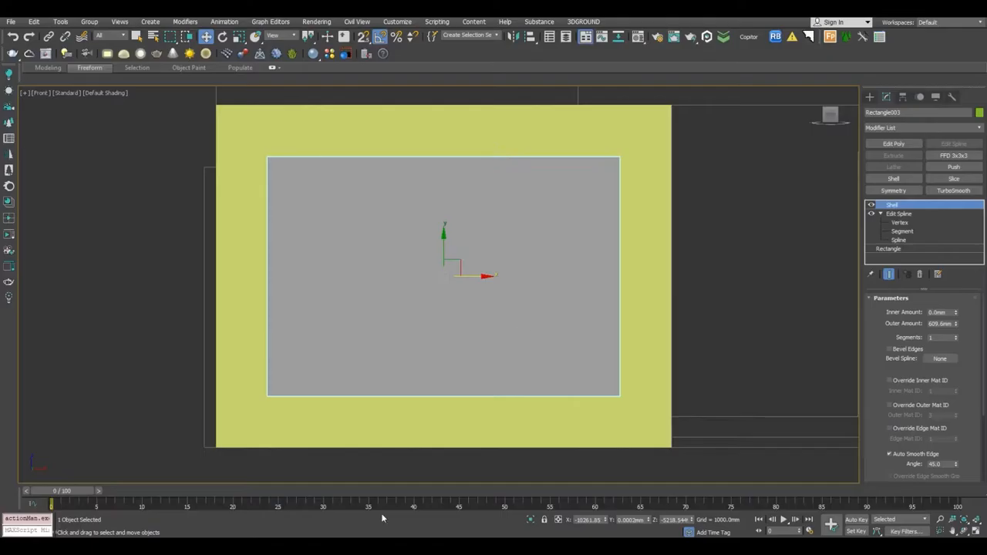
scroll(511, 268, down, 4)
click(594, 249)
click(871, 97)
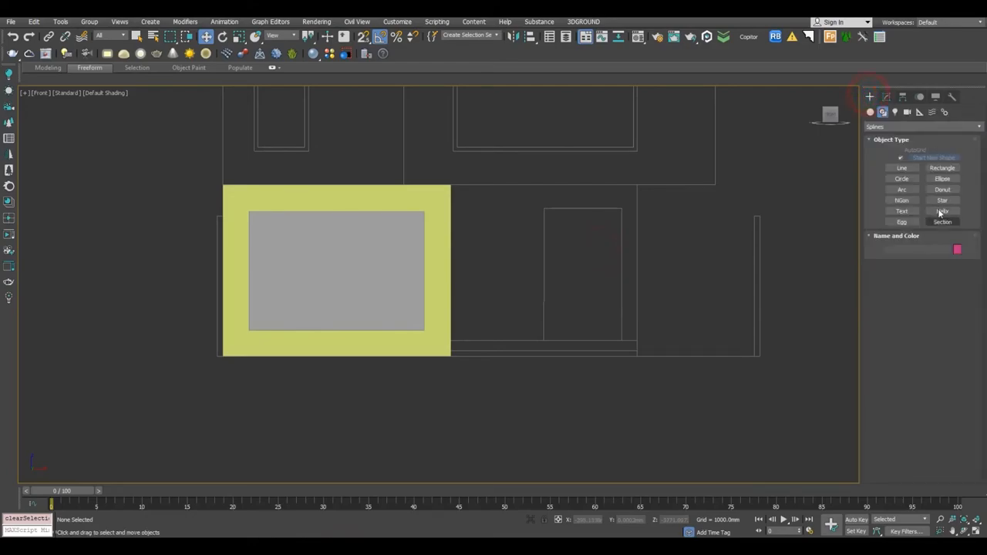
click(870, 112)
click(942, 203)
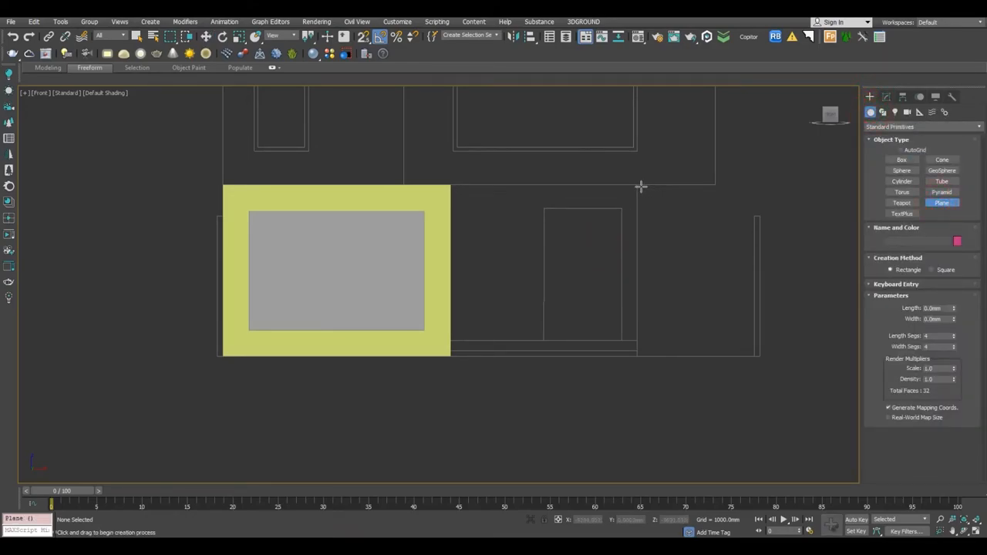
scroll(641, 185, up, 3)
drag(384, 170, 648, 413)
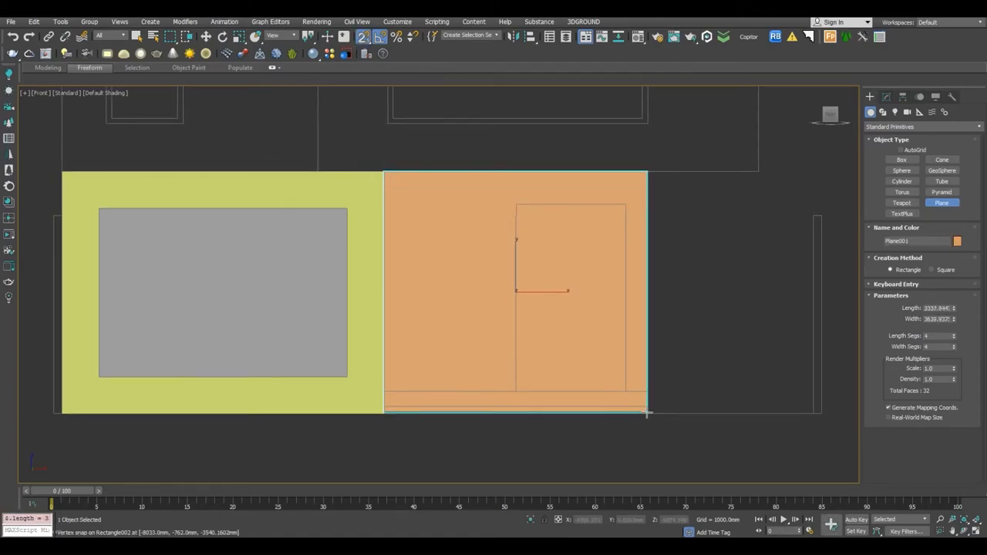
right_click(668, 387)
key(s)
Add a Slice modifier to the door wall plane and rotate its slice plane to cut horizontally.
scroll(608, 308, down, 3)
key(p)
key(z)
scroll(581, 303, down, 5)
alt+middle_drag(582, 303, 504, 333)
key(f)
scroll(587, 331, up, 4)
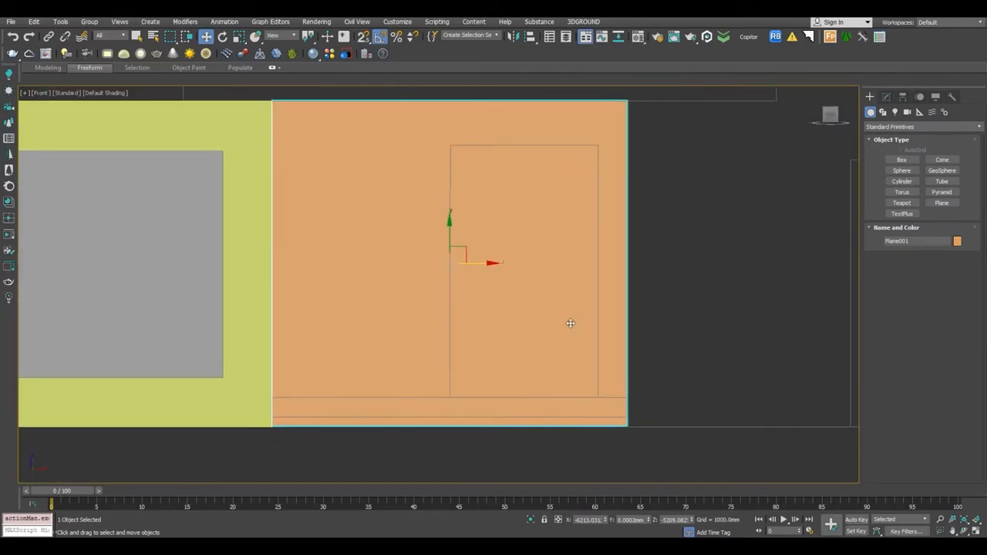
click(887, 97)
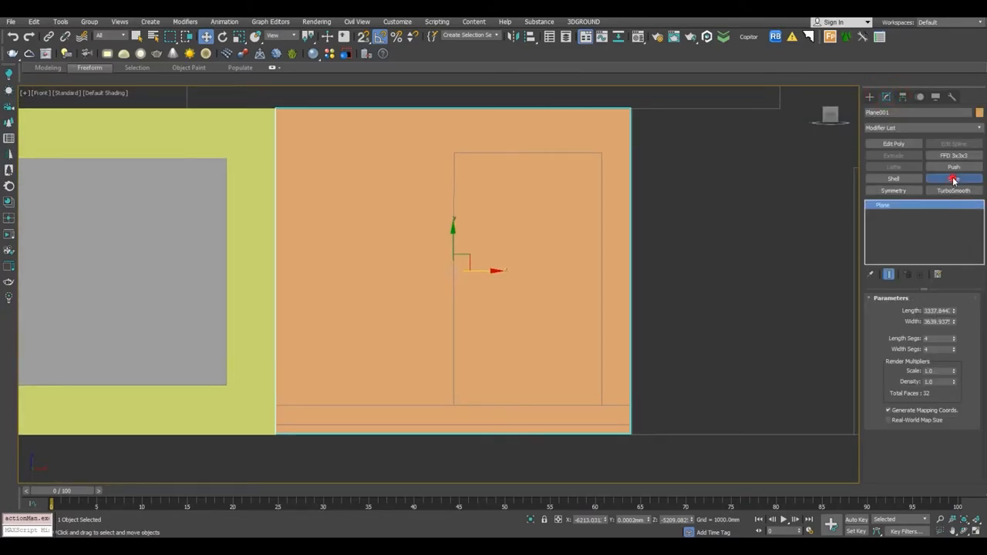
click(954, 179)
scroll(576, 249, down, 2)
click(881, 205)
click(905, 214)
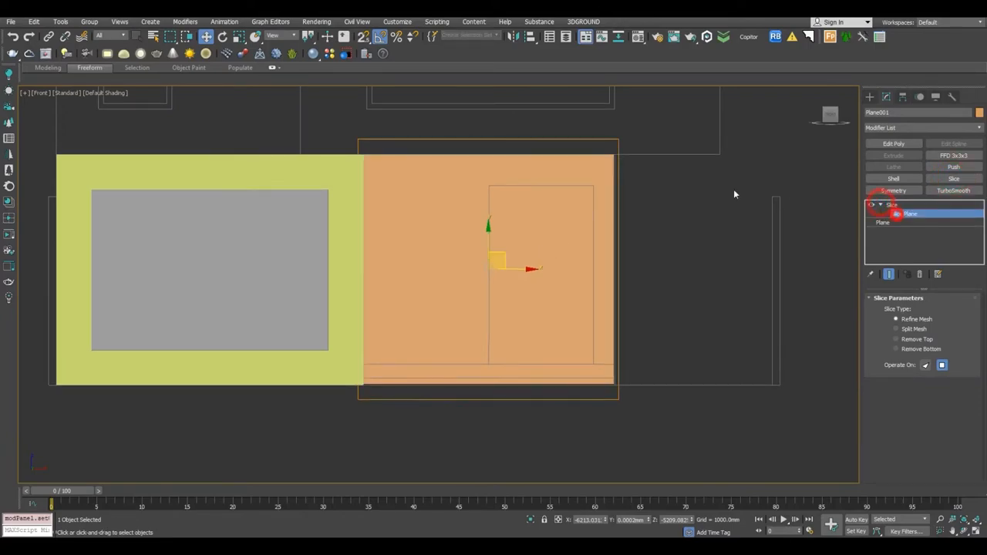
click(223, 37)
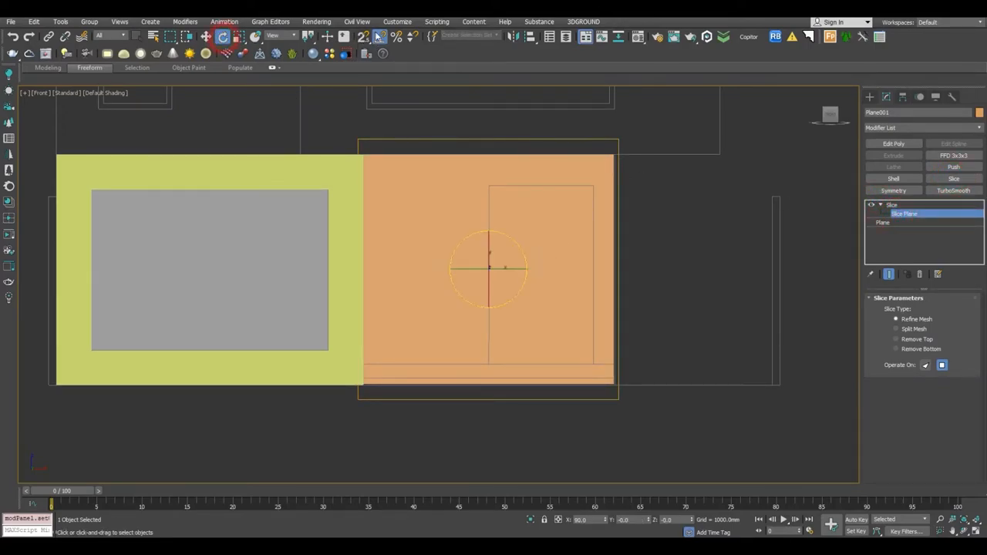
drag(493, 242, 492, 288)
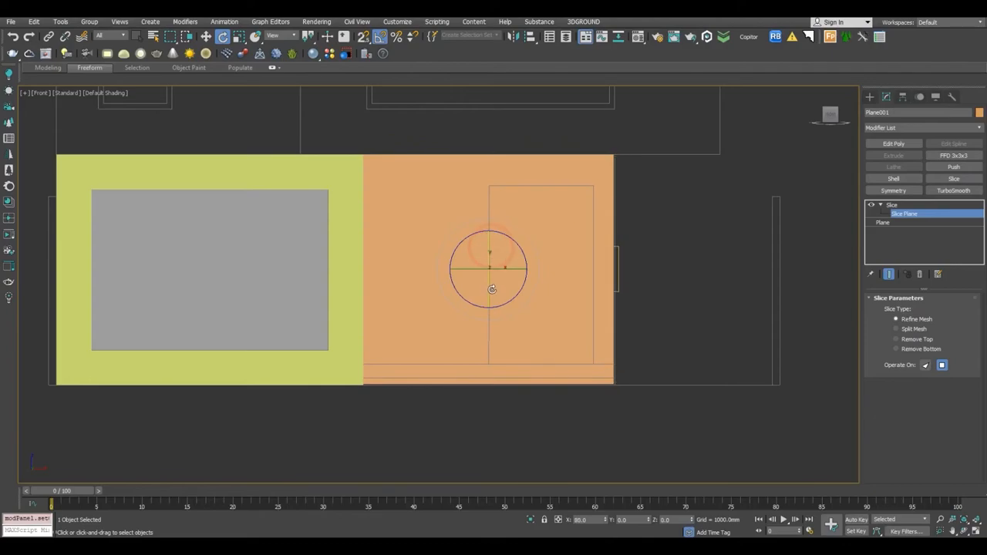
Move the slice plane up to the top of the door opening and switch the view to wireframe.
key(w)
drag(493, 268, 548, 185)
scroll(546, 184, up, 5)
middle_drag(537, 192, 566, 213)
key(F3)
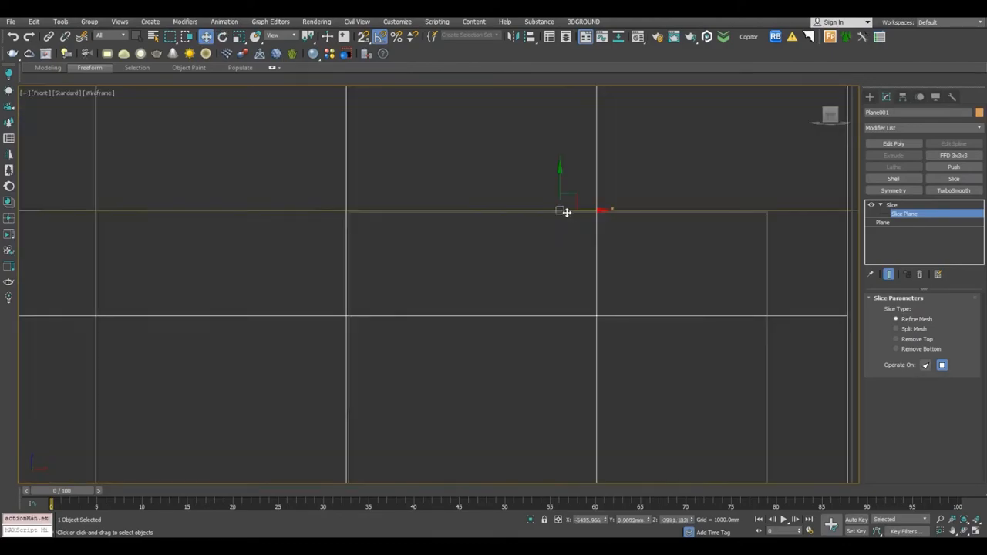
Set the base plane's length and width segments to 1 and return to the Slice modifier.
scroll(564, 211, down, 3)
click(893, 223)
right_click(954, 350)
right_click(955, 338)
click(924, 205)
scroll(502, 266, down, 3)
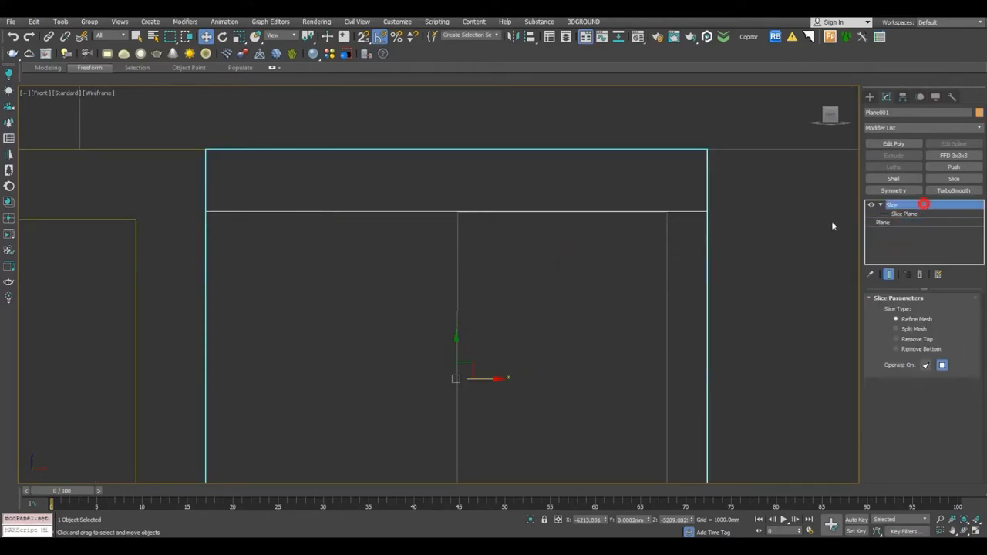
Fine-tune the horizontal slice plane so it lies exactly on the door opening's top line.
scroll(499, 270, up, 1)
key(1)
key(1)
scroll(500, 272, up, 2)
key(1)
scroll(577, 142, up, 4)
drag(617, 146, 622, 149)
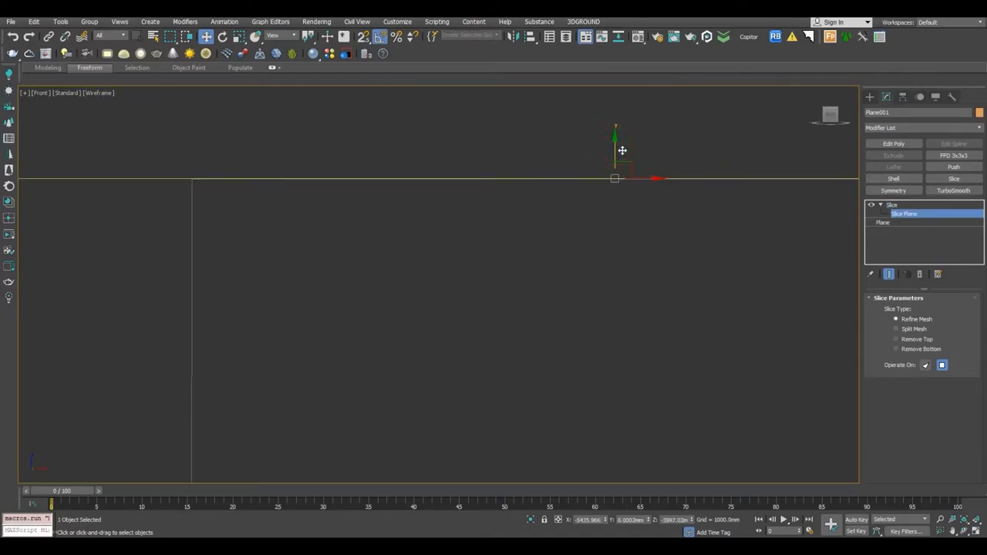
scroll(621, 149, down, 4)
Duplicate the Slice modifier on the door wall plane and rotate the copy's slice plane to vertical.
click(953, 214)
shift+drag(919, 212, 915, 225)
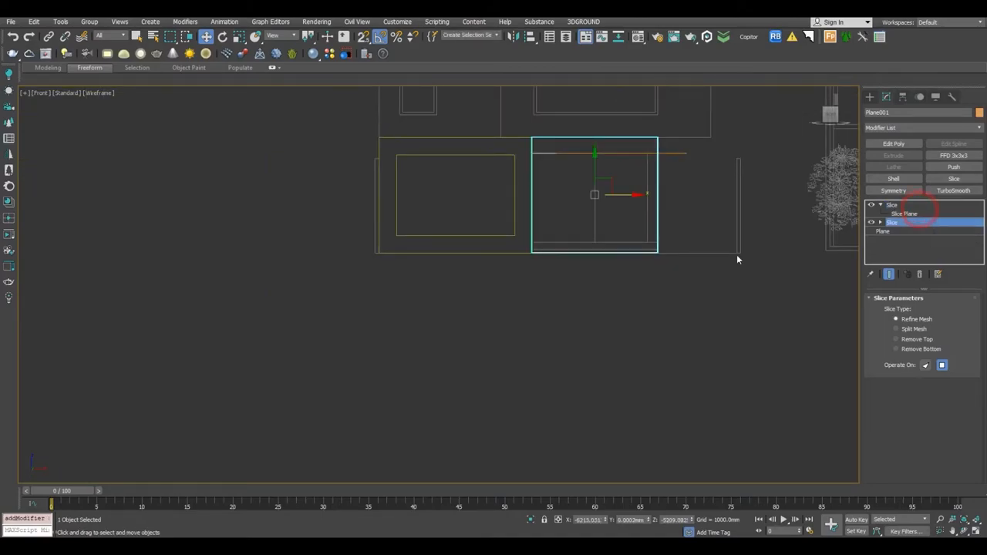
middle_drag(633, 224, 575, 249)
key(1)
click(222, 36)
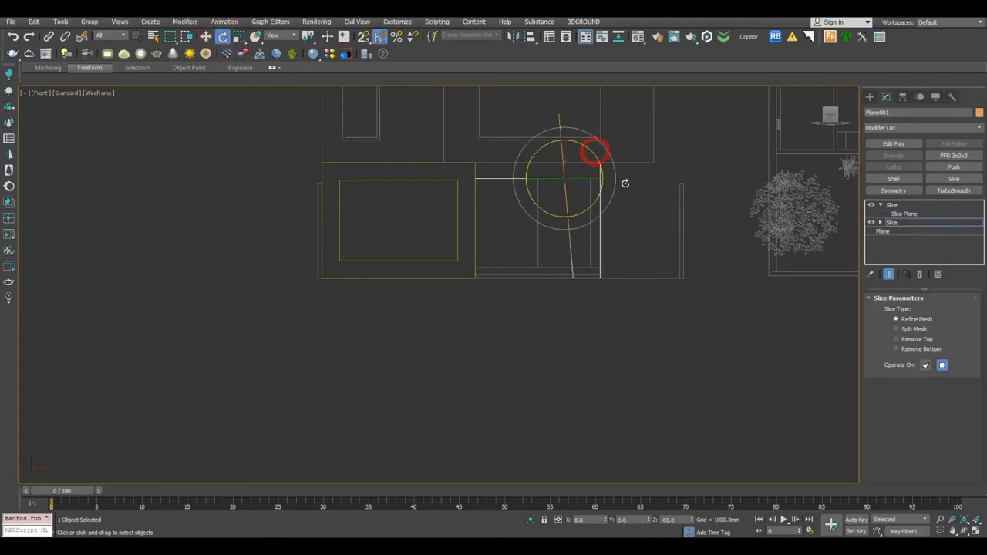
Move the vertical slice plane onto the left edge of the door opening.
scroll(562, 189, up, 4)
key(w)
drag(570, 172, 517, 214)
scroll(517, 217, up, 8)
drag(548, 267, 538, 267)
scroll(537, 267, down, 8)
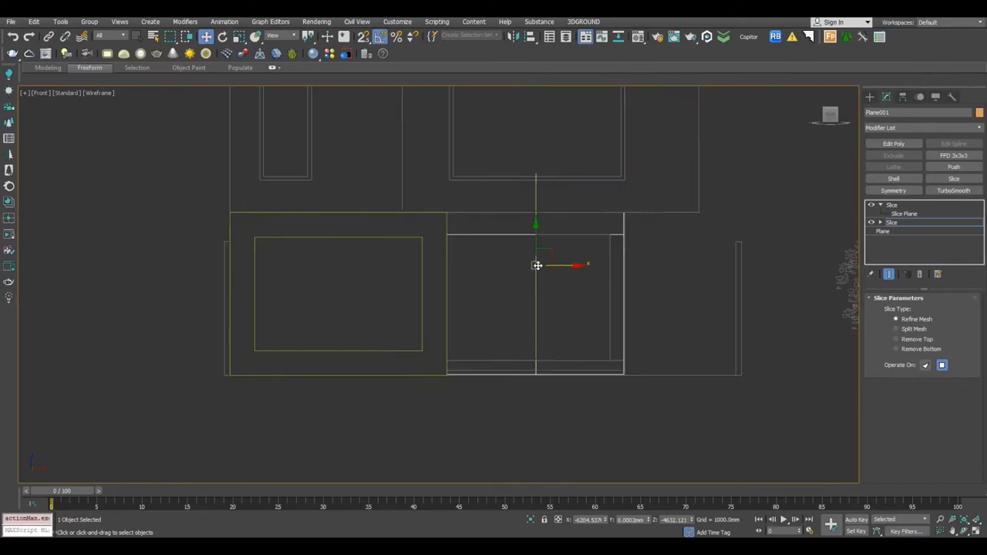
middle_drag(536, 266, 489, 281)
key(1)
shift+drag(904, 206, 925, 230)
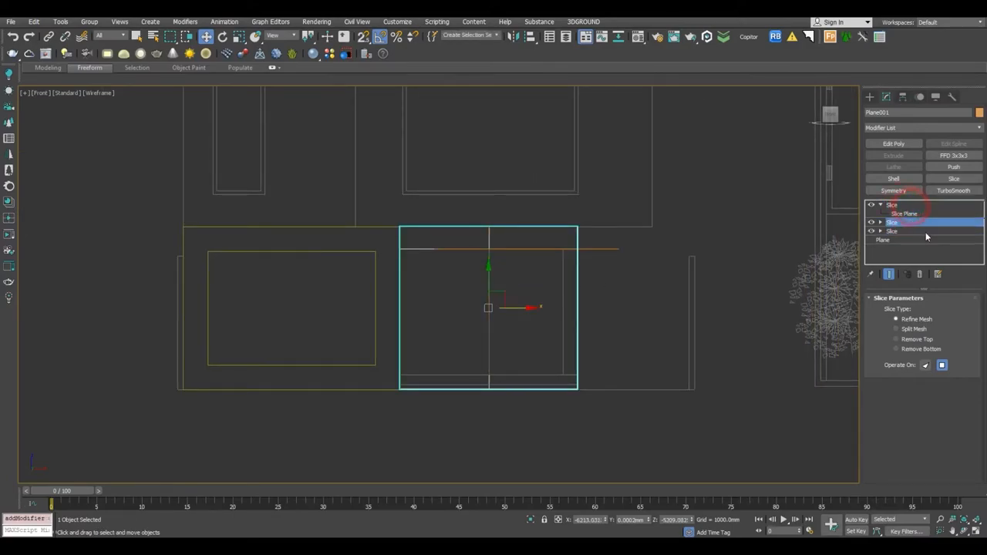
key(1)
click(926, 224)
click(922, 275)
Duplicate the vertical Slice modifier and move the copy's slice plane onto the door opening's right edge.
shift+drag(895, 224, 901, 232)
key(1)
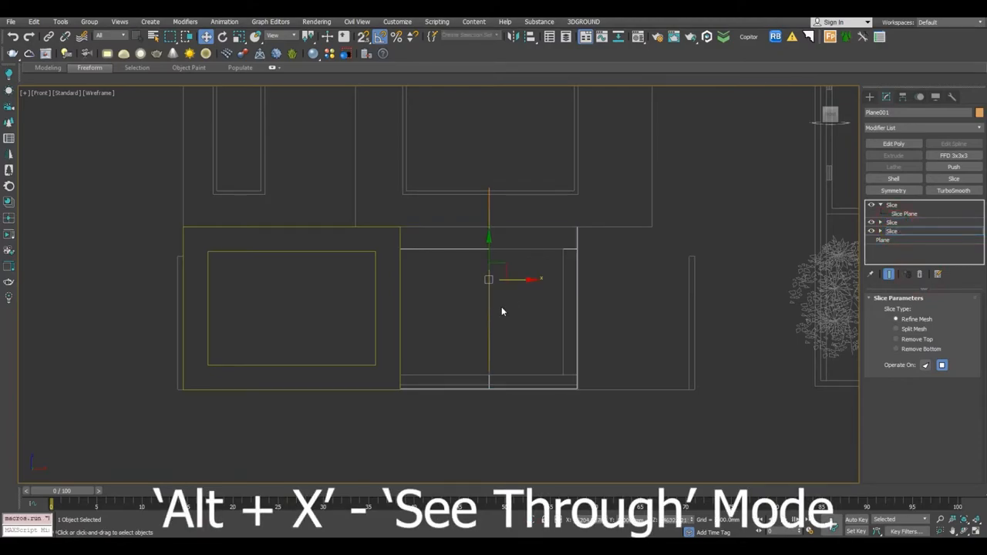
drag(520, 280, 546, 295)
scroll(570, 280, up, 6)
scroll(546, 301, down, 5)
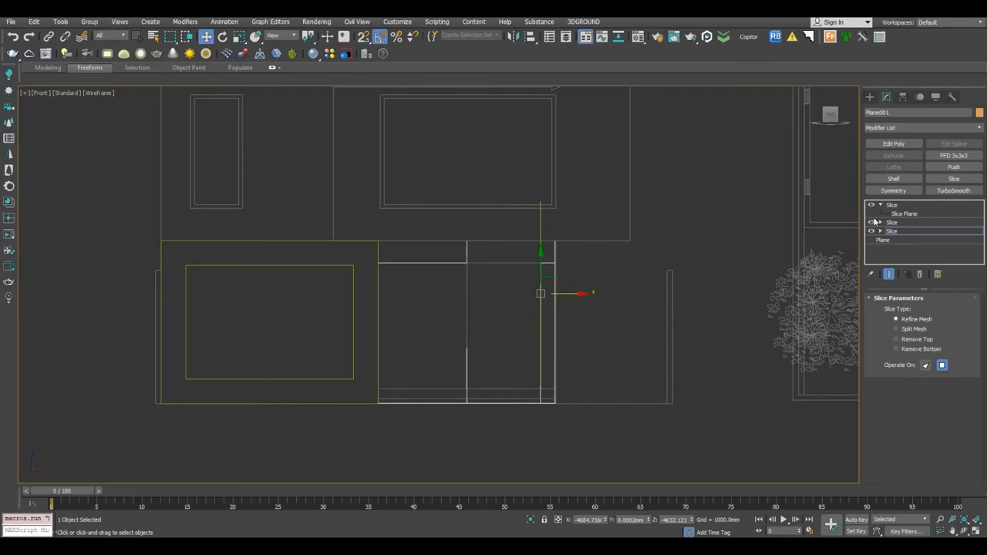
Add an Edit Poly modifier above the slices and delete the polygon that fills the door opening.
click(905, 205)
click(894, 144)
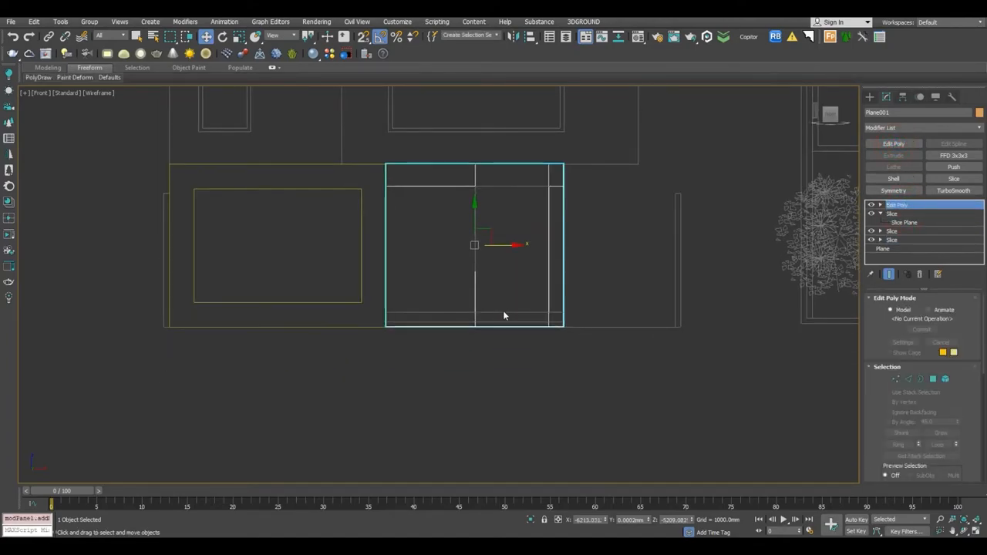
key(p)
scroll(496, 317, up, 3)
key(F4)
mouse_move(516, 316)
alt+middle_down()
mouse_move(512, 287)
mouse_move(570, 307)
alt+middle_up()
click(881, 205)
click(901, 240)
click(452, 230)
key(Delete)
alt+middle_drag(465, 371, 509, 322)
key(1)
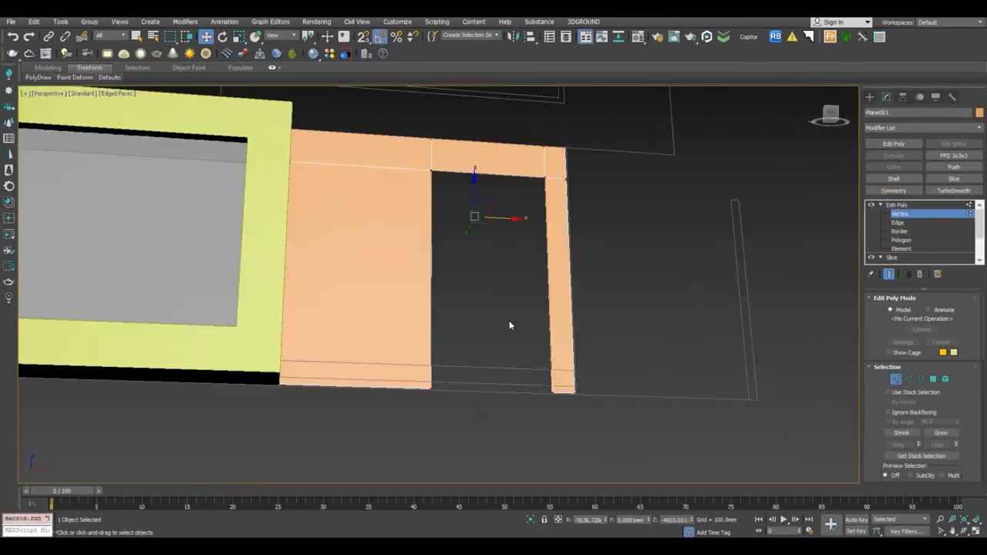
key(1)
In the Front view, draw a thin vertex-snapped plane about 15 mm high and 3640 mm wide along the door wall's base.
key(f)
scroll(505, 210, up, 4)
click(528, 369)
middle_drag(530, 373, 531, 322)
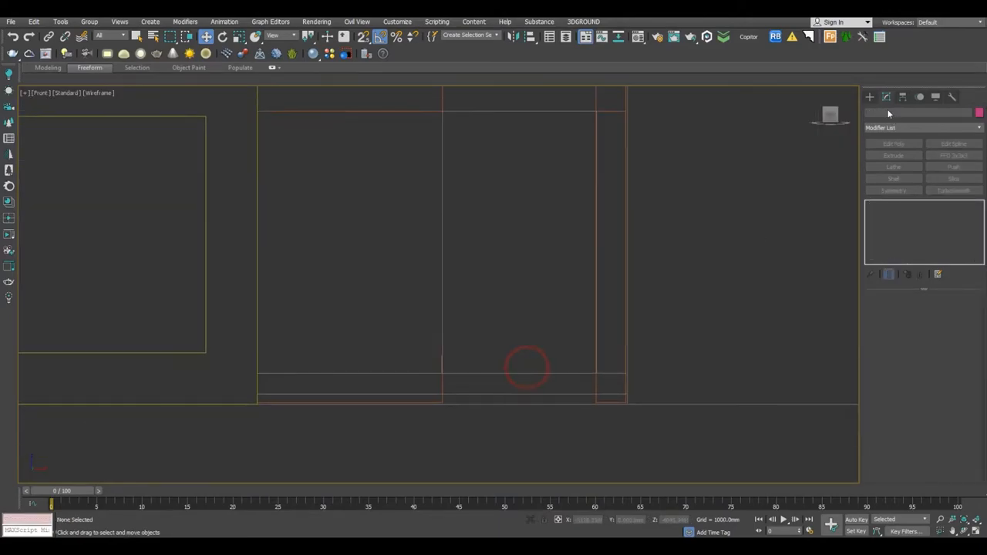
click(870, 96)
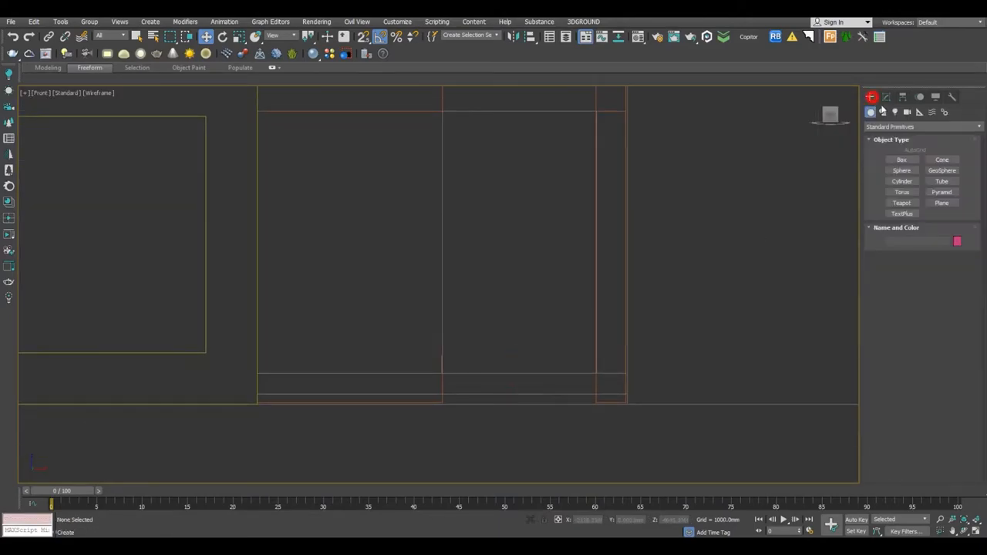
click(942, 203)
middle_drag(564, 260, 560, 216)
key(F3)
key(F3)
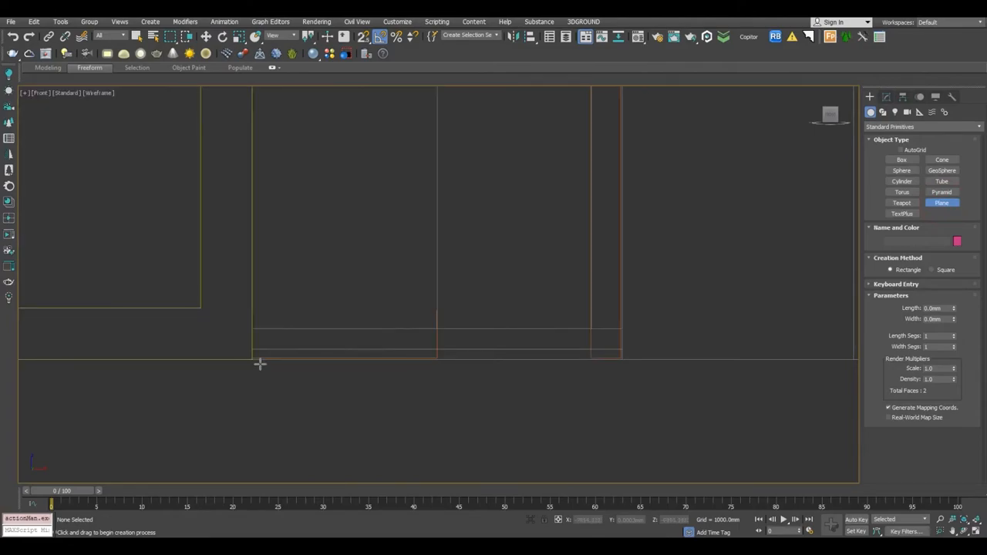
click(364, 38)
scroll(253, 363, up, 3)
scroll(657, 361, down, 1)
drag(251, 355, 545, 397)
scroll(779, 375, down, 1)
middle_drag(779, 376, 567, 392)
drag(545, 396, 818, 361)
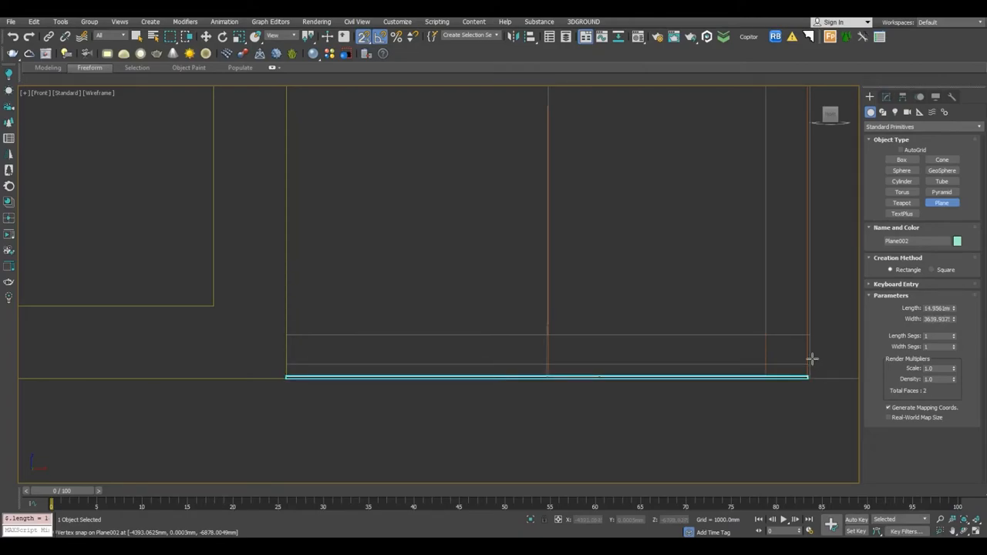
right_click(803, 337)
Shift the door wall's right-end vertices outward to align with the traced wall edge, with snapping off.
click(886, 96)
middle_drag(764, 367, 724, 364)
scroll(759, 351, up, 4)
click(778, 329)
scroll(687, 352, down, 5)
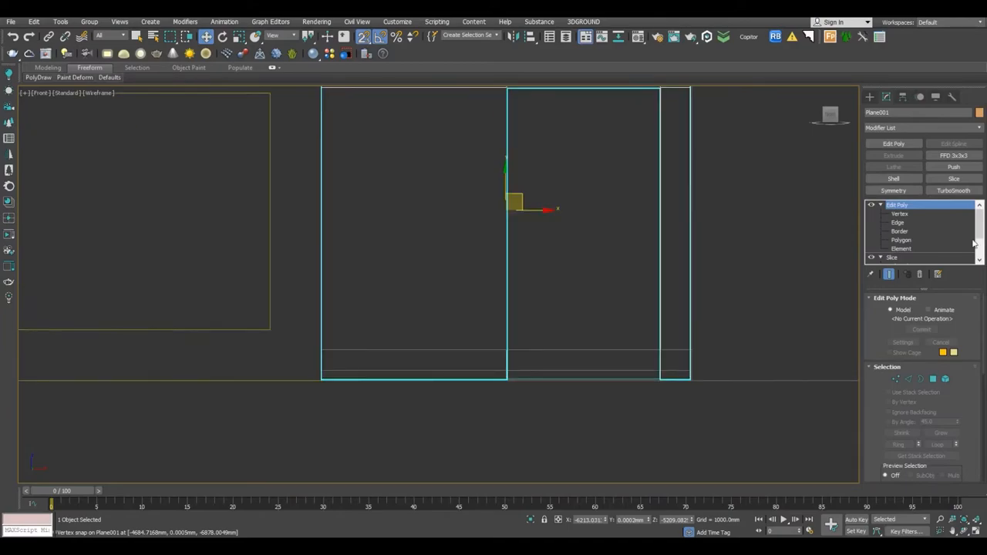
click(900, 214)
middle_drag(693, 198, 666, 229)
scroll(666, 229, down, 4)
drag(658, 137, 703, 373)
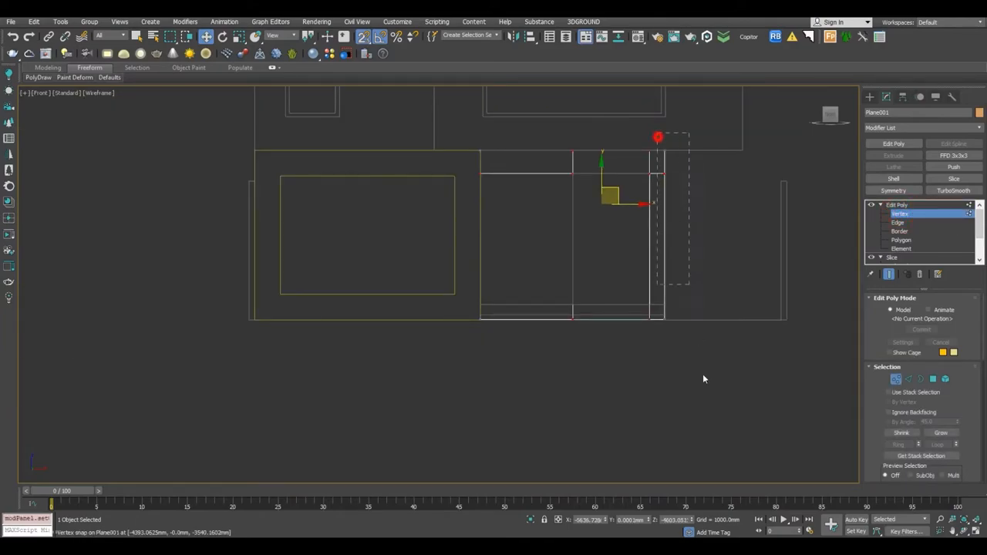
click(369, 43)
scroll(701, 227, up, 6)
drag(617, 225, 629, 229)
scroll(628, 229, down, 8)
scroll(633, 286, up, 8)
key(1)
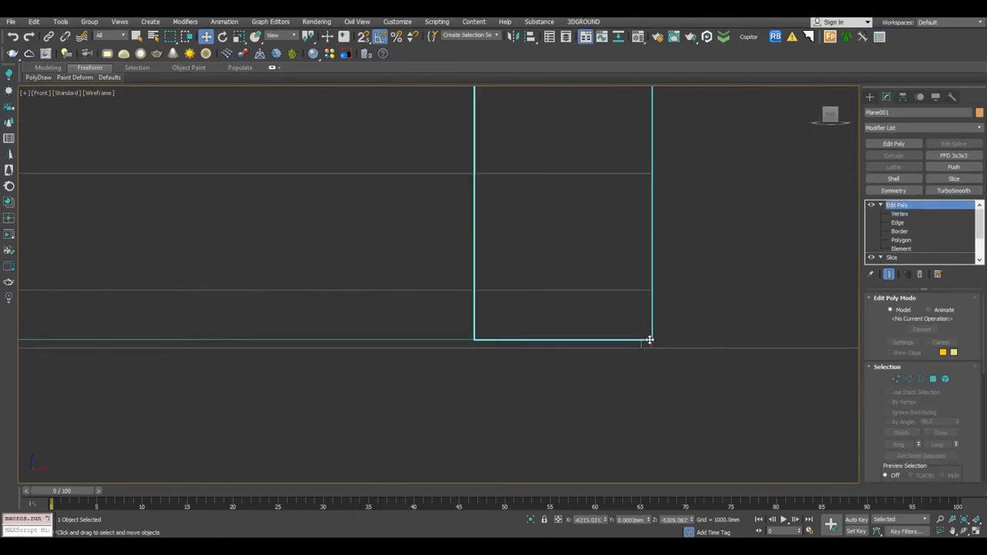
Add an Edit Poly modifier to the thin base plane and snap its right-end vertices to the door wall's edge.
scroll(640, 346, up, 4)
click(644, 344)
click(896, 144)
key(1)
drag(627, 306, 694, 416)
scroll(657, 330, up, 5)
middle_drag(629, 404, 573, 311)
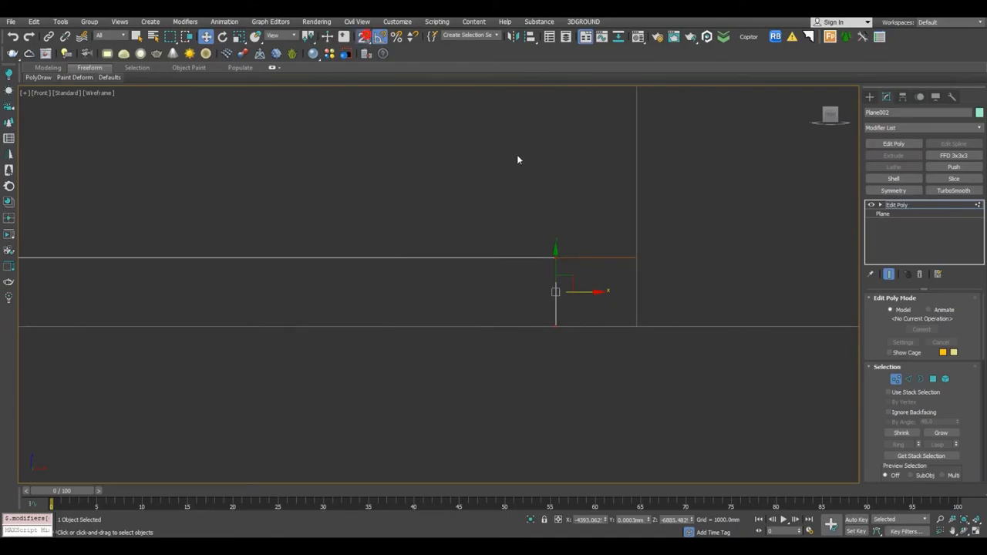
drag(558, 327, 671, 319)
key(s)
Raise the base plane's top edge to the lower step line of the elevation.
scroll(634, 288, up, 4)
scroll(665, 300, down, 4)
key(p)
key(z)
scroll(660, 303, down, 5)
alt+middle_drag(656, 305, 592, 329)
key(f)
key(z)
scroll(578, 327, down, 7)
scroll(494, 332, up, 6)
key(2)
click(566, 309)
scroll(529, 300, down, 7)
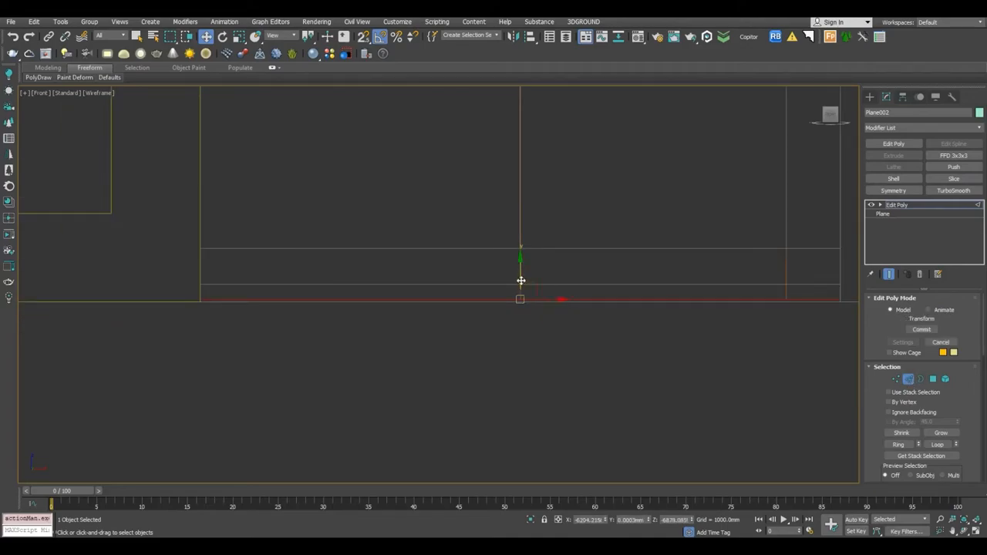
drag(517, 265, 519, 251)
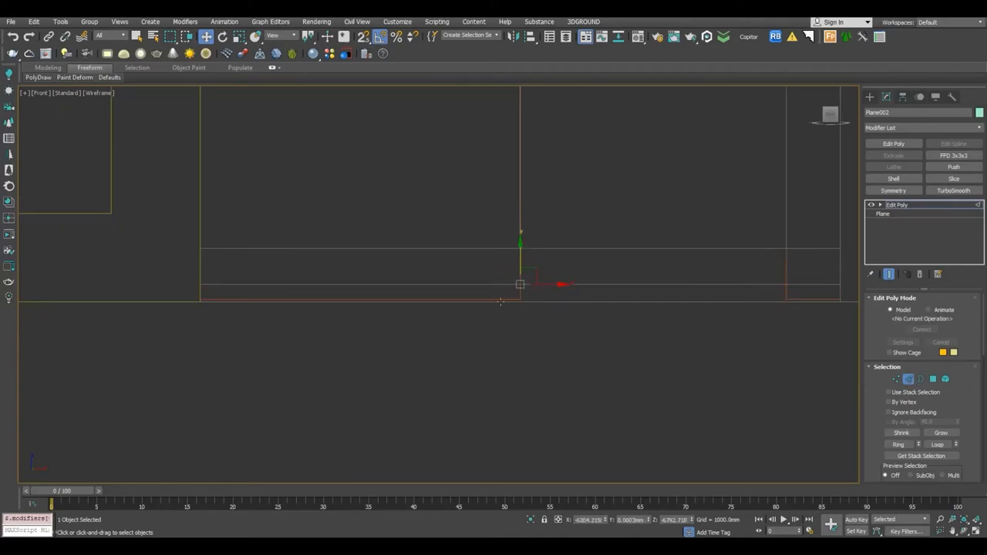
Fine-tune the edge and vertex positions of the thin base plane to match the elevation's lower step outline.
scroll(521, 303, up, 4)
key(1)
scroll(526, 291, up, 5)
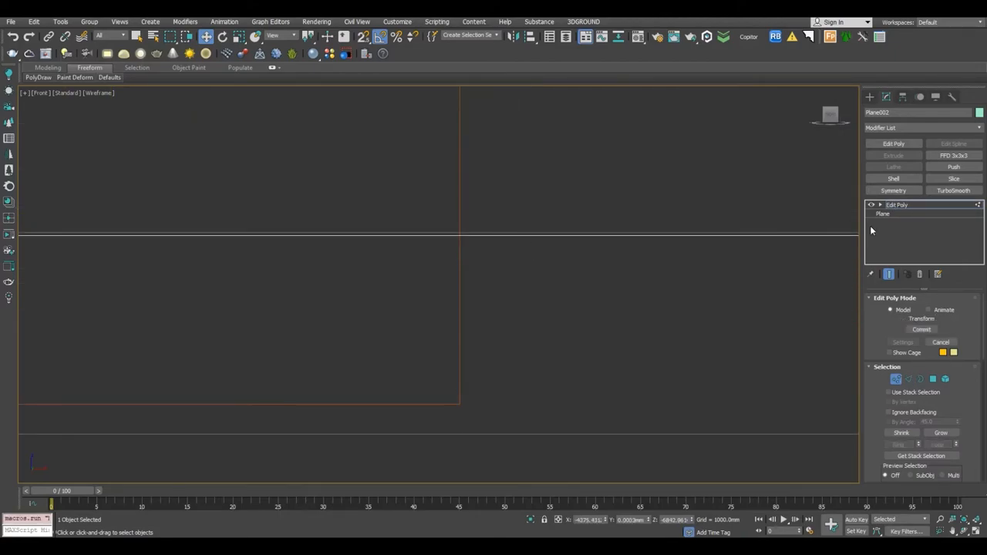
click(912, 379)
drag(477, 187, 470, 239)
scroll(468, 238, up, 5)
scroll(437, 224, down, 6)
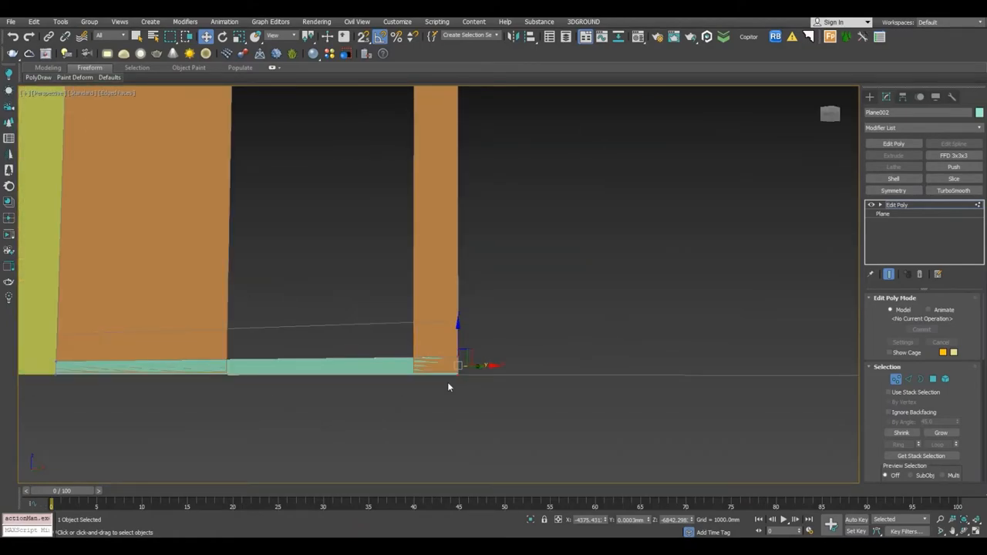
key(1)
Add a Shell modifier to the base plane with an outer amount of 3'4" to form the lower step.
scroll(449, 387, down, 2)
middle_drag(449, 388, 567, 358)
click(894, 179)
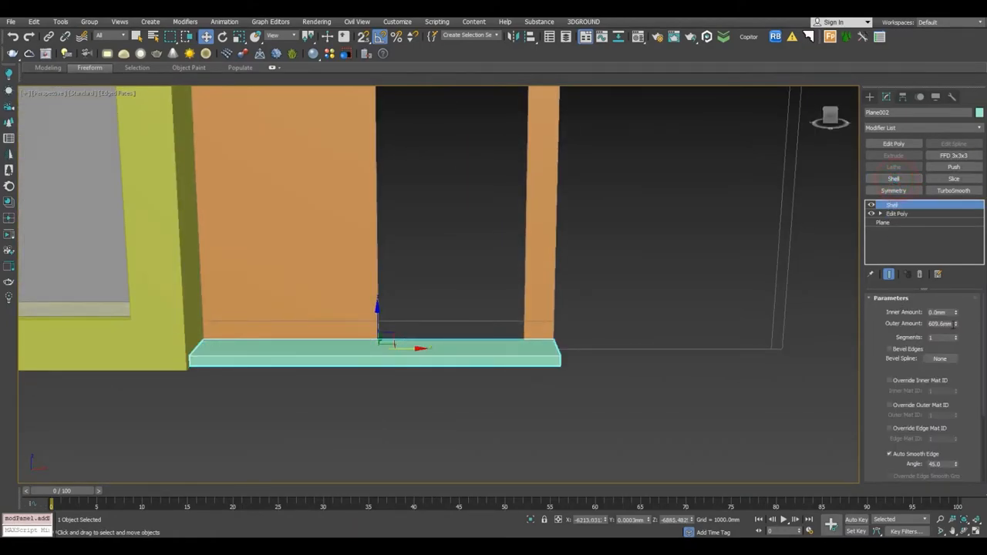
right_click(957, 324)
drag(948, 324, 852, 314)
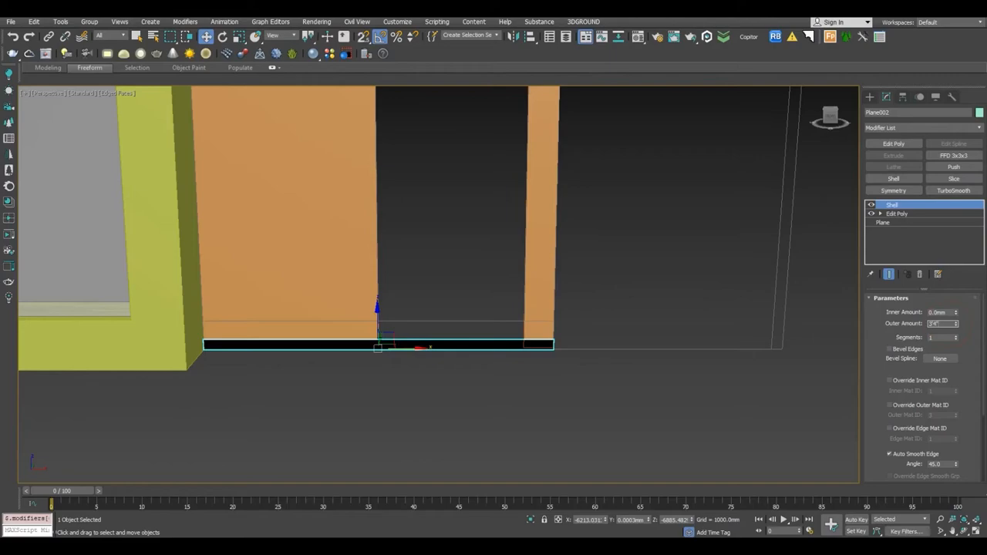
key(Return)
Clone the lower step straight upward in the Front view as one independent copy.
middle_drag(427, 327, 522, 321)
key(f)
middle_drag(443, 264, 533, 313)
shift+drag(533, 312, 533, 263)
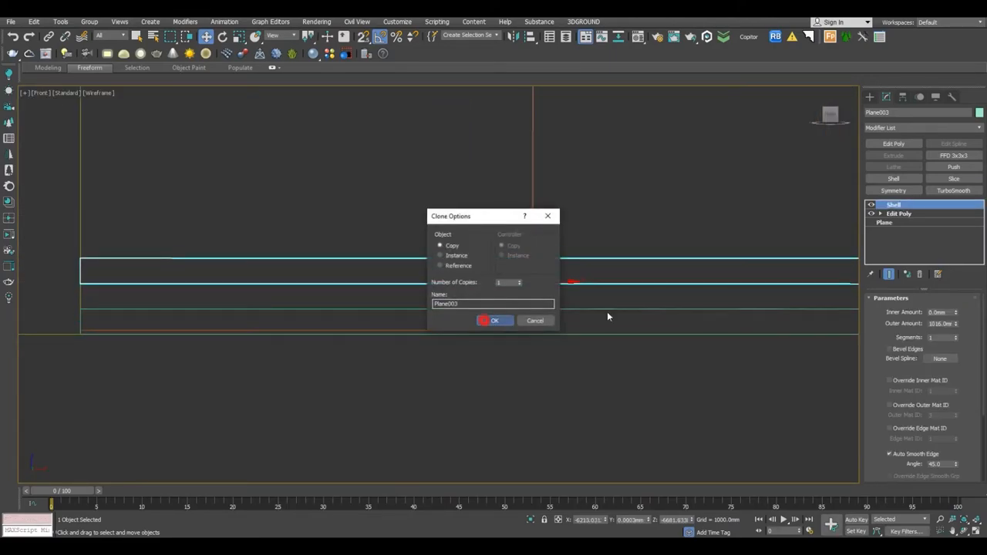
click(494, 320)
Adjust the copied step's Edit Poly vertices vertically so it rests on the lower step and meets the upper step line.
click(898, 214)
scroll(571, 287, down, 3)
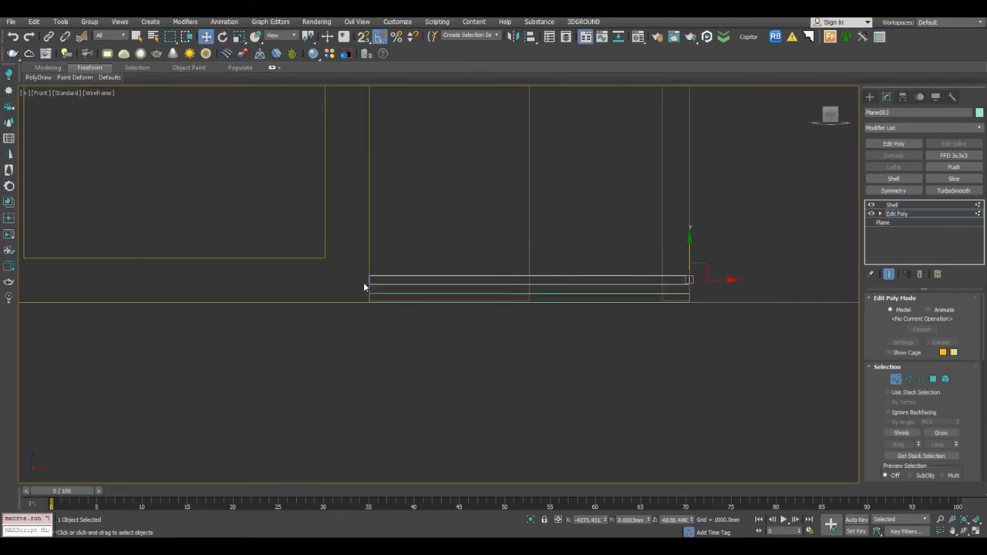
scroll(771, 301, up, 5)
drag(493, 298, 499, 379)
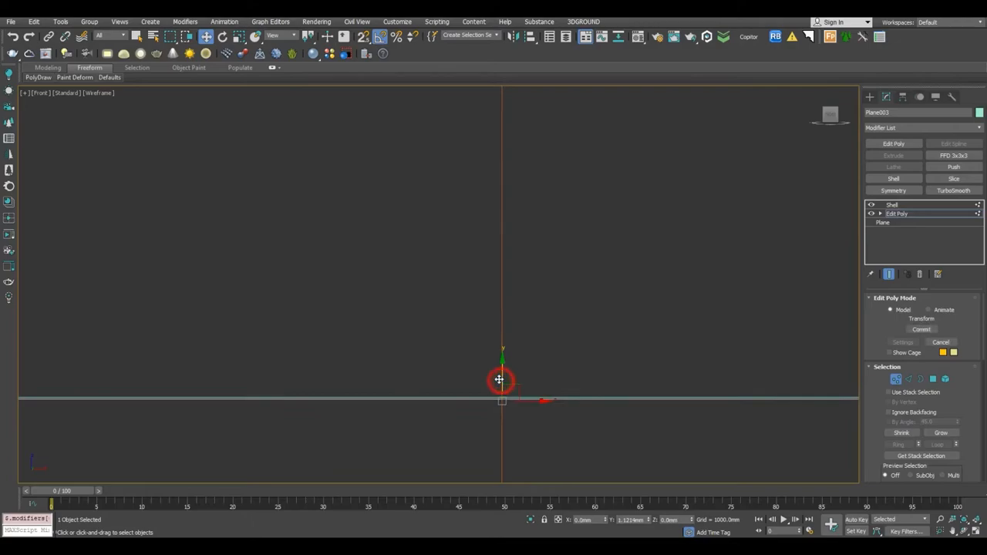
key(1)
key(p)
key(z)
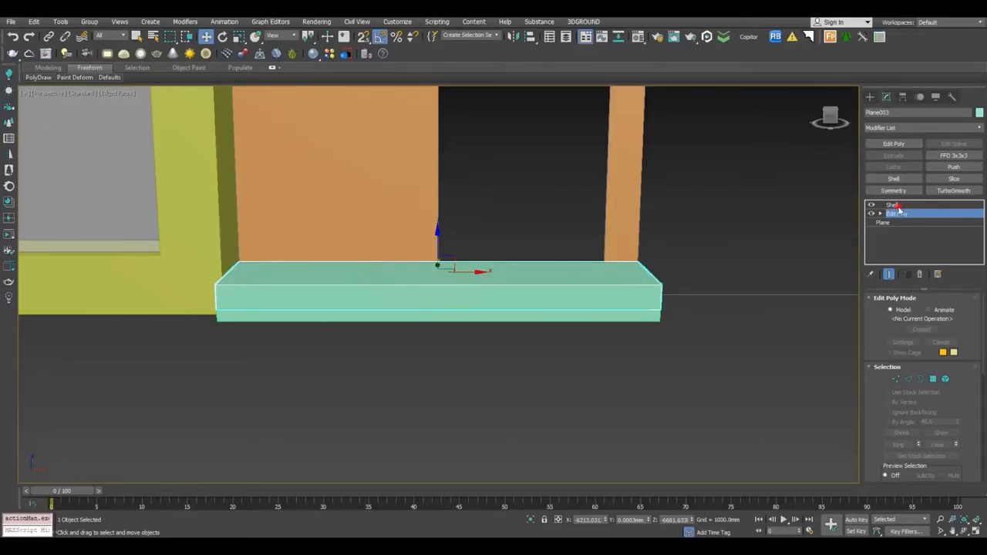
Set the upper step's Shell outer amount to 2'6".
click(897, 207)
right_click(956, 325)
drag(951, 324, 875, 324)
text(2'6)
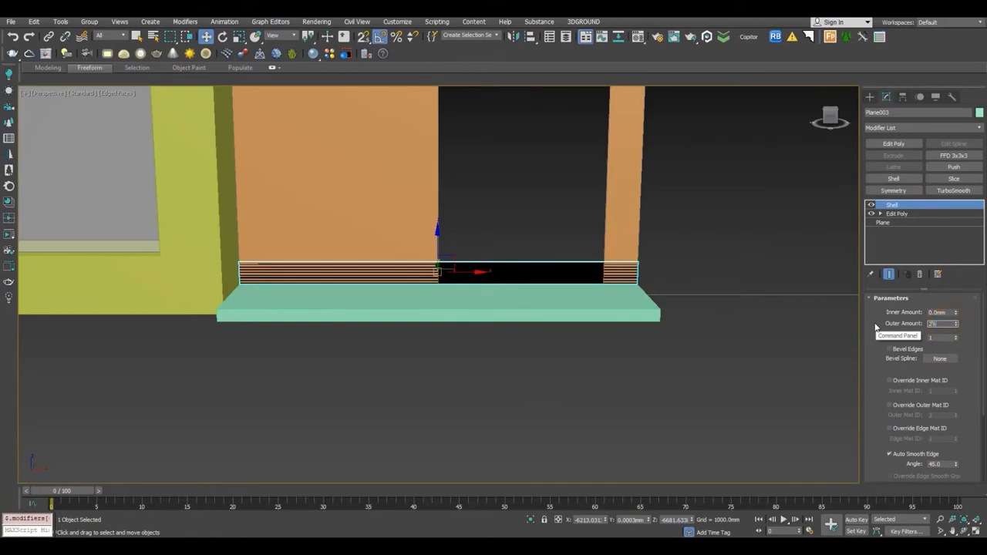
text(50)
key(Return)
Examine how the two stacked steps meet the door wall and the projecting window wall.
click(672, 341)
alt+middle_drag(530, 366, 496, 357)
click(280, 286)
middle_drag(333, 293, 489, 297)
click(414, 363)
scroll(379, 273, up, 5)
scroll(379, 274, down, 3)
click(458, 200)
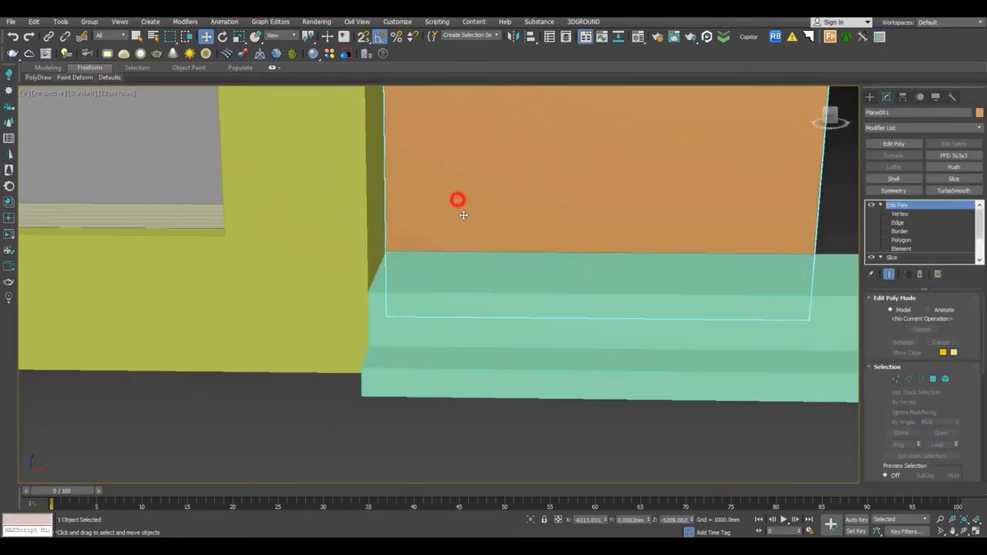
scroll(462, 210, down, 5)
click(591, 337)
alt+middle_drag(591, 337, 569, 276)
scroll(569, 275, up, 3)
Add a Chamfer modifier to the upper step and copy it onto the lower step.
click(544, 257)
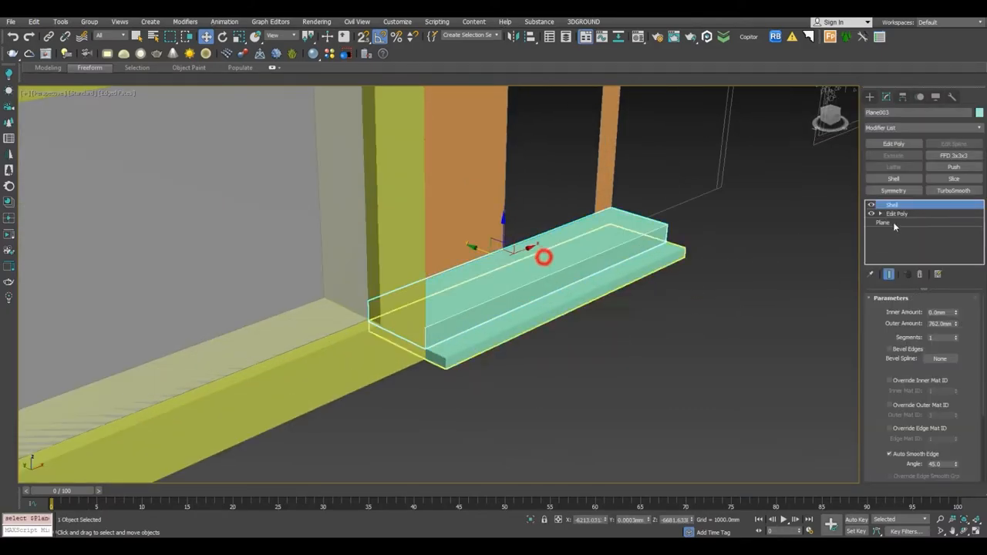
click(892, 127)
text(ch)
click(885, 138)
scroll(637, 282, up, 2)
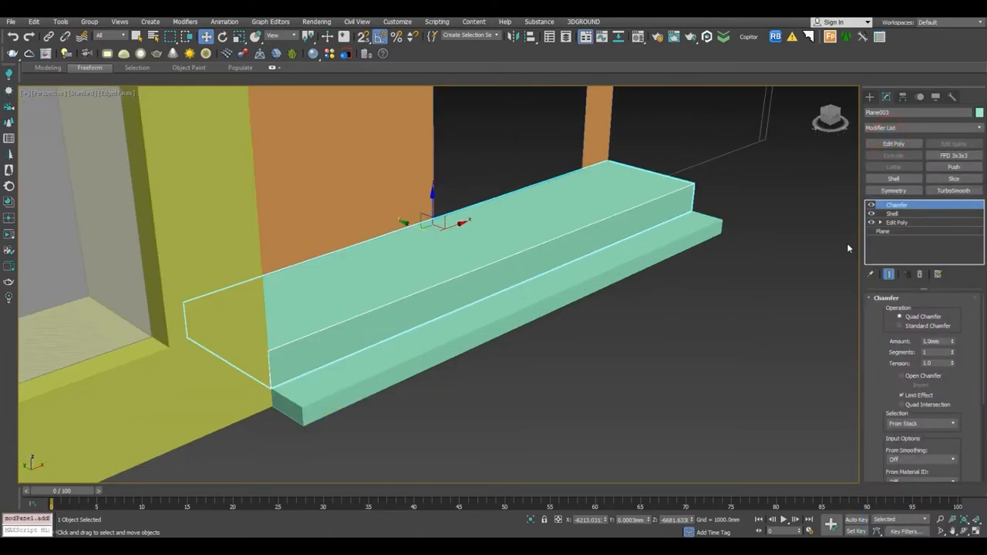
drag(901, 208, 615, 270)
click(710, 286)
scroll(705, 225, up, 3)
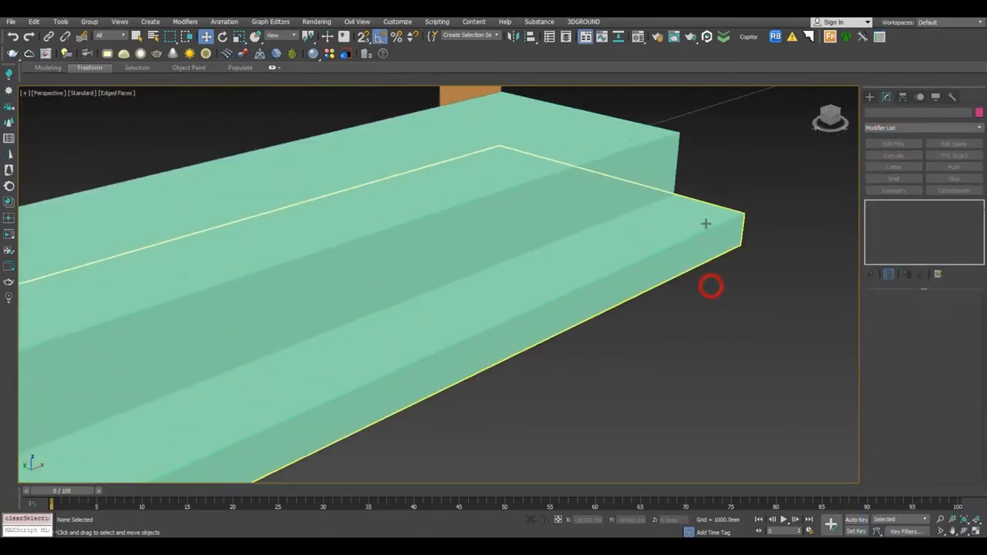
scroll(702, 228, down, 3)
alt+middle_drag(682, 245, 662, 233)
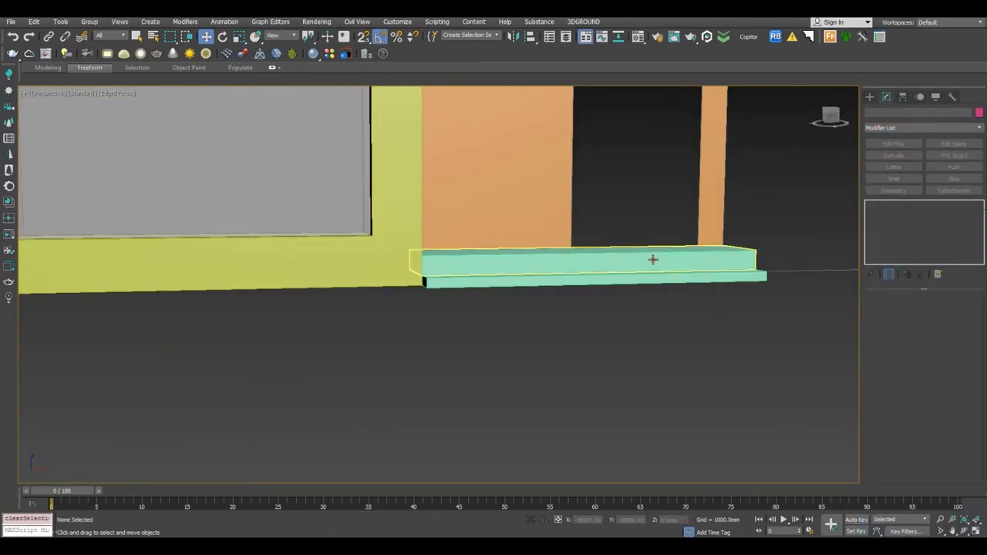
Change the upper step's object color to dark green.
click(653, 260)
click(979, 112)
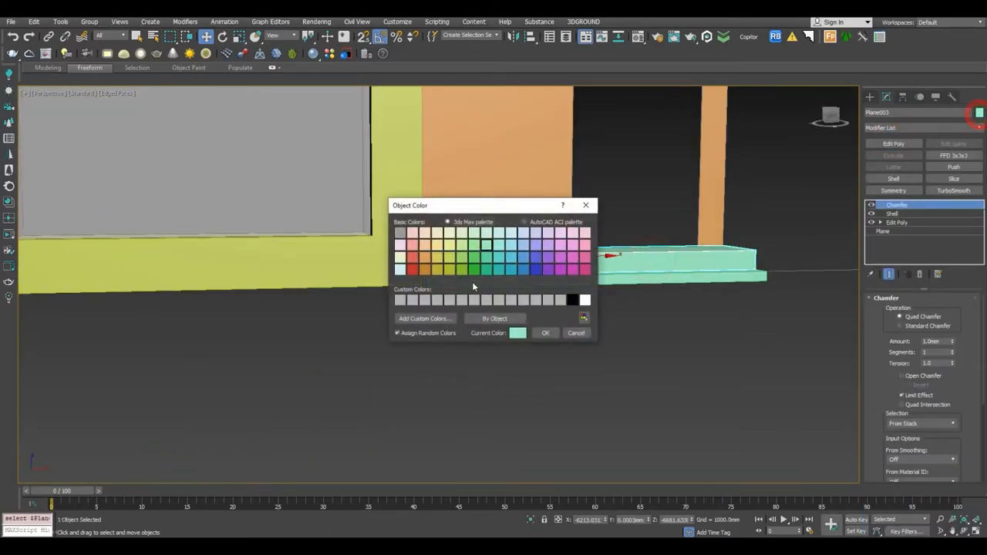
click(549, 333)
click(558, 352)
scroll(558, 354, down, 3)
alt+middle_drag(557, 355, 528, 341)
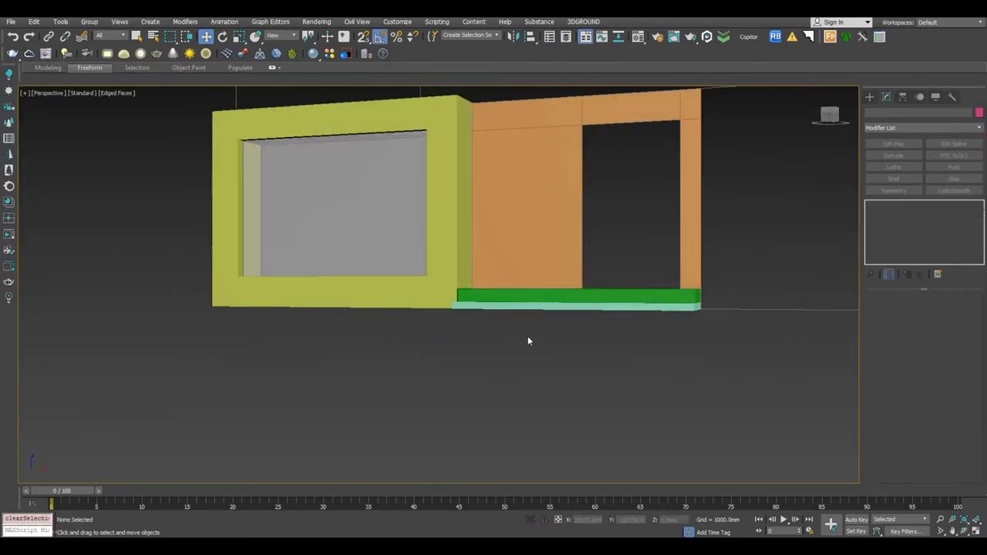
Switch to AutoCAD and examine the upper floor of the EXT elevation.
key(f)
scroll(551, 339, up, 4)
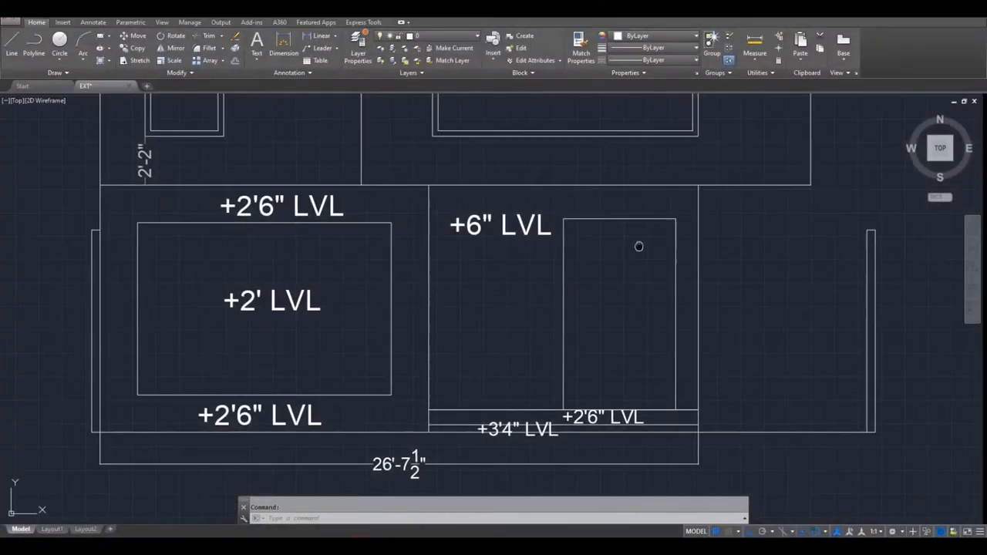
scroll(658, 275, down, 2)
mouse_move(639, 246)
middle_down()
mouse_move(658, 273)
mouse_move(637, 395)
middle_up()
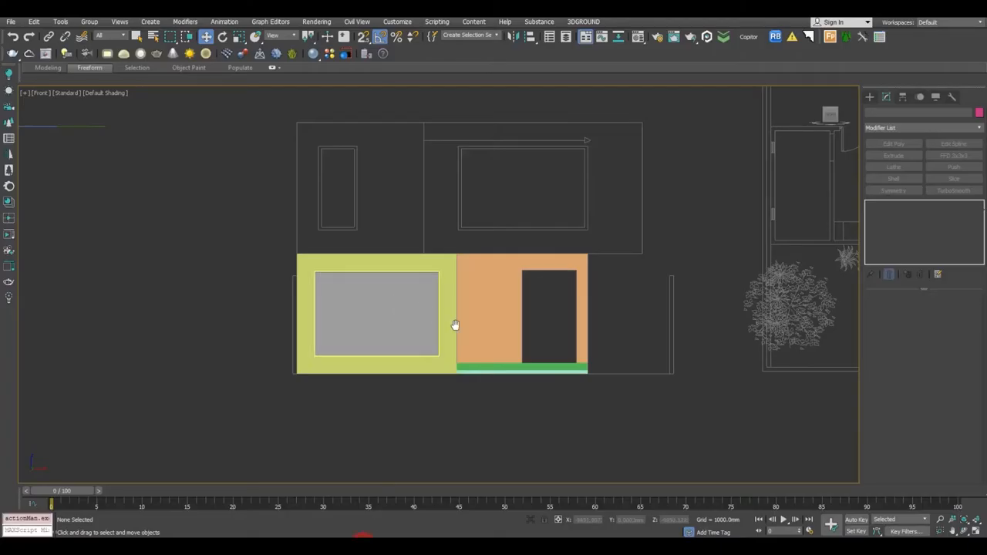
Back in 3ds Max, draw a snapped plane about 3652 mm by 3553 mm over the upper floor's narrow-window wall section.
middle_drag(394, 185, 489, 242)
scroll(489, 244, up, 2)
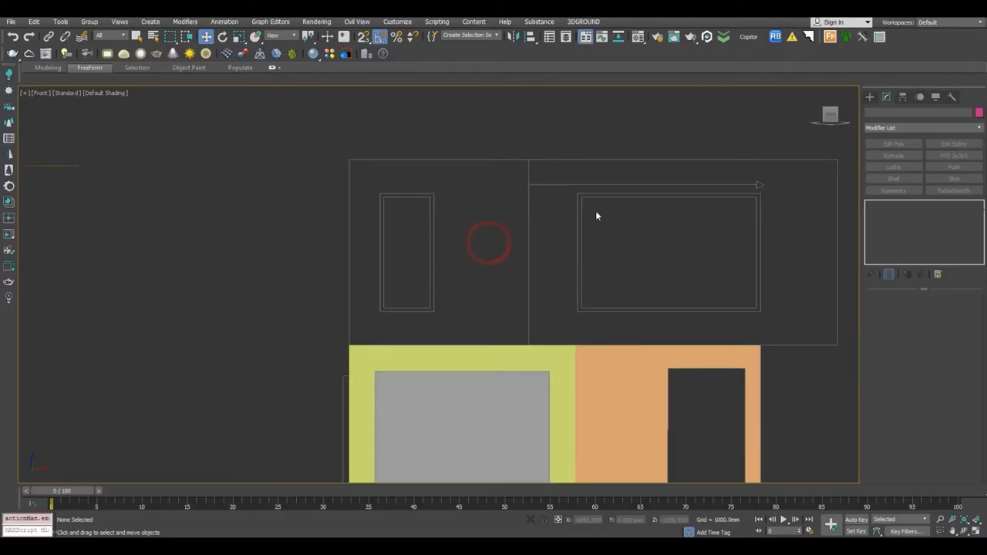
click(868, 95)
click(932, 204)
middle_drag(463, 231, 506, 230)
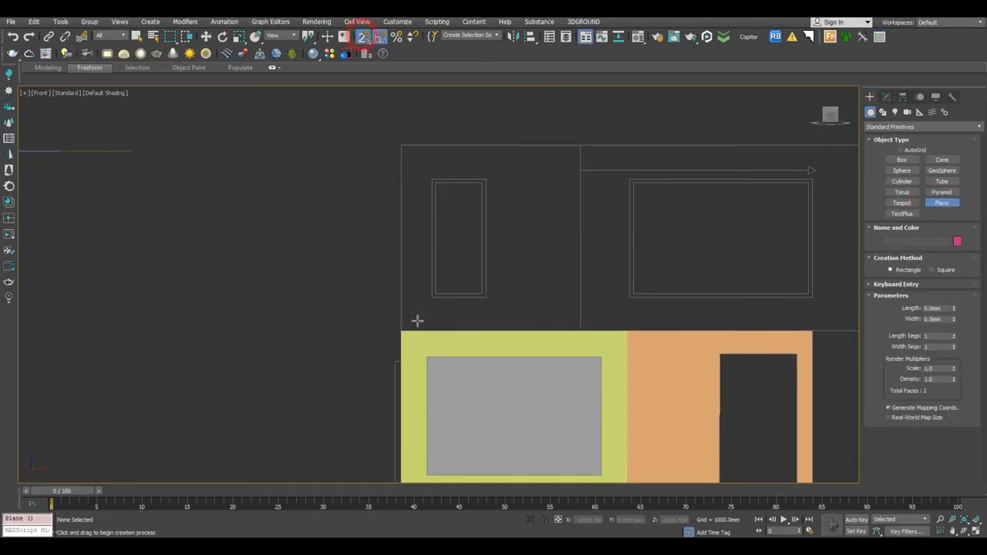
drag(403, 330, 581, 145)
right_click(589, 171)
Add an Edit Poly modifier to the new upper wall plane and align its right-side vertices with the elevation's dividing line.
click(886, 98)
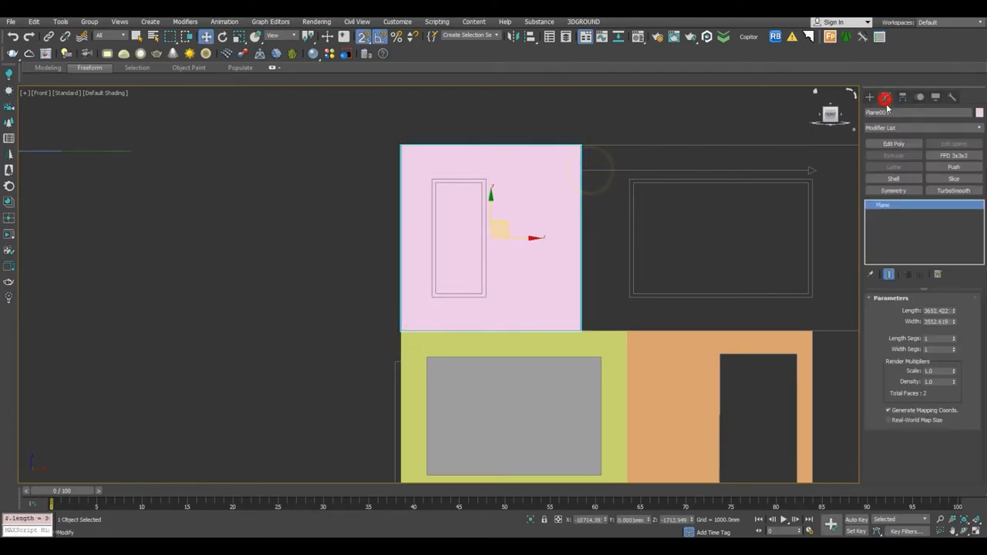
click(894, 144)
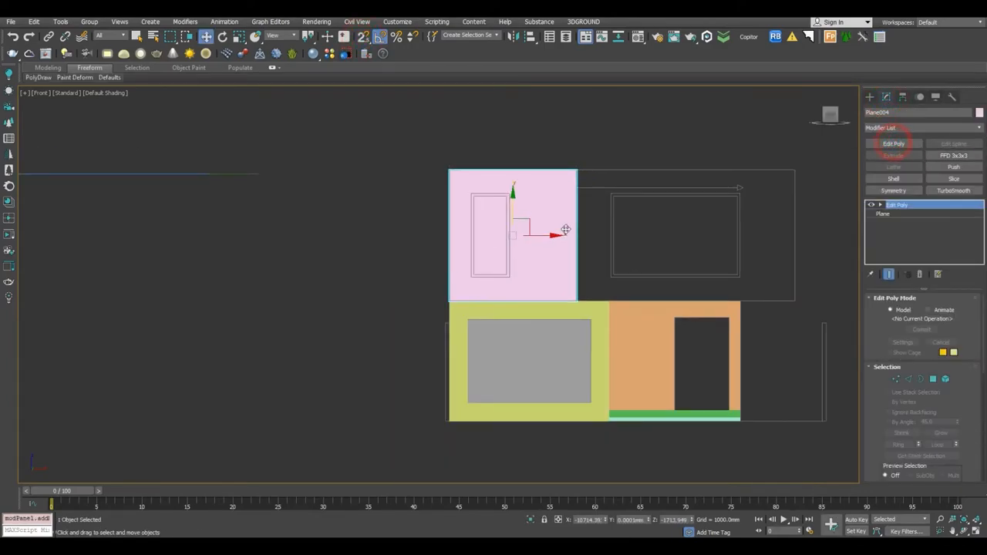
scroll(548, 220, up, 5)
scroll(664, 262, up, 3)
scroll(628, 259, up, 4)
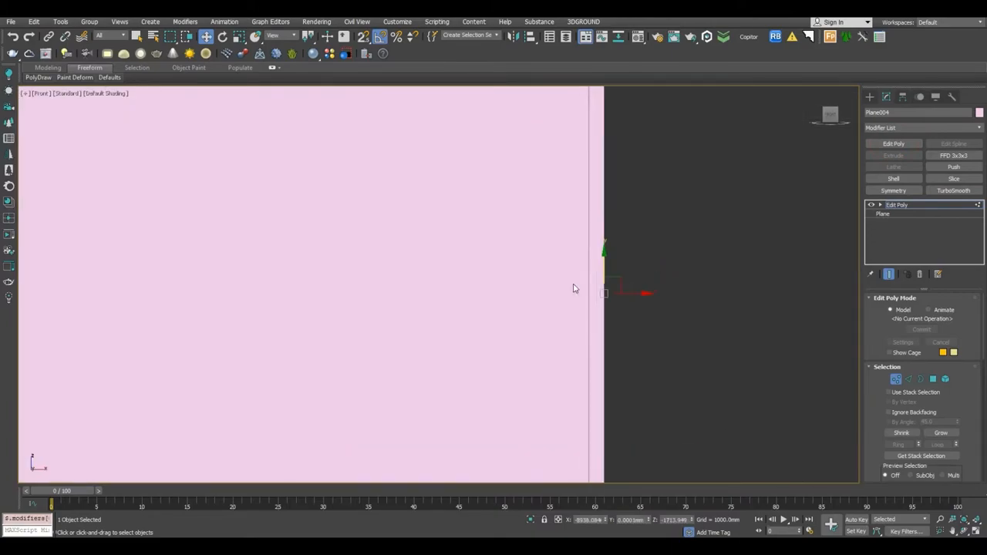
key(F3)
scroll(576, 285, up, 3)
drag(633, 298, 585, 297)
Align the upper wall plane's top vertices with the elevation's roof line.
scroll(585, 295, down, 10)
drag(389, 178, 617, 251)
scroll(562, 220, up, 4)
scroll(448, 272, up, 6)
scroll(443, 127, up, 4)
drag(459, 197, 456, 185)
scroll(456, 184, down, 2)
scroll(456, 189, down, 5)
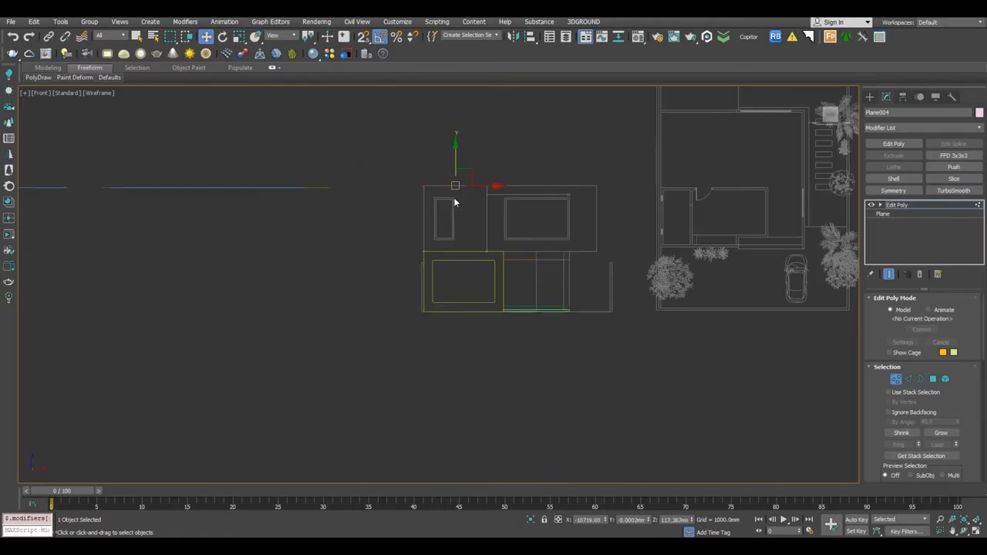
Align the upper wall plane's bottom vertices with the top of the window wall below.
scroll(466, 247, up, 10)
middle_drag(430, 263, 629, 326)
scroll(630, 326, up, 4)
scroll(486, 403, up, 5)
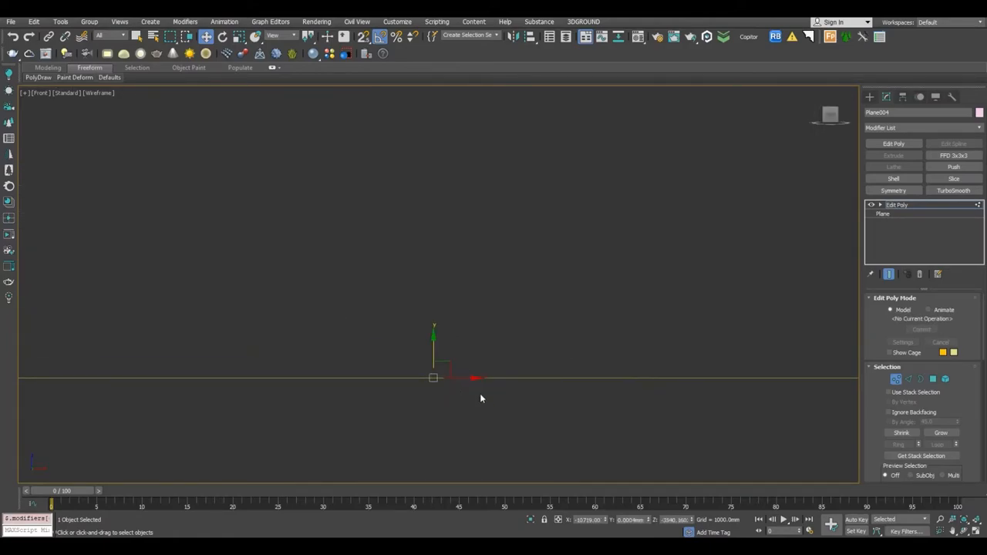
drag(434, 355, 437, 354)
scroll(436, 355, down, 12)
middle_drag(447, 355, 510, 359)
key(1)
Add a second Edit Poly modifier and connect the wall's top and bottom edges with one vertical edge.
click(894, 145)
click(910, 379)
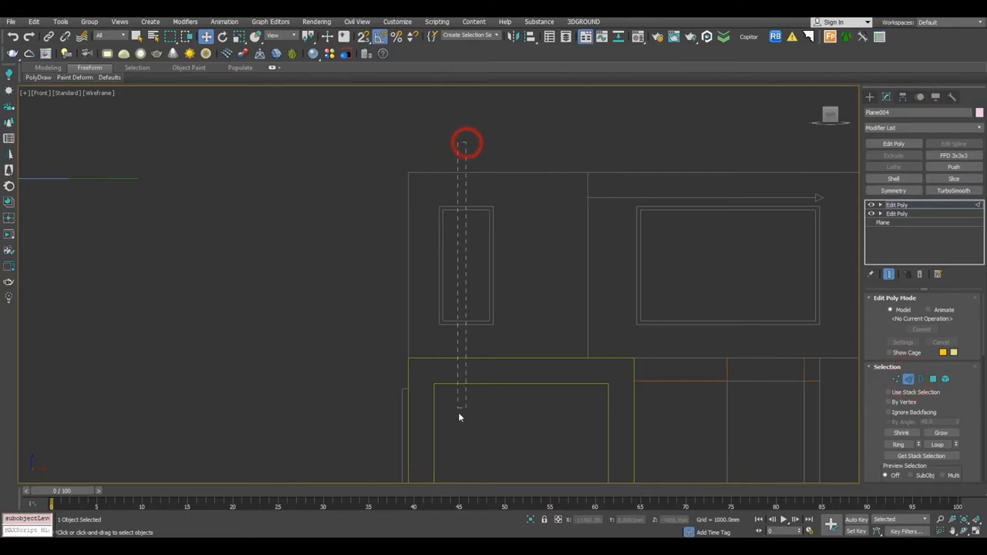
drag(973, 411, 959, 276)
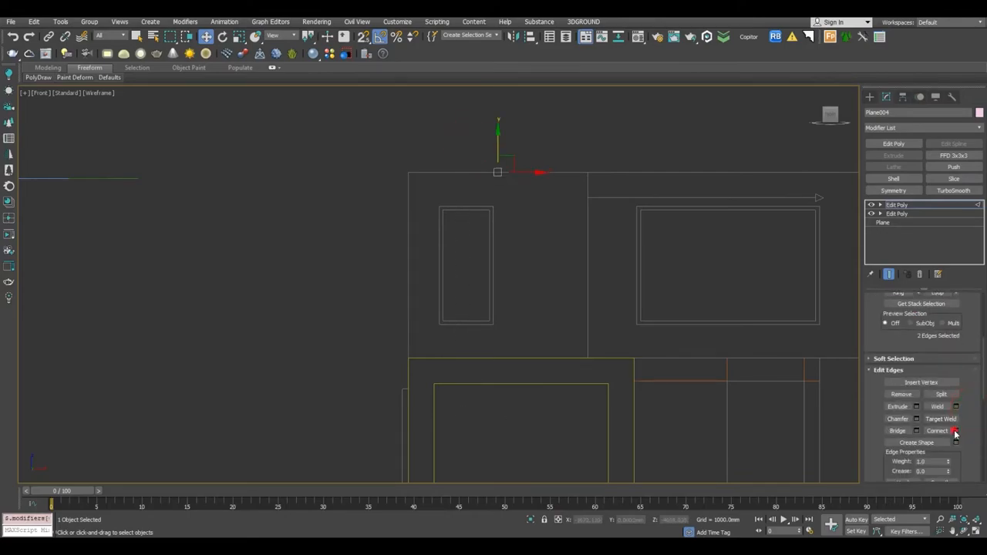
click(956, 431)
click(445, 337)
scroll(474, 231, up, 2)
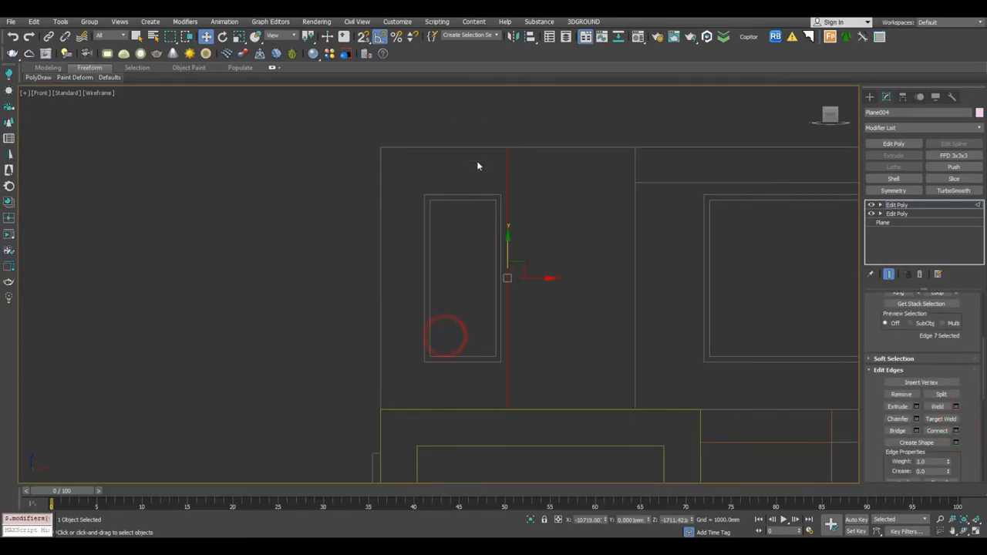
Connect a second vertical edge in the wall and move it to the narrow window's left outer outline.
drag(476, 442, 477, 444)
click(932, 432)
scroll(416, 246, up, 3)
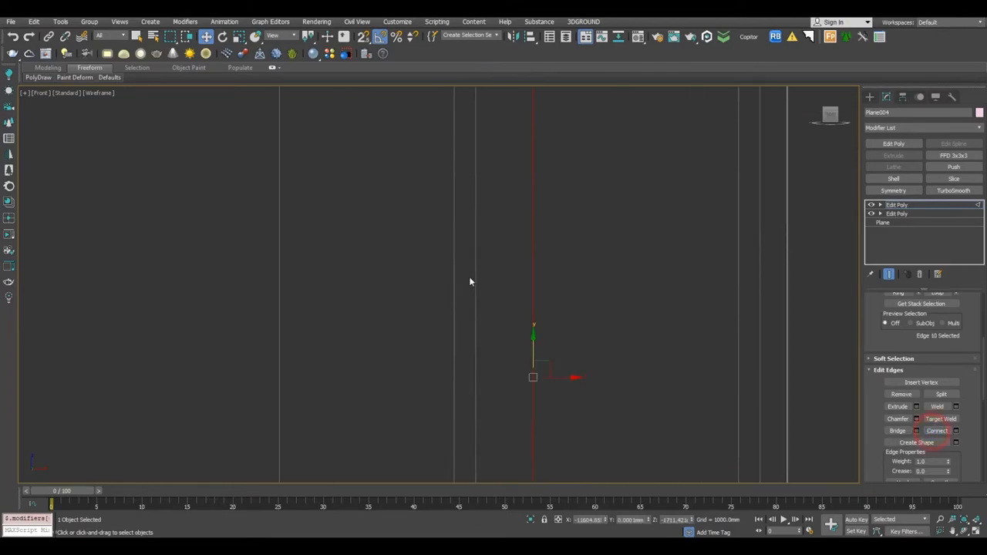
drag(559, 375, 484, 380)
scroll(479, 380, down, 3)
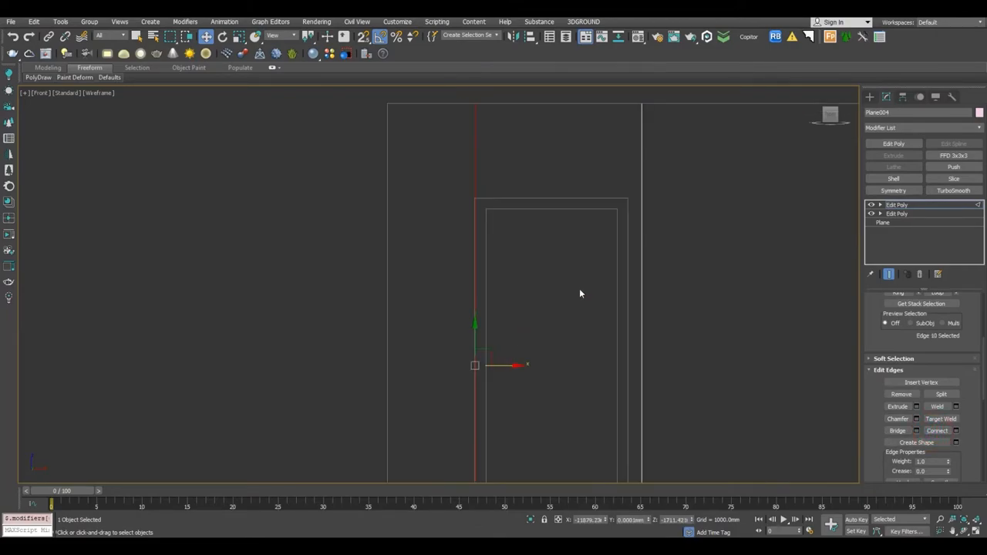
Move the first vertical edge onto the narrow window's right outer outline.
click(640, 220)
scroll(579, 235, up, 2)
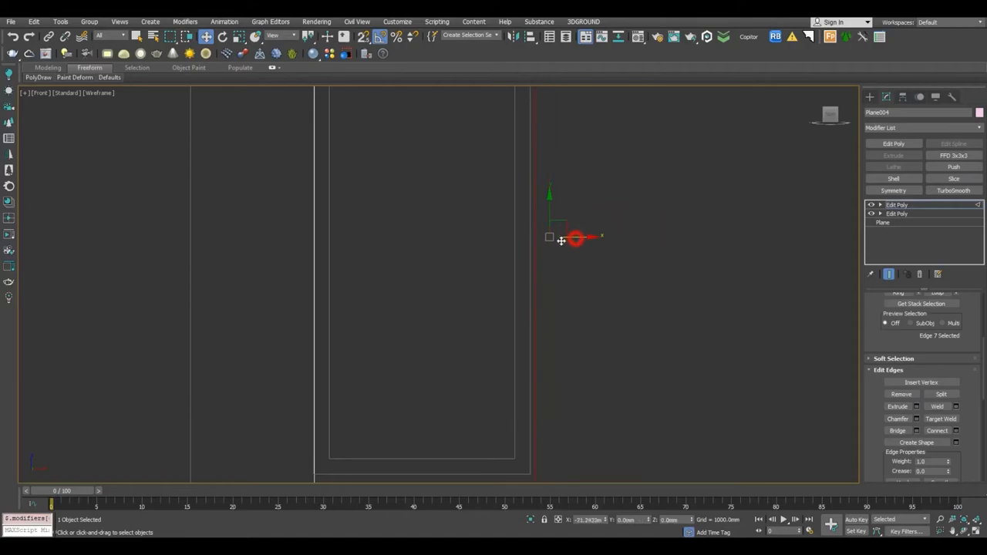
scroll(554, 239, down, 3)
Connect the wall's vertical edges with 2 segments, pinched apart to the narrow window's top and bottom outlines.
drag(761, 232, 761, 233)
click(956, 432)
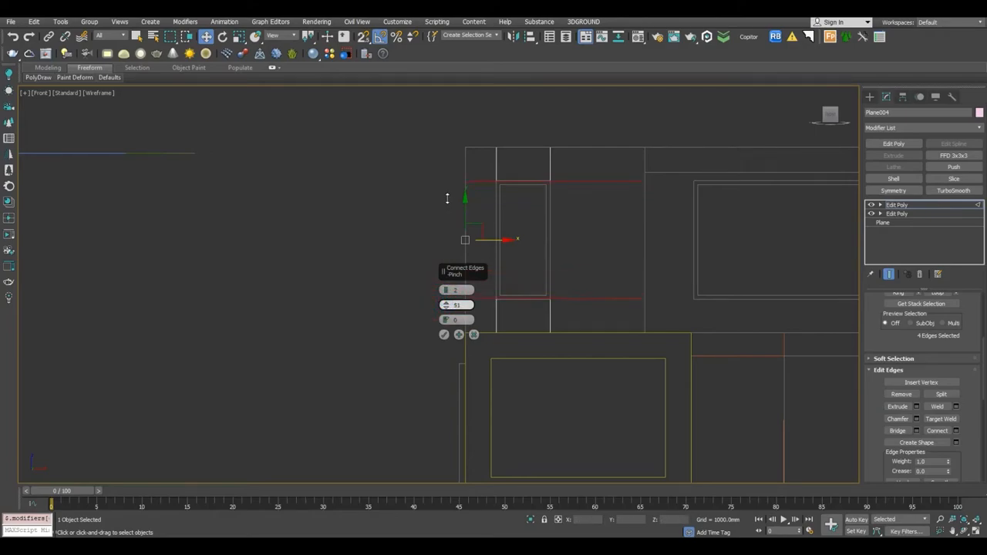
scroll(501, 183, up, 4)
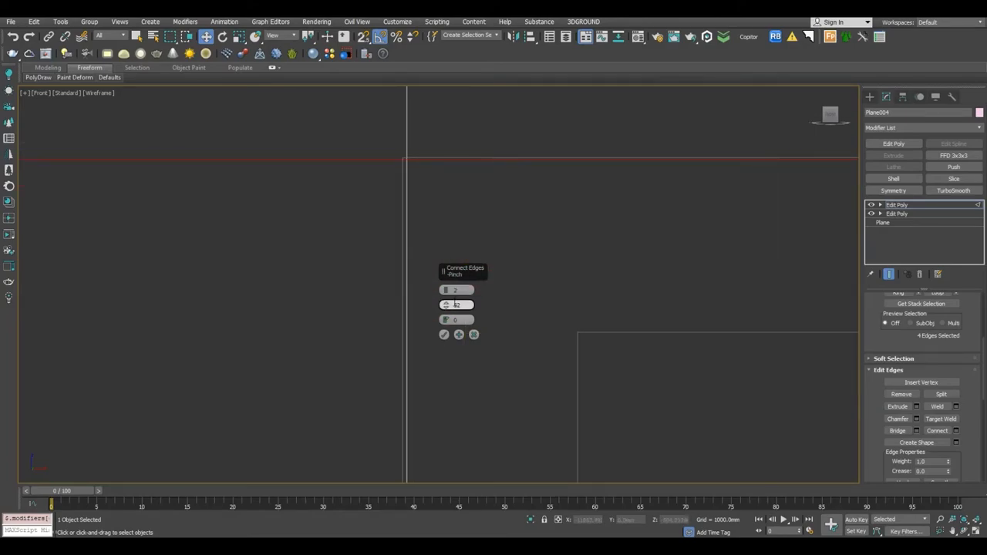
scroll(443, 193, down, 10)
middle_drag(443, 193, 493, 197)
Add a third Edit Poly modifier to the upper-floor wall and delete the polygon inside the narrow window's outline.
key(p)
key(z)
scroll(546, 267, down, 5)
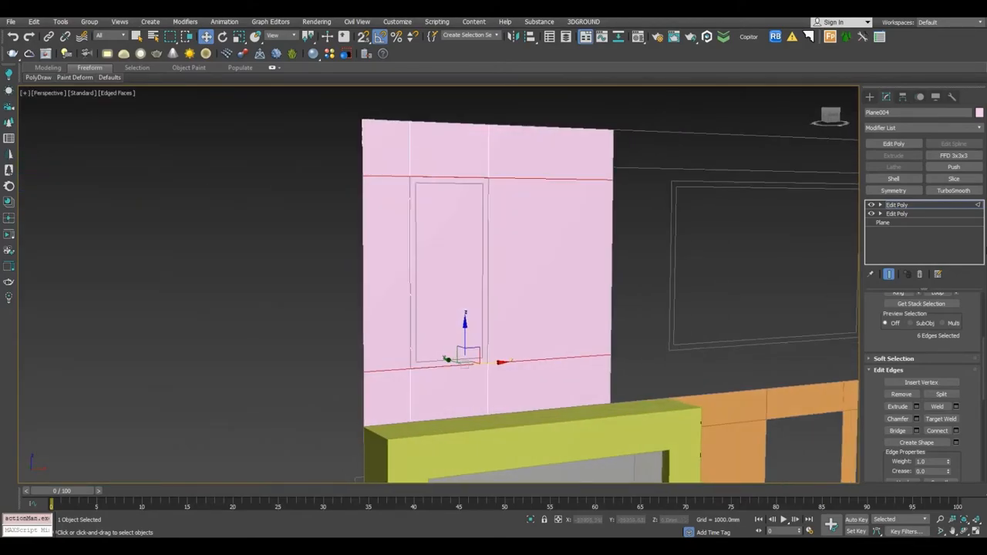
click(895, 145)
scroll(454, 241, up, 3)
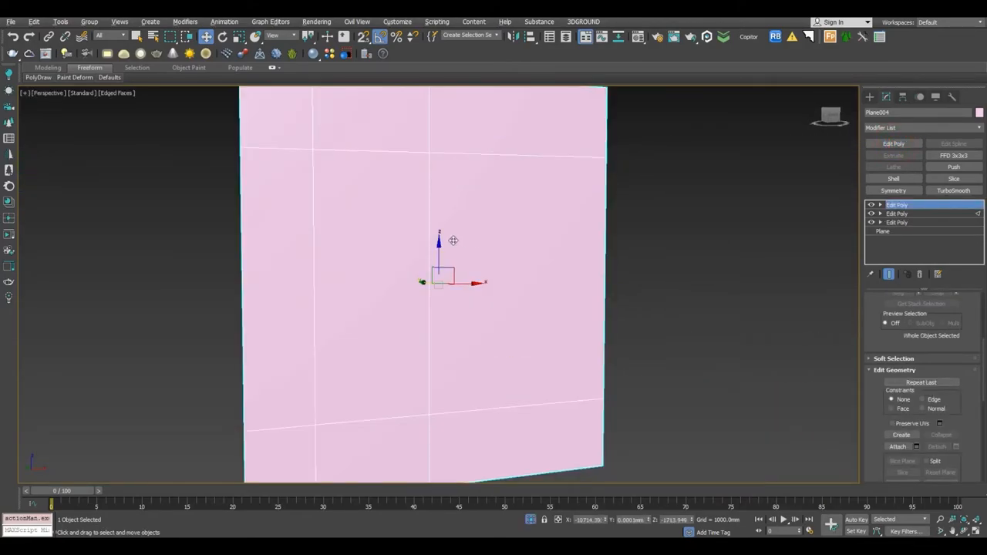
middle_drag(453, 219, 503, 225)
key(4)
click(418, 214)
scroll(418, 214, down, 2)
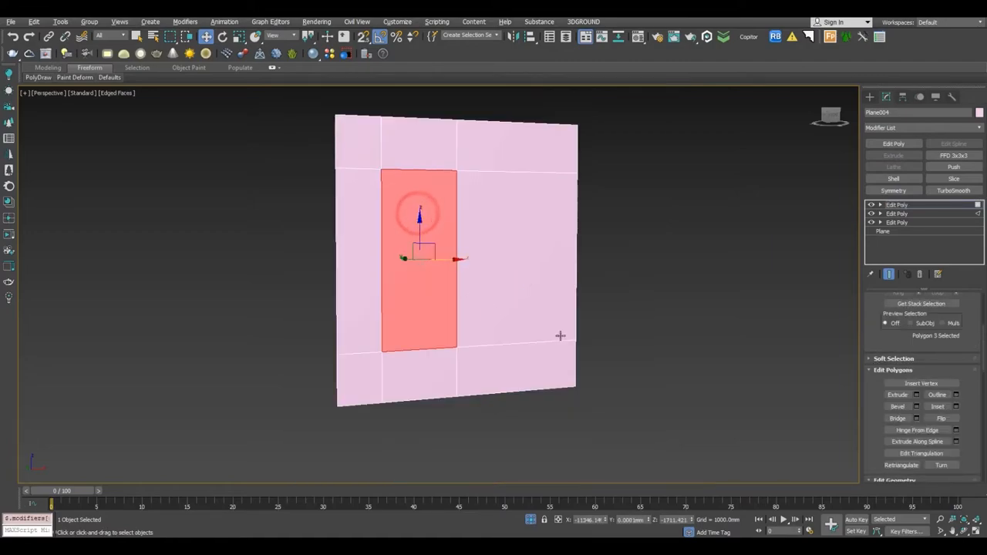
click(530, 520)
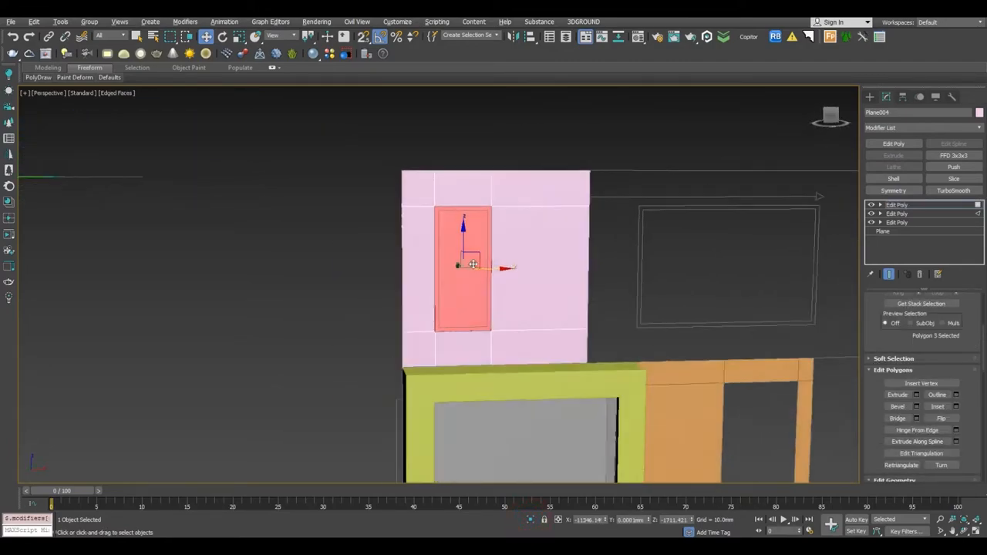
key(Delete)
key(4)
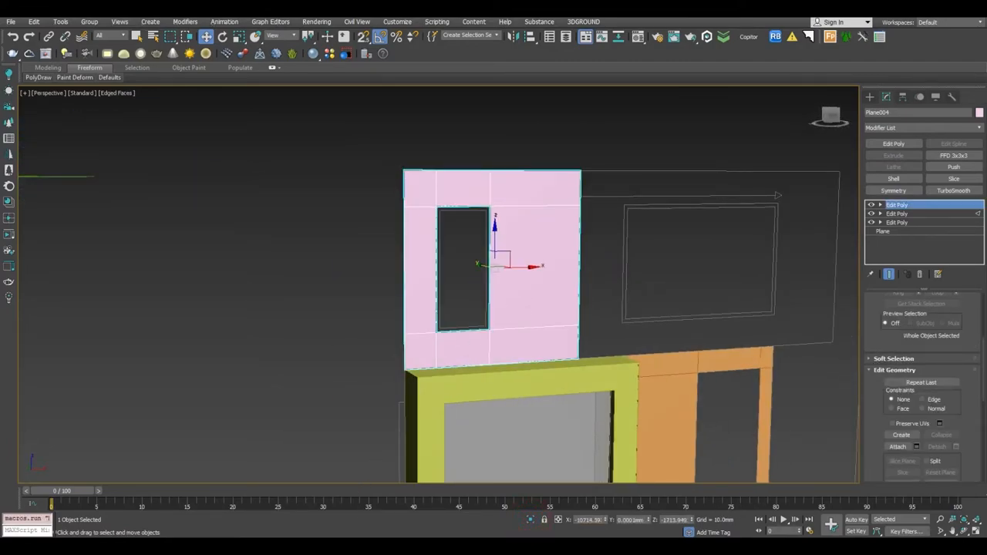
Collapse the wall's modifier stack to Editable Poly and add a Shell modifier with an outer amount of 1219.2 mm.
click(369, 547)
click(370, 546)
right_click(901, 204)
click(893, 290)
click(540, 318)
click(894, 178)
drag(965, 316, 971, 439)
drag(956, 325, 956, 309)
alt+middle_drag(476, 293, 470, 271)
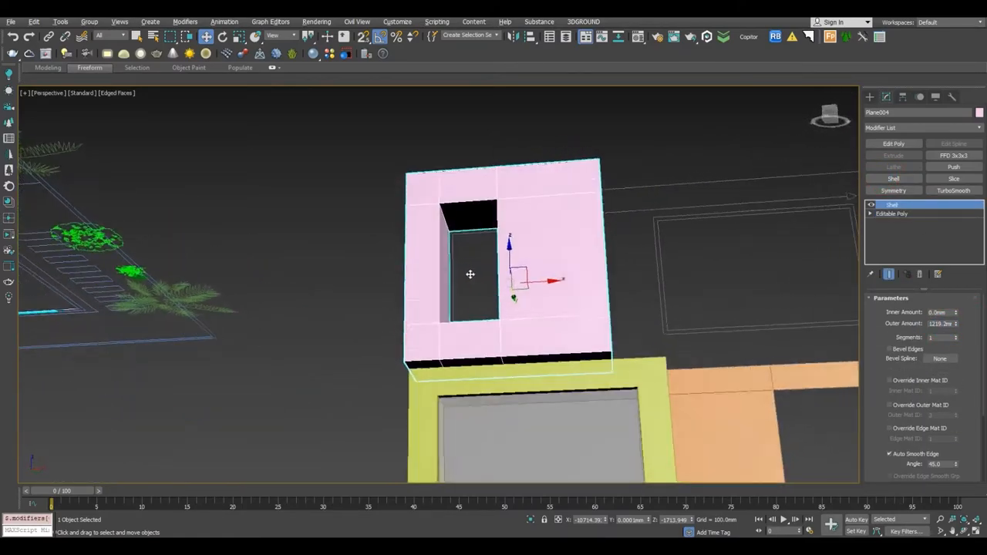
Switch to AutoCAD and check the level notes of the right upper-floor section in the EXT drawing.
key(f)
click(601, 276)
middle_drag(601, 275, 548, 256)
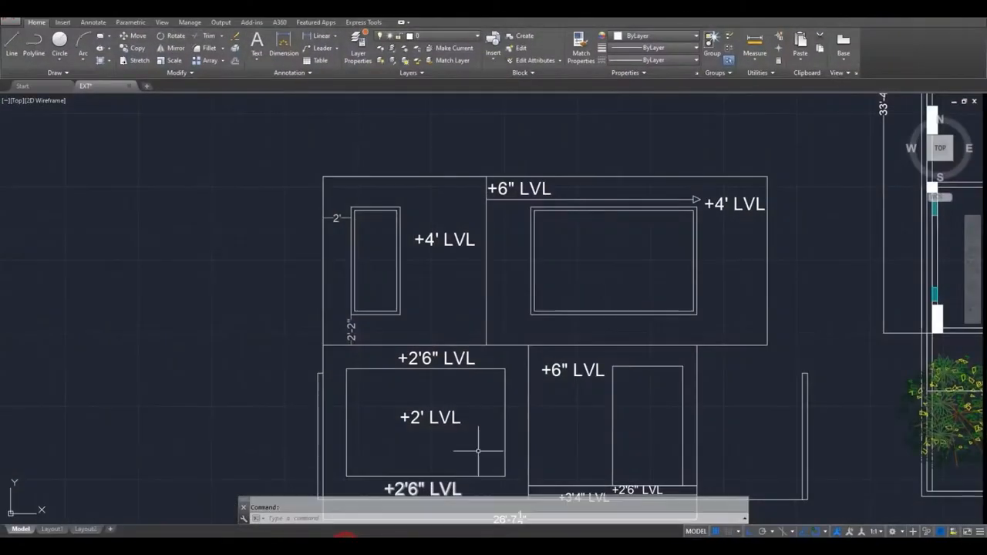
scroll(540, 231, up, 3)
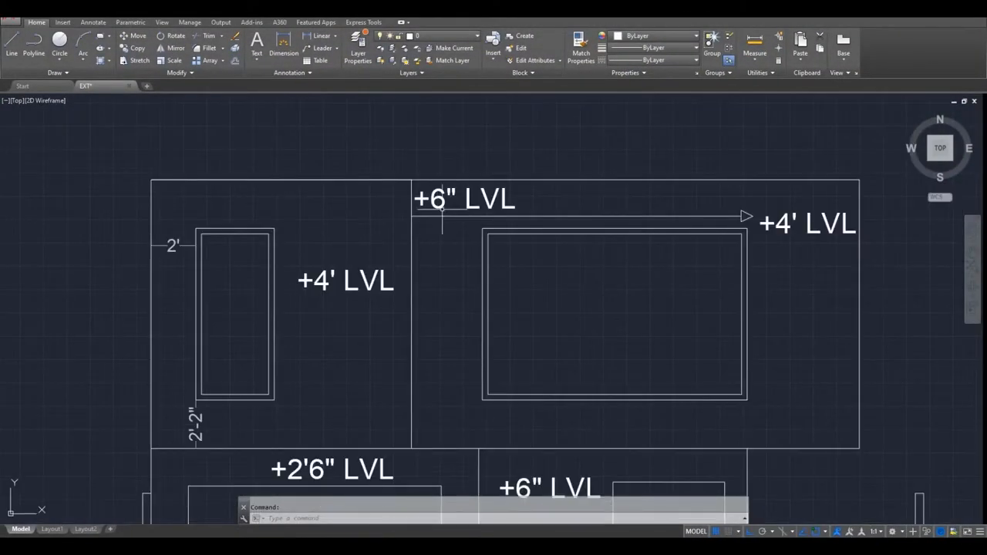
click(365, 543)
Draw a snapped plane about 3636 by 6076 mm over the right upper-floor section of the elevation in the front view.
middle_drag(515, 261, 486, 248)
scroll(495, 203, up, 3)
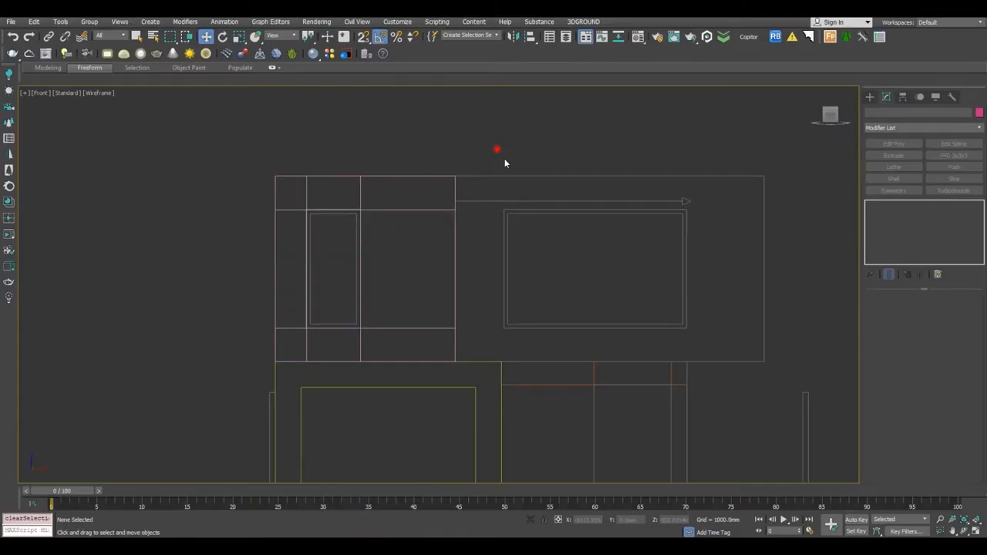
click(871, 97)
click(941, 203)
middle_drag(538, 240, 497, 240)
key(s)
key(F3)
drag(415, 178, 722, 359)
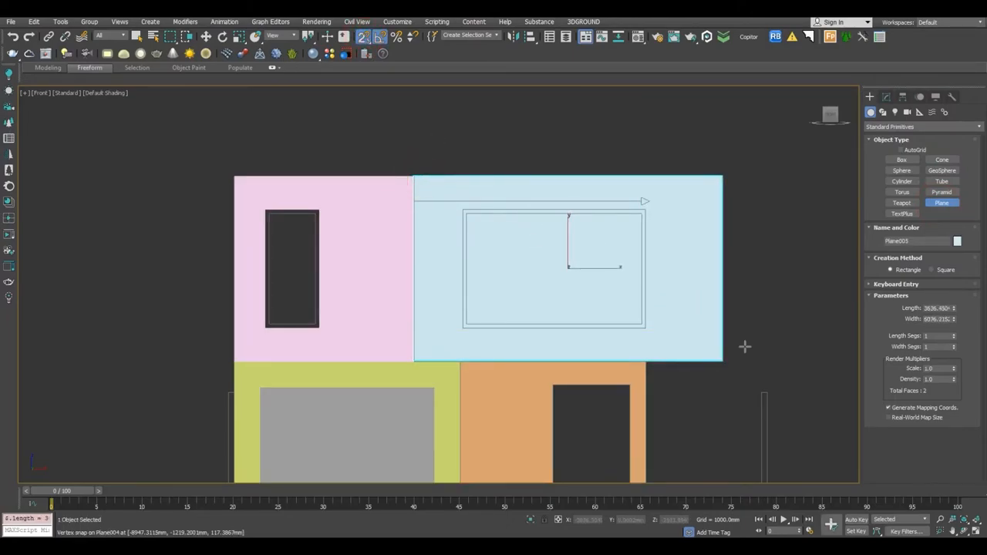
right_click(759, 306)
Add an Edit Poly modifier to the new plane and move its right-hand vertices onto the elevation's right outline.
click(887, 98)
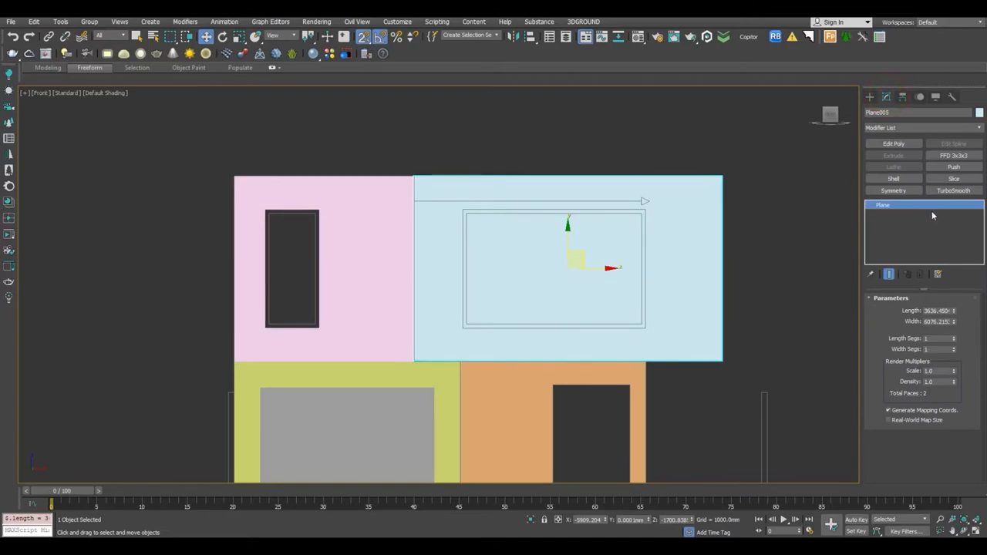
middle_drag(551, 254, 566, 226)
click(878, 144)
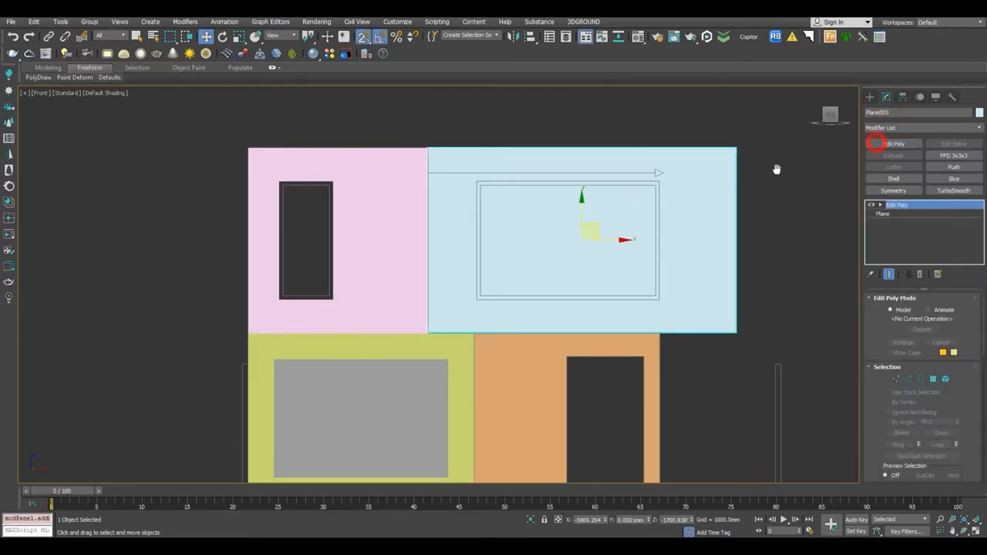
middle_drag(783, 173, 728, 174)
click(896, 379)
drag(731, 393, 732, 395)
scroll(684, 239, up, 10)
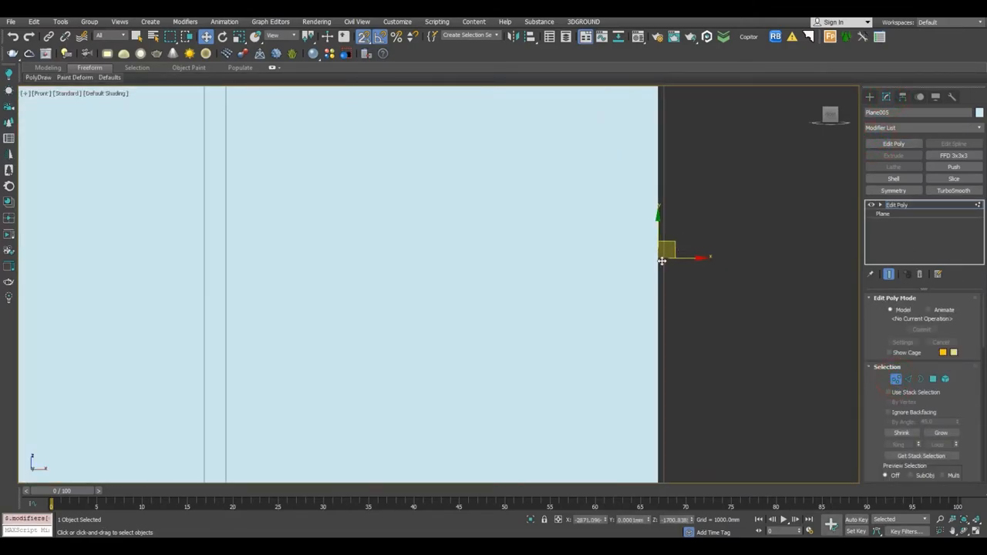
mouse_move(679, 255)
mouse_down()
mouse_move(668, 253)
mouse_move(684, 253)
mouse_up()
scroll(510, 192, down, 10)
Align the plane's bottom vertices with the lower outline of the upper-floor section.
middle_drag(393, 238, 450, 205)
drag(143, 236, 821, 328)
scroll(416, 255, up, 10)
drag(535, 175, 546, 192)
scroll(546, 194, down, 10)
Align the plane's top vertices with the elevation's upper outline and finish the vertex editing.
middle_drag(503, 145, 469, 249)
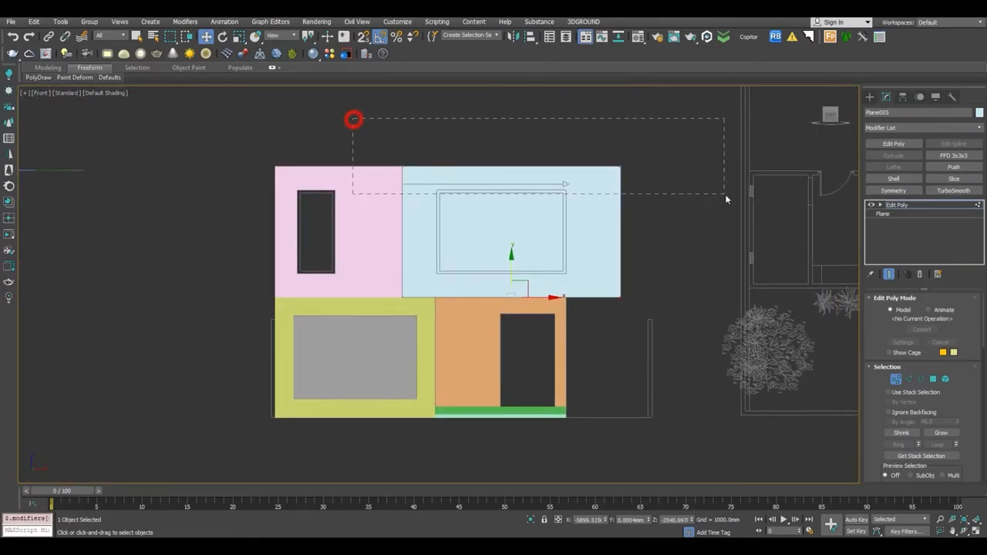
drag(726, 196, 729, 198)
scroll(417, 177, up, 10)
scroll(328, 106, down, 10)
middle_drag(328, 106, 341, 274)
scroll(456, 267, up, 8)
middle_drag(368, 385, 251, 286)
drag(234, 236, 238, 242)
middle_drag(227, 263, 255, 283)
drag(261, 259, 261, 255)
key(1)
key(z)
scroll(746, 168, up, 6)
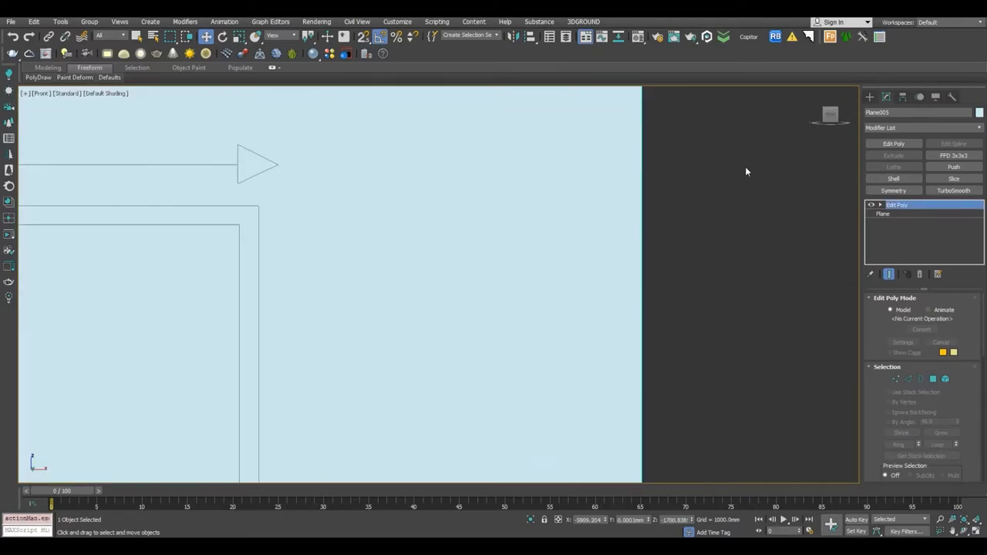
Add a Shell modifier to the right upper-floor plane and set its outer amount to 4'.
click(663, 193)
scroll(640, 137, down, 6)
click(628, 178)
scroll(628, 178, up, 2)
click(894, 179)
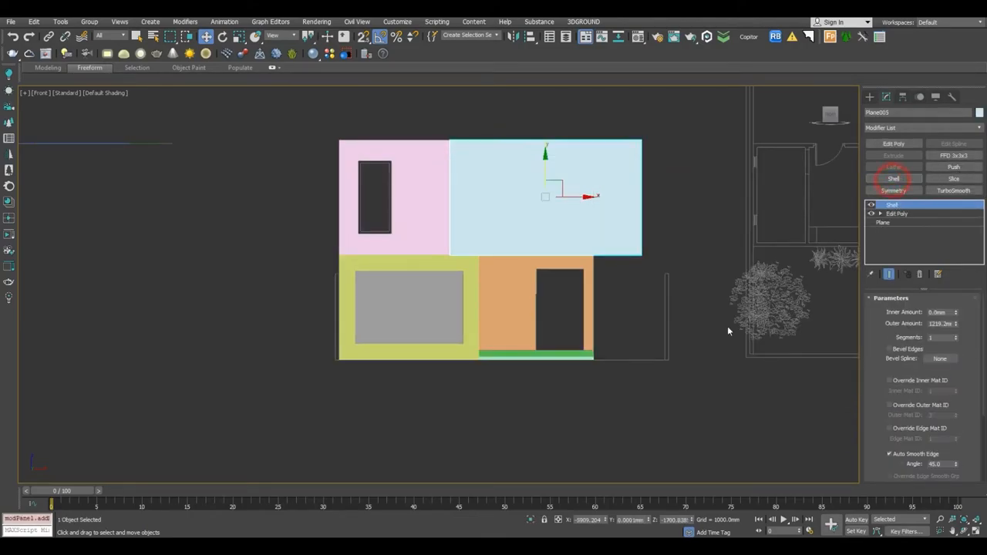
click(371, 546)
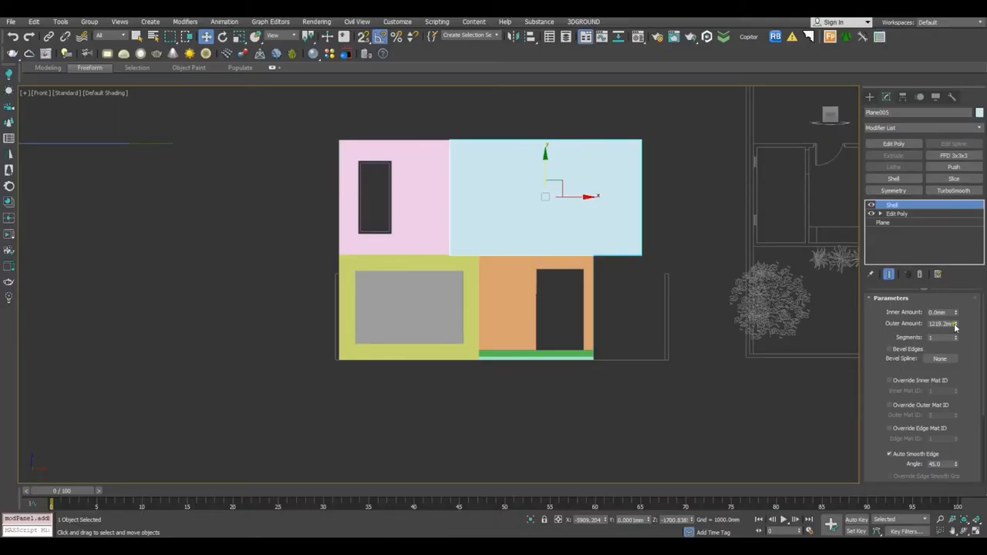
right_click(955, 325)
drag(949, 324, 883, 330)
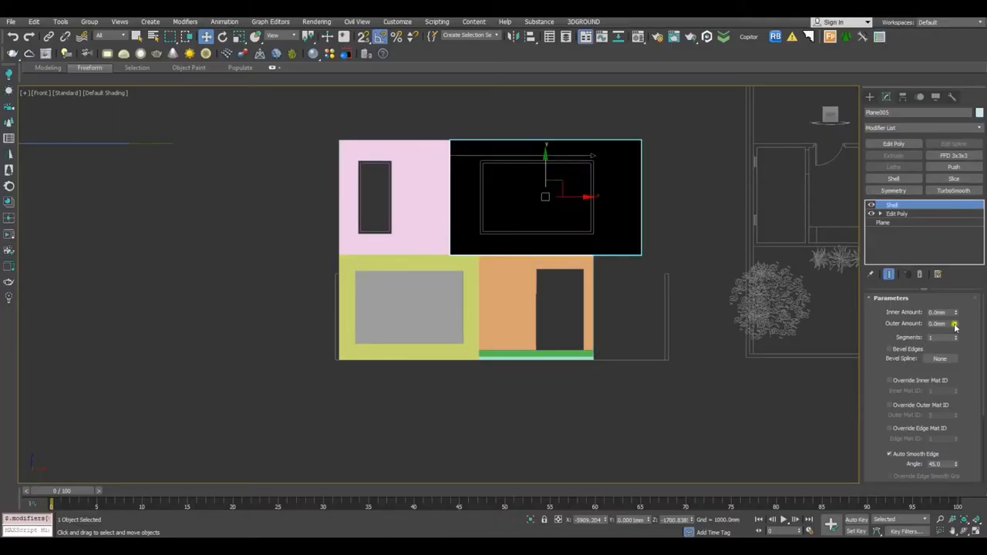
text(4')
key(Return)
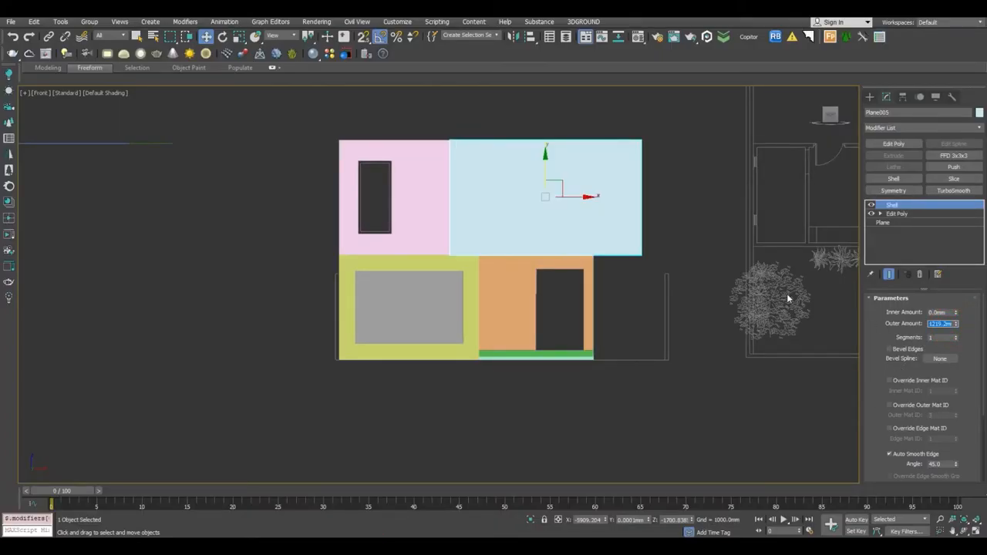
Isolate the right wall block in the top view and place a Tape helper along its left end.
middle_drag(481, 218, 494, 233)
key(t)
scroll(495, 234, down, 3)
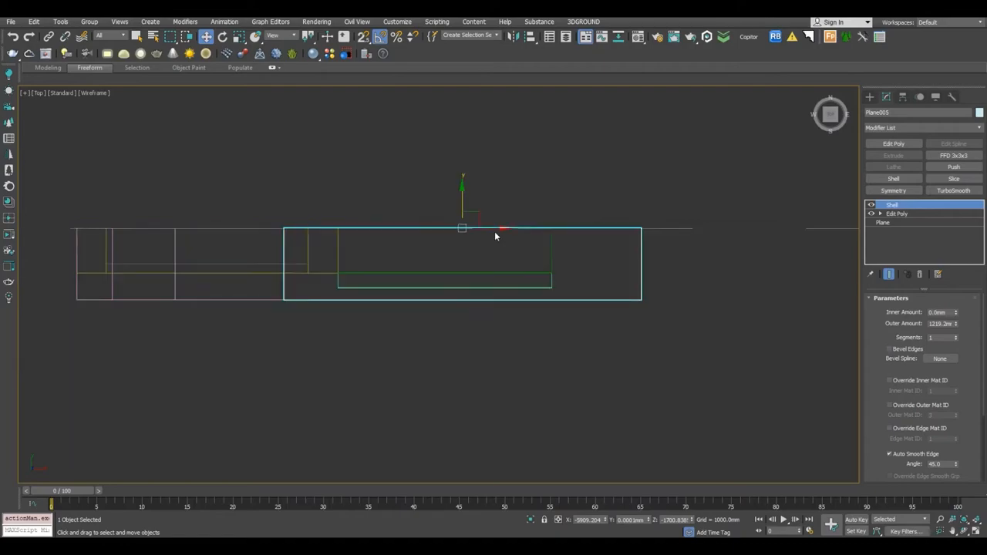
key(alt+q)
click(482, 243)
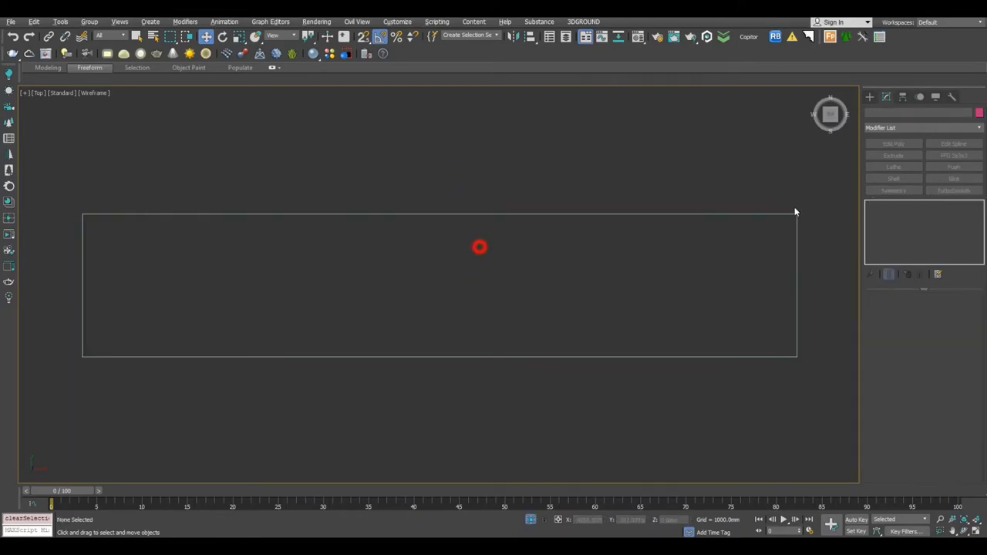
click(870, 95)
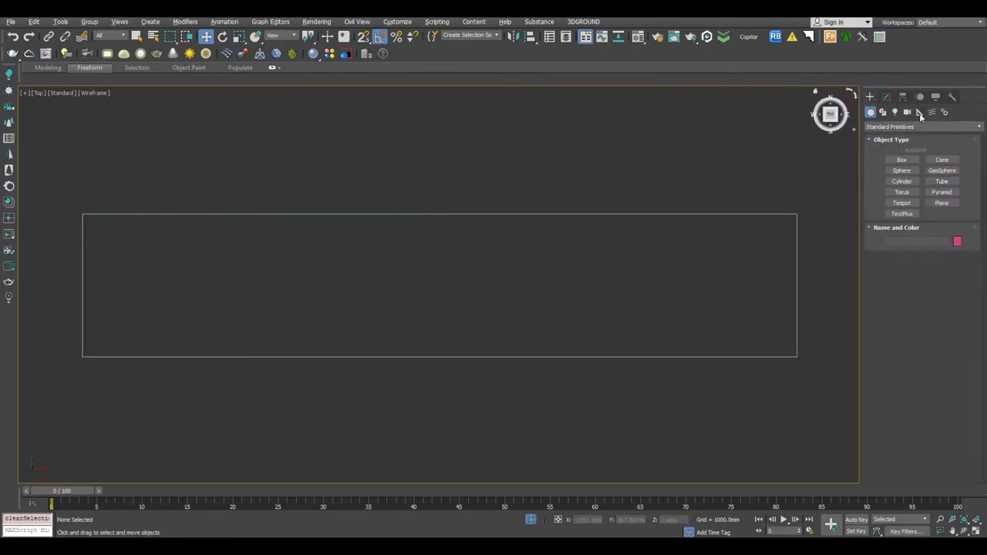
click(911, 202)
middle_drag(125, 229, 468, 213)
scroll(422, 192, up, 3)
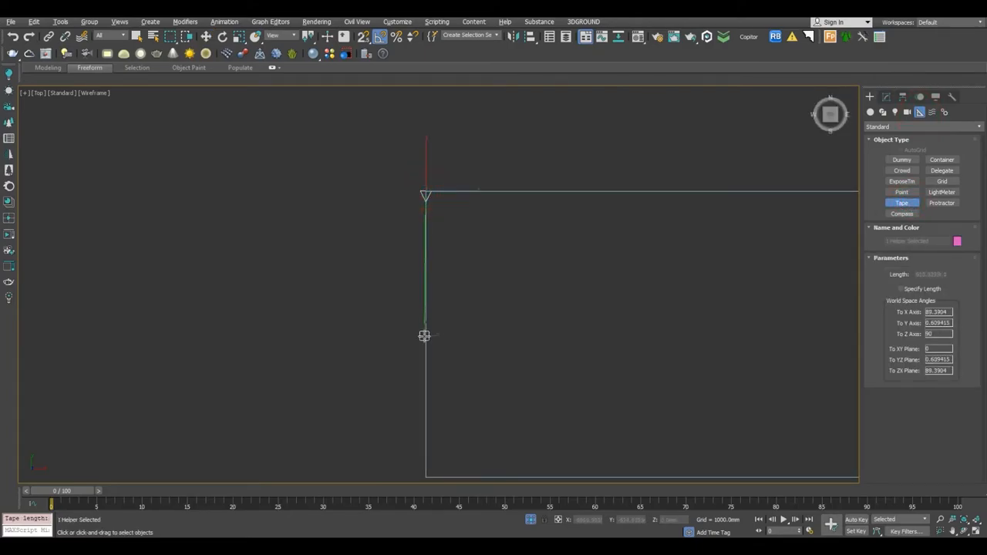
right_click(476, 316)
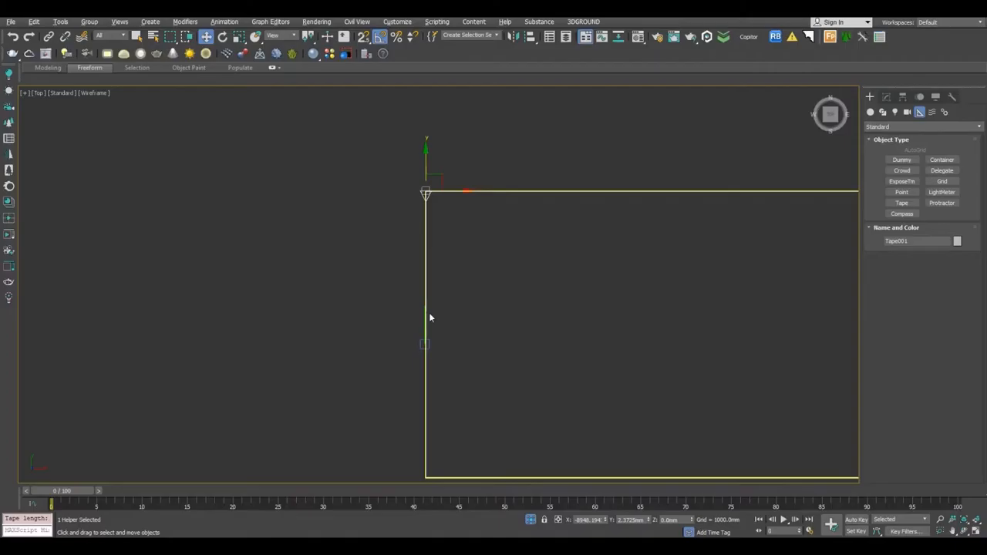
Set the tape's length to 6" and move the helper just left of the wall block.
drag(430, 316, 425, 344)
click(887, 96)
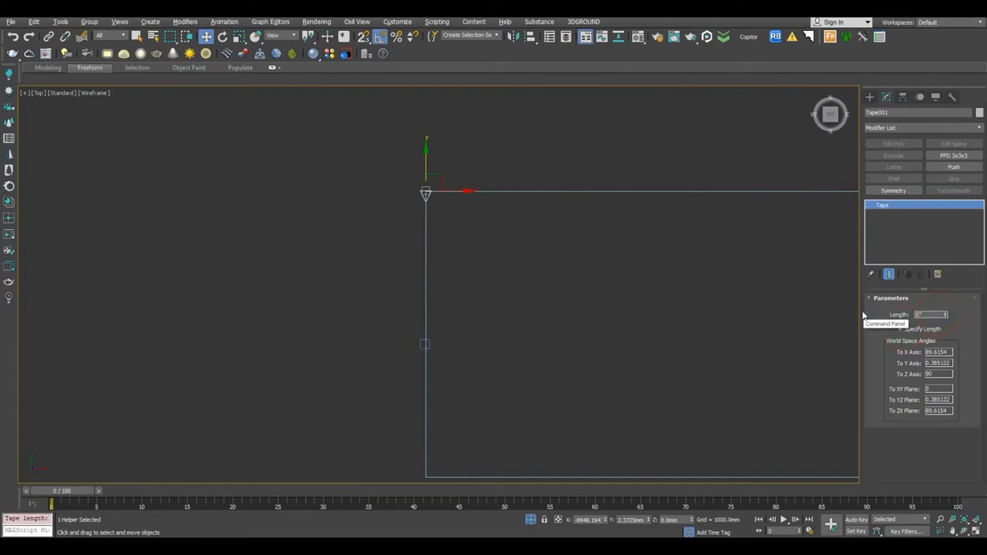
ctrl+click(424, 349)
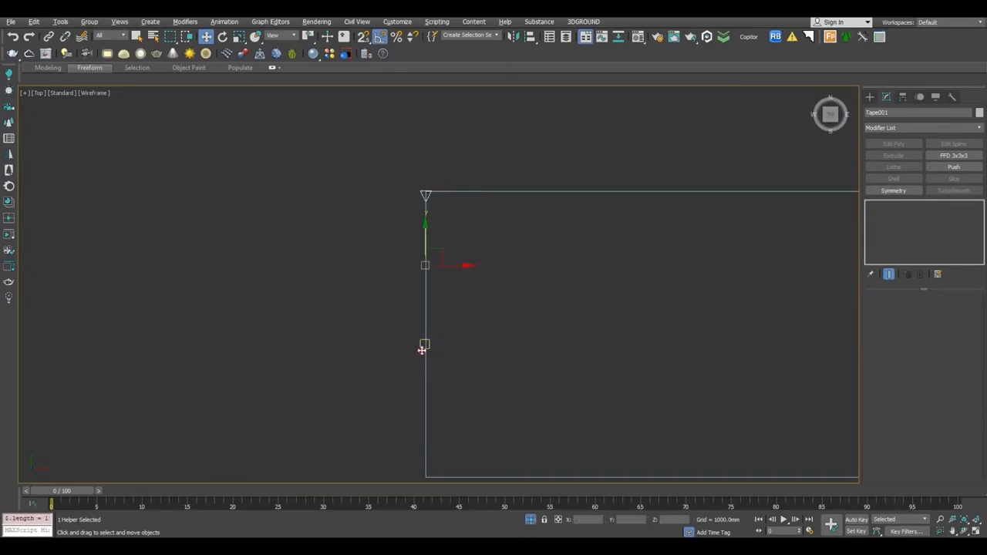
drag(459, 268, 430, 267)
click(379, 304)
scroll(388, 226, up, 5)
scroll(461, 239, down, 15)
scroll(494, 251, up, 5)
Add an Edit Poly modifier above the Shell and pull the block's front-left vertices back towards the 6" level.
click(374, 216)
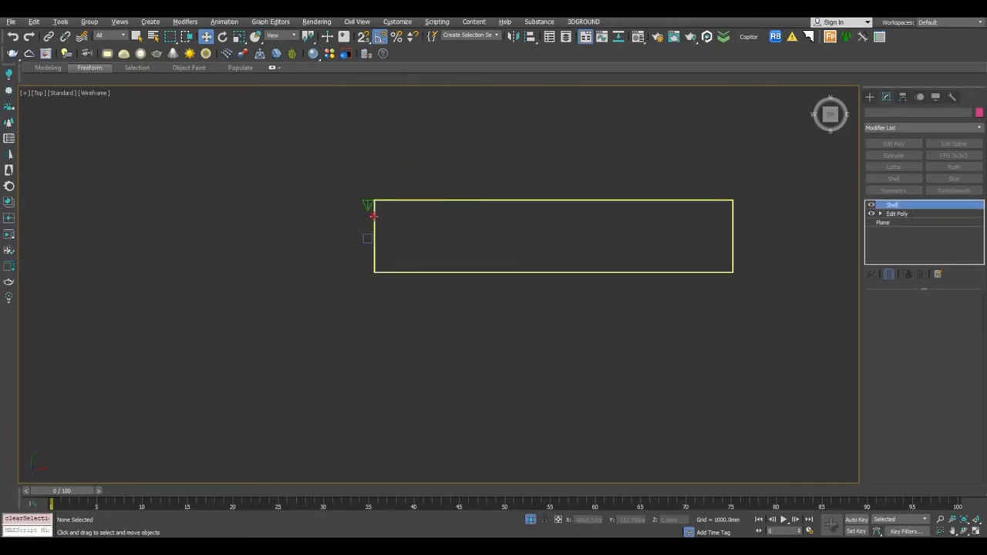
click(900, 145)
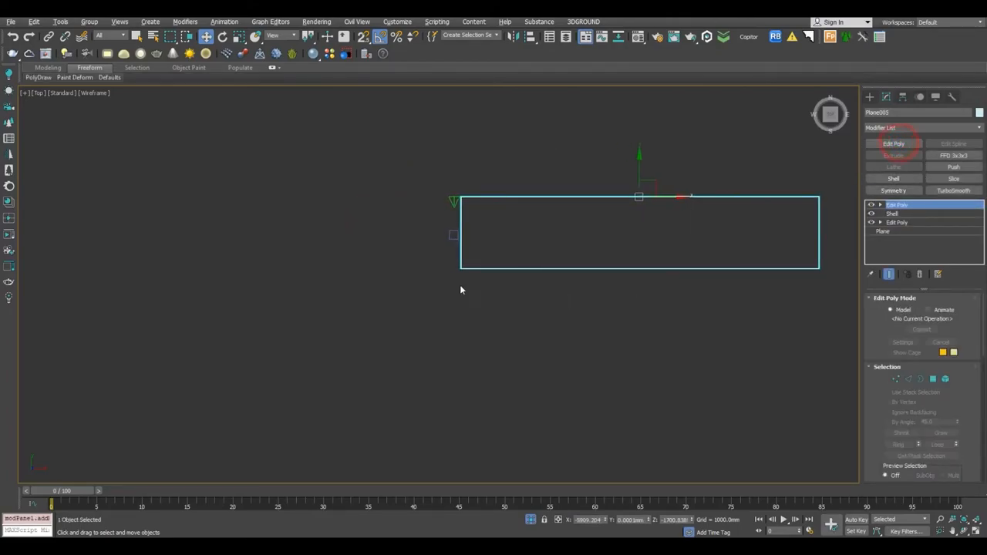
drag(425, 242, 494, 316)
scroll(463, 246, up, 3)
drag(470, 256, 457, 135)
Fine-tune the front-left vertices to the end of the 6" tape and finish the vertex editing.
scroll(469, 153, up, 5)
scroll(482, 247, up, 3)
drag(508, 224, 386, 211)
right_click(386, 211)
scroll(462, 209, up, 2)
drag(489, 205, 359, 224)
right_click(358, 224)
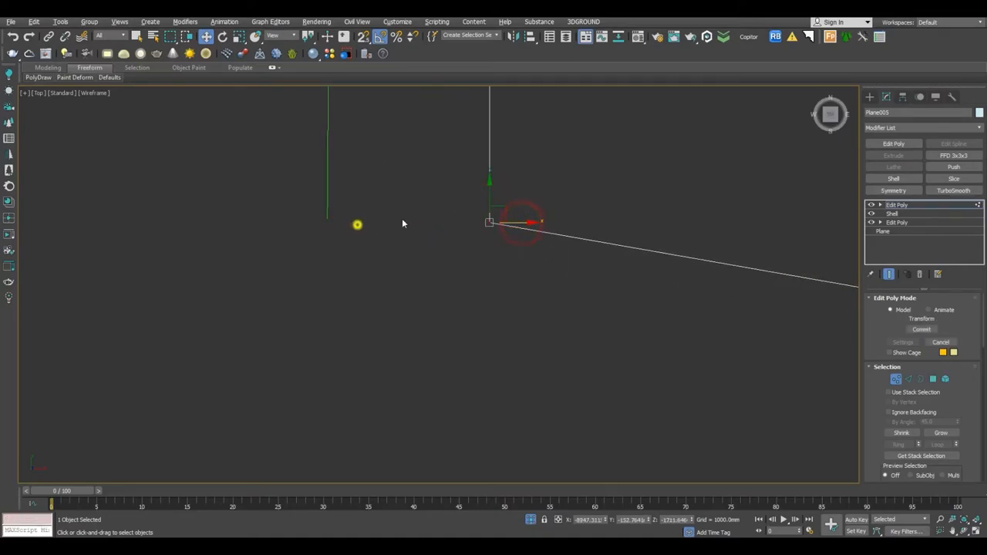
drag(488, 199, 487, 195)
scroll(484, 214, down, 5)
key(1)
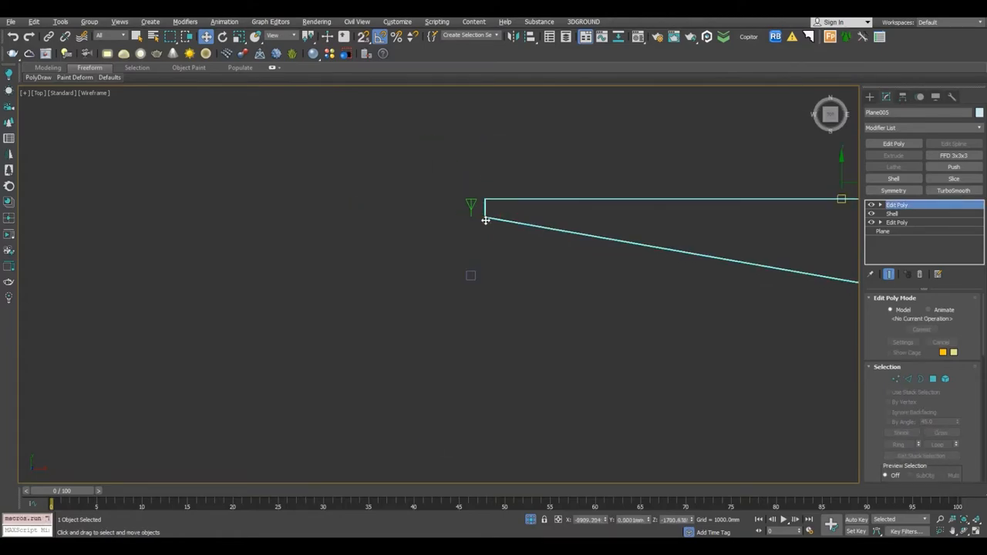
Delete the Tape helper beside the slanted wall block and exit isolation to show the whole house.
key(f)
key(p)
key(z)
alt+middle_drag(486, 221, 501, 304)
scroll(388, 269, up, 3)
key(f)
key(z)
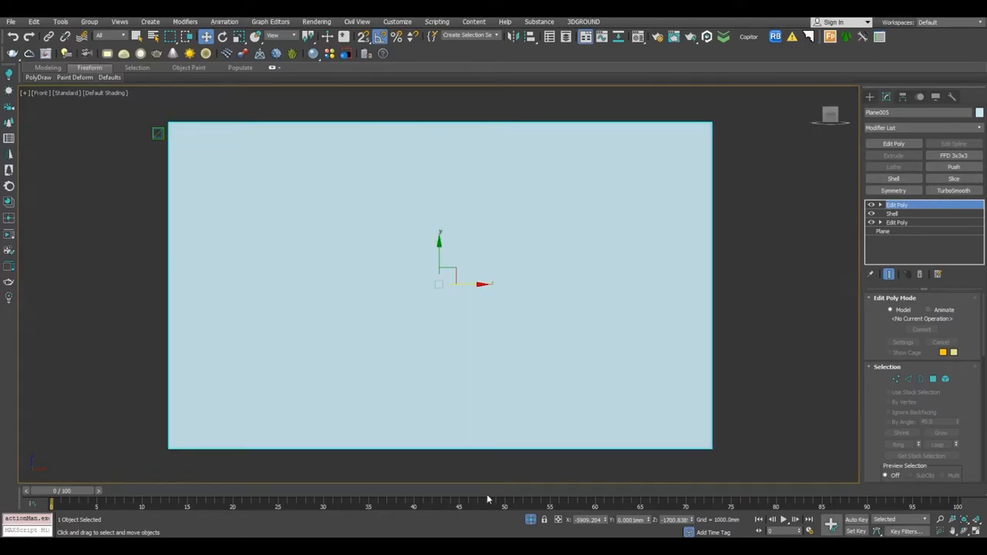
click(153, 135)
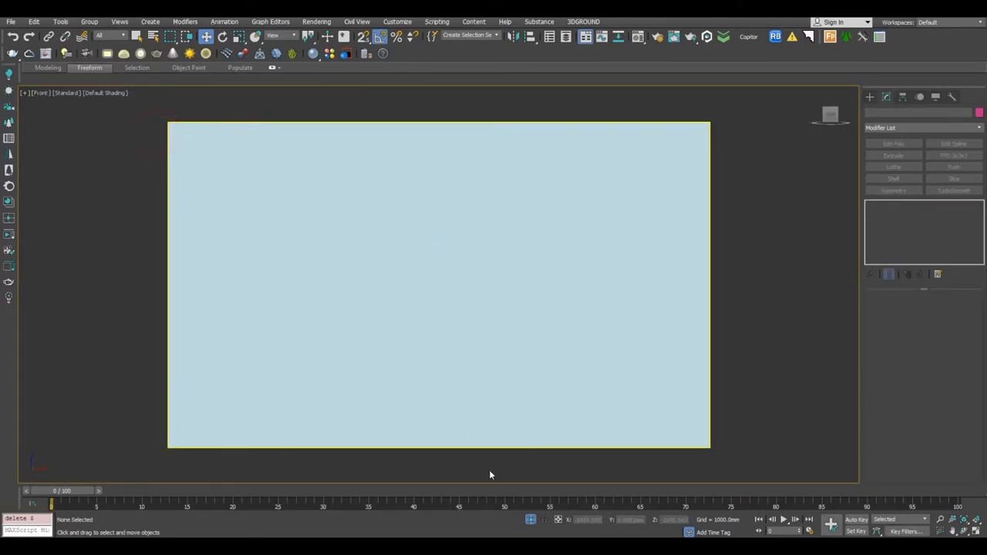
click(531, 519)
key(F3)
middle_drag(457, 216, 501, 174)
Delete every polygon of the right wall block except its slanted front face, and return to the front view.
click(671, 118)
key(F3)
key(p)
key(z)
mouse_move(813, 191)
alt+middle_down()
mouse_move(756, 172)
mouse_move(695, 222)
mouse_move(627, 223)
alt+middle_up()
scroll(694, 221, down, 3)
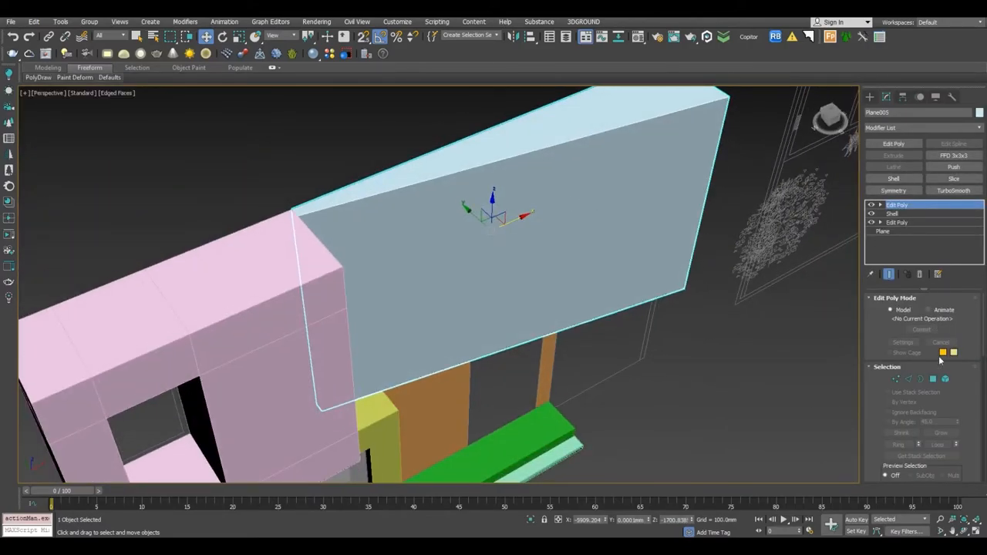
key(4)
click(530, 203)
alt+middle_drag(530, 203, 553, 198)
scroll(553, 198, down, 4)
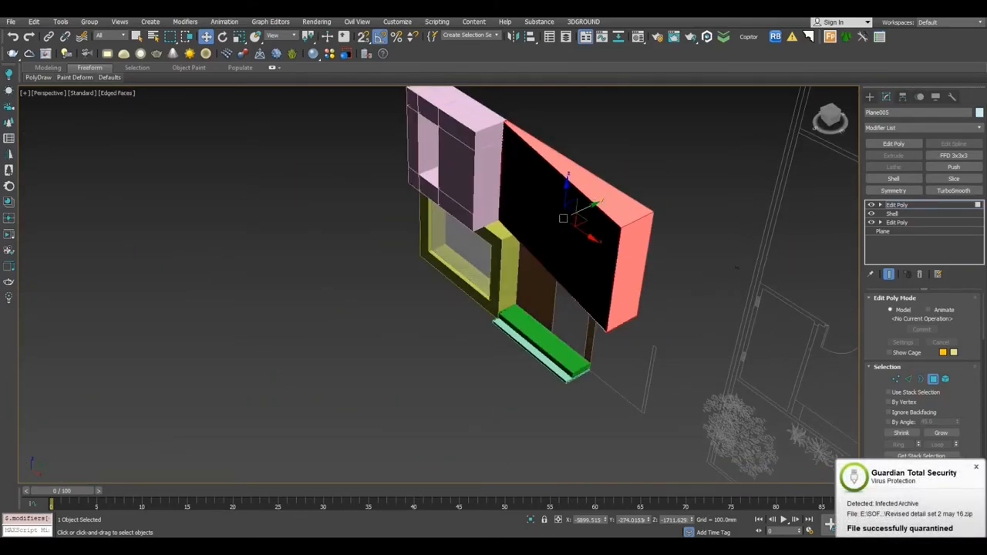
click(976, 469)
scroll(618, 227, up, 4)
key(Delete)
scroll(594, 227, down, 2)
key(f)
scroll(568, 216, down, 3)
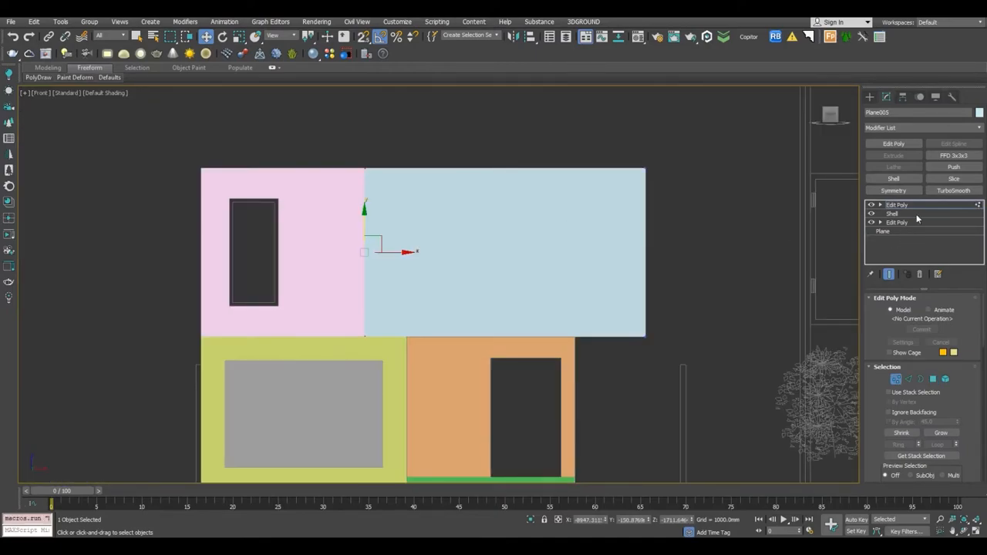
Leave vertex editing and set the right upper wall's object color to blue.
click(897, 205)
click(980, 112)
click(511, 269)
click(545, 333)
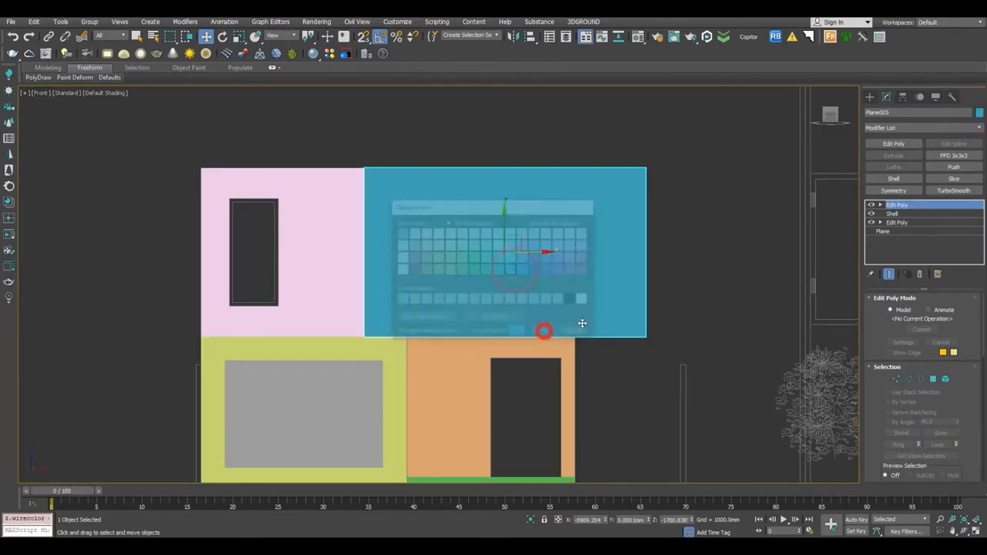
Add an Edit Poly modifier to the blue wall in wireframe display, select its upper and lower horizontal edges, then leave edge editing.
key(F3)
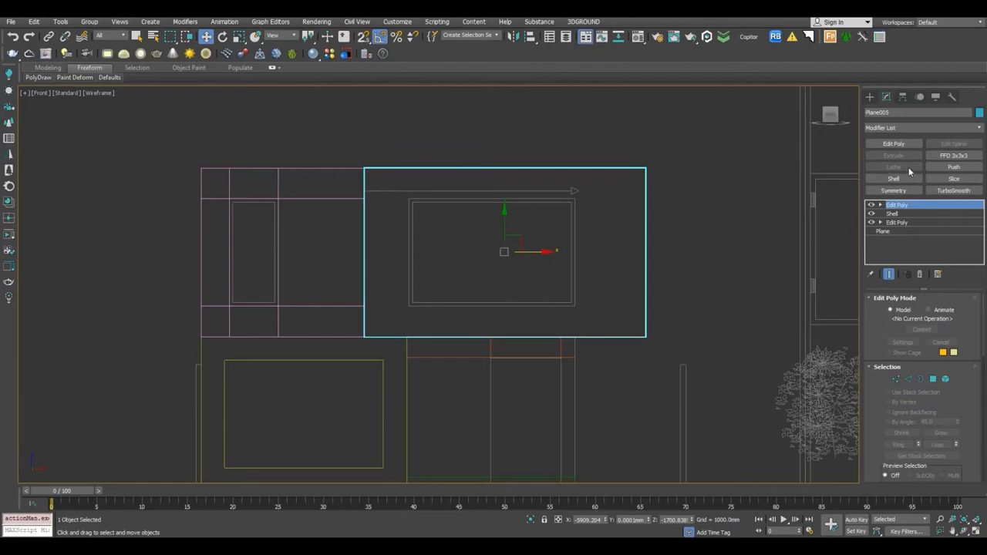
click(894, 144)
scroll(535, 219, up, 3)
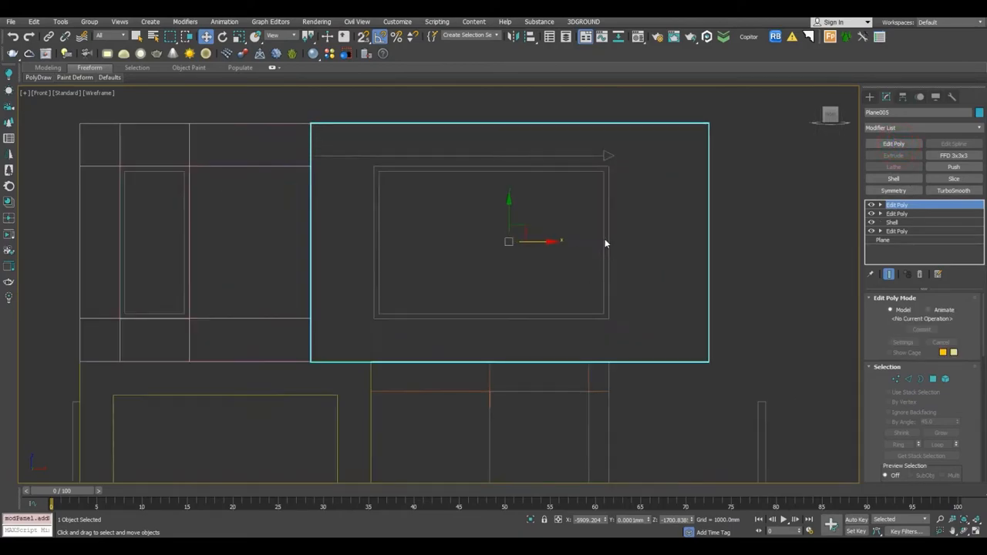
click(907, 379)
drag(502, 476, 502, 476)
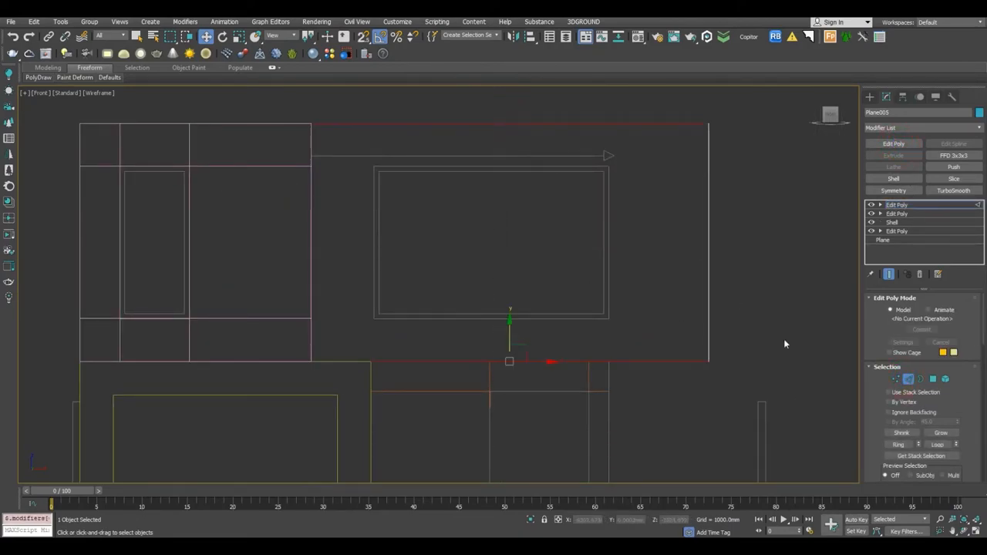
drag(969, 411, 966, 440)
click(898, 205)
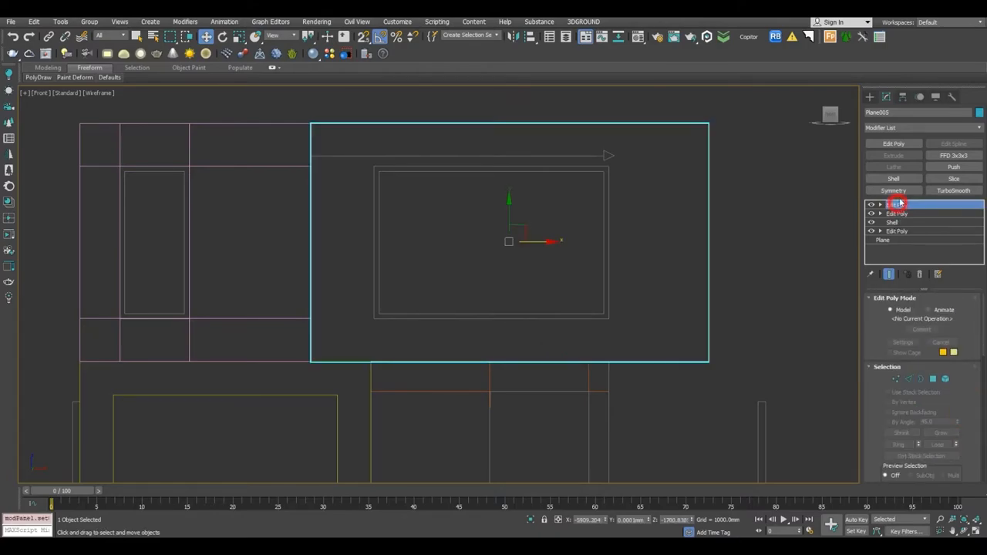
Use SwiftLoop to add vertical edge loops to the blue wall along both sides of the drawn window's outer frame.
click(48, 67)
mouse_move(168, 77)
click(221, 97)
scroll(378, 165, up, 6)
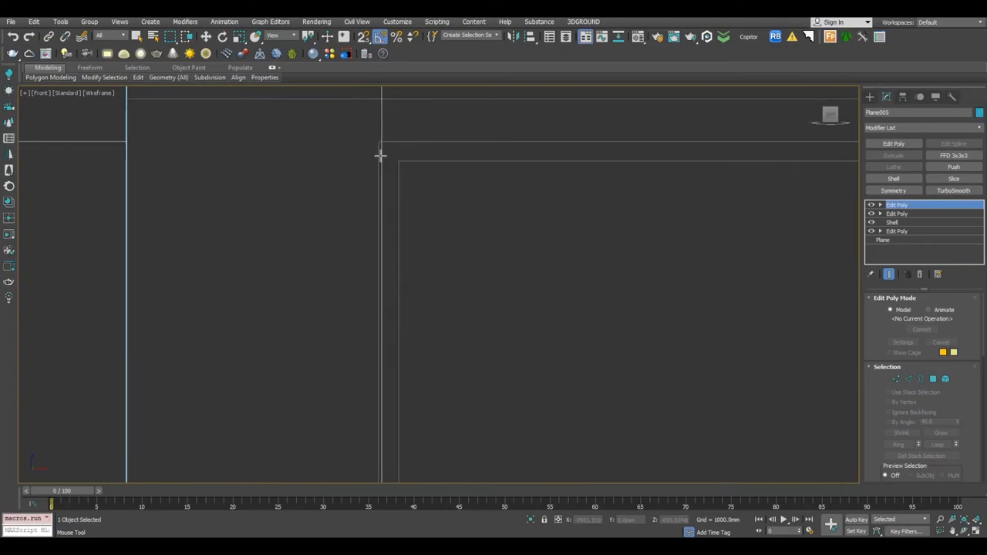
scroll(381, 156, down, 4)
scroll(672, 178, up, 8)
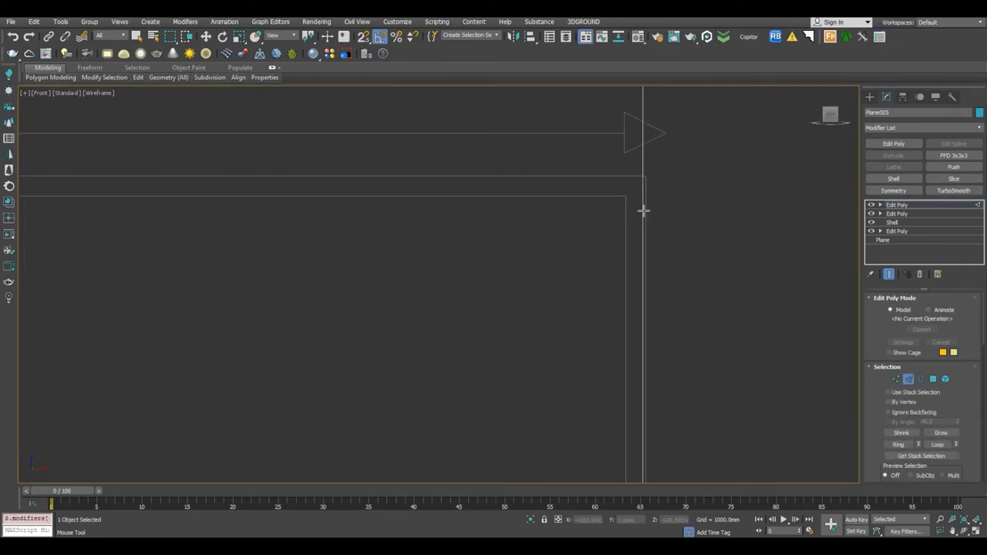
click(646, 195)
Add horizontal SwiftLoop edge loops along the window's upper and lower outlines and finish the command.
scroll(644, 177, up, 6)
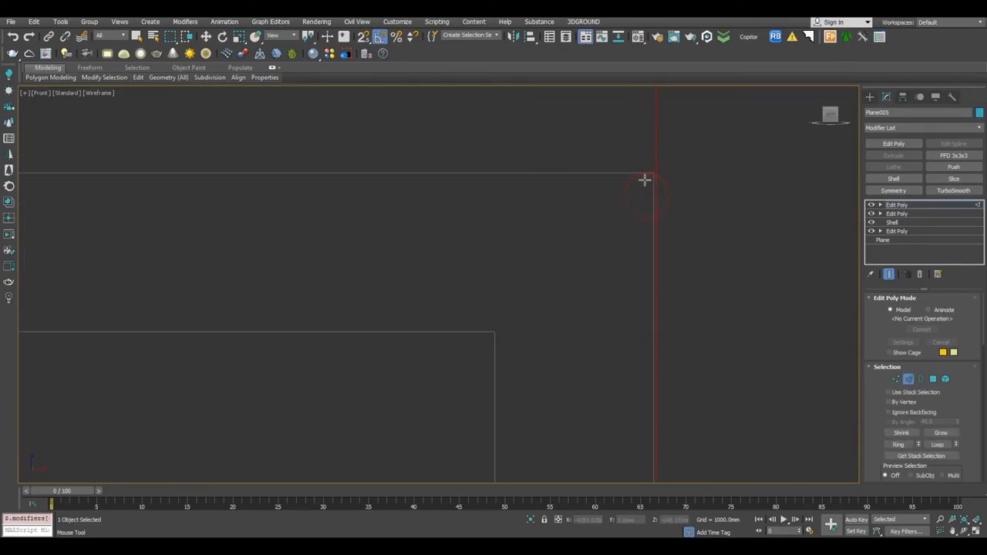
click(643, 174)
scroll(642, 179, down, 8)
scroll(644, 415, up, 5)
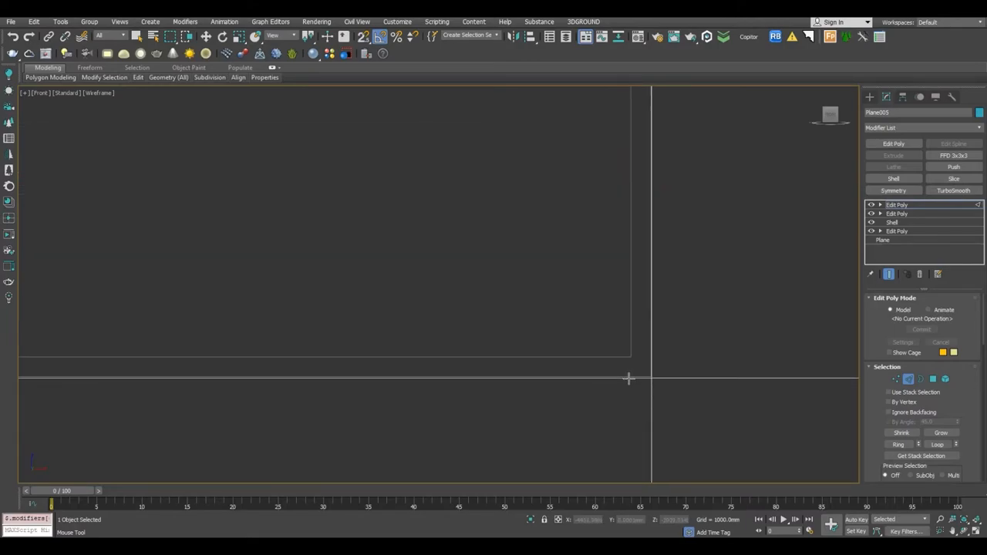
click(627, 378)
scroll(666, 288, down, 5)
right_click(665, 289)
Delete the polygon enclosed by the new loops to open the window in the blue wall.
key(p)
key(z)
alt+middle_drag(582, 308, 641, 329)
scroll(645, 298, down, 5)
click(932, 378)
click(557, 257)
key(Delete)
click(906, 206)
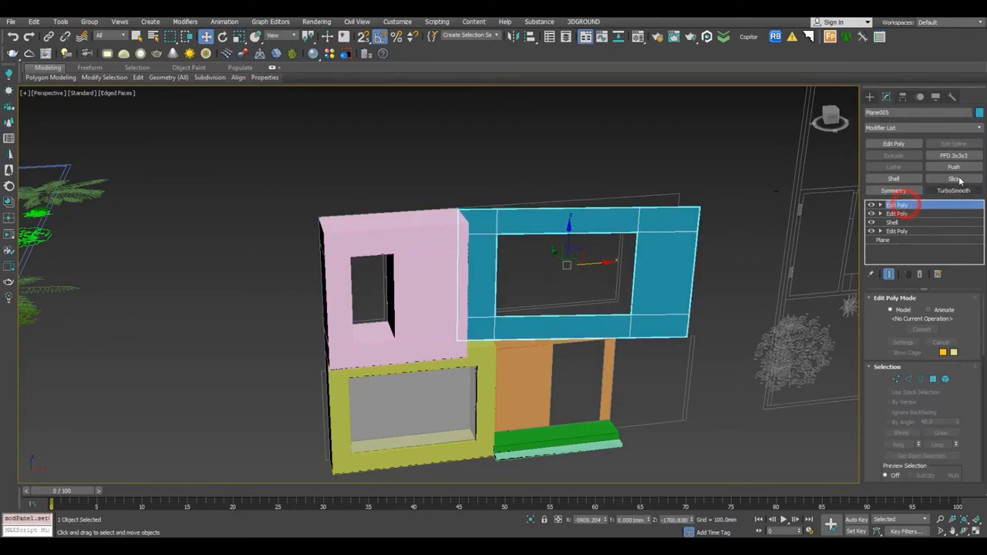
Try thickening the blue wall with a Shell modifier set to a 4' inner amount, and remove the modifier.
click(899, 182)
alt+middle_drag(775, 261, 786, 335)
right_click(956, 324)
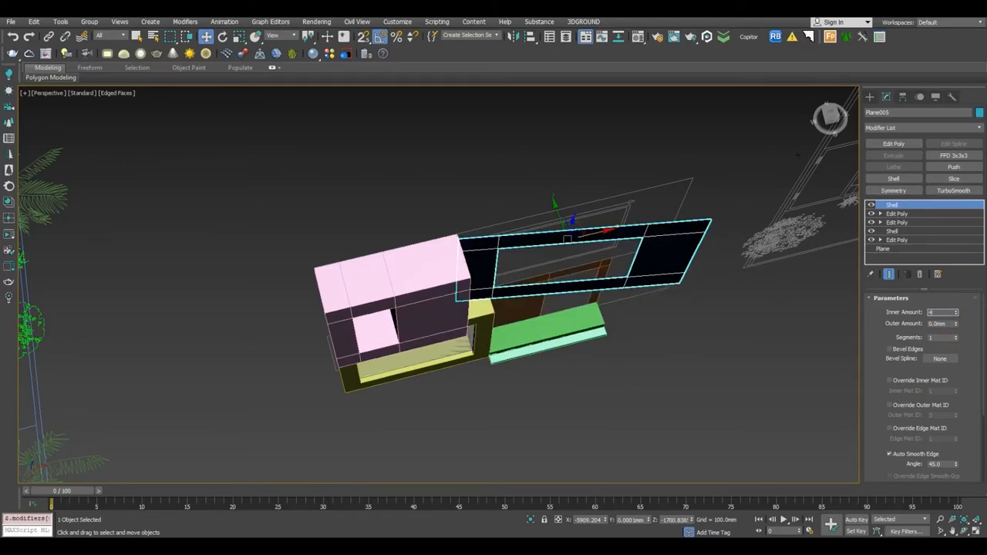
text(4')
key(Return)
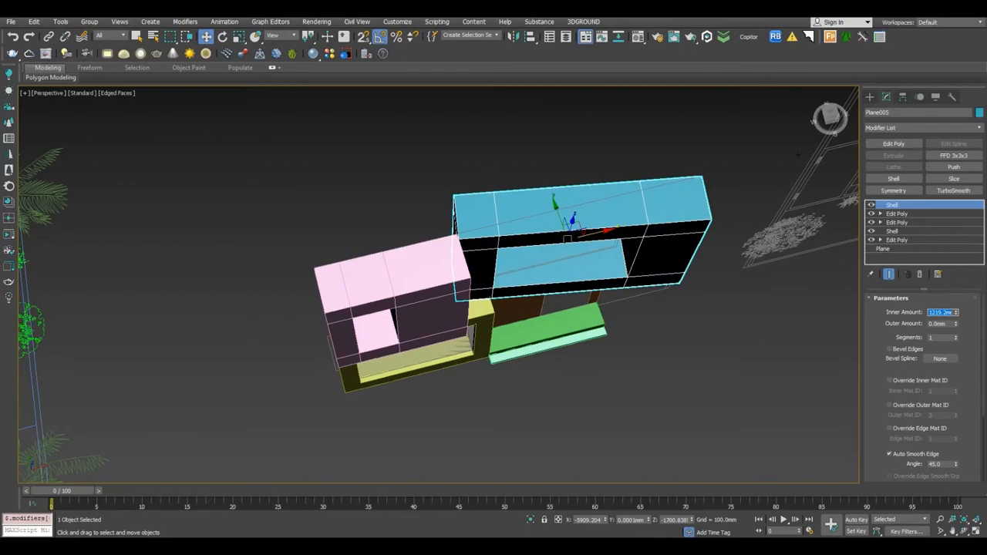
middle_drag(688, 262, 678, 266)
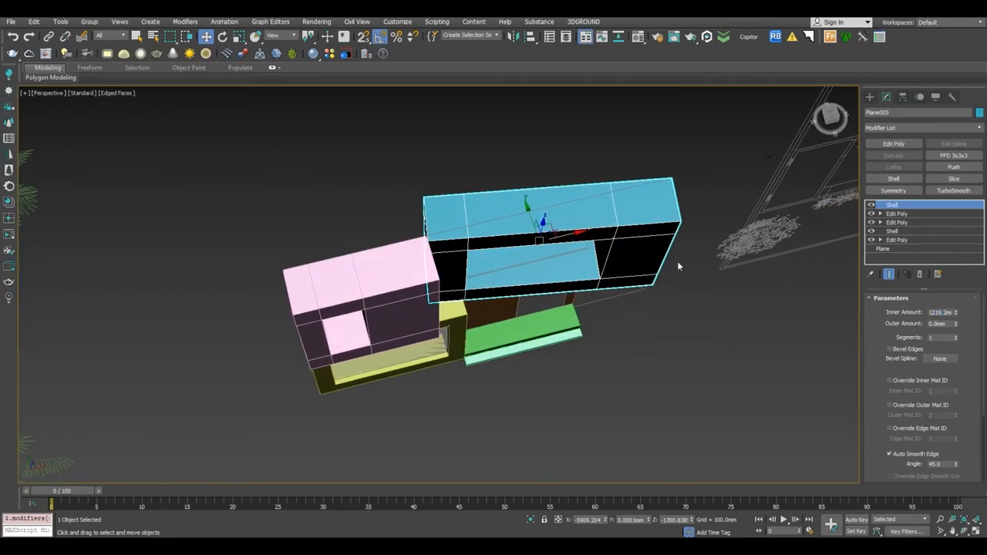
click(921, 276)
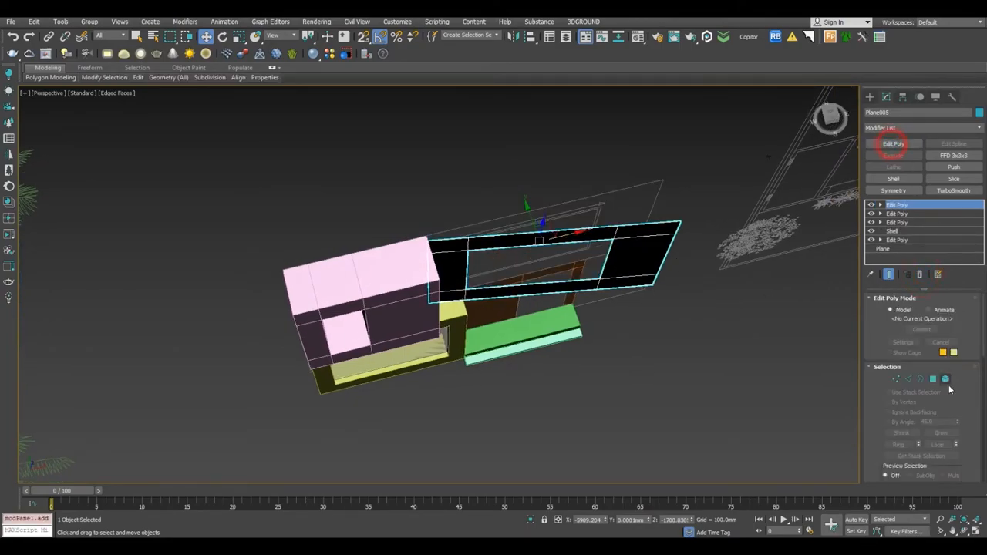
Add another Edit Poly modifier, select the wall's outer and window borders, and extrude them backwards in the top view.
click(921, 379)
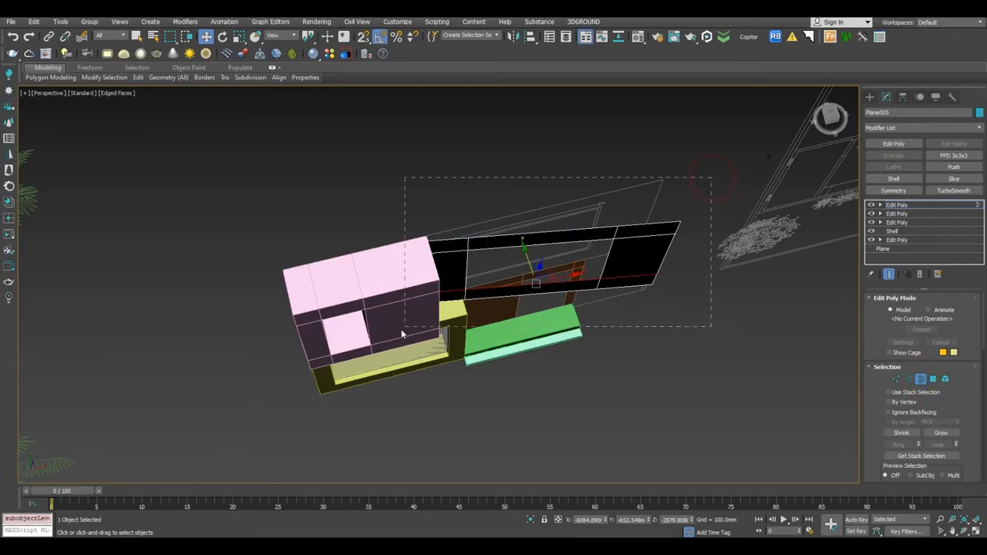
drag(394, 363, 393, 361)
key(t)
scroll(418, 305, down, 3)
shift+drag(418, 277, 420, 261)
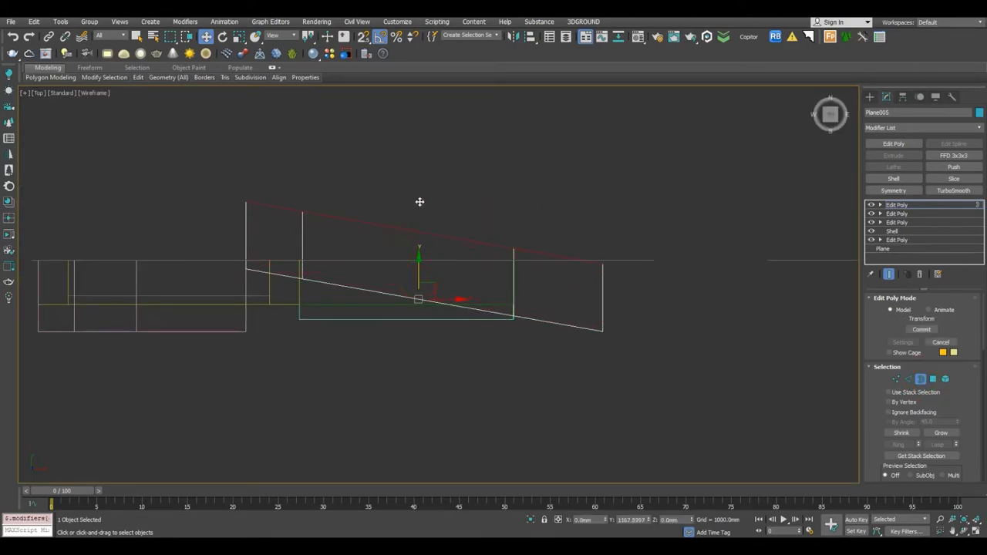
Scale the extruded borders along the Y axis to straighten the wall's slanted back.
click(238, 36)
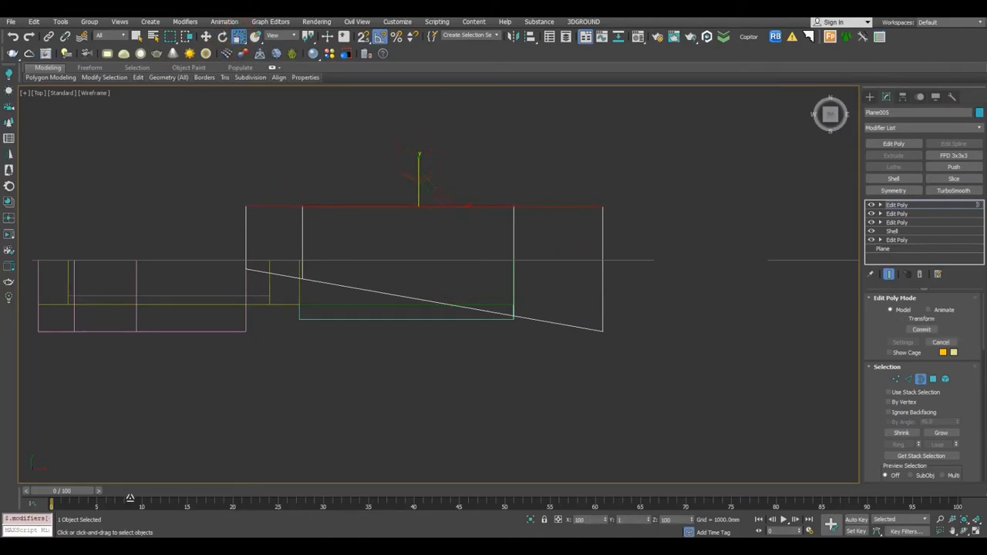
drag(817, 21, 816, 24)
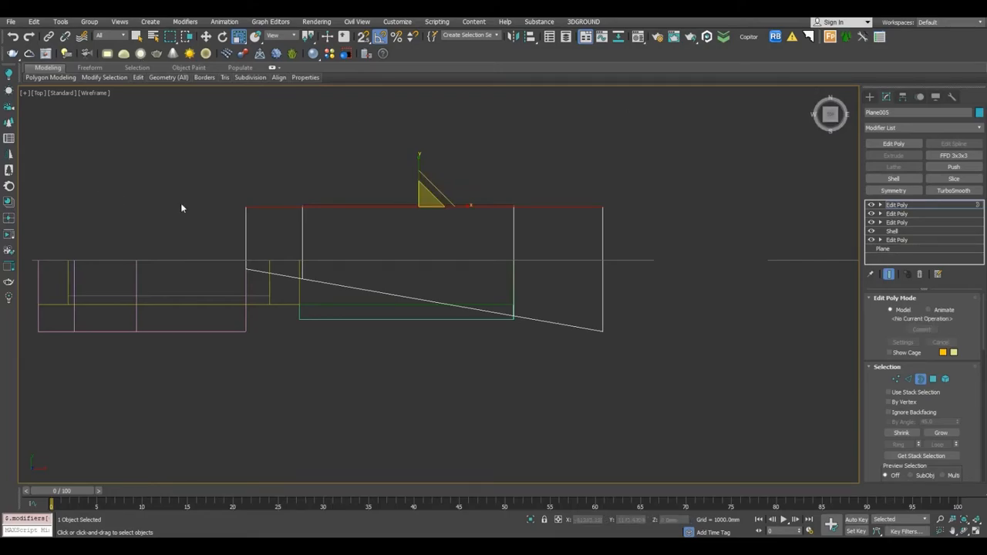
scroll(317, 207, up, 5)
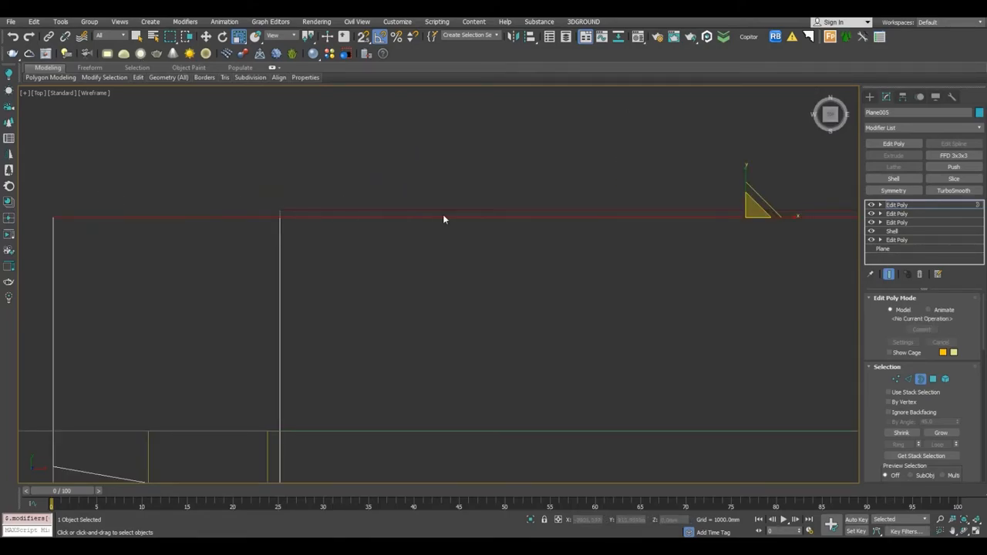
Make the extruded back borders planar along the Y axis, undoing the attempt on the wrong axis.
click(746, 168)
drag(965, 399, 966, 270)
mouse_move(970, 435)
mouse_down()
mouse_move(967, 287)
mouse_move(957, 383)
mouse_move(957, 247)
mouse_move(964, 429)
mouse_move(945, 376)
mouse_up()
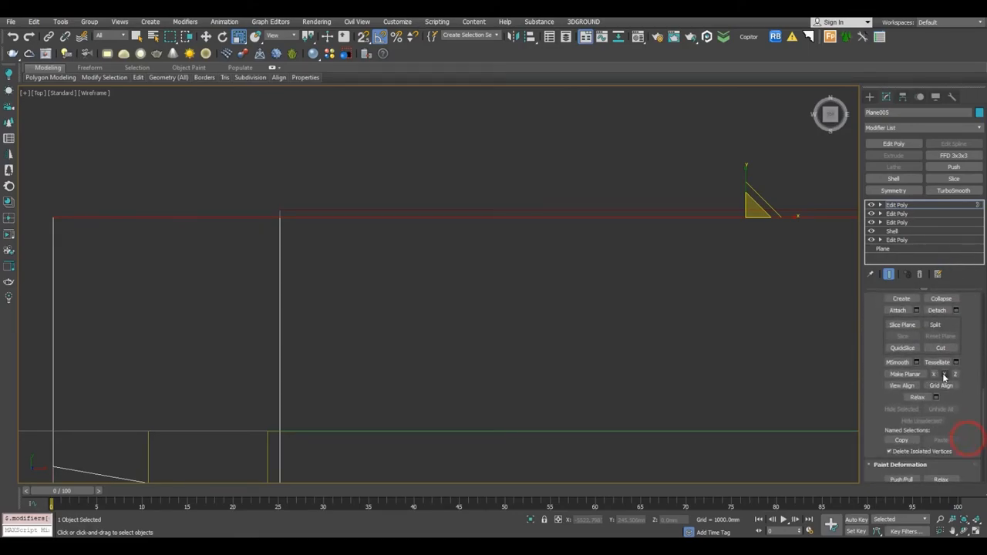
click(934, 376)
middle_drag(635, 290, 485, 267)
key(ctrl+z)
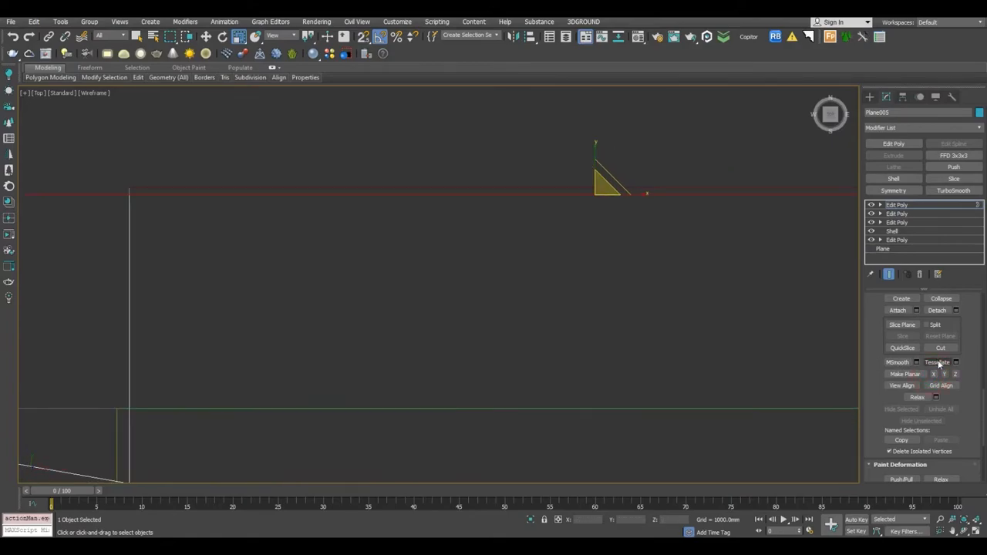
scroll(232, 236, down, 3)
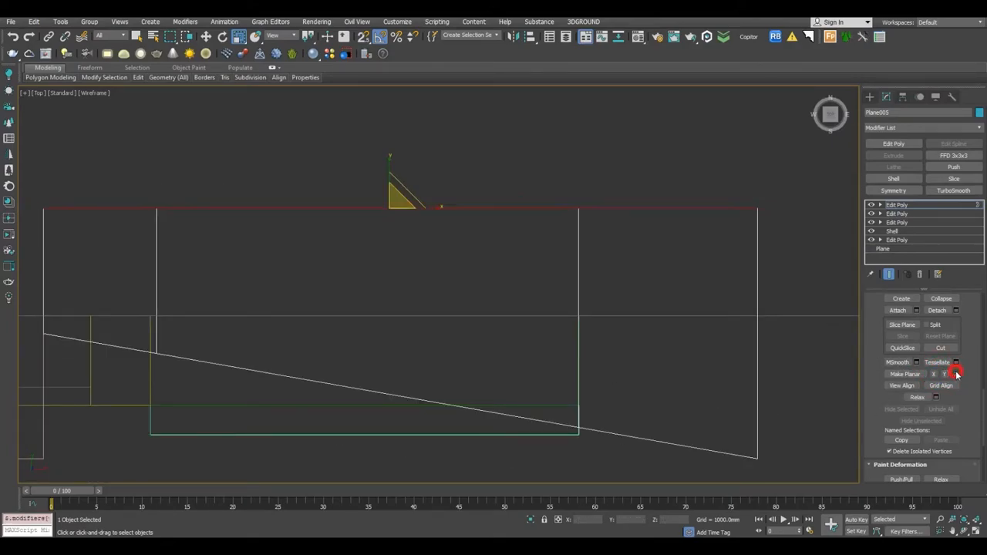
Move the flattened back borders forward along Y until they align with the back line of the other walls.
key(w)
key(p)
alt+middle_drag(487, 202, 845, 353)
key(t)
middle_drag(404, 238, 651, 236)
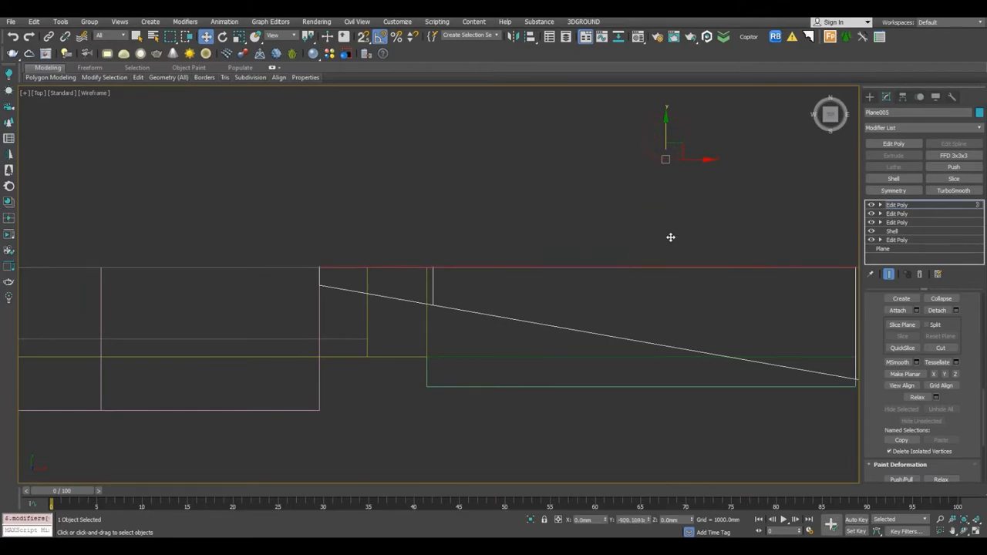
Isolate the blue wall and bridge its outer and window edges on the open back above the window.
key(p)
alt+middle_drag(672, 238, 399, 182)
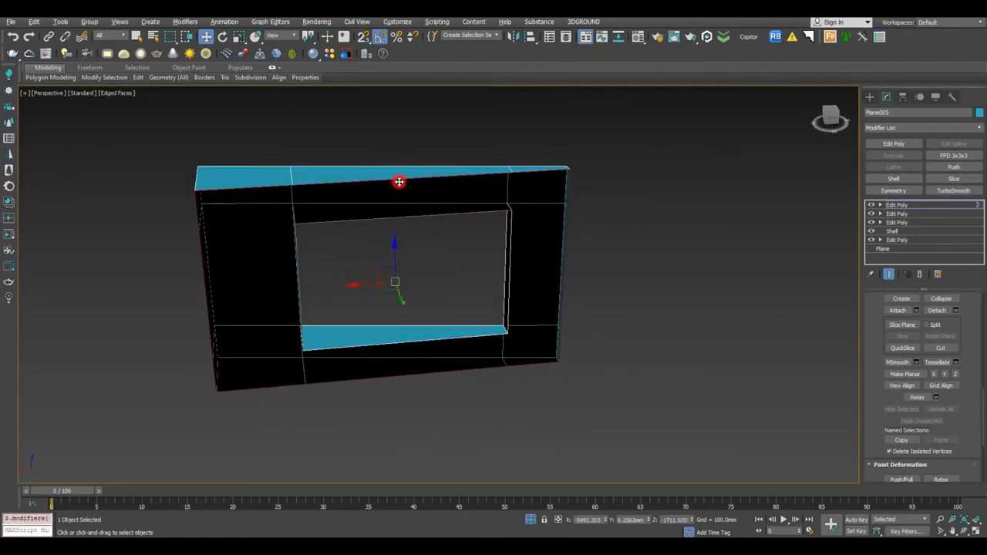
click(973, 307)
click(909, 378)
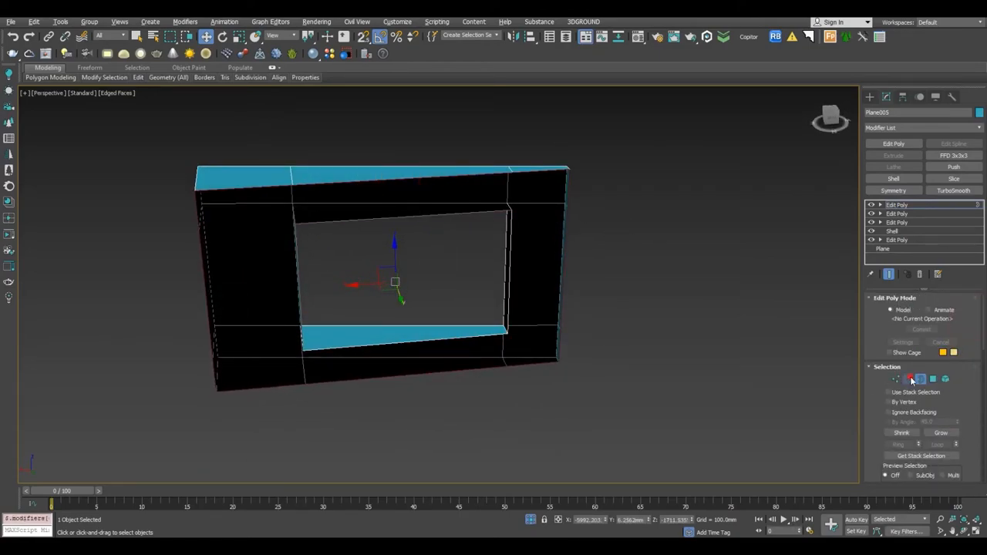
click(385, 180)
ctrl+click(379, 218)
alt+middle_drag(379, 217, 419, 182)
scroll(976, 435, down, 5)
click(898, 422)
Bridge the outer and window edges on the wall's open back below the window.
alt+middle_drag(494, 386, 395, 359)
click(395, 359)
ctrl+click(394, 399)
click(898, 422)
Bridge the vertical edge pairs on both sides of the window to close the wall's back there.
alt+middle_drag(514, 337, 565, 276)
click(514, 278)
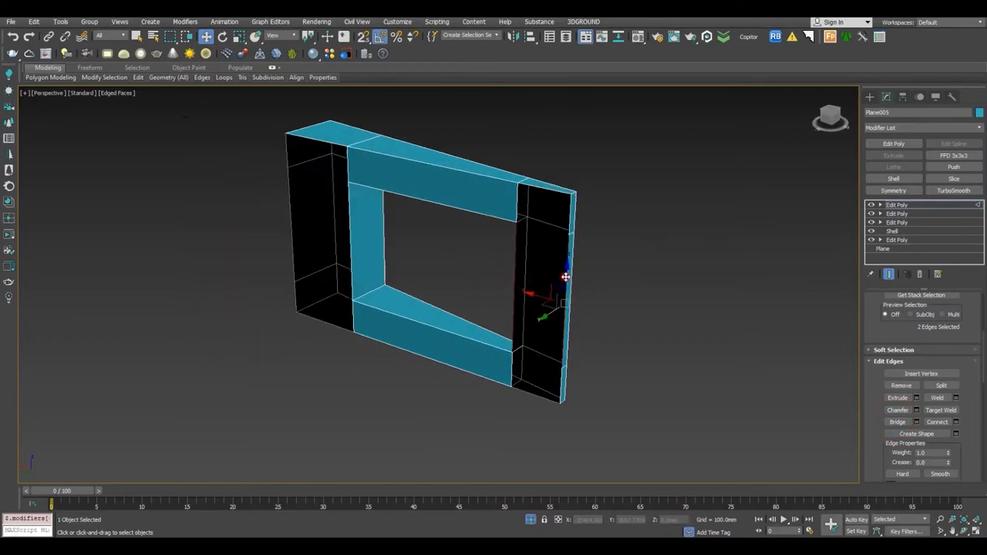
click(898, 423)
middle_drag(269, 254, 439, 290)
click(447, 253)
ctrl+click(513, 260)
click(898, 422)
alt+middle_drag(640, 344, 868, 398)
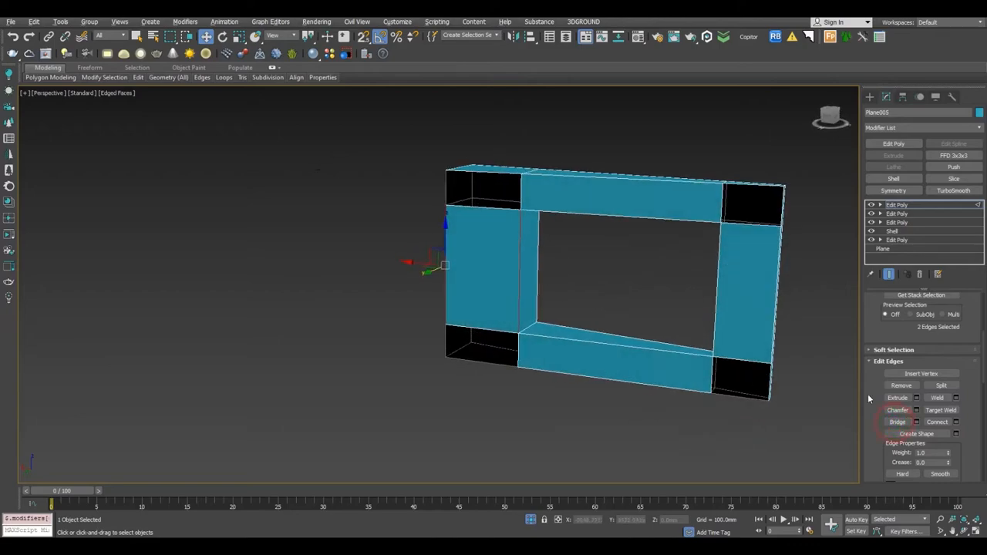
Select the remaining open corner borders on the wall's back, cap them, and leave border editing.
scroll(972, 324, up, 5)
click(923, 378)
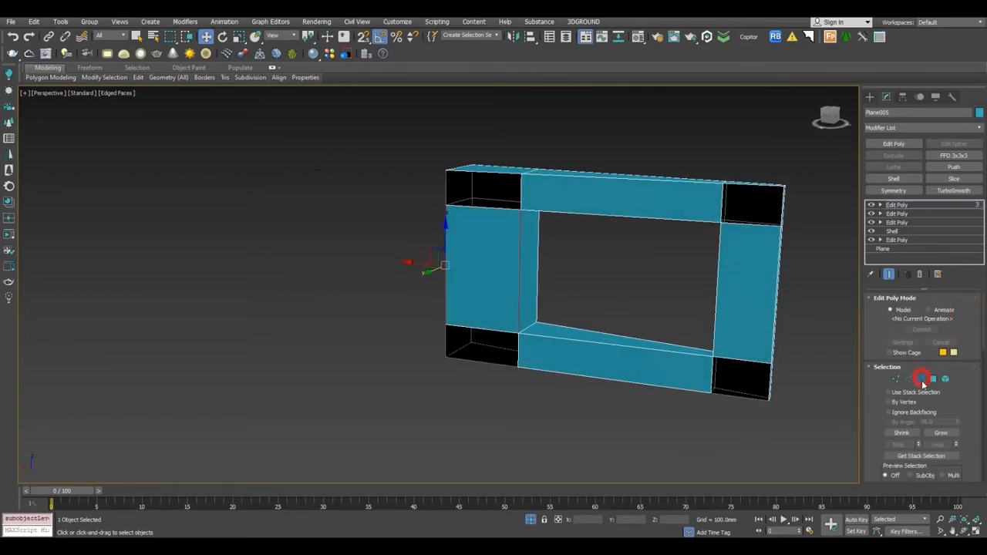
scroll(893, 424, down, 5)
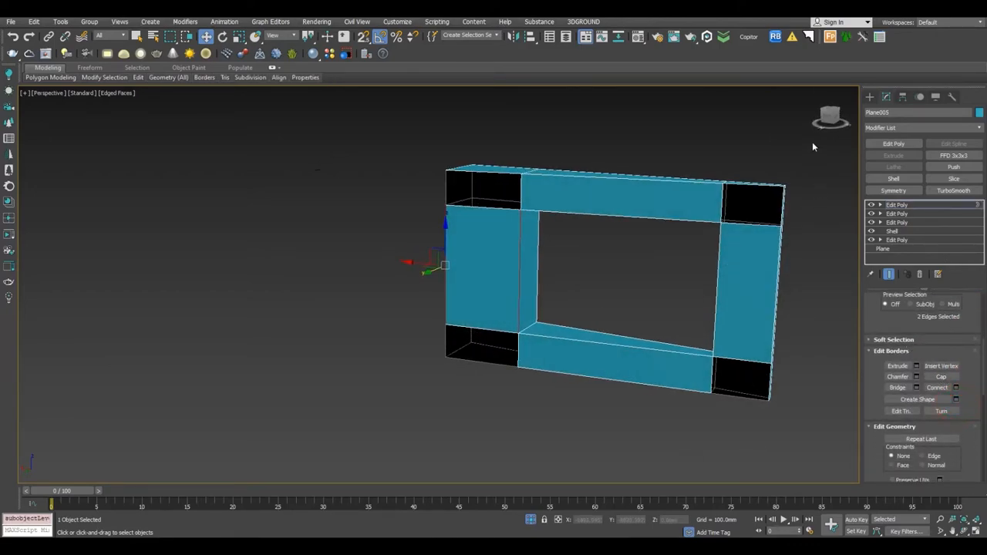
drag(366, 407, 603, 358)
click(942, 377)
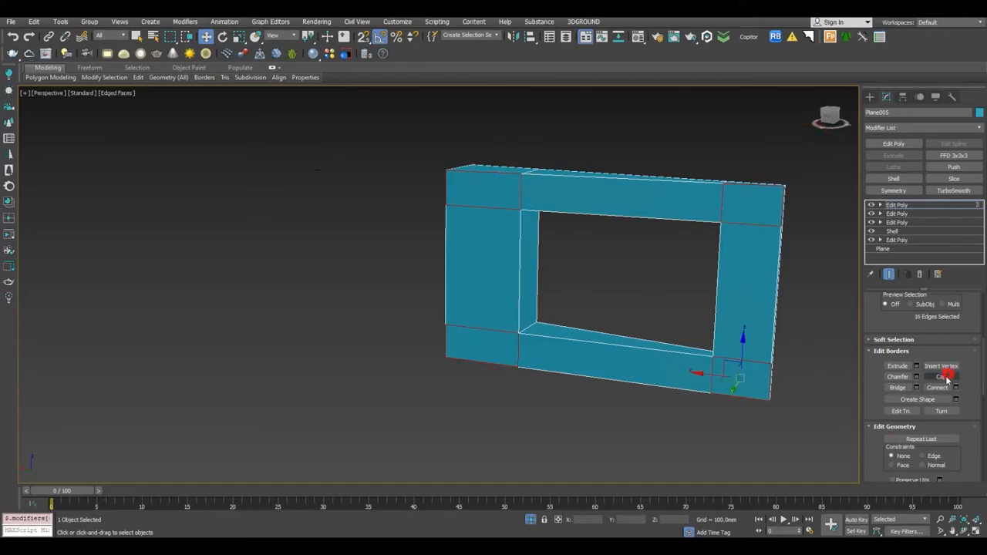
click(898, 204)
Center the blue wall's pivot on the object and return to its modifier settings.
click(805, 271)
alt+middle_drag(805, 270, 502, 294)
click(502, 293)
click(903, 96)
click(923, 167)
click(918, 222)
click(886, 98)
key(z)
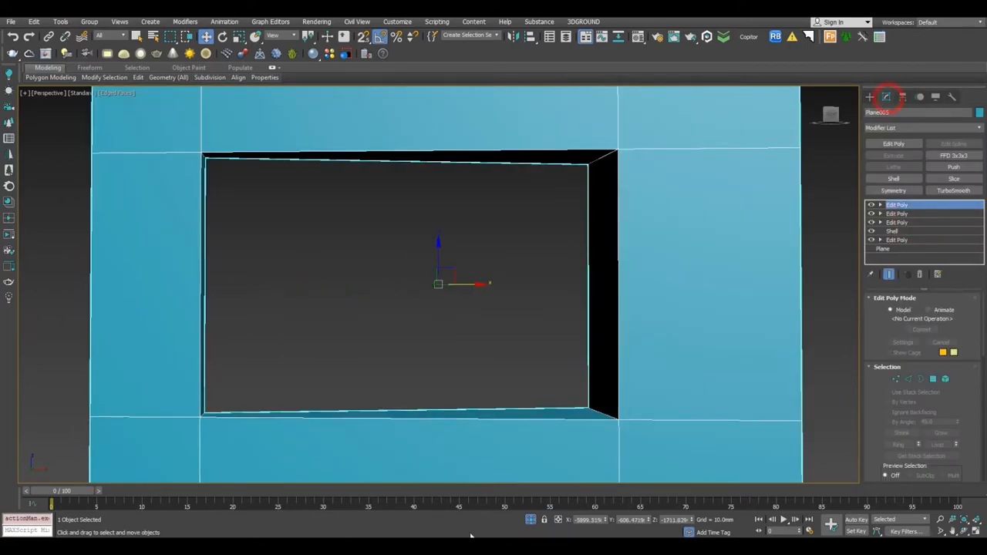
Exit isolation to show the whole house and reselect the blue wall.
click(533, 520)
scroll(548, 366, down, 3)
click(580, 380)
alt+middle_drag(539, 358, 467, 324)
click(475, 329)
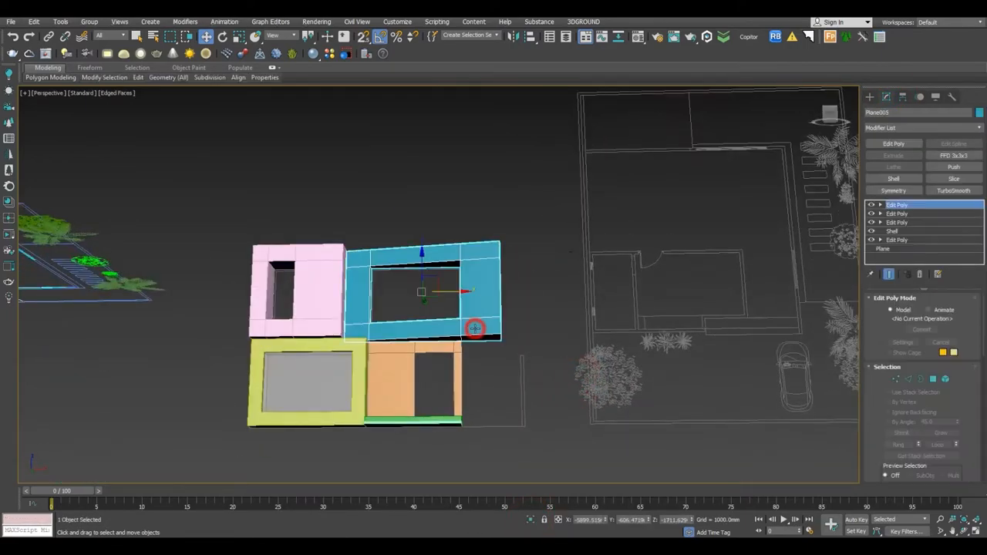
Collapse the blue wall's modifier stack in the front view and select the orange lower wall.
key(f)
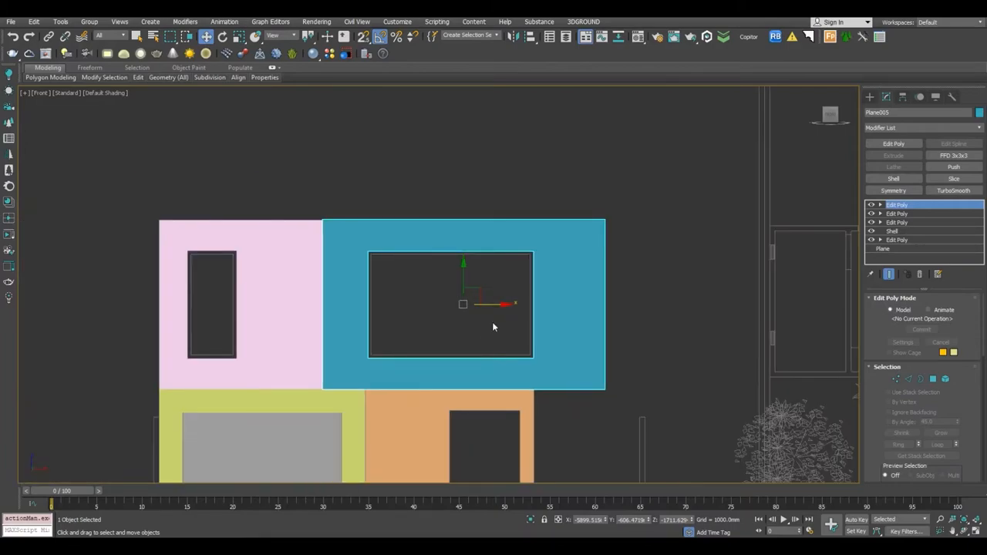
scroll(502, 326, down, 4)
right_click(897, 205)
click(887, 295)
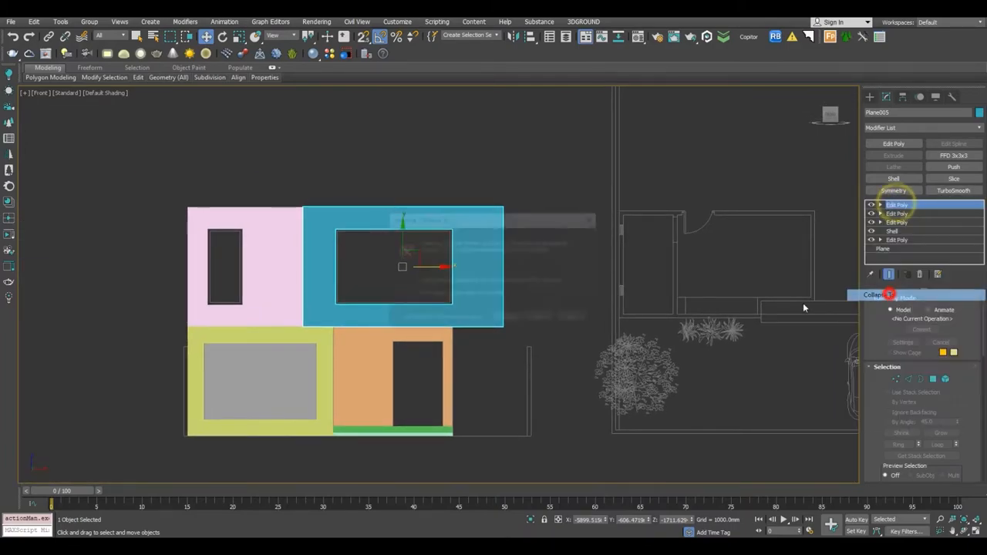
click(542, 316)
click(364, 347)
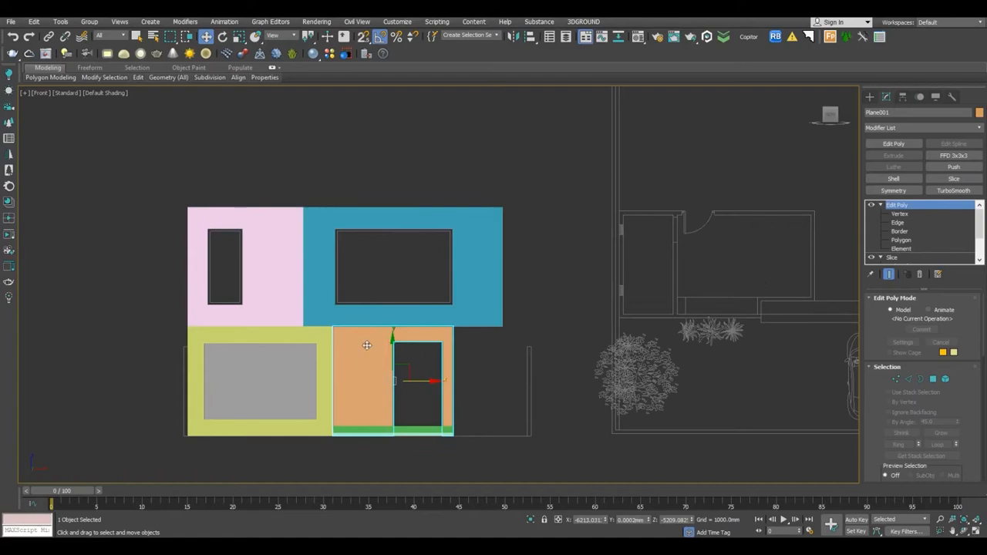
Collapse the orange lower wall's modifier stack and accept the collapse.
scroll(978, 222, down, 2)
scroll(978, 222, up, 2)
right_click(902, 203)
click(872, 293)
click(552, 318)
Inspect the collapsed house walls from several angles in perspective, then compare them with the drawing in the front view.
alt+middle_drag(456, 369, 533, 362)
key(p)
scroll(396, 352, up, 4)
scroll(429, 354, down, 3)
middle_drag(533, 361, 668, 367)
click(494, 286)
alt+middle_drag(493, 287, 546, 292)
click(450, 239)
alt+middle_drag(450, 238, 456, 275)
key(f)
key(z)
scroll(484, 282, down, 5)
key(g)
click(683, 307)
middle_drag(683, 307, 476, 295)
middle_drag(555, 294, 535, 305)
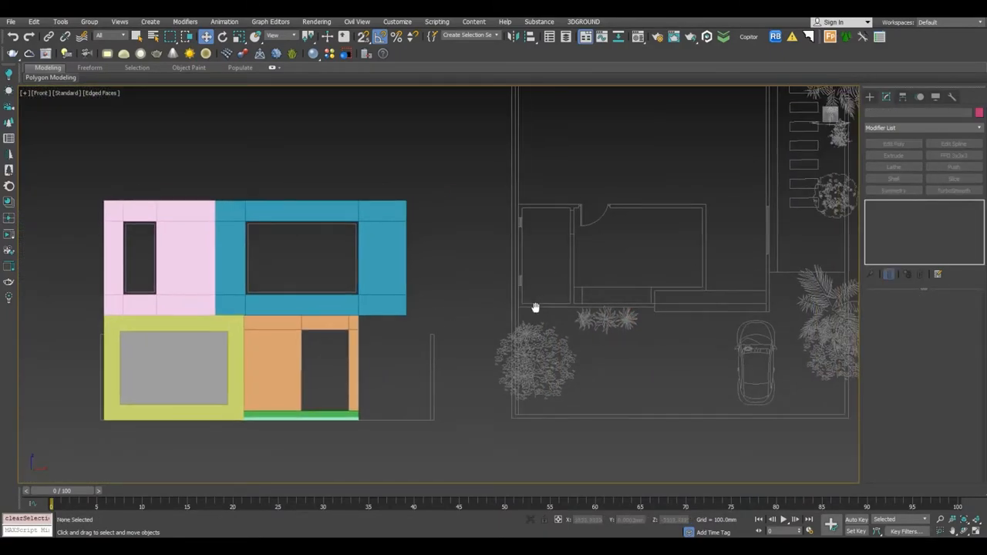
Display the floor plan in the top view and unfreeze the imported drawing.
key(t)
scroll(543, 280, down, 8)
scroll(435, 305, up, 8)
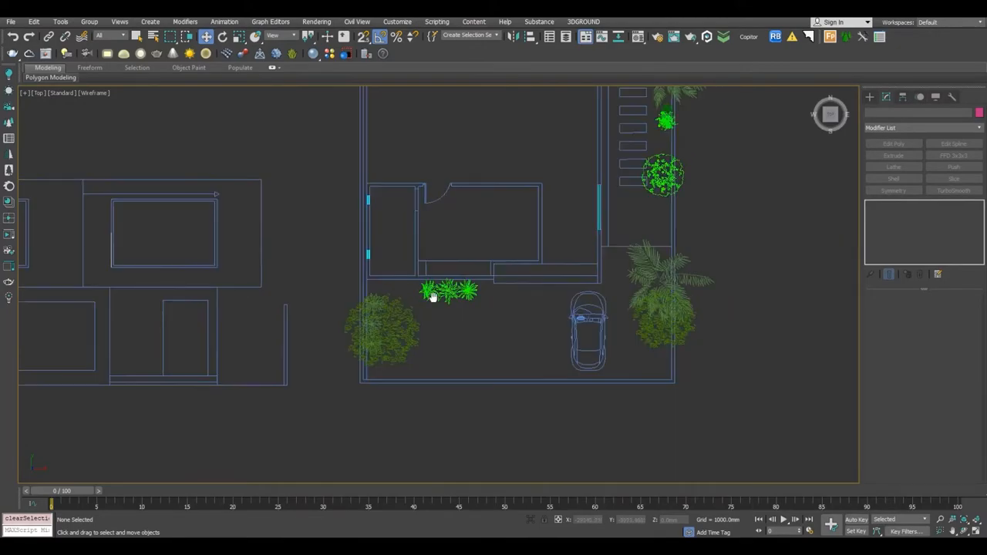
middle_drag(414, 286, 493, 309)
click(492, 316)
click(581, 370)
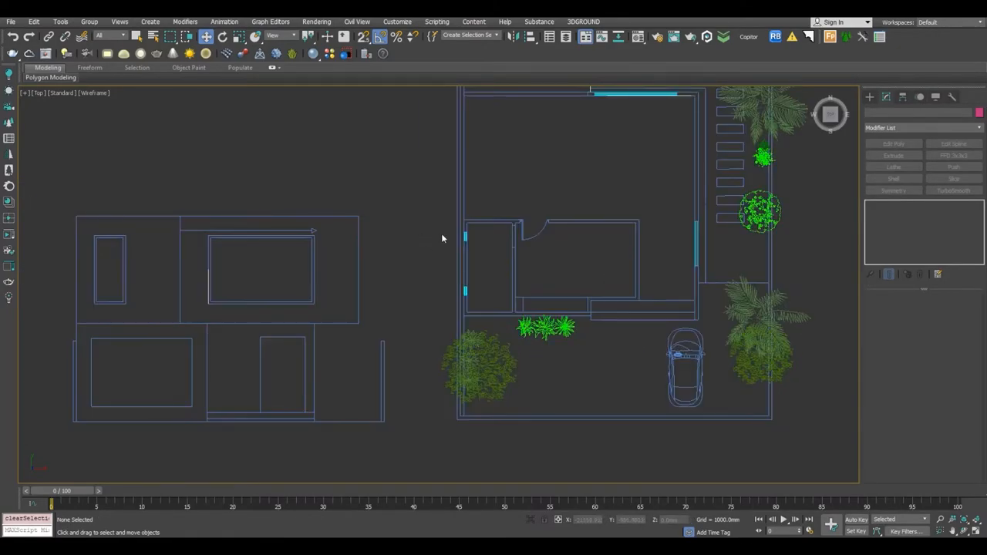
With snapping on, start a line at the plan's front-left wall corner and run it along the left wall to the rear corner.
click(870, 97)
click(883, 112)
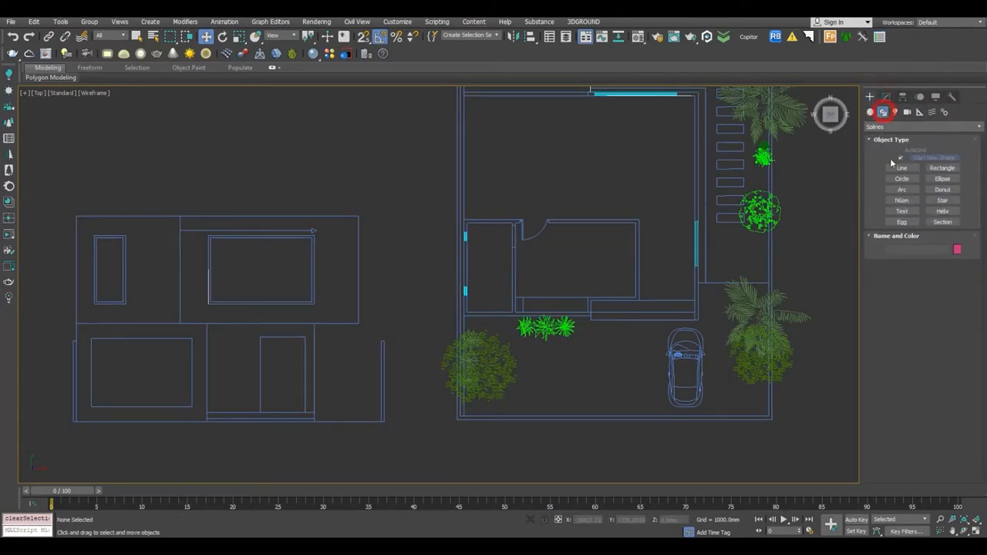
click(901, 169)
scroll(474, 333, up, 4)
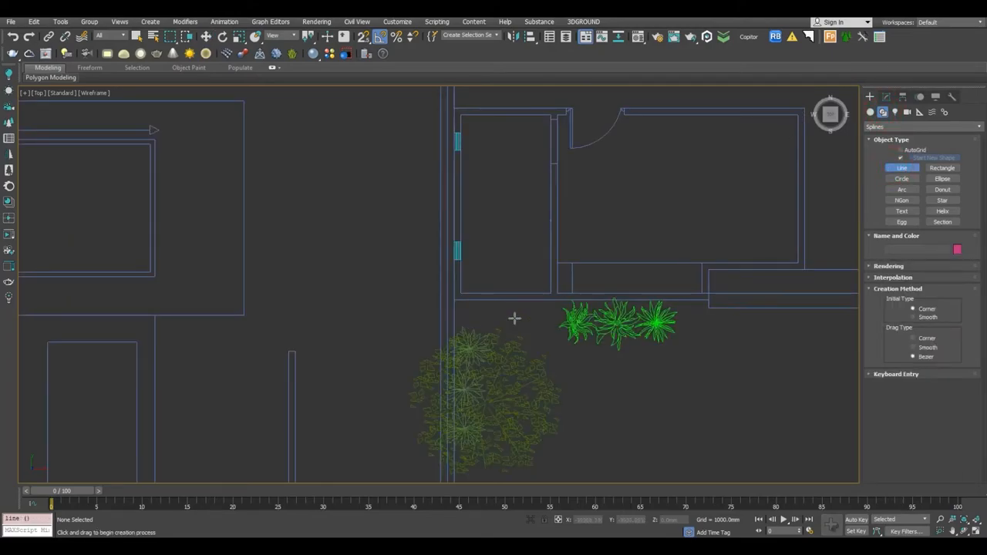
scroll(494, 324, up, 2)
scroll(424, 317, up, 3)
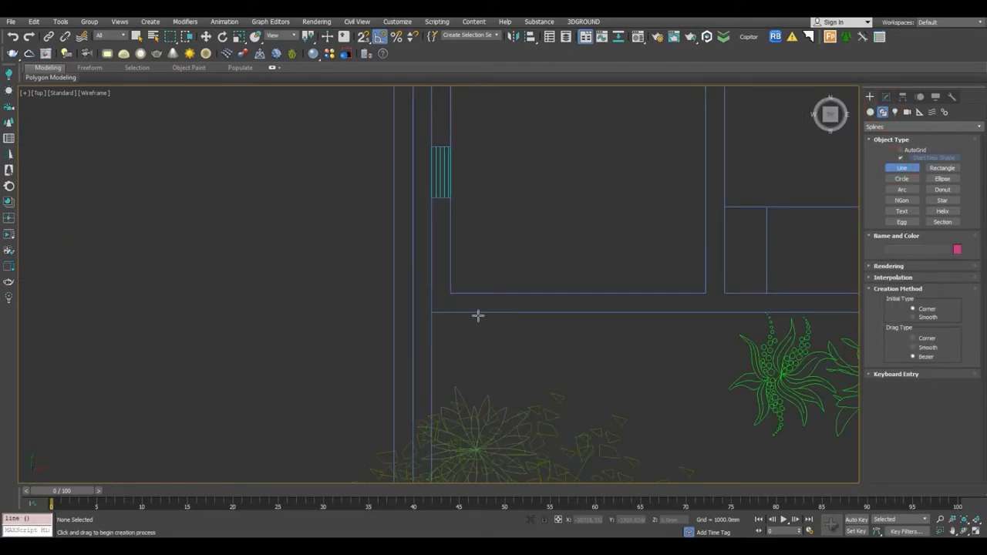
click(364, 38)
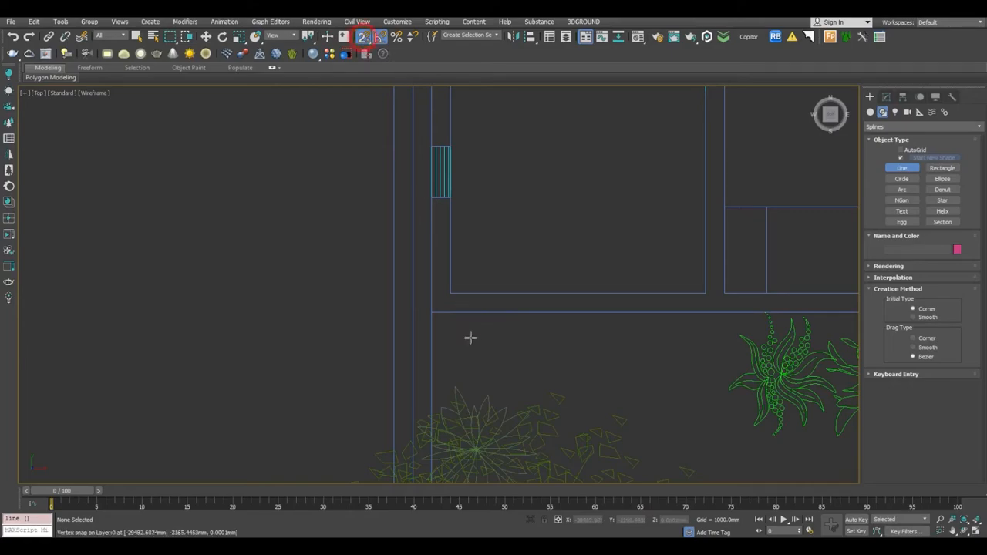
click(429, 314)
scroll(432, 301, down, 2)
scroll(455, 270, down, 1)
scroll(474, 266, down, 3)
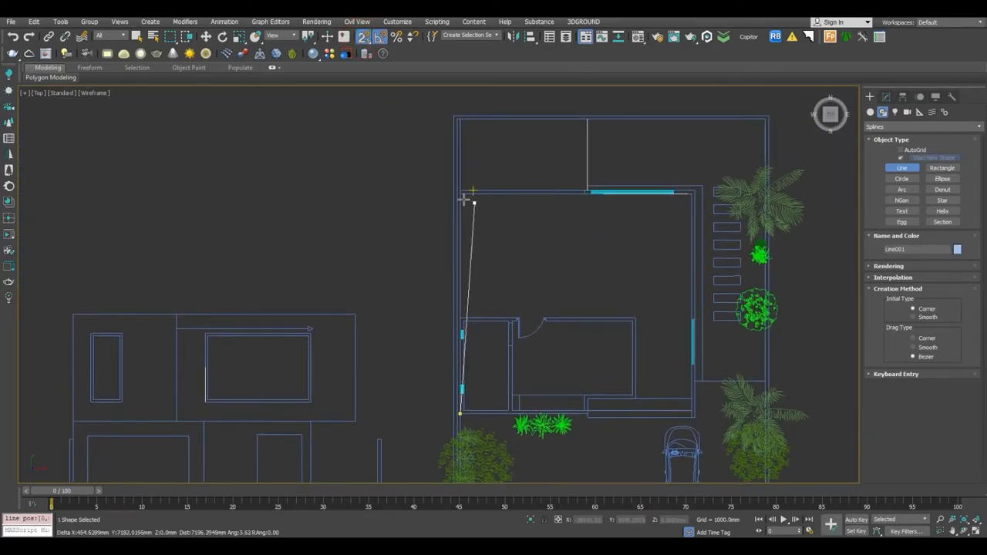
scroll(469, 197, up, 5)
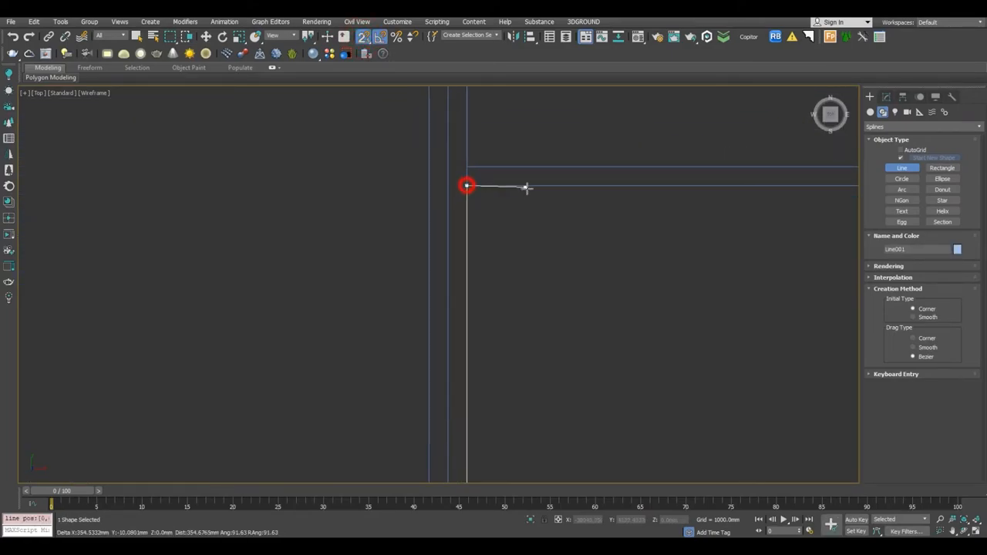
Continue the line along the rear wall to the window jamb, correct the misplaced point, and return it to the outer left side.
scroll(524, 186, down, 4)
scroll(575, 255, up, 5)
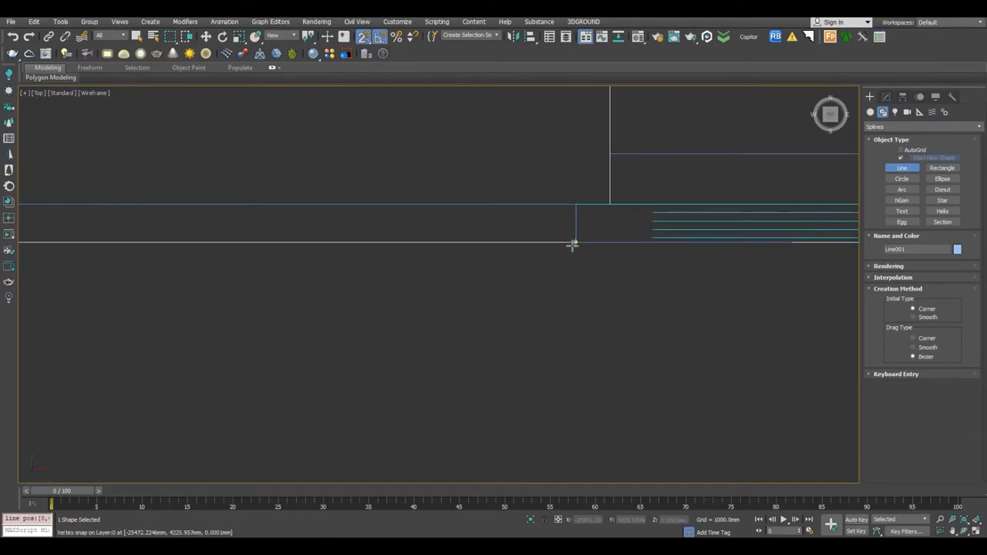
click(581, 201)
scroll(433, 226, down, 4)
middle_drag(240, 218, 575, 214)
middle_drag(751, 239, 478, 275)
scroll(594, 284, up, 1)
key(BackSpace)
scroll(562, 258, up, 2)
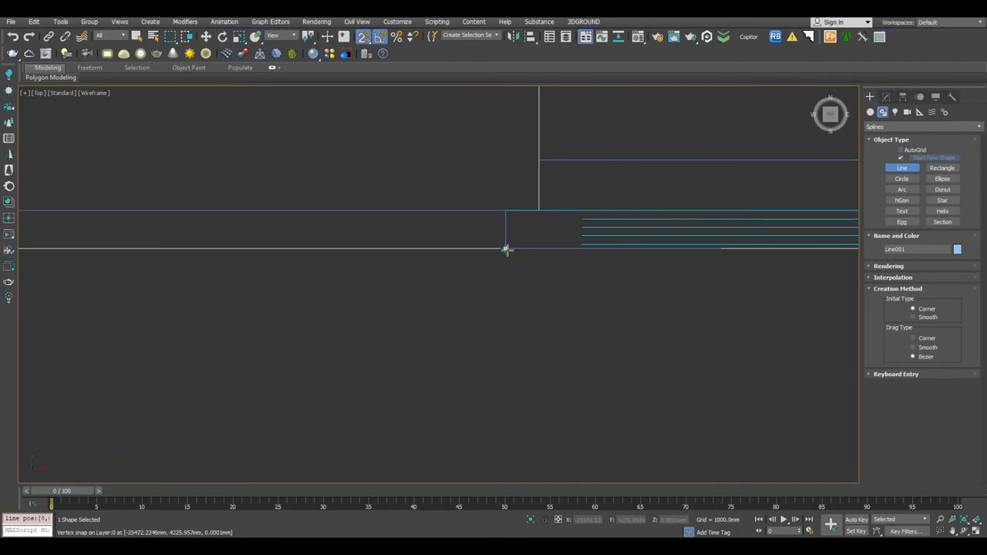
scroll(617, 232, up, 4)
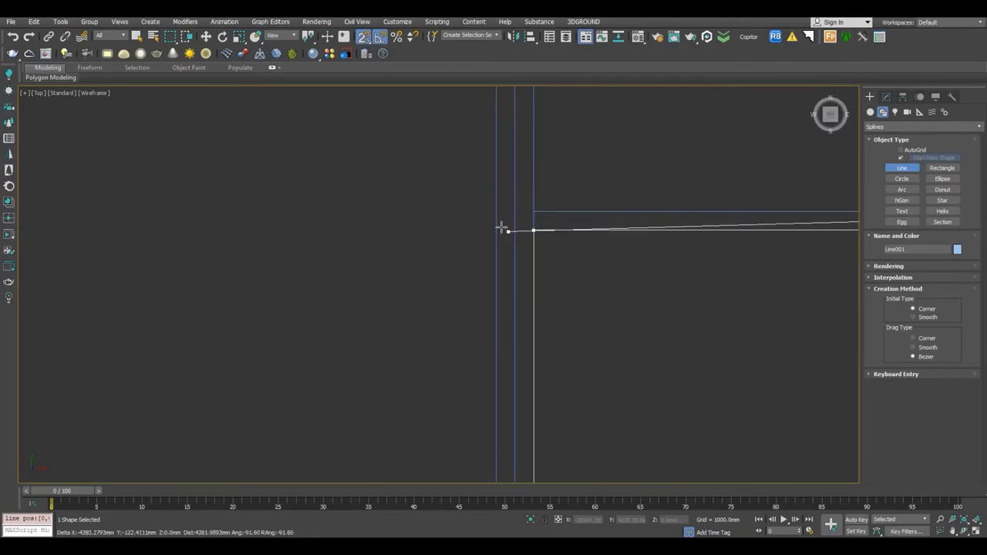
scroll(515, 214, up, 7)
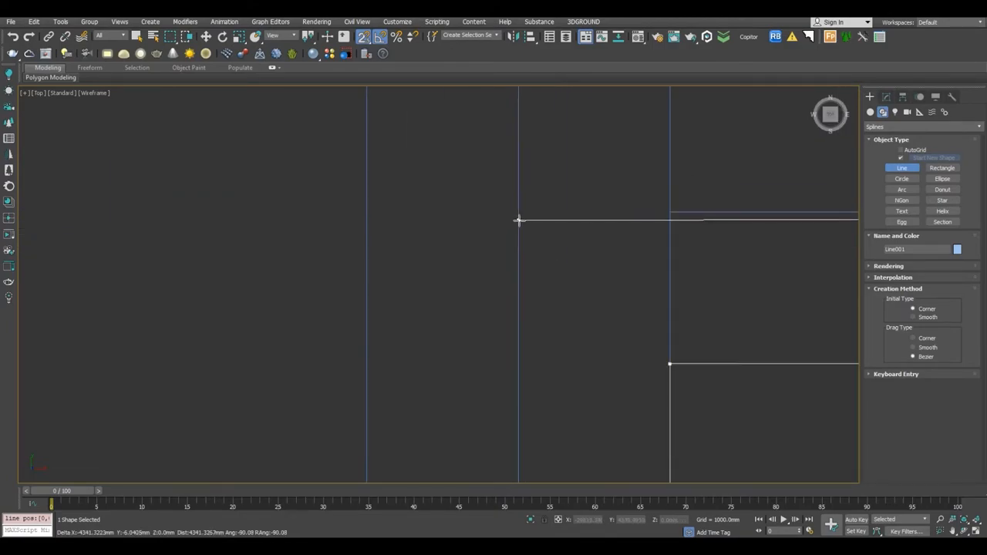
Bring the line down the left wall's outer side to the front-left start corner and close the spline.
scroll(512, 364, down, 11)
middle_drag(542, 467, 558, 131)
scroll(519, 273, up, 7)
scroll(545, 242, down, 4)
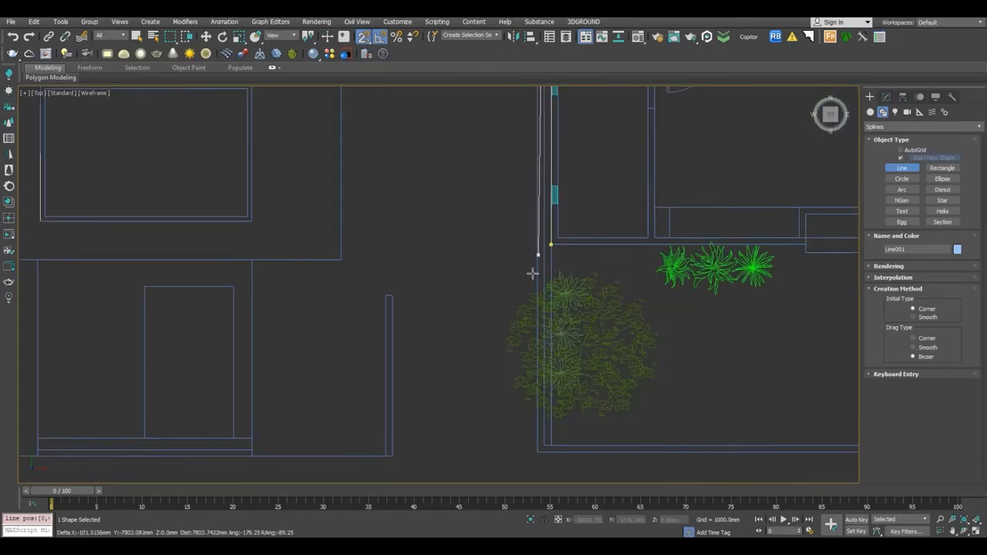
scroll(521, 224, up, 5)
scroll(538, 245, down, 2)
mouse_move(540, 244)
middle_down()
mouse_move(540, 263)
mouse_move(529, 240)
middle_up()
scroll(531, 239, up, 8)
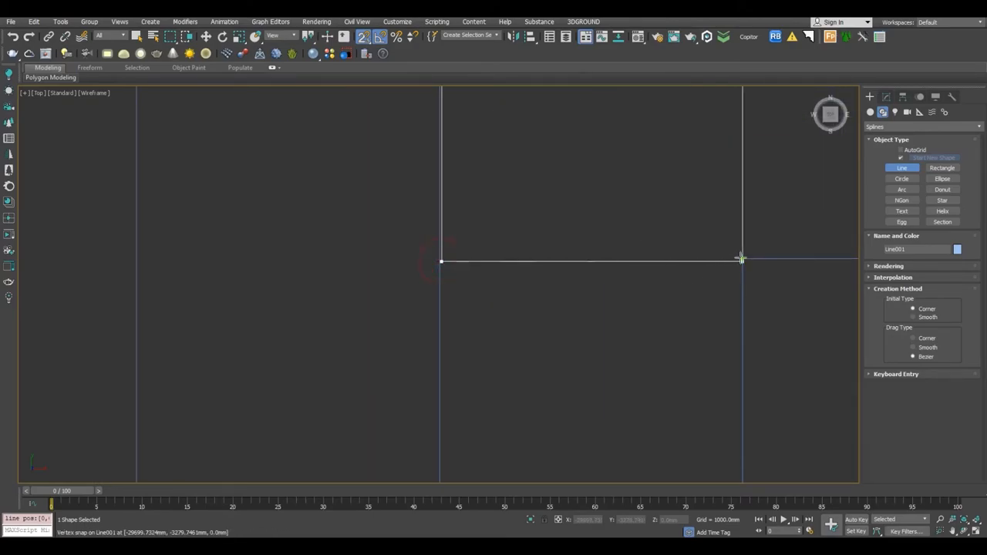
scroll(733, 263, up, 6)
click(739, 247)
click(478, 308)
Straighten the left wall outline's short front segment and long outer segment by scaling them flat.
scroll(514, 304, down, 4)
click(886, 96)
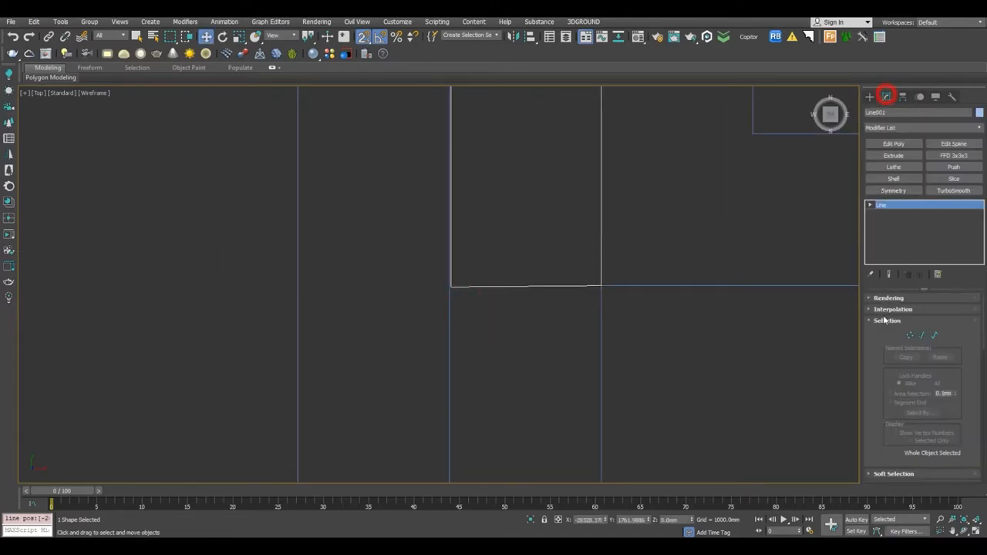
click(922, 336)
drag(487, 229, 501, 340)
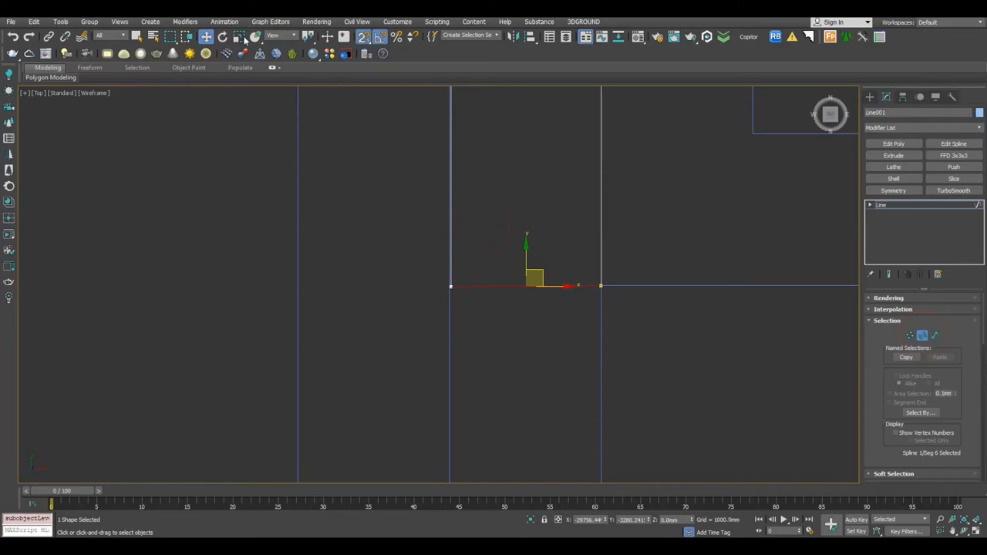
key(r)
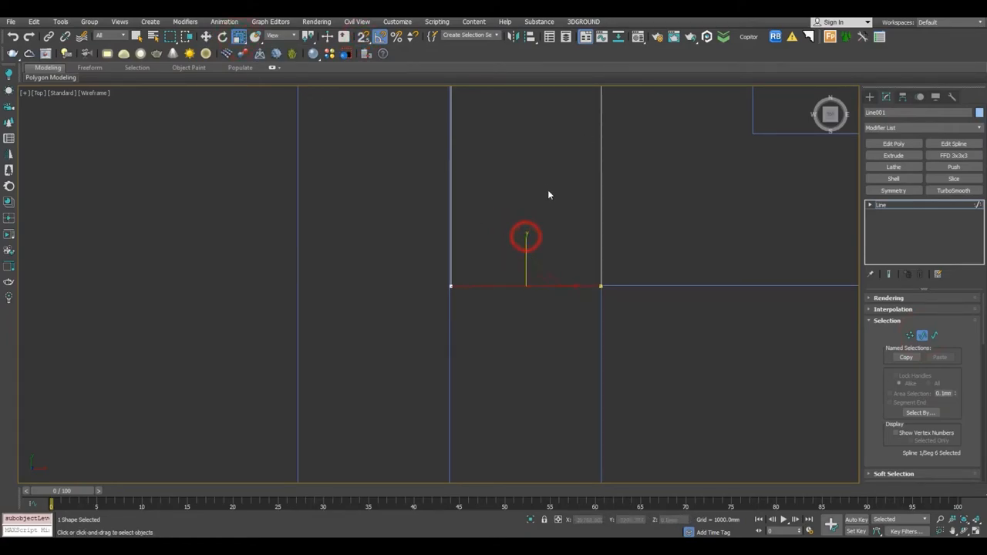
scroll(488, 299, down, 3)
scroll(438, 254, up, 5)
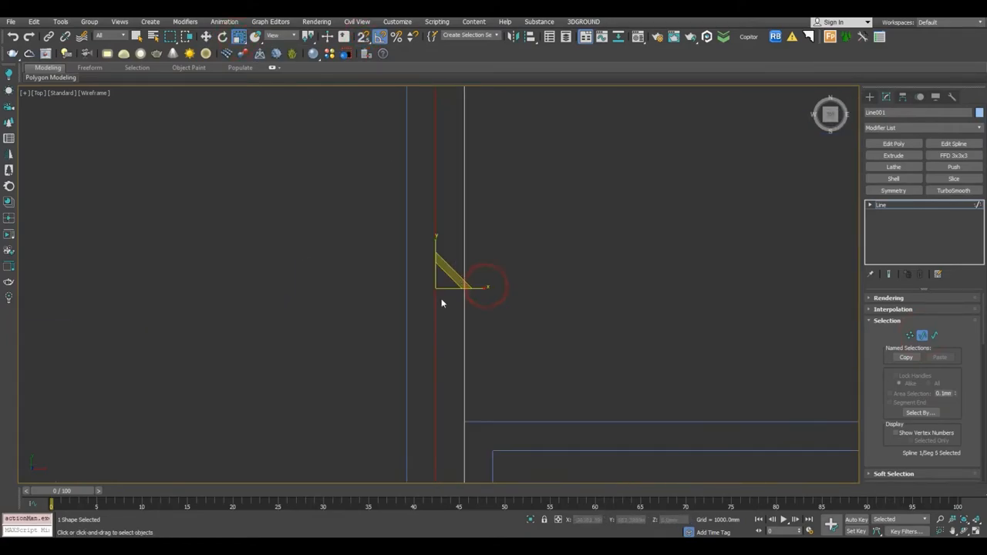
Move the outline's long outer segment into line with the plan's wall line and leave segment editing.
key(w)
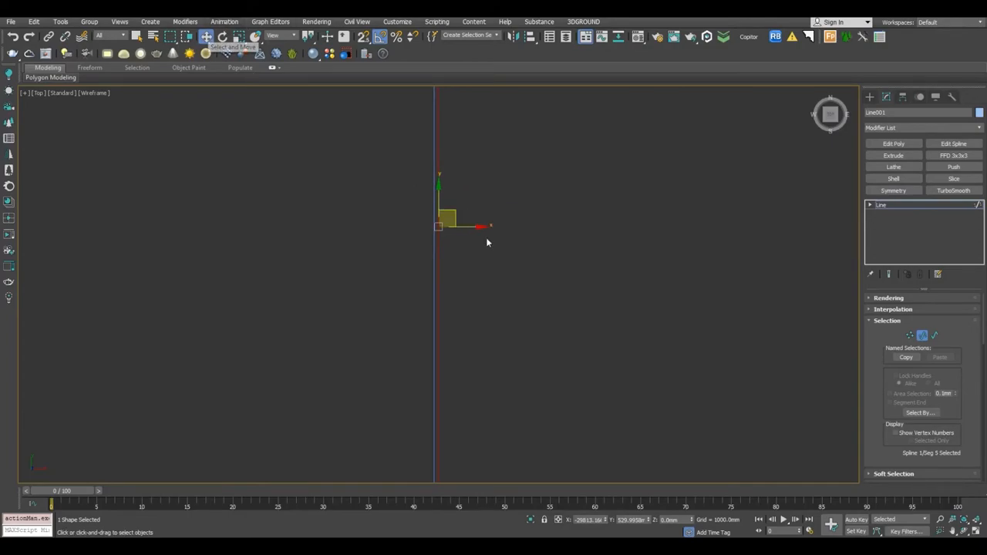
scroll(466, 226, down, 6)
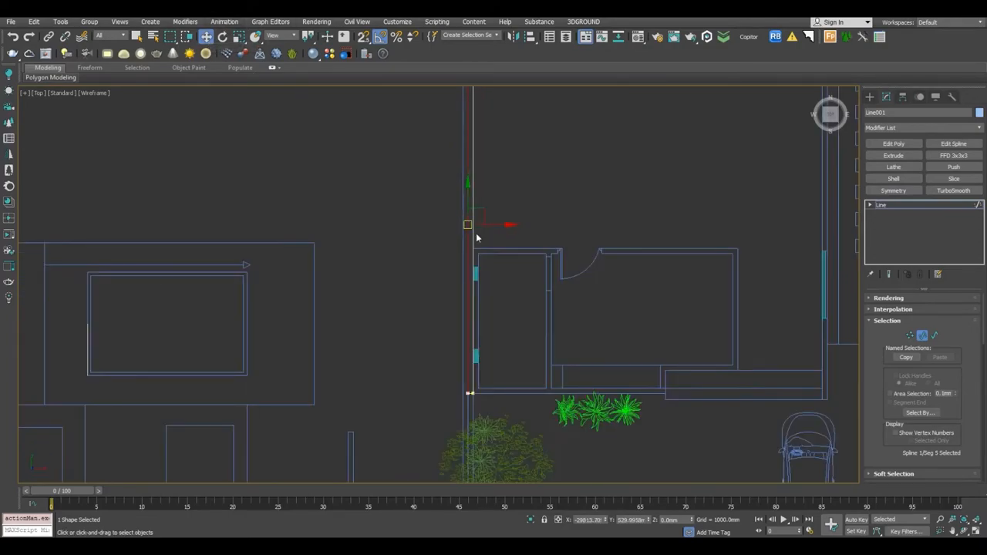
key(1)
key(1)
scroll(575, 273, up, 4)
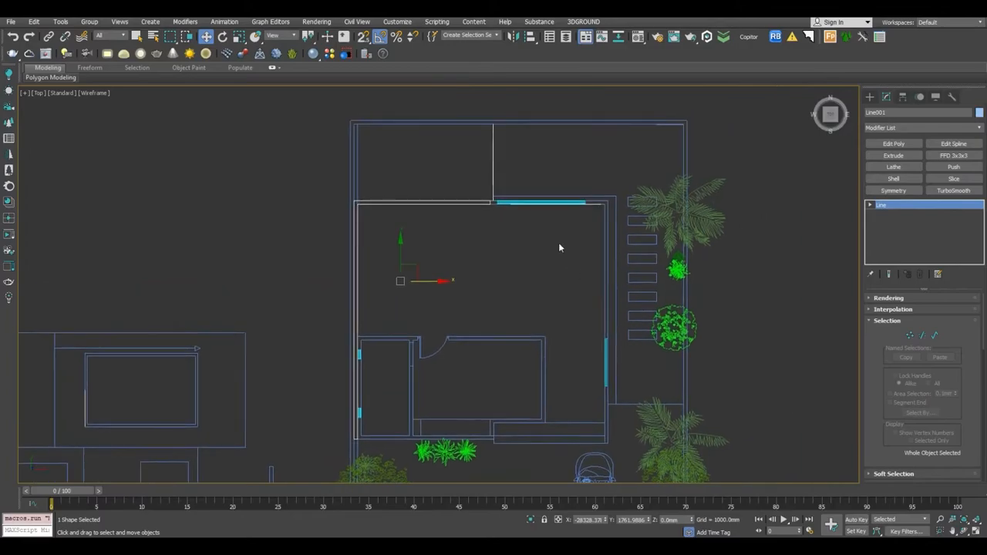
Start a snapped line at the rear window's right jamb and trace it to the outer rear-right corner.
click(663, 126)
scroll(483, 208, up, 3)
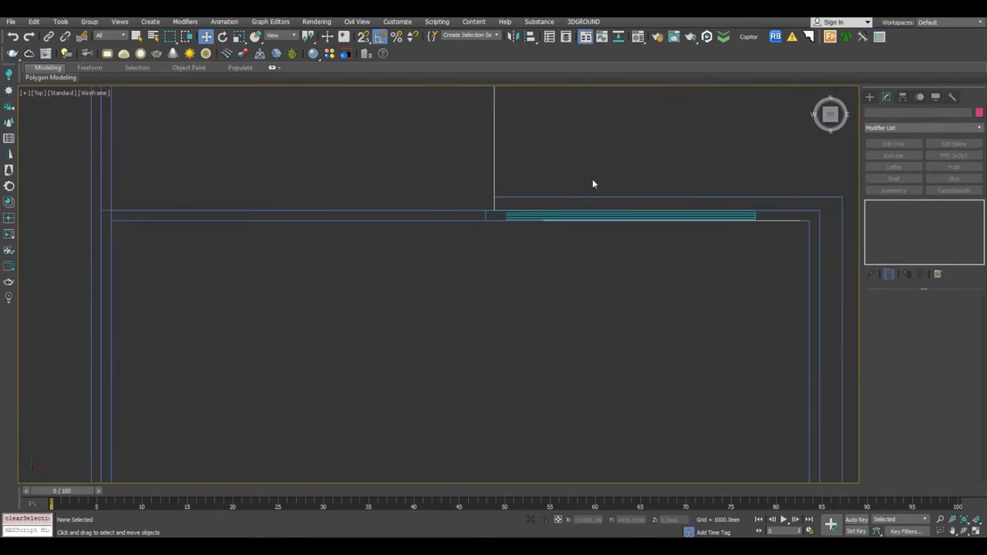
scroll(591, 183, down, 5)
click(869, 97)
click(901, 168)
scroll(589, 187, up, 1)
scroll(570, 163, up, 7)
scroll(644, 266, up, 3)
key(s)
click(535, 242)
click(533, 127)
scroll(487, 154, down, 3)
click(681, 146)
Continue the line down to the right-side window, back along the inner wall face, and close the spline.
scroll(681, 149, down, 4)
middle_drag(690, 316, 681, 185)
scroll(681, 211, up, 5)
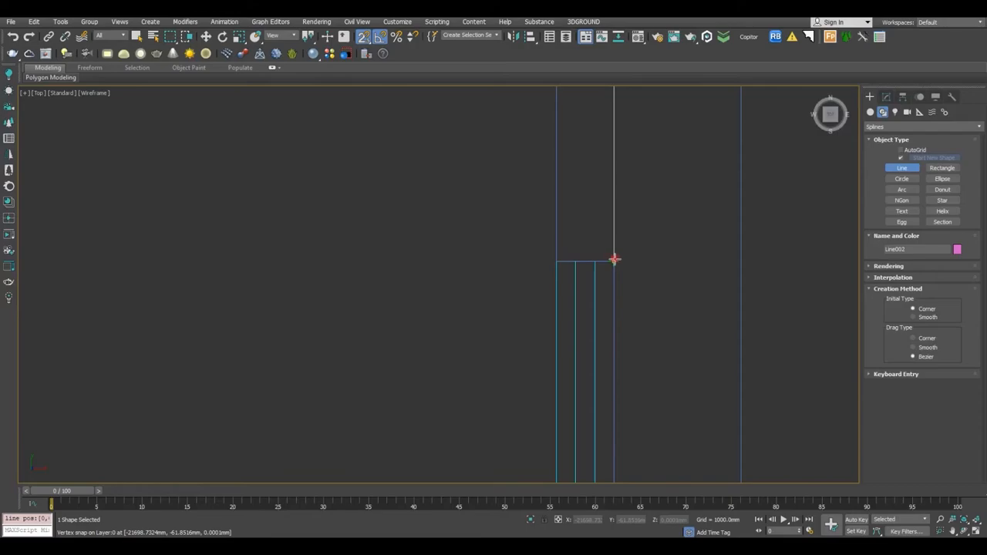
click(556, 261)
scroll(622, 314, down, 4)
middle_drag(652, 318, 668, 463)
scroll(668, 465, down, 2)
scroll(645, 176, up, 5)
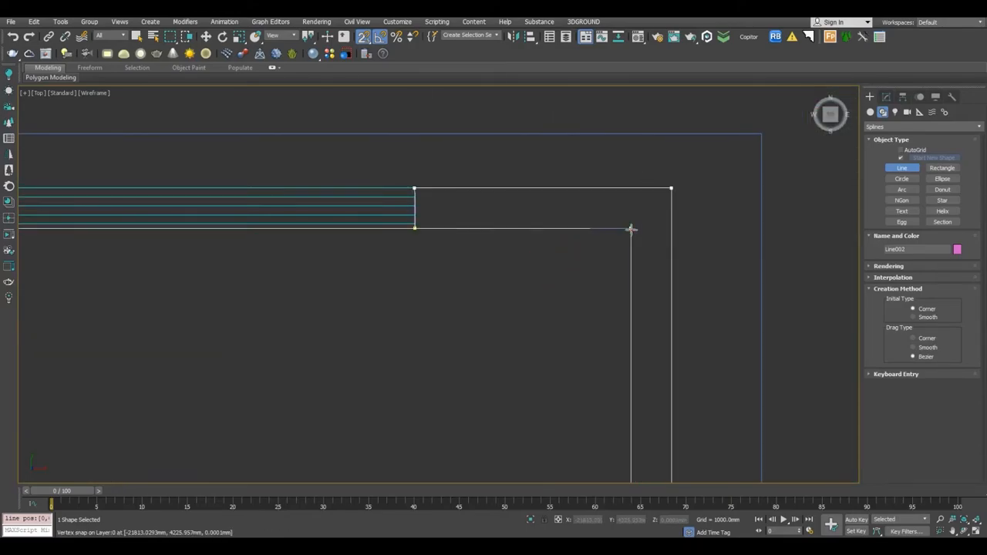
click(415, 229)
click(479, 309)
Trace the right wall piece in front of the side window as a closed four-corner spline and end the Line tool.
scroll(545, 243, down, 3)
scroll(641, 188, down, 2)
scroll(606, 257, up, 4)
scroll(606, 257, up, 3)
click(560, 240)
click(575, 240)
middle_drag(585, 353, 607, 234)
click(583, 349)
click(583, 120)
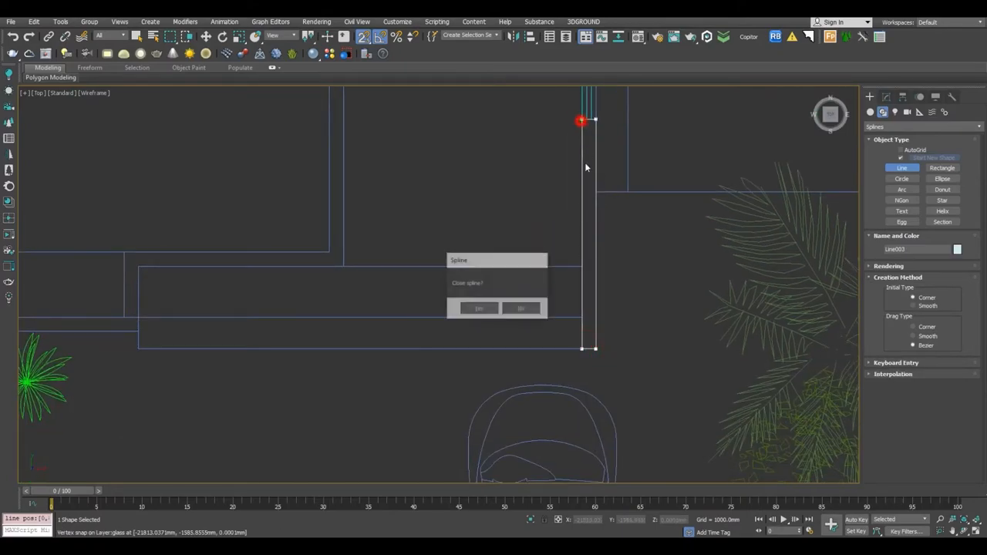
click(479, 309)
middle_drag(480, 309, 751, 284)
scroll(752, 297, down, 3)
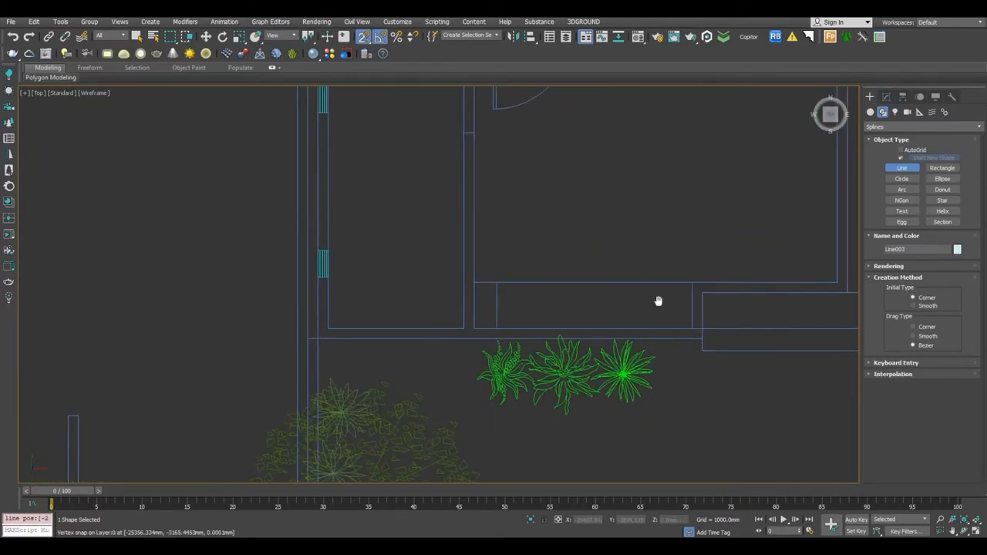
scroll(664, 277, down, 3)
right_click(686, 252)
Select the imported floor plan drawing and freeze it.
click(887, 97)
scroll(623, 295, down, 3)
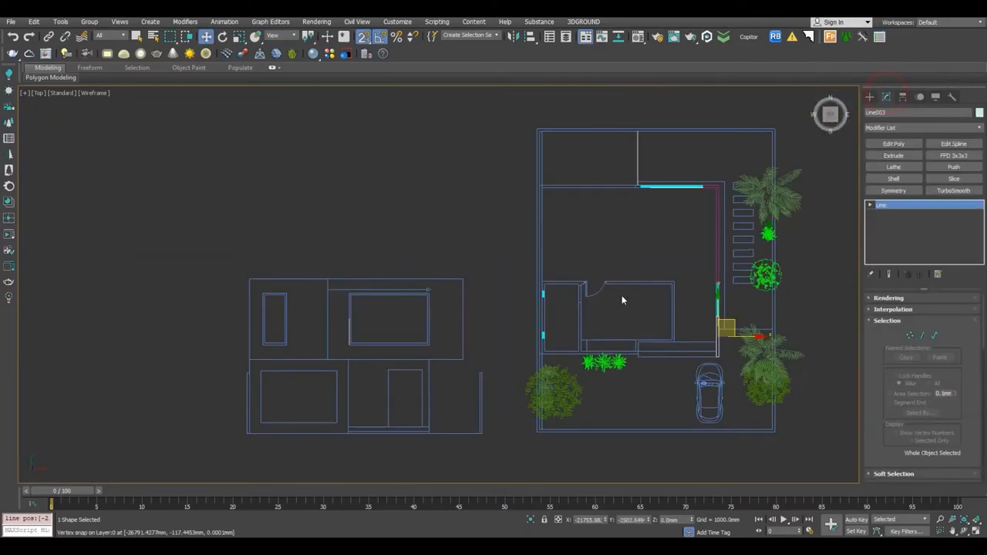
scroll(657, 276, up, 3)
click(659, 276)
click(653, 293)
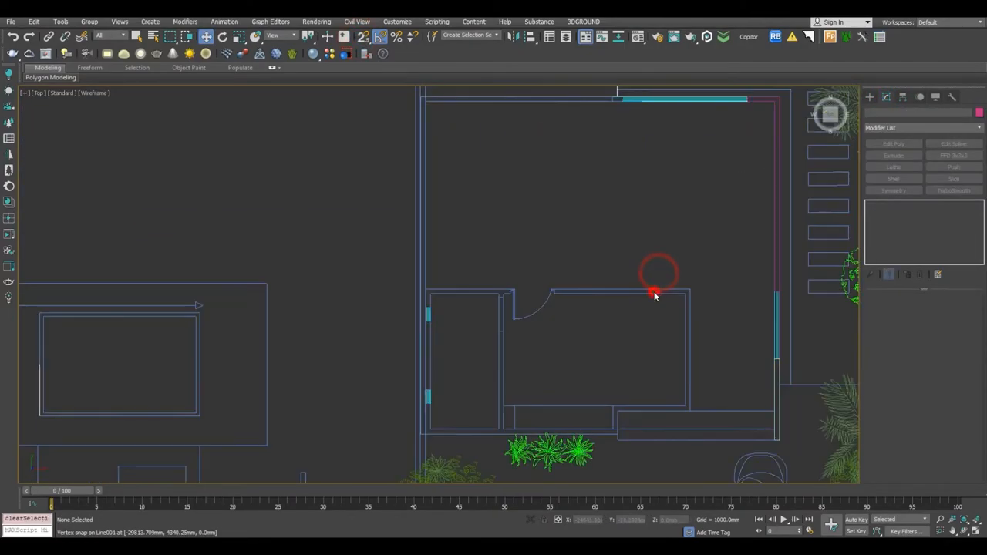
right_click(651, 293)
click(679, 220)
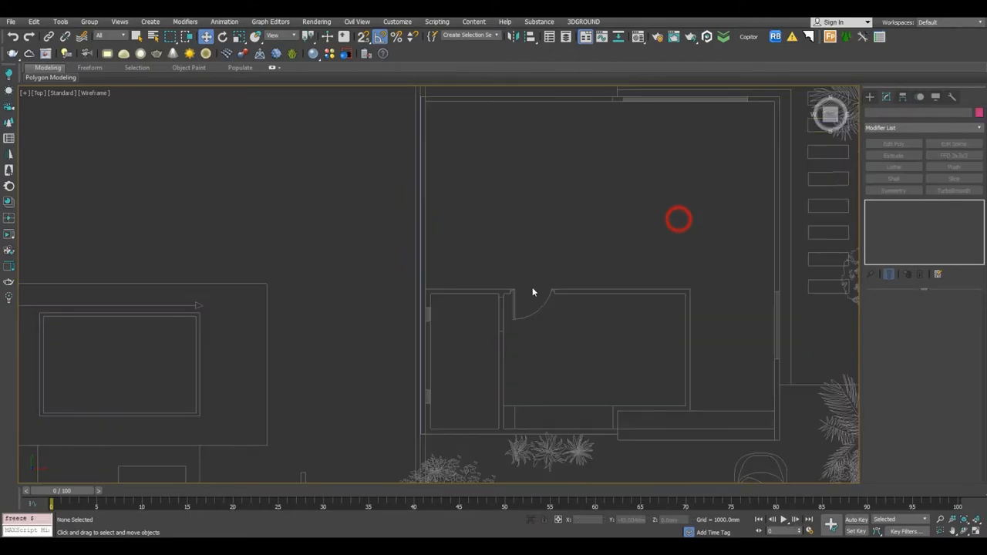
In the perspective view, attach the left wall outline and the front-right wall piece to the rear-right wall outline.
scroll(530, 287, up, 1)
scroll(530, 287, down, 10)
scroll(530, 287, up, 4)
drag(417, 204, 354, 267)
key(p)
key(z)
click(357, 319)
click(577, 224)
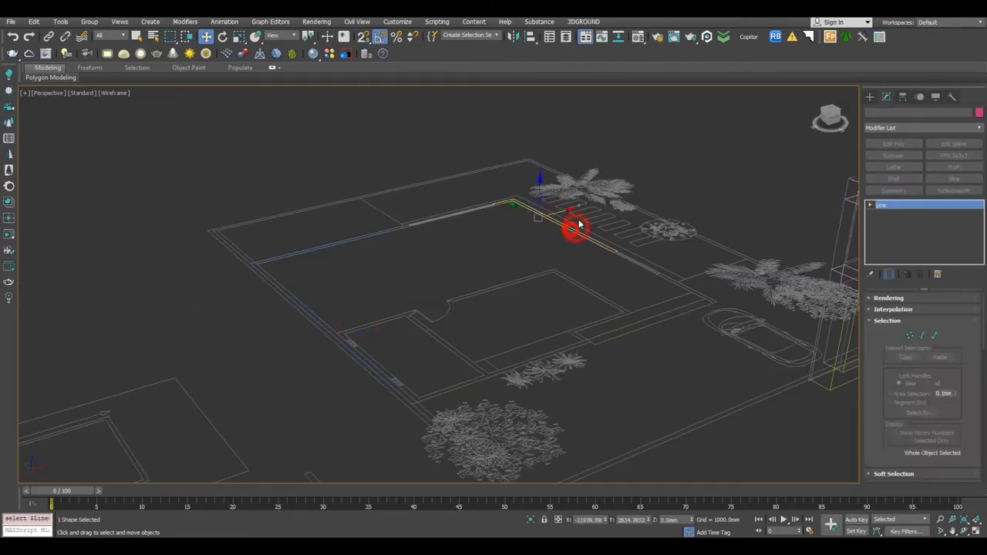
key(z)
scroll(879, 410, down, 5)
click(902, 382)
scroll(467, 226, down, 6)
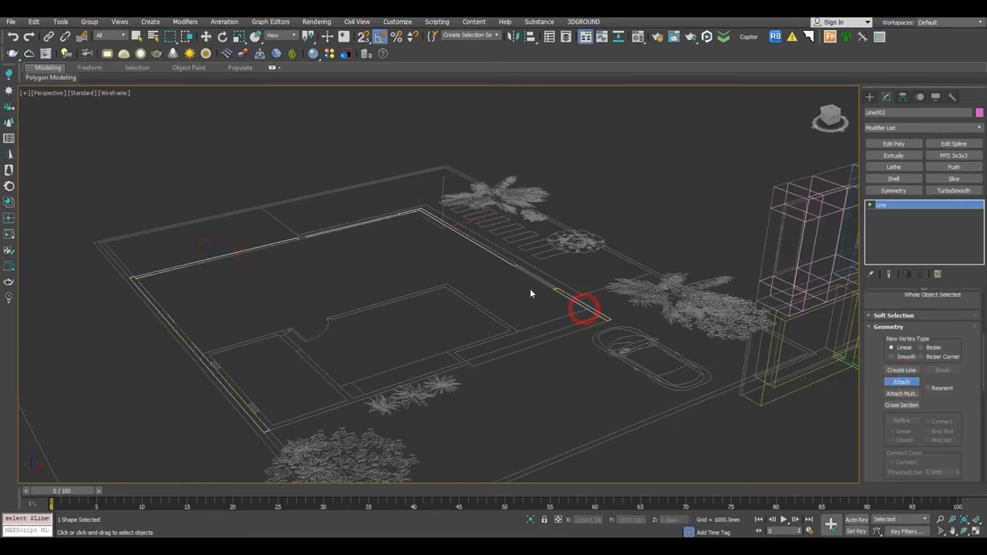
key(w)
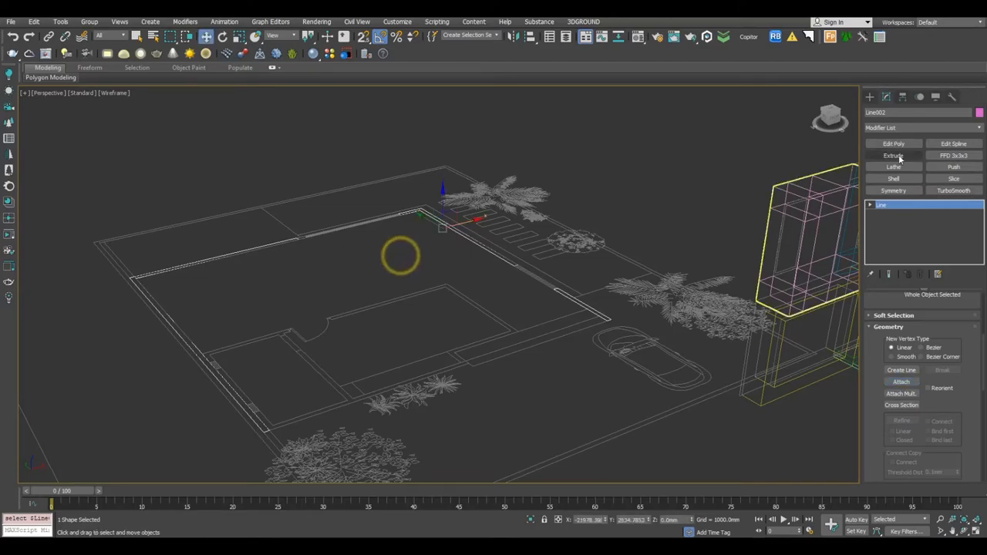
Apply Extrude to the attached wall outlines, switch to AutoCAD and measure the ground floor's height on the elevation with a temporary linear dimension.
click(895, 156)
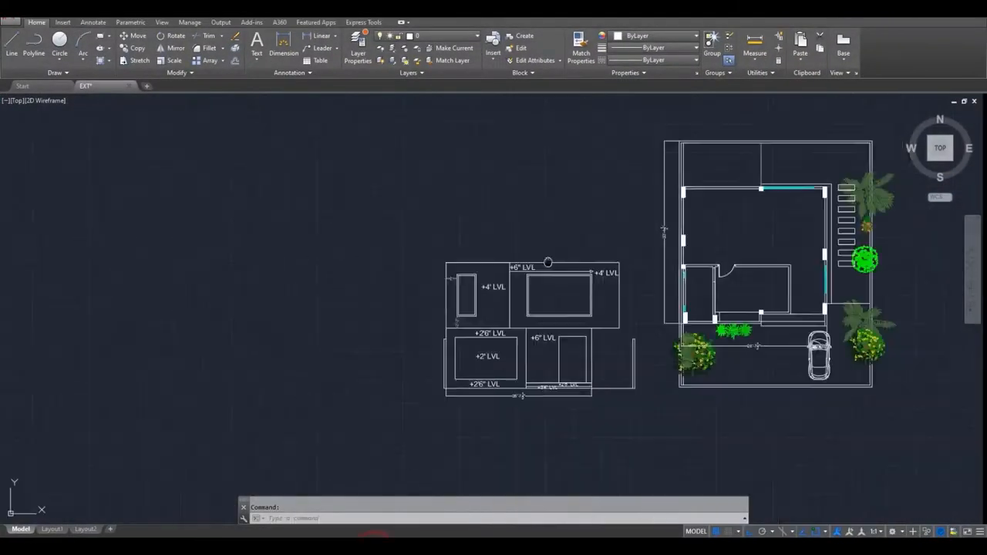
scroll(549, 220, up, 5)
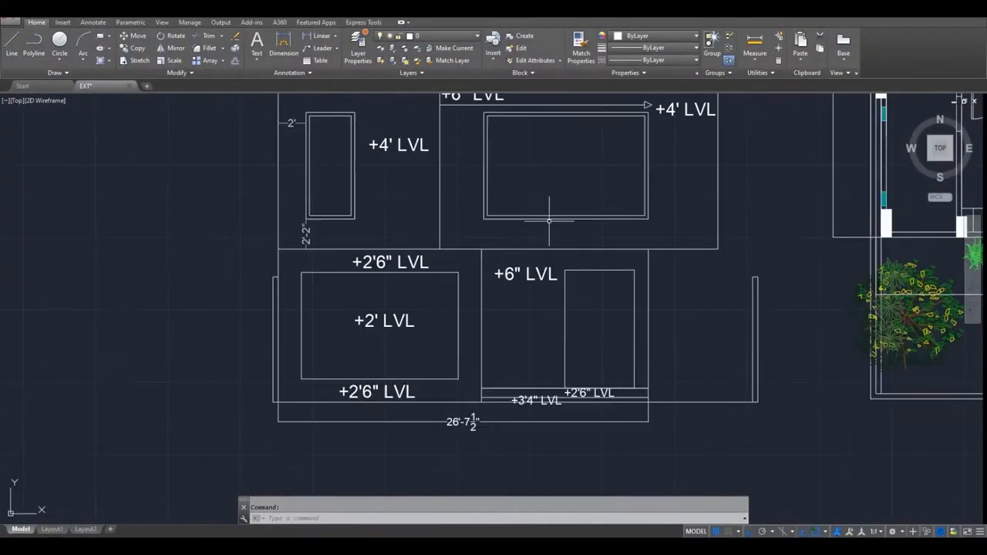
click(316, 35)
scroll(637, 401, up, 3)
click(662, 402)
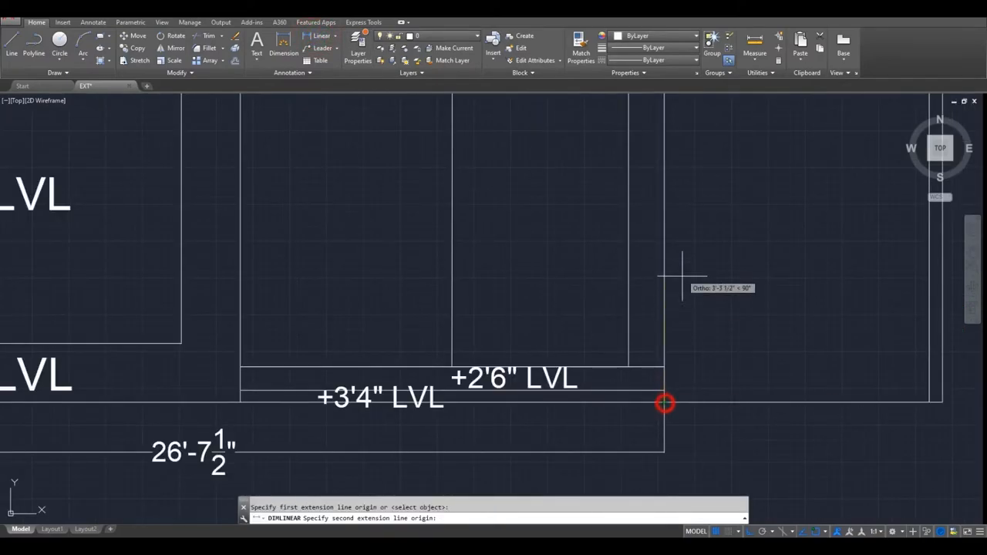
scroll(675, 262, up, 3)
click(665, 144)
click(716, 191)
click(718, 341)
click(699, 324)
key(Delete)
Back in 3ds Max, set the walls' extrusion amount to 11' and display the model shaded.
click(340, 551)
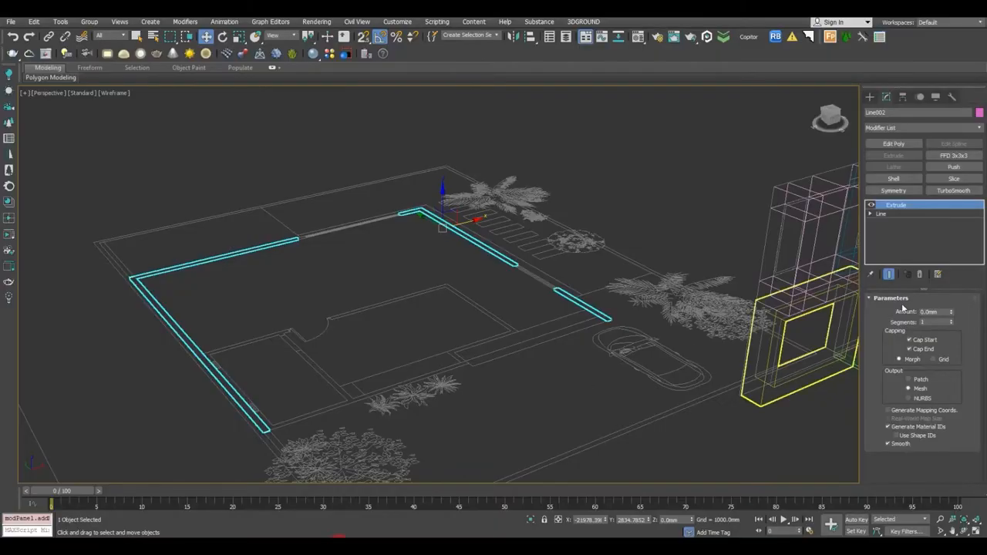
text(11')
key(Return)
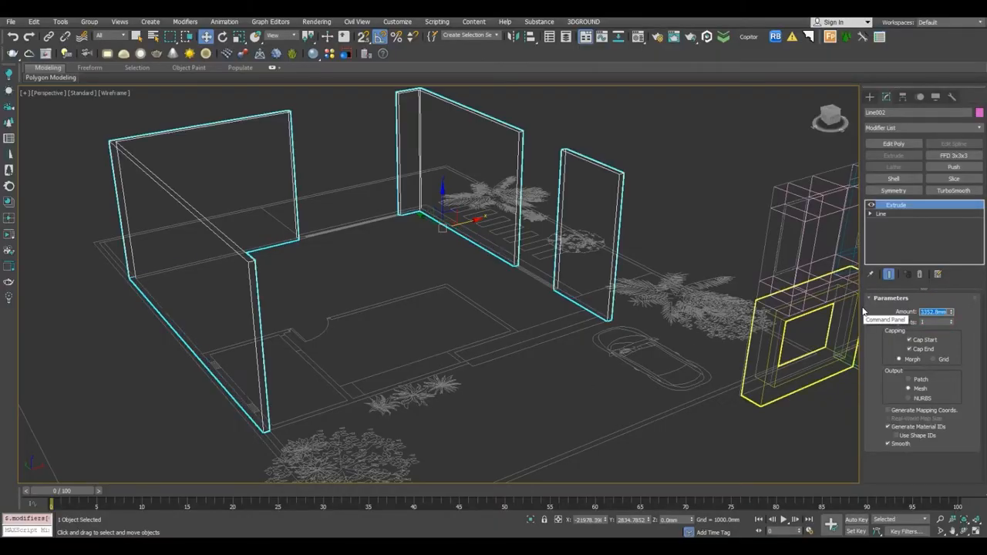
scroll(564, 223, down, 3)
click(503, 310)
key(F3)
alt+middle_drag(503, 293, 468, 294)
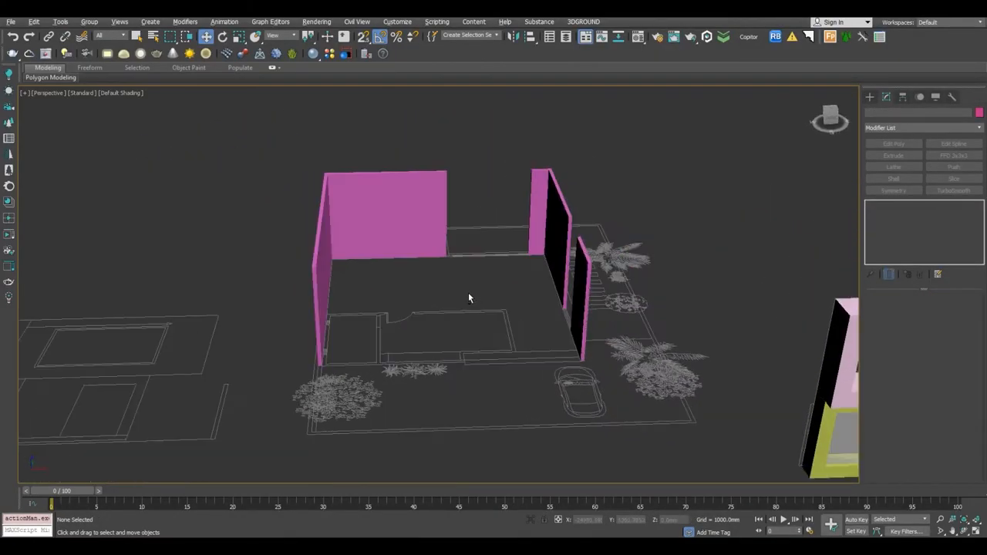
In the front view, place one copy of the extruded walls over the ground floor of the facade model.
scroll(468, 295, down, 3)
click(521, 267)
key(f)
key(z)
scroll(516, 268, down, 6)
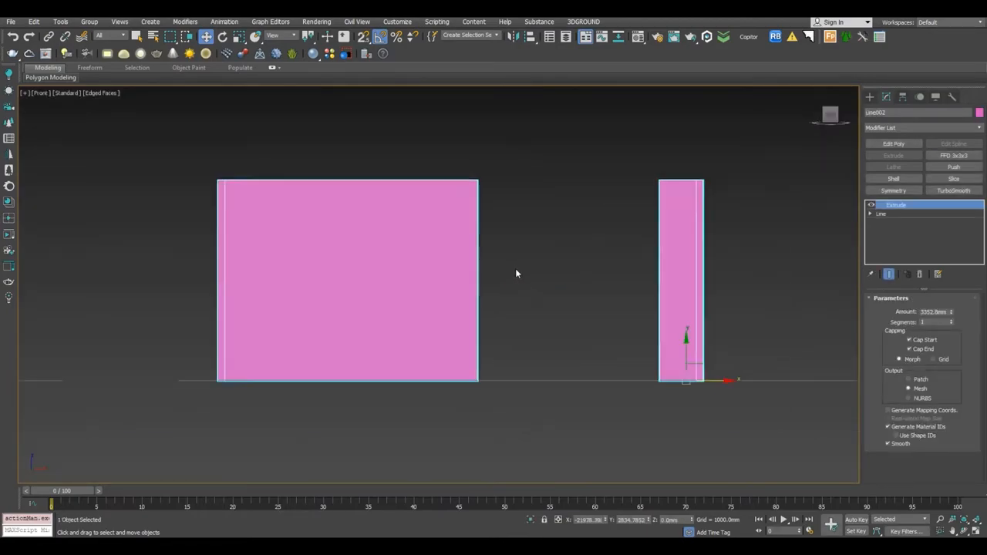
scroll(517, 289, up, 1)
middle_drag(518, 289, 374, 231)
key(F3)
mouse_move(397, 230)
shift+mouse_down()
mouse_move(448, 264)
mouse_move(655, 330)
shift+mouse_up()
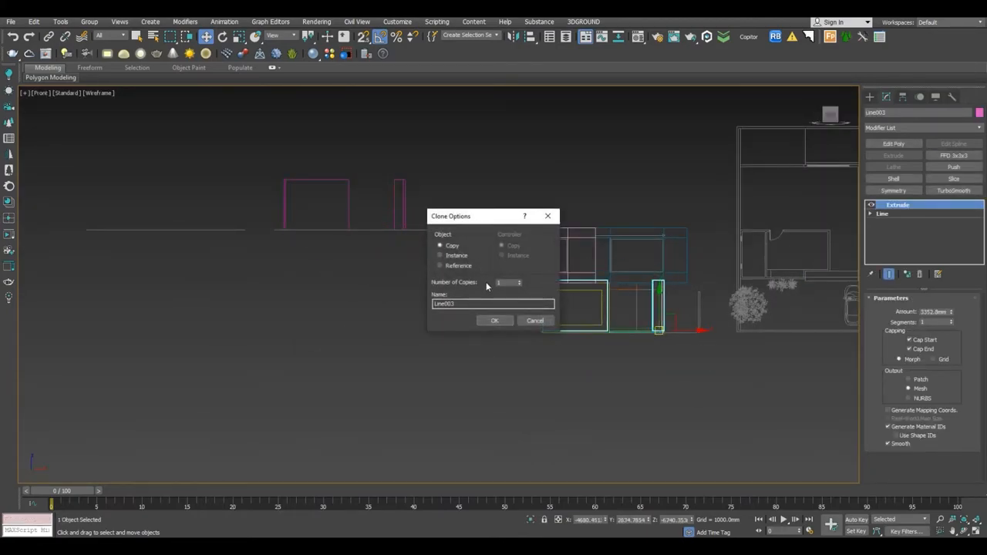
click(497, 323)
Isolate the copied walls with the yellow window frame and snap the walls' outer lower corner to the frame's lower corner.
scroll(588, 334, up, 6)
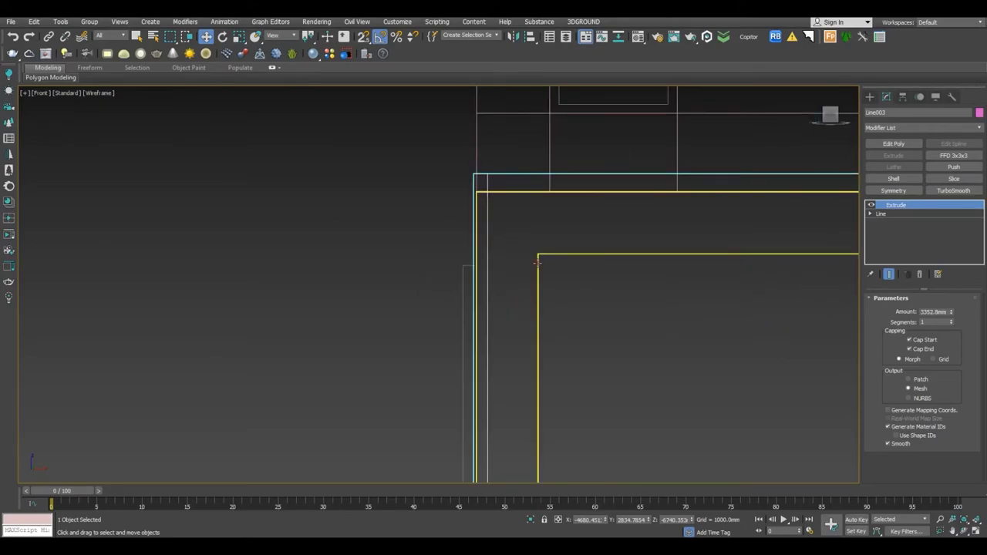
ctrl+click(537, 263)
key(alt+q)
key(F3)
click(429, 147)
middle_drag(359, 335, 553, 196)
scroll(468, 294, up, 5)
key(F3)
scroll(434, 317, up, 5)
drag(442, 317, 440, 415)
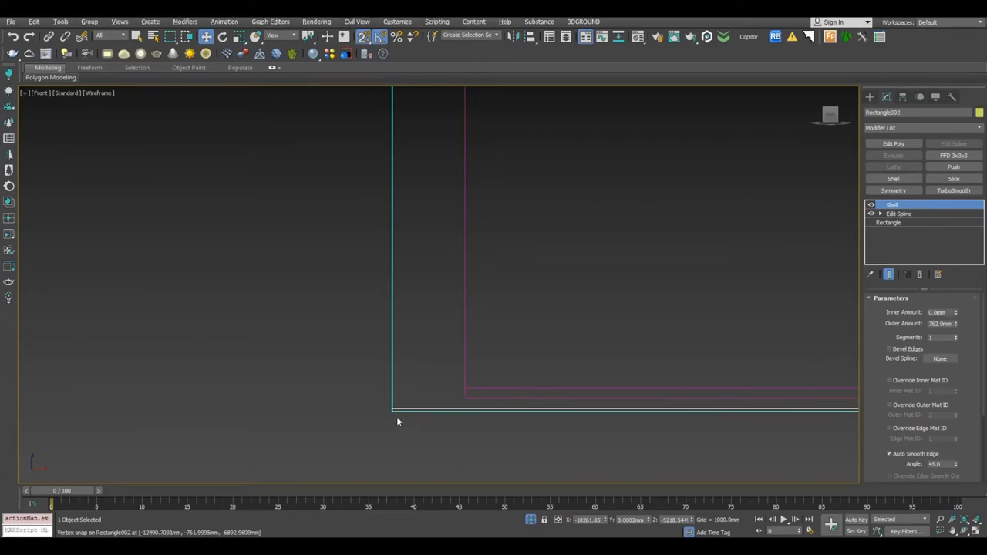
drag(410, 415, 497, 399)
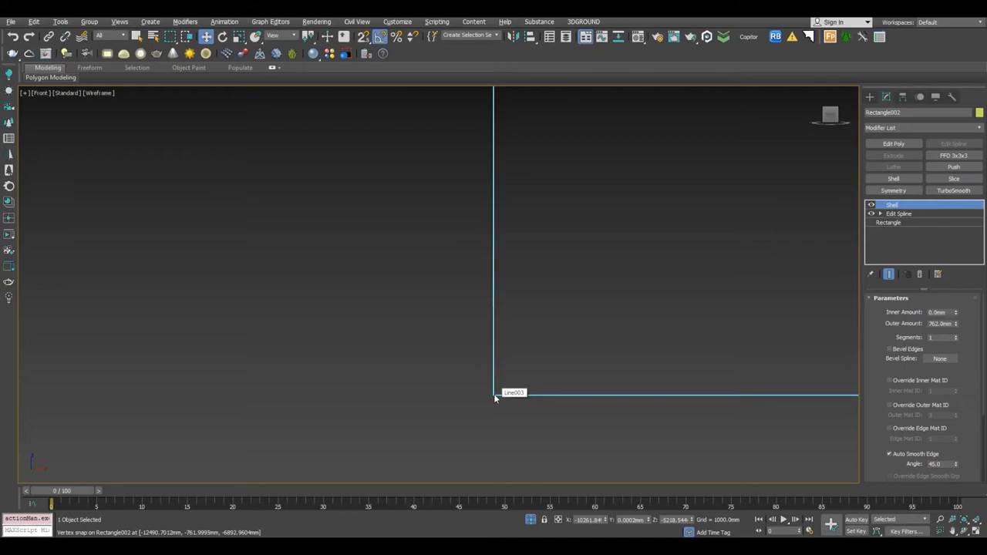
Examine the walls' depth position against the window frame in perspective and compare it with the floor plan in AutoCAD.
key(p)
key(z)
mouse_move(496, 399)
alt+middle_down()
mouse_move(578, 376)
mouse_move(557, 381)
mouse_move(509, 337)
mouse_move(549, 385)
mouse_move(504, 384)
alt+middle_up()
scroll(558, 381, down, 3)
scroll(548, 385, down, 2)
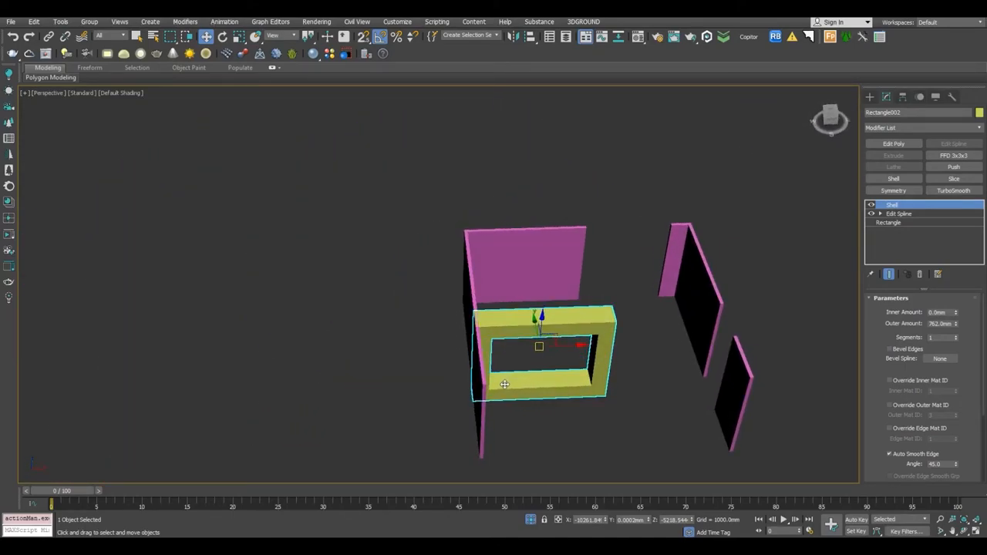
click(505, 385)
key(ctrl+z)
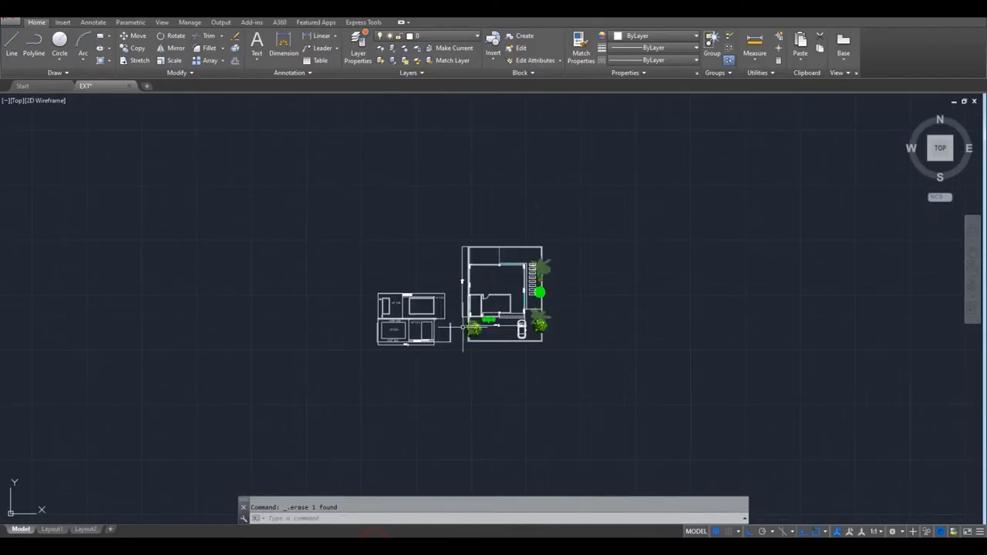
scroll(477, 328, up, 10)
middle_drag(469, 317, 588, 376)
scroll(496, 288, down, 4)
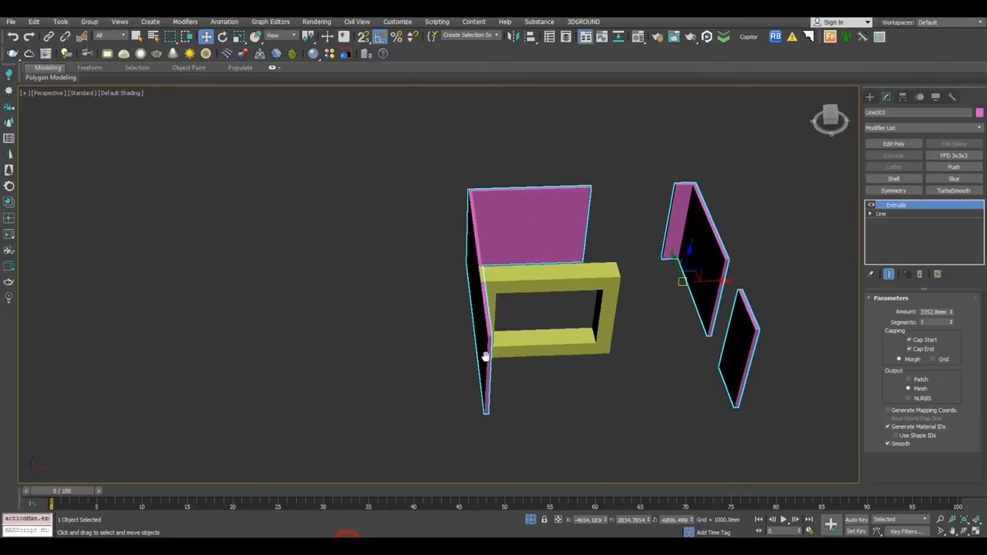
Move the copied walls along the depth axis to meet the back of the yellow window frame and end isolation.
alt+middle_drag(617, 231, 575, 170)
drag(574, 170, 564, 164)
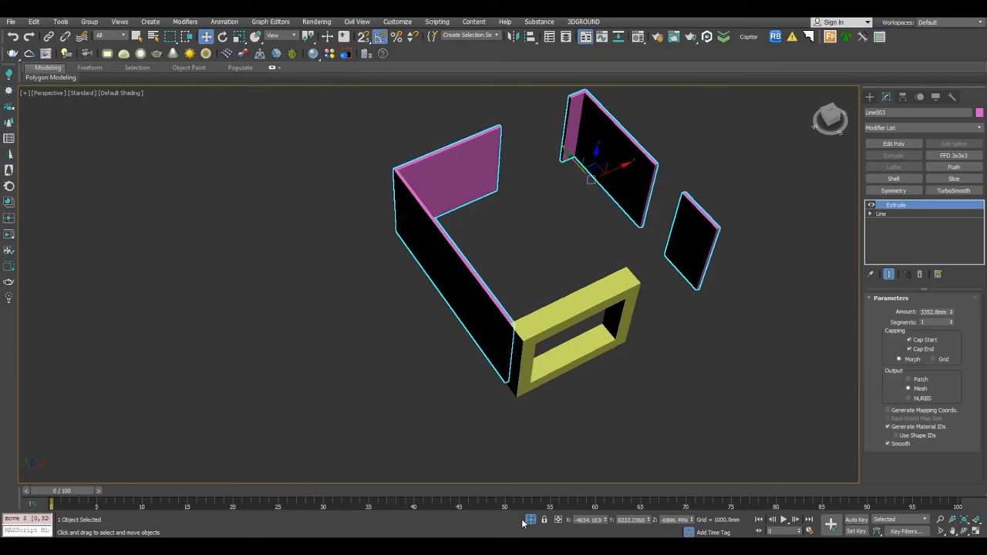
click(528, 520)
alt+middle_drag(465, 219, 382, 193)
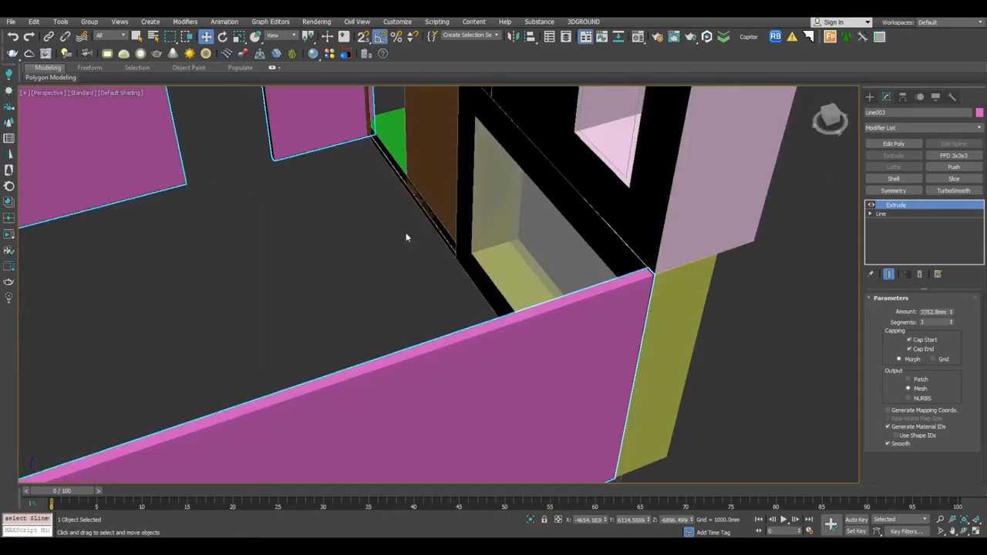
Examine how the walls meet the facade and check the rear wall's window opening on the AutoCAD floor plan.
scroll(406, 232, down, 8)
alt+middle_drag(406, 231, 297, 199)
scroll(355, 238, up, 8)
scroll(456, 269, down, 5)
alt+middle_drag(515, 339, 473, 332)
click(542, 349)
alt+middle_drag(542, 350, 572, 316)
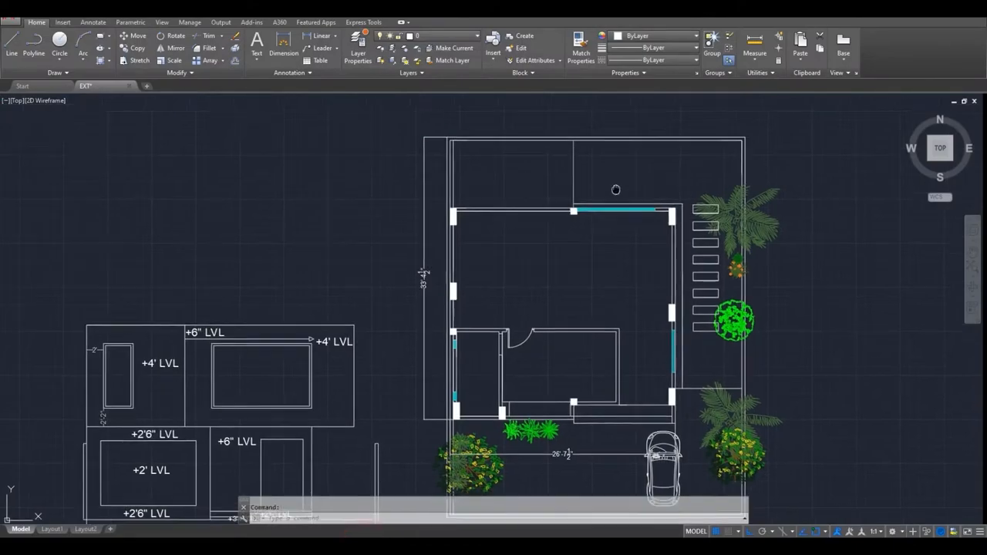
middle_drag(616, 189, 667, 196)
scroll(672, 217, up, 4)
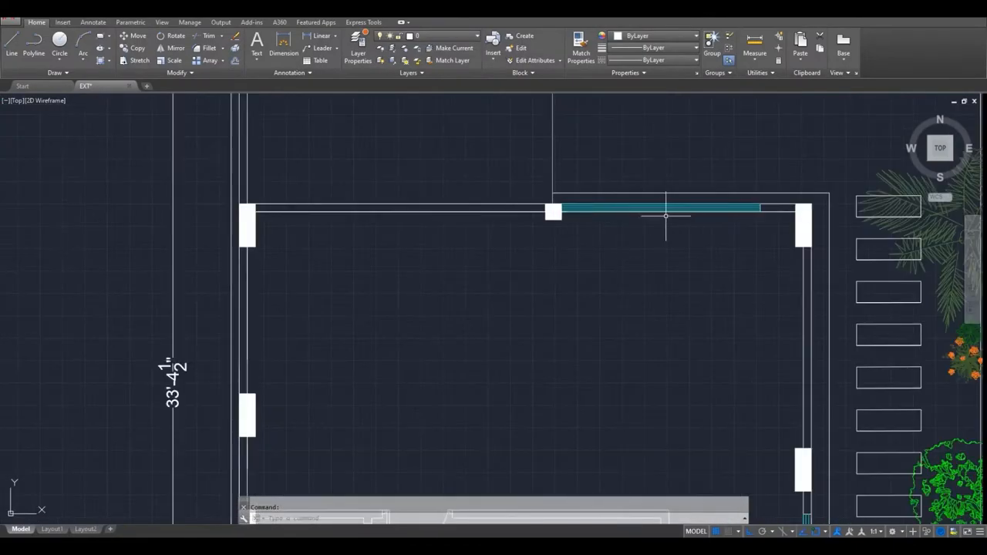
Switch back to 3ds Max, isolate the copied walls and show them in the front view as wireframe.
click(367, 547)
click(548, 312)
alt+middle_drag(548, 313, 475, 321)
scroll(475, 321, up, 3)
key(f)
key(F3)
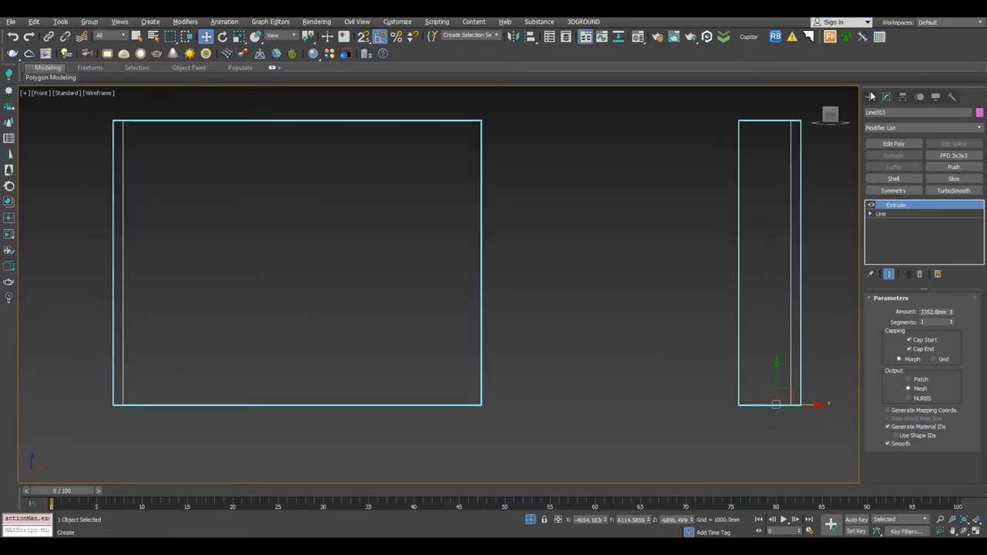
Place a vertical tape helper from the base of the rear opening and set its length to 9'6".
click(871, 97)
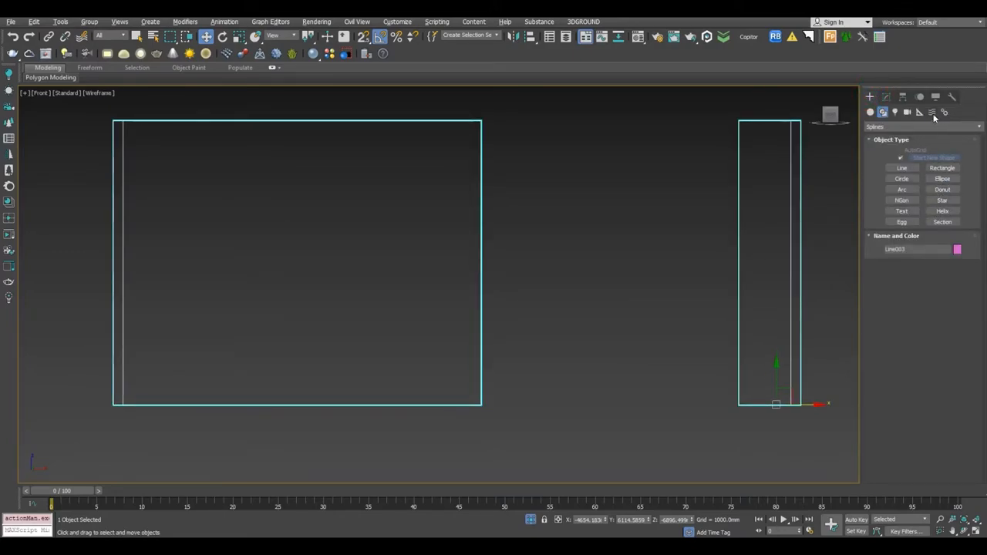
click(921, 112)
click(904, 204)
middle_drag(577, 443, 491, 425)
drag(405, 386, 408, 354)
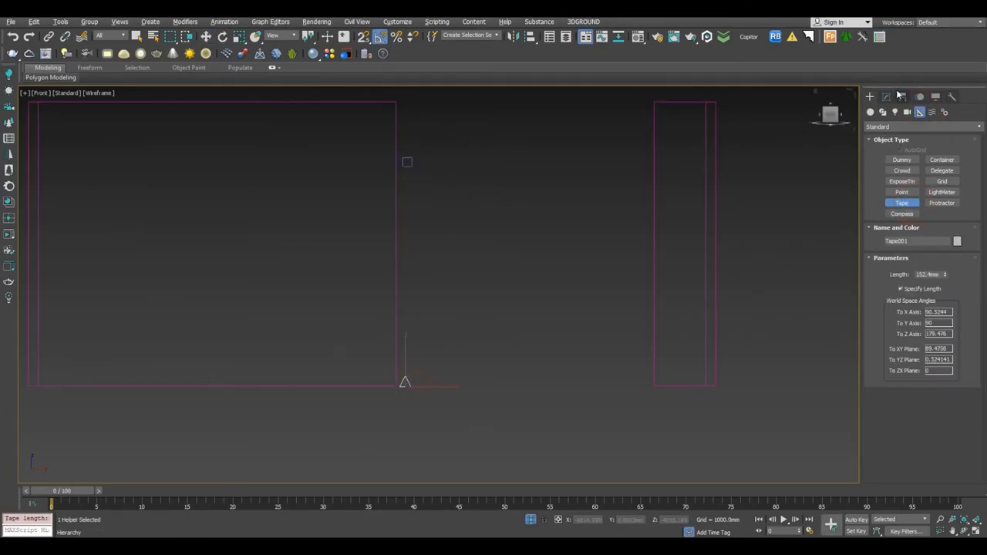
click(886, 96)
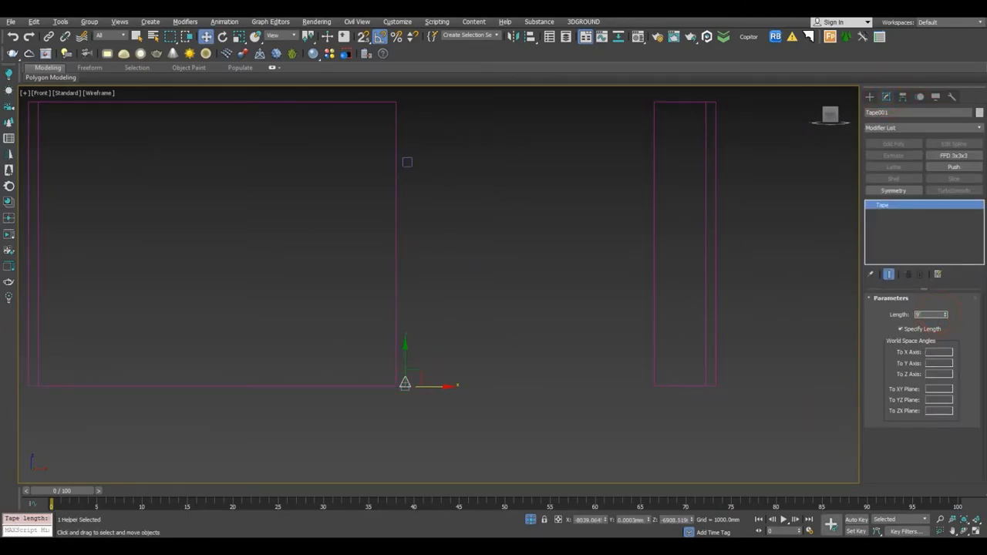
middle_drag(463, 189, 484, 231)
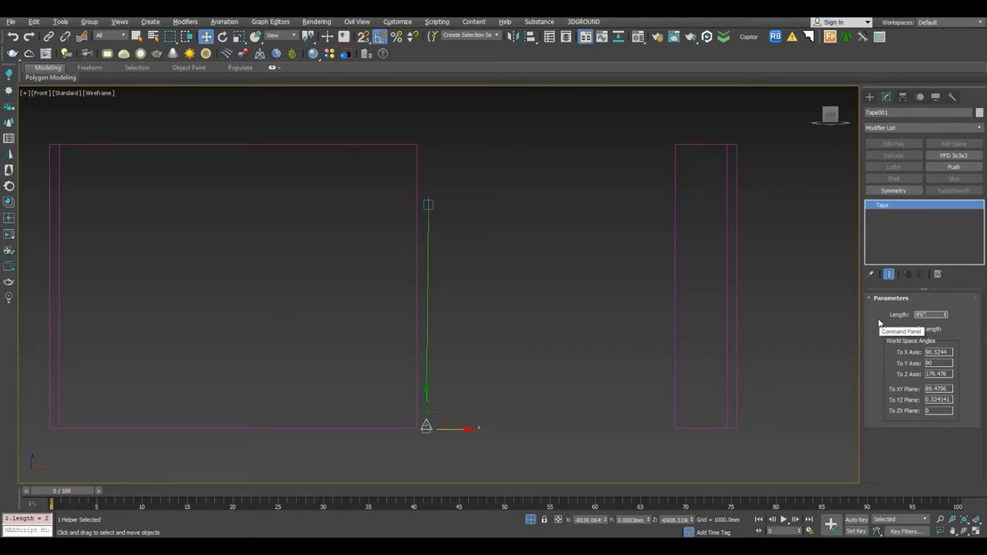
middle_drag(466, 242, 501, 255)
click(466, 217)
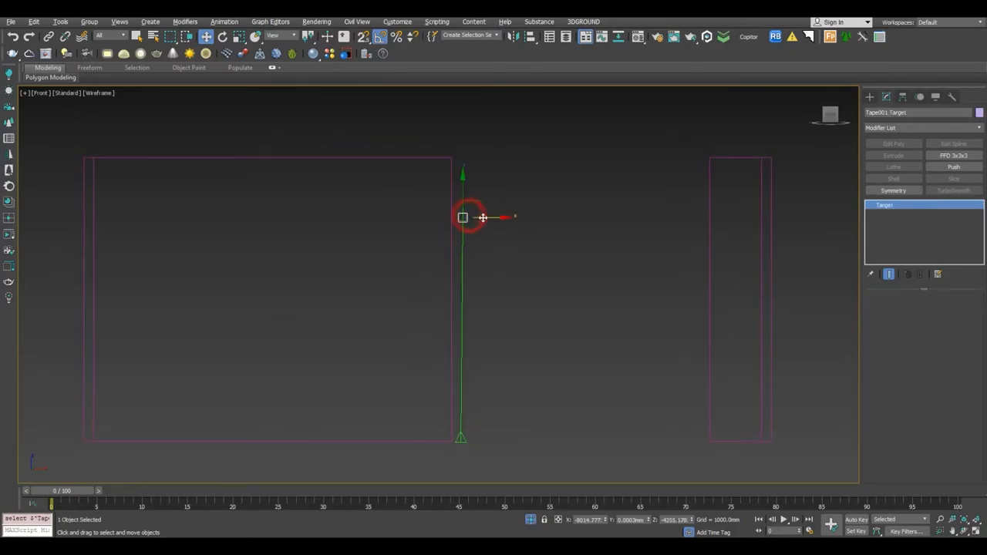
click(501, 275)
Add a Slice modifier to the walls and move its slice plane up to the top of the tape helper.
click(451, 199)
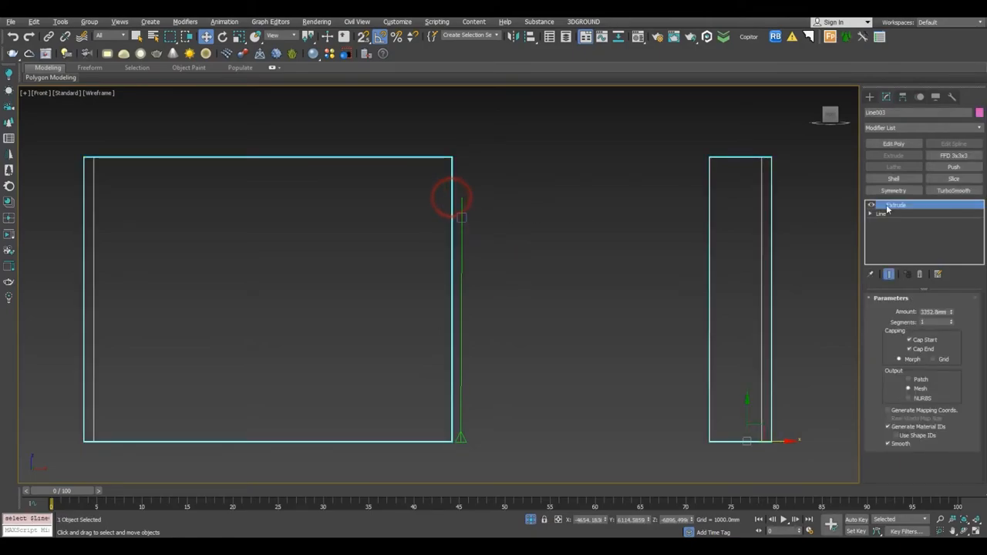
click(953, 179)
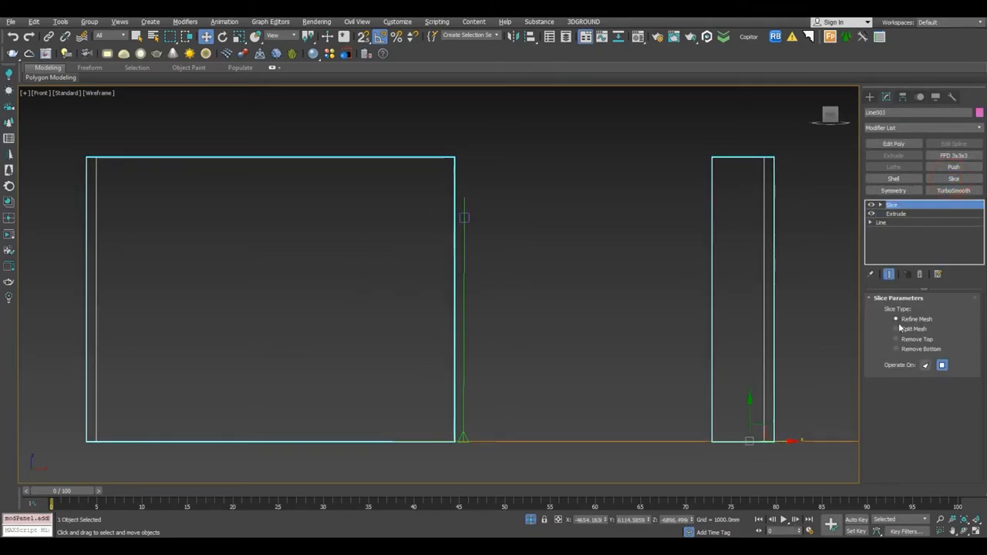
click(881, 204)
click(902, 214)
drag(749, 440, 618, 197)
scroll(534, 208, up, 4)
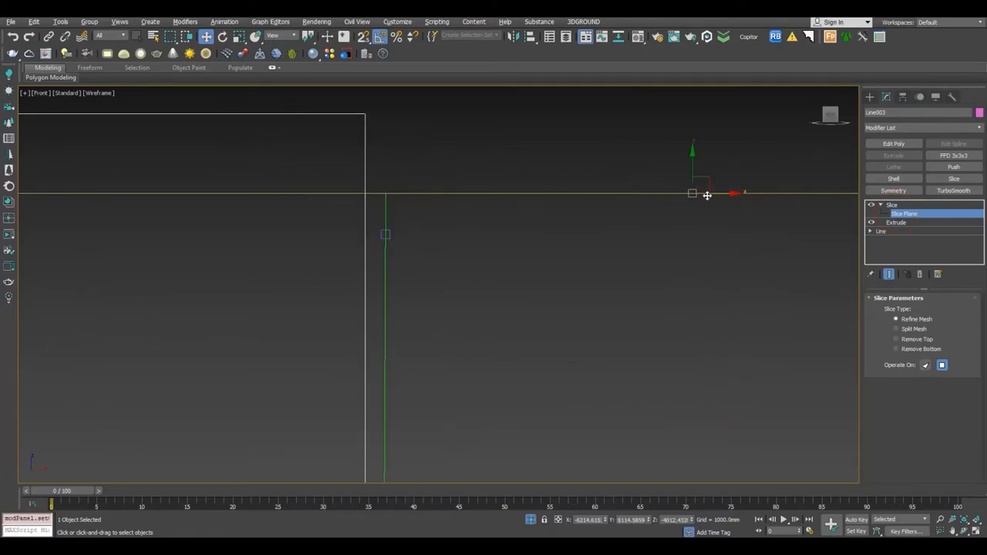
drag(696, 193, 696, 194)
Show the walls in perspective with edged faces and add an Edit Poly modifier at polygon level.
scroll(652, 249, down, 5)
key(p)
scroll(649, 295, down, 5)
alt+middle_drag(605, 294, 578, 321)
key(F4)
scroll(678, 250, up, 3)
alt+middle_drag(679, 250, 609, 271)
click(888, 141)
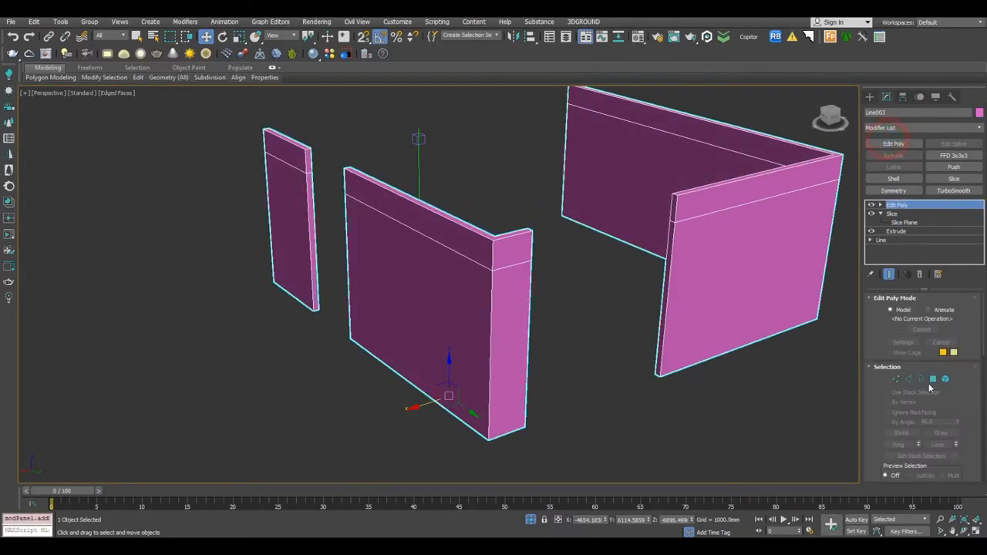
click(931, 379)
Bridge the two upper end polygons across the rear wall opening.
scroll(673, 204, up, 3)
click(669, 209)
alt+middle_drag(669, 209, 483, 176)
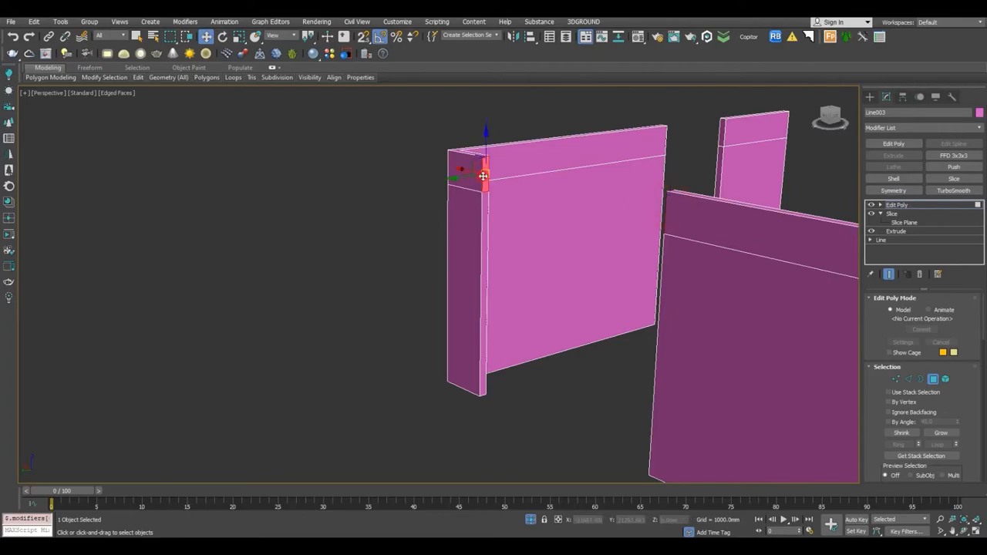
scroll(969, 411, down, 5)
click(895, 440)
Bridge the facing upper end polygons across the gap between the two side wall pieces.
alt+middle_drag(494, 247, 377, 275)
scroll(564, 195, up, 3)
click(564, 196)
alt+middle_drag(565, 196, 505, 168)
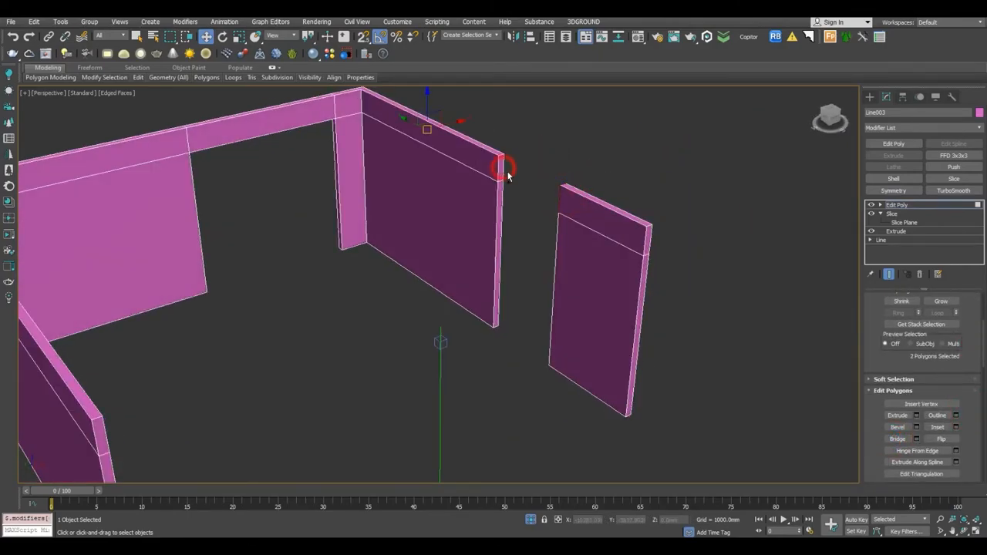
alt+middle_drag(559, 202, 604, 190)
scroll(597, 183, up, 3)
ctrl+click(580, 132)
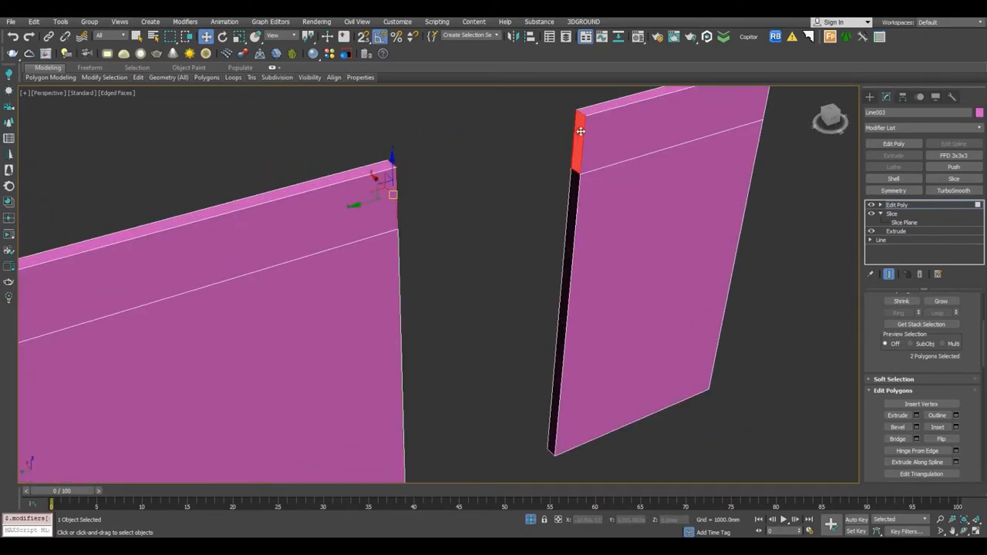
click(898, 438)
Leave polygon level, delete the tape helper and end isolation.
scroll(494, 254, down, 5)
alt+middle_drag(493, 255, 525, 216)
key(4)
alt+middle_drag(567, 321, 582, 390)
click(594, 414)
key(Delete)
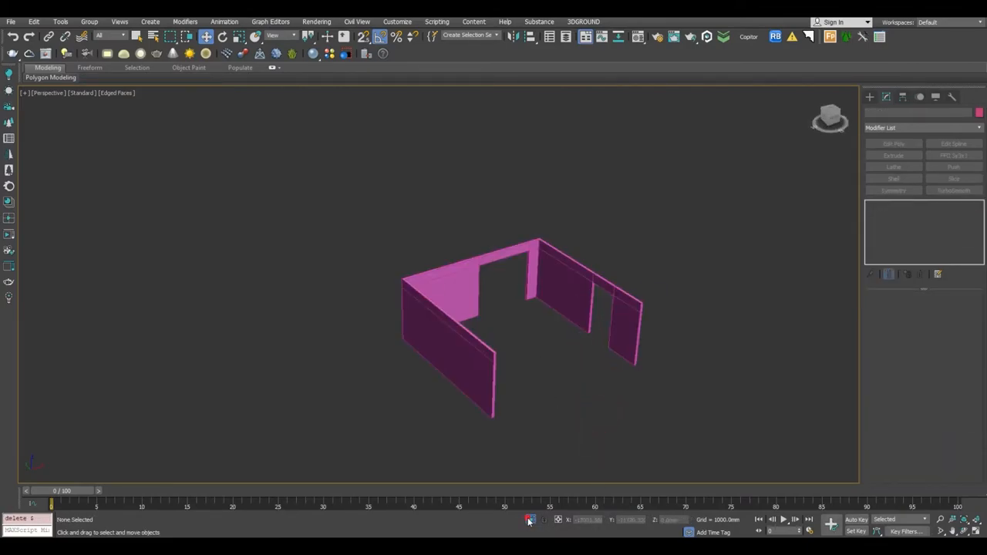
click(529, 522)
Add a Shell modifier to the entrance wall plane, setting the outer amount to zero and thickening it through the inner amount.
alt+middle_drag(529, 249, 626, 277)
scroll(489, 244, up, 4)
scroll(309, 170, up, 4)
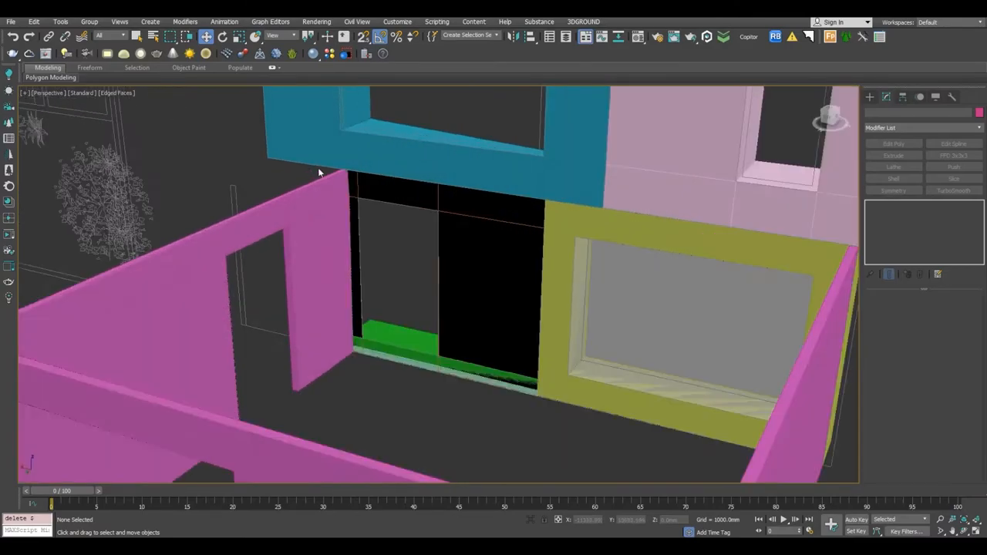
scroll(313, 170, up, 3)
click(427, 192)
alt+middle_drag(428, 194, 435, 240)
click(892, 178)
alt+middle_drag(602, 272, 493, 261)
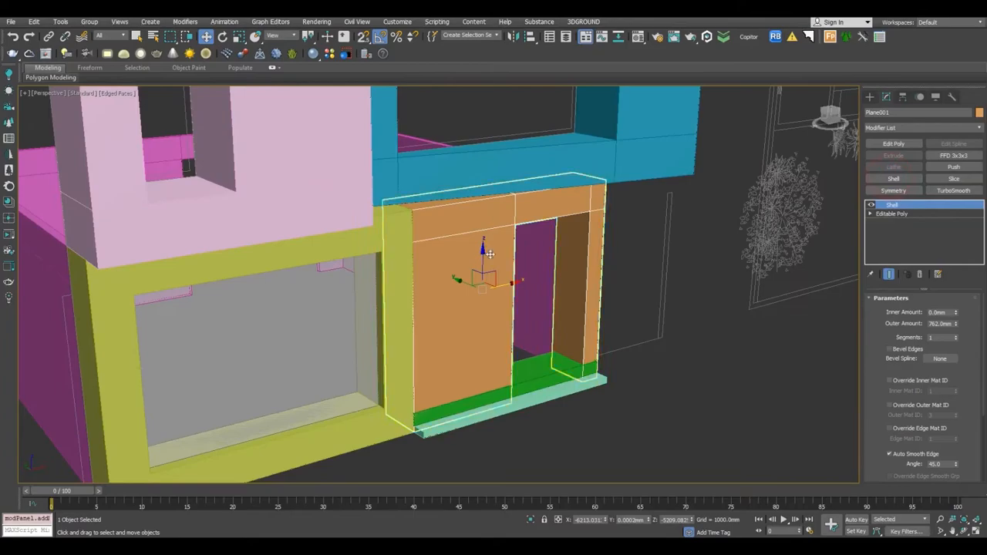
right_click(958, 324)
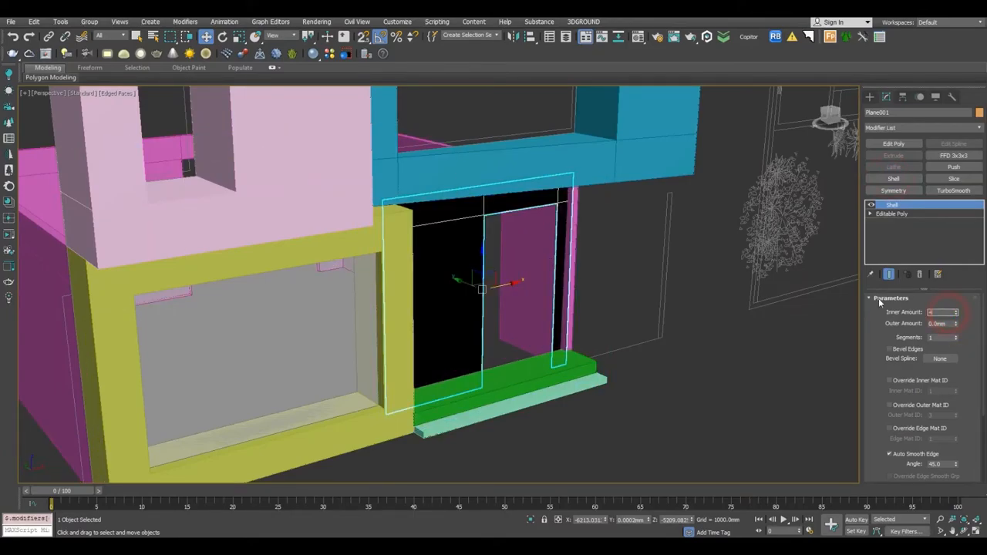
key(Return)
Add an Edit Poly modifier to the ground-floor walls and pull the side wall's front end polygons back to the entrance wall.
alt+middle_drag(669, 246, 651, 271)
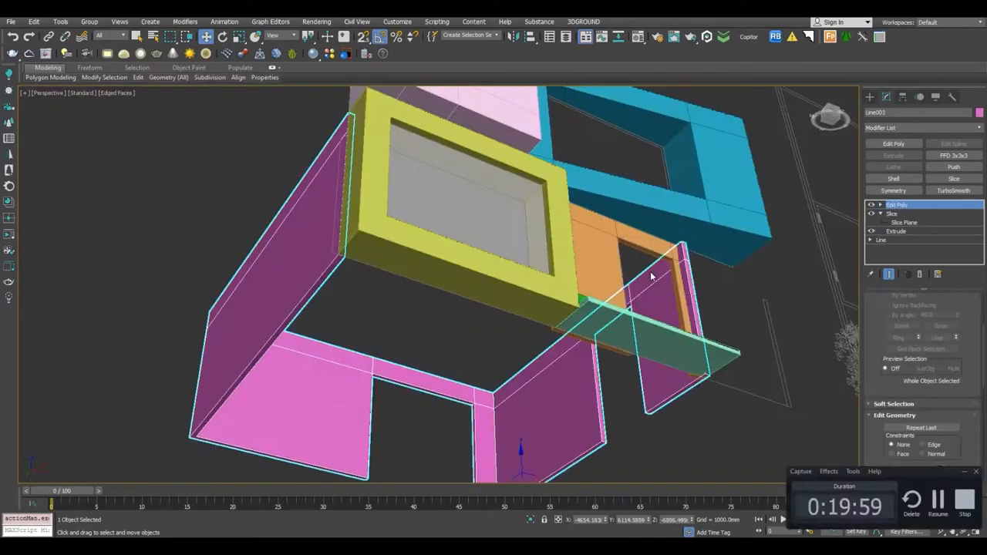
scroll(650, 272, up, 6)
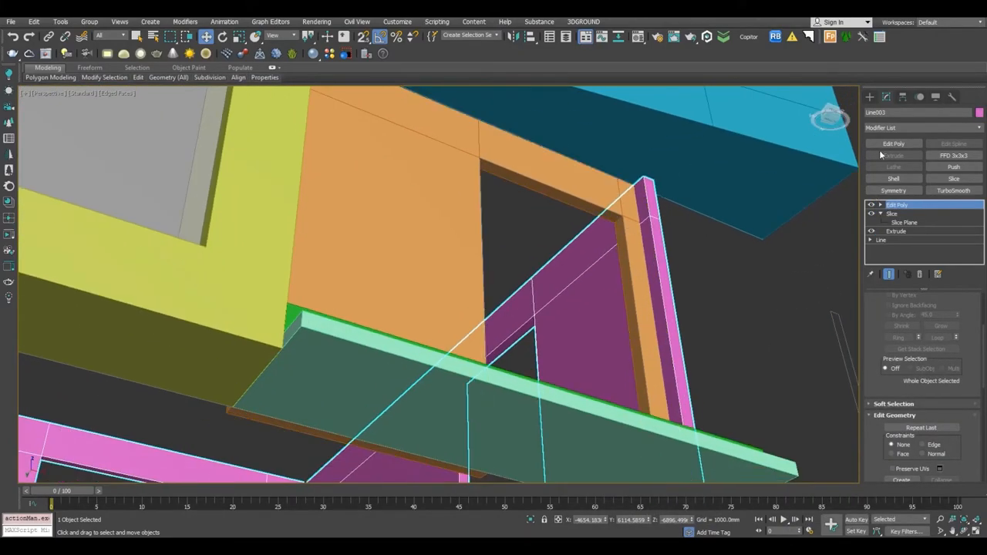
click(933, 377)
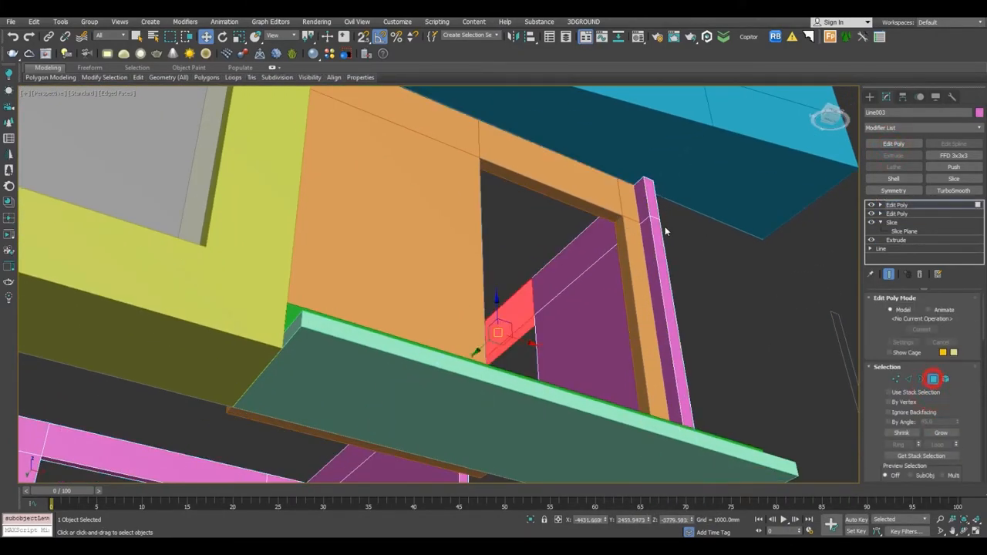
click(652, 203)
scroll(660, 232, down, 3)
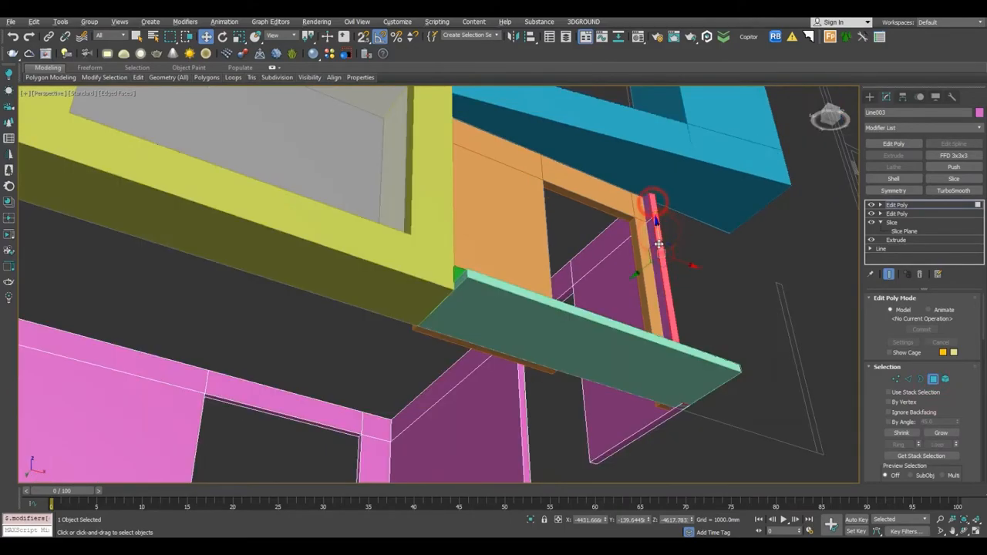
key(alt+q)
click(531, 520)
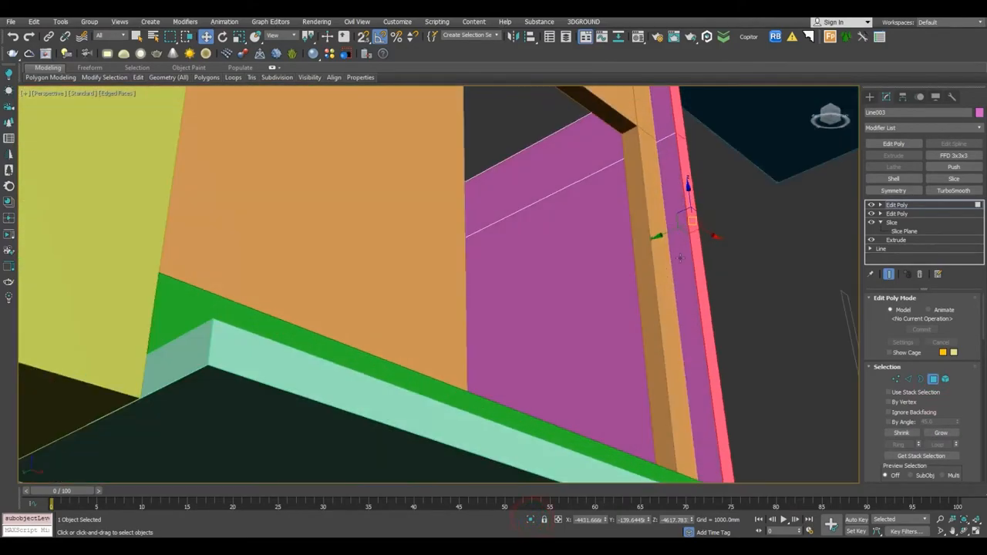
drag(623, 291, 610, 292)
scroll(609, 291, down, 2)
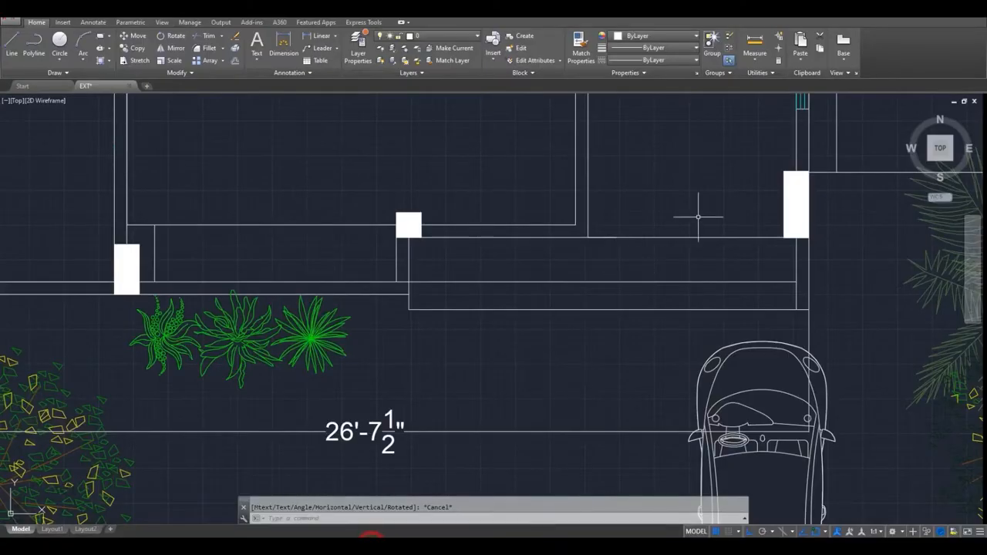
Switch to the EXT drawing in AutoCAD and measure the depth from the entrance column to the porch's front edge with a linear dimension.
middle_drag(696, 214, 509, 188)
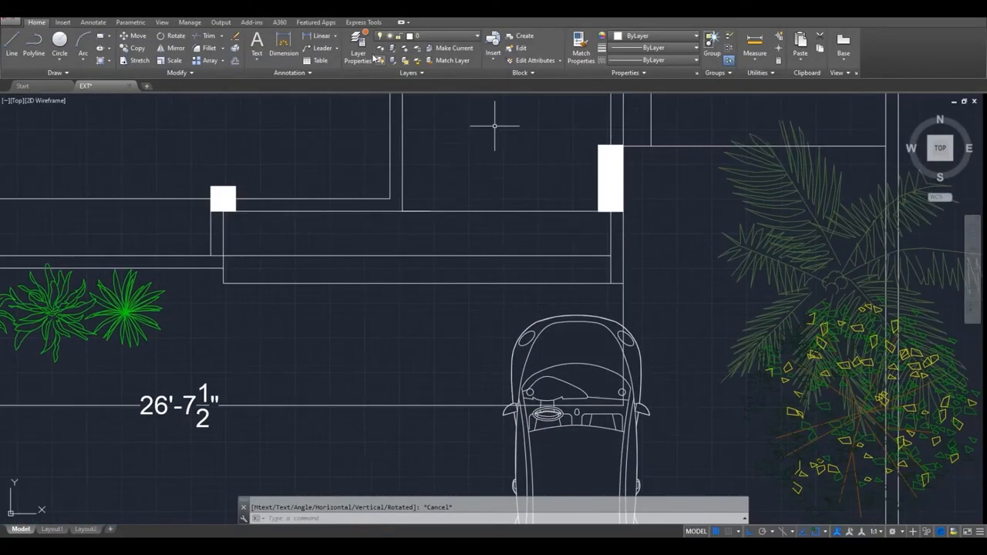
click(320, 36)
scroll(609, 212, up, 3)
click(612, 192)
click(612, 307)
key(Escape)
click(338, 502)
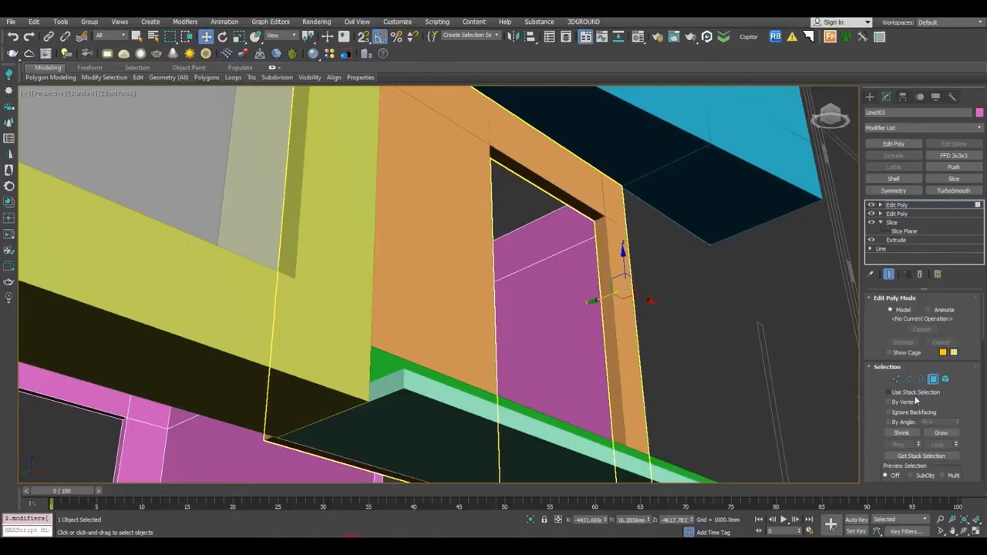
Extrude the selected side wall end polygons by 2'2" and leave sub-object editing.
scroll(881, 432, down, 5)
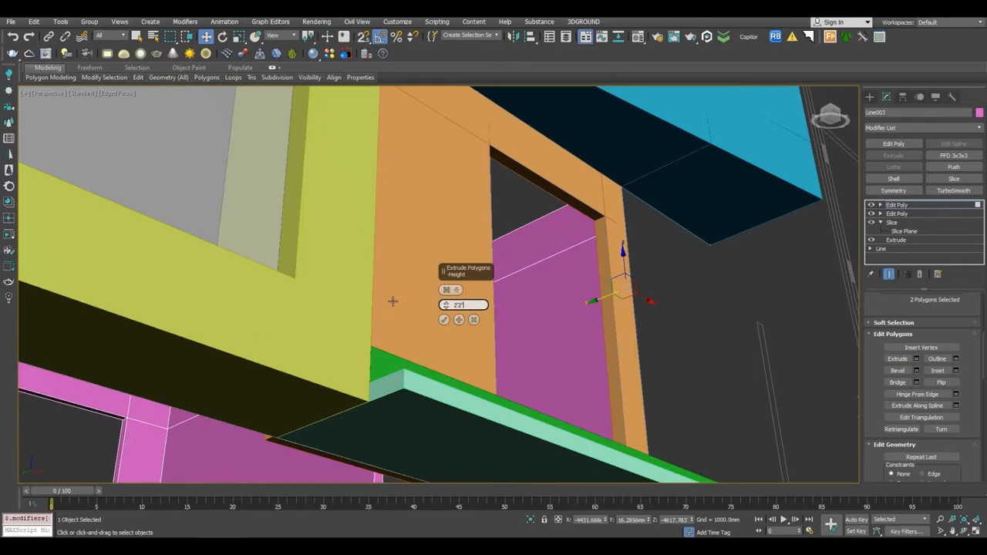
key(Return)
click(443, 321)
scroll(444, 321, down, 2)
alt+middle_drag(444, 321, 526, 296)
key(1)
scroll(561, 289, down, 4)
key(1)
Examine how the extended side wall meets the front facade from several angles.
key(ctrl+s)
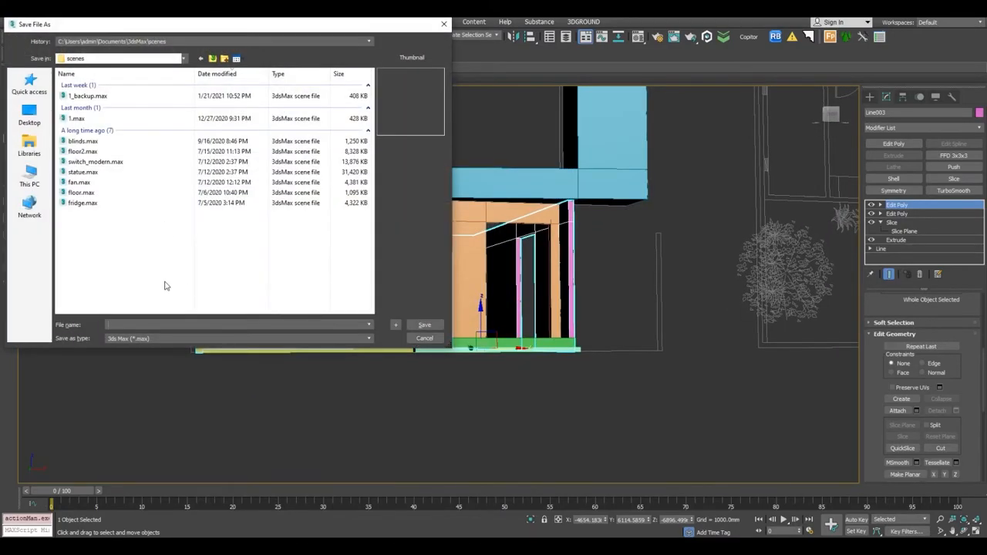
key(Escape)
click(663, 299)
mouse_move(663, 300)
alt+middle_down()
mouse_move(676, 279)
mouse_move(678, 293)
alt+middle_up()
click(619, 248)
scroll(629, 245, up, 4)
alt+middle_drag(631, 244, 564, 281)
click(644, 298)
scroll(643, 298, down, 4)
middle_drag(680, 324, 708, 338)
Select the ground-floor walls, isolate them and show them in the top view.
click(641, 283)
alt+middle_drag(641, 282, 660, 295)
key(alt+q)
alt+middle_drag(509, 308, 513, 337)
scroll(511, 335, down, 2)
key(t)
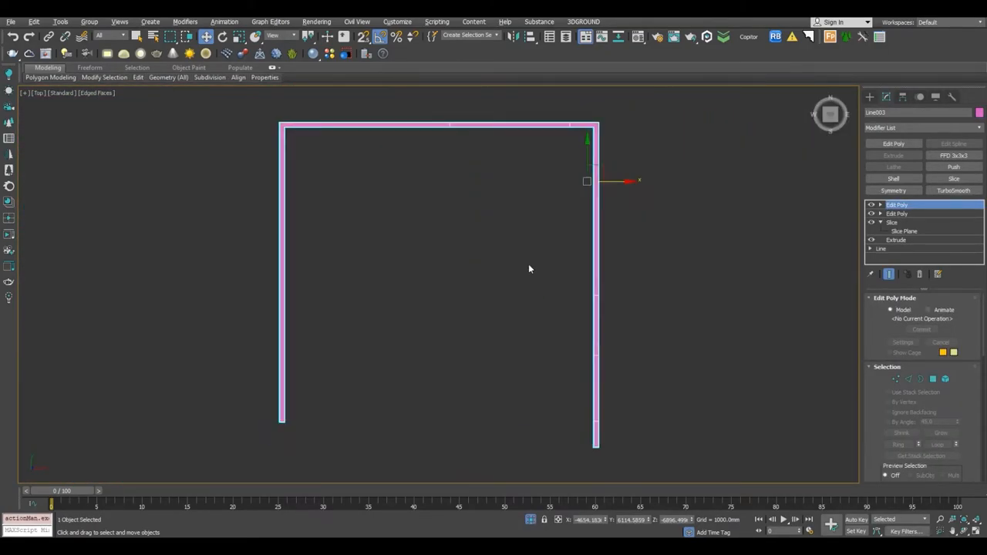
Draw a plane about 8264 mm long and 8115 mm wide over the outer outline of the walls.
click(679, 229)
click(873, 97)
click(870, 112)
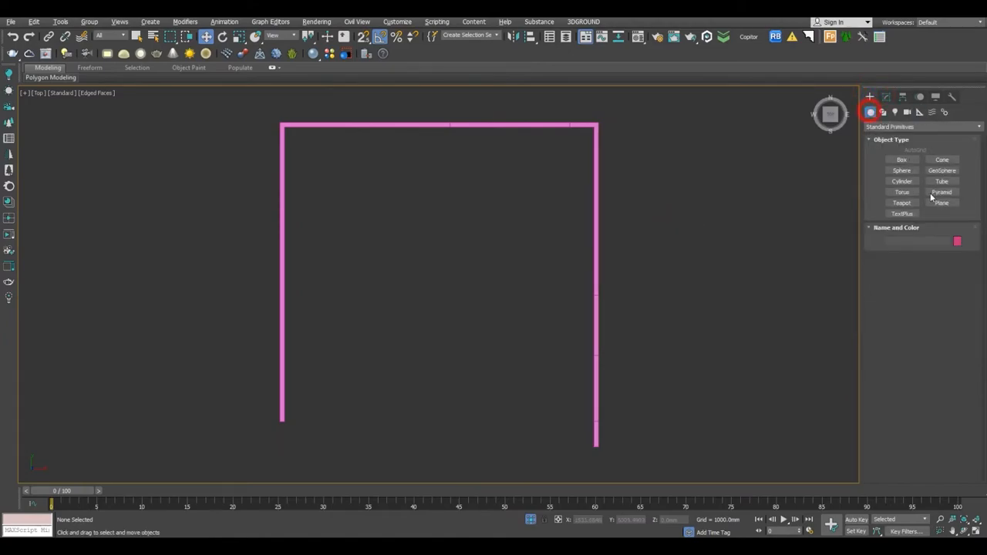
click(942, 203)
drag(270, 126, 599, 447)
right_click(635, 312)
Lower the plane in the front view to the top edge of the walls.
key(f)
scroll(695, 270, down, 5)
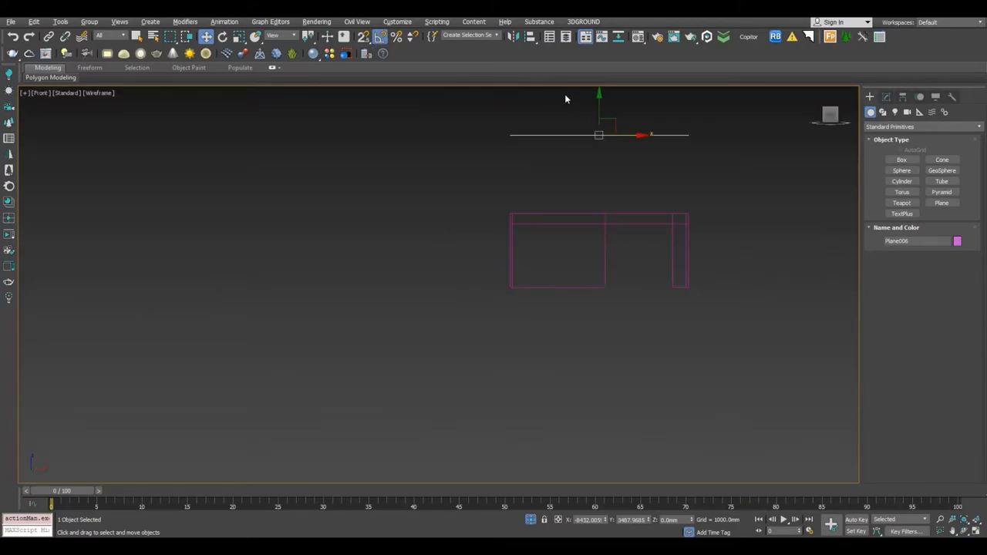
drag(612, 178, 600, 213)
scroll(599, 214, up, 4)
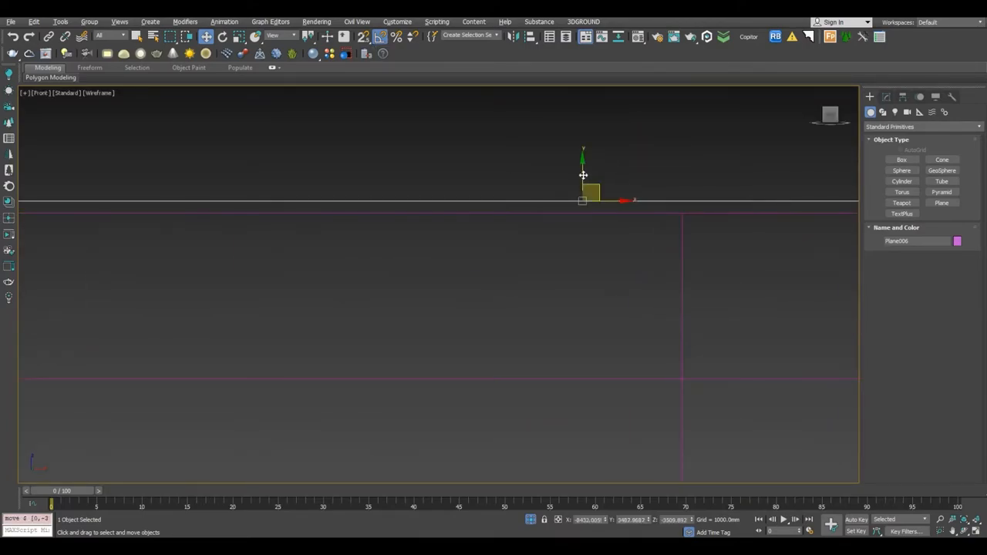
Add a Shell modifier to the roof plane with an inner amount of 101.6 mm.
click(886, 97)
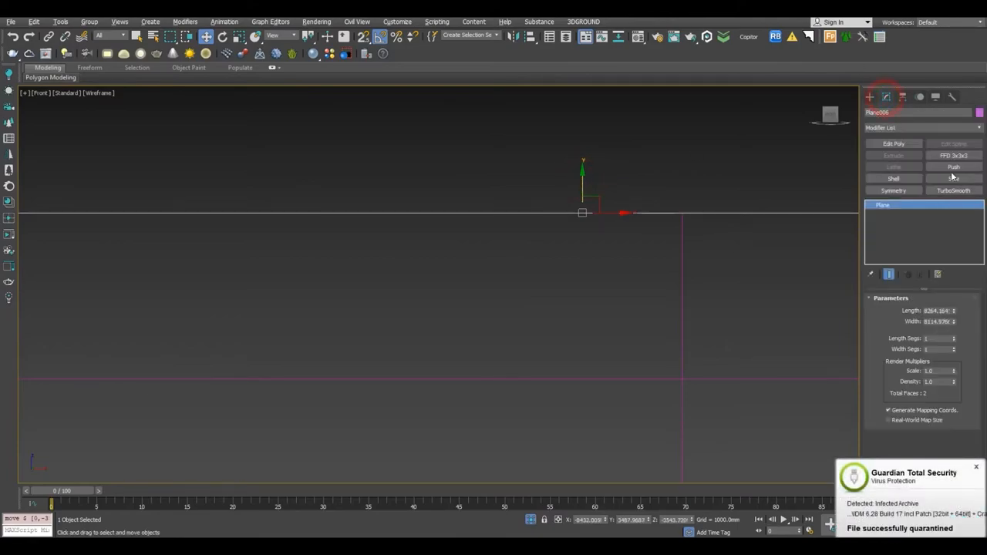
click(893, 179)
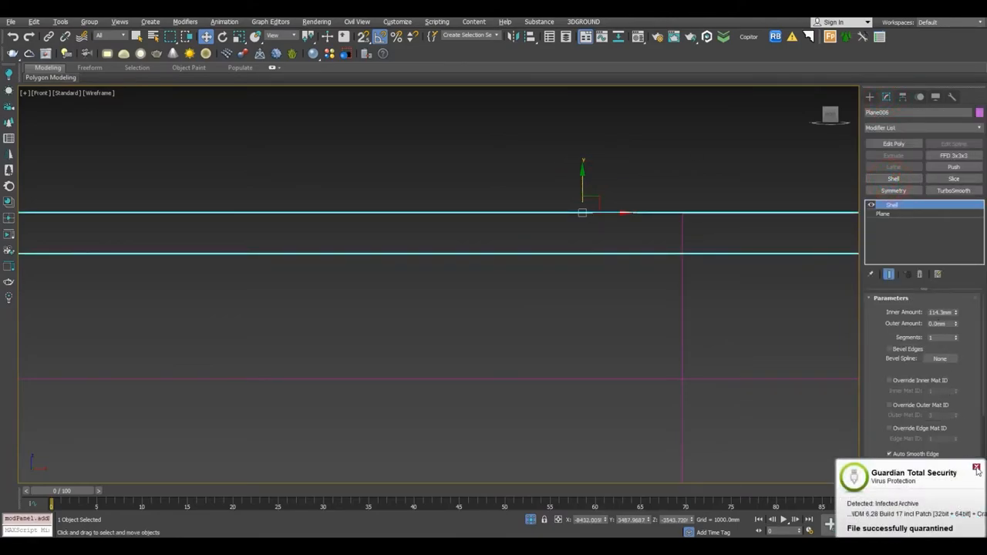
click(977, 468)
right_click(955, 313)
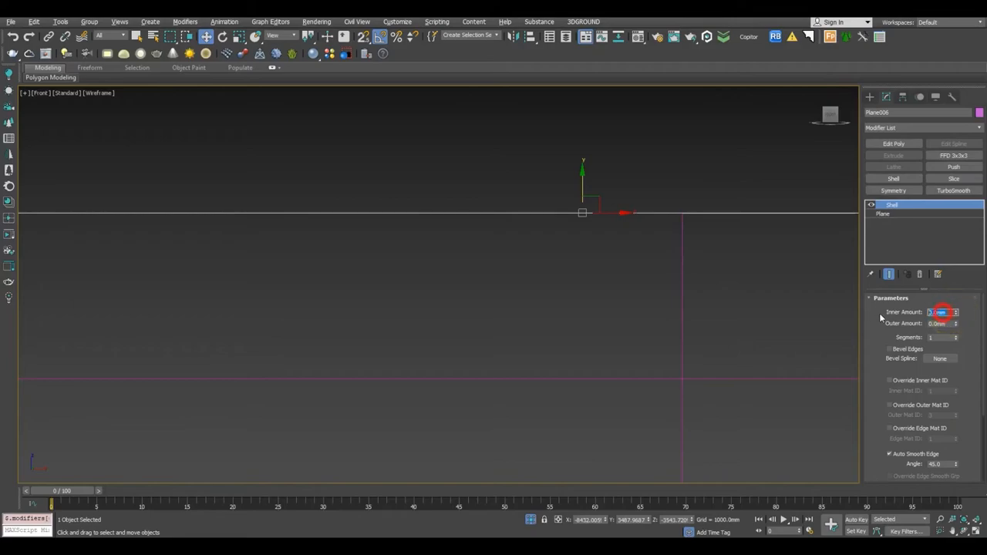
text(4)
key(Return)
scroll(547, 267, down, 6)
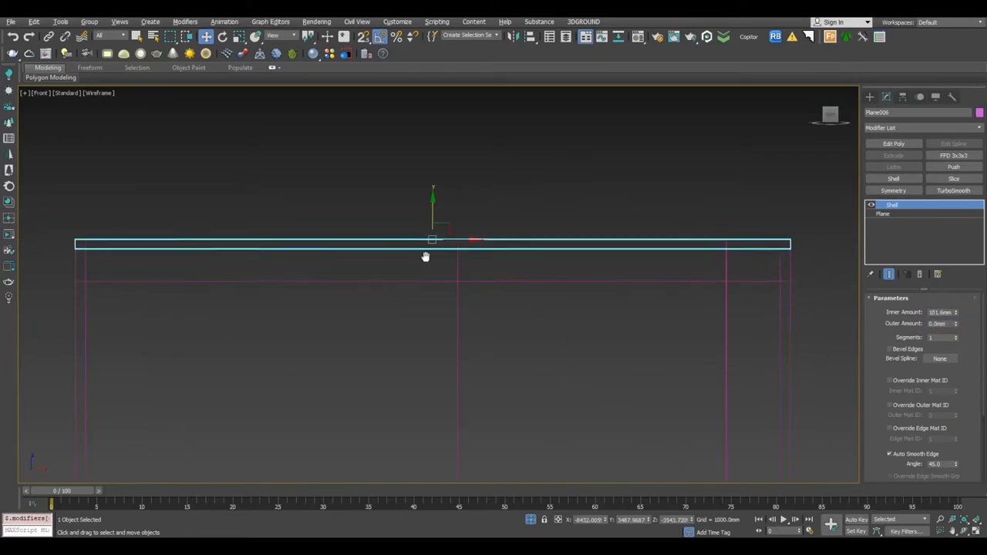
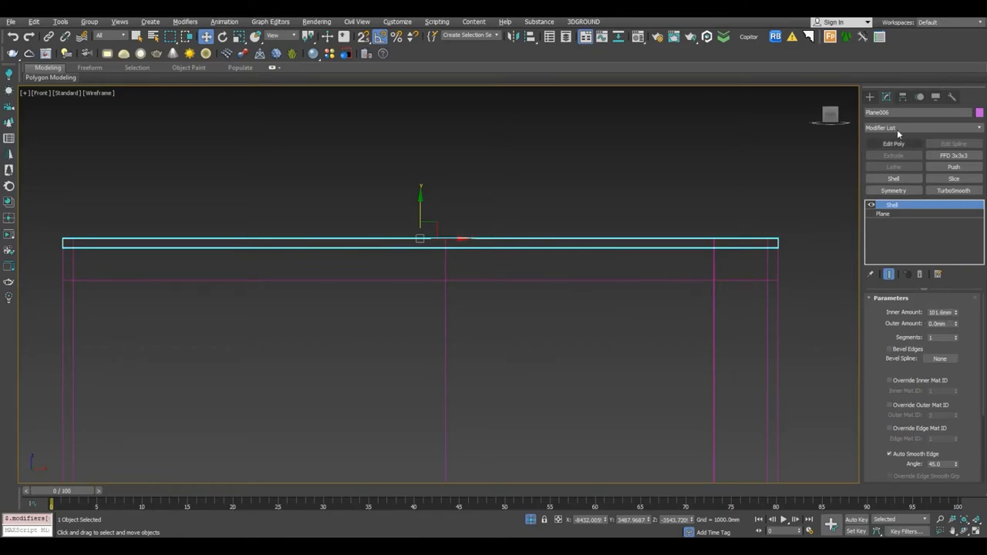
Set the roof slab's Shell inner amount to 152.4 mm.
drag(947, 206, 260, 529)
drag(401, 325, 399, 326)
right_click(954, 312)
text(152.4)
key(Return)
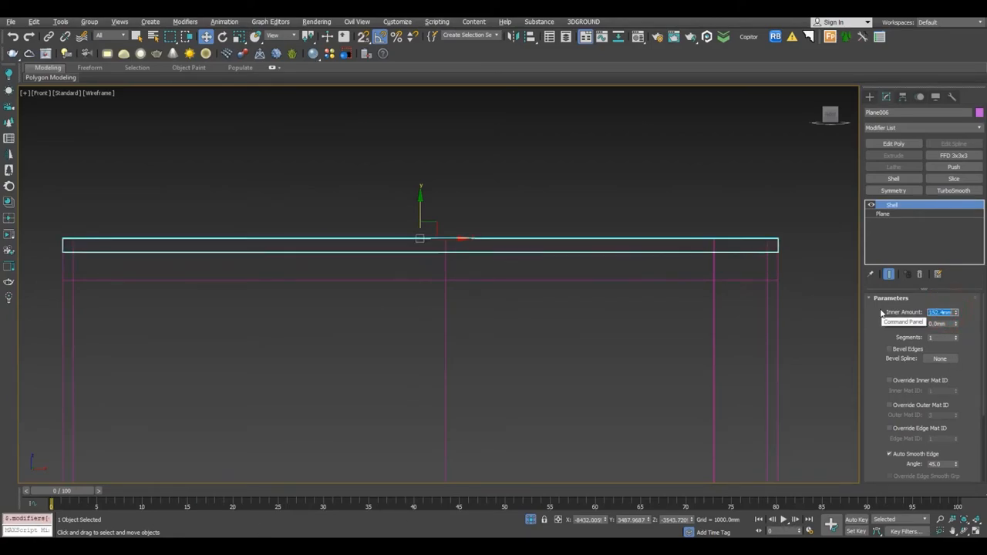
Check the slab against the walls in a shaded perspective view and delete the slab.
key(p)
middle_drag(151, 324, 238, 347)
scroll(147, 324, down, 5)
click(247, 400)
key(F3)
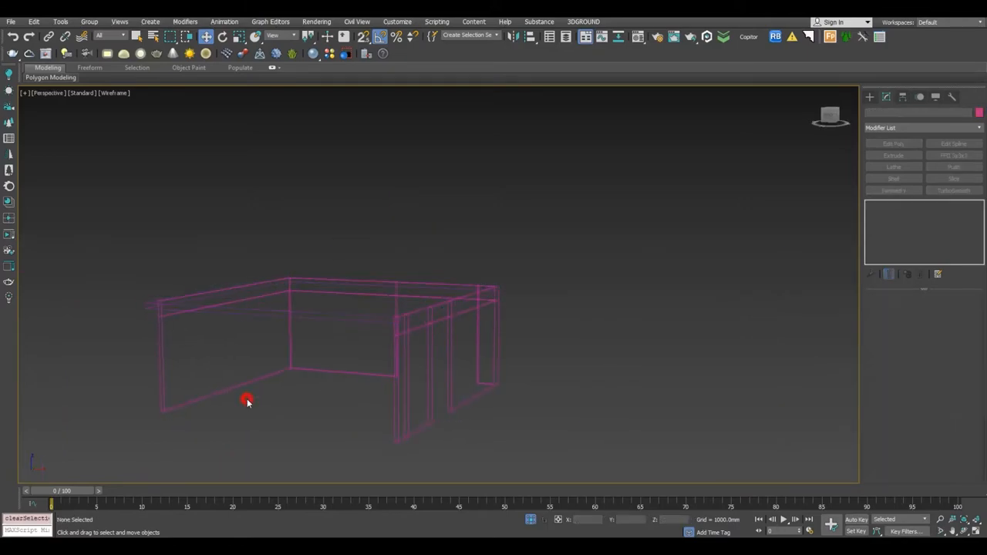
alt+middle_drag(355, 373, 474, 339)
scroll(540, 254, up, 5)
click(482, 264)
scroll(615, 258, up, 4)
key(t)
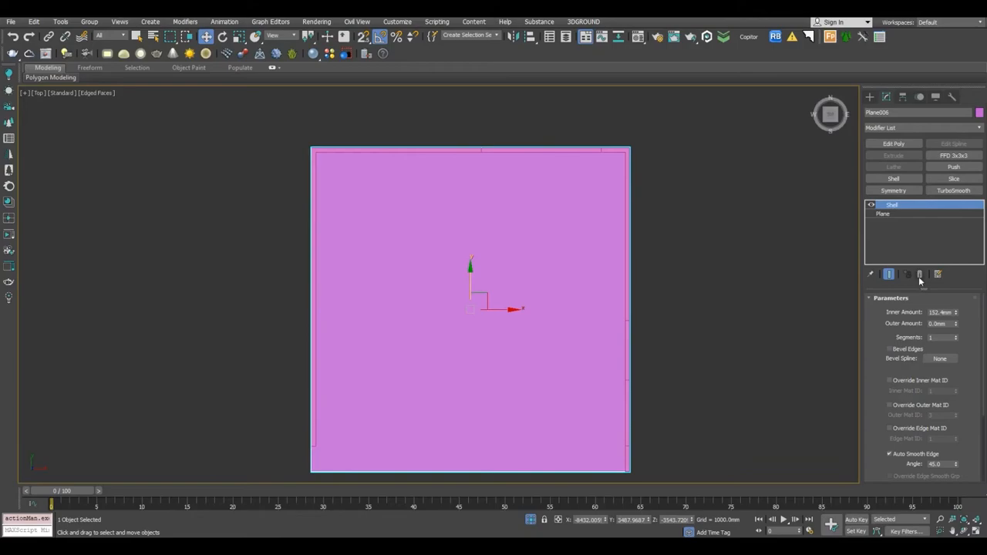
key(Delete)
Draw a snapped plane between the inner faces of the walls and give it a Shell with a 152.4 mm inner amount.
click(870, 96)
click(942, 202)
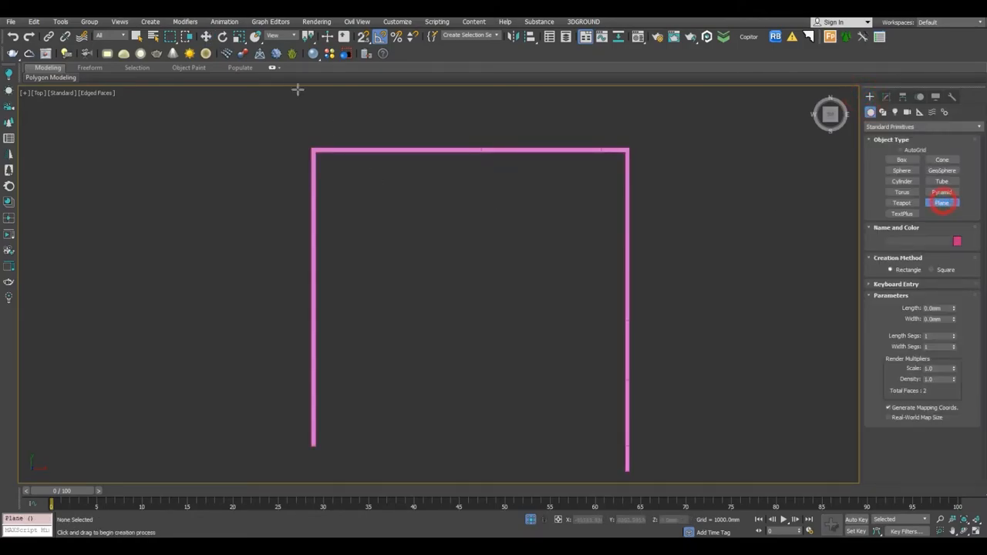
click(363, 36)
drag(296, 107, 606, 402)
right_click(678, 369)
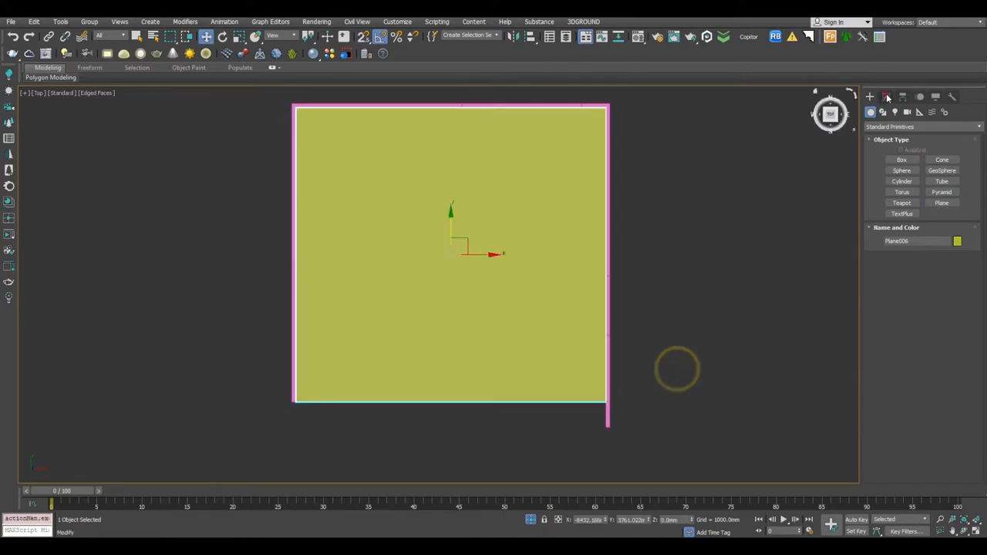
click(887, 97)
click(895, 179)
Move the slab vertically in the front view until its upper face aligns with the top of the walls.
key(f)
key(z)
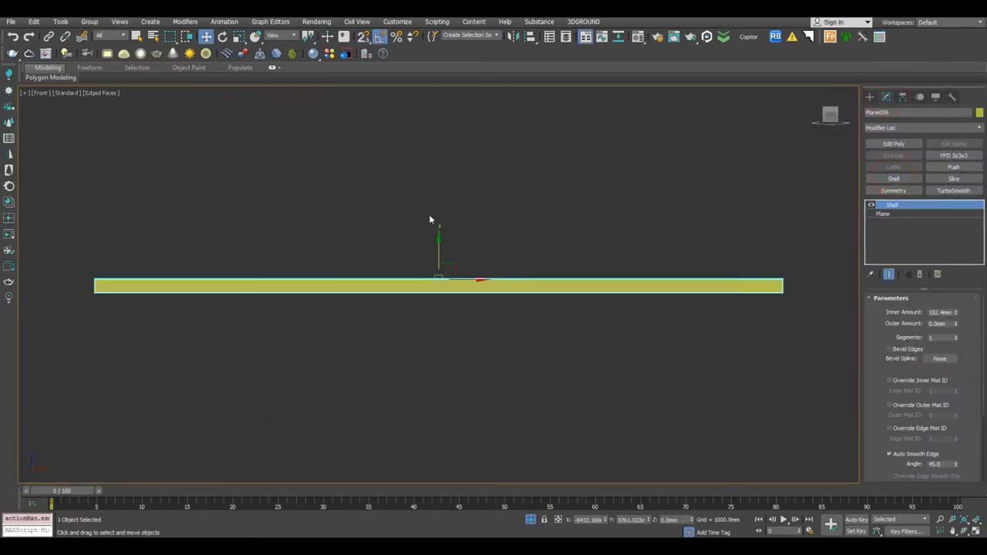
scroll(429, 232, down, 5)
middle_drag(419, 291, 472, 124)
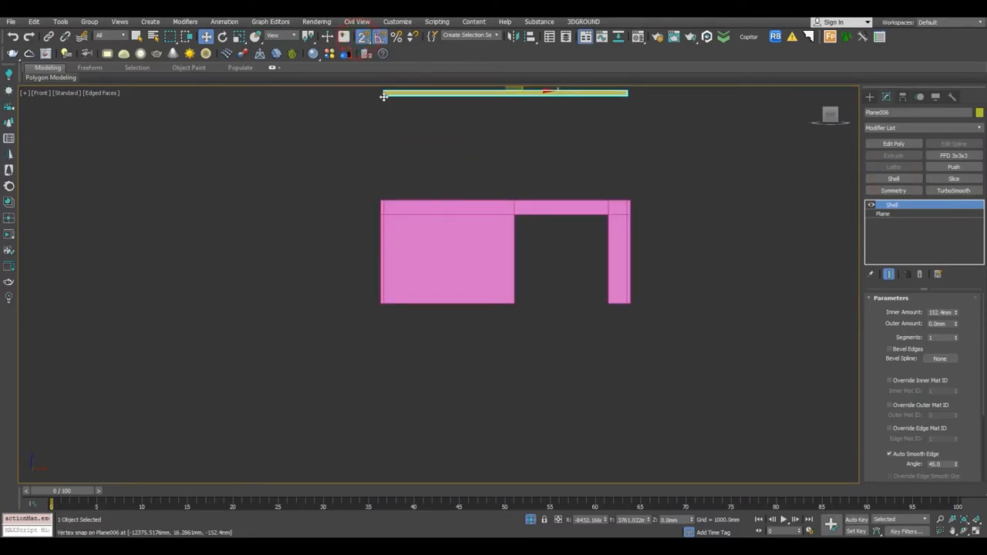
drag(383, 96, 382, 196)
scroll(382, 197, up, 5)
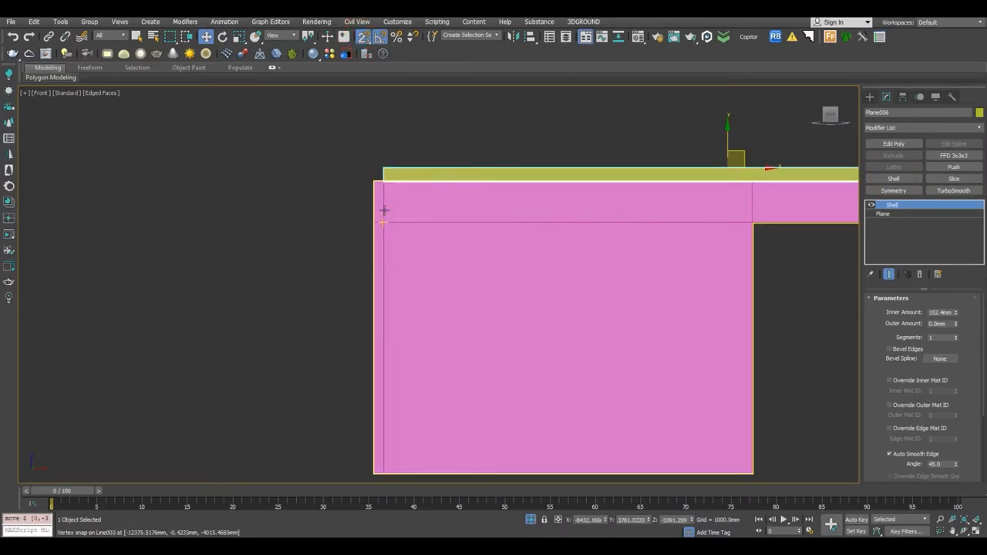
drag(729, 135, 738, 149)
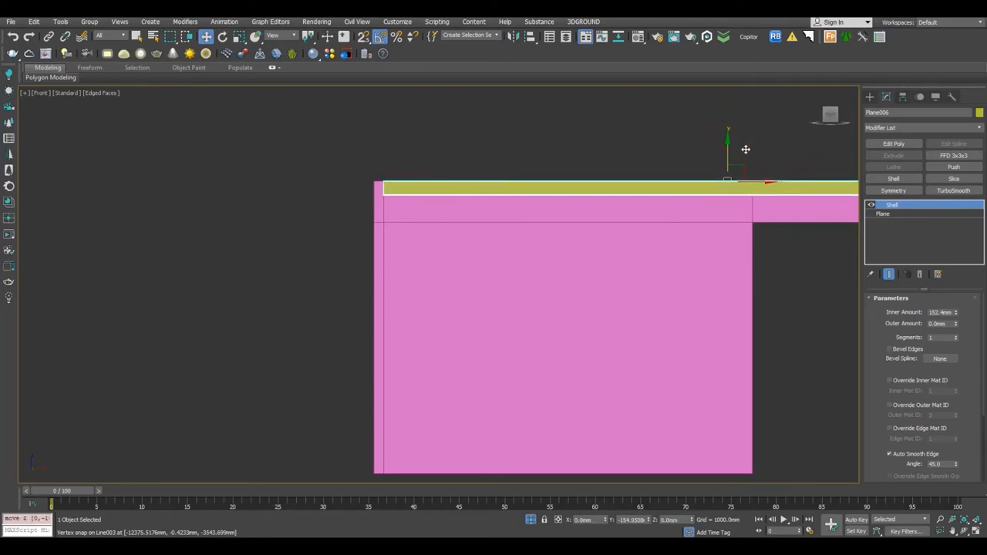
Fine-tune the slab's height to a Z position of -3545.005 mm, checking it at the wall corner.
key(p)
scroll(671, 188, up, 6)
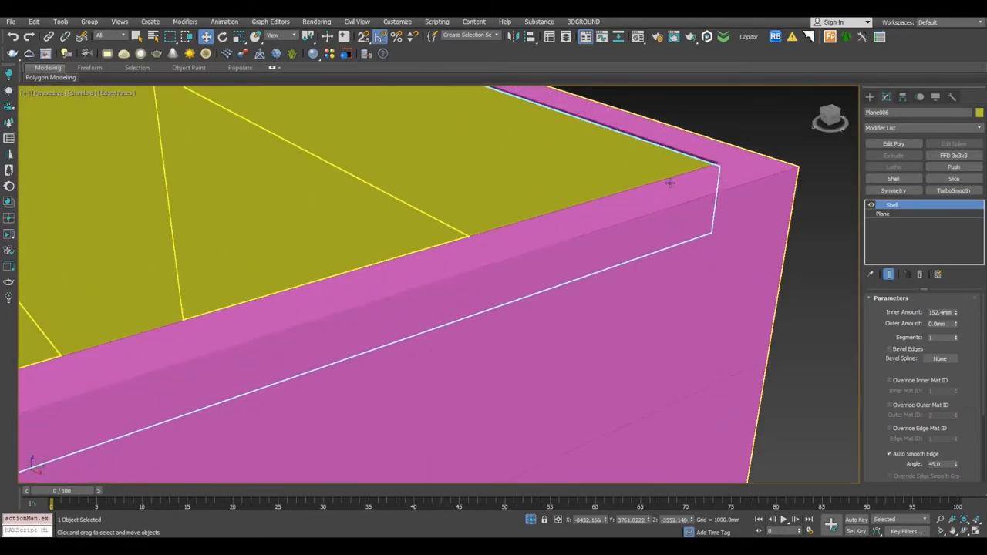
scroll(671, 188, up, 2)
click(691, 519)
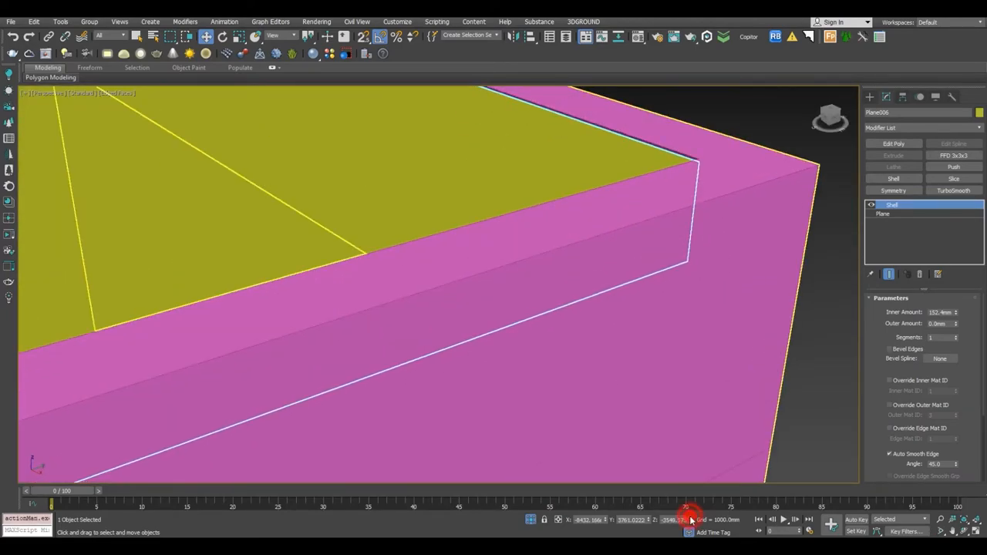
scroll(709, 285, down, 4)
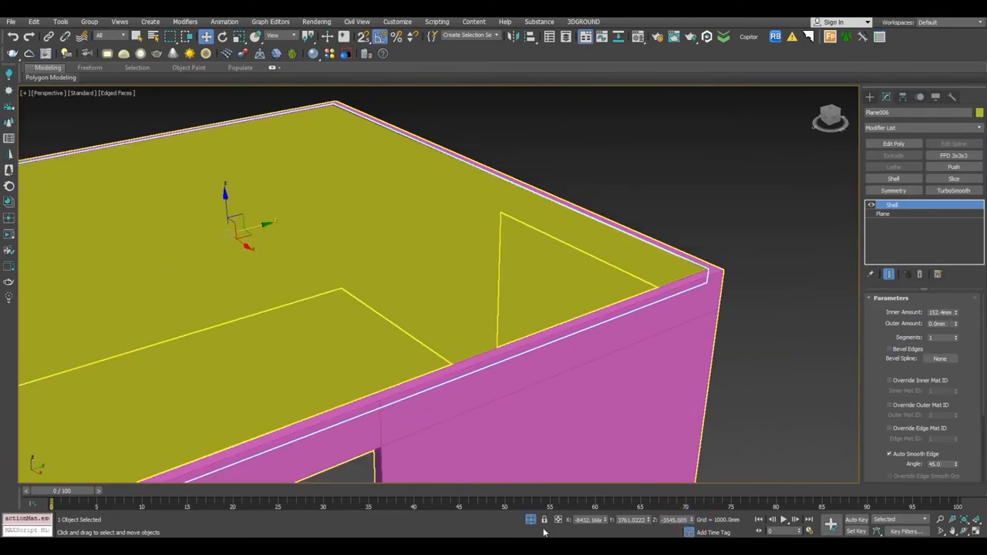
Exit isolation to bring back the whole house and check the slab from a lower perspective angle.
click(531, 519)
scroll(533, 275, down, 5)
alt+middle_drag(514, 347, 511, 298)
click(589, 242)
In the shaded left view, delete the leftover extruded pink wall volume standing above the upper facade.
click(518, 317)
key(f)
scroll(487, 307, down, 6)
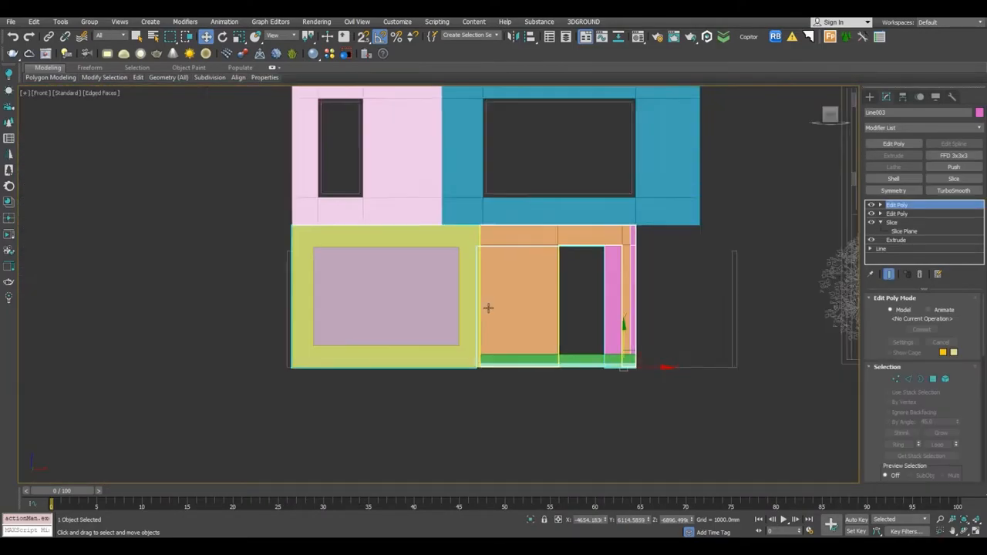
key(l)
scroll(487, 306, down, 6)
scroll(476, 258, down, 3)
middle_drag(475, 296, 475, 335)
key(F3)
scroll(621, 132, down, 3)
middle_drag(615, 155, 532, 286)
drag(647, 217, 289, 145)
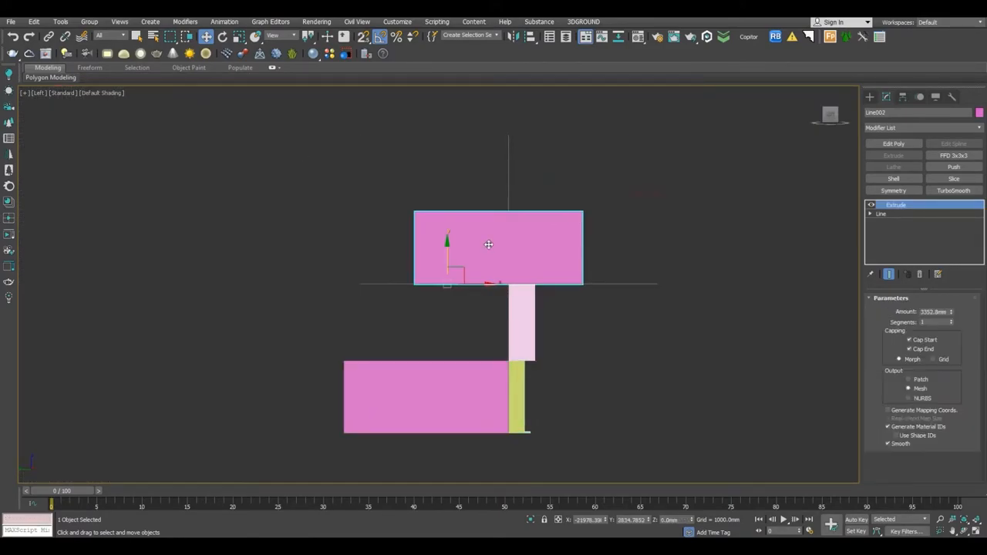
key(Delete)
Copy the ground-floor walls straight up to form the upper-storey walls behind the facade.
middle_drag(479, 330, 506, 225)
click(484, 274)
scroll(485, 273, up, 2)
shift+drag(376, 322, 388, 211)
click(496, 321)
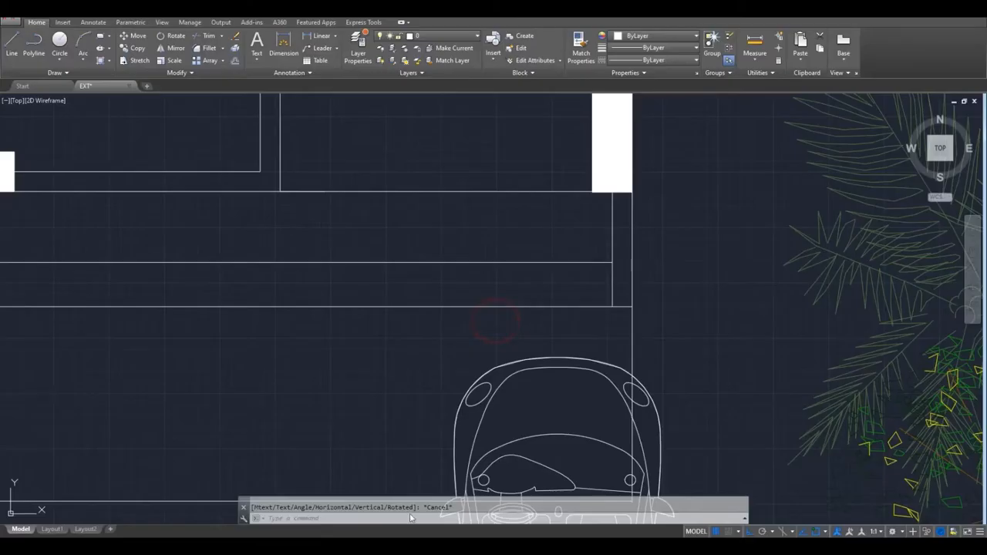
Switch to AutoCAD and dimension the upper storey's height at the outer edge of the front elevation.
scroll(679, 251, down, 5)
scroll(467, 269, up, 8)
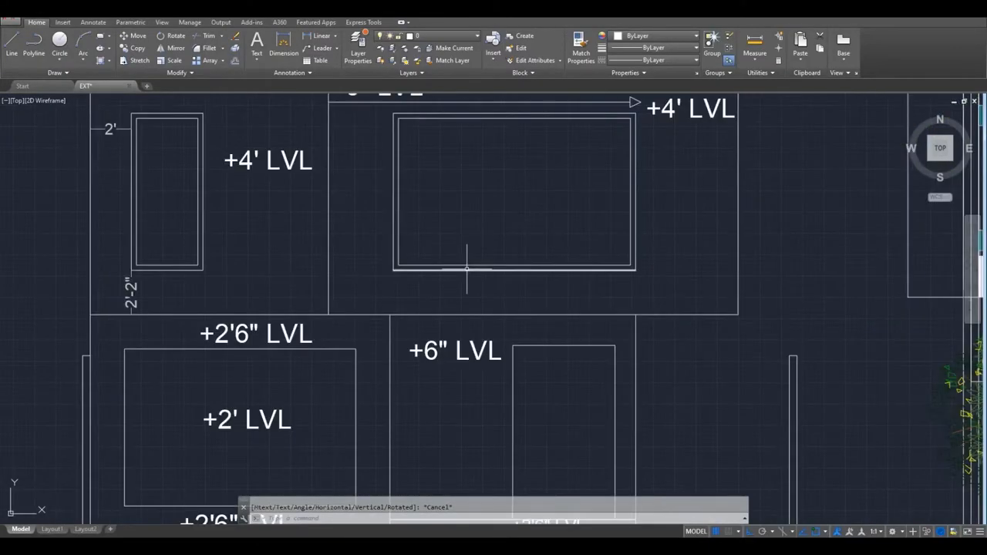
middle_drag(449, 143, 383, 214)
click(316, 36)
click(674, 384)
click(675, 140)
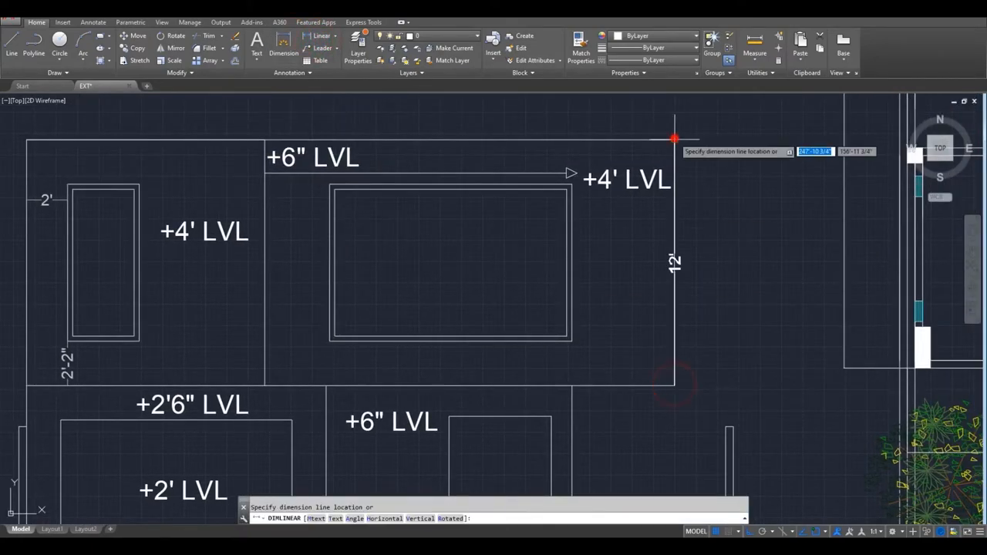
click(705, 148)
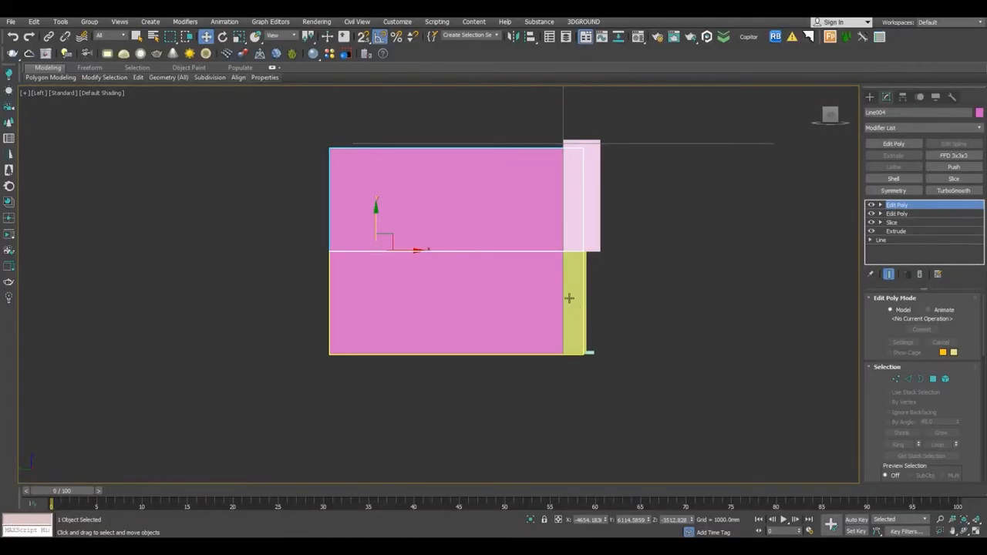
Back in 3ds Max, fine-tune the copied walls onto the lower walls at a Z position of -3542.585 mm.
scroll(447, 266, up, 6)
drag(265, 254, 282, 276)
key(p)
scroll(284, 276, down, 4)
alt+middle_drag(283, 276, 328, 231)
click(620, 170)
Copy the floor slab up to the top of the upper-storey walls to serve as the roof slab.
alt+middle_drag(614, 172, 523, 269)
click(463, 304)
shift+drag(479, 306, 476, 245)
click(489, 319)
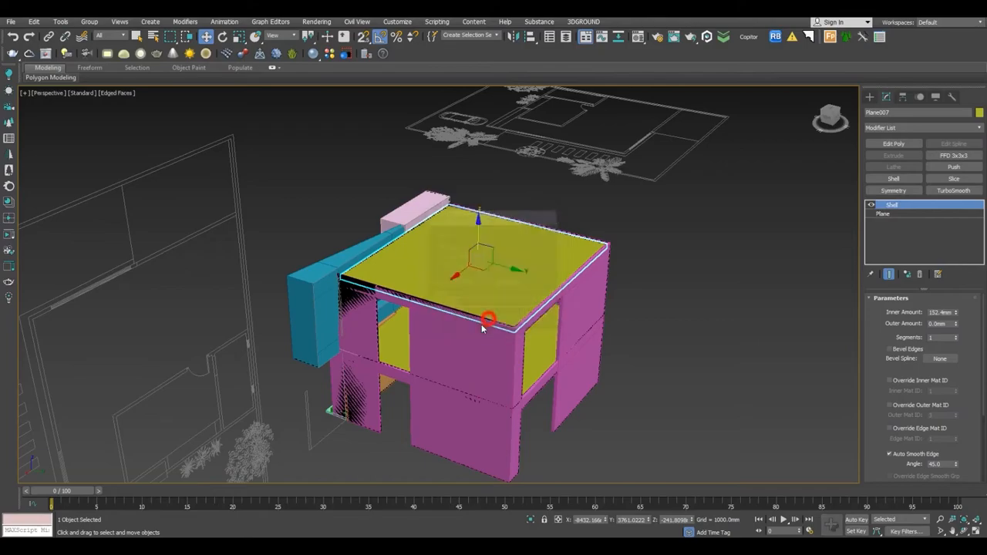
Isolate the roof slab with the upper walls and raise it flush with the wall tops, at about Z -190.44 mm.
ctrl+click(482, 324)
key(alt+q)
key(f)
alt+drag(495, 324, 386, 283)
scroll(446, 126, up, 5)
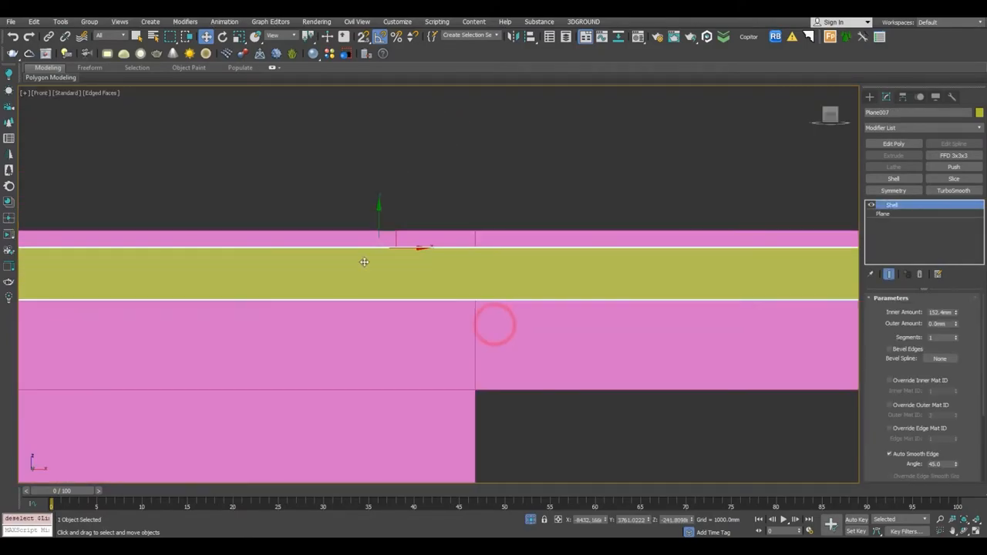
scroll(330, 297, up, 5)
drag(468, 128, 457, 80)
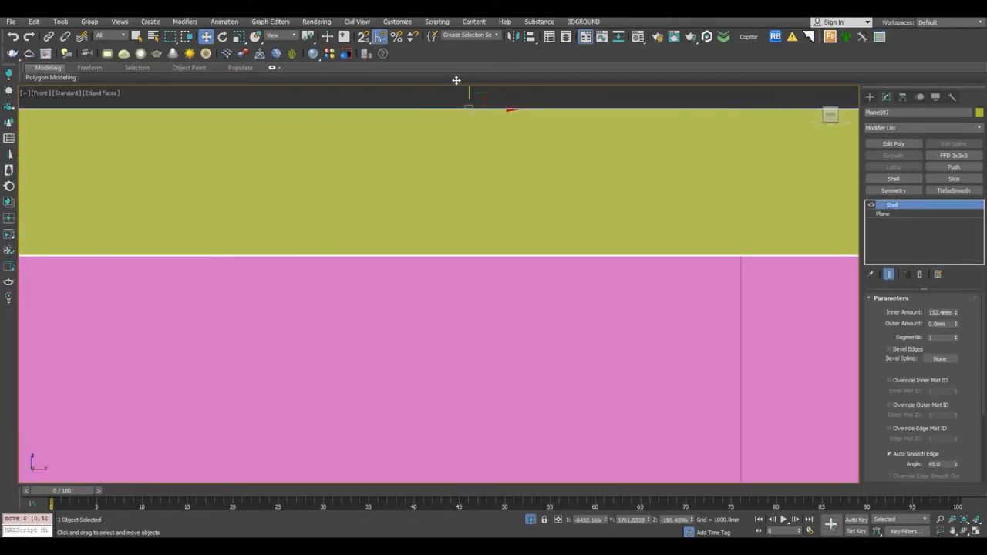
key(p)
scroll(521, 146, down, 4)
click(530, 520)
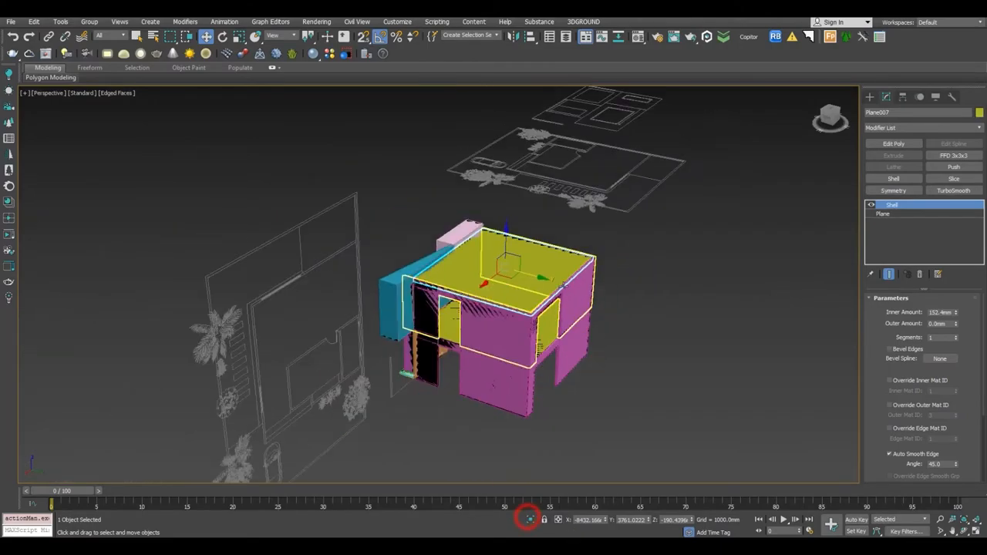
Isolate the upper walls, roof slab and blue facade block together in the top view.
click(646, 256)
alt+middle_drag(646, 255, 405, 369)
scroll(417, 336, up, 3)
key(ctrl+z)
middle_drag(470, 264, 480, 307)
scroll(518, 356, up, 3)
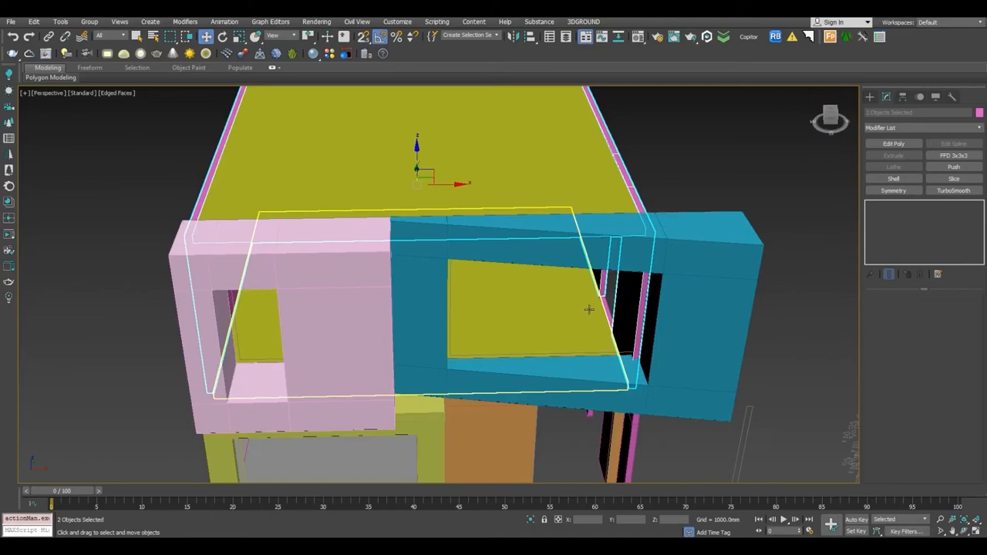
scroll(591, 306, down, 3)
click(609, 219)
alt+middle_drag(608, 218, 653, 261)
scroll(653, 261, up, 3)
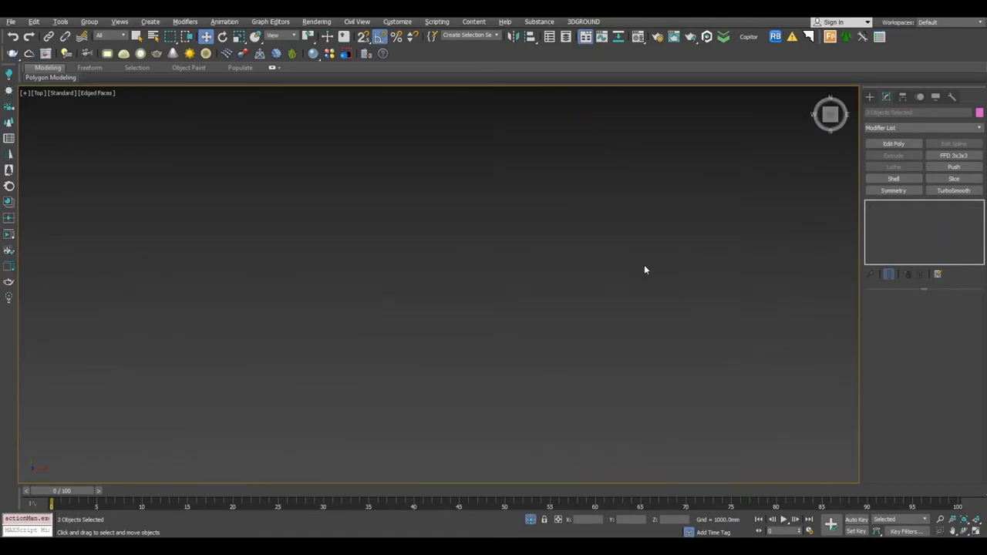
key(z)
Turn off the upper walls' topmost Edit Poly and add a new Edit Poly at vertex level.
click(597, 269)
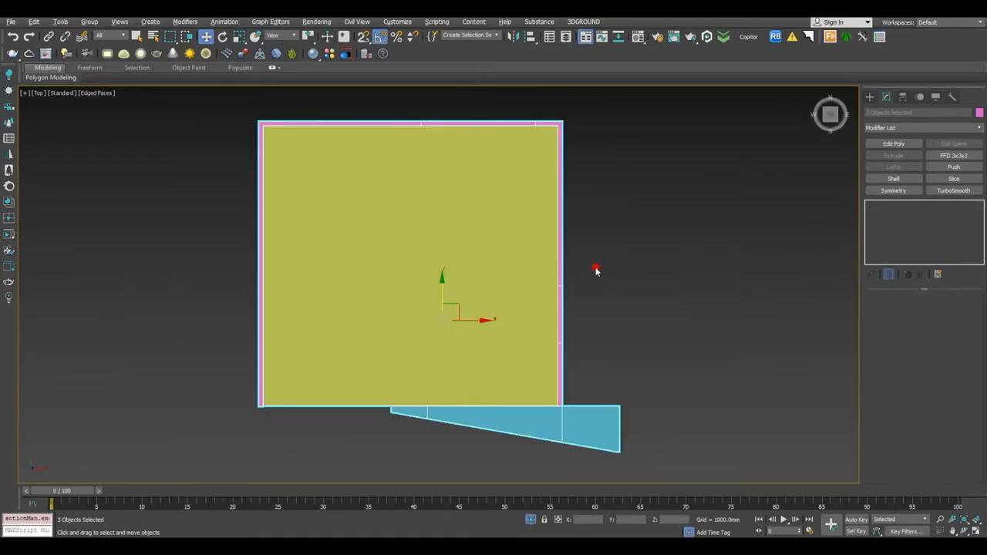
click(561, 263)
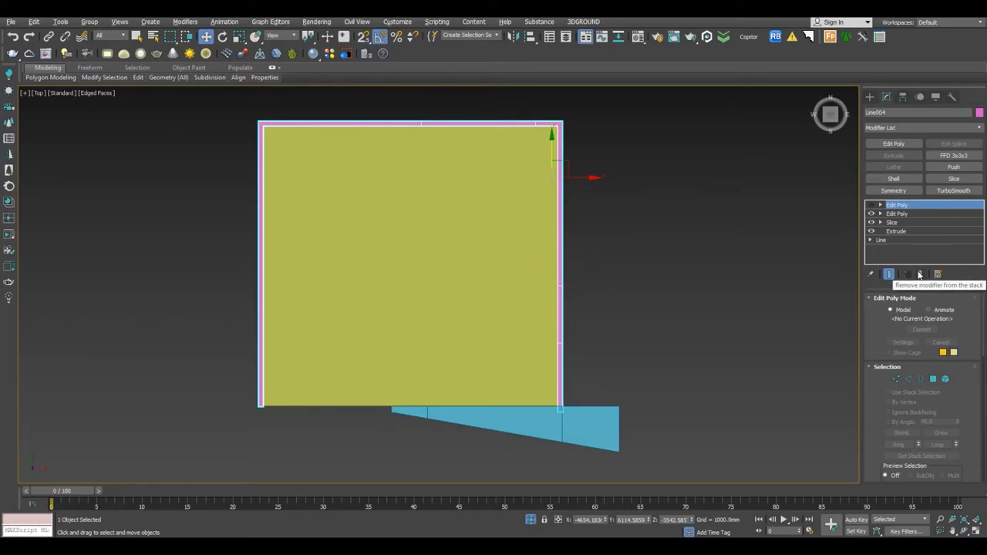
click(896, 378)
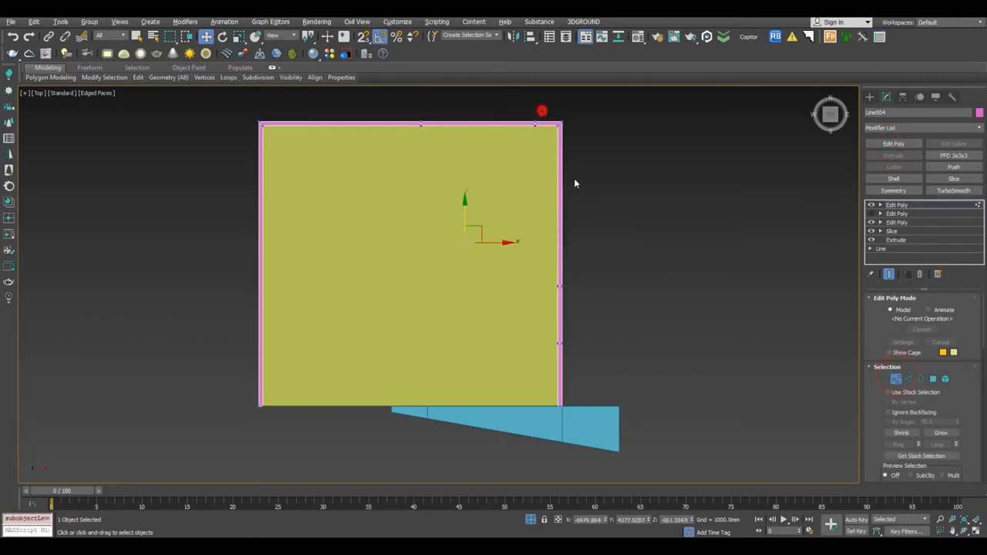
Move the side wall's vertices outward until its outer face aligns with the blue facade block's outer edge.
drag(671, 462, 668, 459)
scroll(586, 343, up, 2)
drag(579, 265, 659, 266)
scroll(649, 442, up, 6)
scroll(583, 389, up, 6)
key(F3)
scroll(613, 402, down, 3)
middle_drag(616, 475, 608, 402)
scroll(608, 402, up, 1)
drag(601, 404, 619, 404)
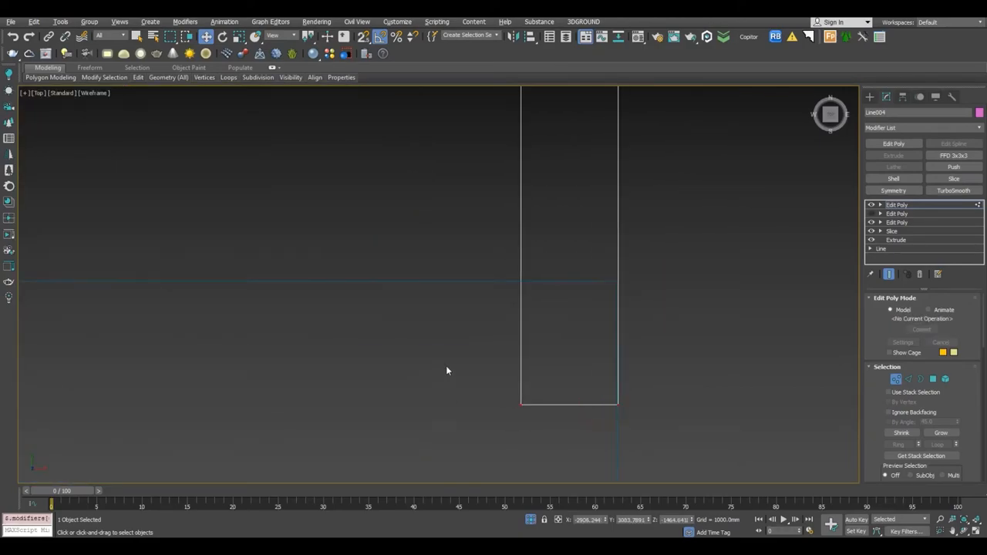
key(1)
Examine the widened upper walls and their openings beside the blue facade block in perspective.
key(p)
scroll(548, 254, down, 5)
key(F3)
alt+middle_drag(535, 258, 486, 181)
click(640, 193)
alt+middle_drag(642, 202, 606, 278)
scroll(604, 277, up, 3)
click(599, 294)
scroll(596, 273, up, 5)
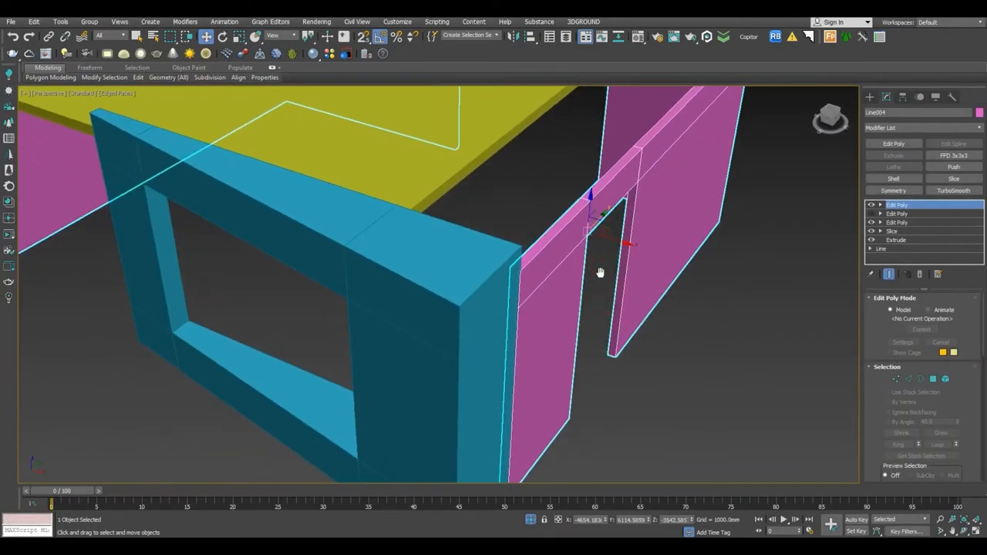
Remove the lintel polygons above the upper side wall's opening and cap the open borders left behind.
click(932, 379)
alt+middle_drag(617, 207, 833, 348)
click(612, 222)
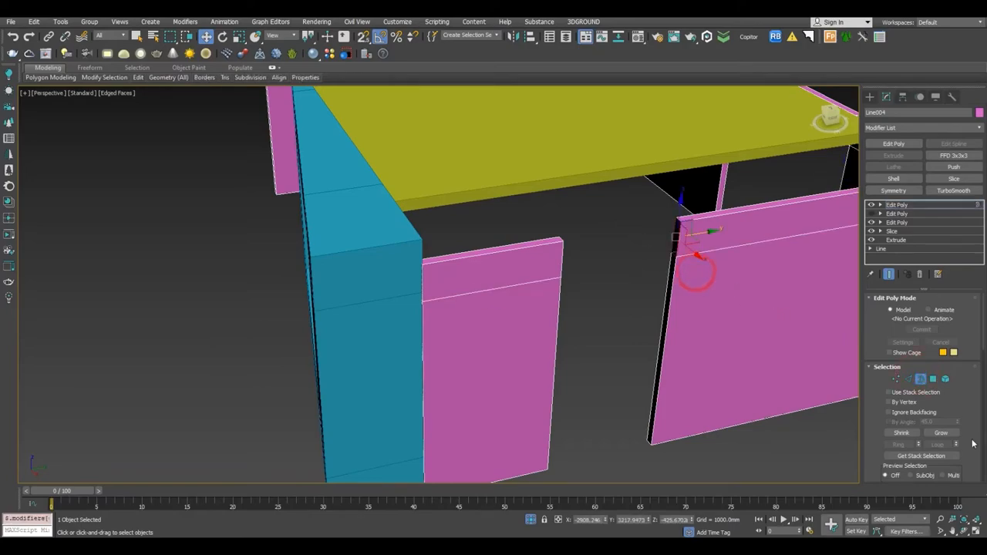
drag(970, 438, 970, 397)
alt+middle_drag(649, 345, 531, 260)
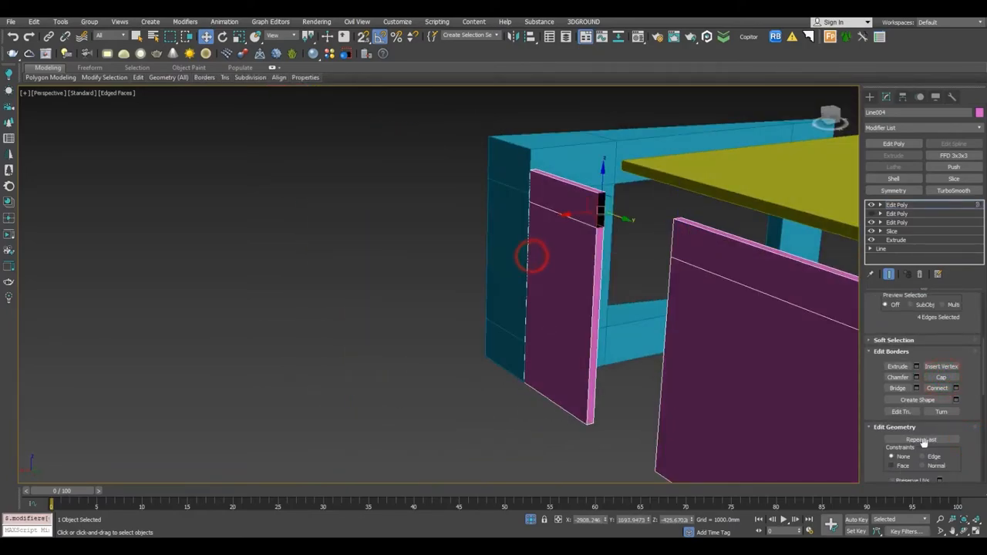
drag(971, 308, 973, 502)
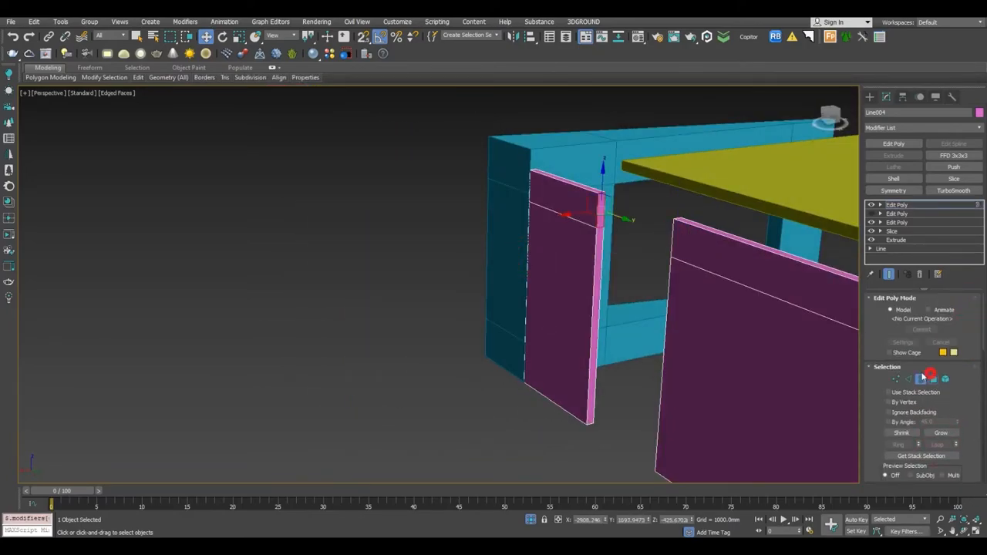
click(932, 377)
Close the upper side wall's opening by bridging the four end polygons on its two facing sides.
alt+middle_drag(610, 213, 626, 224)
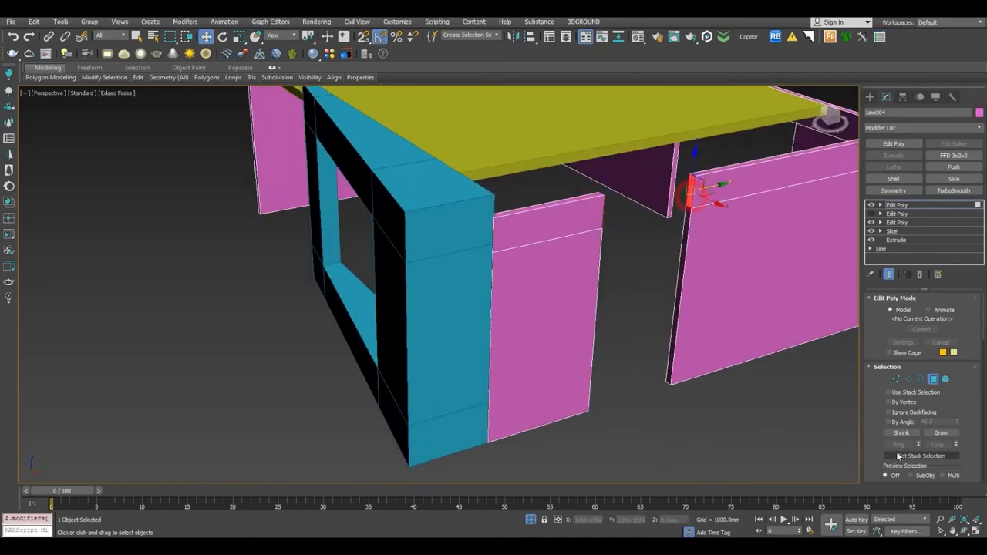
click(908, 457)
drag(874, 450, 879, 352)
click(897, 433)
click(684, 233)
alt+middle_drag(685, 233, 674, 170)
key(ctrl+z)
key(ctrl+z)
ctrl+click(605, 187)
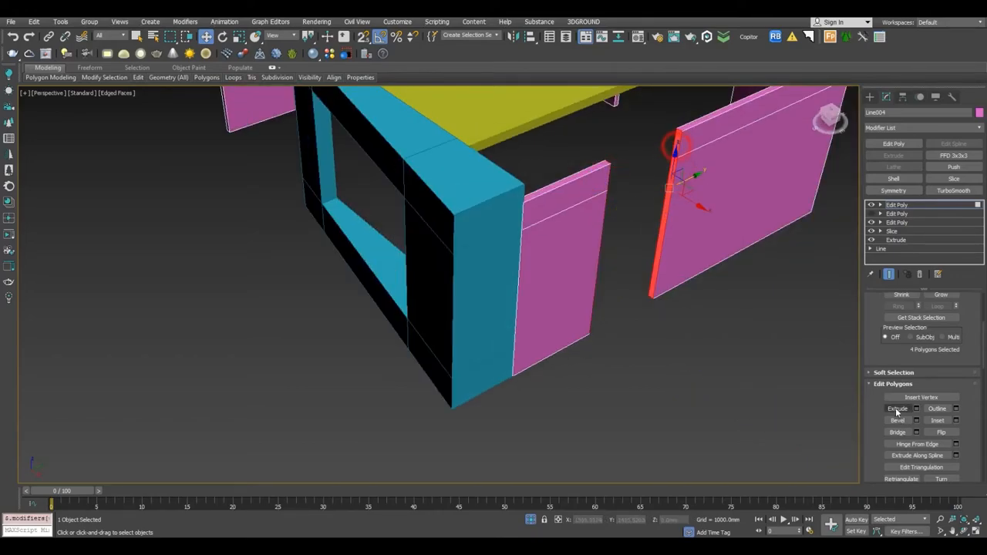
click(895, 430)
Delete the lintel polygons above the upper rear wall's opening and cap the resulting open borders.
scroll(671, 266, down, 4)
alt+middle_drag(741, 320, 568, 273)
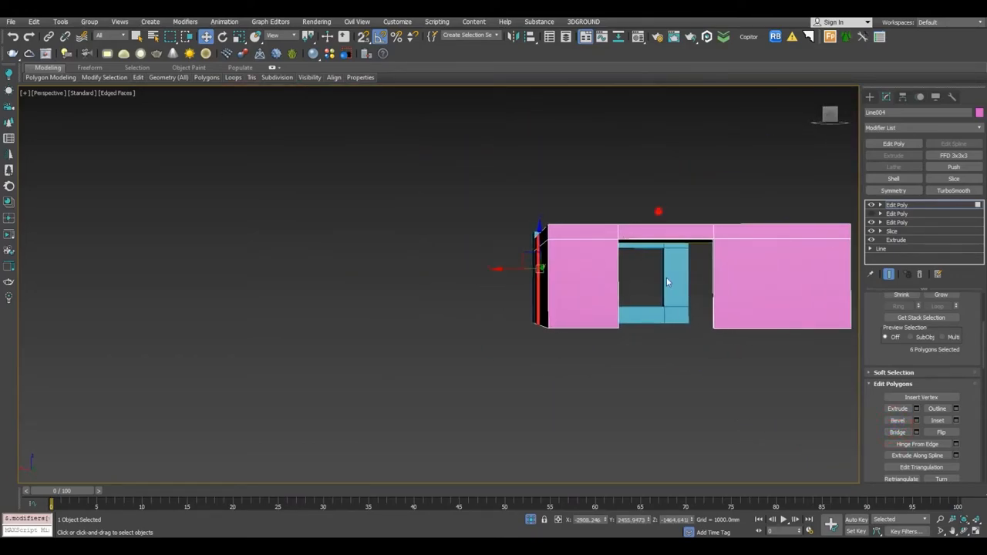
click(659, 230)
middle_drag(671, 304, 645, 344)
key(Delete)
drag(873, 307, 932, 423)
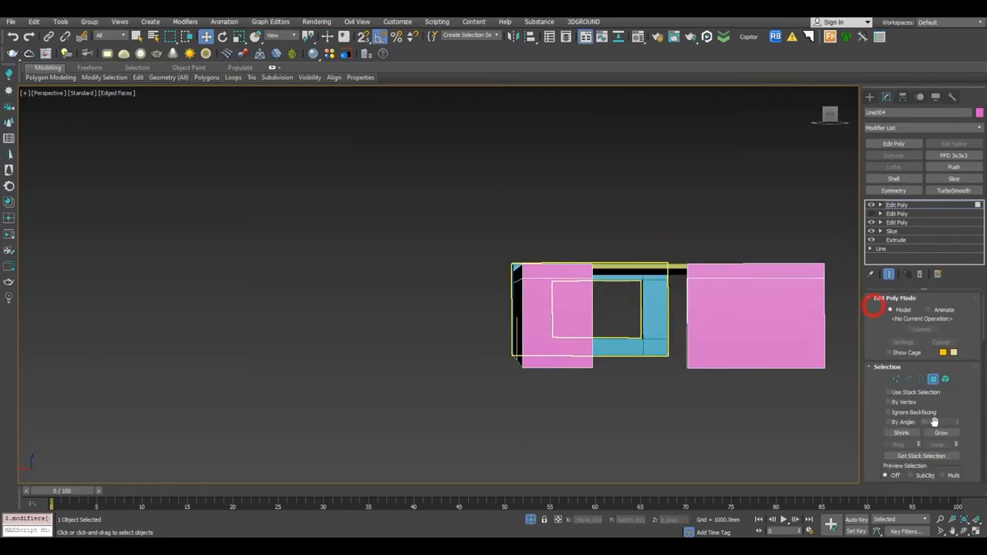
click(920, 380)
drag(733, 324, 736, 330)
alt+middle_drag(736, 329, 678, 359)
drag(959, 412, 955, 235)
click(941, 373)
Bridge the four facing end polygons of the upper rear wall to fill its opening, and leave polygon editing.
middle_drag(677, 321, 668, 351)
scroll(608, 310, up, 6)
key(4)
click(564, 253)
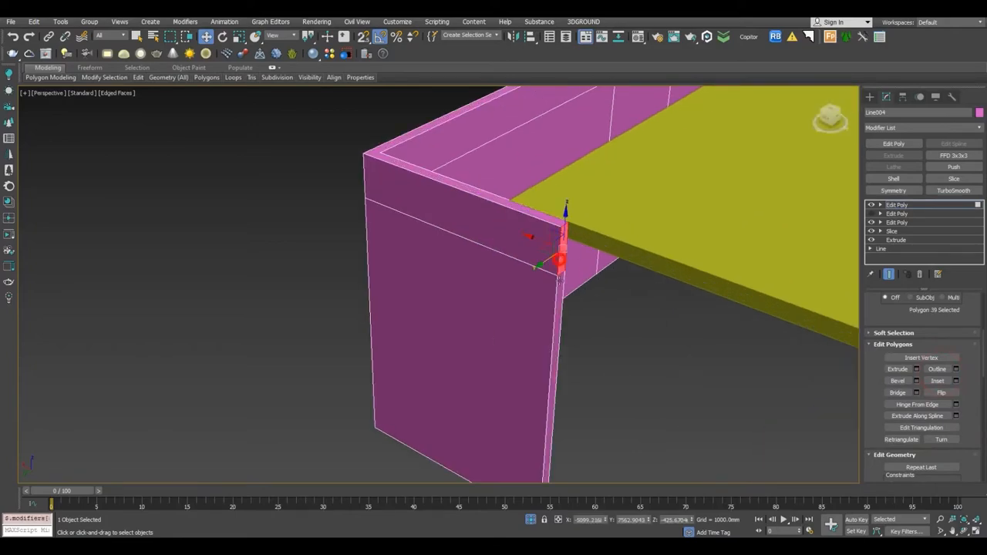
ctrl+click(563, 283)
scroll(597, 300, down, 5)
alt+middle_drag(597, 300, 611, 233)
scroll(611, 234, up, 6)
ctrl+click(572, 250)
ctrl+click(575, 234)
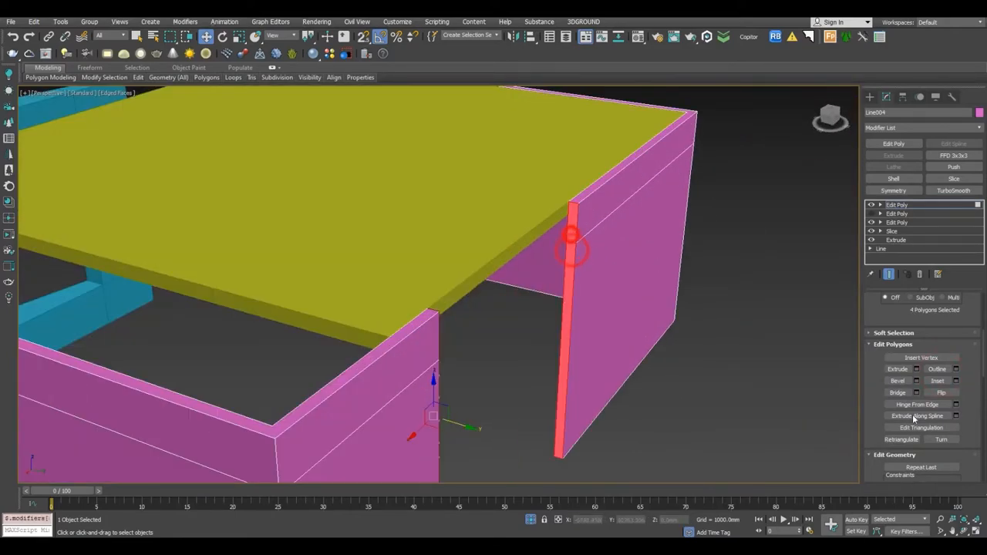
click(899, 394)
scroll(633, 278, down, 4)
alt+middle_drag(633, 277, 723, 290)
scroll(723, 291, down, 4)
middle_drag(540, 255, 707, 234)
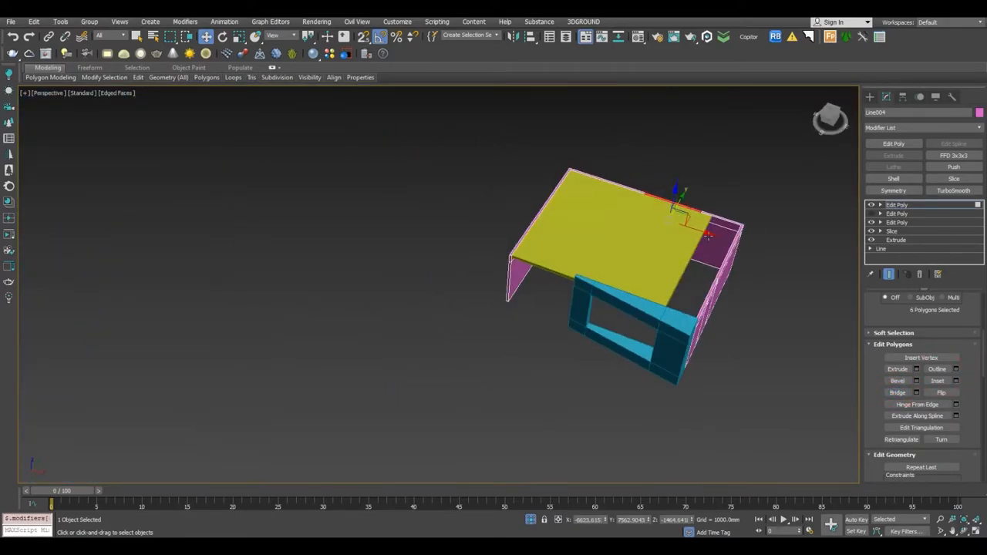
scroll(706, 234, up, 4)
key(4)
Insert an Edit Poly modifier between the roof slab's Plane and Shell levels and enable vertex editing.
click(678, 243)
alt+middle_drag(594, 232, 633, 236)
click(883, 213)
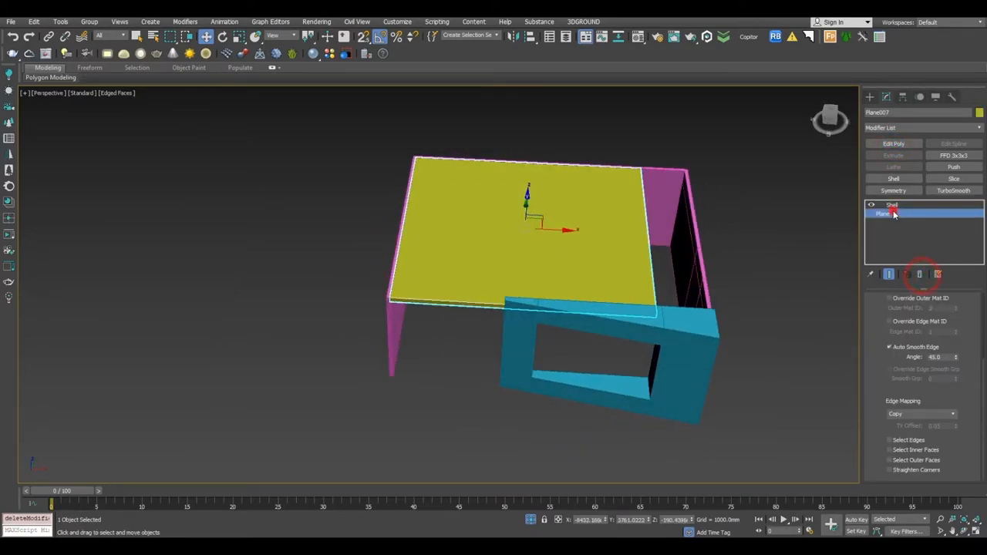
click(891, 144)
click(895, 379)
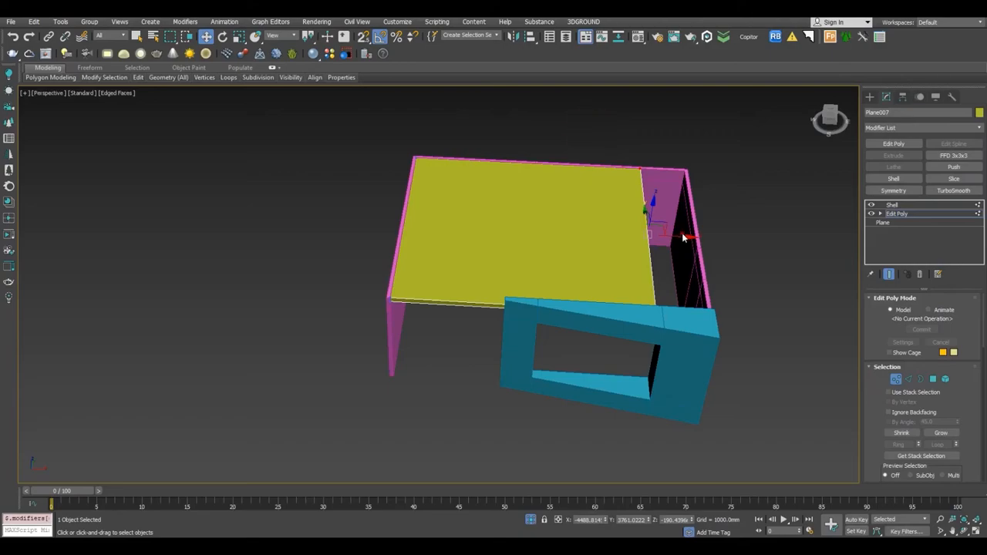
Stretch the roof slab's side edge out to the moved side wall and return to the Shell level.
drag(680, 235, 719, 237)
scroll(715, 237, up, 5)
drag(632, 243, 650, 243)
key(1)
click(892, 205)
Center the roof slab's pivot on the object.
key(z)
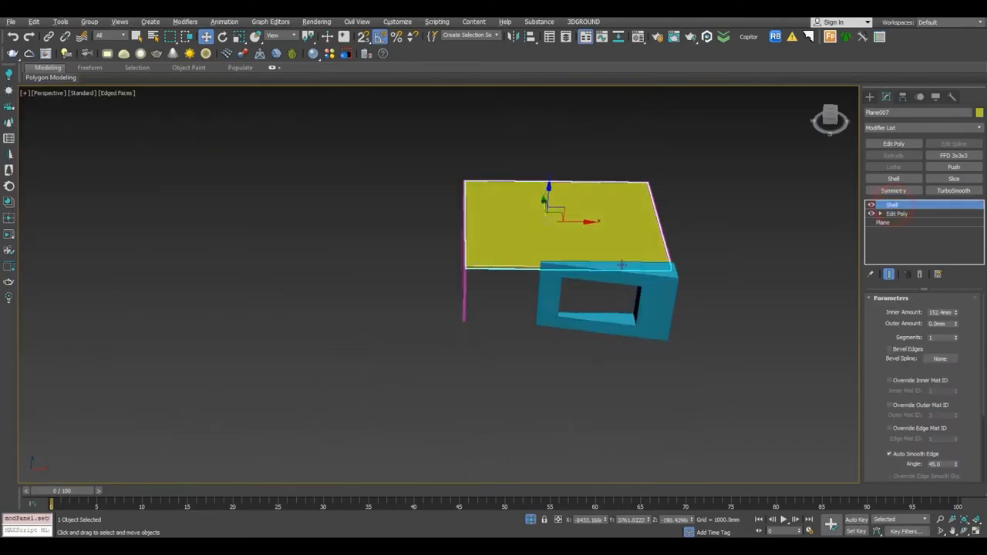
click(903, 97)
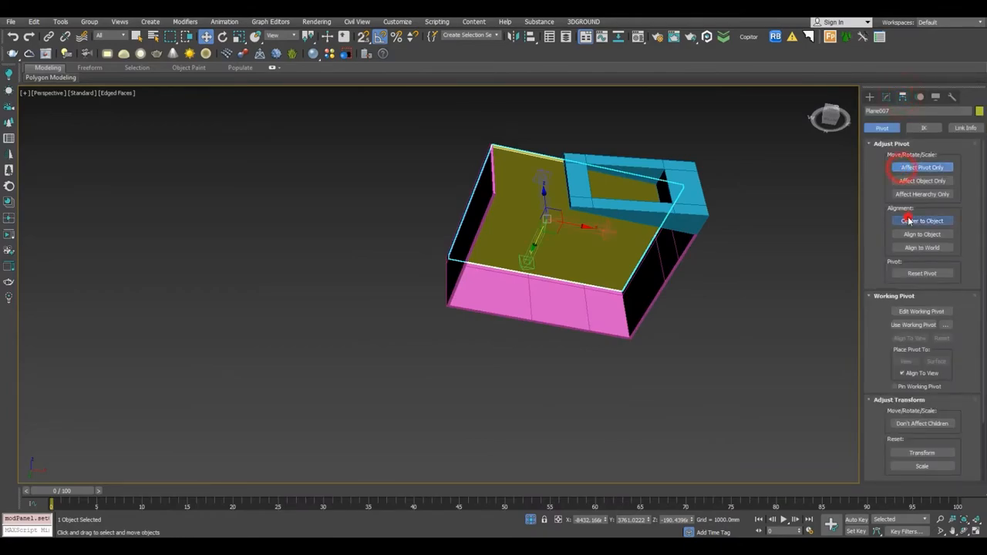
click(886, 98)
Exit isolation and examine the roof slab and upper walls against the complete front facade.
click(677, 322)
alt+middle_drag(705, 336, 696, 255)
click(576, 316)
click(531, 520)
scroll(674, 199, up, 2)
click(675, 198)
scroll(674, 198, down, 2)
middle_drag(674, 201, 700, 389)
click(781, 416)
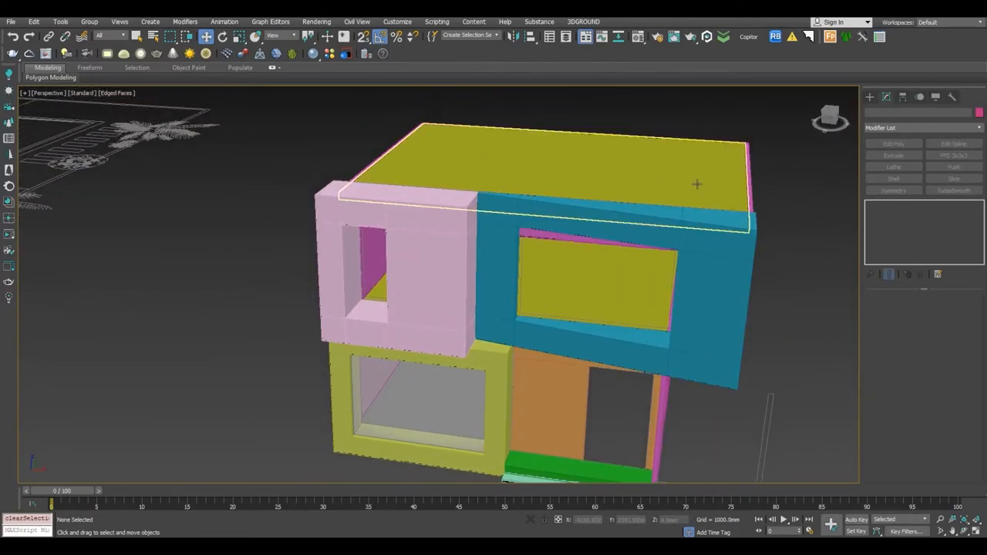
Clone the widened roof slab down to the floor level between the two storeys as a single Copy.
click(641, 275)
mouse_move(641, 275)
alt+middle_down()
mouse_move(643, 236)
mouse_move(637, 258)
alt+middle_up()
middle_drag(638, 258, 587, 193)
click(582, 187)
shift+drag(533, 202, 540, 313)
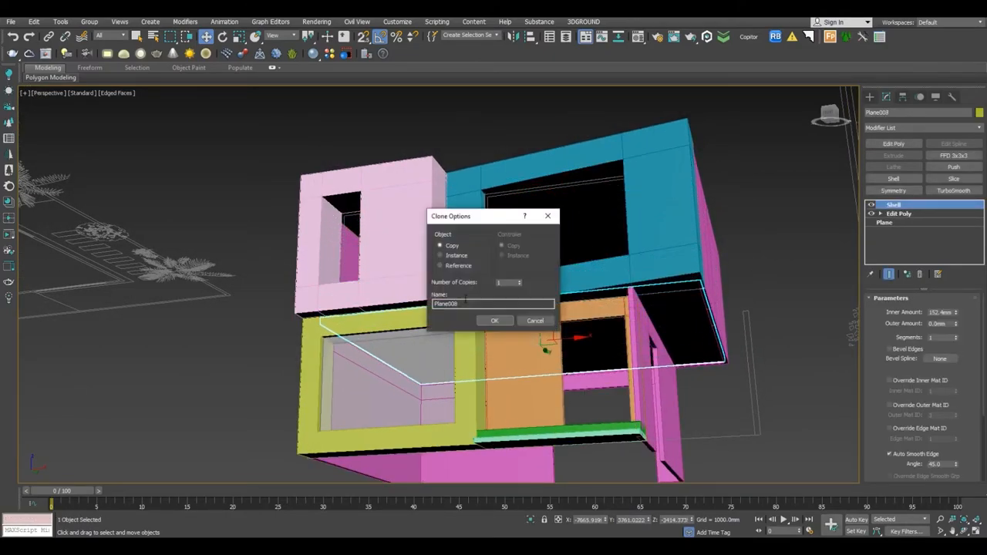
click(494, 320)
Isolate the copied slab with the upper walls and move it vertically to the walls' bottom edge in the front view.
ctrl+click(715, 301)
key(f)
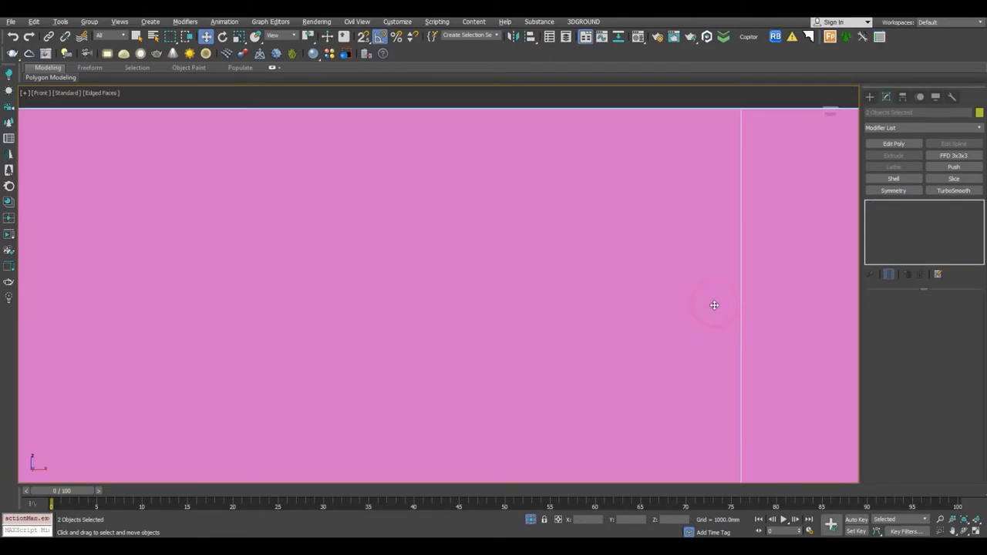
key(z)
key(F3)
alt+drag(505, 135, 579, 224)
middle_drag(438, 388, 496, 322)
scroll(496, 328, up, 8)
drag(505, 279, 512, 312)
scroll(511, 366, up, 8)
drag(472, 128, 469, 127)
key(p)
key(F3)
scroll(468, 128, down, 5)
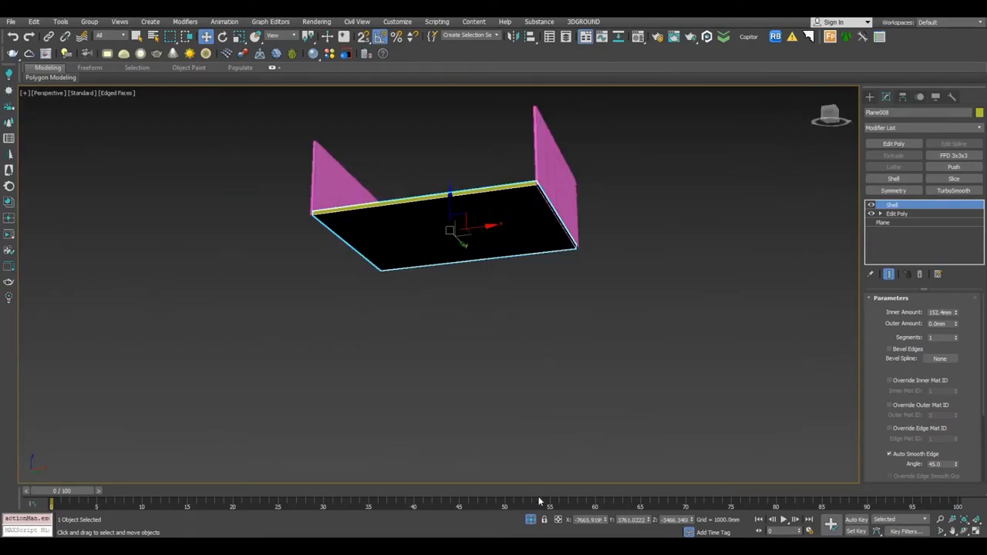
click(534, 521)
click(789, 403)
alt+middle_drag(789, 403, 727, 285)
Isolate the copied slab and upper walls again and fine-tune the slab's height against the walls' base in the front view.
click(680, 189)
ctrl+click(664, 143)
key(alt+q)
key(f)
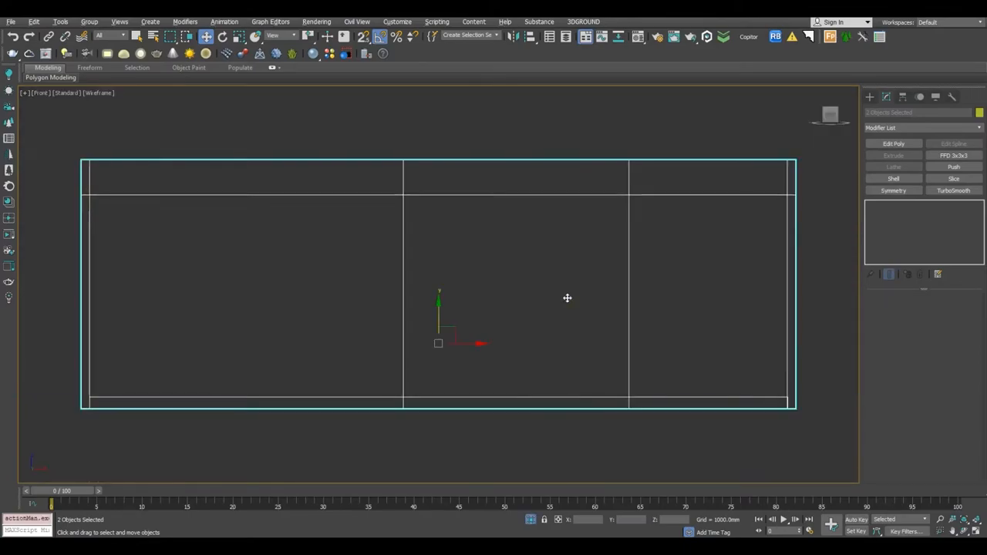
key(F3)
alt+drag(126, 152, 143, 171)
middle_drag(442, 402, 472, 330)
scroll(472, 329, up, 10)
middle_drag(465, 419, 486, 312)
scroll(486, 312, up, 4)
middle_drag(465, 270, 460, 359)
drag(434, 172, 447, 173)
key(F3)
scroll(399, 385, up, 5)
drag(437, 355, 437, 343)
key(p)
key(F3)
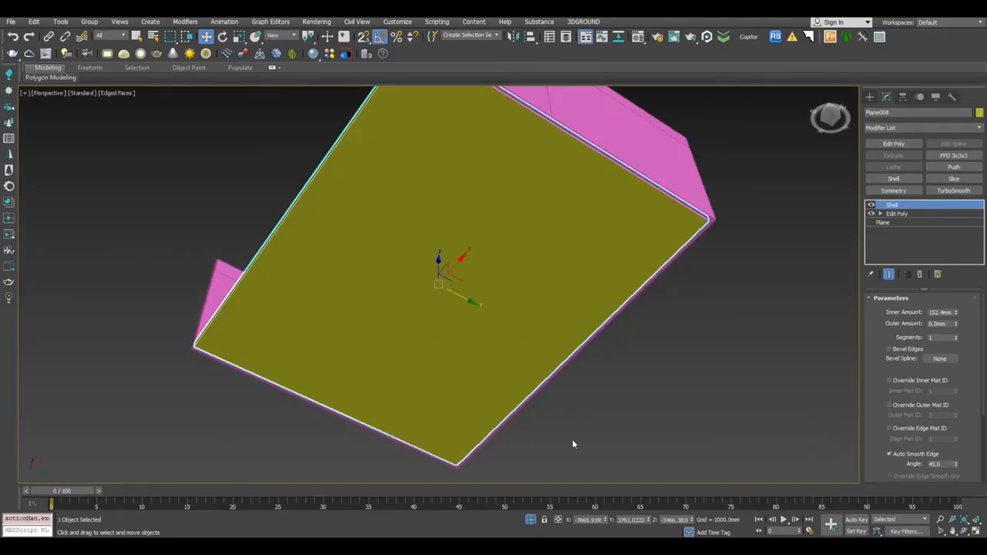
Exit isolation and examine the slab copy between the two storeys from below and from the front facade.
click(610, 427)
click(530, 520)
scroll(549, 347, down, 4)
click(659, 294)
click(769, 253)
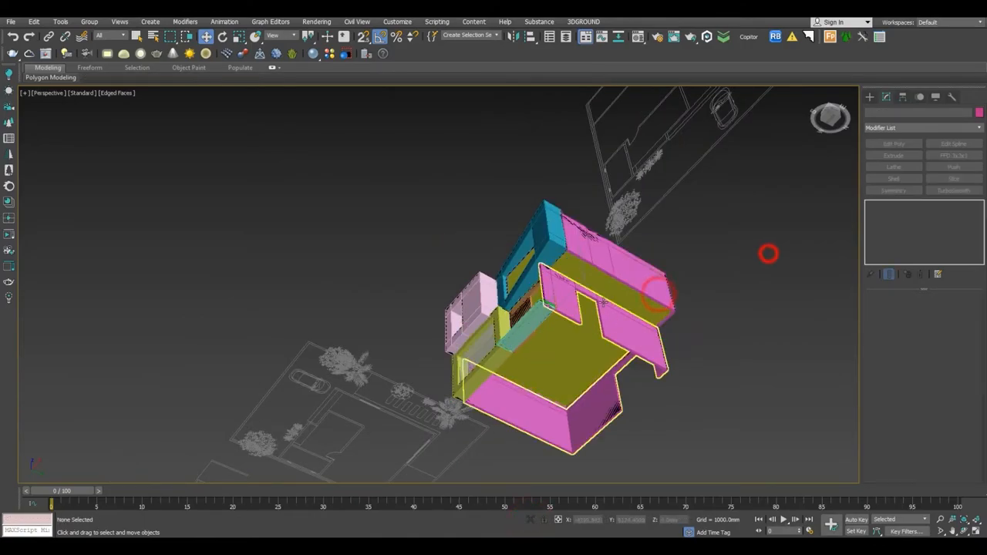
alt+middle_drag(769, 253, 571, 309)
scroll(501, 332, up, 4)
alt+middle_drag(502, 332, 432, 284)
scroll(460, 311, up, 4)
alt+middle_drag(546, 375, 626, 364)
scroll(558, 331, up, 4)
click(612, 417)
scroll(589, 364, down, 5)
click(680, 397)
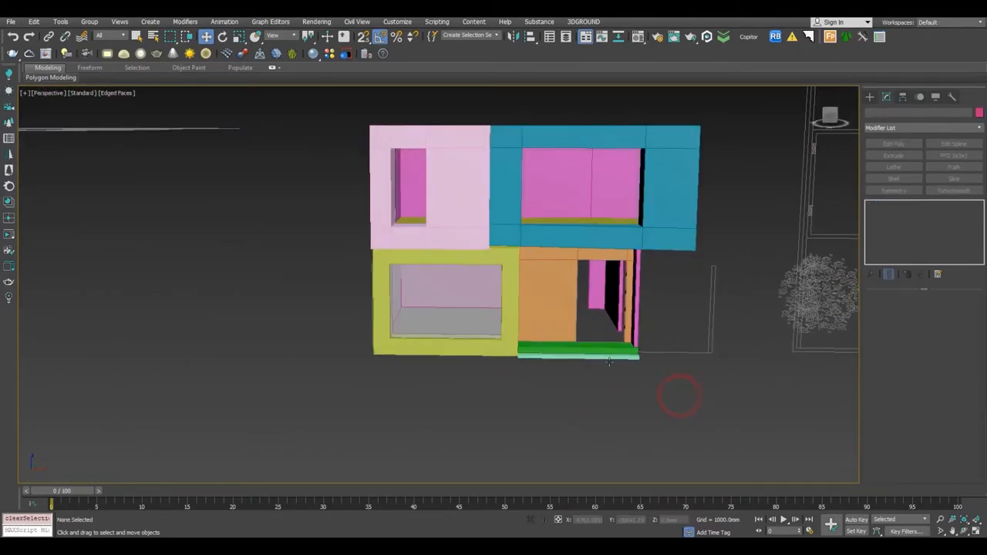
Adjust the roof slab's side-edge vertices against the side wall in the top view.
key(t)
scroll(463, 339, down, 4)
middle_drag(442, 333, 721, 263)
scroll(714, 265, down, 6)
click(570, 233)
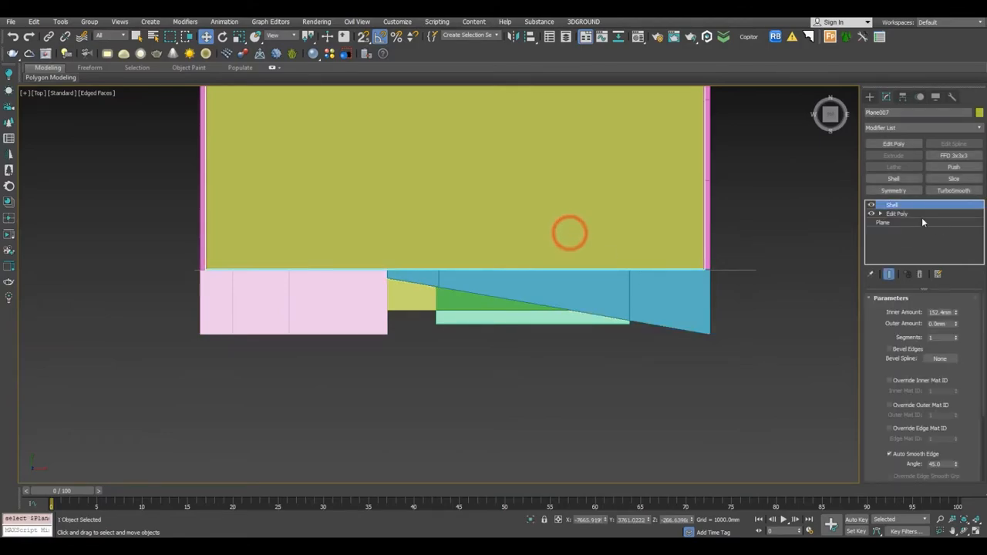
click(912, 214)
drag(821, 277, 821, 277)
scroll(454, 273, up, 10)
key(F3)
scroll(463, 247, up, 2)
drag(462, 255, 473, 266)
scroll(478, 294, down, 6)
key(1)
key(p)
key(z)
key(F3)
scroll(480, 296, down, 5)
alt+middle_drag(480, 296, 594, 226)
click(593, 221)
scroll(503, 276, up, 5)
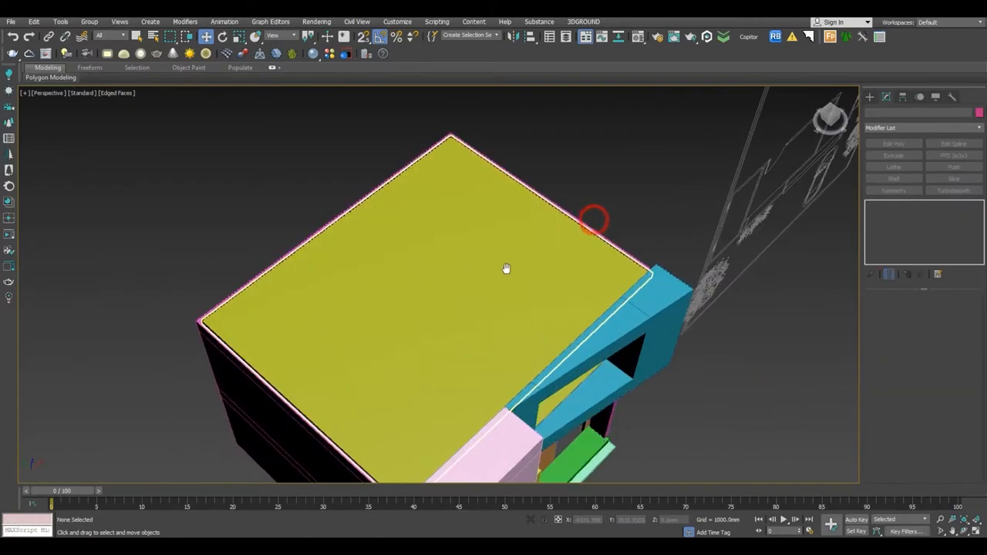
Align the roof slab's side-edge vertices behind the pink volume with the adjoining side wall in the top view.
alt+middle_drag(505, 275, 498, 219)
scroll(424, 359, up, 4)
middle_drag(436, 377, 223, 328)
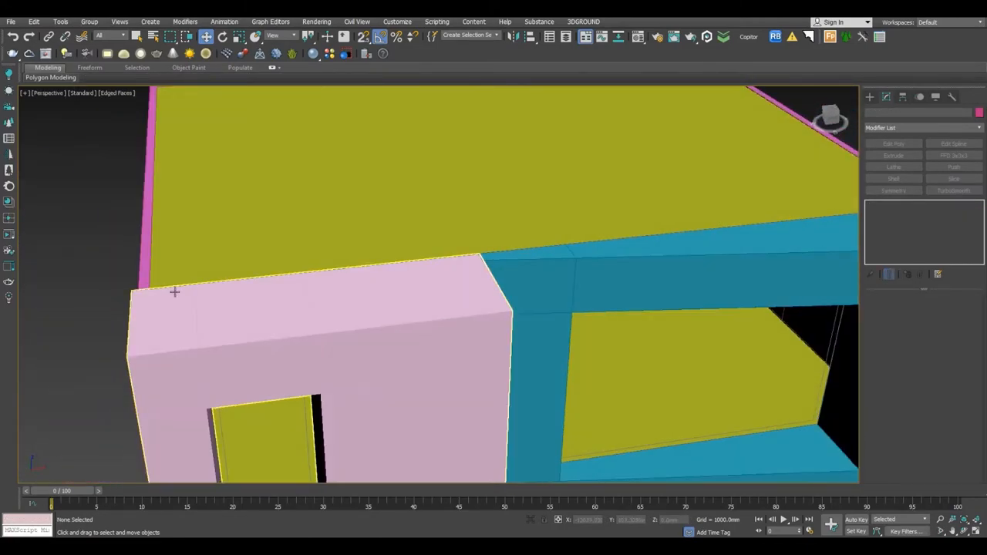
scroll(176, 291, up, 4)
click(111, 258)
scroll(127, 286, down, 5)
middle_drag(147, 299, 283, 325)
key(t)
scroll(714, 417, down, 3)
click(897, 214)
scroll(583, 271, down, 5)
key(1)
drag(427, 163, 526, 430)
scroll(515, 301, up, 5)
scroll(451, 267, down, 5)
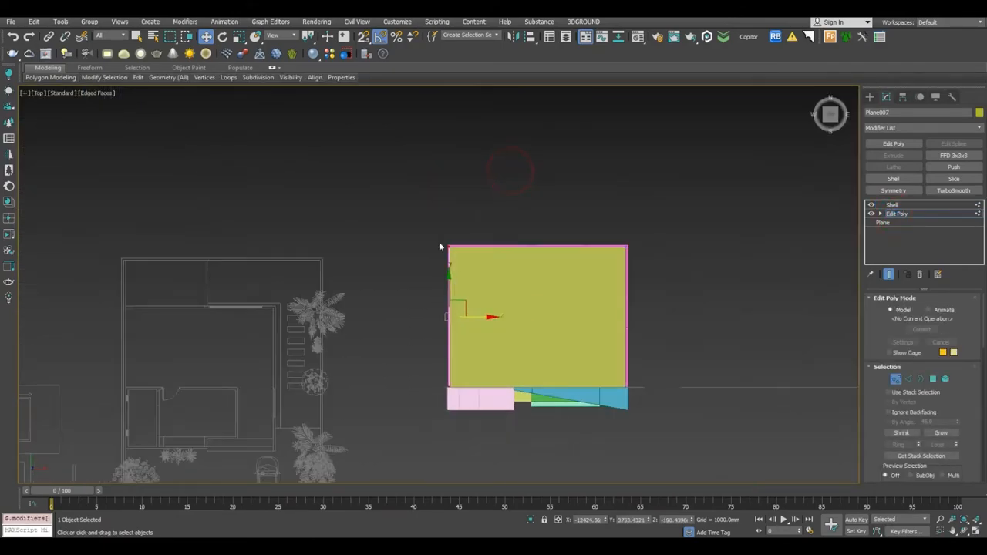
drag(774, 267, 774, 266)
scroll(464, 210, up, 3)
scroll(609, 263, down, 3)
Align the roof slab's opposite side-edge vertices, behind the blue volume, with their side wall and leave vertex level.
drag(580, 141, 699, 444)
scroll(615, 266, up, 3)
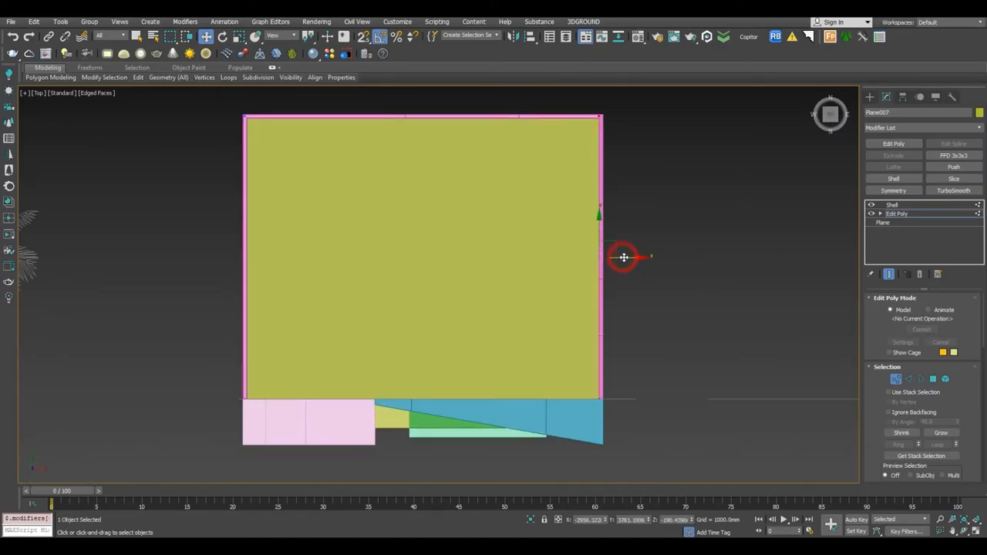
key(1)
key(p)
scroll(646, 258, down, 4)
alt+middle_drag(645, 258, 682, 342)
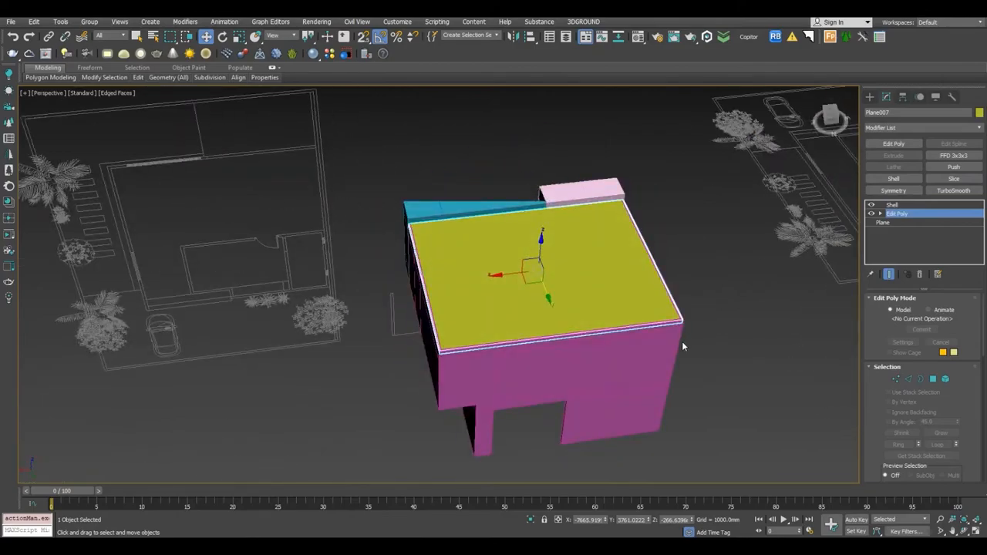
Isolate the upper walls and chamfer the middle vertical edge loop of the rear wall.
scroll(682, 342, up, 3)
click(596, 334)
scroll(566, 232, up, 3)
middle_drag(586, 347, 565, 206)
key(2)
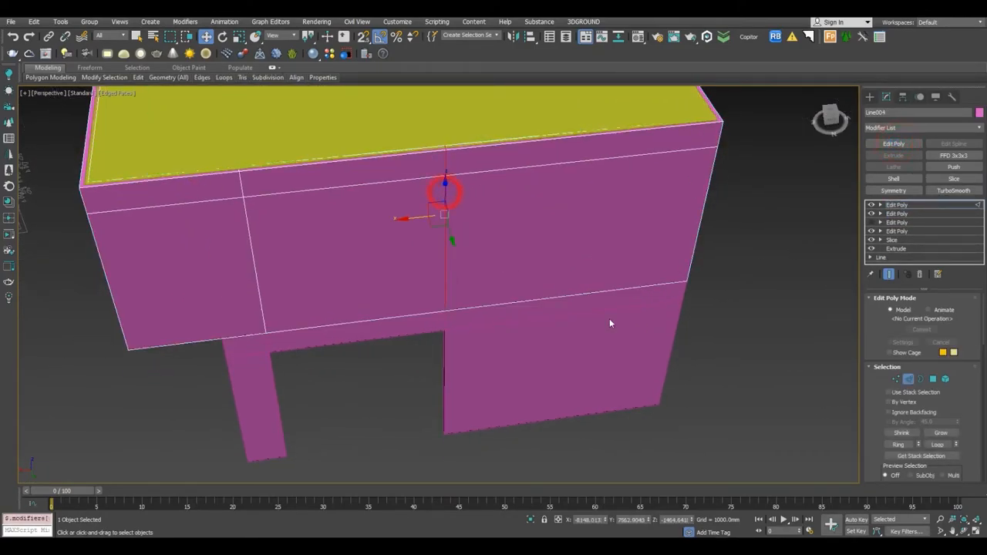
scroll(933, 440, down, 5)
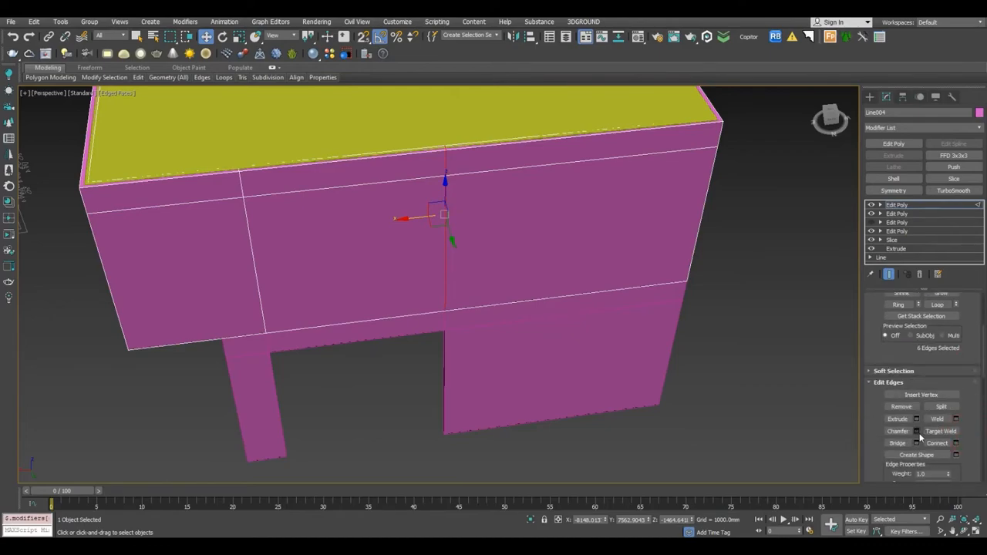
key(alt+q)
alt+middle_drag(508, 359, 667, 266)
scroll(665, 266, down, 5)
scroll(574, 276, up, 4)
click(917, 431)
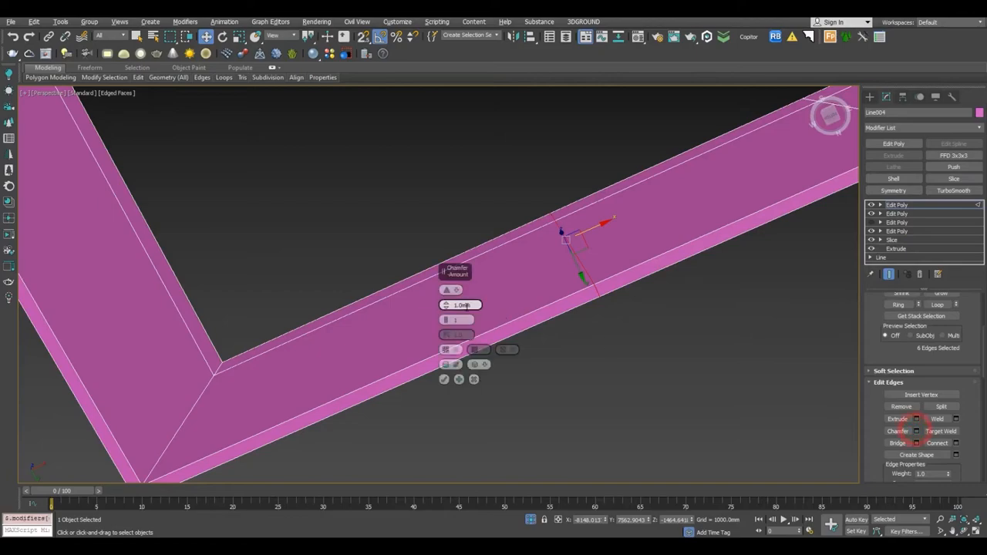
click(443, 378)
Connect the rear wall's horizontal edges beside the chamfered loop with a vertical loop close to the wall corner.
scroll(551, 298, down, 4)
middle_drag(550, 298, 604, 255)
drag(499, 224, 506, 390)
alt+middle_drag(506, 390, 554, 417)
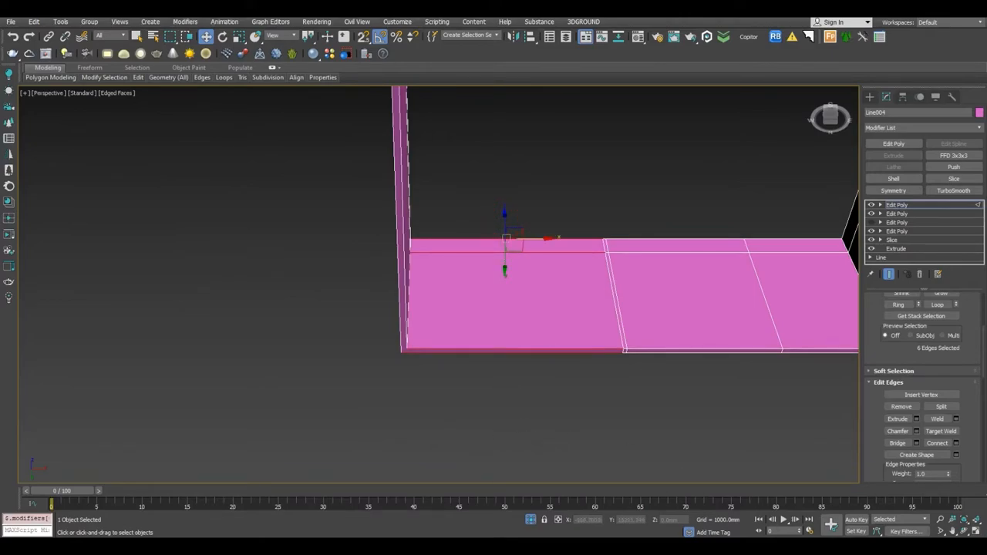
click(956, 443)
click(445, 334)
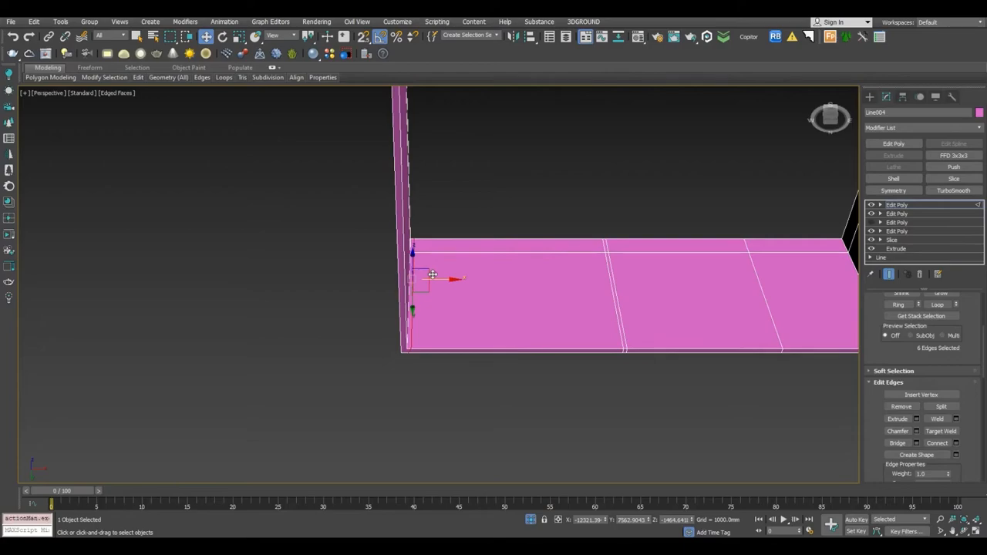
Shift the chamfered vertical edges along the rear wall to adjust the narrow strip between them.
scroll(432, 274, up, 2)
scroll(513, 270, down, 2)
alt+middle_drag(518, 277, 287, 355)
alt+middle_drag(463, 344, 552, 339)
middle_drag(405, 330, 378, 231)
scroll(369, 241, up, 2)
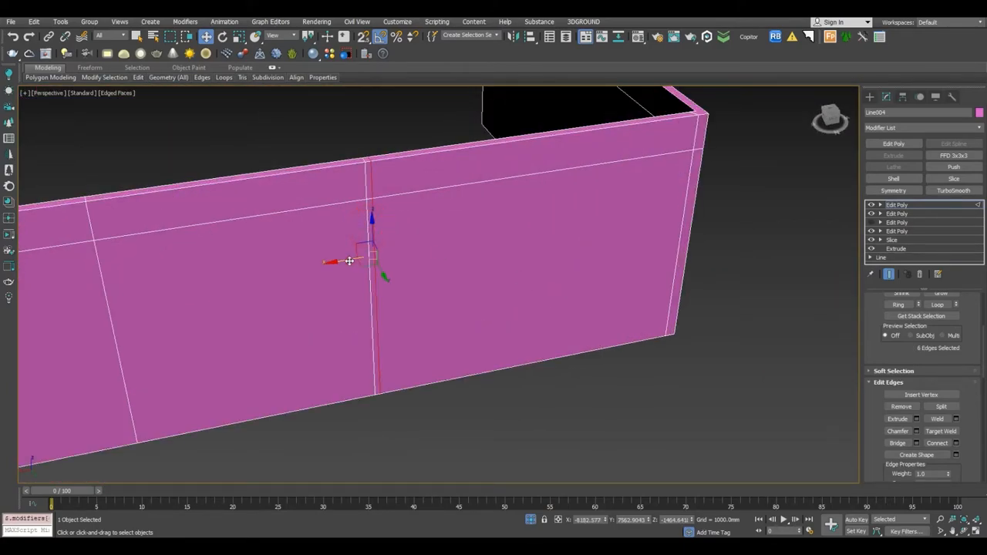
key(4)
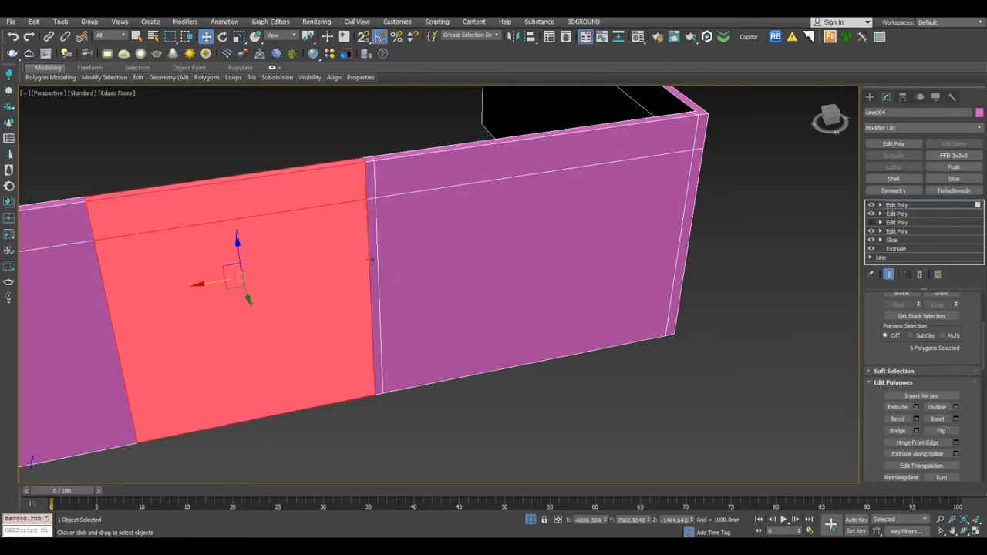
click(372, 260)
Select the ring of vertical edges around the upper walls and connect them with one horizontal loop.
scroll(373, 264, down, 4)
key(2)
click(379, 300)
shift+click(384, 307)
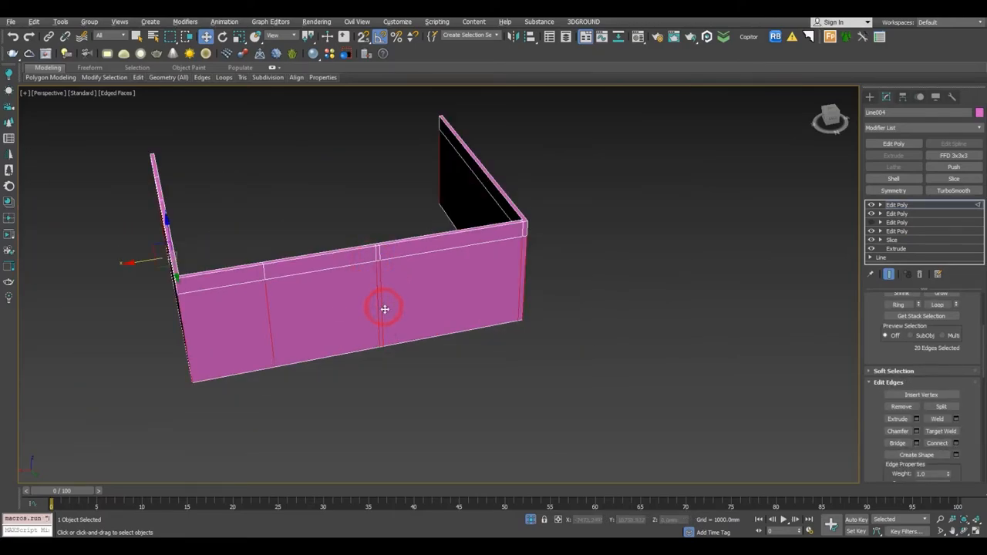
click(956, 442)
click(444, 337)
Exit isolation, position the new horizontal loop slightly above the upper walls' bottom edge, and deselect the walls.
alt+middle_drag(447, 332, 470, 286)
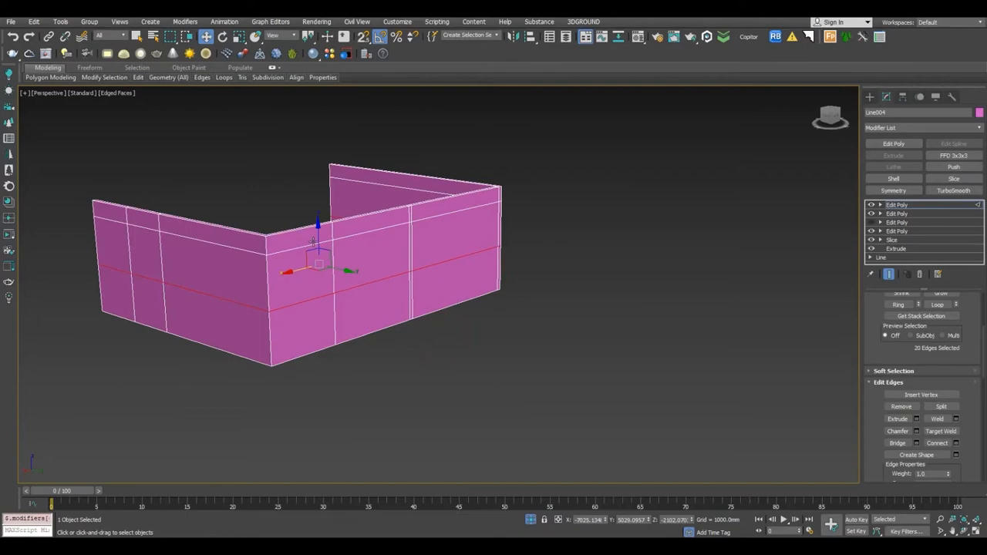
click(530, 520)
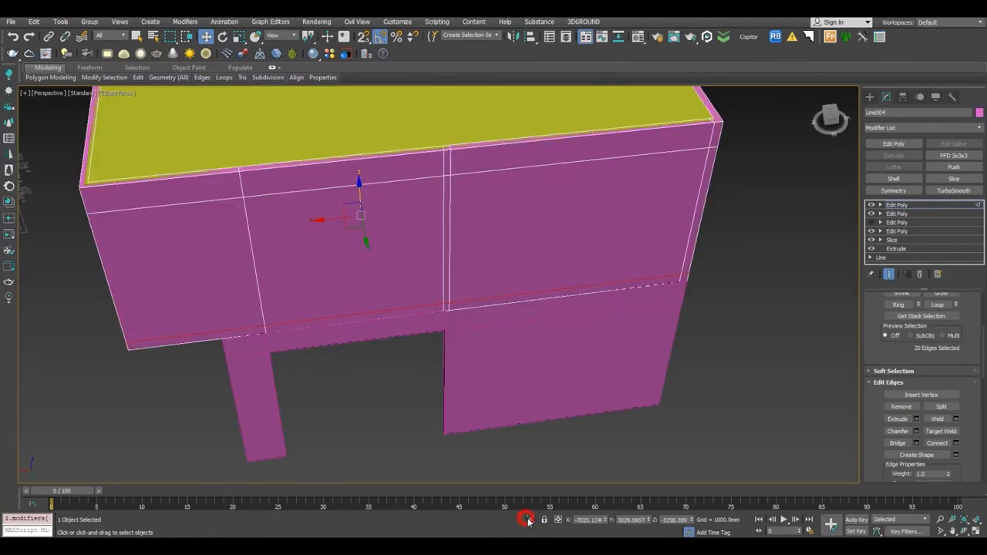
scroll(506, 367, down, 3)
alt+middle_drag(508, 374, 535, 337)
scroll(502, 287, up, 5)
drag(297, 210, 297, 189)
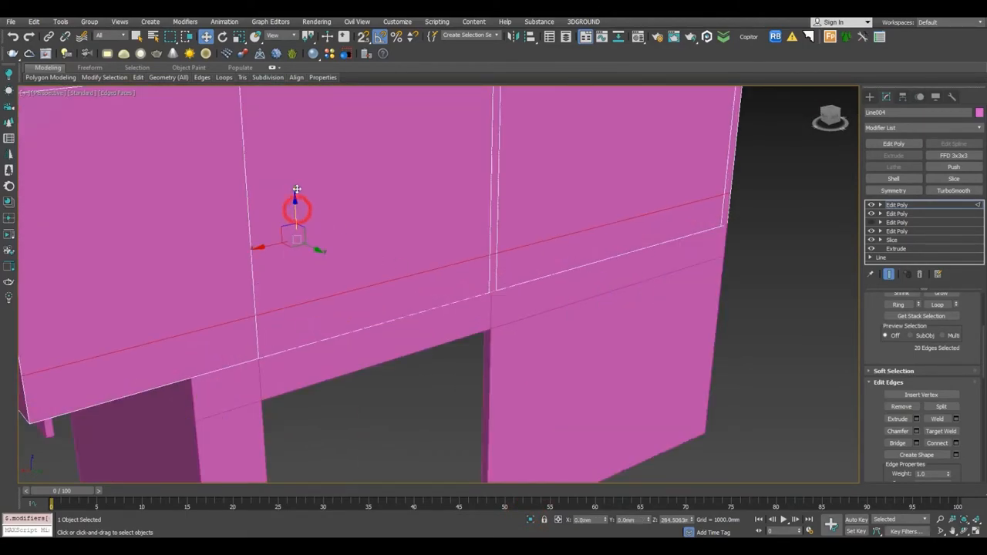
scroll(297, 189, down, 5)
alt+middle_drag(295, 193, 810, 235)
key(2)
click(739, 414)
Draw a rectangle spline about 13745 mm long and 10742 mm wide over the plan's outer site boundary in the top view.
alt+middle_drag(627, 354, 604, 245)
key(t)
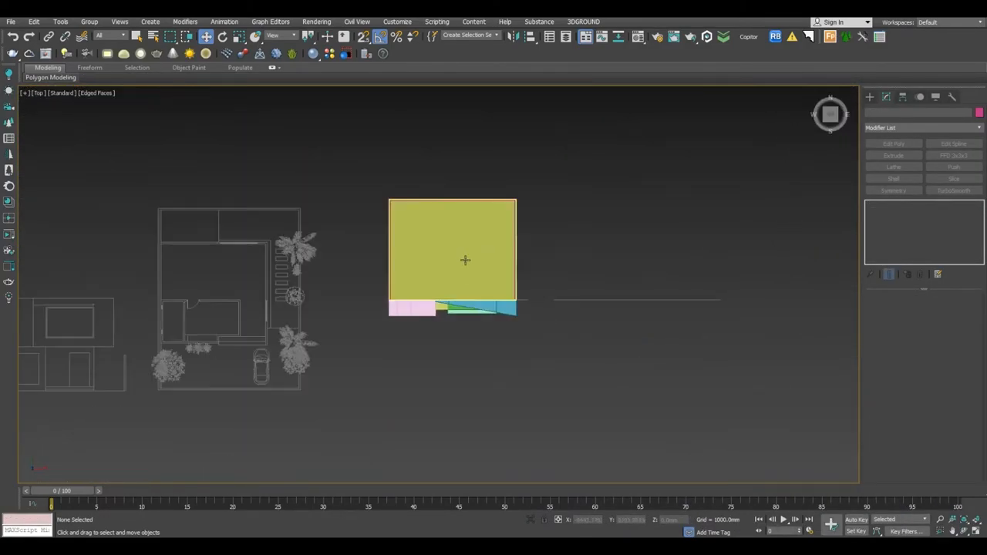
middle_drag(223, 305, 470, 280)
scroll(470, 280, up, 3)
click(871, 97)
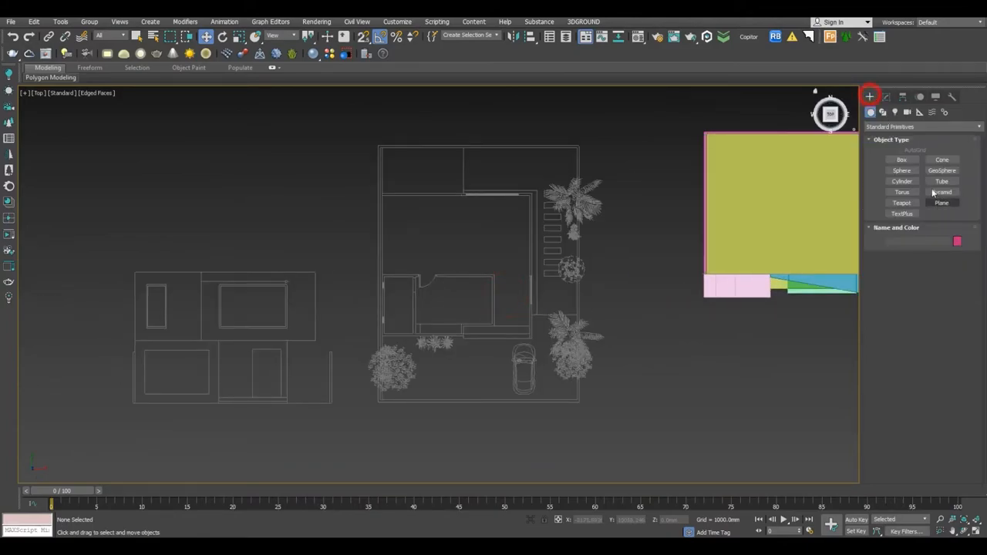
click(884, 112)
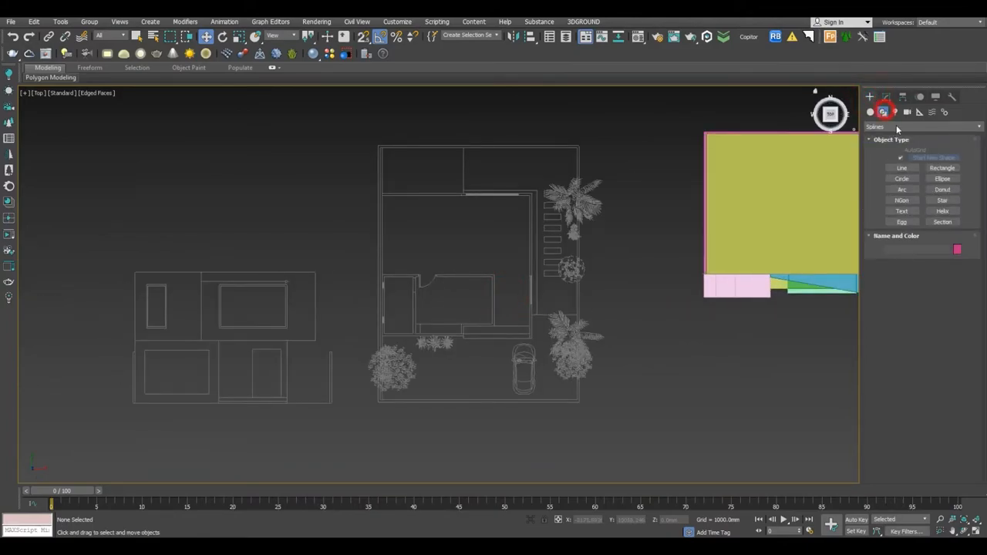
click(936, 169)
scroll(414, 183, up, 2)
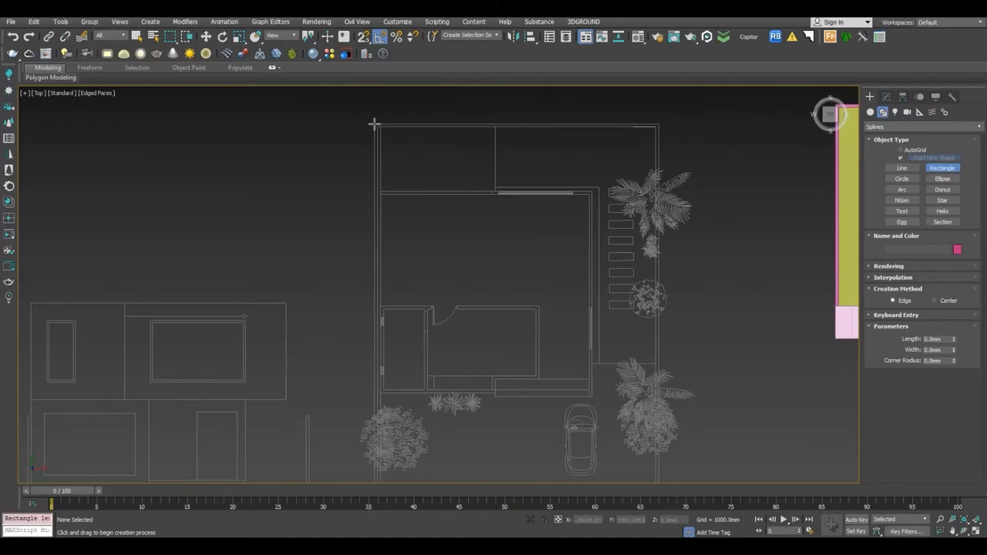
scroll(575, 270, down, 3)
drag(545, 312, 588, 353)
scroll(618, 373, up, 9)
scroll(587, 351, down, 5)
middle_drag(648, 243, 750, 300)
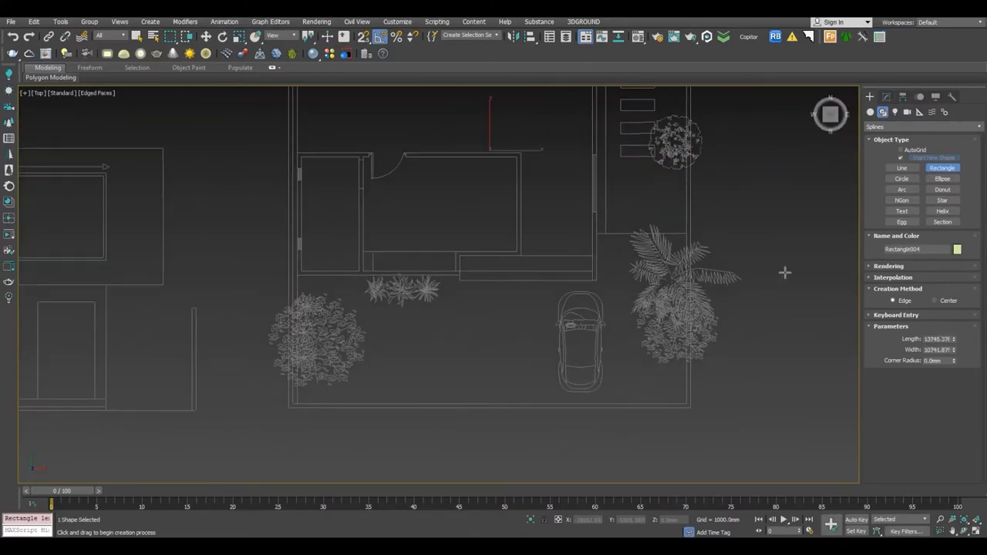
Add an Edit Spline modifier to the boundary rectangle and outline its spline inward to give the wall its thickness.
click(885, 97)
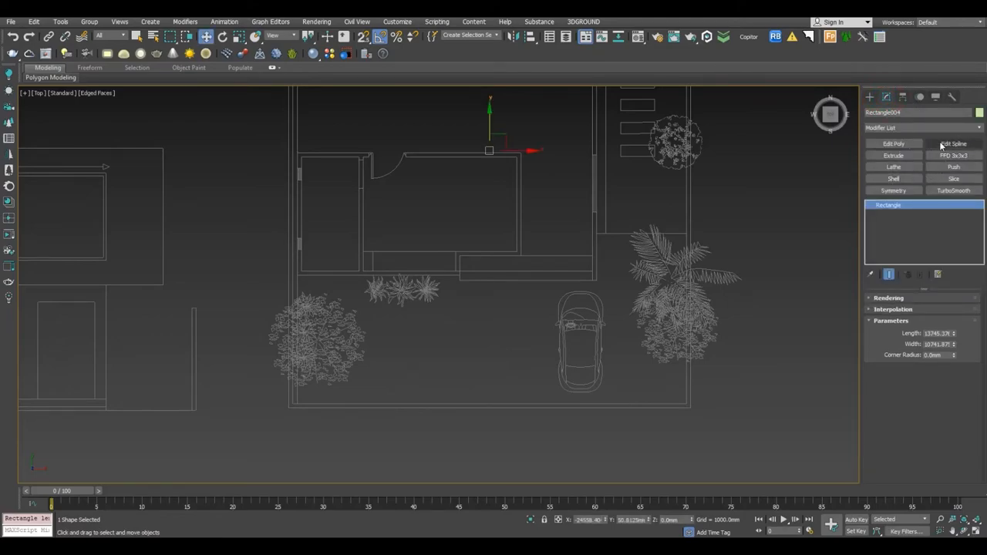
click(936, 314)
click(697, 241)
scroll(697, 241, up, 10)
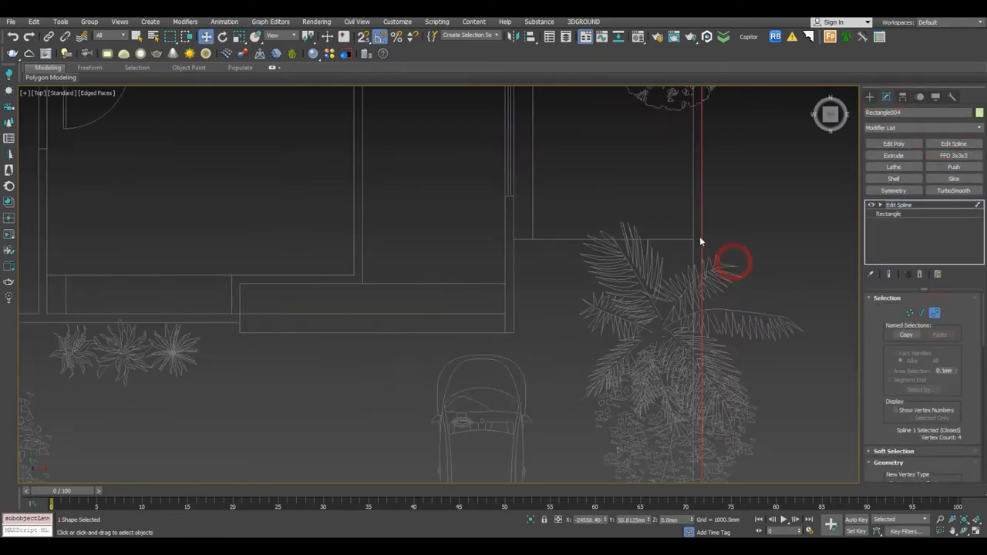
drag(876, 427, 895, 274)
drag(959, 386, 968, 217)
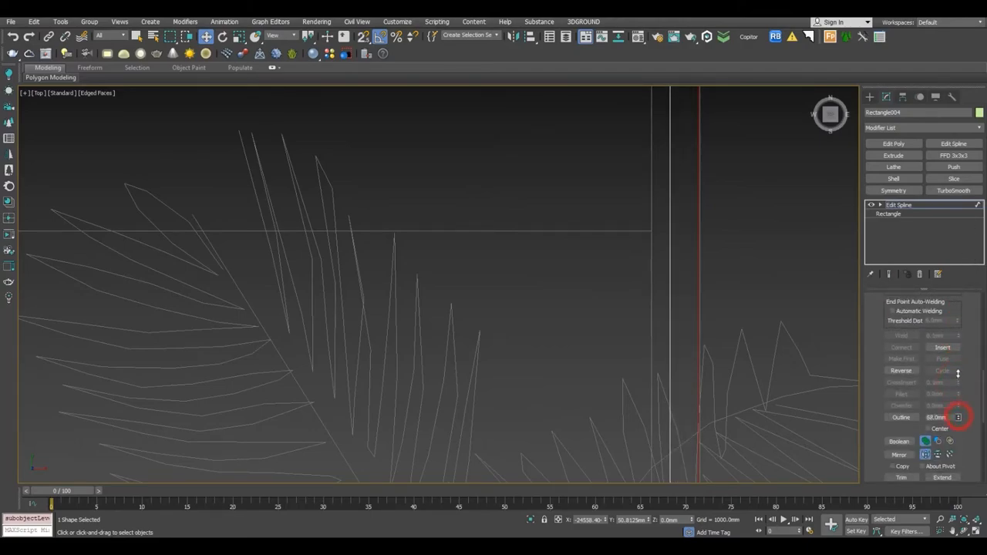
drag(951, 359, 951, 358)
Move the outline's four rear corner vertices slightly along Y to match the plan's rear boundary line.
scroll(646, 263, down, 8)
middle_drag(661, 266, 739, 469)
middle_drag(736, 165, 759, 311)
scroll(743, 162, up, 4)
scroll(743, 161, down, 3)
mouse_move(875, 309)
mouse_down()
mouse_move(895, 332)
mouse_move(903, 397)
mouse_up()
click(909, 313)
scroll(593, 306, down, 6)
mouse_move(307, 219)
mouse_down()
mouse_move(782, 270)
mouse_move(818, 299)
mouse_up()
scroll(827, 309, up, 4)
middle_drag(827, 309, 567, 291)
scroll(567, 291, up, 4)
drag(695, 188, 705, 194)
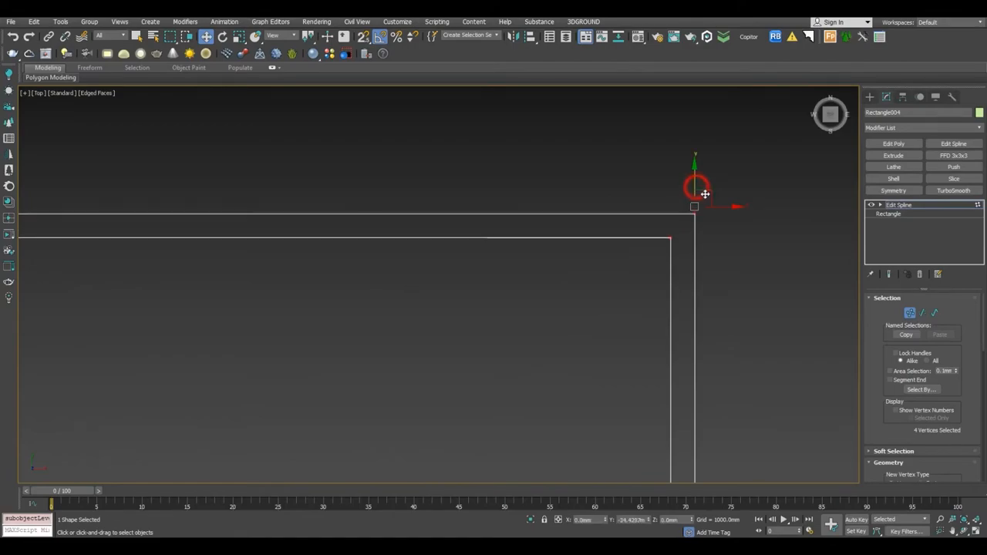
Add a Shell modifier to the boundary outline with inner amount 0 and outer amount 6'.
key(p)
key(z)
alt+middle_drag(550, 262, 592, 210)
middle_drag(593, 210, 544, 222)
middle_drag(544, 222, 550, 210)
scroll(573, 293, down, 4)
middle_drag(573, 293, 485, 254)
click(895, 179)
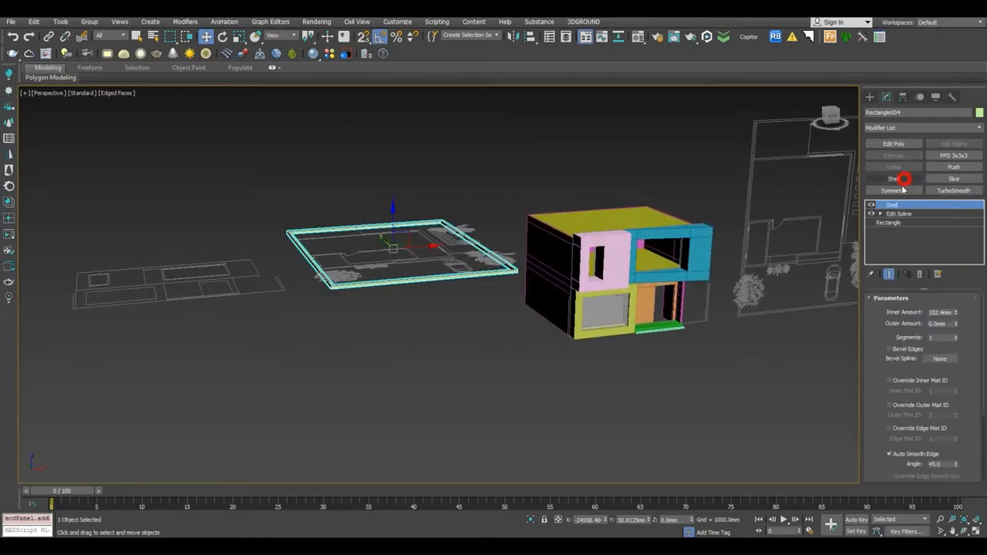
key(z)
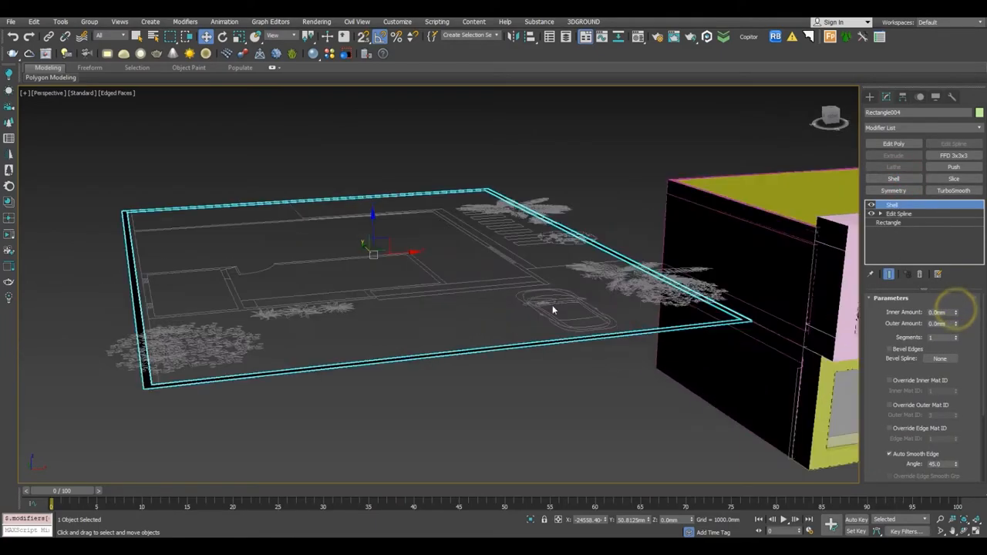
click(945, 322)
text(6')
key(Return)
scroll(456, 310, down, 3)
mouse_move(441, 309)
alt+middle_down()
mouse_move(486, 319)
mouse_move(430, 311)
alt+middle_up()
Move the boundary wall onto the house in the front view, aligning its side and base with the elevation drawing.
key(f)
scroll(429, 314, down, 2)
click(485, 342)
mouse_move(574, 385)
middle_down()
mouse_move(477, 344)
mouse_move(489, 278)
middle_up()
key(F3)
click(415, 193)
drag(368, 212, 635, 331)
scroll(519, 324, up, 8)
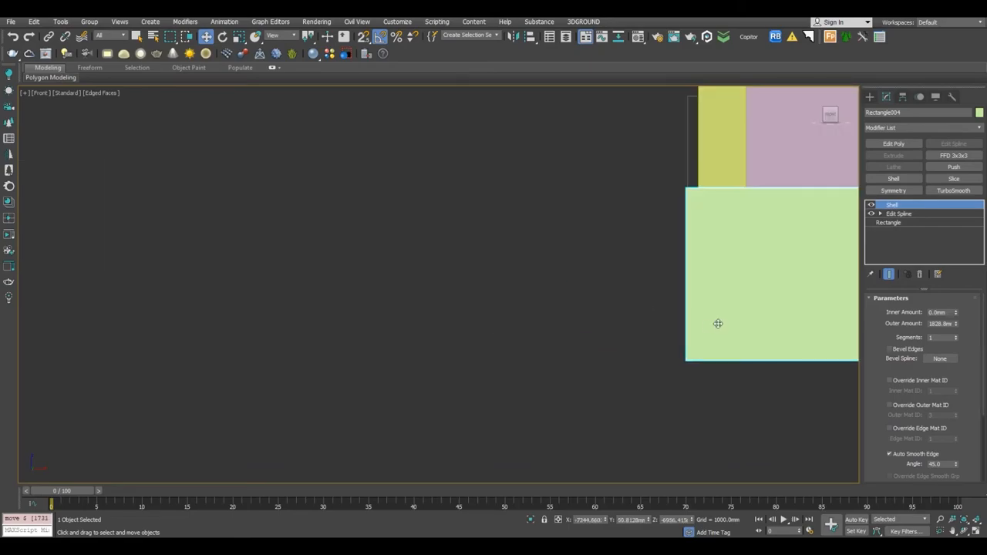
middle_drag(707, 327, 581, 321)
drag(613, 325, 614, 320)
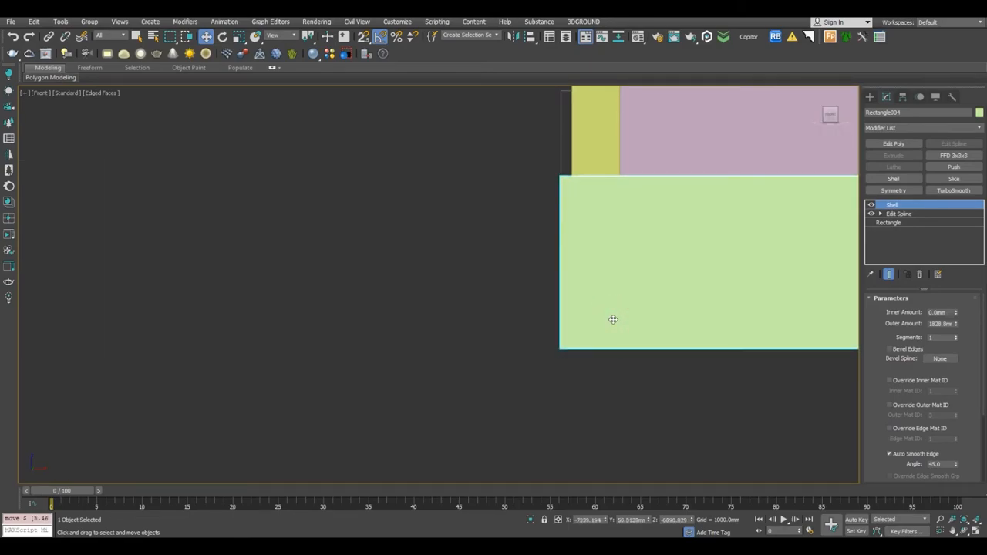
scroll(559, 189, up, 10)
middle_drag(582, 115, 567, 308)
key(p)
scroll(548, 298, down, 4)
scroll(548, 297, up, 4)
click(871, 205)
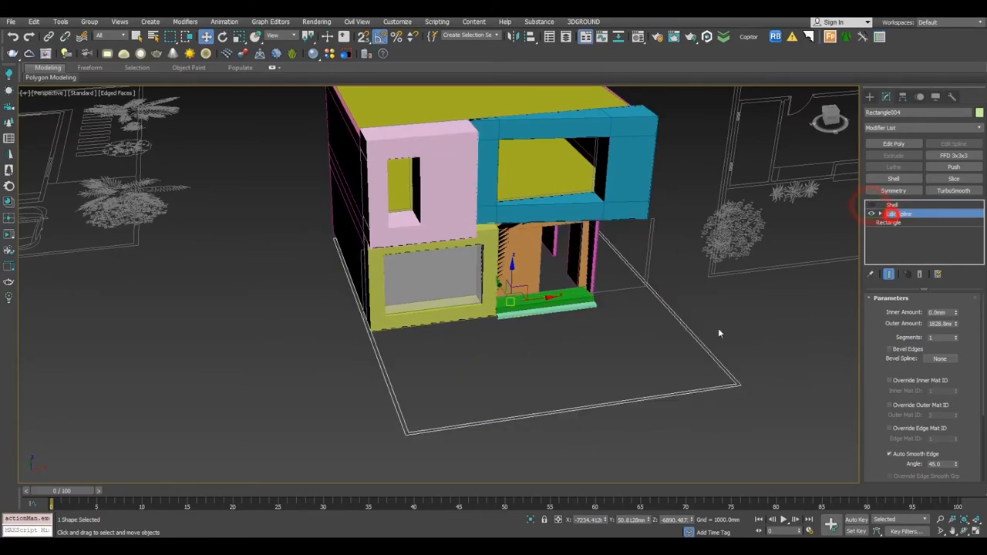
middle_drag(493, 393, 491, 374)
click(895, 143)
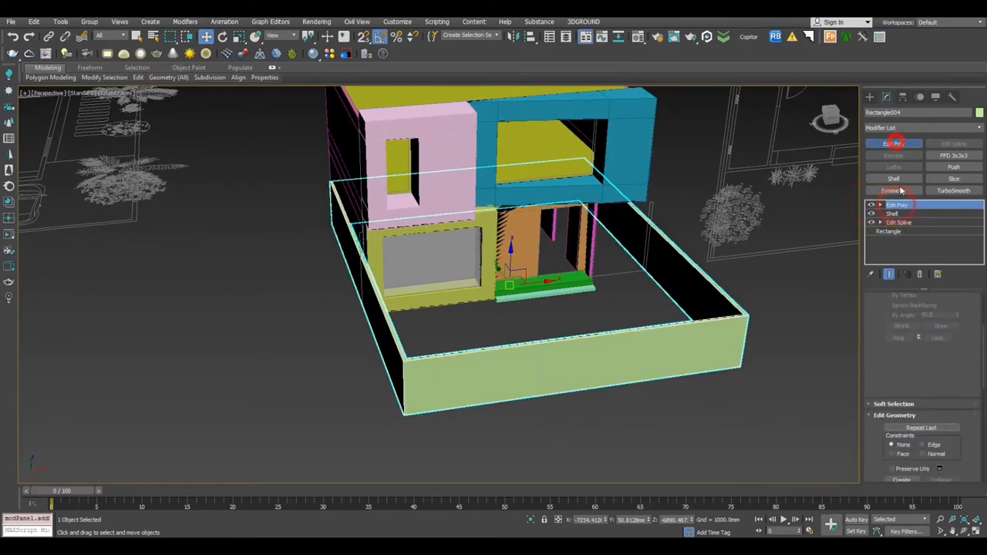
click(931, 358)
alt+middle_drag(650, 384, 621, 432)
drag(561, 381, 607, 506)
middle_drag(596, 452, 618, 384)
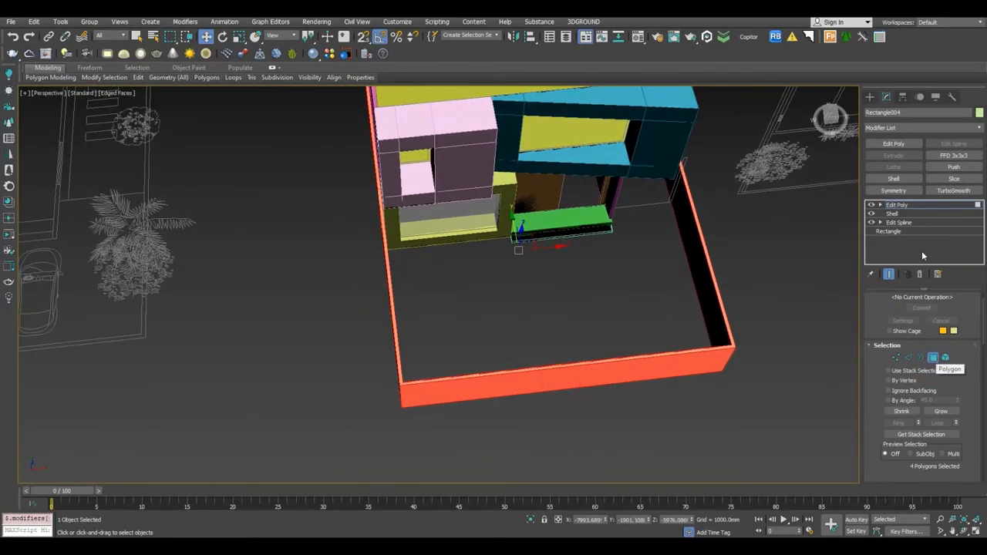
click(897, 205)
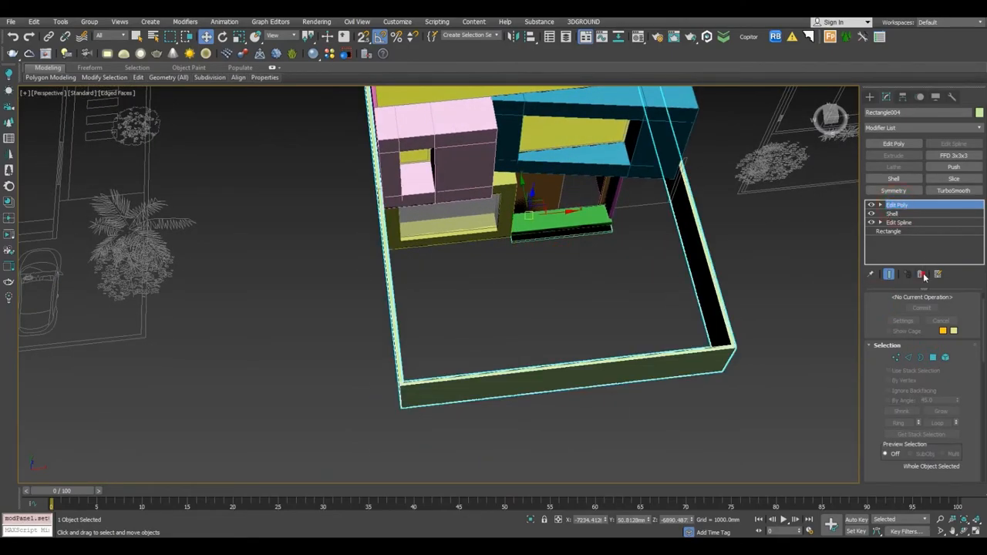
click(923, 276)
Isolate the boundary wall in the top view, disable its Shell, and add a second Edit Spline beneath it for vertex editing.
key(alt+q)
key(t)
key(z)
click(871, 204)
click(900, 214)
scroll(625, 272, up, 5)
middle_drag(737, 371, 752, 349)
drag(977, 337, 975, 311)
drag(877, 326, 888, 404)
click(908, 312)
scroll(939, 419, down, 5)
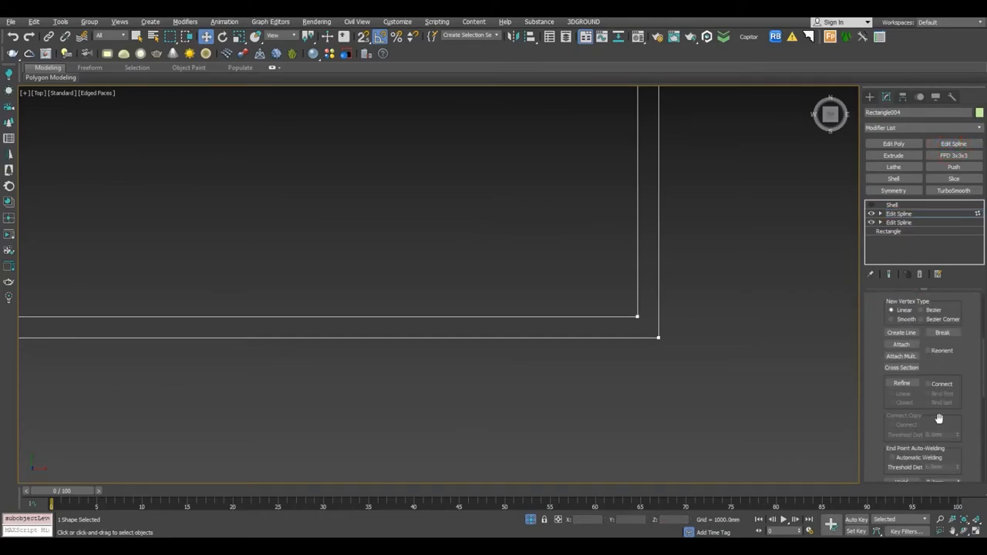
Refine the outer front line with a new vertex in line with each inner front corner.
click(908, 383)
scroll(648, 322, up, 8)
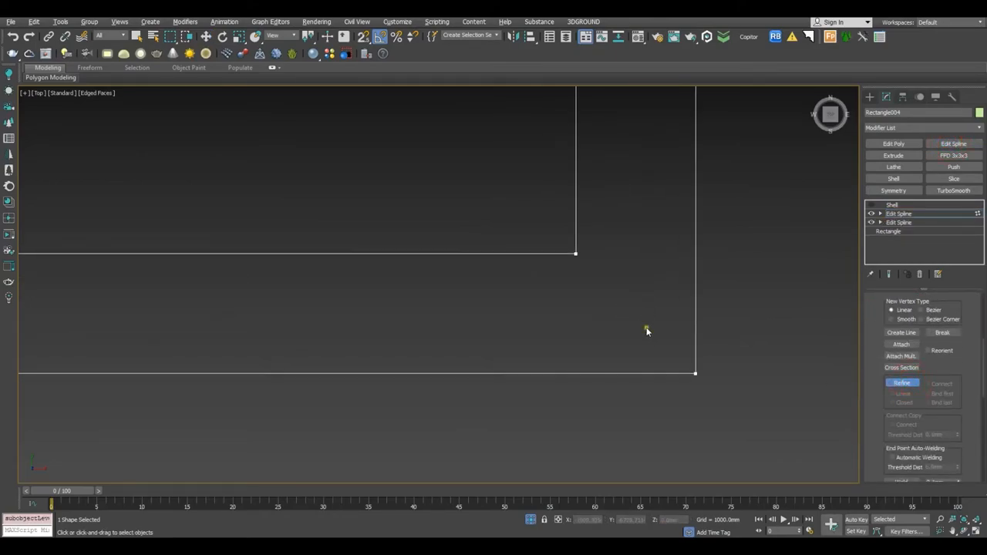
scroll(885, 322, up, 5)
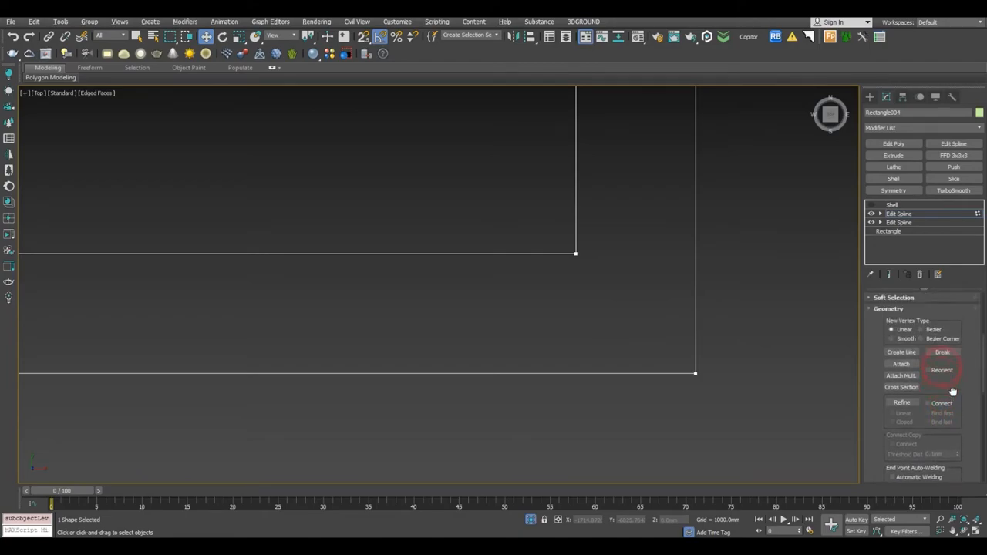
scroll(885, 322, down, 5)
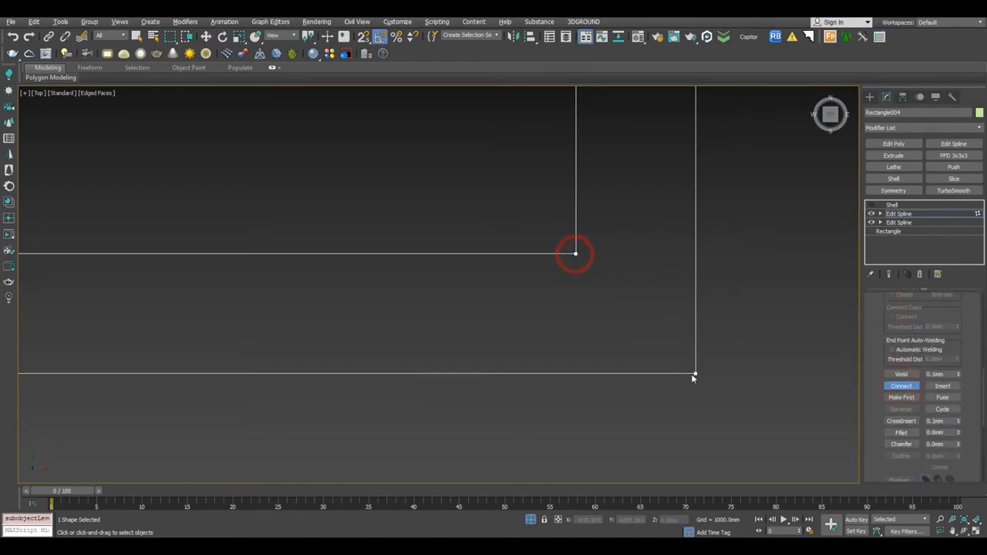
scroll(968, 343, up, 3)
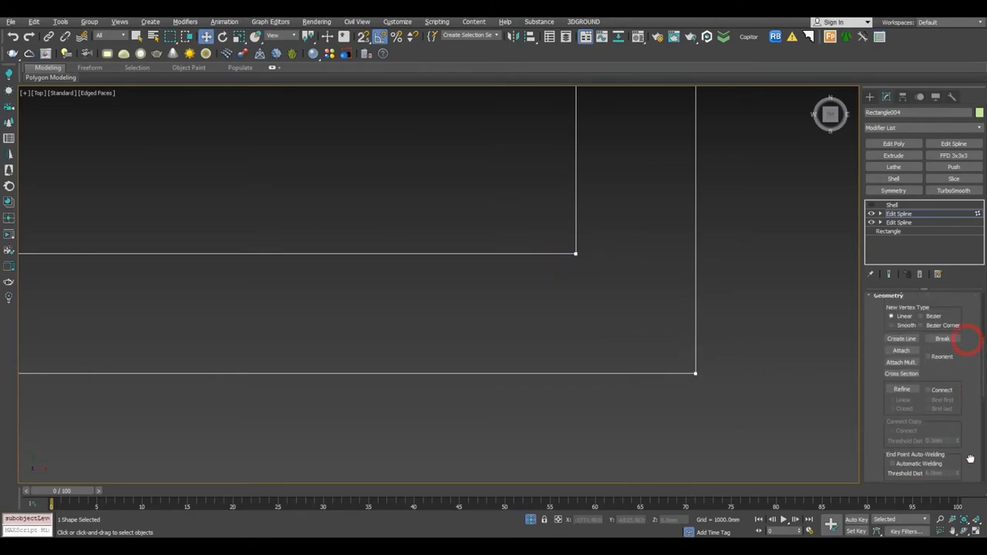
scroll(570, 258, up, 3)
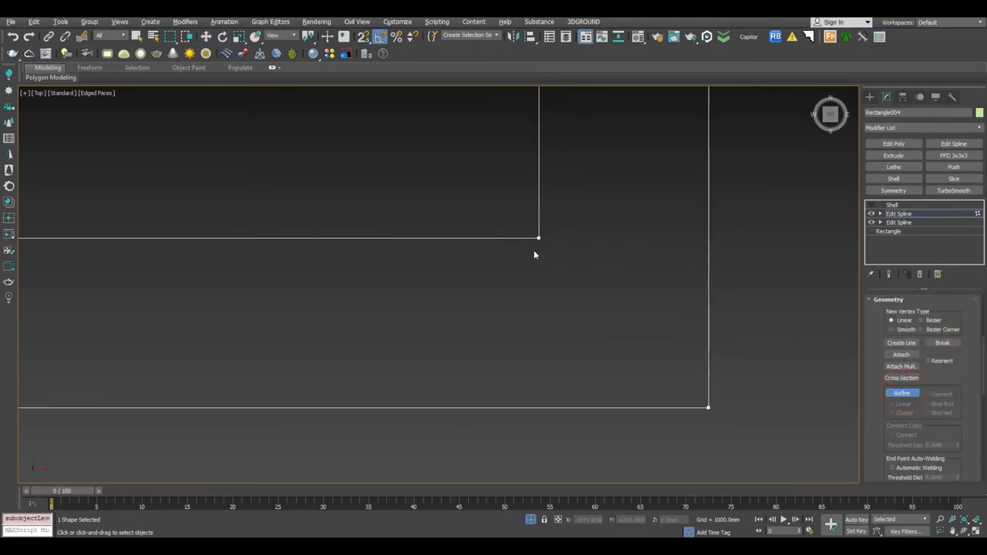
click(549, 409)
scroll(577, 388, down, 6)
middle_drag(577, 388, 864, 313)
scroll(864, 312, down, 1)
scroll(193, 308, up, 5)
click(271, 340)
scroll(316, 318, down, 4)
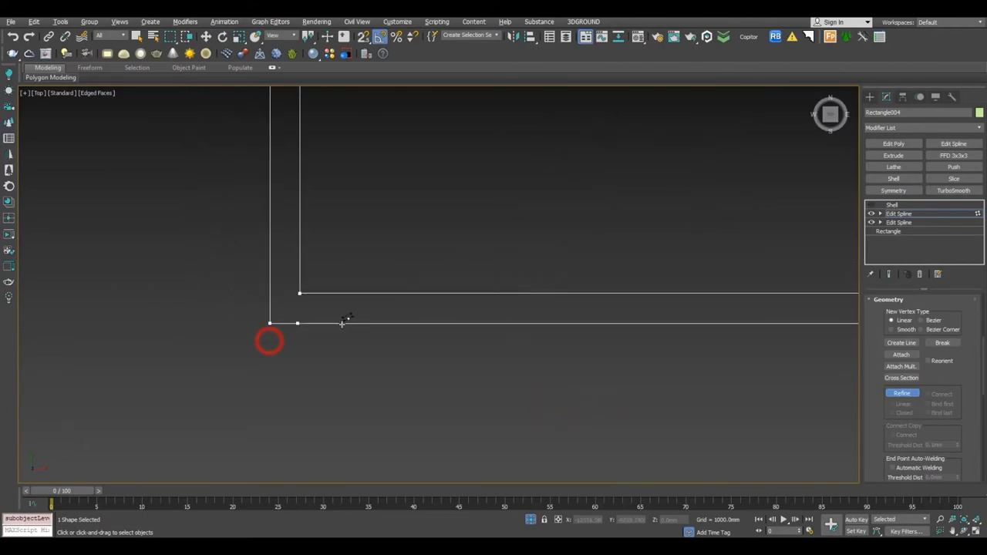
Delete the inner and outer front segments between the two side walls to open the boundary outline.
drag(966, 324, 965, 484)
click(922, 311)
drag(566, 245, 560, 393)
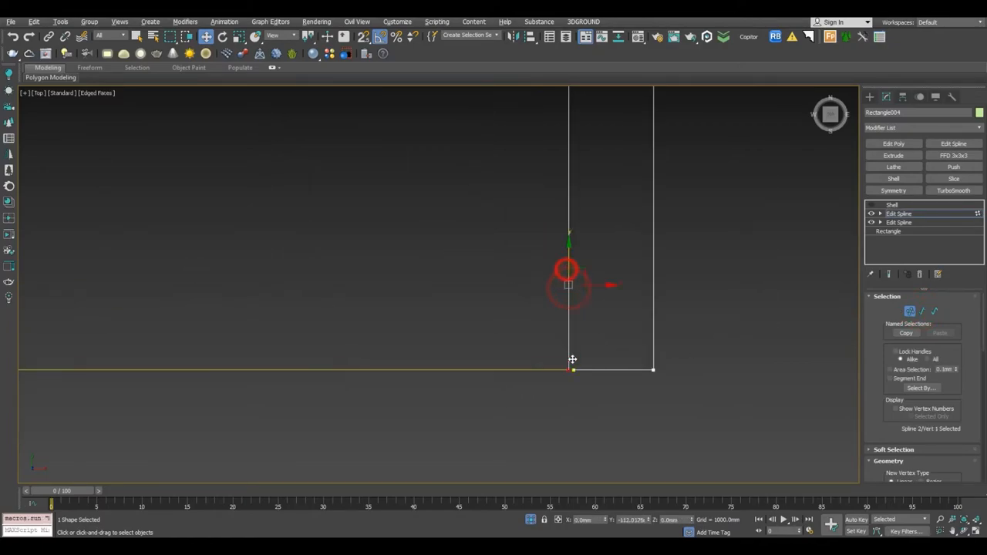
click(573, 370)
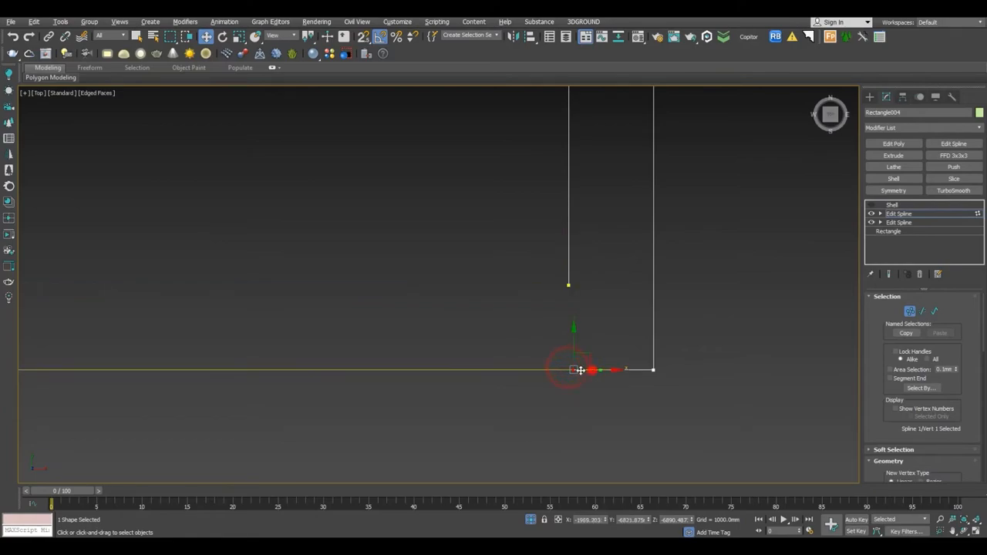
Select the inner end vertices of both side walls and move them along Y down to the outer front line.
drag(551, 271, 584, 298)
middle_drag(577, 277, 587, 221)
scroll(579, 225, down, 5)
middle_drag(357, 244, 545, 280)
scroll(567, 280, down, 1)
scroll(195, 269, up, 3)
scroll(567, 261, up, 3)
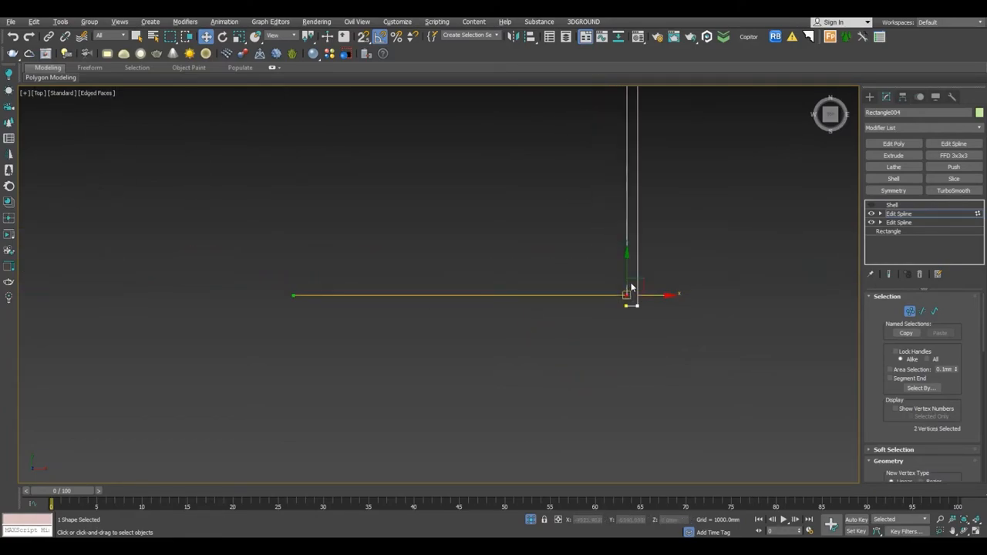
middle_drag(629, 285, 607, 335)
click(607, 339)
click(594, 344)
Fuse and weld the two nearly coincident vertices at the right side wall's front end.
drag(591, 333, 626, 377)
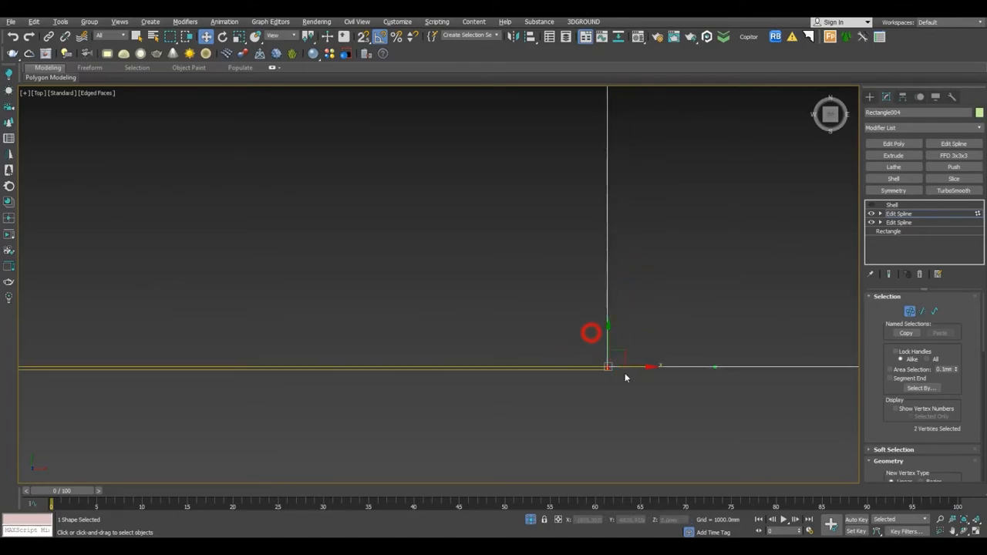
right_click(608, 371)
click(564, 436)
right_click(609, 371)
click(584, 425)
Move the outer vertex at the left side wall's front end to the inner one, and fuse and weld the pair.
scroll(584, 409, down, 8)
middle_drag(478, 401, 555, 387)
scroll(555, 387, up, 4)
scroll(621, 378, up, 4)
scroll(655, 337, up, 2)
drag(632, 392, 669, 441)
scroll(668, 439, up, 3)
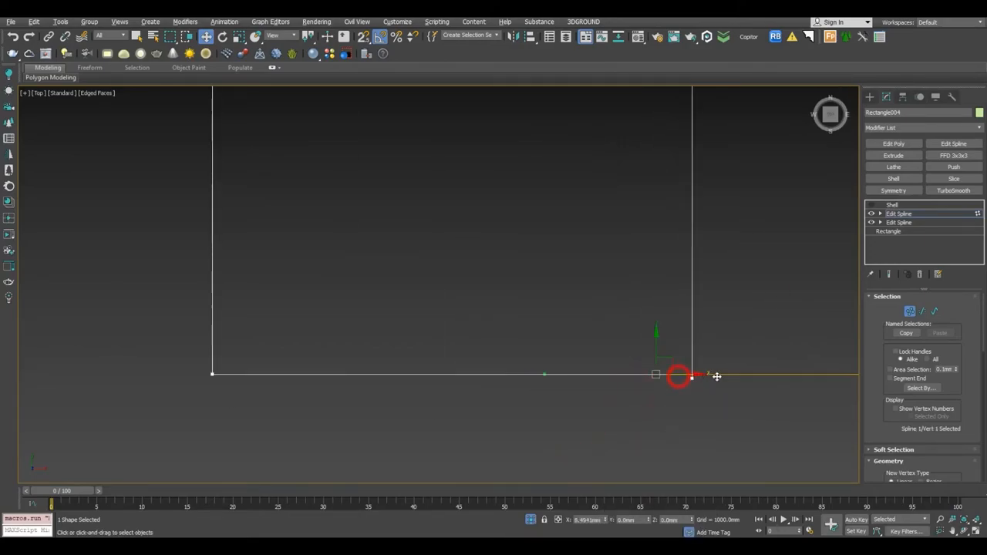
right_click(698, 376)
click(652, 438)
right_click(697, 377)
click(668, 428)
Scale the four front end vertices level along Y and check the short segments closing both wall ends.
scroll(700, 407, down, 6)
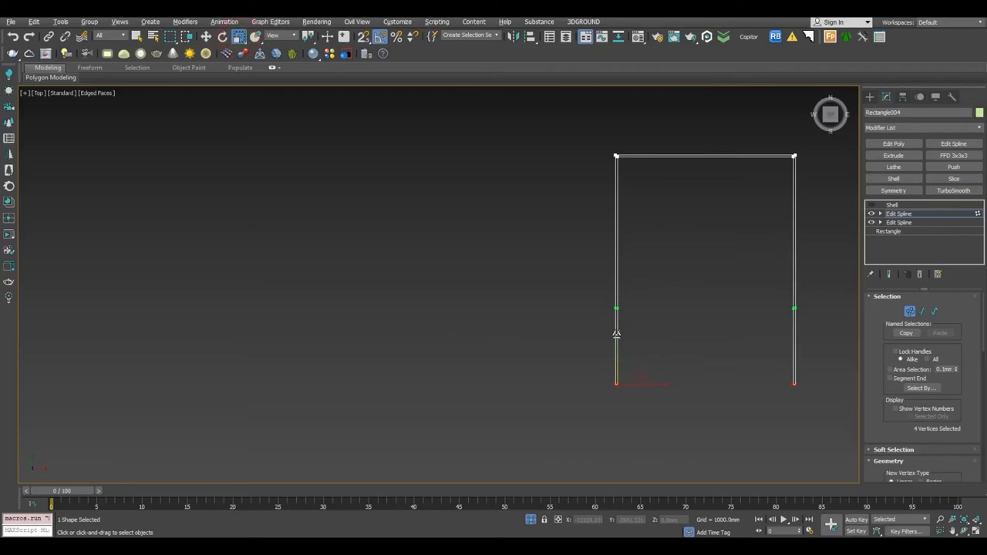
drag(685, 217, 685, 223)
scroll(677, 398, up, 2)
middle_drag(549, 369, 694, 400)
scroll(694, 400, up, 7)
middle_drag(802, 476, 584, 315)
scroll(584, 314, up, 2)
click(587, 317)
drag(619, 204, 623, 218)
scroll(623, 218, down, 5)
middle_drag(623, 219, 493, 341)
scroll(637, 364, down, 6)
scroll(596, 335, up, 4)
scroll(588, 304, up, 2)
click(575, 324)
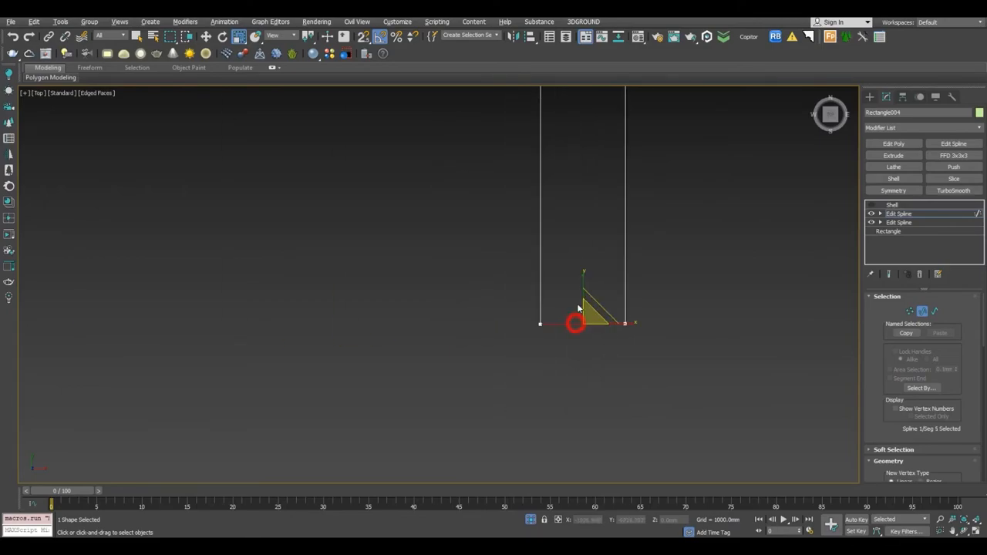
scroll(636, 292, down, 8)
key(1)
click(910, 214)
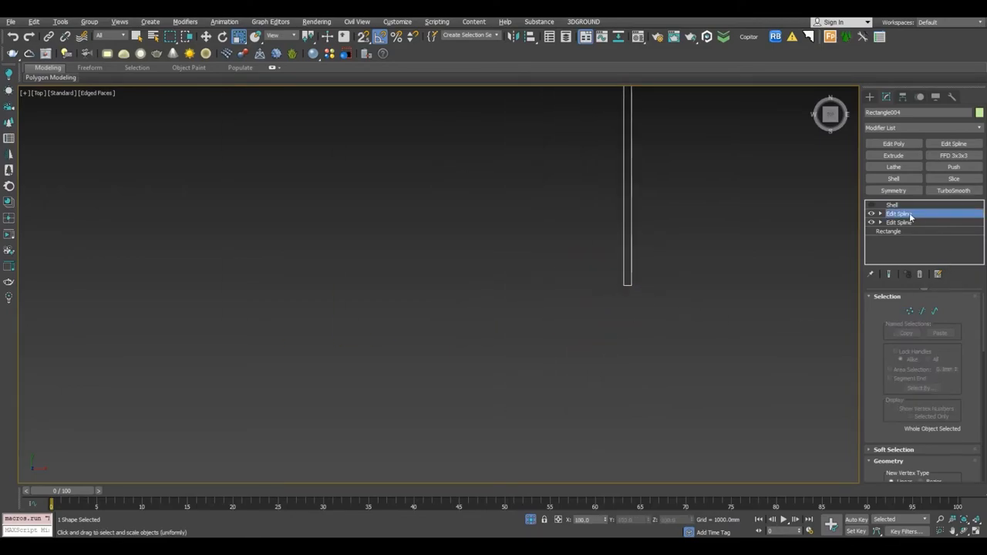
Exit isolation in the perspective view and turn the boundary wall's Shell modifier back on.
key(w)
key(p)
key(z)
alt+middle_drag(718, 297, 759, 231)
click(531, 520)
alt+middle_drag(521, 371, 592, 310)
click(897, 205)
Move the boundary wall rearward along Y to fit it around the house.
click(697, 347)
alt+middle_drag(651, 350, 360, 321)
scroll(510, 307, up, 1)
scroll(531, 293, up, 2)
click(615, 410)
alt+middle_drag(615, 409, 655, 414)
scroll(582, 413, up, 3)
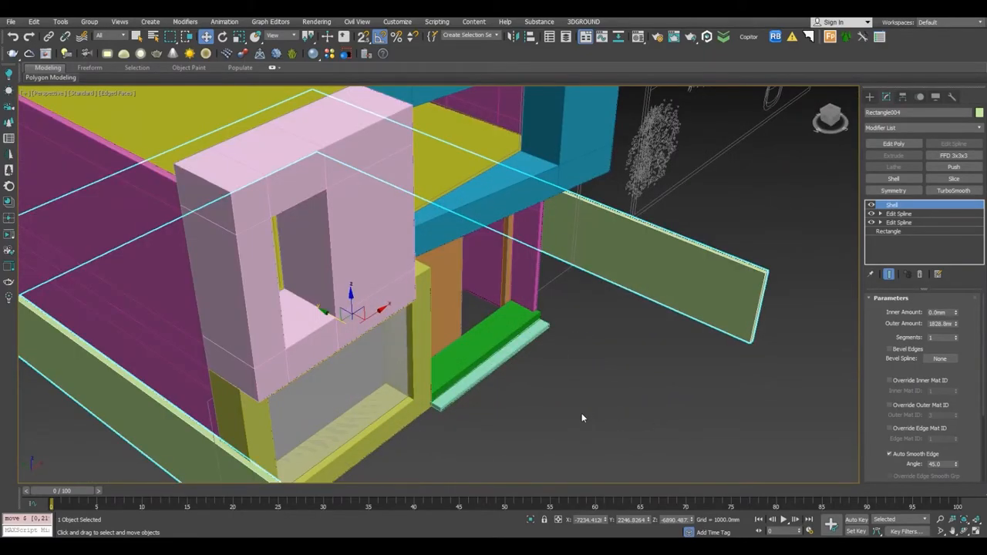
Shift the boundary wall further rearward along Y in the top view to match the plan's gap behind the house.
key(t)
middle_drag(501, 249, 561, 260)
scroll(561, 261, down, 3)
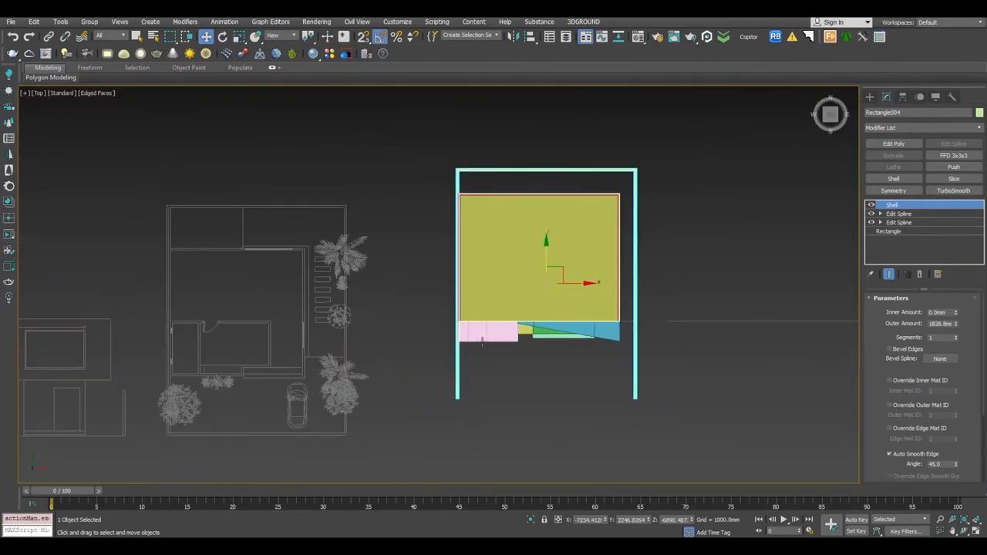
scroll(335, 408, up, 3)
scroll(421, 404, down, 3)
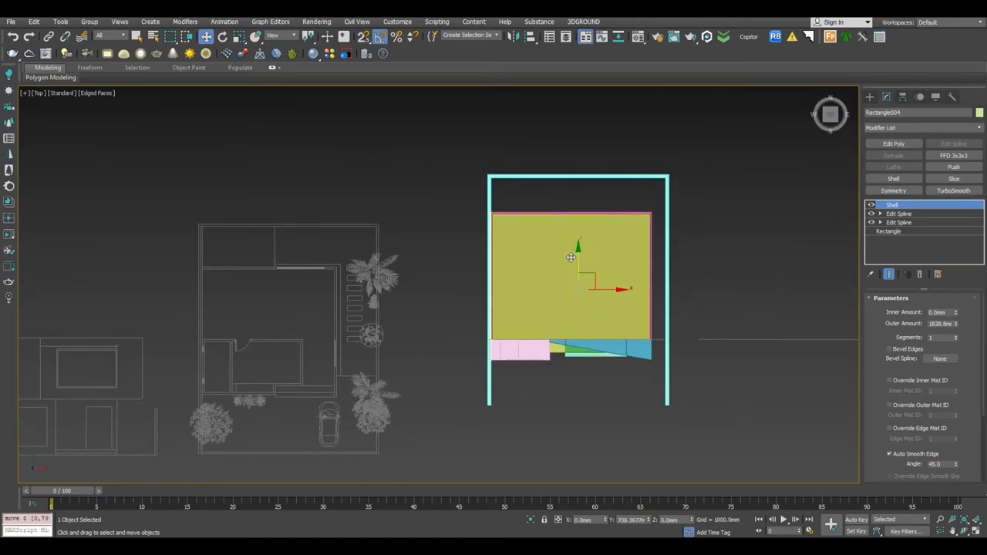
key(p)
Inspect the boundary wall's fit around the house from the rear, side and front.
middle_drag(578, 254, 459, 261)
alt+middle_drag(459, 260, 497, 147)
scroll(540, 333, up, 3)
click(539, 333)
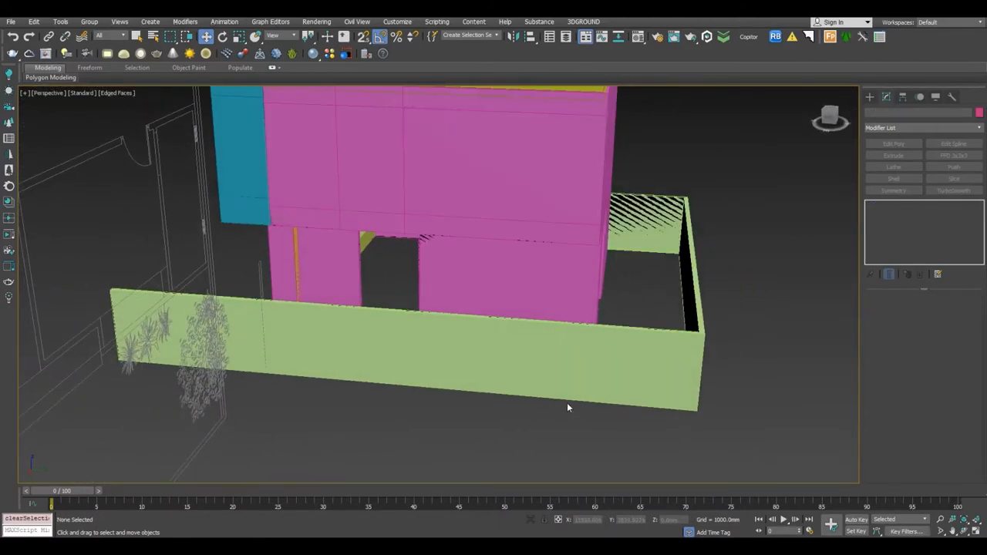
click(566, 401)
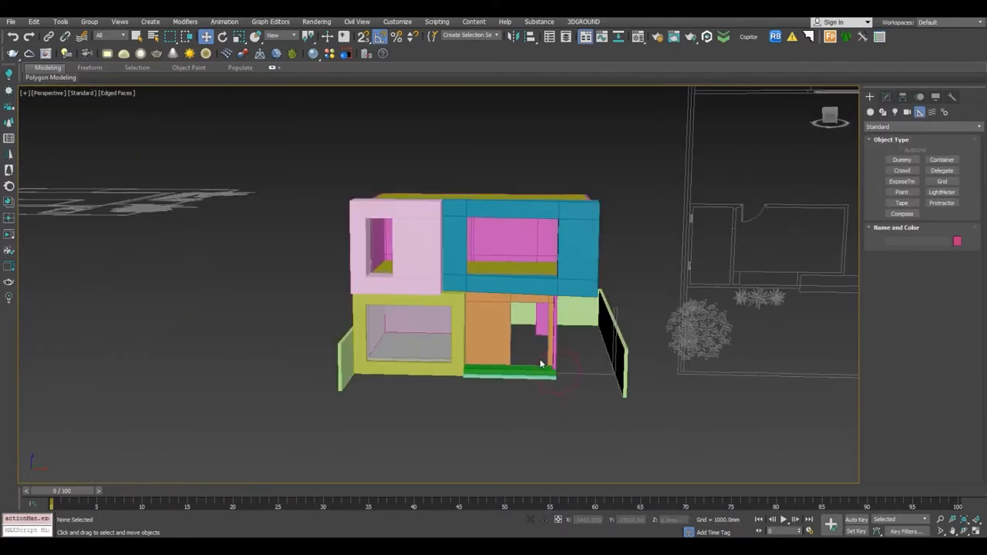
alt+middle_drag(541, 364, 519, 340)
scroll(536, 316, up, 3)
click(615, 376)
alt+middle_drag(557, 380, 574, 415)
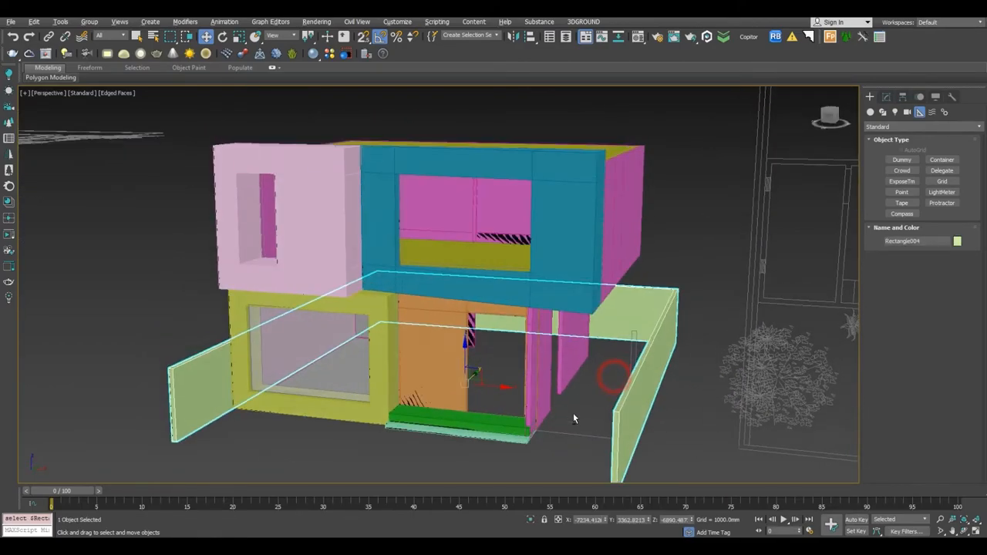
Isolate the boundary wall with the ground-floor walls, entrance slab and front window frame in the top view.
ctrl+click(544, 379)
scroll(519, 438, up, 3)
ctrl+click(521, 443)
middle_drag(521, 443, 579, 413)
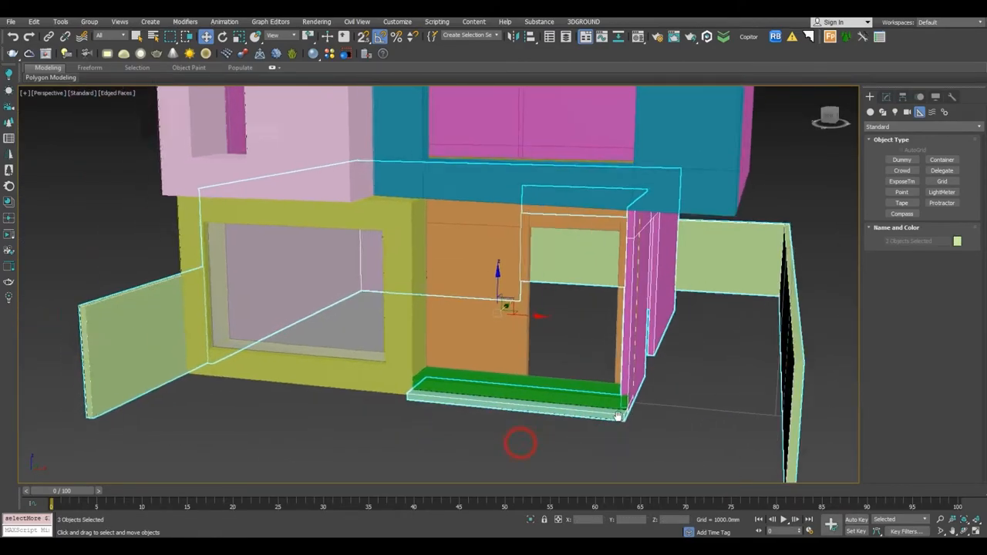
scroll(571, 405, up, 3)
ctrl+click(280, 377)
middle_drag(280, 377, 553, 319)
key(alt+q)
key(t)
scroll(562, 410, down, 3)
click(528, 308)
Draw two vertex-snapped rectangles, one around the house footprint including the entrance slab and one around the boundary wall's outer outline.
click(882, 112)
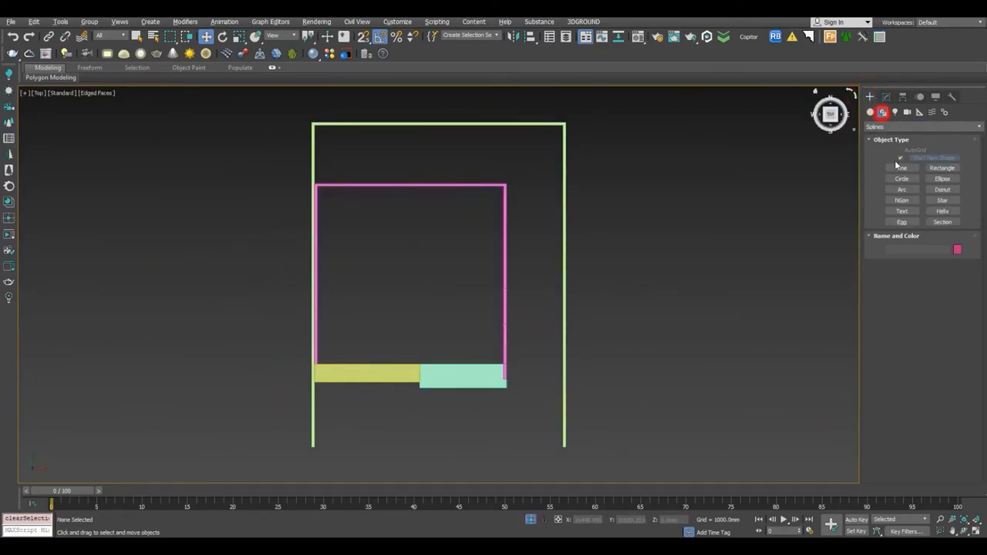
click(941, 168)
drag(316, 182, 508, 388)
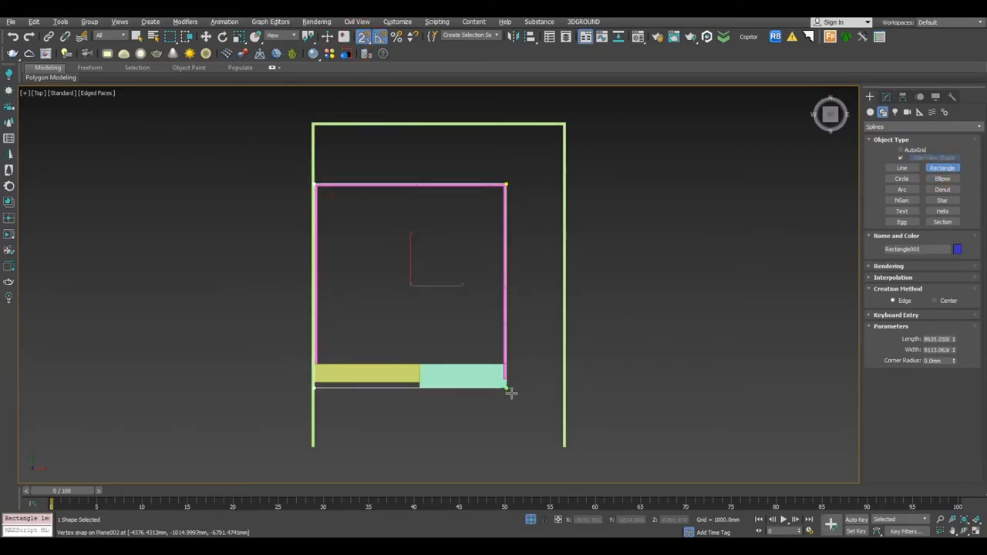
drag(314, 125, 566, 446)
right_click(696, 302)
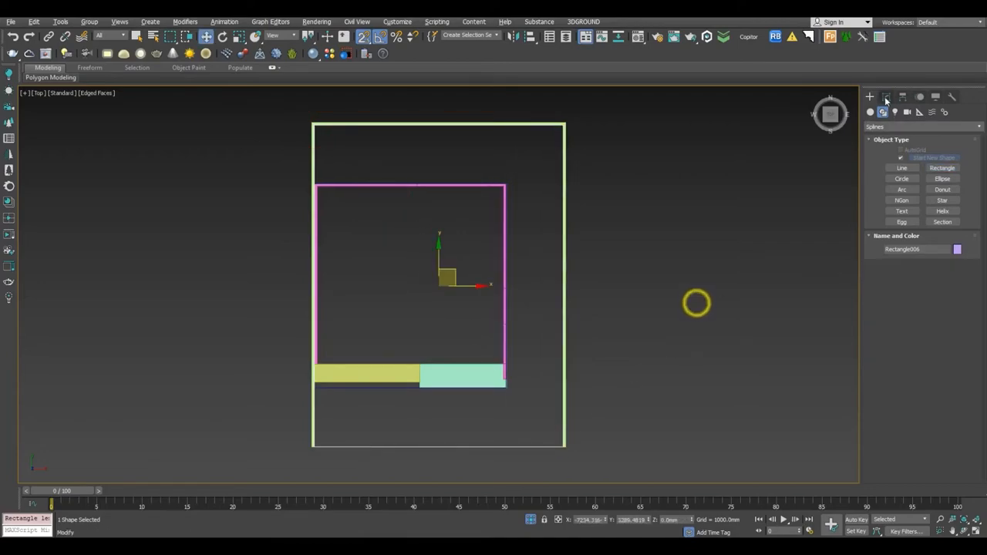
Apply Edit Spline to the boundary rectangle and attach the house footprint rectangle to it.
click(886, 97)
click(945, 147)
drag(884, 432, 906, 380)
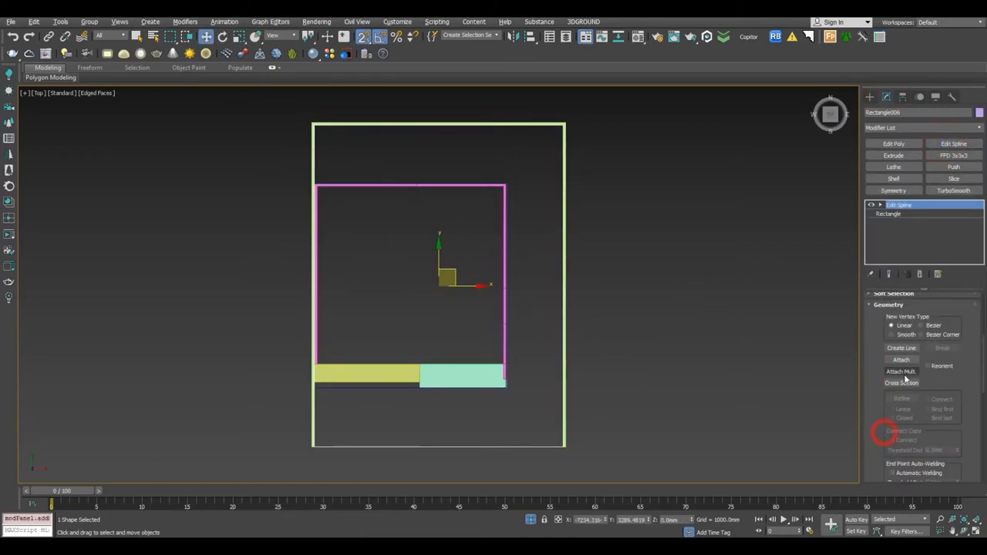
right_click(646, 237)
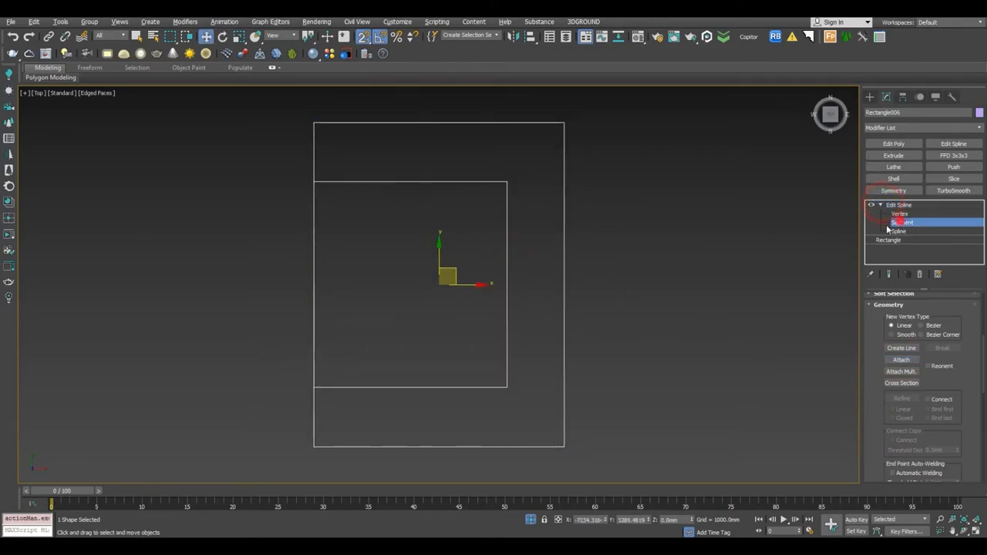
Align the overlapping left segments of the two attached rectangles at segment level.
scroll(312, 190, up, 6)
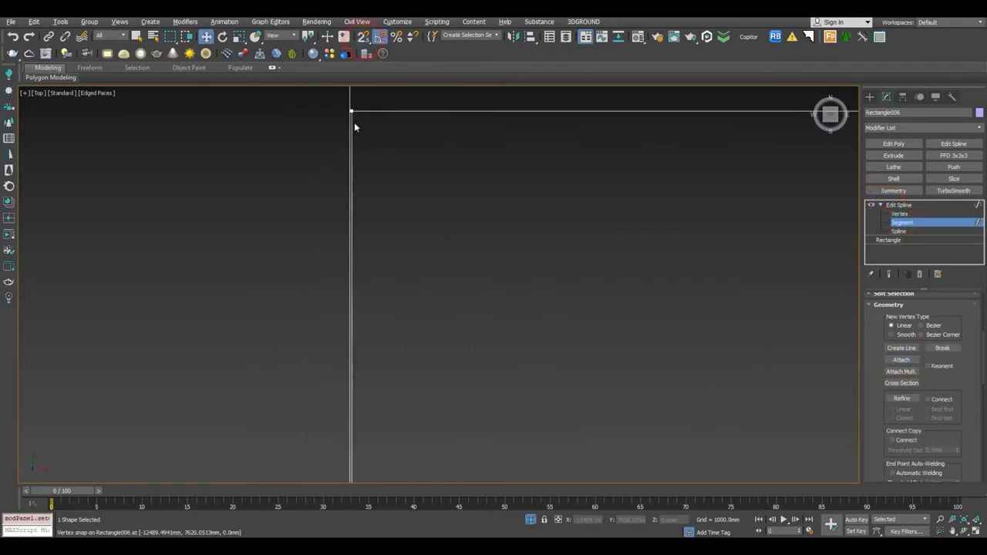
key(z)
scroll(453, 285, up, 5)
scroll(314, 286, up, 5)
drag(335, 317, 348, 317)
scroll(348, 317, down, 4)
scroll(348, 317, down, 3)
click(915, 223)
Exit isolation in the perspective view and lower the combined outline along Z to the base of the boundary wall.
key(z)
key(p)
click(533, 521)
scroll(526, 337, down, 5)
middle_drag(520, 379, 575, 375)
scroll(565, 317, up, 4)
scroll(575, 375, down, 2)
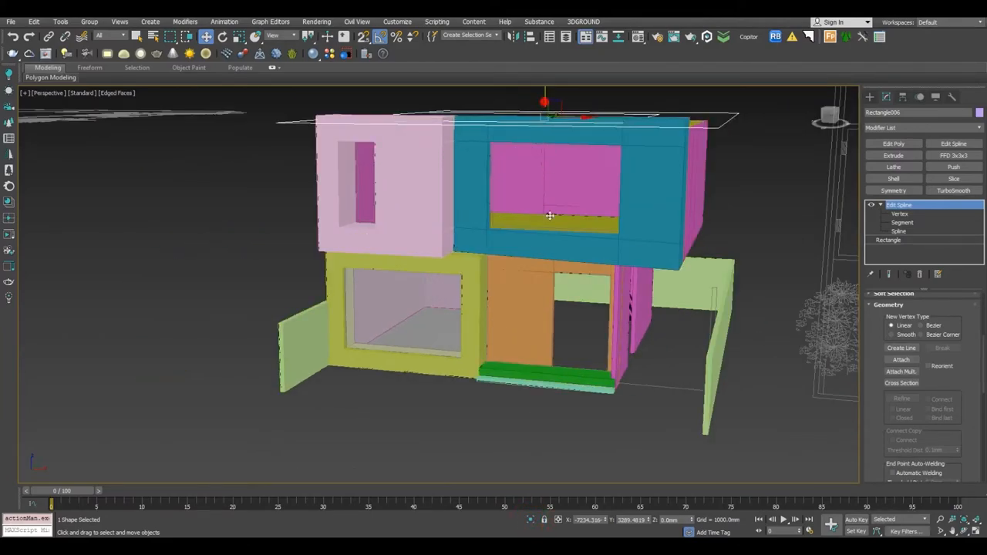
drag(549, 104, 547, 332)
Isolate the outline with the boundary wall and align the outline to the wall's bottom edge in the front view.
ctrl+click(713, 394)
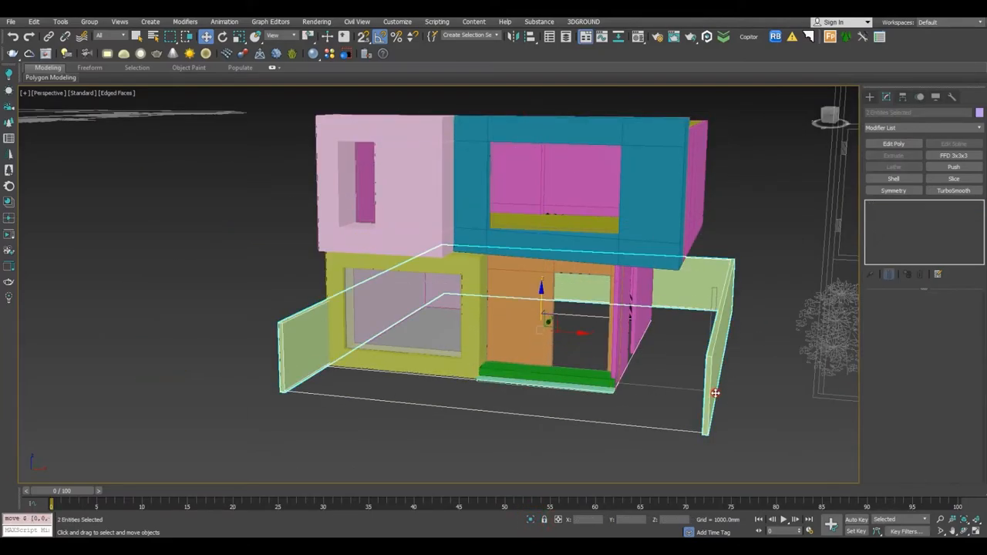
key(alt+q)
key(f)
key(F3)
alt+drag(508, 200, 433, 317)
scroll(444, 343, up, 8)
middle_drag(472, 397, 481, 285)
scroll(510, 295, up, 3)
drag(506, 277, 513, 313)
scroll(513, 324, up, 5)
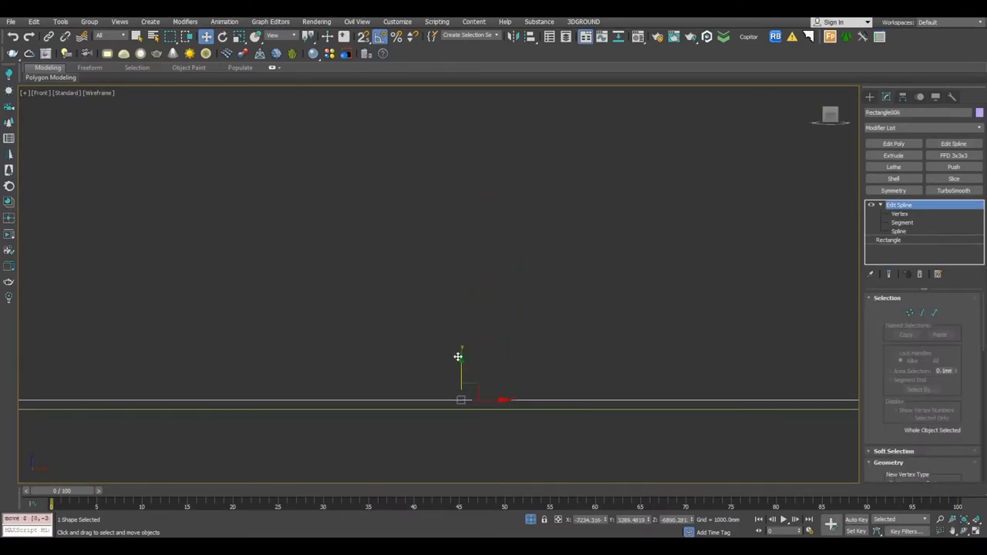
drag(460, 378, 477, 388)
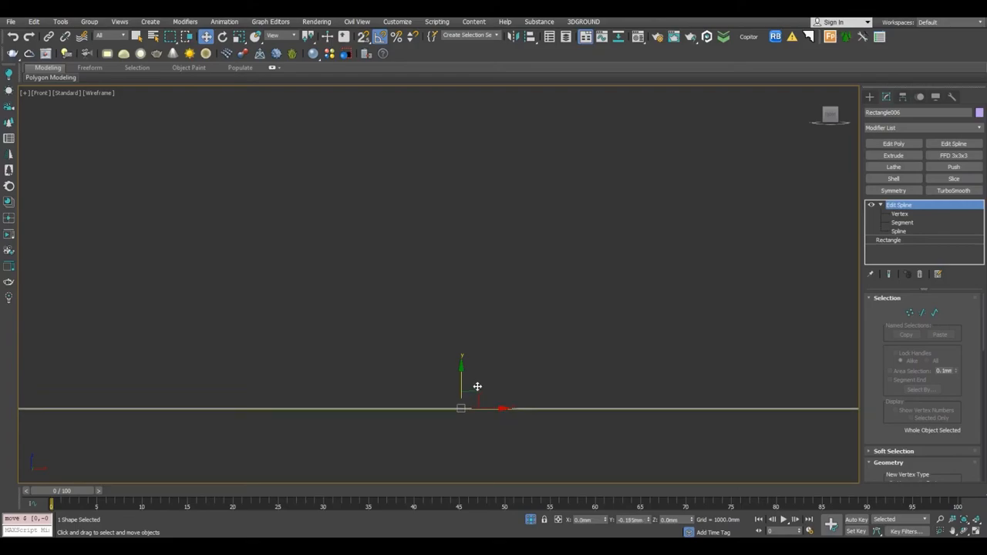
Exit isolation in the perspective view and apply Edit Poly to the outline to create the yard surface around the house.
key(p)
key(F3)
click(531, 520)
alt+middle_drag(552, 455, 686, 382)
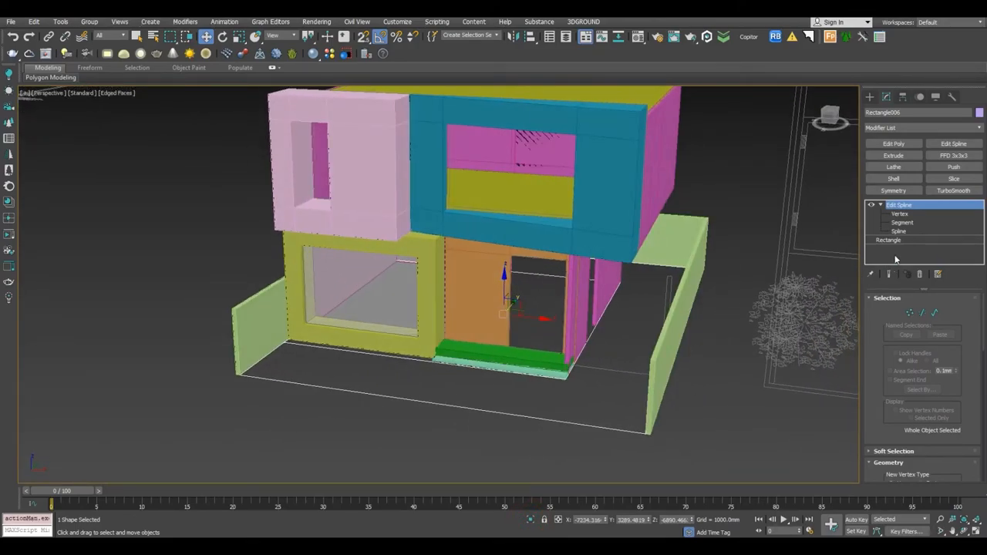
click(910, 144)
Clone the yard surface, isolate the copy and remove its Edit Poly modifier.
mouse_move(602, 324)
alt+middle_down()
mouse_move(618, 318)
mouse_move(599, 315)
mouse_move(592, 332)
mouse_move(564, 319)
mouse_move(575, 371)
alt+middle_up()
key(ctrl+v)
click(463, 314)
key(alt+q)
click(919, 274)
Delete the outer boundary spline from the copy and convert the remaining footprint to a floor surface with Edit Poly.
click(935, 312)
click(588, 290)
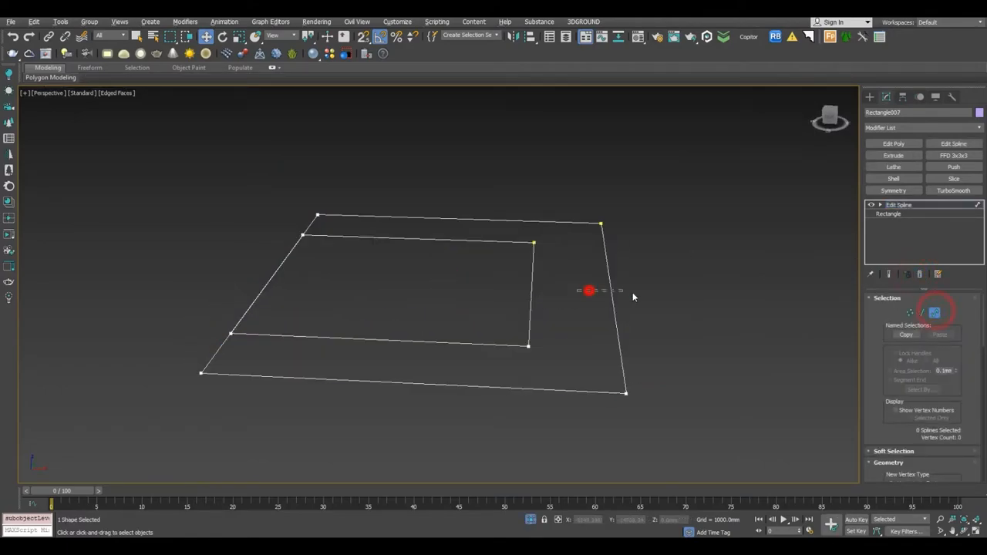
click(926, 205)
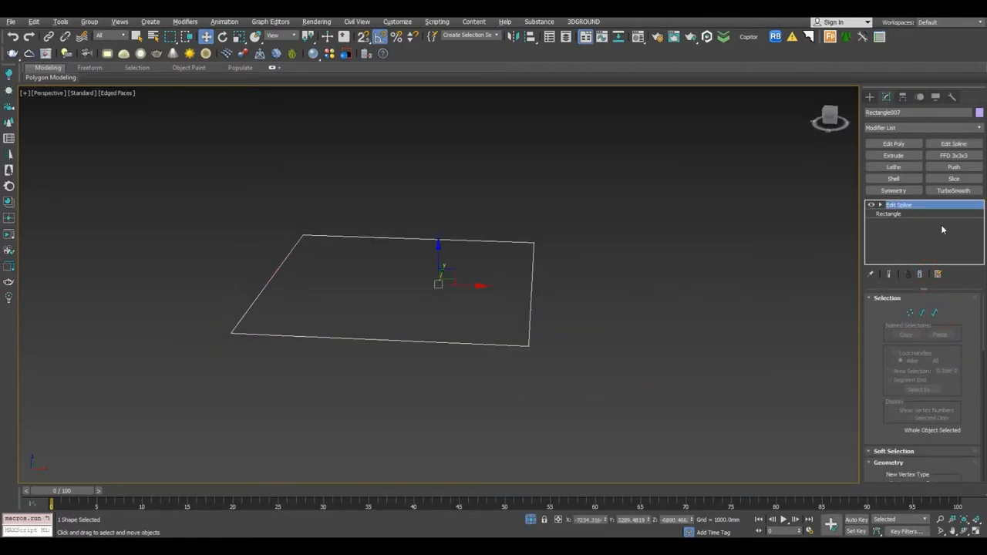
click(894, 144)
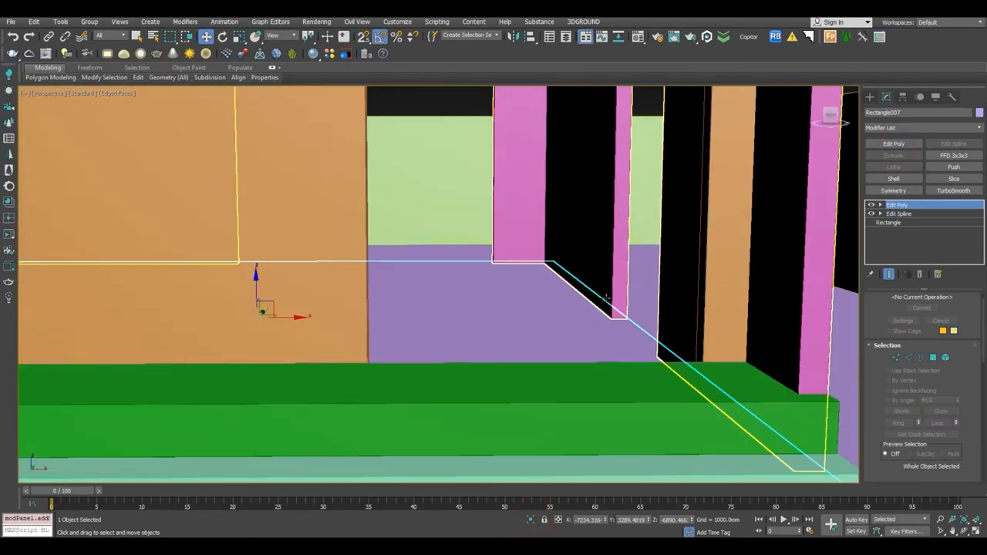
Isolate the house floor surface with the ground-floor walls in the front view and select only the floor.
click(605, 306)
key(f)
key(z)
key(F3)
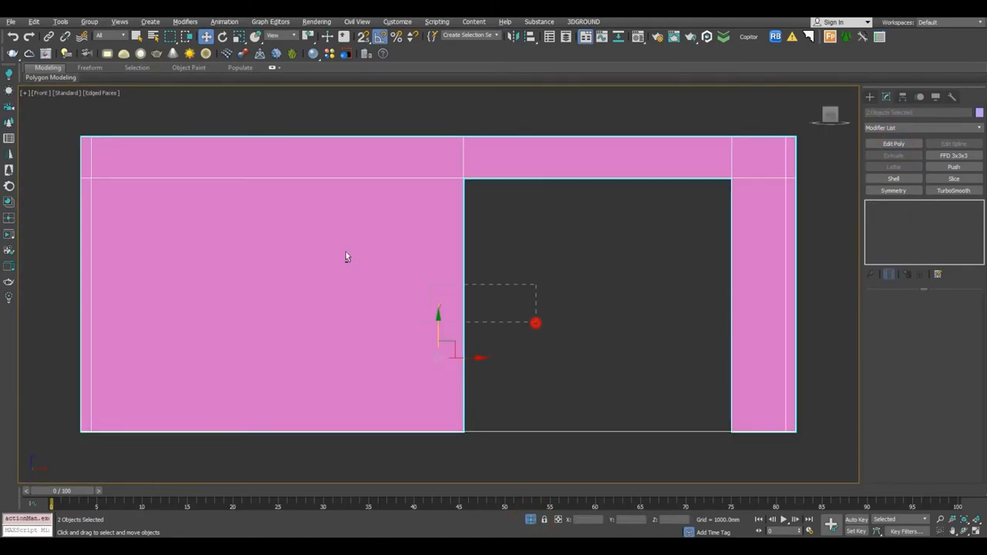
drag(535, 324, 495, 461)
scroll(486, 420, up, 5)
middle_drag(431, 443, 424, 364)
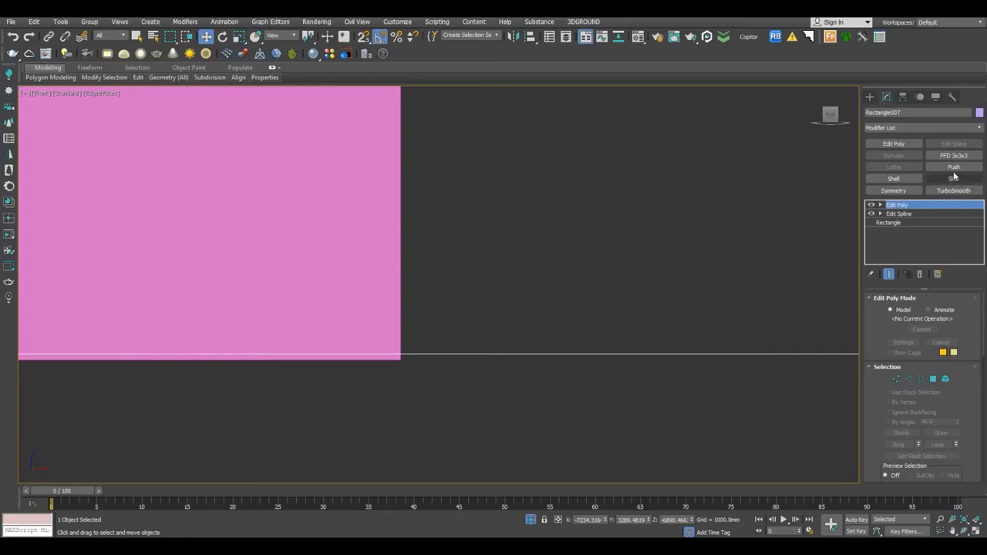
Apply a Shell modifier to the house floor with Outer Amount and Inner Amount both set to 4 mm.
click(895, 179)
right_click(957, 325)
double_click(948, 323)
text(2)
key(Return)
text(4)
key(Return)
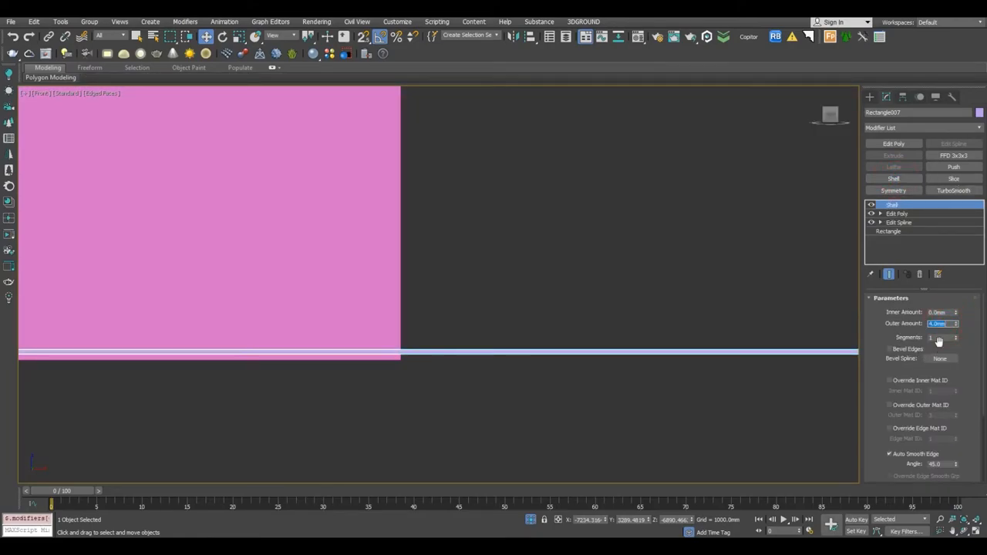
double_click(937, 313)
text(4)
key(Return)
scroll(409, 309, up, 5)
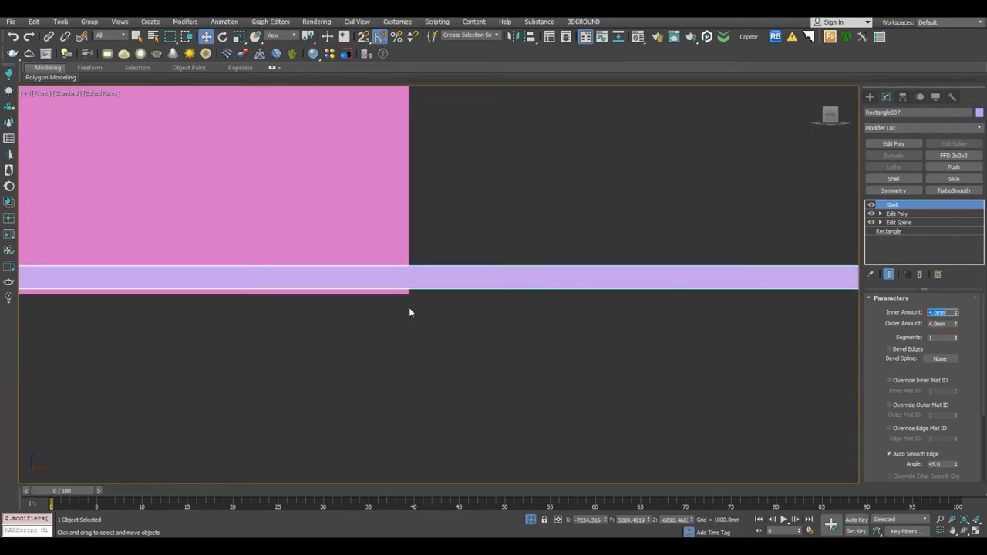
Lower the thin floor slab until its top meets the pink wall's base, and save the scene.
drag(430, 260, 447, 269)
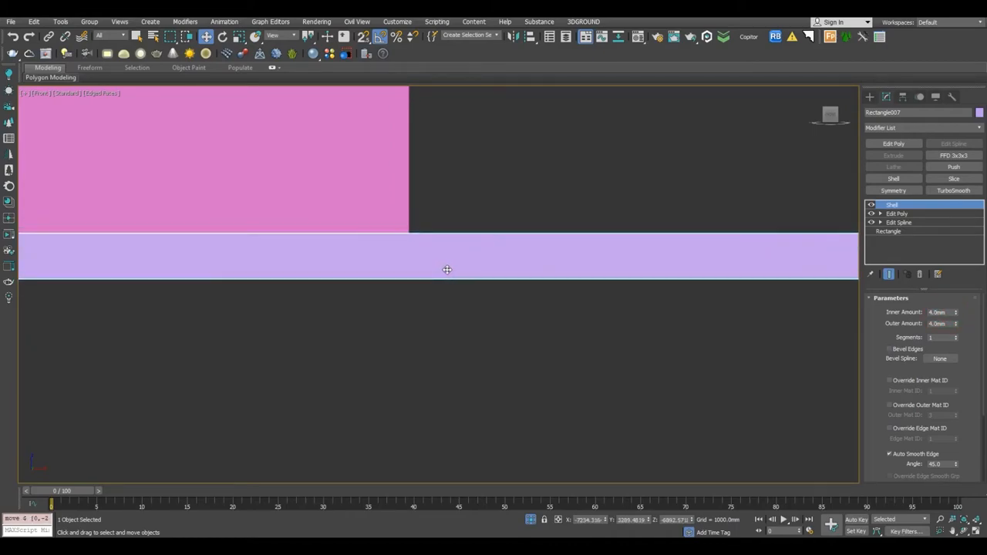
key(p)
click(532, 521)
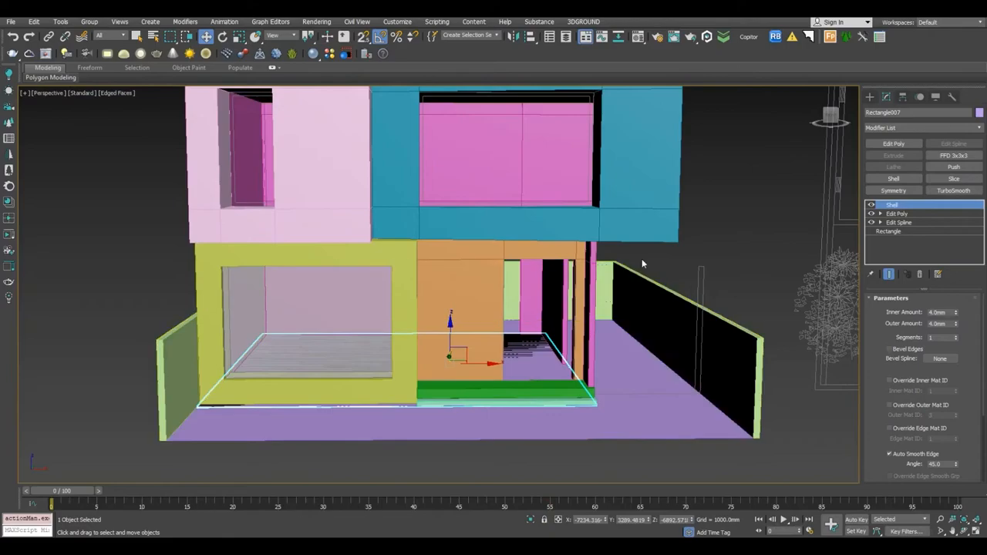
click(642, 258)
key(ctrl+s)
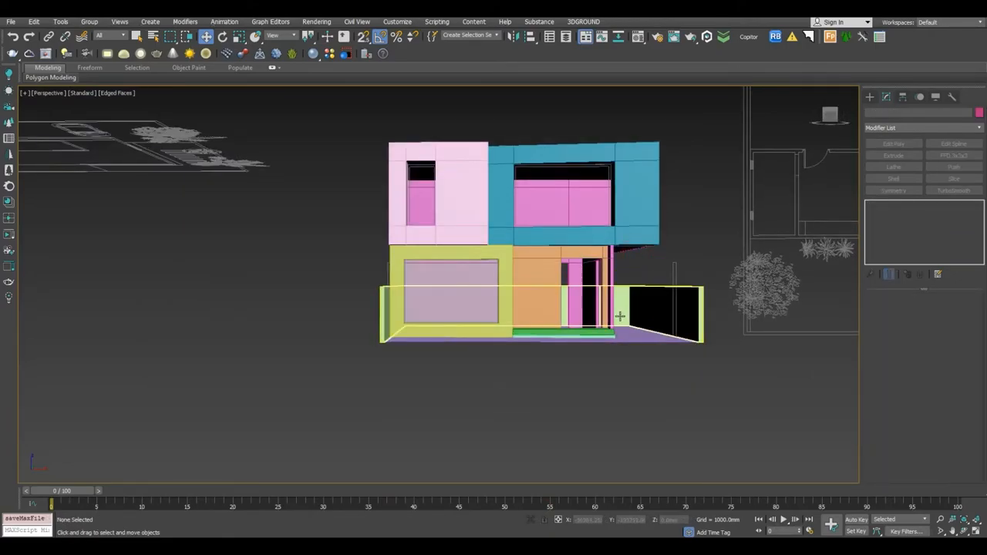
Isolate the outer ground slab around the house and add an Edit Poly modifier, working at vertex level.
middle_drag(620, 318, 607, 330)
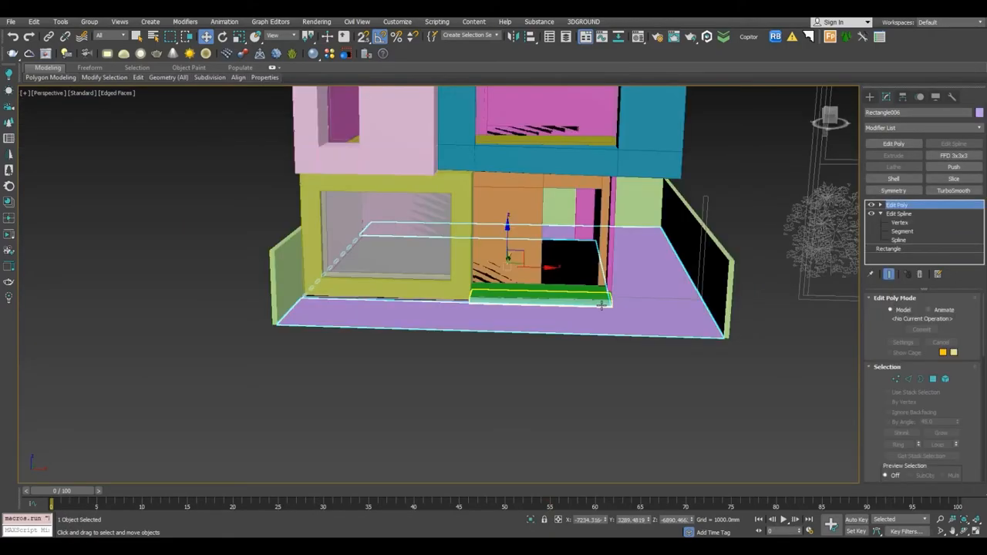
alt+middle_drag(601, 305, 642, 314)
key(alt+q)
scroll(636, 359, down, 4)
scroll(729, 222, up, 5)
key(1)
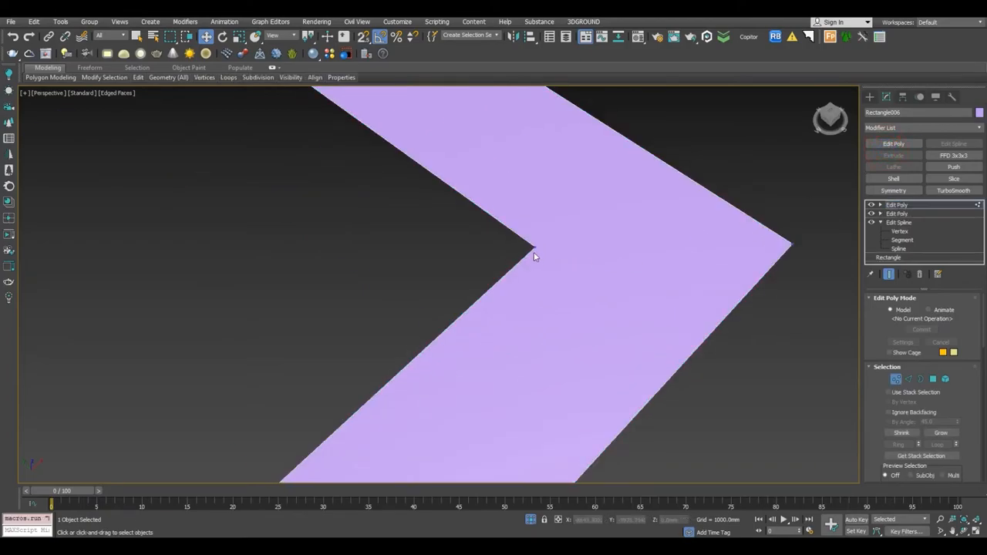
Try to connect the inner and outer vertices at the ground slab's corner.
scroll(586, 270, down, 2)
alt+middle_drag(587, 270, 598, 245)
scroll(941, 378, down, 5)
scroll(496, 286, down, 6)
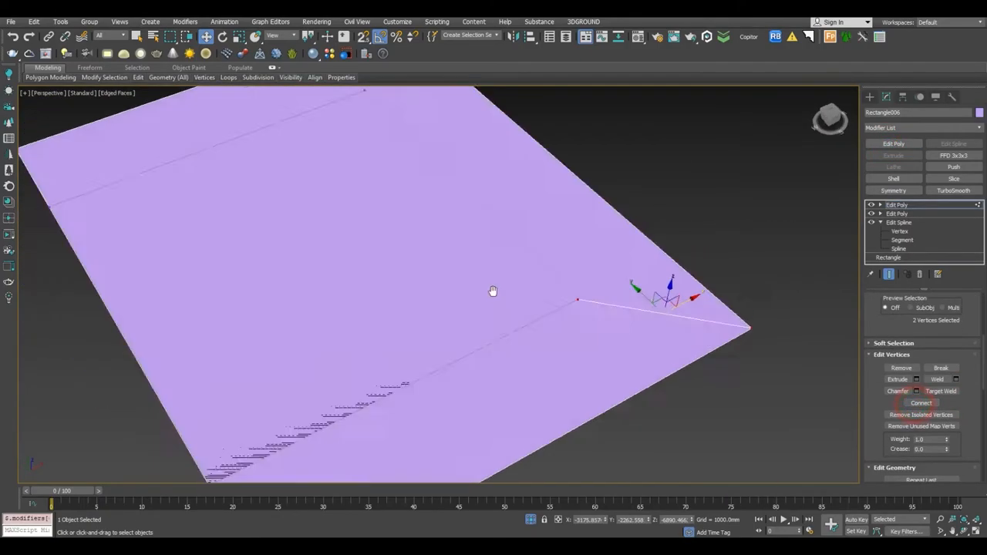
alt+middle_drag(483, 307, 386, 256)
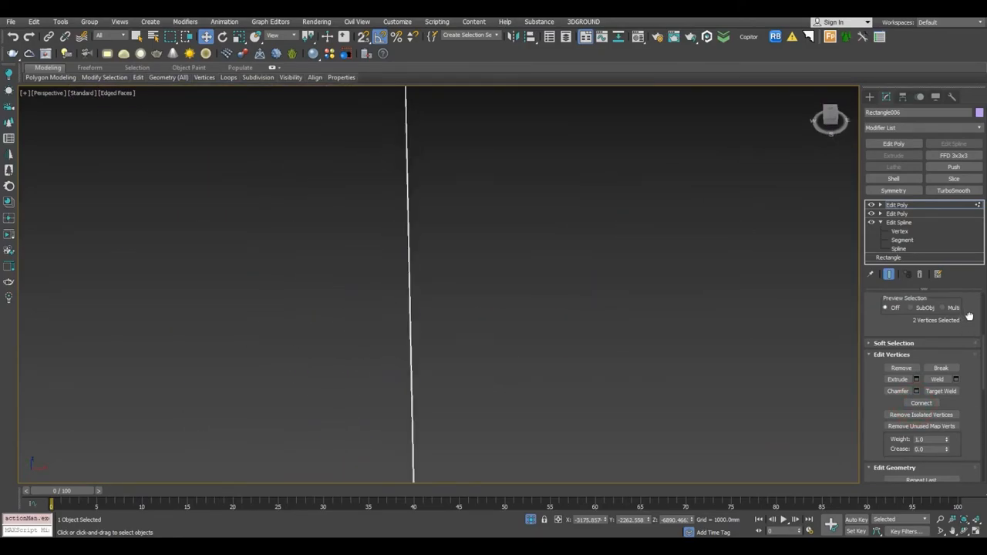
Cut the ground slab's face at the inner corner where the thin strip meets the front arm.
scroll(968, 315, up, 5)
click(926, 367)
alt+middle_drag(270, 286, 381, 273)
scroll(384, 287, up, 7)
key(1)
right_click(375, 392)
click(357, 255)
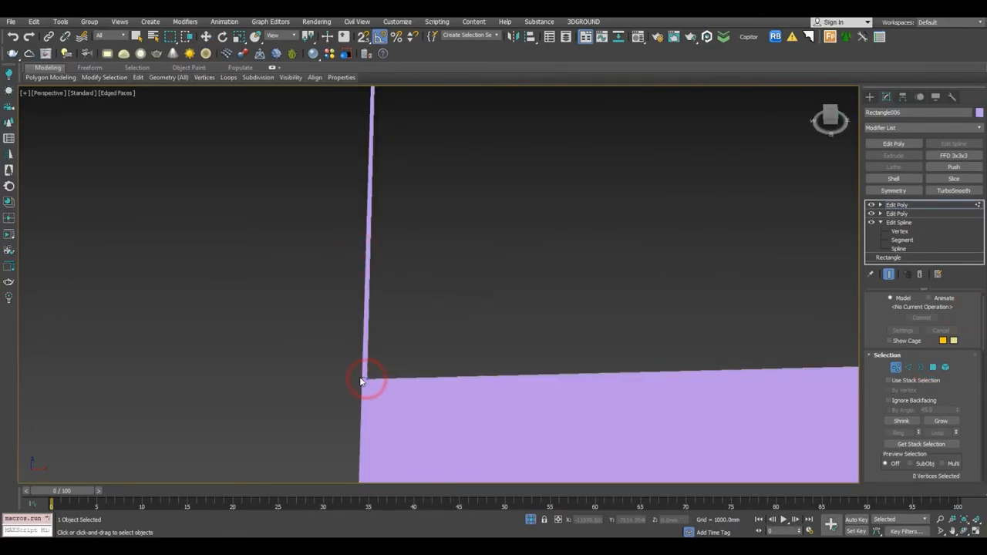
Delete the thin strip polygon that joins the open ends of the ground slab's two arms.
alt+middle_drag(416, 346, 508, 298)
scroll(485, 314, down, 5)
click(937, 373)
scroll(509, 298, down, 4)
click(437, 298)
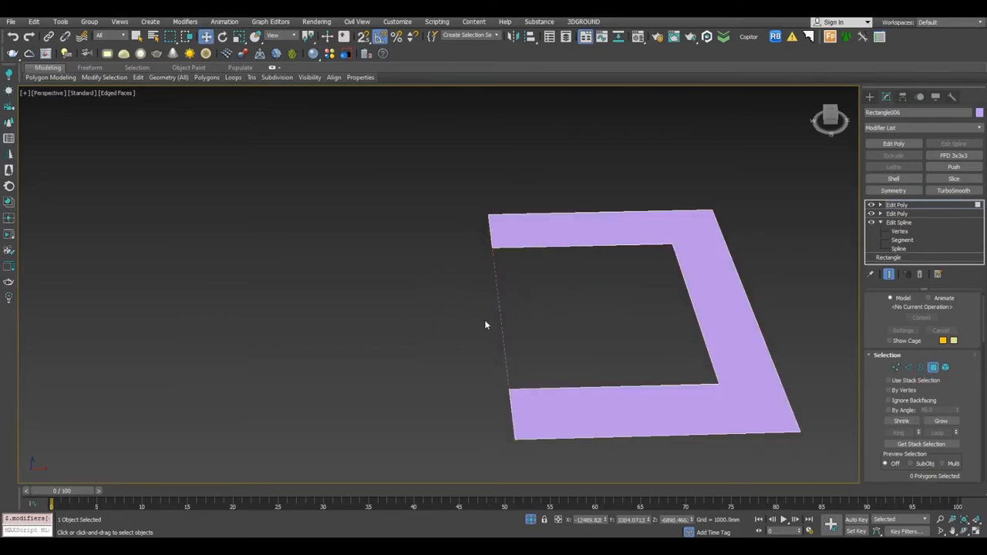
click(485, 319)
scroll(484, 320, up, 5)
scroll(522, 324, down, 3)
scroll(519, 207, up, 7)
Target Weld the leftover vertices at the inner end corners of the slab's two arms.
key(1)
middle_drag(478, 257, 494, 312)
right_click(496, 348)
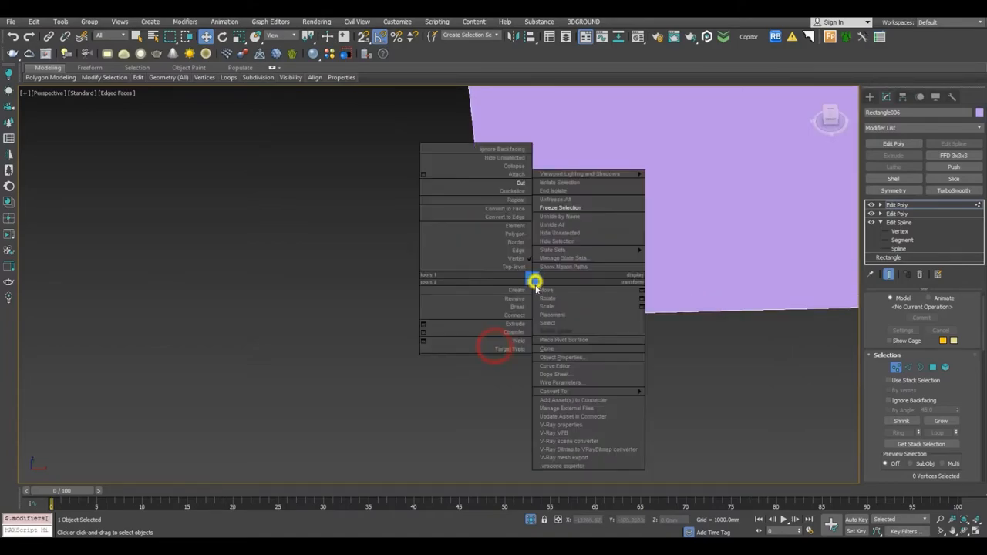
click(516, 347)
scroll(517, 316, down, 6)
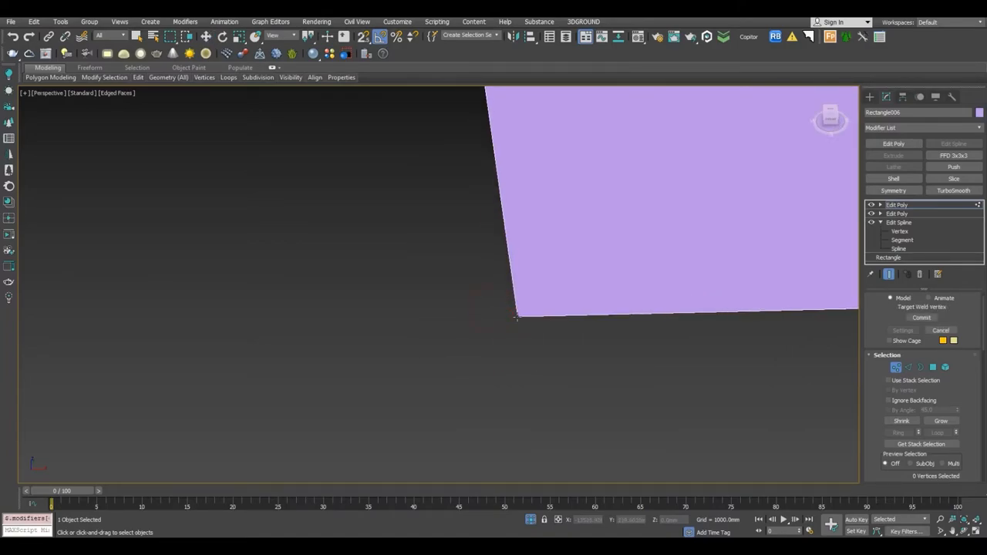
scroll(484, 270, up, 5)
scroll(485, 270, up, 4)
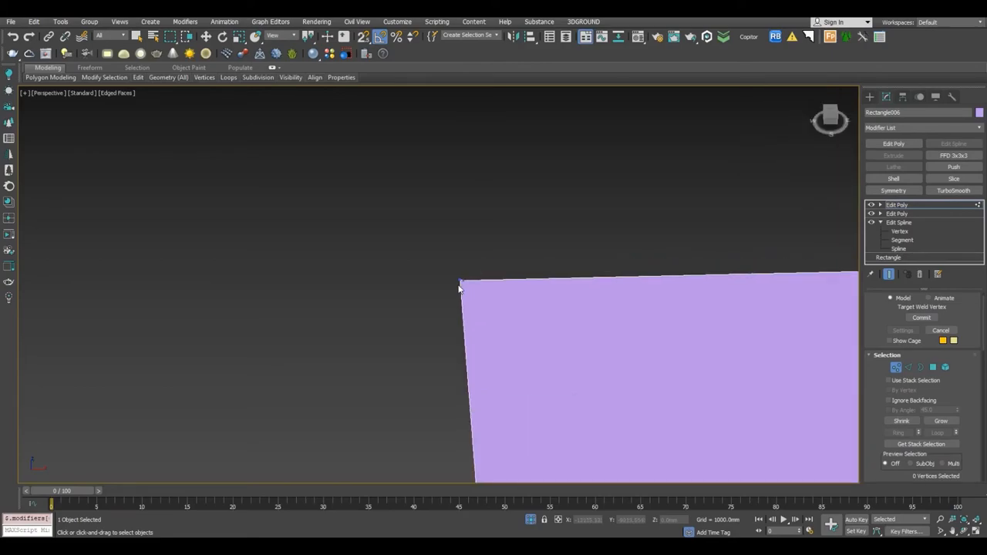
scroll(501, 276, down, 5)
Flatten the four vertices at the arms' open ends onto one straight line and shift them slightly outward.
key(t)
right_click(493, 211)
drag(436, 121, 481, 393)
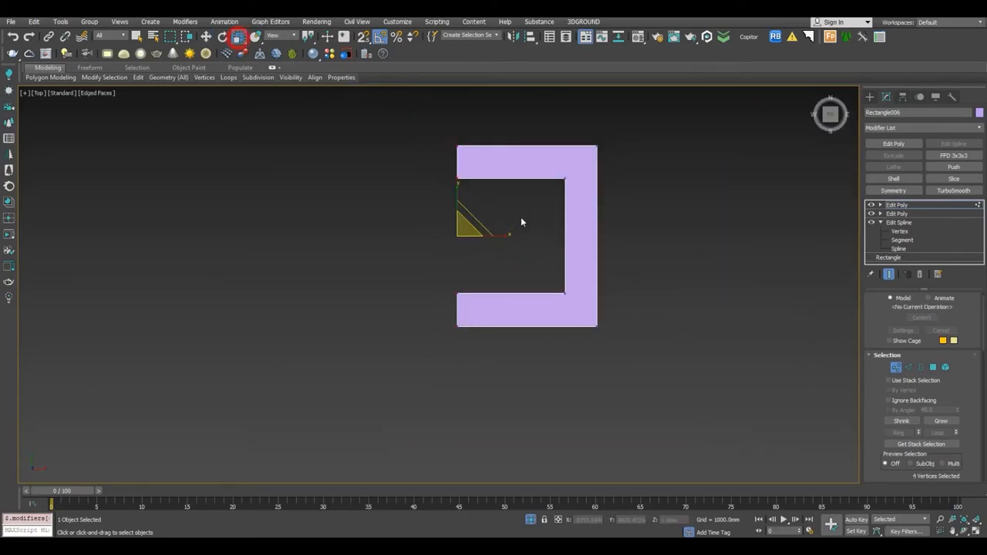
key(w)
scroll(439, 218, up, 6)
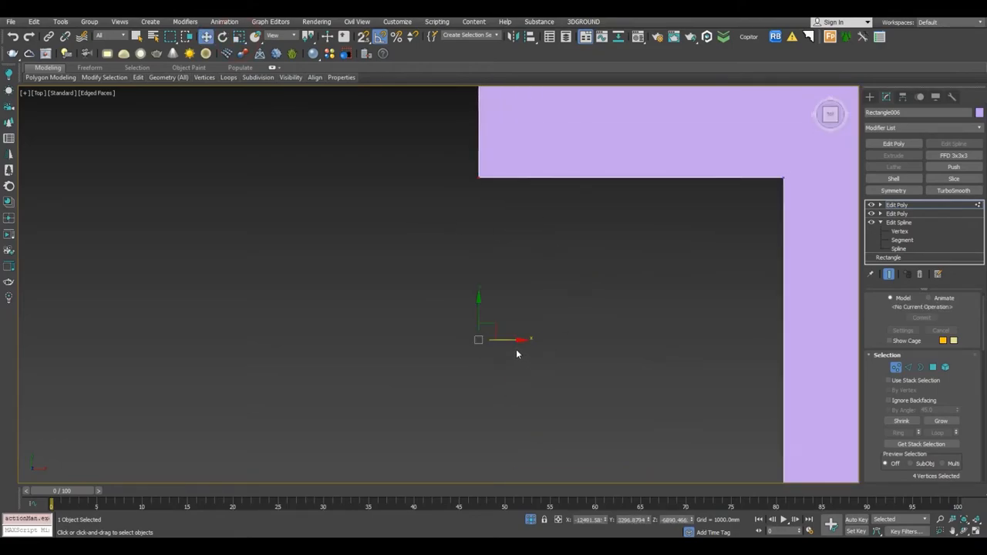
scroll(499, 209, down, 2)
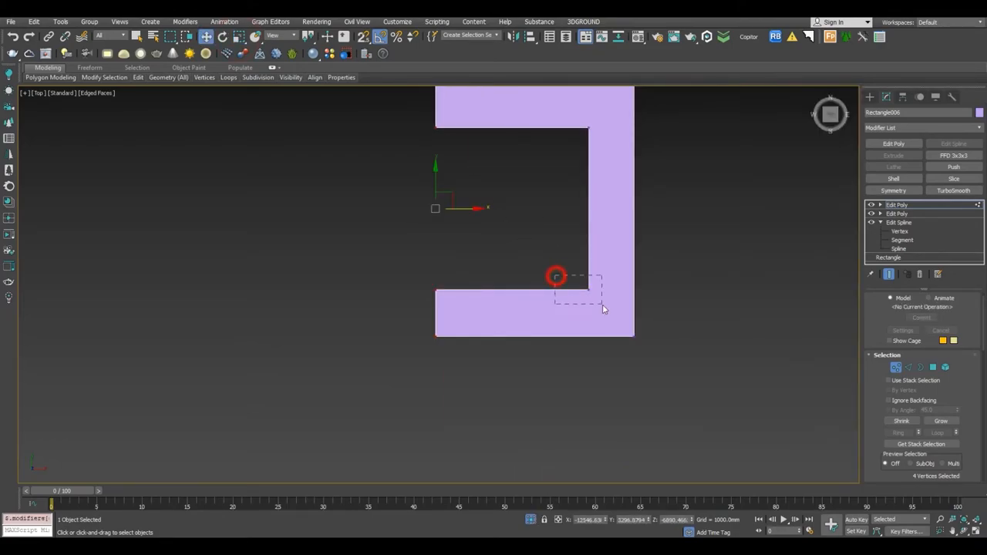
Connect the inner and outer vertices at both corners of the U-shaped slab with diagonal edges.
drag(770, 421, 770, 421)
scroll(955, 381, down, 3)
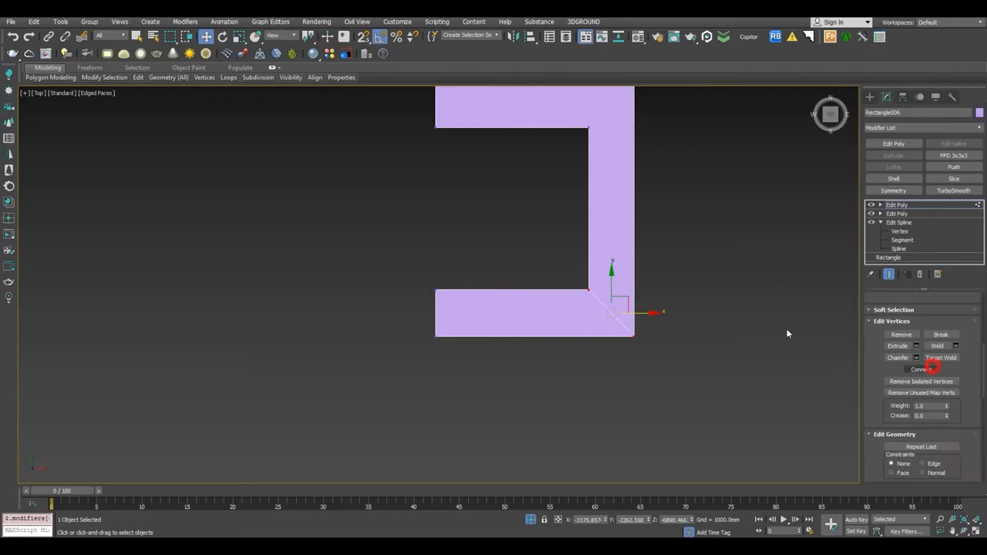
middle_drag(575, 178, 575, 293)
drag(538, 161, 614, 215)
click(919, 372)
middle_drag(617, 358, 606, 324)
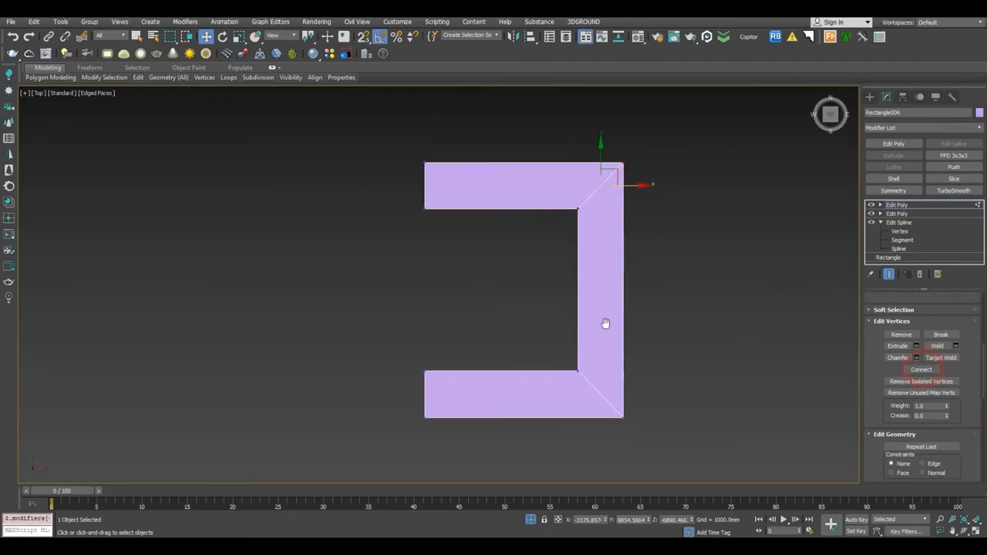
Try to select the front arm's whole face up to the diagonal corner edge.
key(4)
click(504, 412)
scroll(573, 360, up, 4)
alt+middle_drag(574, 359, 353, 408)
key(1)
scroll(972, 356, up, 6)
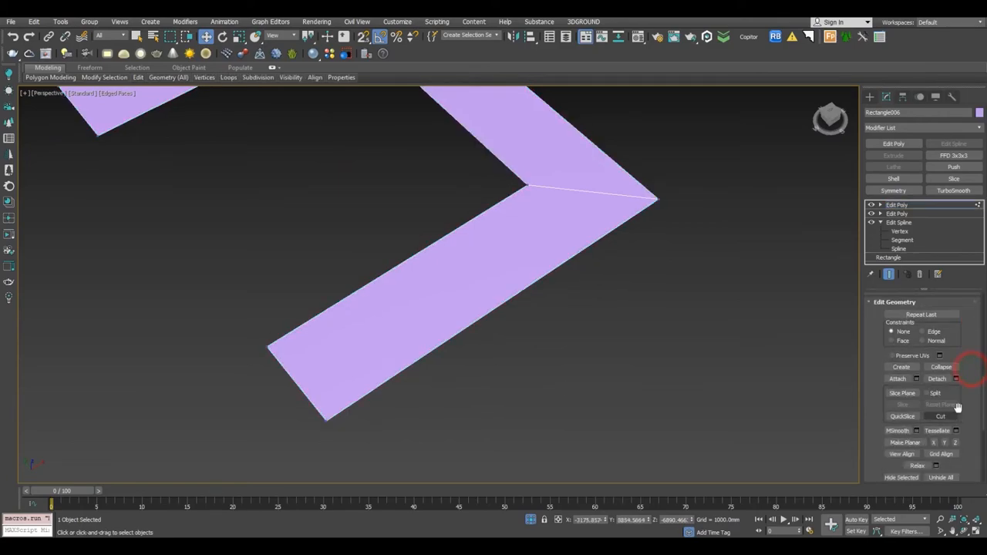
click(933, 377)
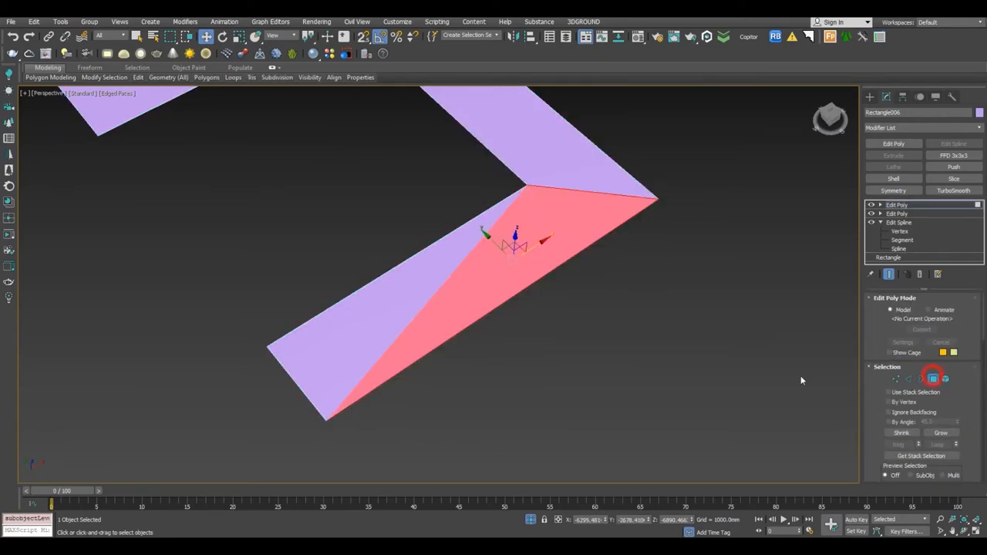
click(453, 275)
ctrl+click(490, 282)
middle_drag(586, 375, 549, 221)
Select the front arm's polygons and detach them from the ground slab as a separate object.
key(1)
key(4)
drag(386, 298, 609, 472)
middle_drag(560, 338, 610, 434)
scroll(540, 363, down, 3)
middle_drag(478, 308, 753, 385)
scroll(873, 409, down, 5)
click(937, 452)
click(518, 279)
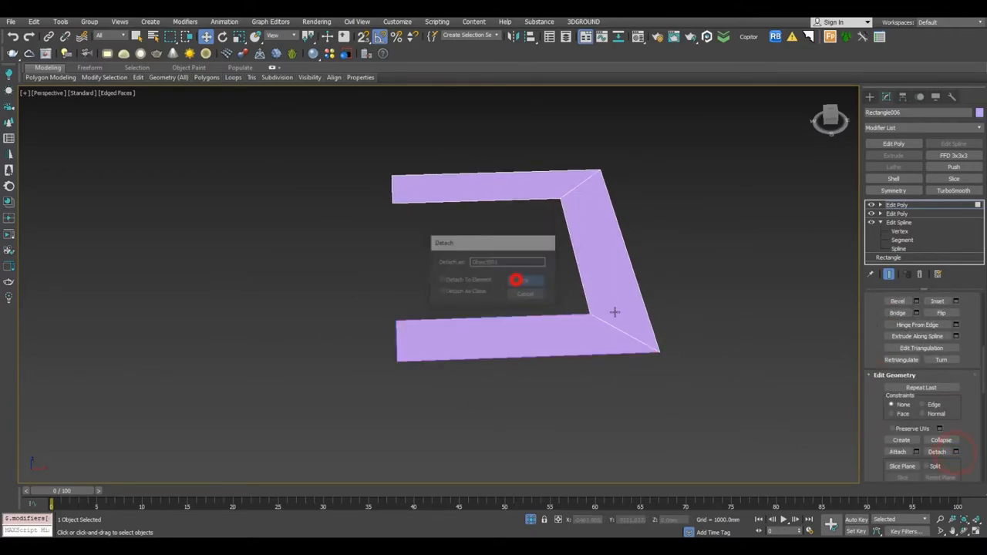
Select the detached front arm and center its pivot on the object.
key(6)
click(578, 327)
click(904, 96)
click(910, 167)
click(920, 219)
click(888, 96)
Flatten the detached arm's two diagonal-end vertices along X and move them to the slab's outer edge.
middle_drag(682, 244, 598, 244)
key(1)
drag(435, 282, 592, 377)
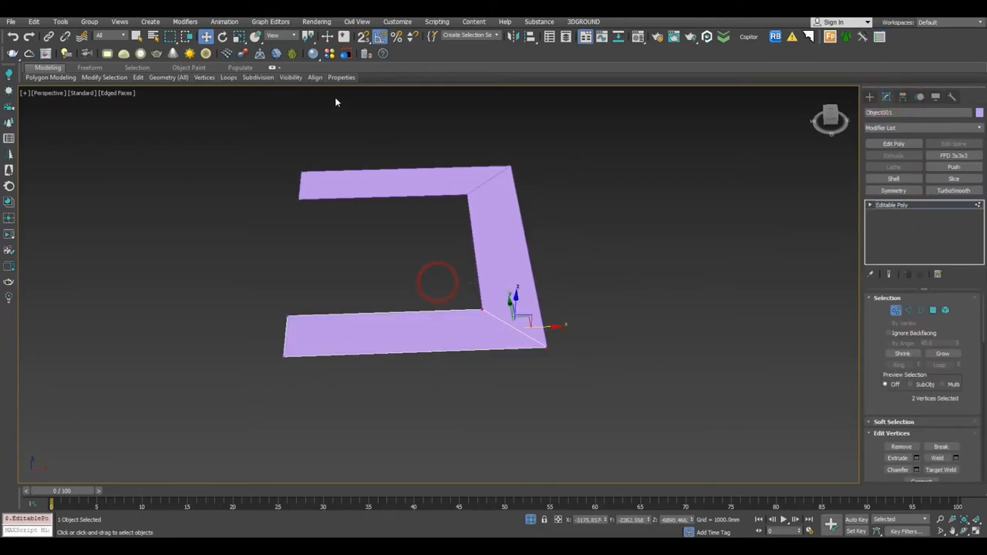
click(239, 37)
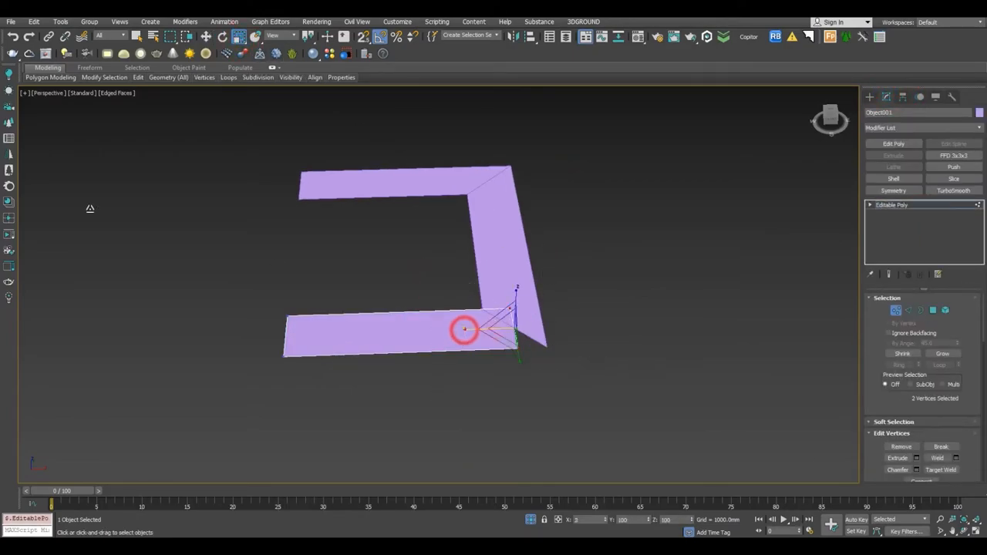
key(t)
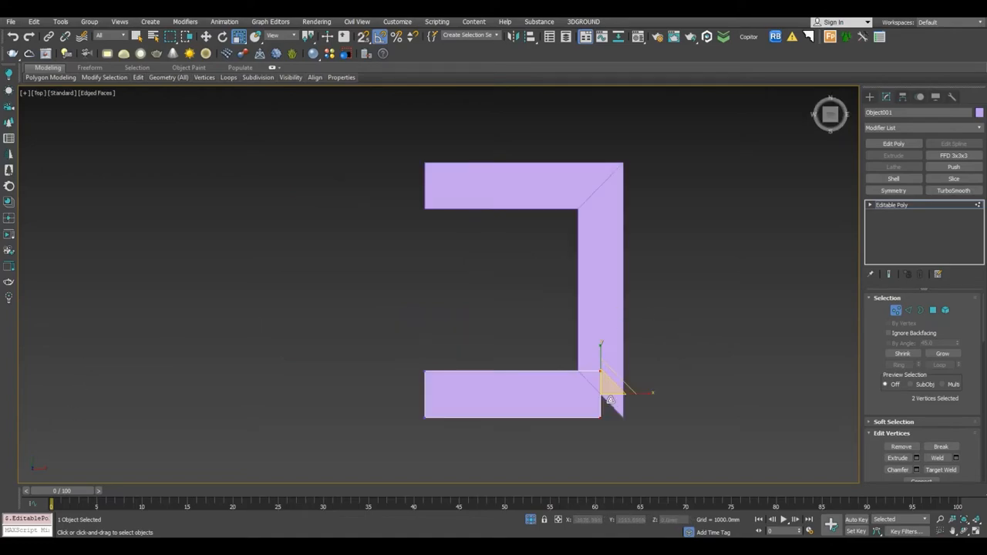
key(z)
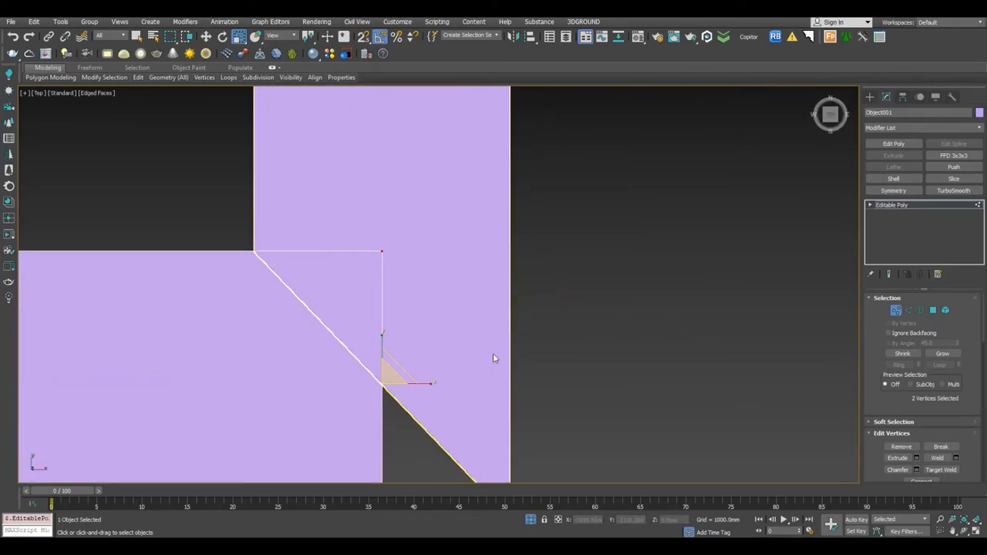
key(w)
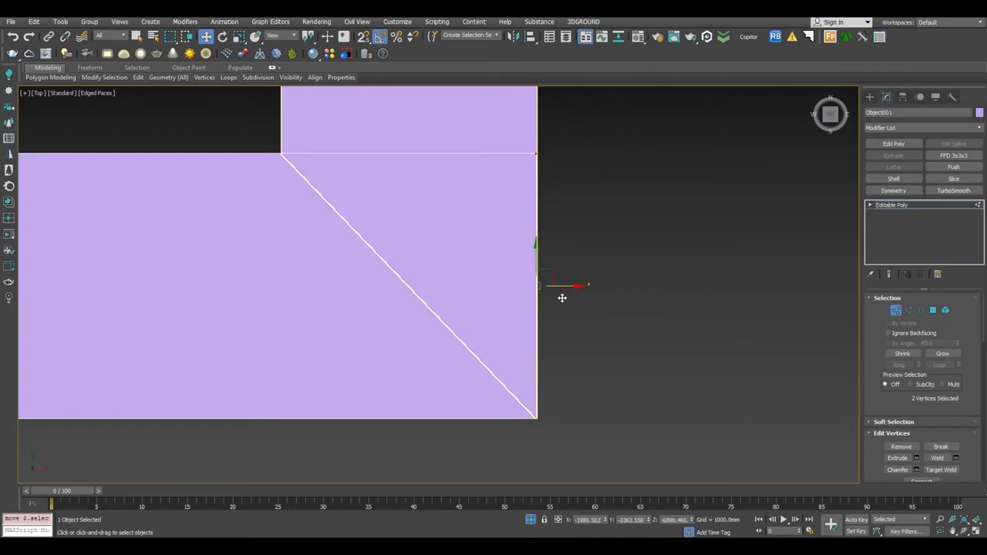
scroll(580, 372, down, 5)
Flatten the remaining slab's diagonal-end vertices along Y and move them to the front arm's inner edge.
click(519, 290)
click(458, 306)
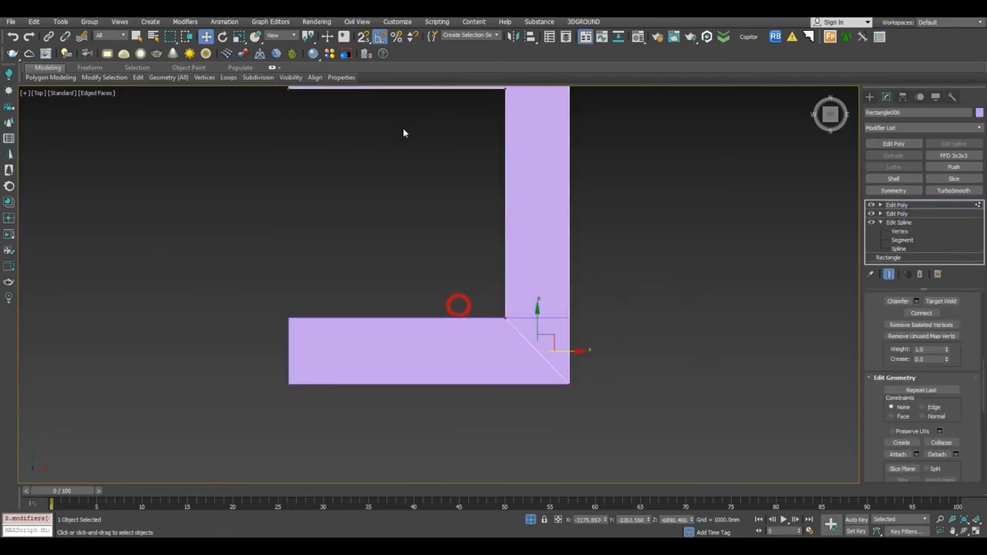
click(236, 38)
click(537, 301)
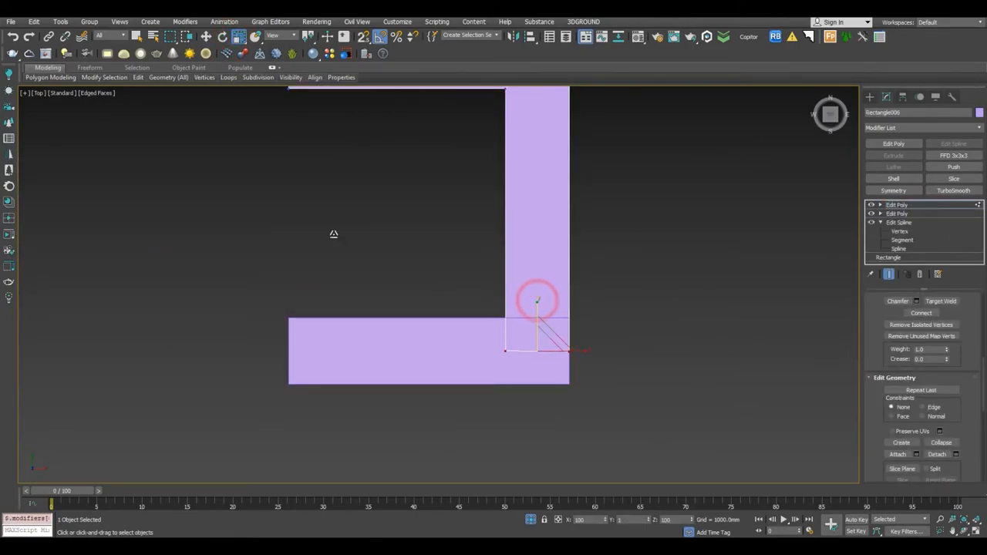
scroll(522, 359, up, 4)
key(w)
drag(593, 298, 583, 169)
scroll(582, 179, up, 3)
scroll(583, 200, down, 2)
Scale the same end vertices flat again and align them flush with the front arm's inner edge.
key(r)
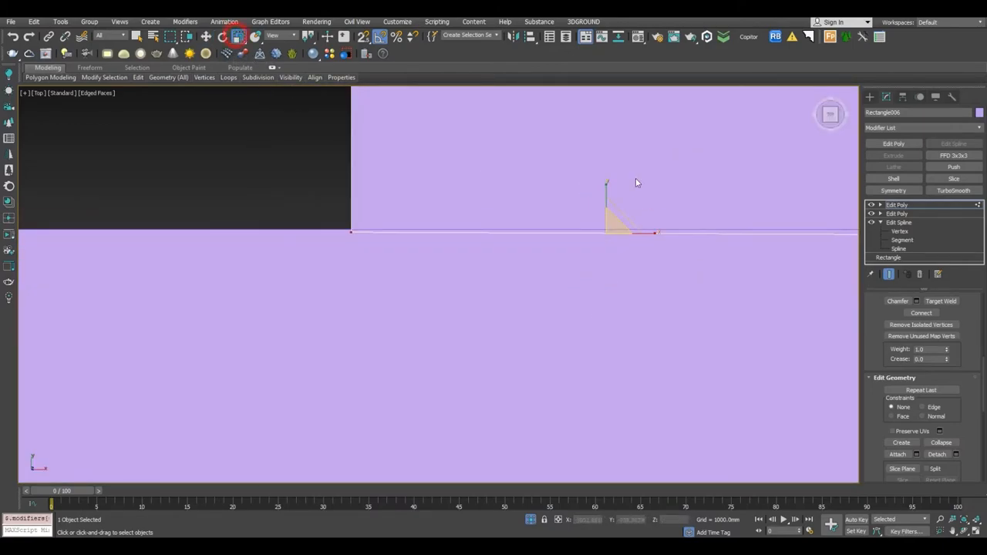
middle_drag(609, 191, 479, 166)
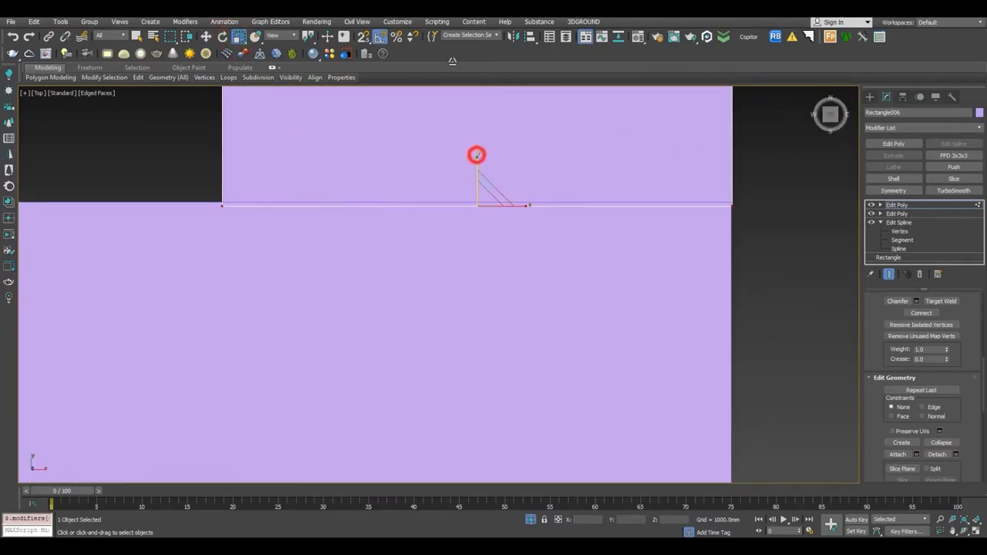
drag(452, 61, 453, 63)
scroll(478, 231, up, 4)
key(w)
scroll(492, 128, up, 2)
drag(495, 131, 498, 101)
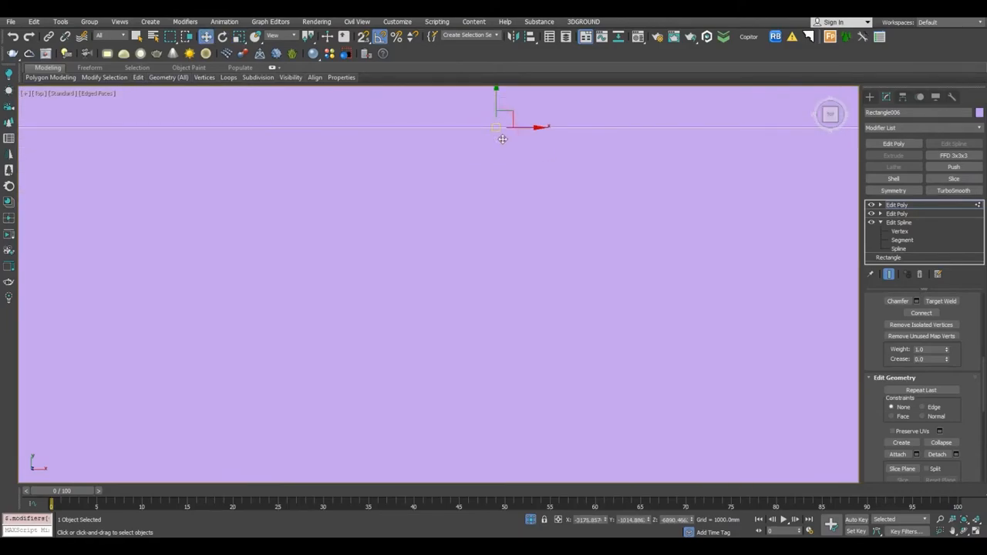
scroll(523, 150, down, 5)
key(1)
Change the remaining L-shaped slab's object color to light green and deselect it.
key(p)
key(z)
scroll(546, 170, down, 4)
alt+middle_drag(546, 170, 577, 161)
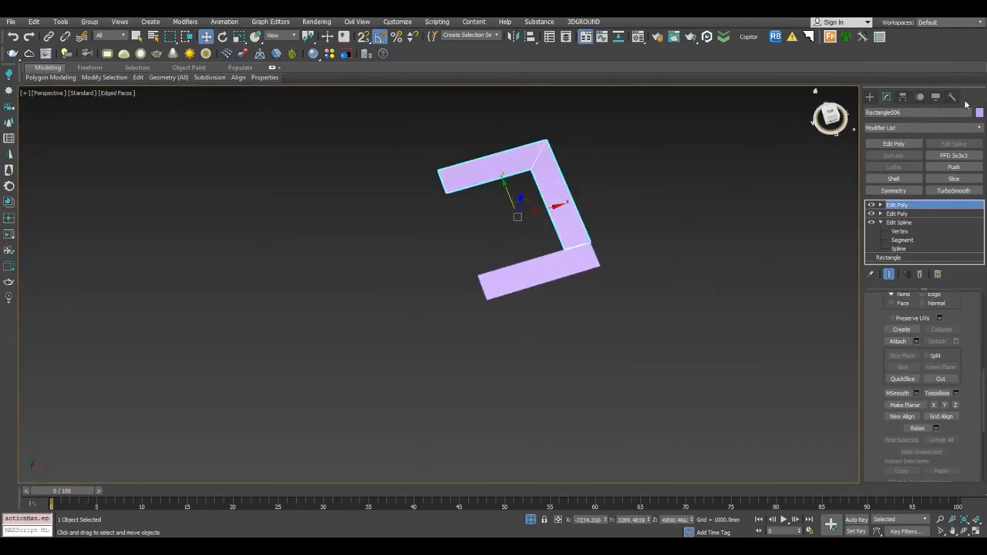
click(979, 113)
click(545, 333)
click(618, 352)
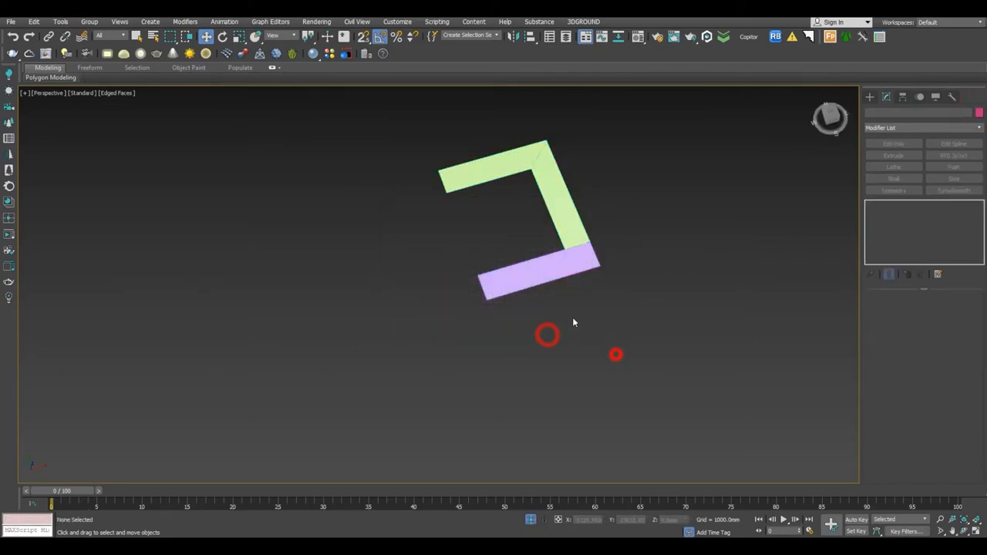
Check the joint between the front arm and the green slab, and end the isolation.
scroll(554, 255, up, 4)
click(553, 245)
scroll(553, 245, up, 4)
scroll(578, 261, down, 3)
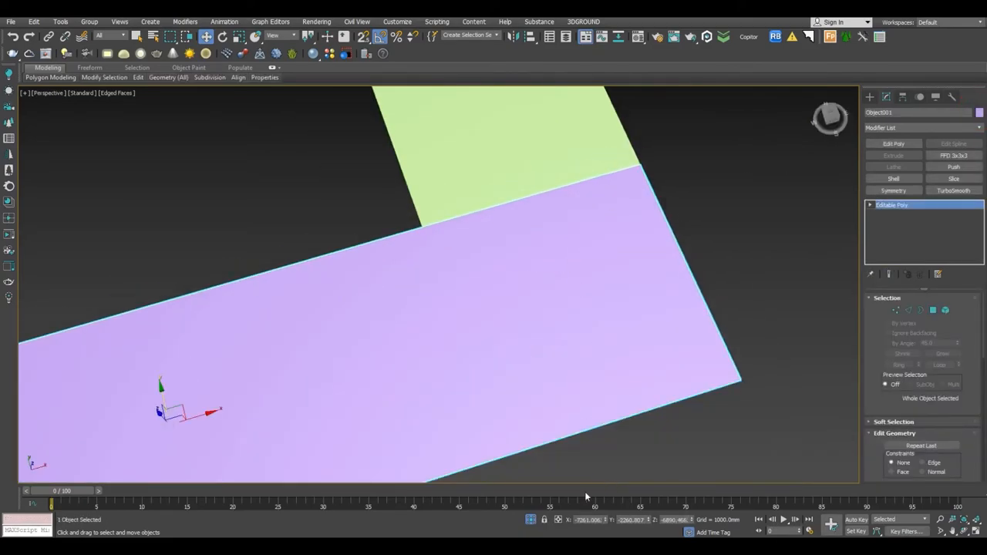
key(z)
click(531, 519)
Select the green slab beside the house and give it a Shell modifier.
scroll(694, 331, down, 4)
click(695, 330)
alt+middle_drag(694, 330, 615, 285)
scroll(602, 299, up, 3)
click(595, 302)
scroll(595, 299, up, 5)
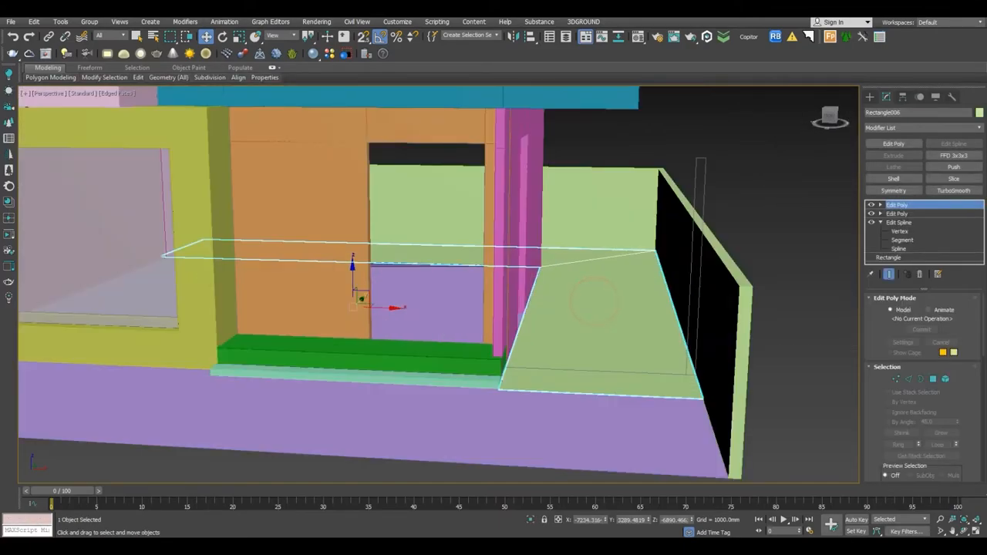
click(898, 183)
middle_drag(499, 397, 536, 281)
scroll(535, 280, up, 4)
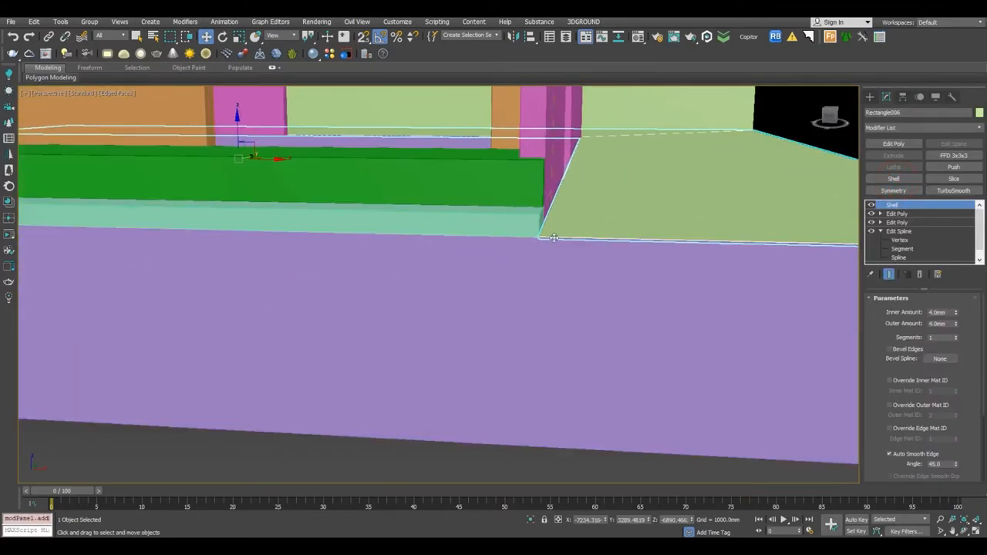
Give the purple ground slab in front of the house a Shell modifier and deselect it.
click(579, 310)
click(895, 179)
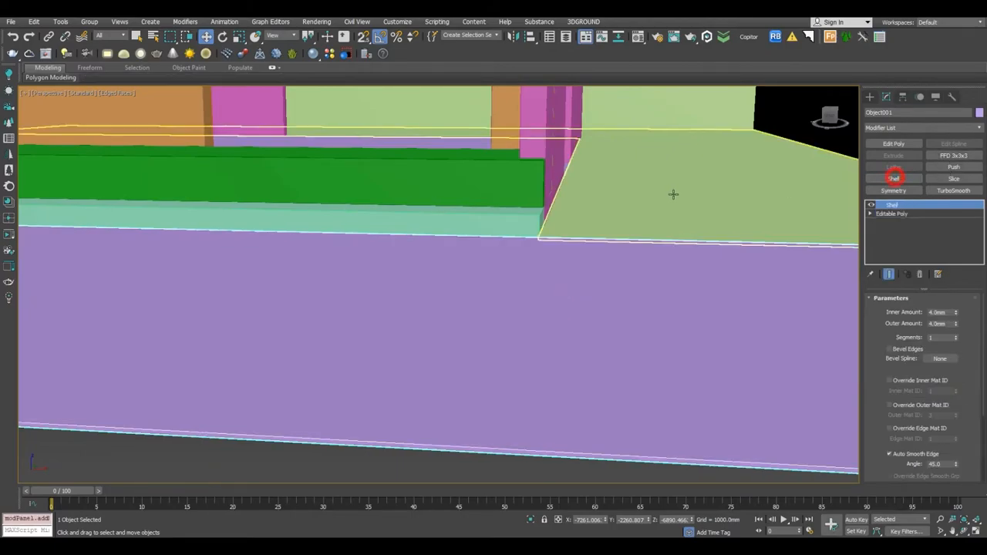
scroll(668, 193, down, 5)
click(659, 309)
Isolate the orange entrance wall with the door opening, show it from the front and deselect it.
scroll(656, 246, down, 2)
middle_drag(657, 245, 647, 314)
middle_drag(597, 347, 588, 442)
click(546, 290)
key(alt+q)
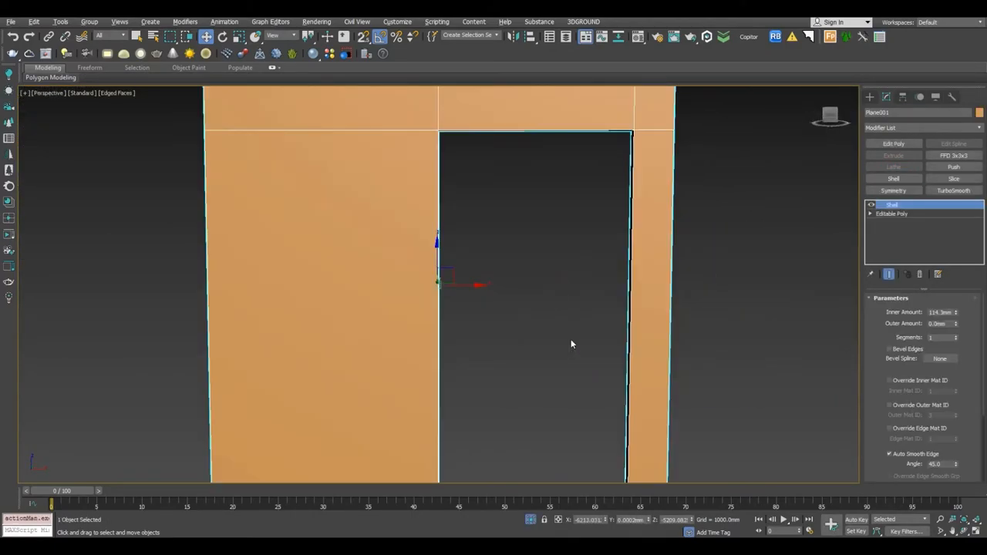
key(f)
scroll(570, 341, down, 3)
click(570, 340)
Merge the door model from its scene file into the scene.
click(10, 22)
click(23, 148)
click(12, 23)
mouse_move(43, 163)
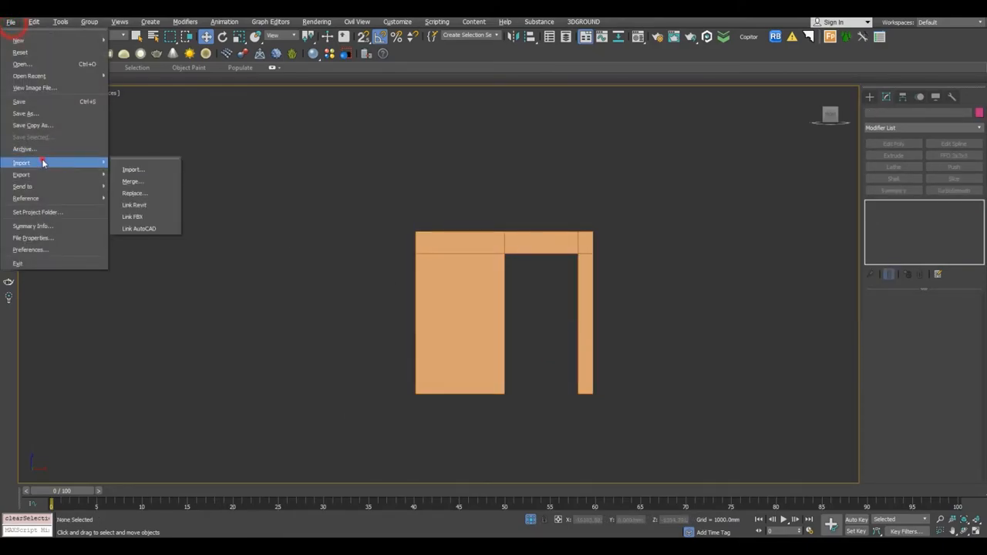
click(149, 181)
double_click(86, 105)
click(406, 341)
click(536, 388)
Move the merged door into the opening, its base on the wall's bottom line beside the right jamb, and add an Edit Poly modifier.
scroll(529, 378, down, 8)
key(w)
scroll(563, 339, up, 6)
drag(538, 291, 410, 473)
middle_drag(417, 460, 520, 318)
scroll(515, 323, up, 2)
drag(512, 339, 520, 358)
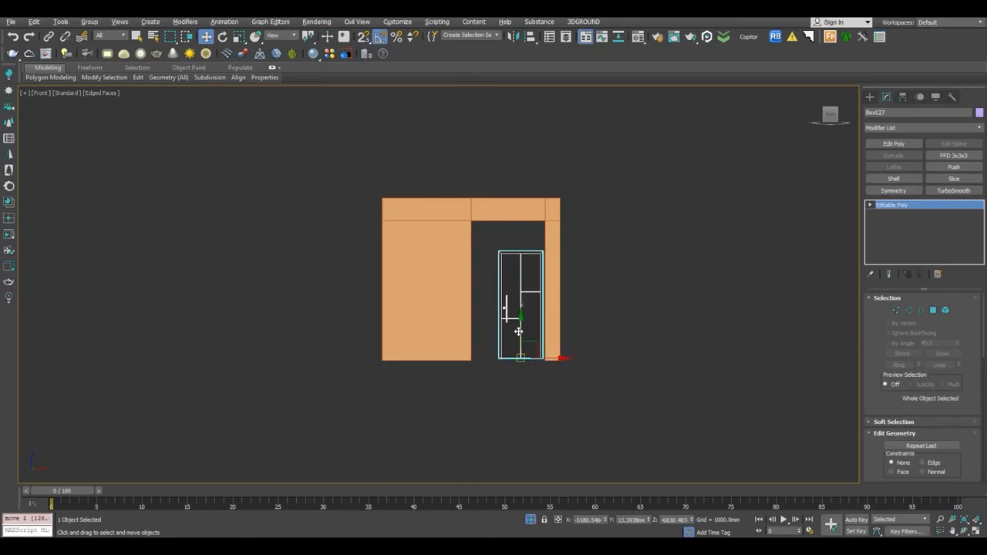
scroll(518, 332, up, 5)
scroll(517, 371, down, 2)
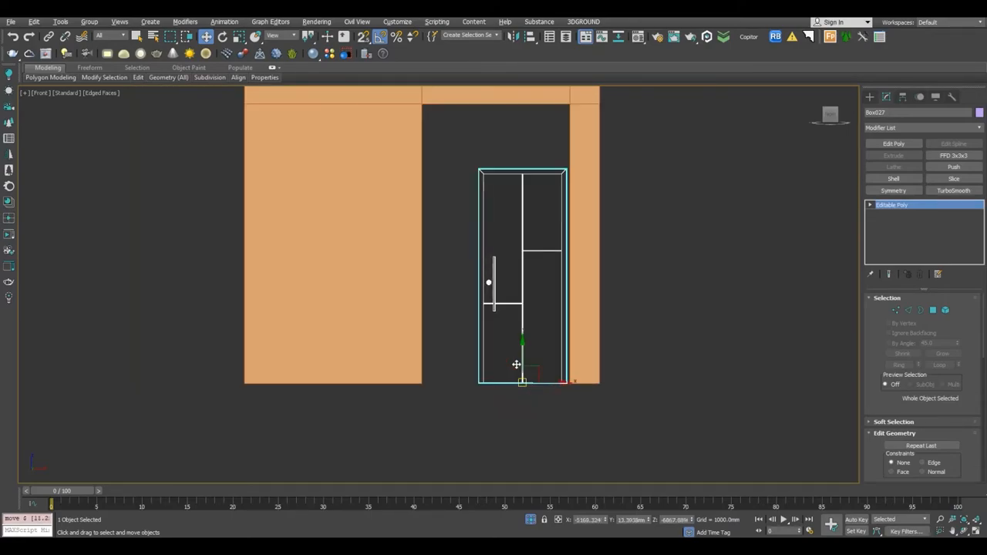
click(894, 144)
Switch to the AutoCAD drawing and measure the door's width in the front elevation without placing a dimension.
click(871, 97)
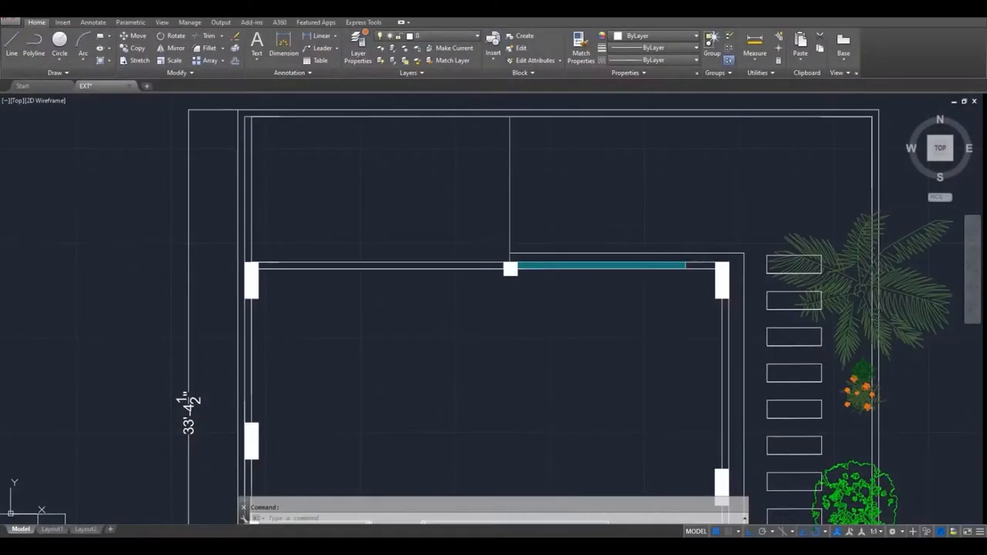
scroll(494, 309, down, 5)
middle_drag(347, 308, 491, 158)
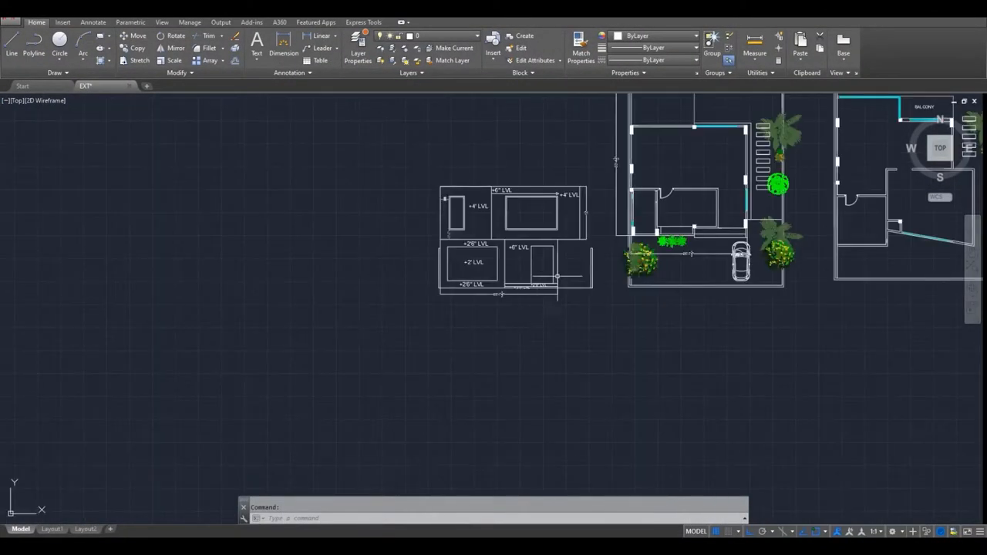
scroll(501, 205, up, 6)
click(323, 37)
click(362, 239)
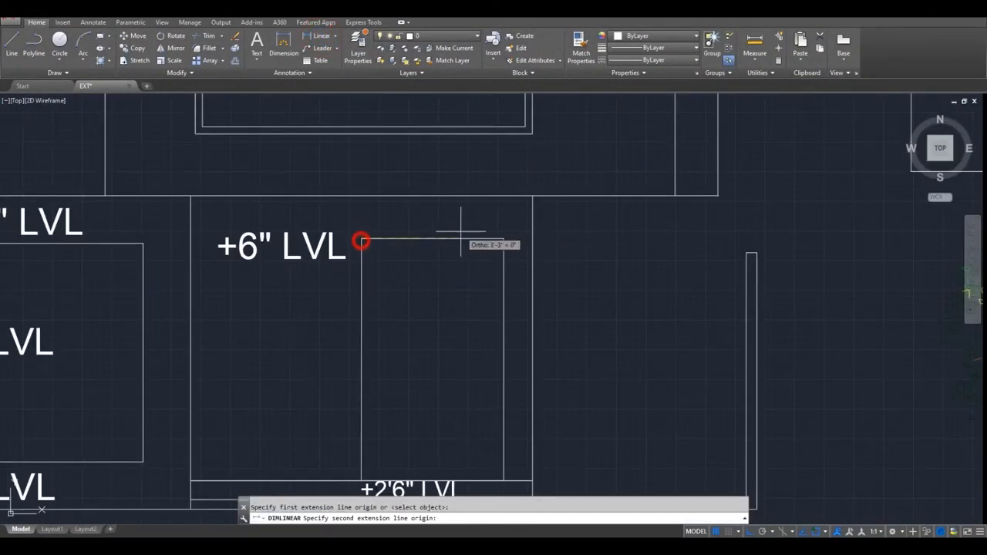
click(504, 239)
key(Escape)
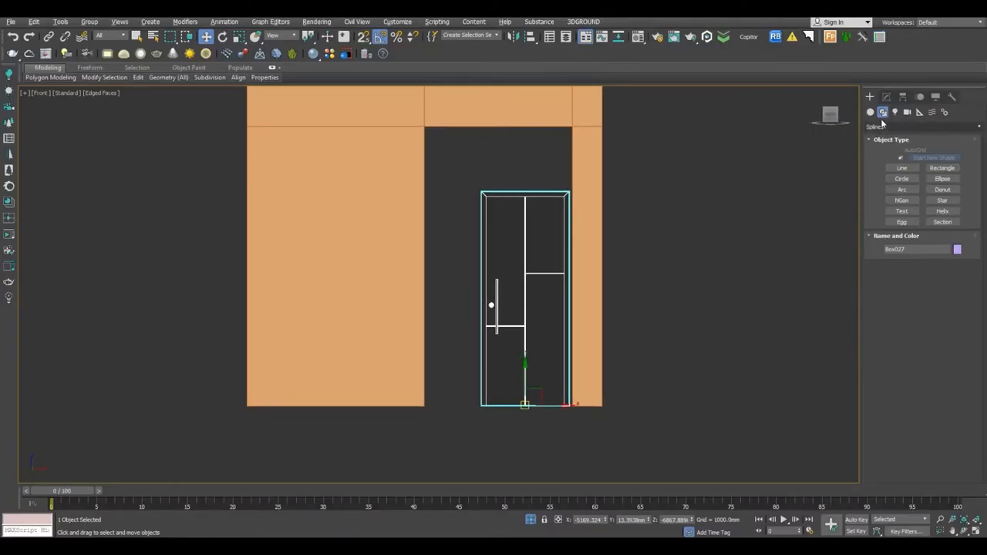
Measure the gap above the door and the door's height in the AutoCAD elevation.
middle_drag(721, 169, 721, 186)
click(368, 546)
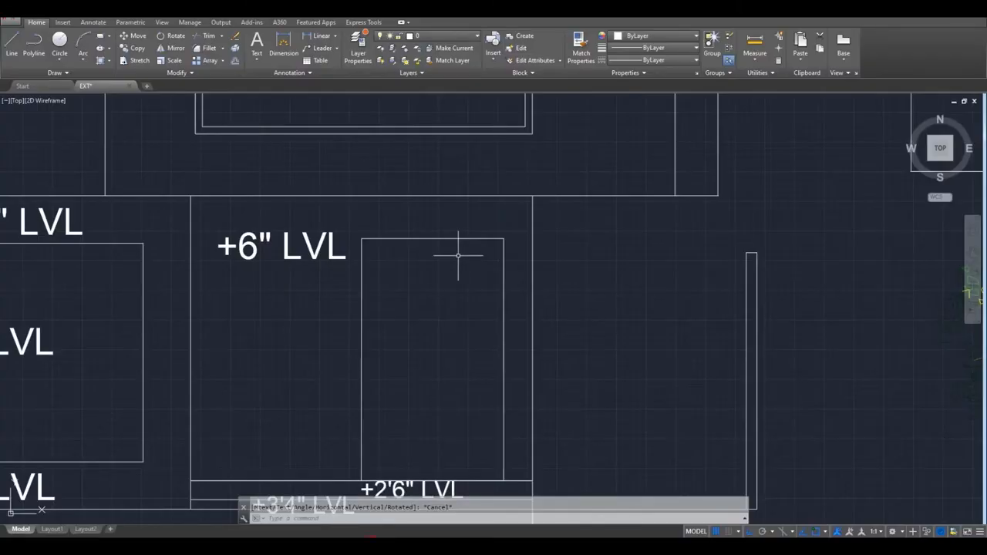
click(319, 35)
click(503, 238)
click(503, 196)
key(Escape)
click(316, 34)
middle_drag(400, 154, 481, 143)
click(441, 228)
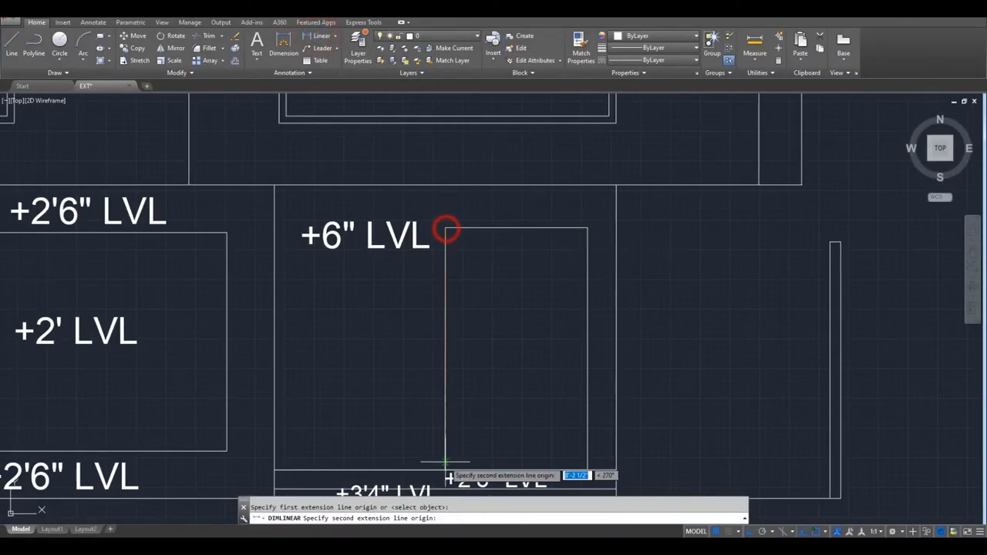
click(441, 469)
key(Escape)
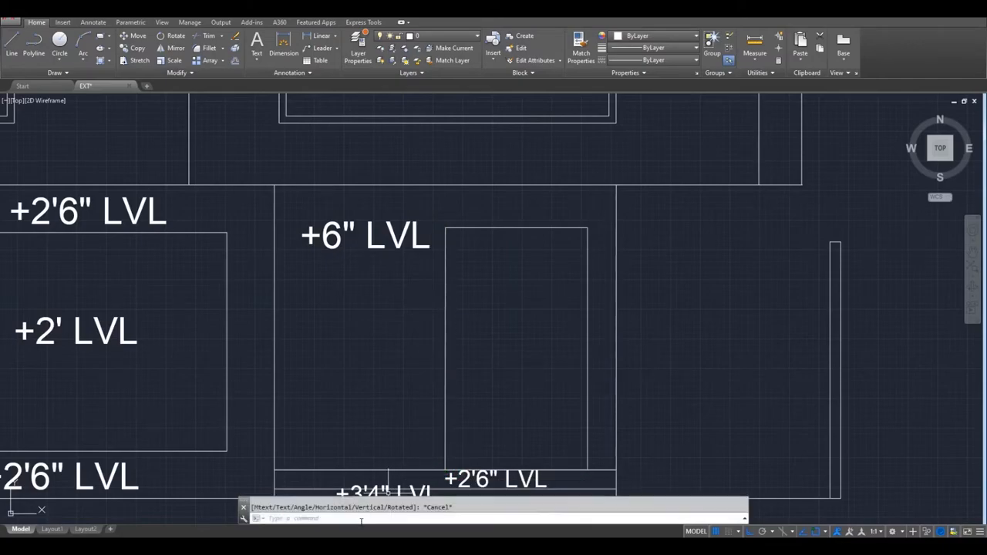
Back in 3ds Max, raise the door's top vertices to the upper edge of the wall opening.
click(344, 547)
click(885, 96)
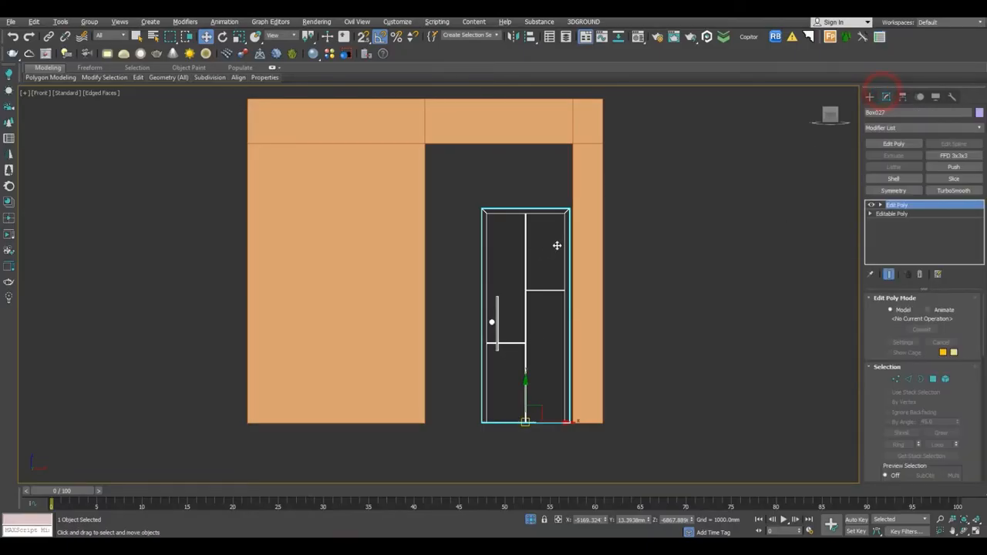
middle_drag(558, 247, 557, 267)
click(897, 378)
key(F3)
drag(436, 196, 574, 237)
drag(527, 204, 527, 139)
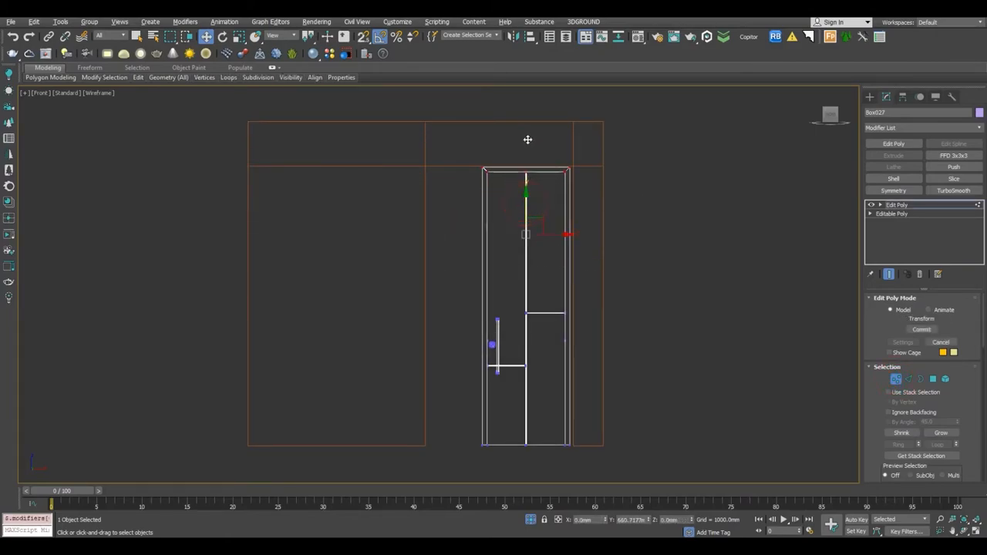
scroll(521, 162, up, 5)
scroll(516, 171, down, 5)
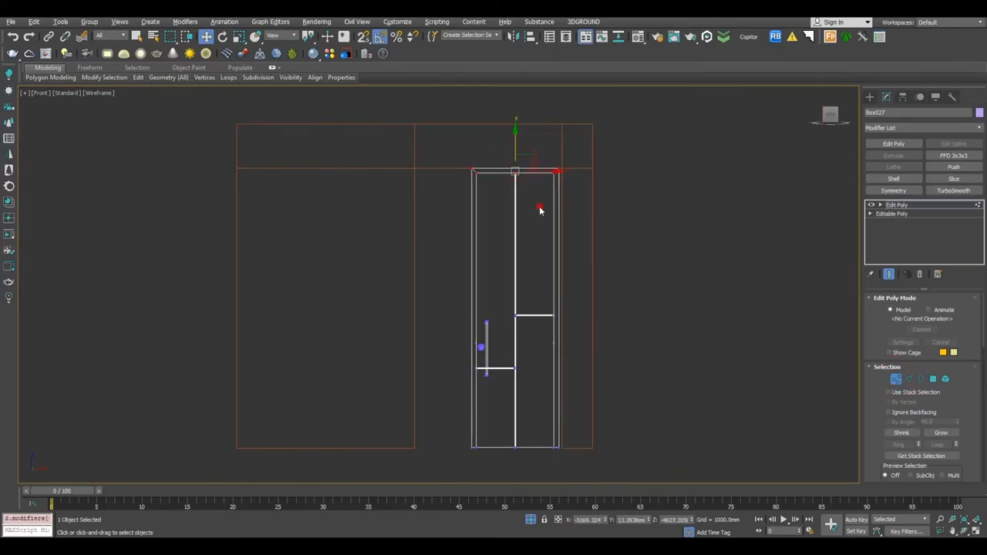
Stretch the door's sides to both jambs, moving the handle and lock with the left side, and align its top edge with the opening.
drag(655, 507, 655, 508)
scroll(556, 277, up, 6)
drag(584, 273, 605, 277)
scroll(605, 278, down, 6)
drag(542, 346, 488, 346)
scroll(487, 346, up, 5)
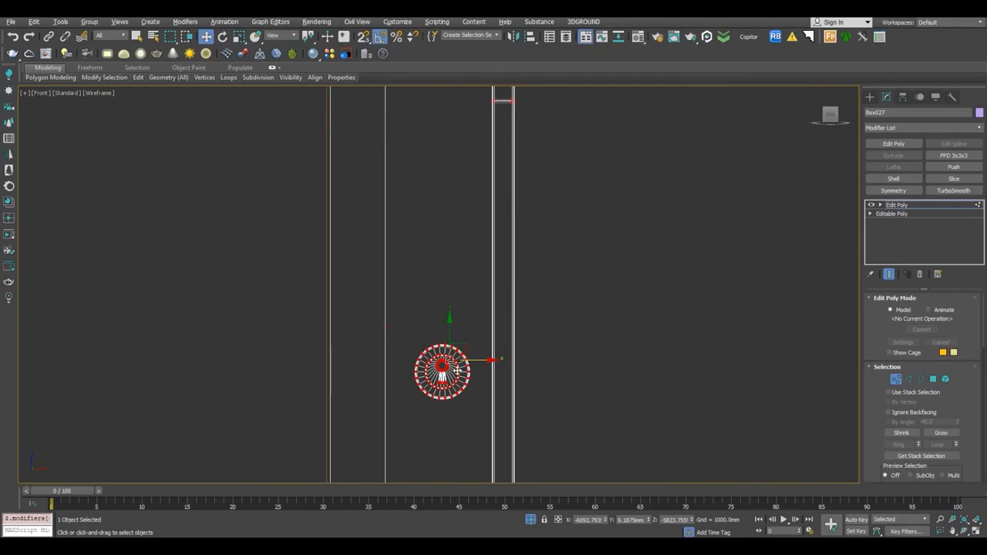
scroll(462, 371, down, 6)
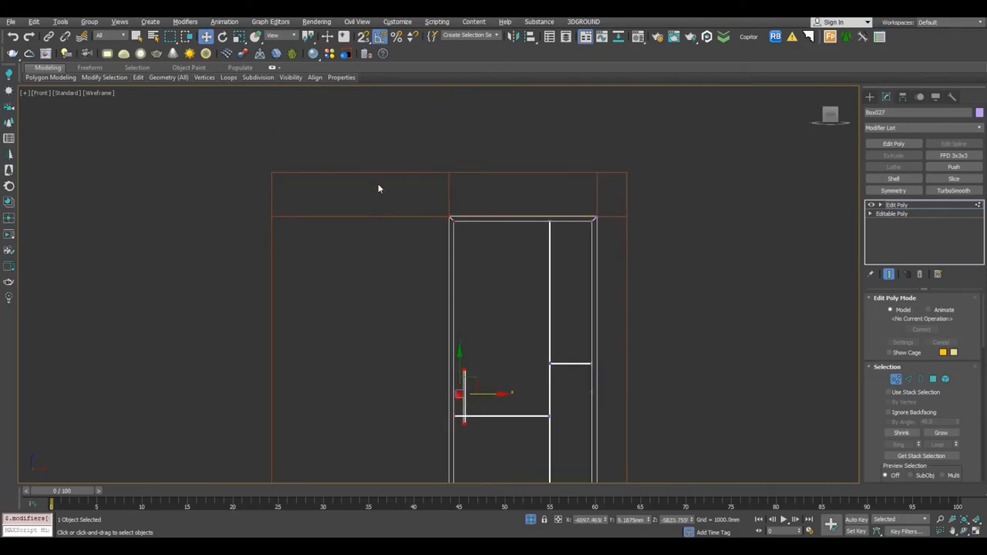
scroll(520, 226, up, 5)
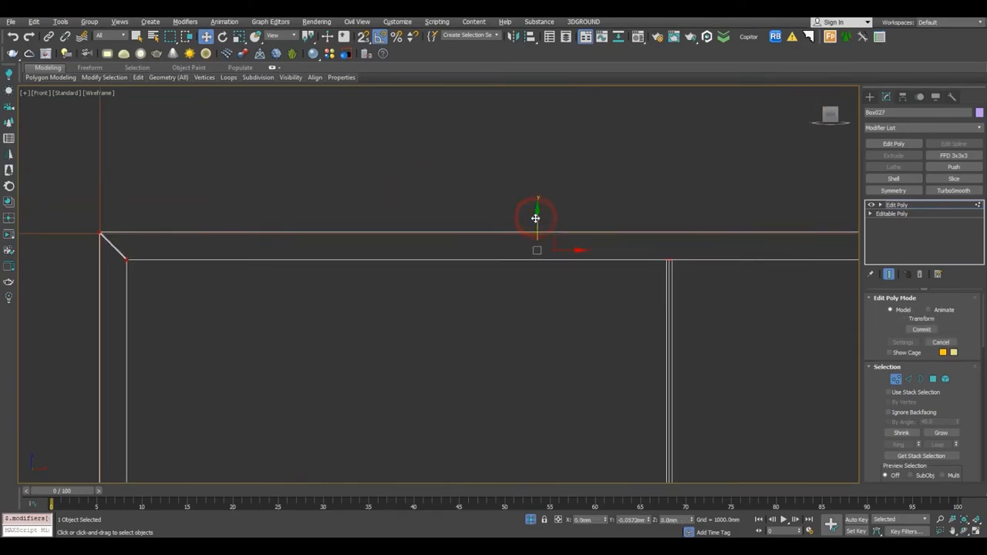
Leave vertex editing and move the door through the wall's thickness into the opening.
key(p)
scroll(535, 219, down, 5)
key(1)
scroll(537, 348, up, 5)
alt+middle_drag(536, 352, 566, 403)
scroll(566, 403, down, 5)
alt+middle_drag(417, 289, 466, 325)
scroll(506, 421, up, 5)
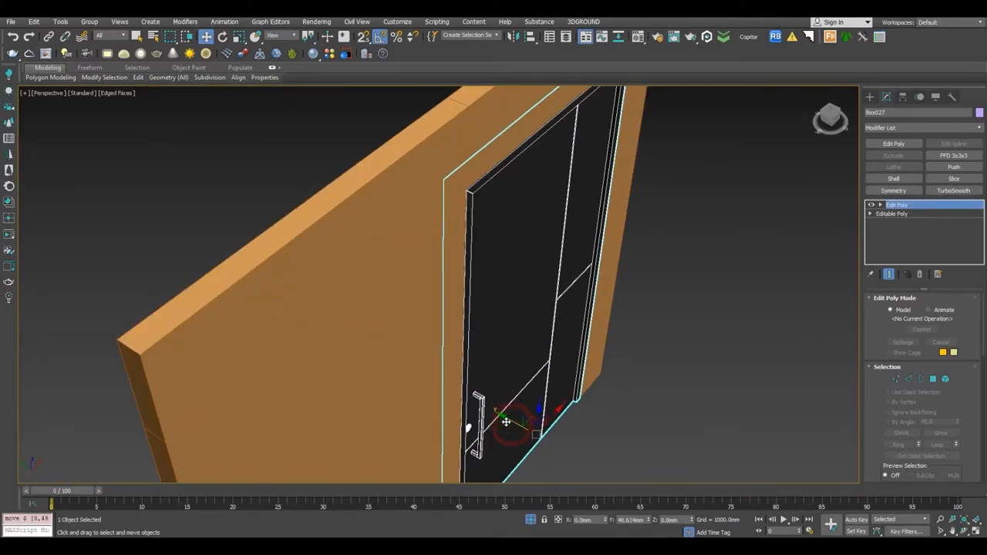
Align the door's front face precisely with the wall's front face in the top view and deselect the door.
key(t)
key(z)
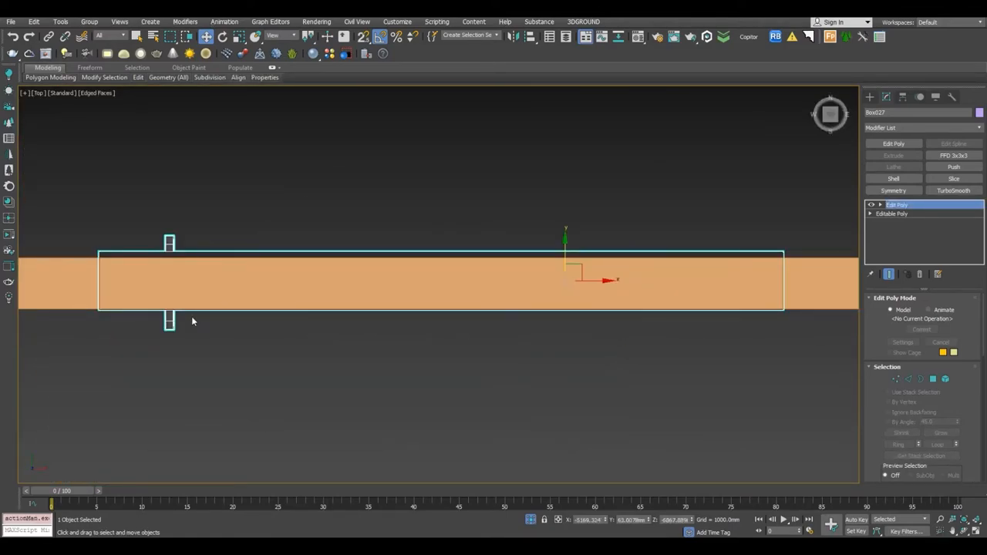
key(F3)
scroll(605, 281, up, 5)
key(p)
key(z)
scroll(578, 282, down, 4)
alt+middle_drag(579, 364, 585, 305)
click(714, 369)
key(F3)
scroll(610, 311, down, 4)
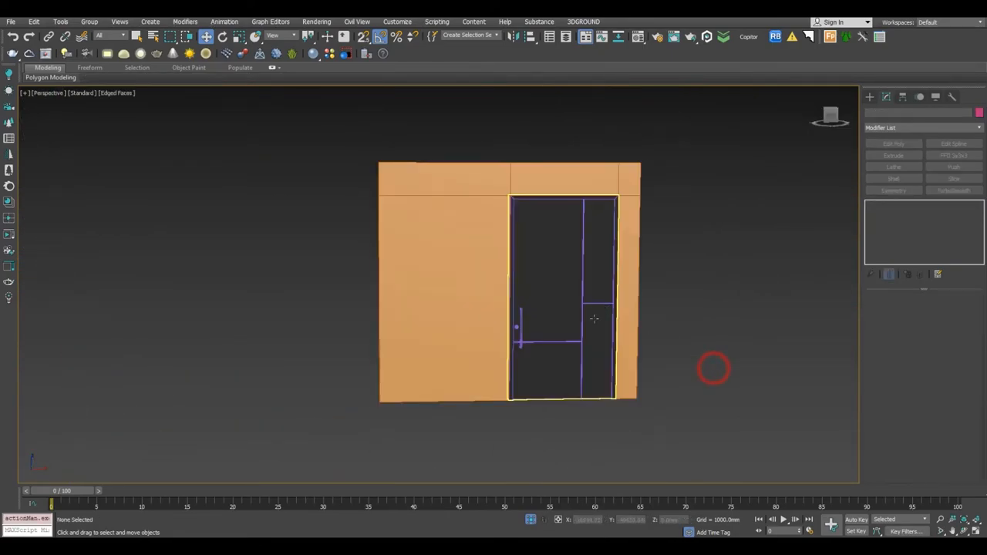
Lengthen the door handle by moving its top vertices up and its bottom vertices down.
key(F4)
scroll(520, 325, up, 2)
click(519, 314)
key(F4)
scroll(519, 314, up, 5)
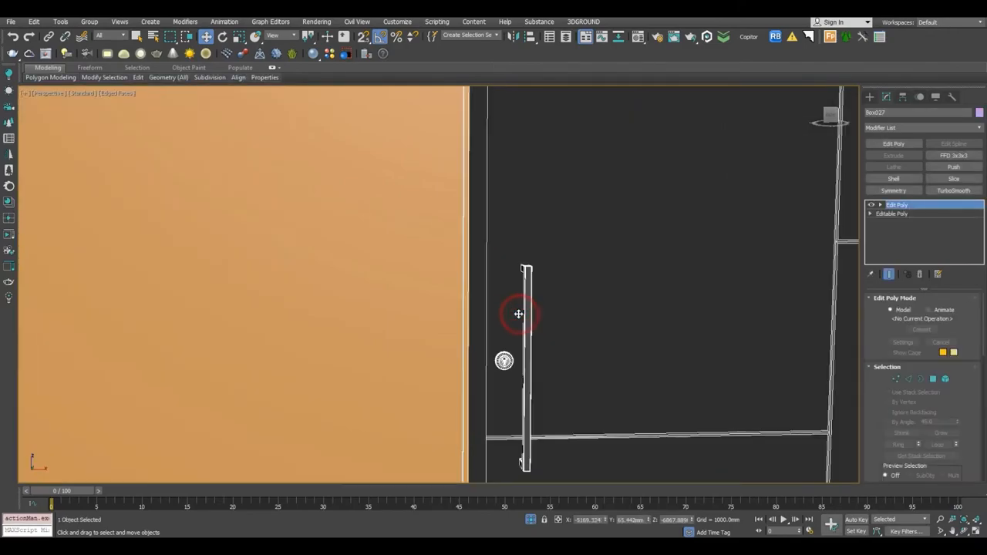
key(f)
key(F3)
scroll(519, 314, down, 5)
scroll(470, 398, up, 6)
key(1)
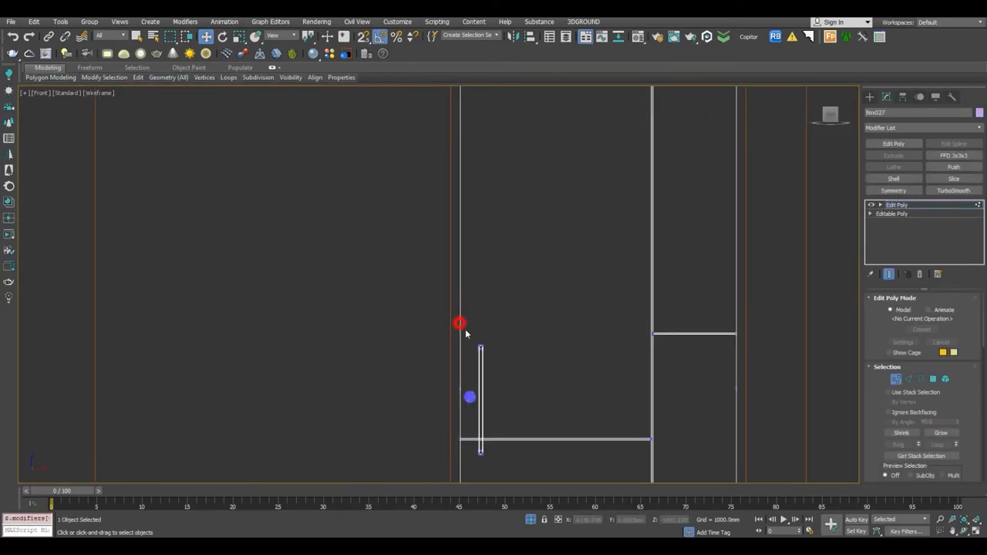
scroll(492, 309, down, 2)
middle_drag(497, 397, 496, 361)
key(ctrl+z)
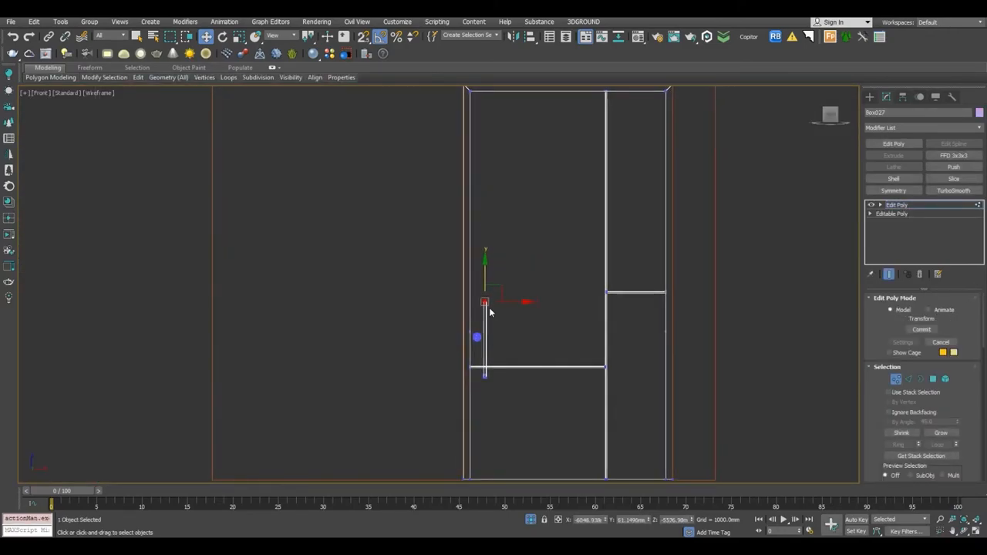
middle_drag(491, 312, 496, 277)
scroll(477, 345, up, 4)
drag(501, 307, 503, 331)
scroll(504, 342, down, 5)
key(1)
key(p)
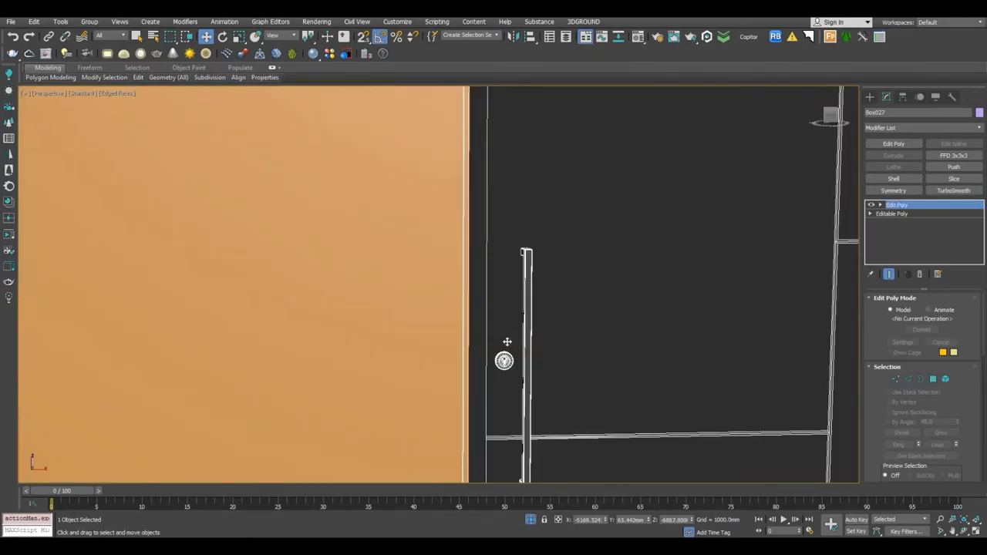
End the isolation to show the whole house again and deselect the door.
key(z)
scroll(507, 342, down, 2)
click(530, 521)
scroll(504, 334, down, 5)
click(540, 396)
scroll(572, 331, up, 5)
middle_drag(574, 331, 576, 312)
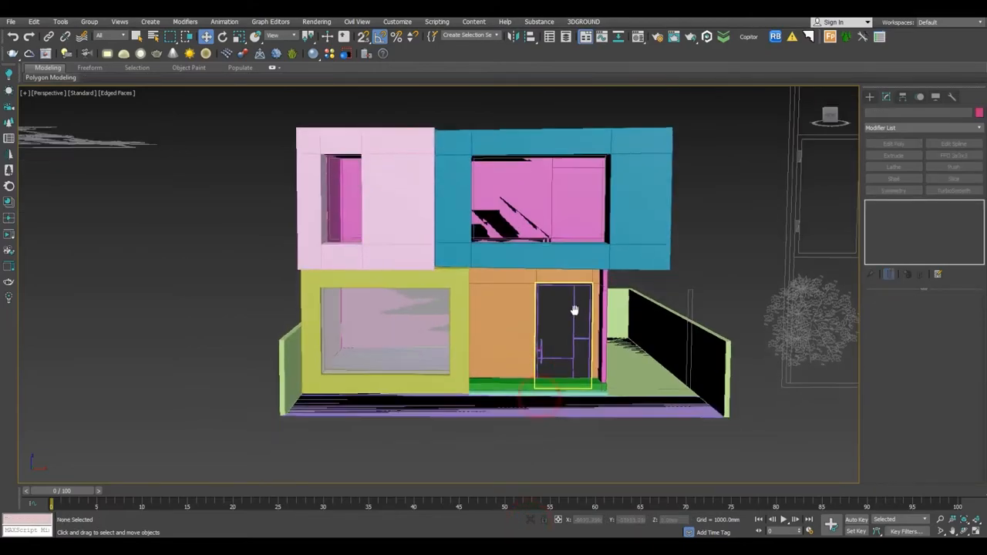
Raise the door's bottom vertices to the top surface of the green entrance step.
scroll(576, 312, up, 5)
click(529, 329)
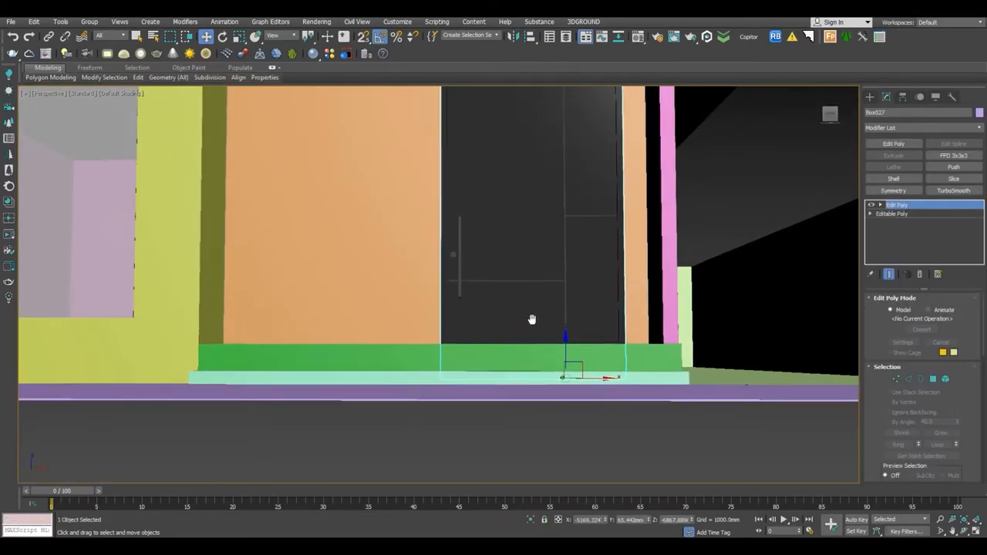
key(F3)
key(1)
drag(544, 351, 542, 335)
key(F3)
scroll(532, 339, up, 4)
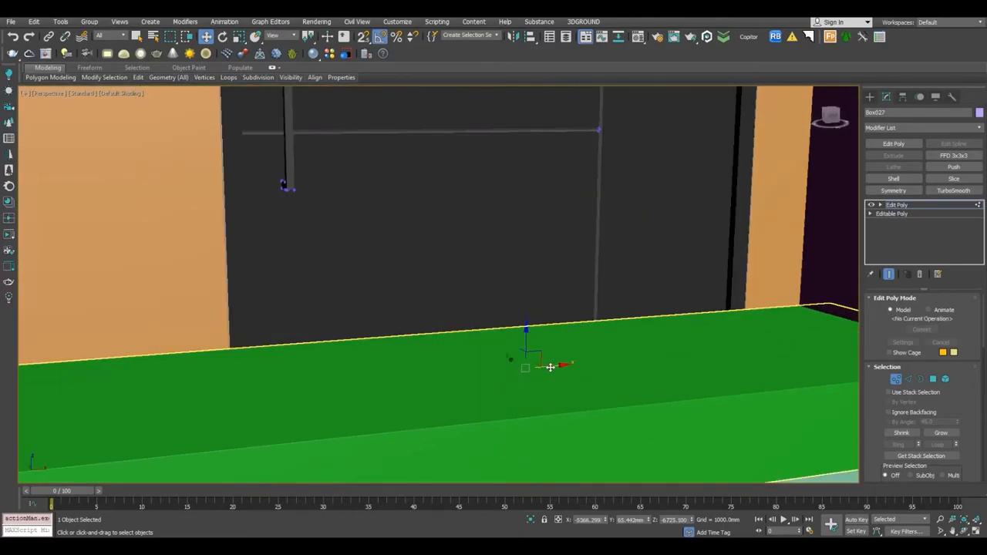
drag(524, 290, 537, 290)
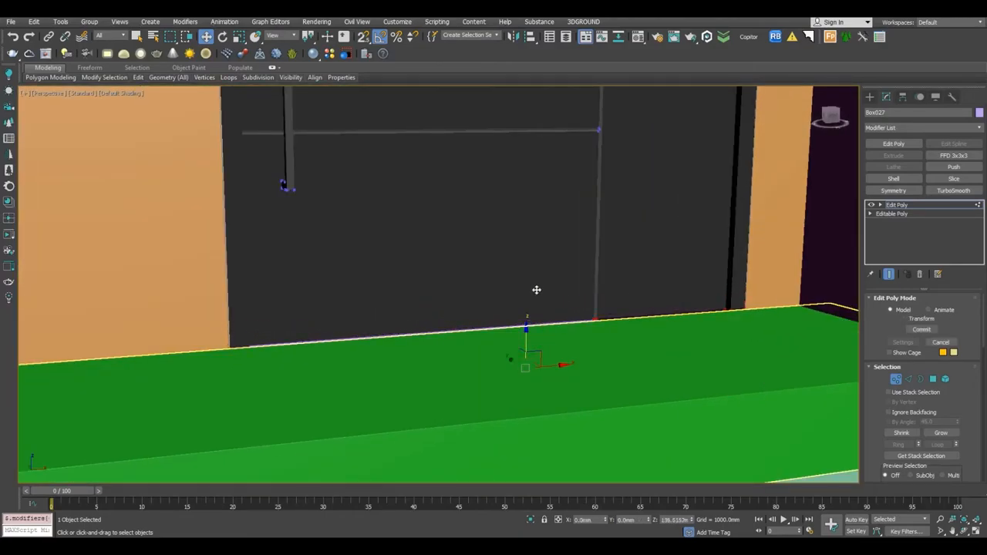
scroll(538, 291, down, 6)
Try to raise the door's handle and lock separately from the horizontal strip beside them.
key(F3)
mouse_move(507, 312)
middle_down()
mouse_move(489, 291)
mouse_move(508, 294)
middle_up()
drag(405, 221, 500, 333)
alt+middle_drag(451, 309, 504, 309)
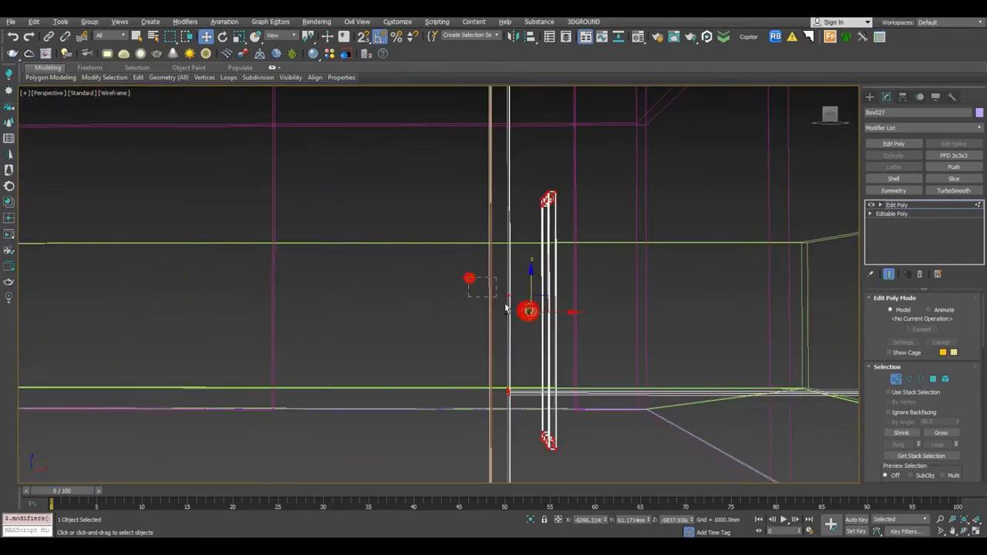
alt+drag(524, 416, 524, 413)
scroll(523, 404, down, 7)
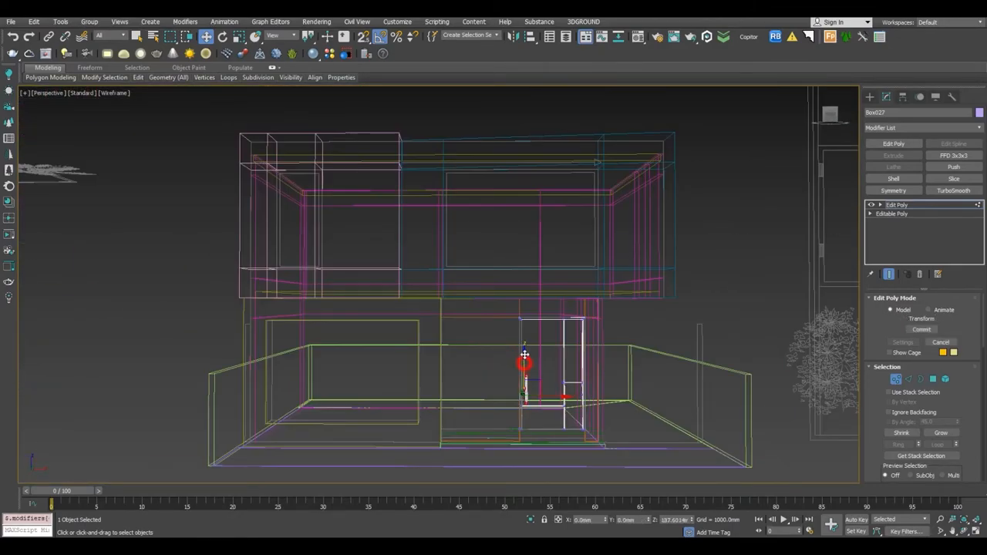
scroll(525, 351, up, 7)
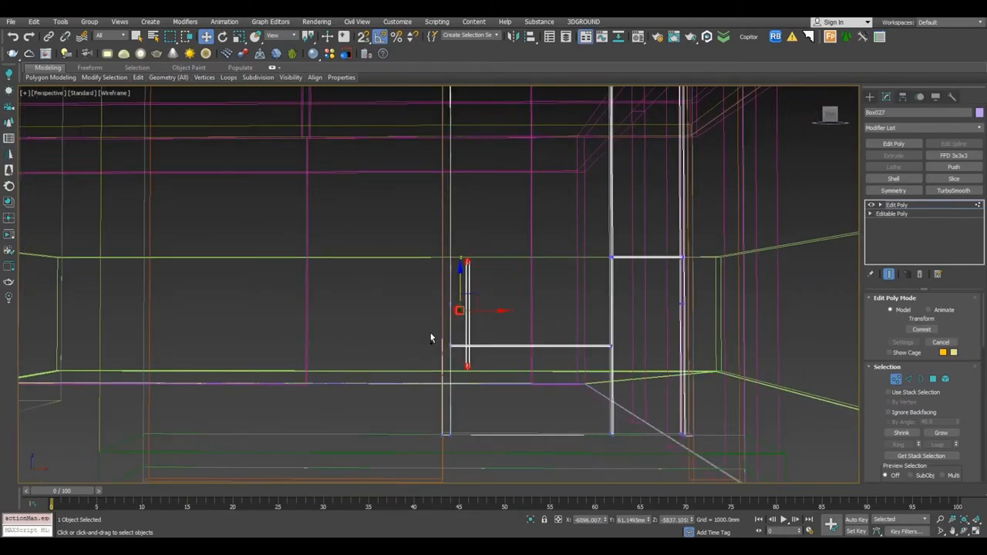
Raise the horizontal strip in the door's narrow right panel.
drag(479, 299, 461, 237)
drag(649, 224, 646, 166)
mouse_move(629, 179)
middle_down()
mouse_move(628, 244)
mouse_move(639, 264)
mouse_move(637, 226)
middle_up()
key(F3)
scroll(628, 245, down, 3)
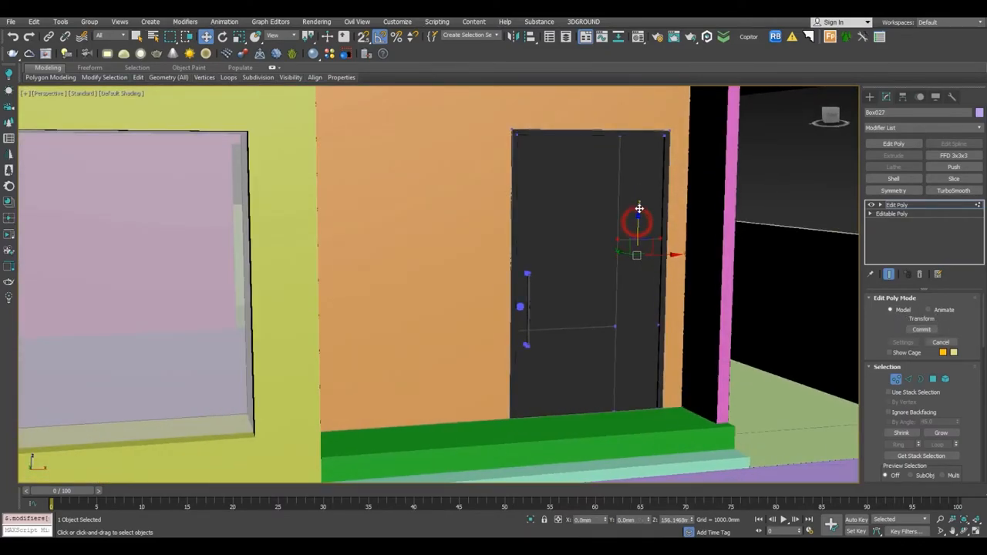
Raise the door's handle, lock and left horizontal strip together.
alt+middle_drag(473, 258, 482, 245)
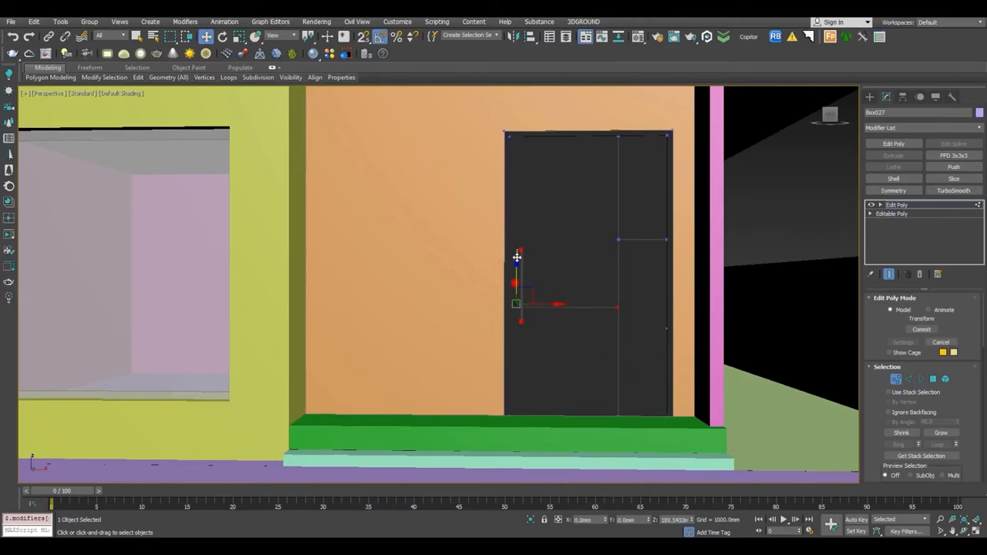
scroll(591, 290, down, 5)
scroll(578, 424, up, 5)
click(578, 423)
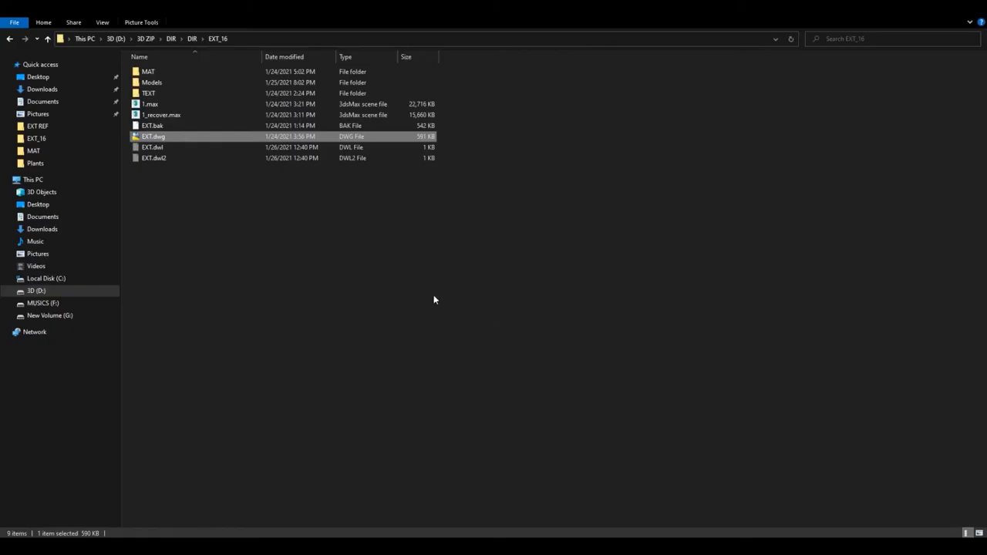
Open the Models folder inside EXT_16 in File Explorer and copy its folder path.
click(312, 223)
double_click(178, 84)
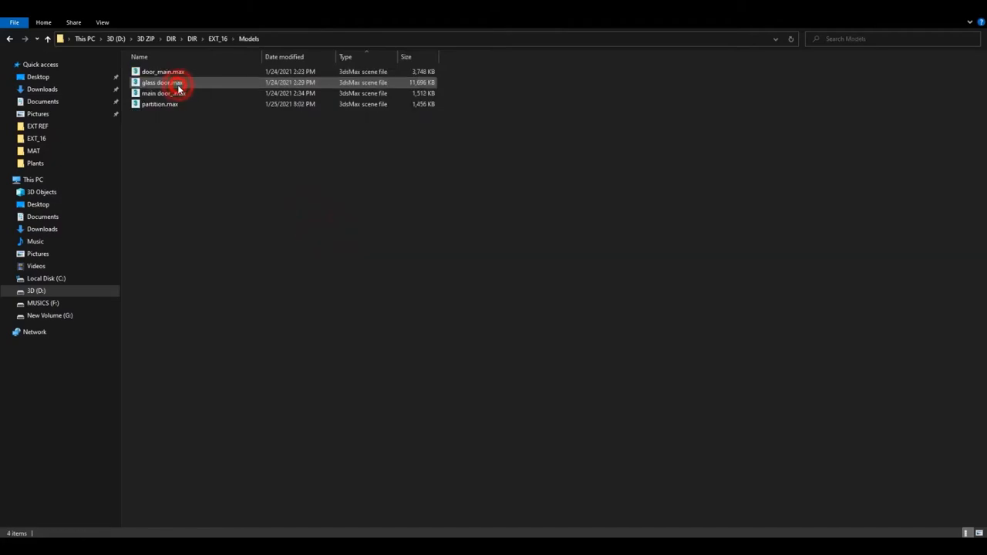
click(315, 37)
right_click(315, 37)
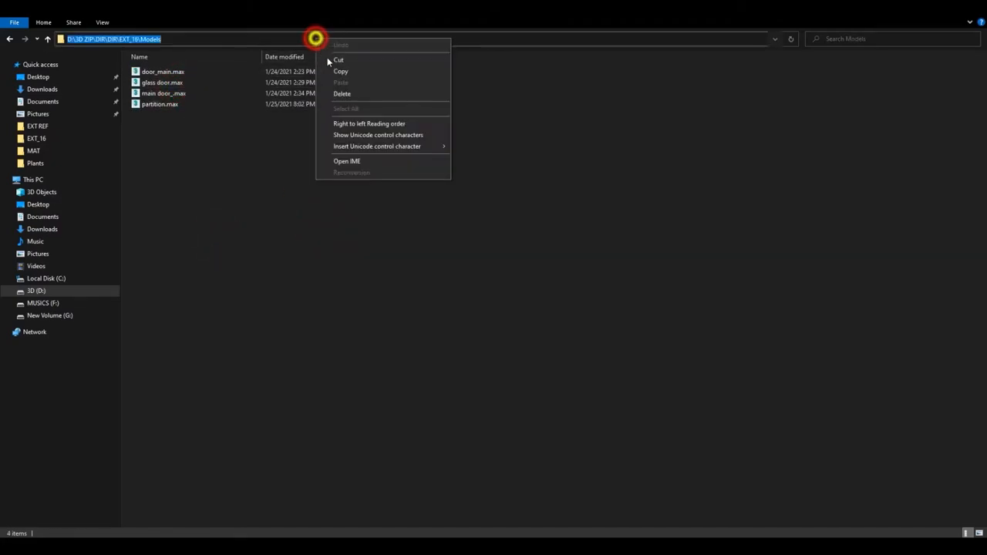
click(337, 71)
click(273, 290)
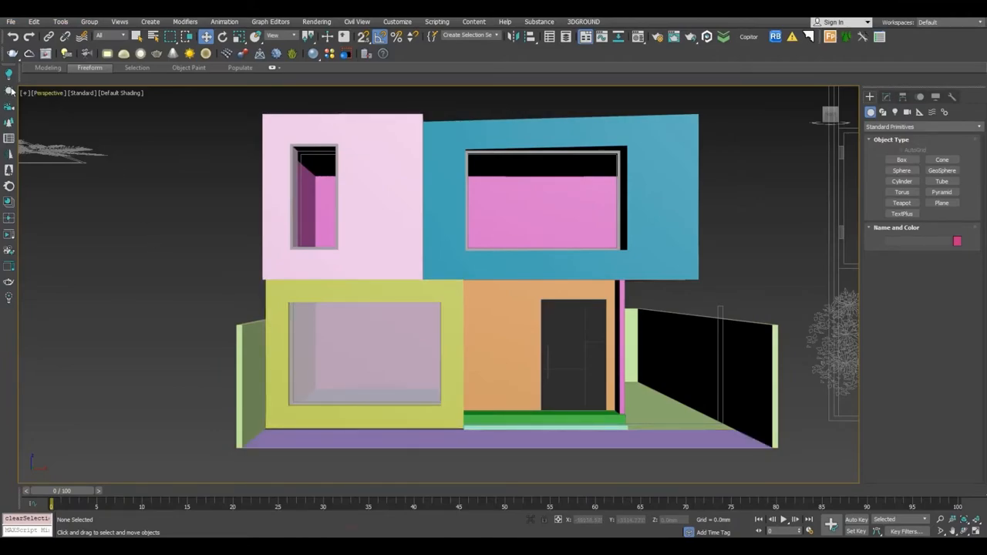
Merge all objects from partition.max in the Models folder into the house scene.
click(11, 22)
mouse_move(44, 164)
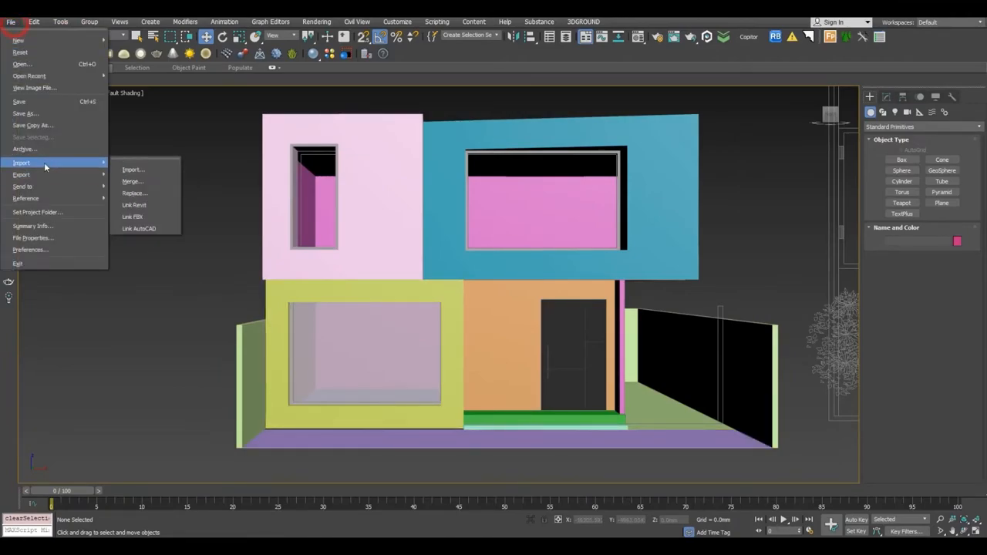
click(134, 182)
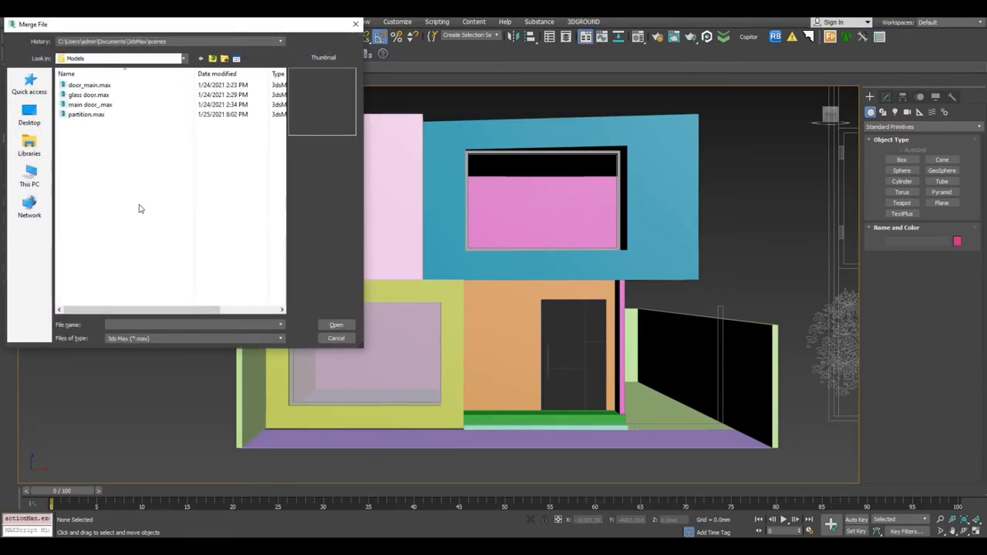
double_click(86, 114)
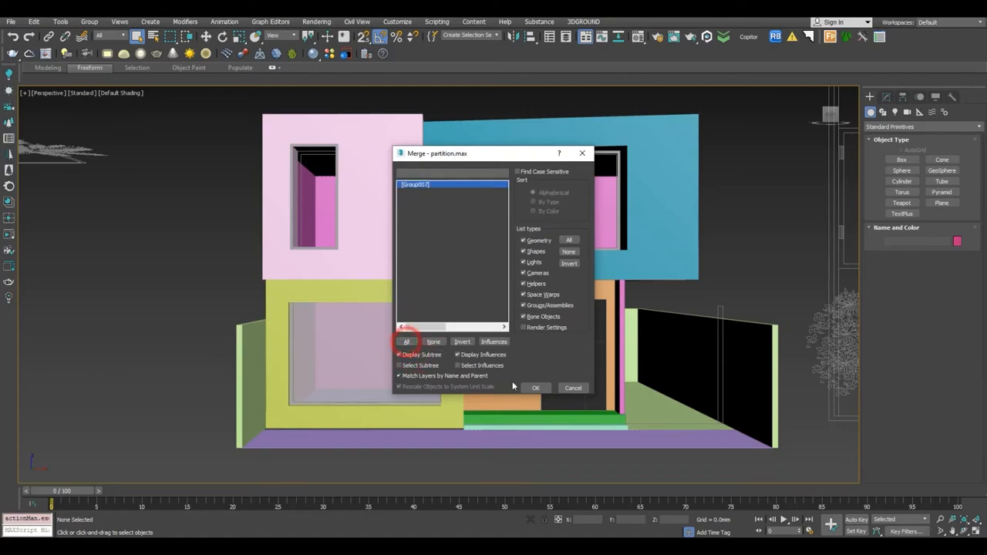
click(532, 388)
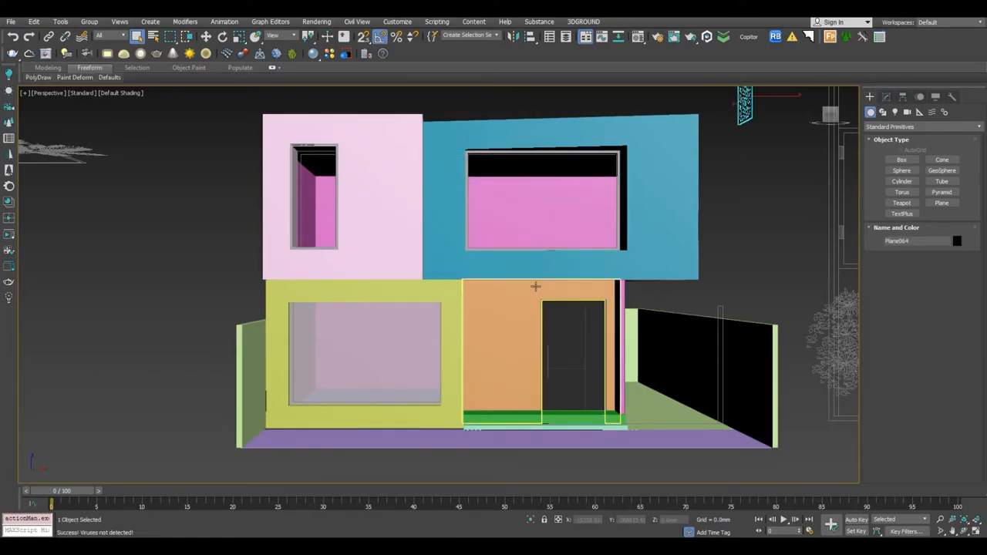
Isolate the merged partition together with the ground-floor window glass and show them in the front view.
key(w)
ctrl+click(407, 332)
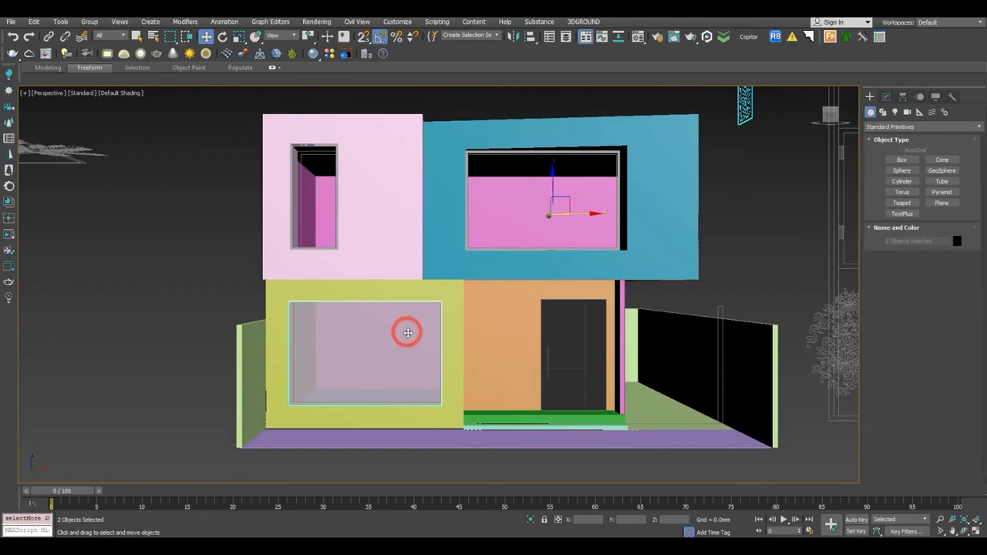
key(alt+q)
key(f)
key(z)
Move the partition over to the window glass in the front view.
drag(572, 177, 708, 197)
drag(638, 183, 356, 412)
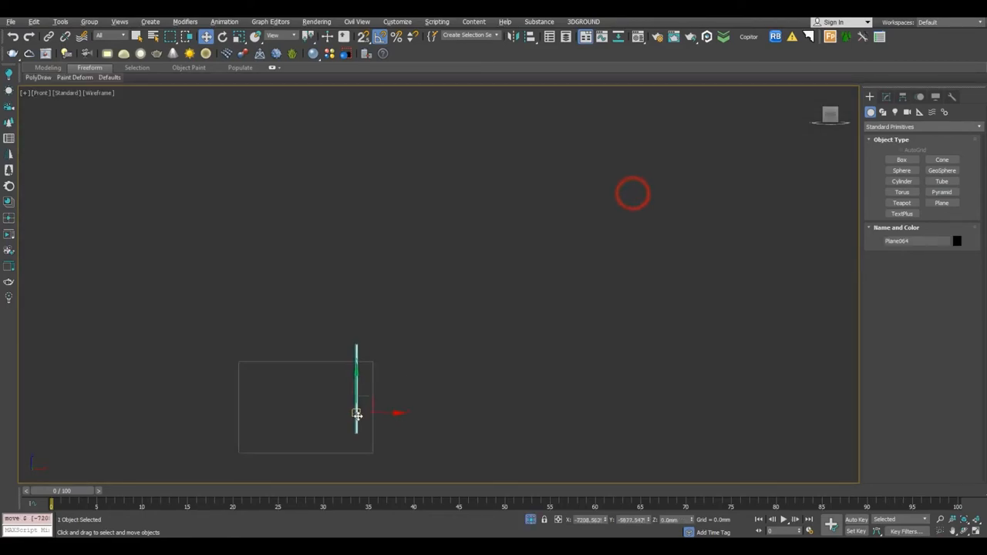
key(z)
Rotate the partition about its vertical axis so its lattice faces the front.
click(224, 37)
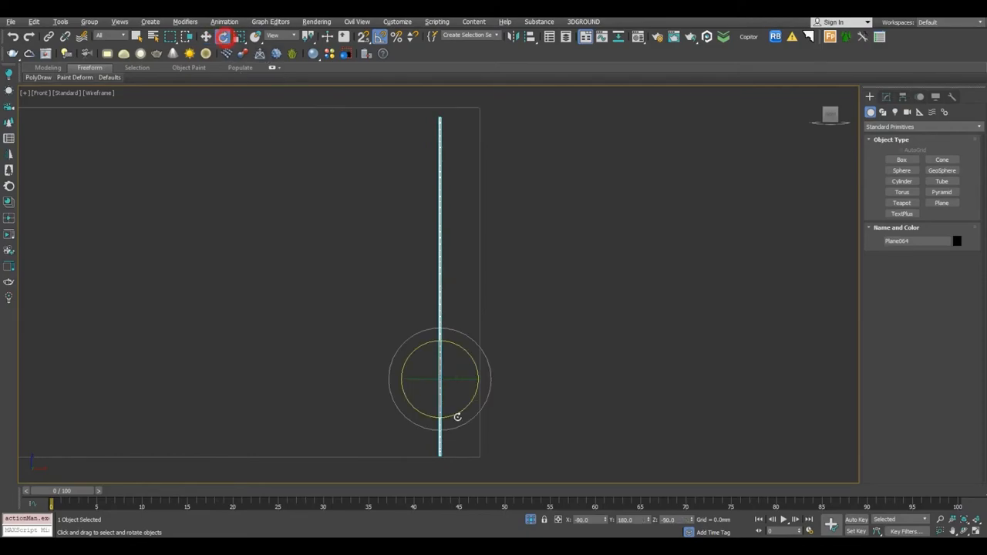
drag(460, 380, 415, 376)
key(ctrl+z)
middle_drag(413, 376, 508, 291)
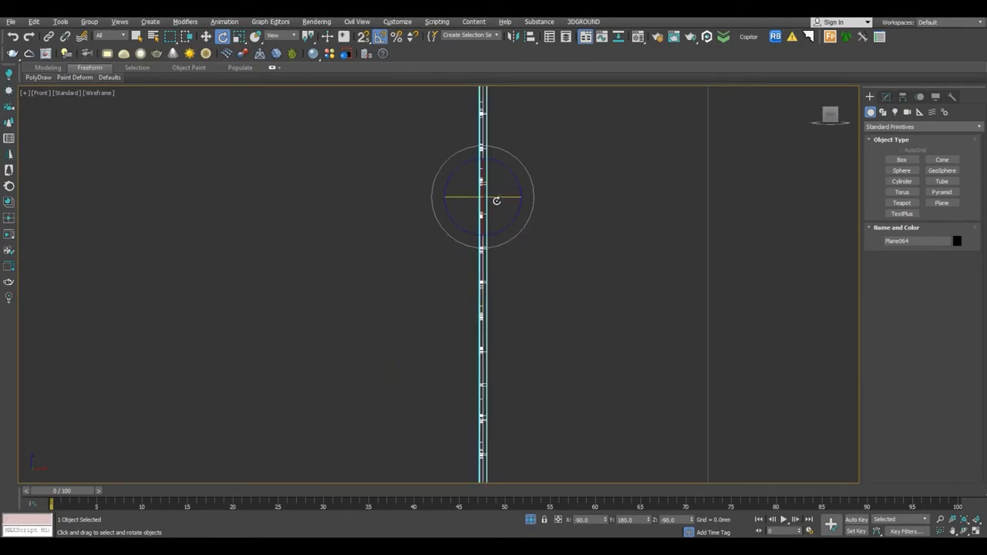
drag(502, 197, 547, 192)
scroll(547, 193, down, 10)
Align the partition with the left side of the window glass in the front view.
key(w)
middle_drag(576, 278, 596, 290)
drag(595, 280, 504, 273)
key(z)
drag(535, 353, 529, 348)
Scale the partition's local Y to 102.5 and nudge it to fit the window glass height.
right_click(242, 37)
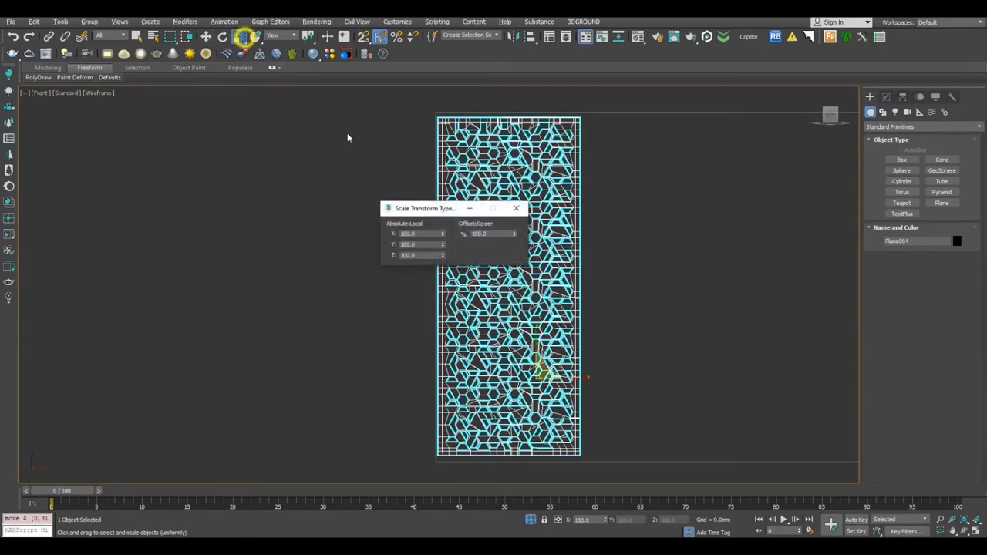
drag(444, 245, 447, 231)
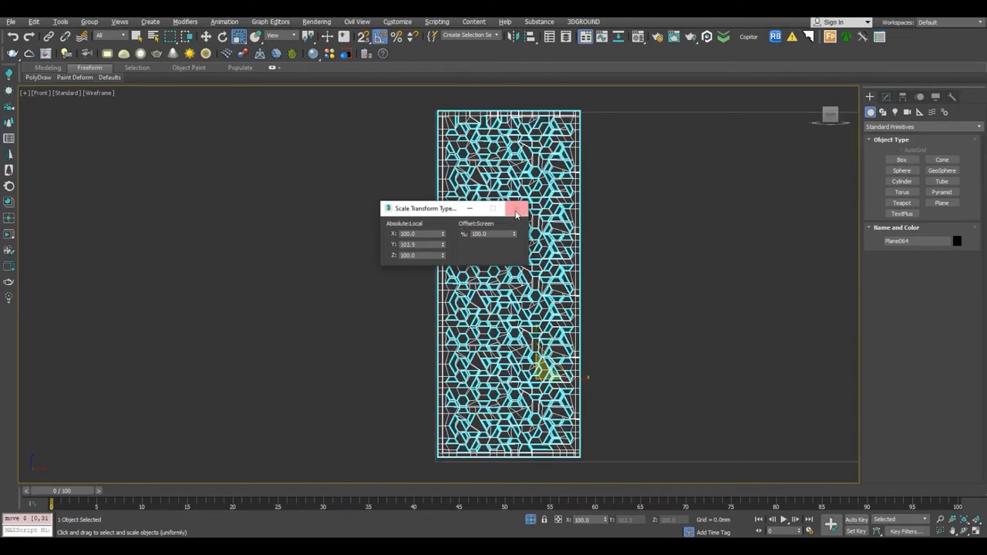
click(514, 207)
key(w)
drag(534, 352, 536, 355)
Move the partition against the window glass slab in the top view.
key(p)
key(F3)
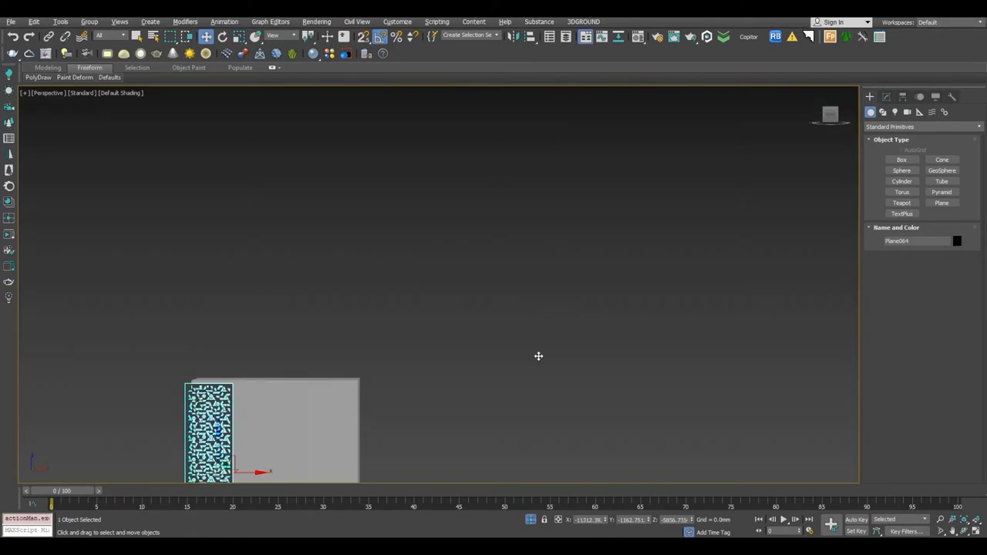
key(z)
key(t)
key(z)
scroll(461, 353, down, 3)
mouse_move(487, 304)
mouse_down()
mouse_move(505, 186)
mouse_move(510, 201)
mouse_up()
key(F3)
Set the outer amount of the window glass's Shell modifier to 5 mm.
key(p)
key(z)
scroll(510, 201, down, 5)
key(F3)
scroll(511, 200, down, 3)
click(548, 193)
alt+middle_drag(596, 212, 632, 148)
click(885, 94)
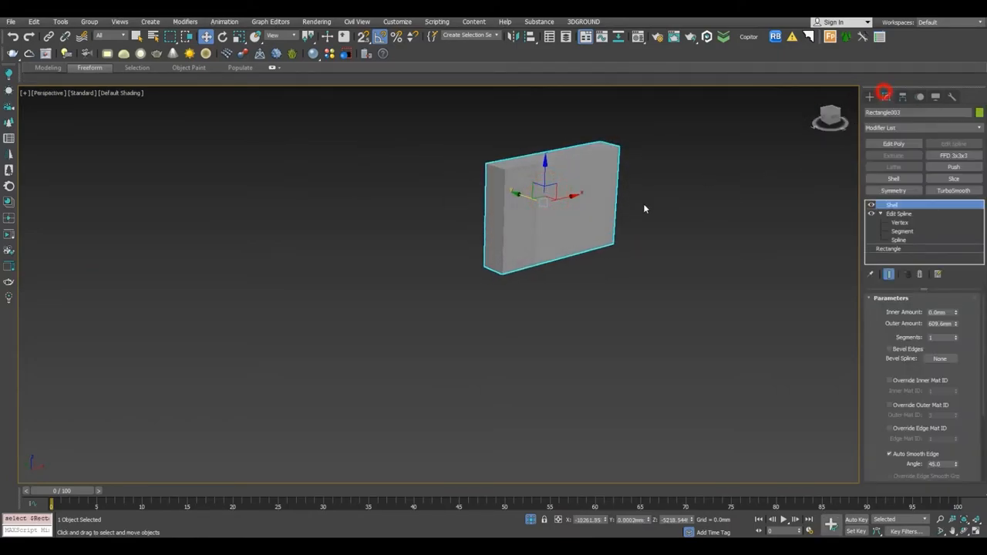
scroll(587, 197, up, 4)
alt+middle_drag(583, 211, 594, 224)
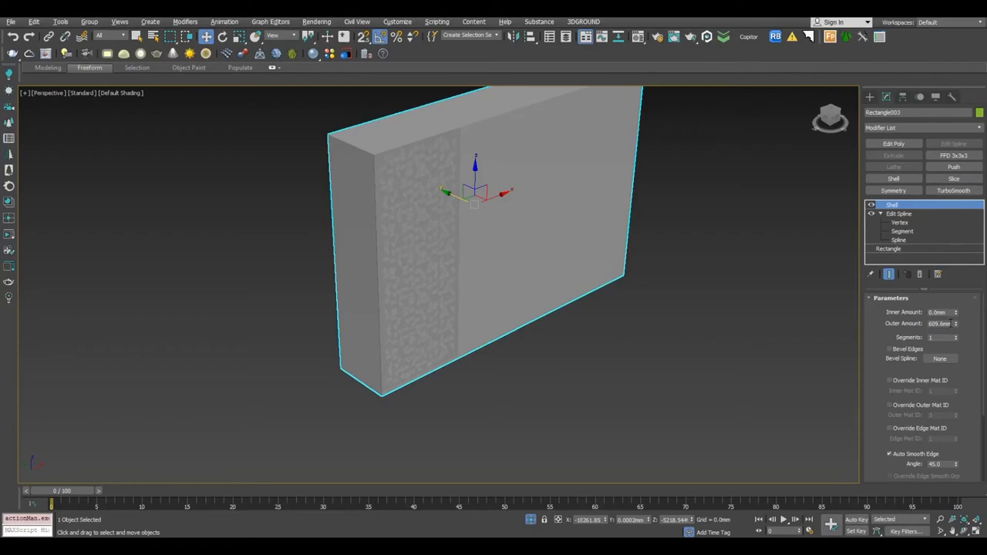
text(5)
key(Return)
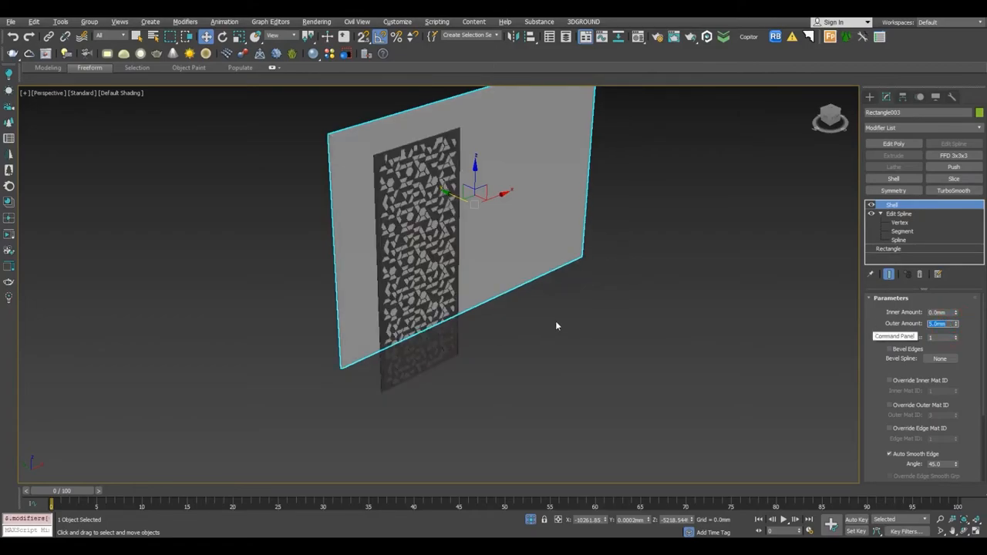
End the isolation and move the window glass forward within the yellow ground-floor wall opening.
alt+middle_drag(488, 336, 574, 377)
scroll(368, 407, up, 4)
alt+middle_drag(339, 354, 338, 386)
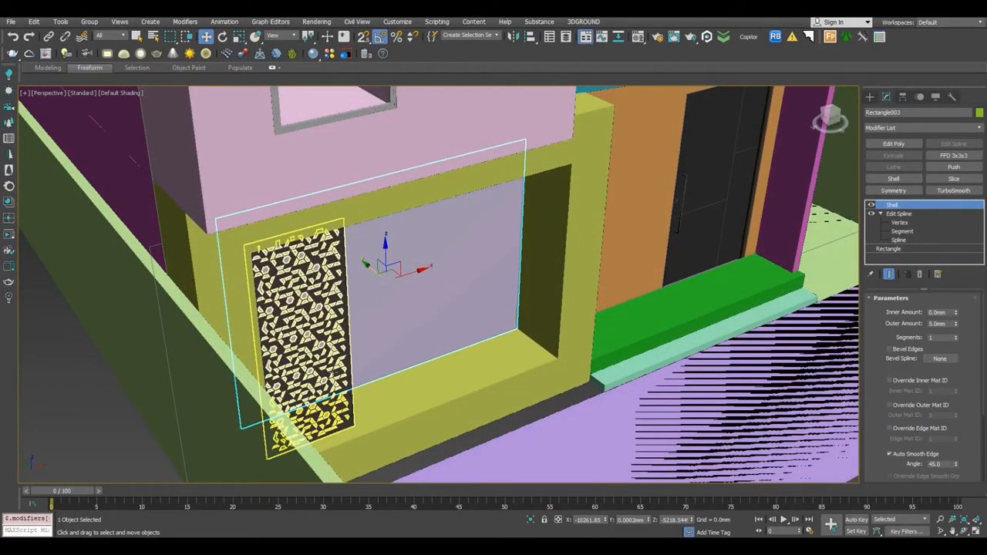
drag(374, 268, 395, 293)
alt+middle_drag(421, 299, 362, 285)
Move the lattice partition back into the ground-floor window opening, in front of the glass.
click(358, 302)
scroll(416, 301, up, 3)
alt+middle_drag(417, 301, 390, 331)
click(390, 331)
drag(417, 204, 398, 206)
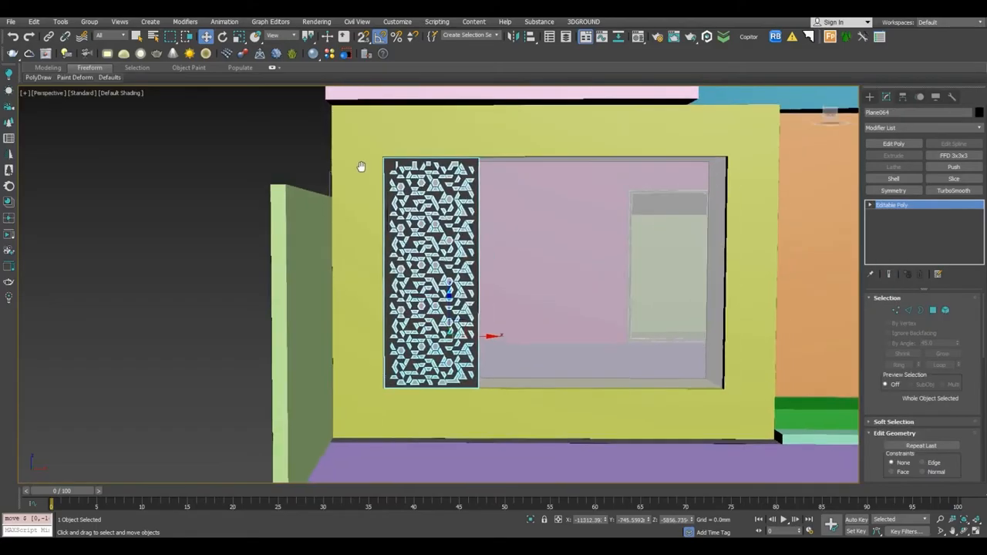
middle_drag(361, 165, 328, 137)
Isolate the partition and window glass in the front view, with only the partition selected.
ctrl+click(478, 186)
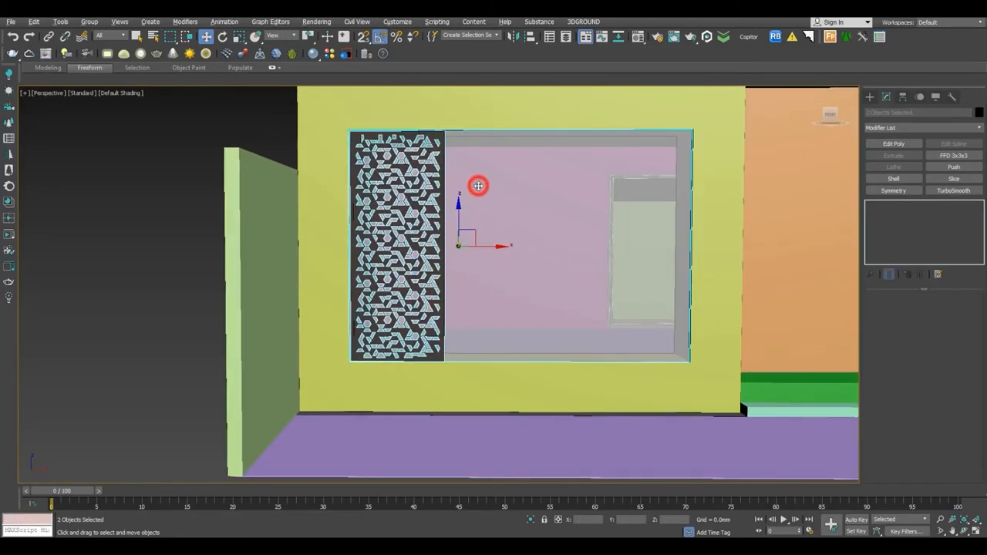
key(z)
key(f)
key(z)
click(433, 200)
click(321, 170)
key(z)
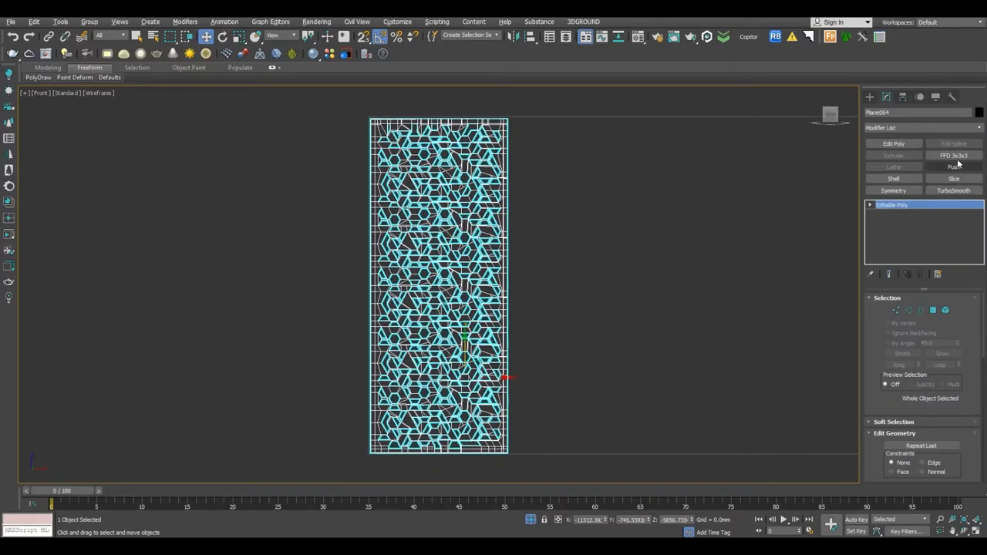
Add an FFD 3x3x3 modifier to the partition and raise its top control points to the glass's top edge.
click(954, 155)
drag(634, 200, 635, 202)
scroll(459, 167, up, 10)
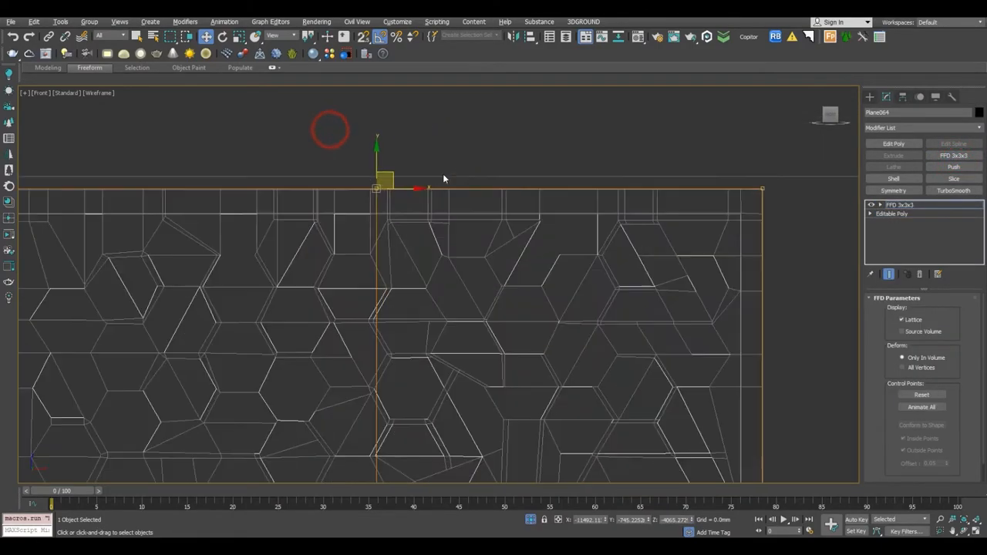
drag(337, 177, 337, 146)
scroll(337, 147, down, 10)
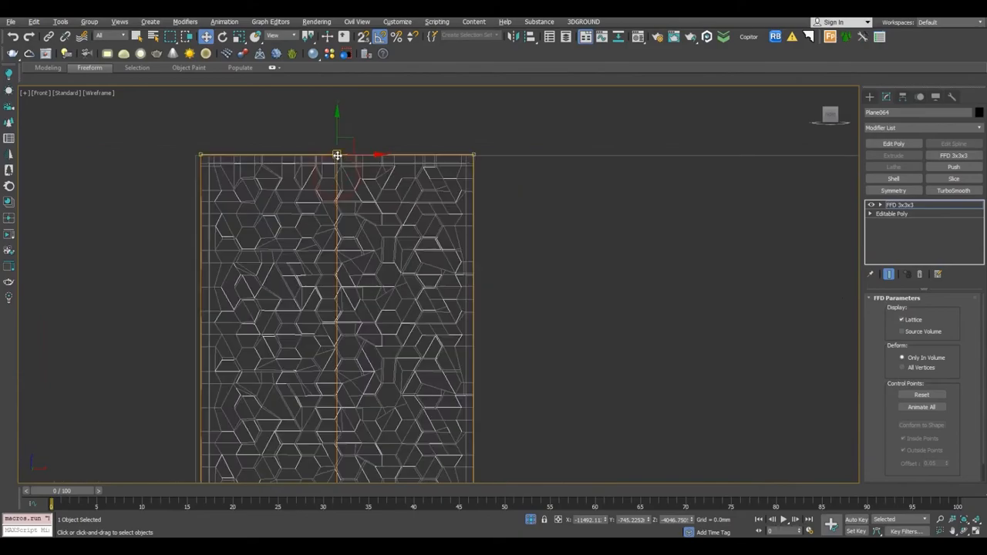
Lower the partition's bottom FFD control points to the bottom edge of the glass.
click(302, 217)
scroll(383, 237, up, 8)
scroll(351, 232, up, 5)
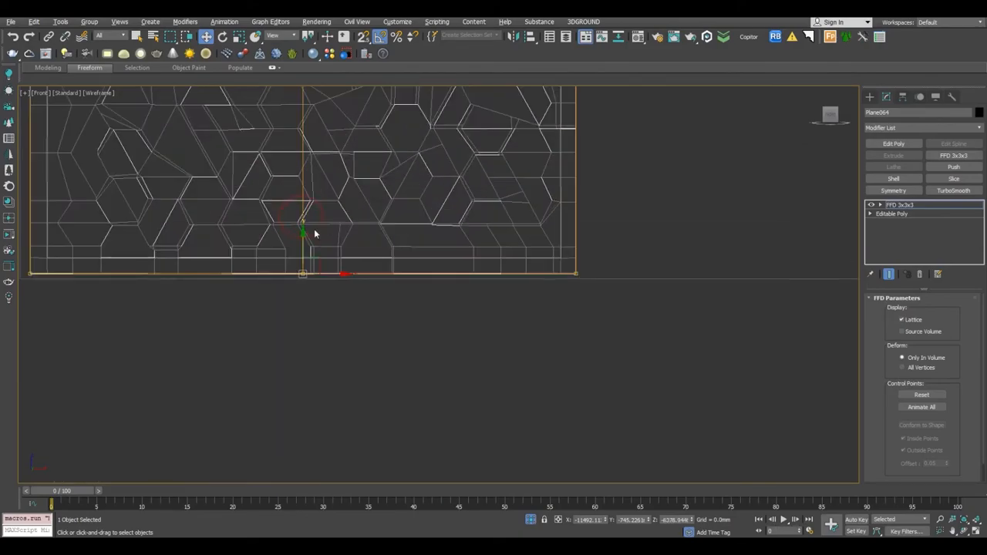
scroll(305, 241, down, 10)
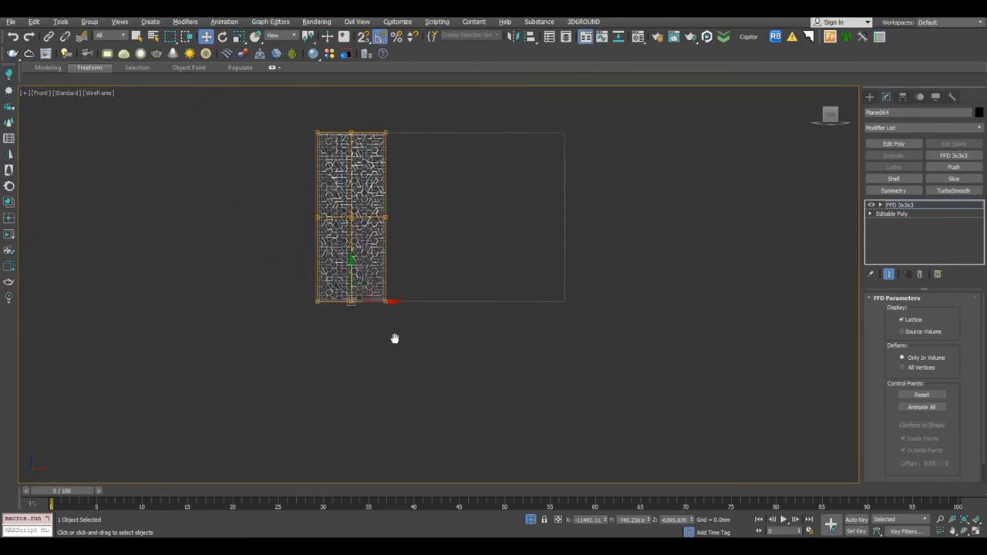
Move the partition's left FFD control points out to the left edge of the glass.
drag(356, 385, 356, 385)
scroll(339, 266, up, 8)
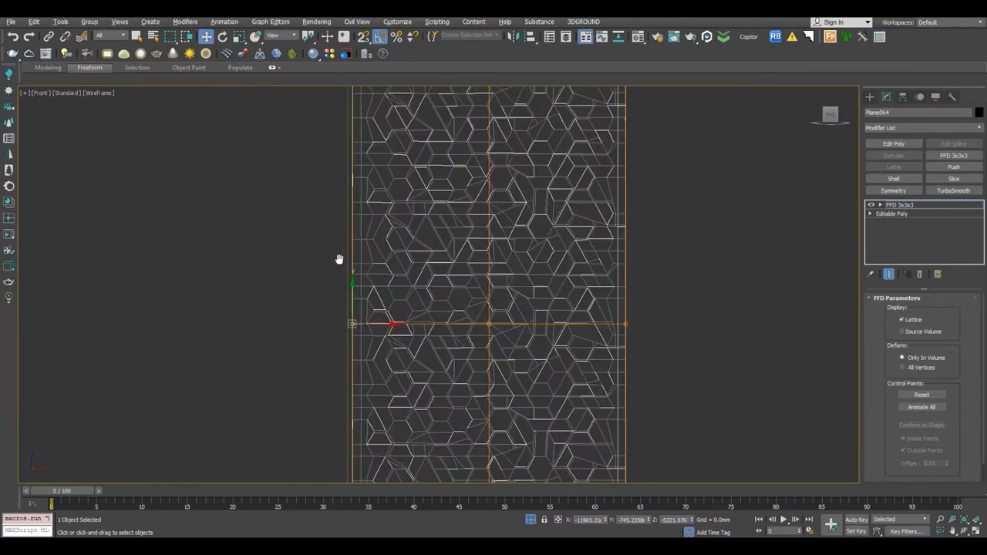
drag(403, 309, 364, 305)
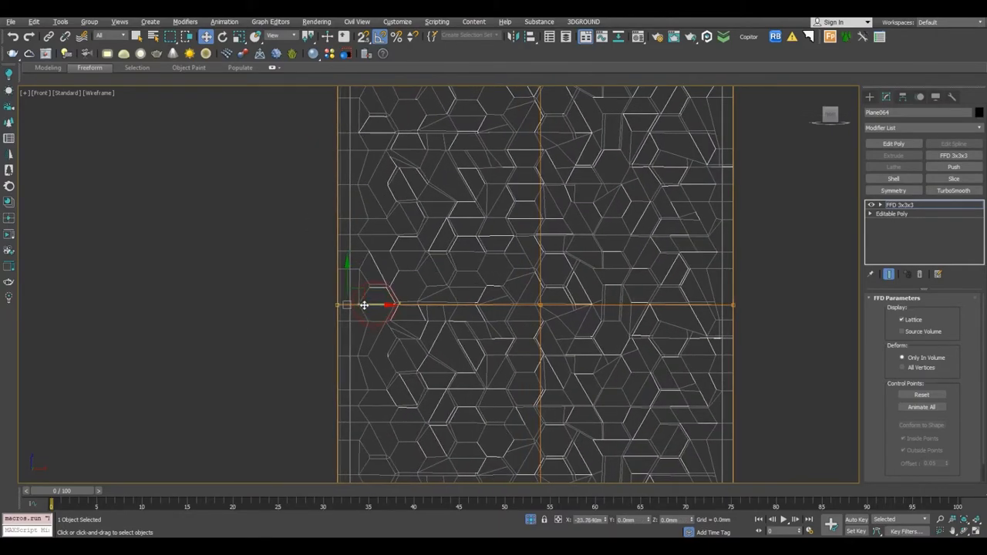
key(1)
scroll(369, 270, down, 8)
Center the partition's pivot on the object.
click(903, 96)
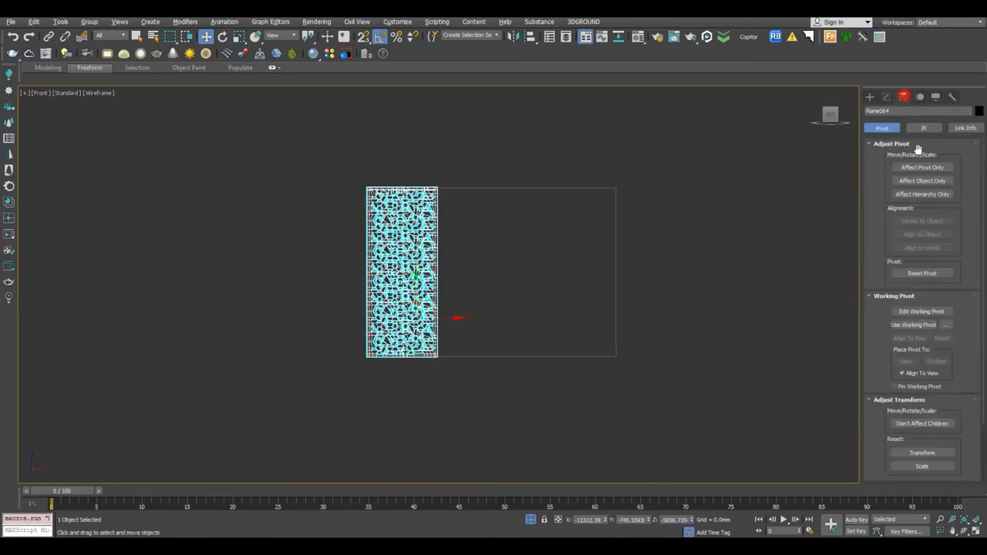
click(922, 220)
click(886, 97)
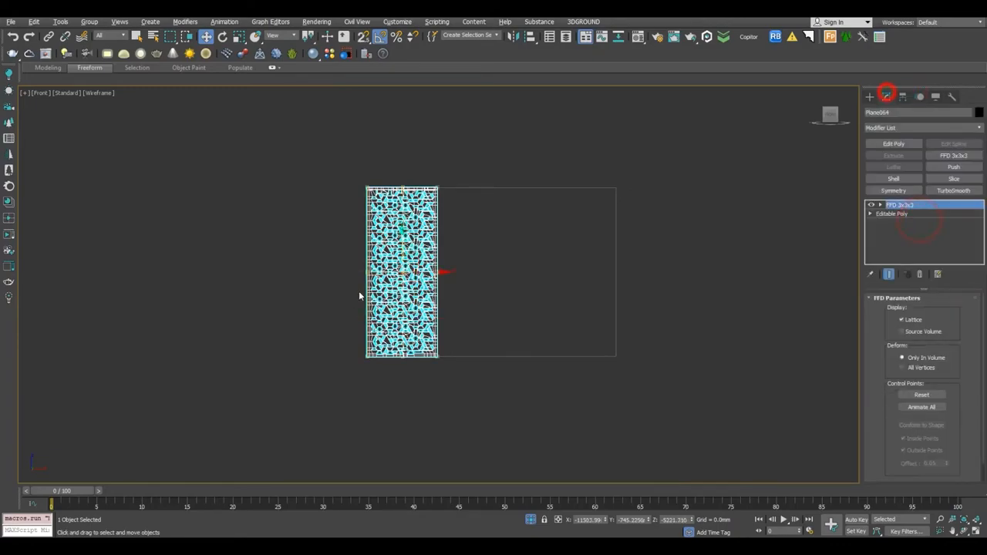
Clone the partition once as an instance directly beside its right edge.
scroll(414, 291, up, 5)
mouse_move(413, 280)
shift+mouse_down()
mouse_move(647, 282)
mouse_move(610, 286)
shift+mouse_up()
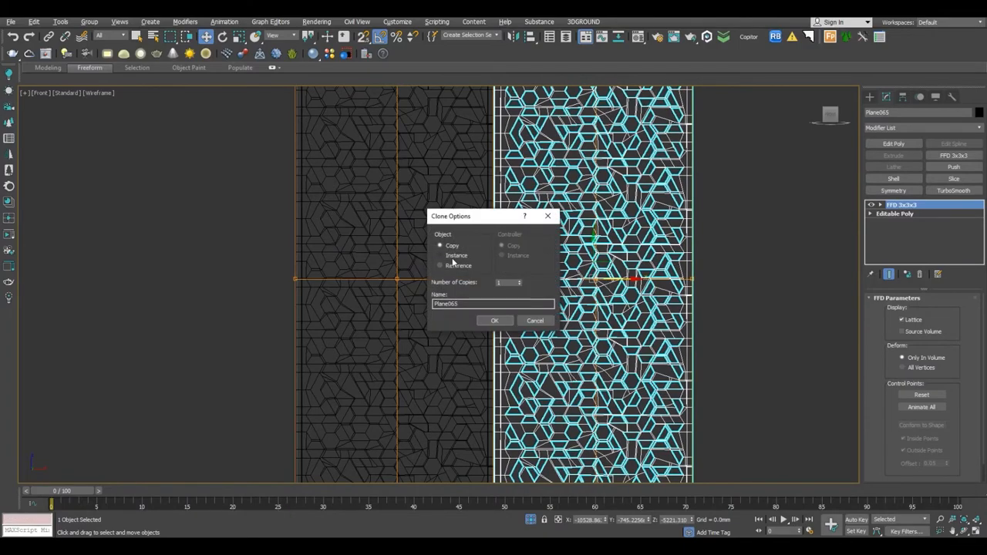
click(495, 320)
scroll(486, 313, up, 10)
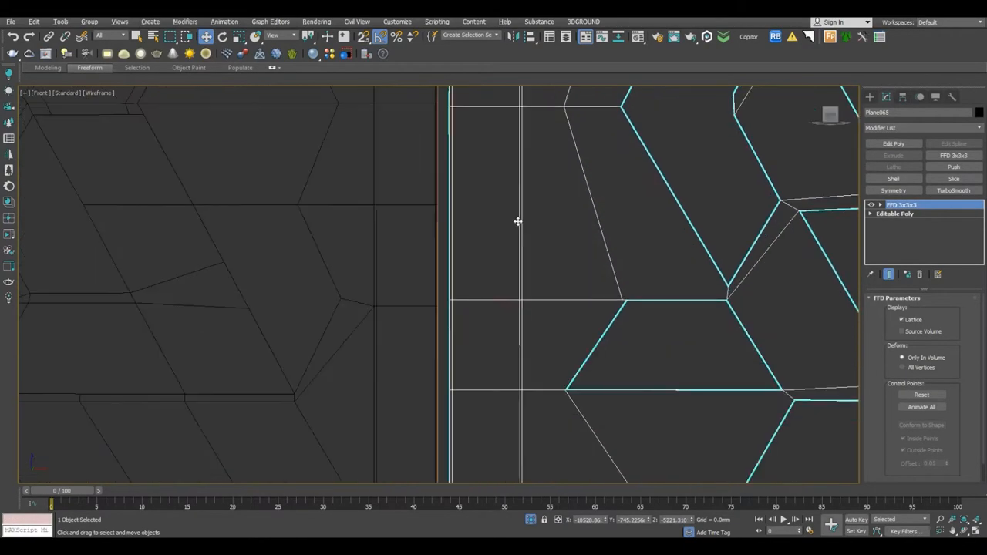
scroll(505, 224, down, 10)
Clone both partition panels together to the right and align the new pair edge to edge with them.
scroll(505, 224, down, 5)
ctrl+click(475, 246)
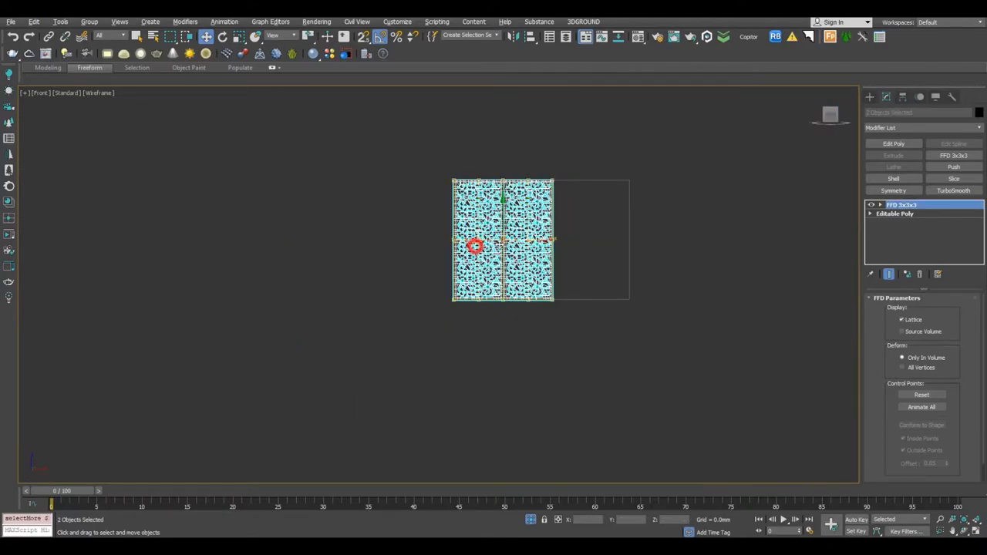
shift+drag(474, 246, 575, 246)
key(Return)
scroll(458, 242, up, 10)
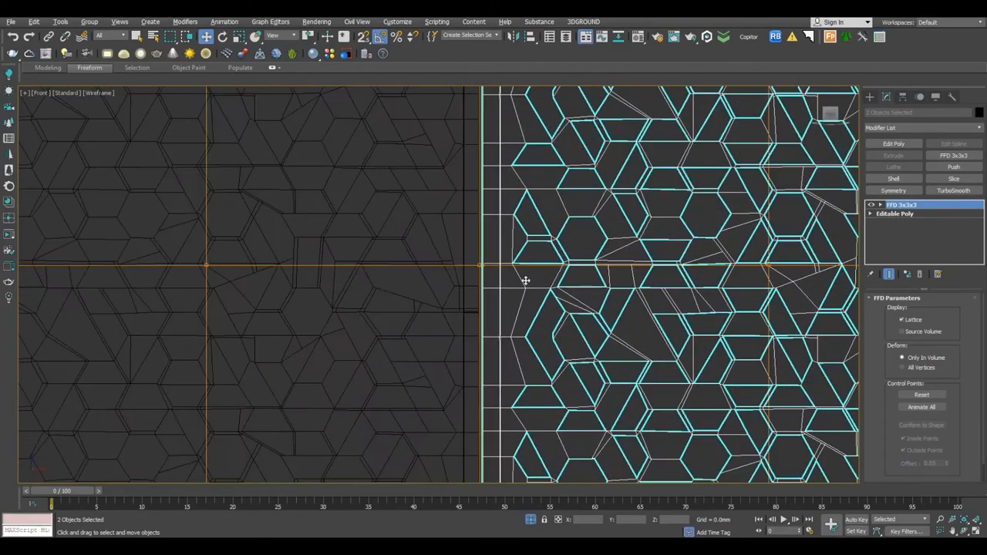
scroll(451, 241, down, 15)
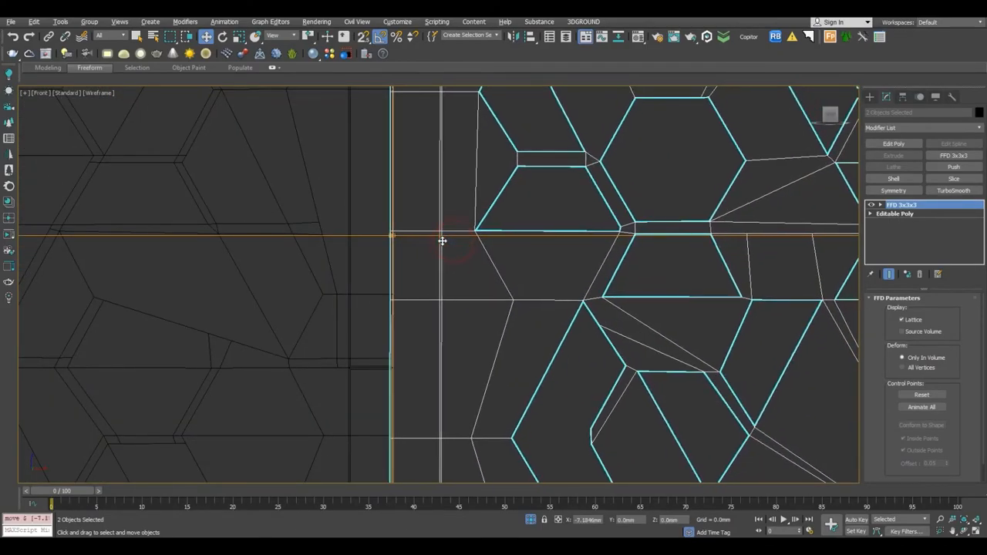
Select all four partition panels together and scale them taller along their height.
ctrl+click(375, 246)
ctrl+click(409, 246)
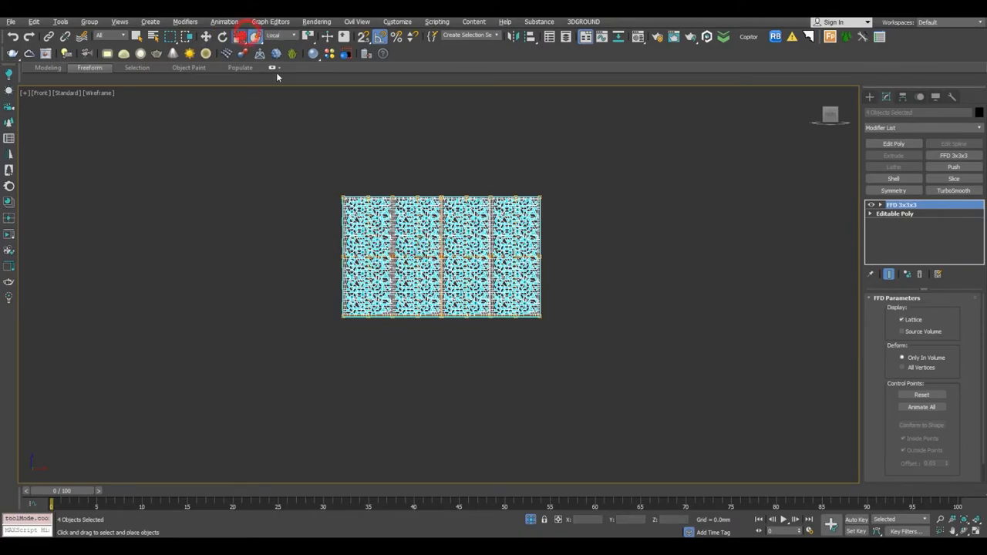
click(239, 36)
mouse_move(461, 241)
mouse_down()
mouse_move(444, 237)
mouse_move(461, 231)
mouse_up()
key(w)
click(239, 36)
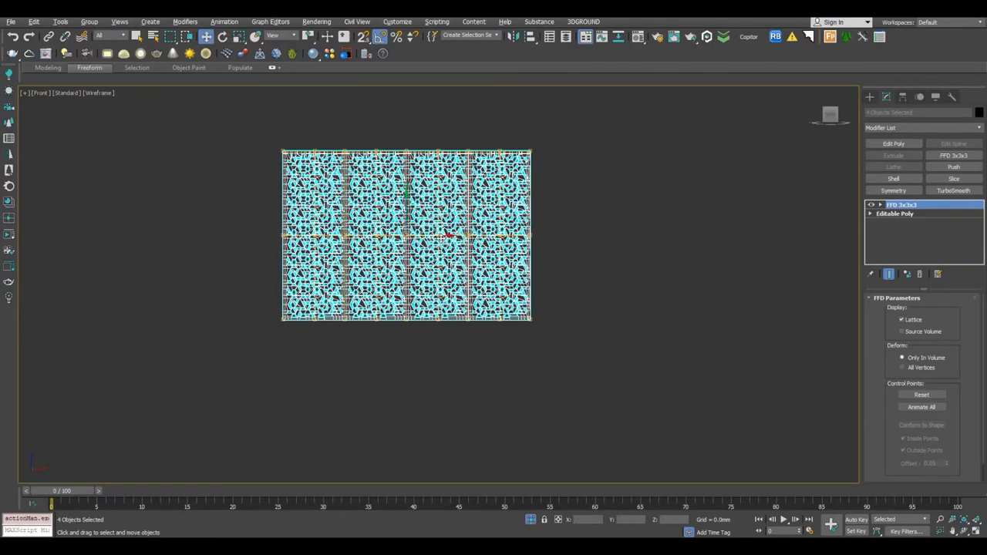
Examine the joints between the four partition panels in a shaded perspective view.
key(p)
key(z)
scroll(452, 247, down, 5)
click(632, 289)
mouse_move(603, 296)
alt+middle_down()
mouse_move(642, 265)
mouse_move(619, 284)
mouse_move(580, 286)
alt+middle_up()
scroll(395, 198, up, 5)
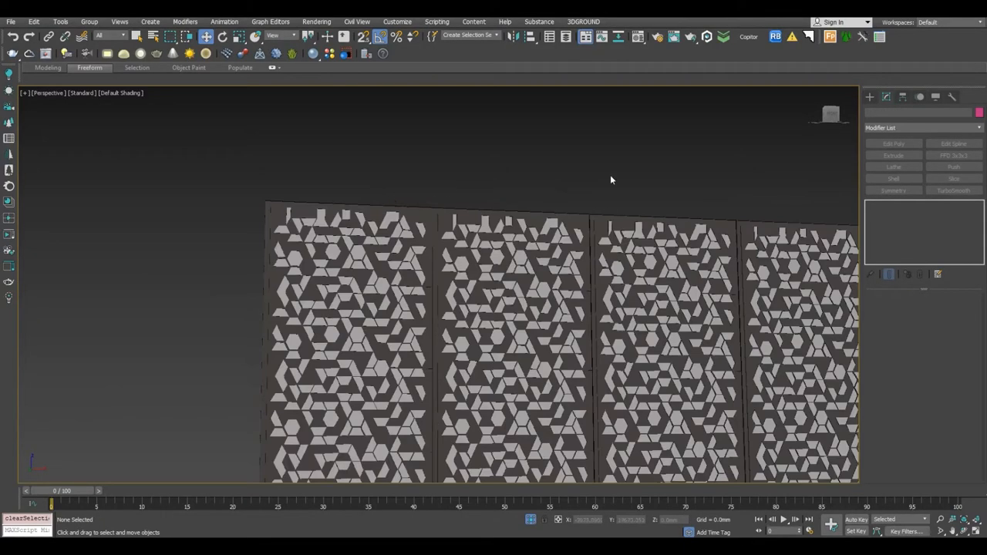
middle_drag(611, 176, 530, 65)
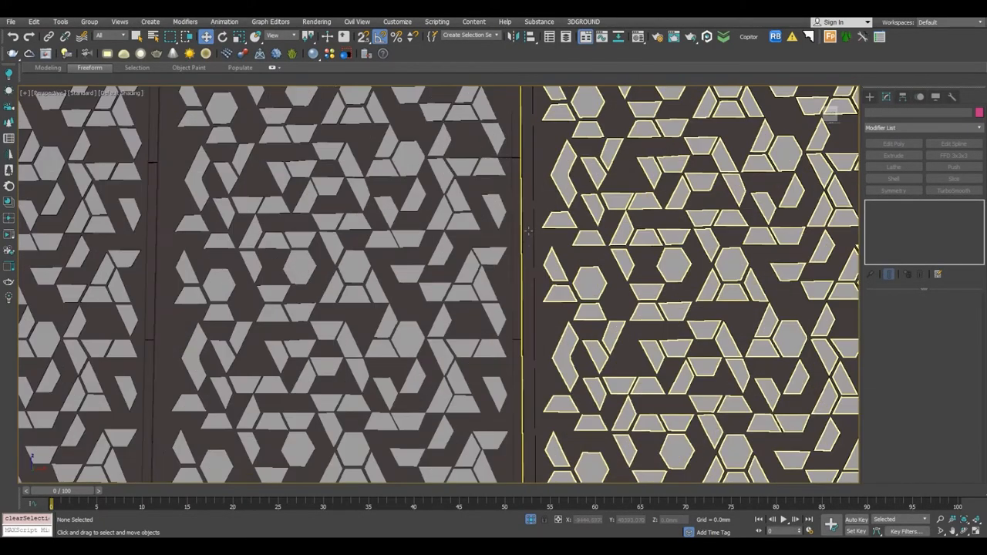
scroll(528, 231, up, 5)
Select all four partition panels and mirror them across the Y axis without cloning.
click(624, 208)
middle_drag(574, 210, 640, 343)
scroll(613, 205, down, 10)
ctrl+click(556, 250)
ctrl+click(430, 297)
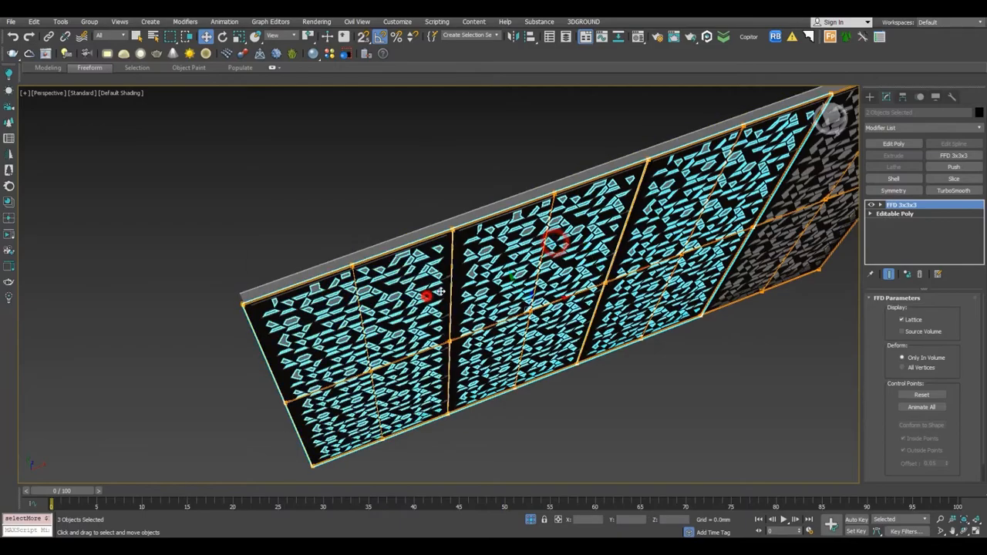
ctrl+click(808, 171)
middle_drag(710, 233, 636, 226)
click(666, 233)
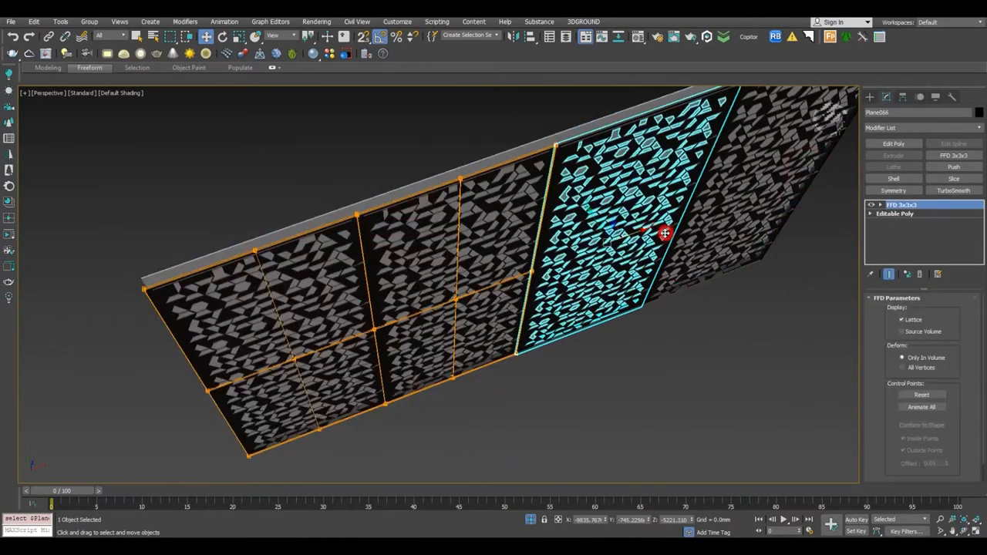
ctrl+click(725, 197)
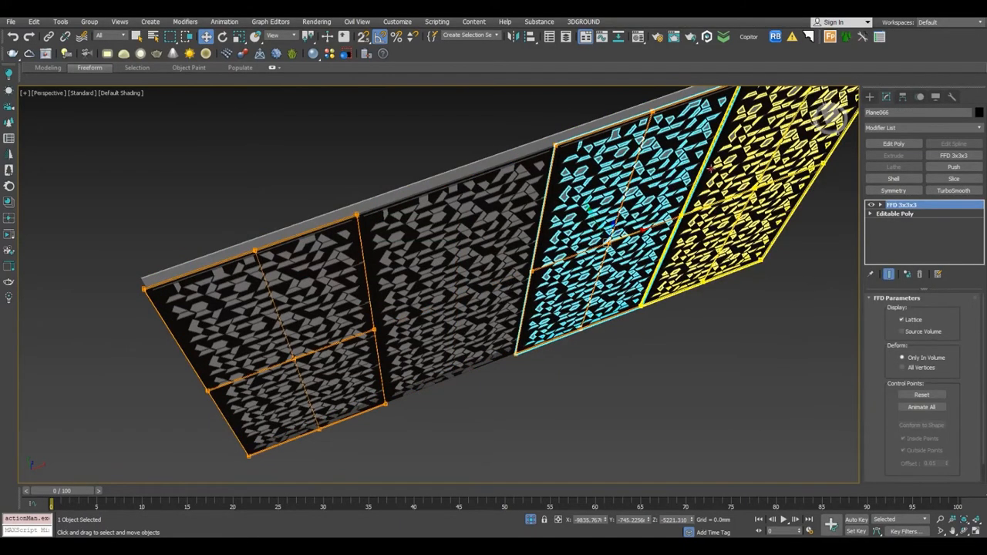
ctrl+click(538, 164)
ctrl+click(335, 229)
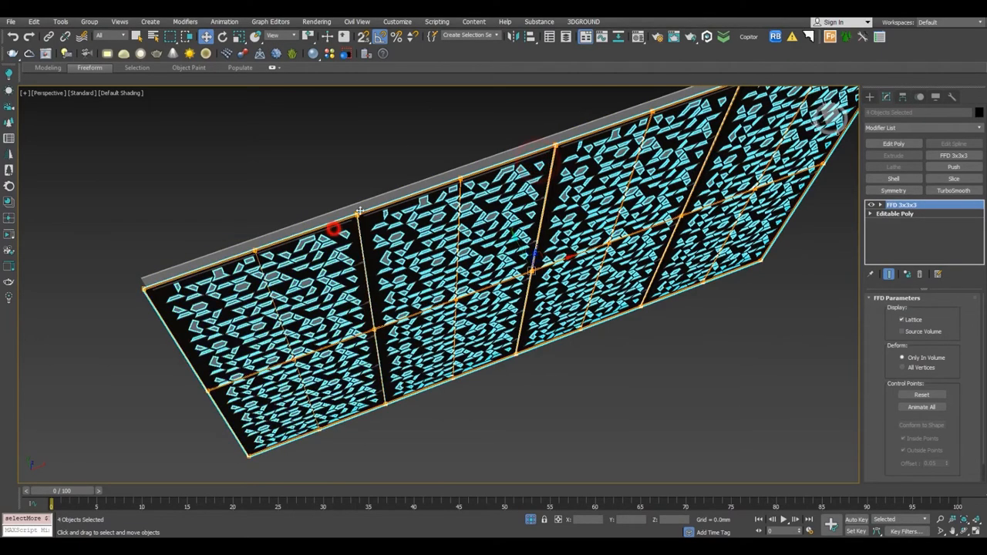
click(513, 37)
drag(471, 182, 775, 132)
click(778, 182)
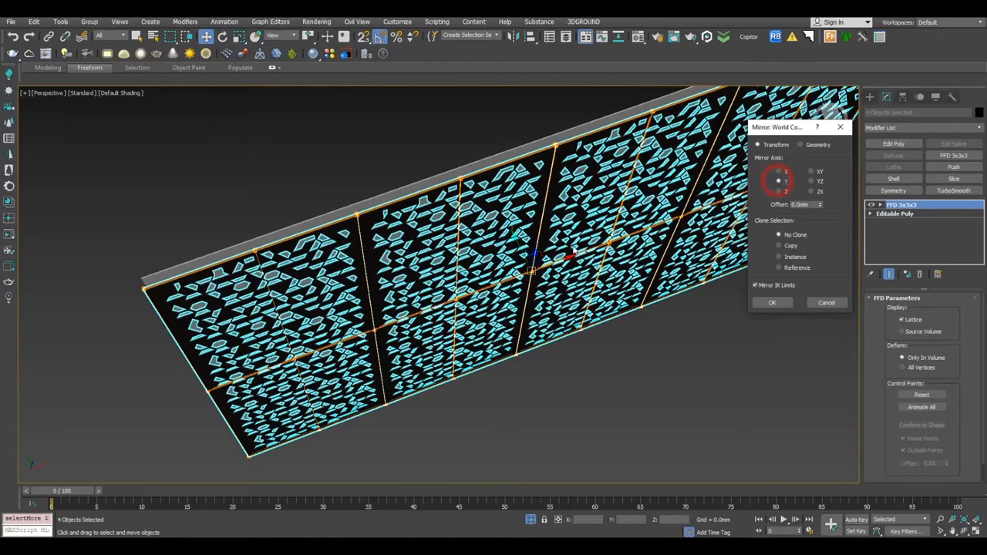
click(773, 302)
click(759, 331)
Group the four partition panels and end isolation to show the rest of the house.
alt+middle_drag(742, 354, 710, 287)
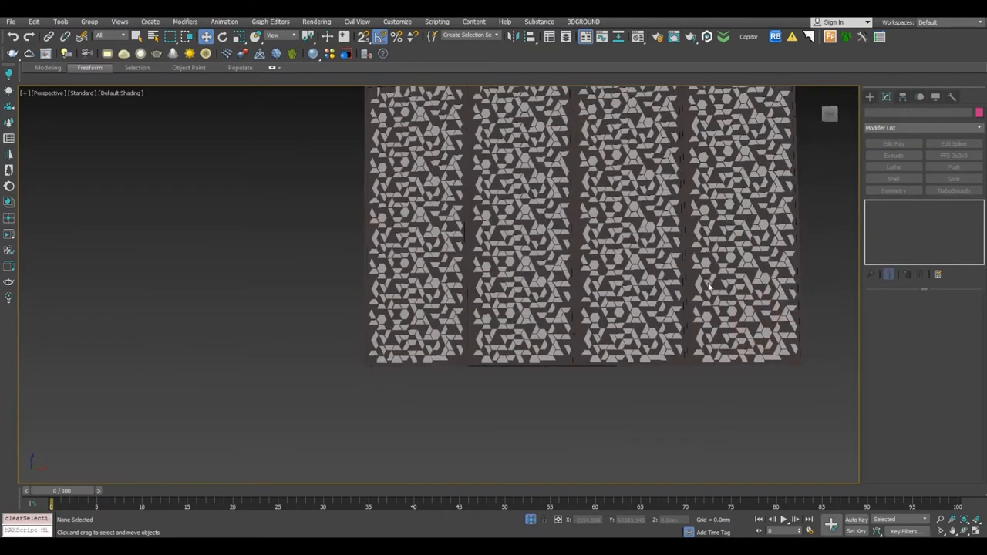
click(459, 163)
ctrl+click(470, 160)
ctrl+click(579, 172)
ctrl+click(685, 168)
click(89, 22)
click(90, 36)
key(Return)
click(530, 518)
scroll(531, 465, down, 5)
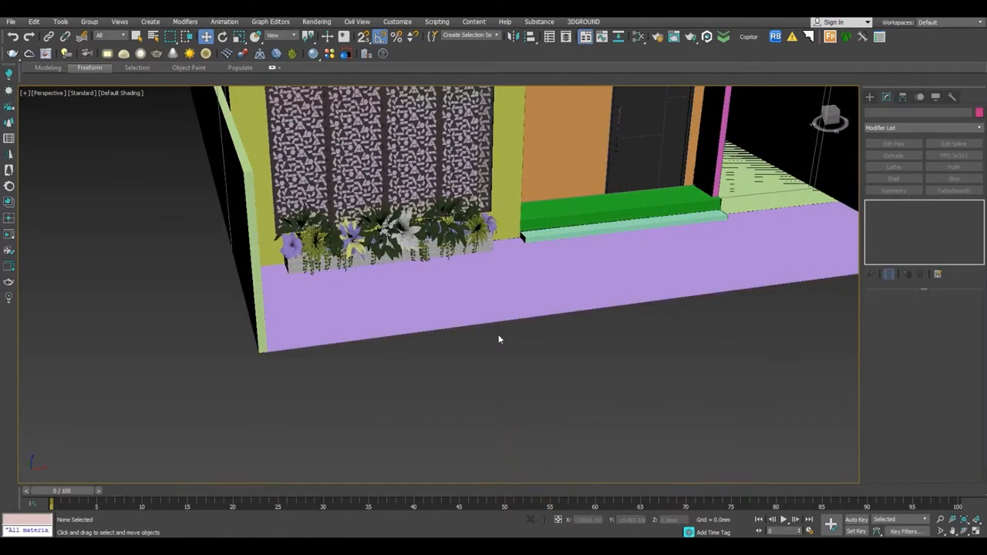
Clone the front ground slab outward as a separate copy directly in front of the plot.
click(522, 296)
alt+middle_drag(536, 302, 486, 315)
shift+drag(492, 253, 626, 288)
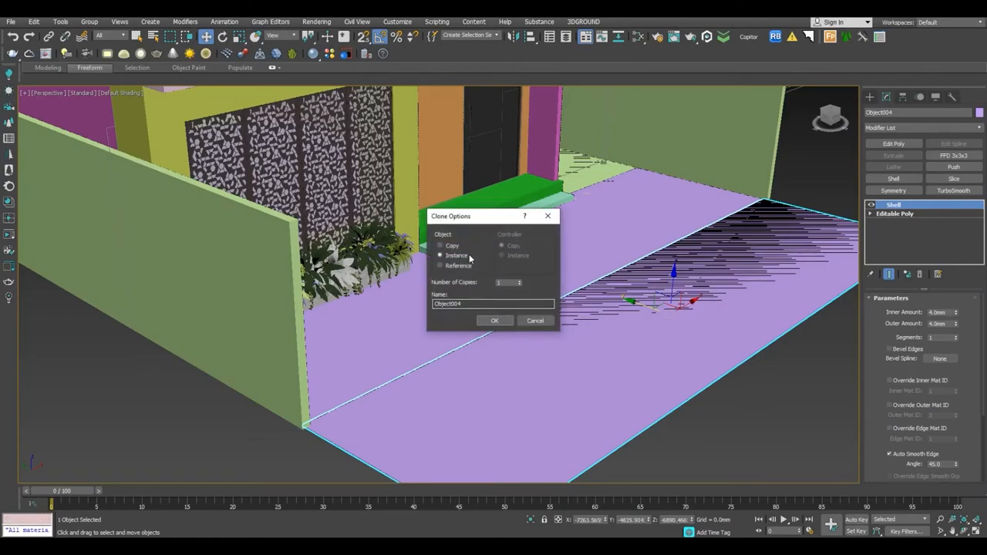
click(494, 320)
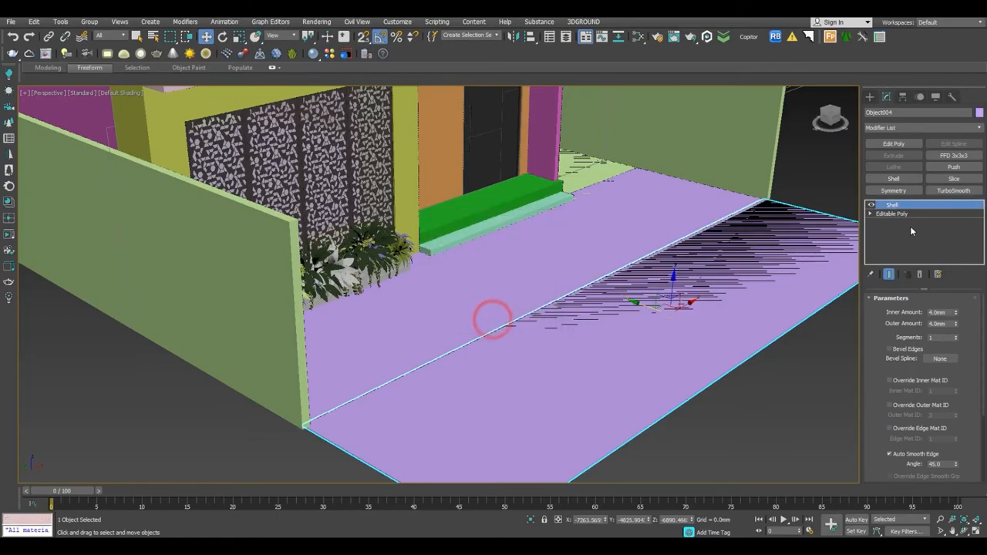
Disable the Shell modifier on the cloned slab and isolate it together with the original slab.
click(873, 206)
click(874, 206)
middle_drag(656, 283, 615, 241)
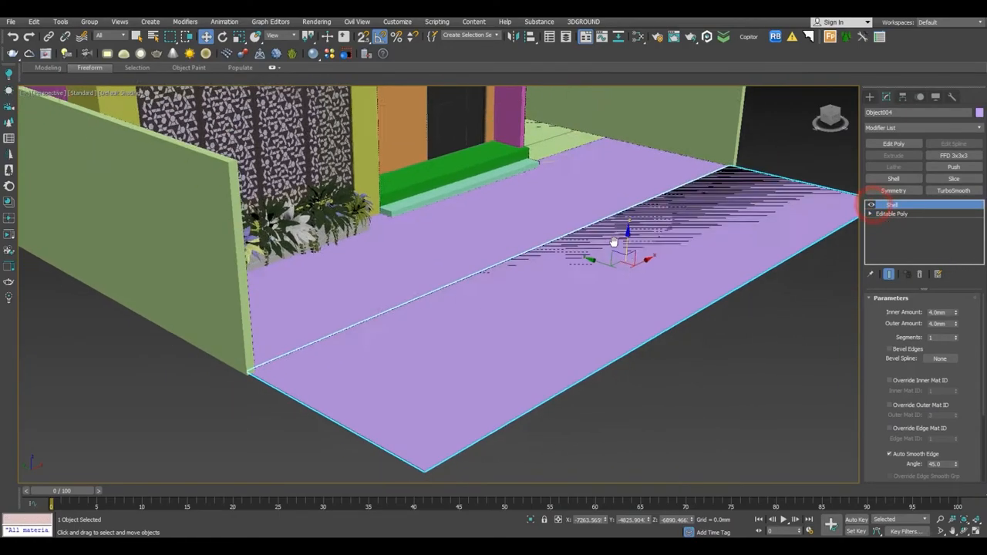
scroll(609, 231, down, 3)
click(873, 206)
alt+middle_drag(616, 276, 628, 269)
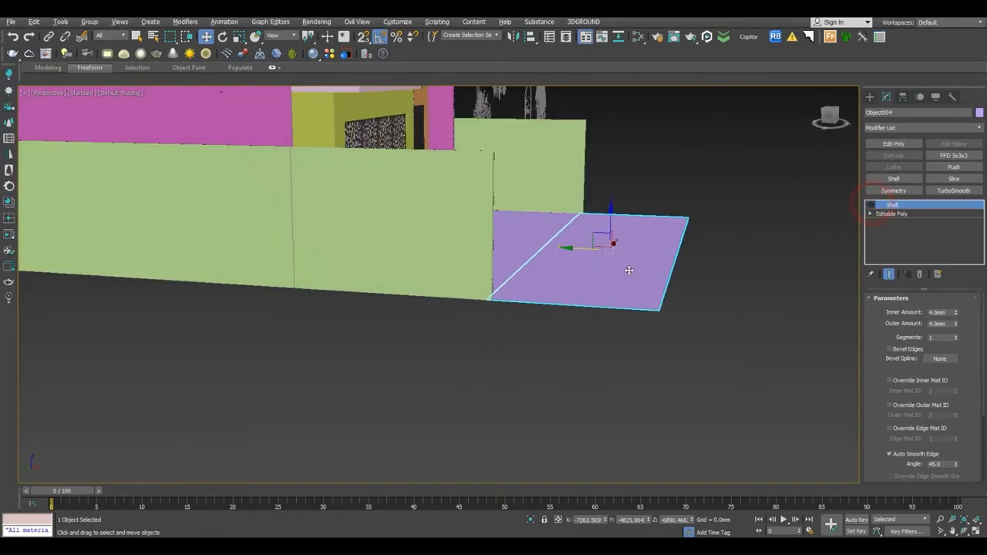
ctrl+click(533, 230)
key(alt+q)
Give the cloned slab a darker purple object colour to distinguish it from the original slab.
key(t)
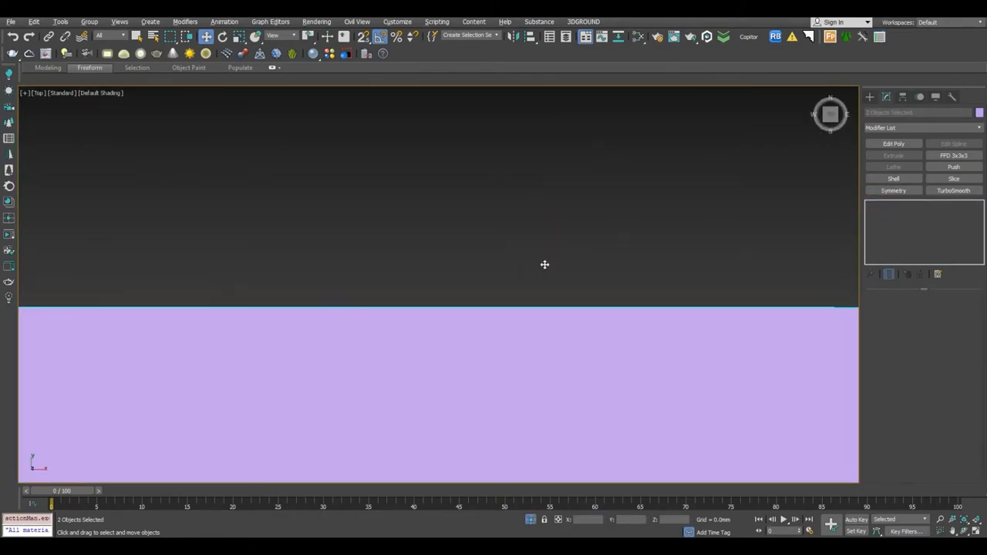
key(z)
click(510, 372)
scroll(446, 323, up, 5)
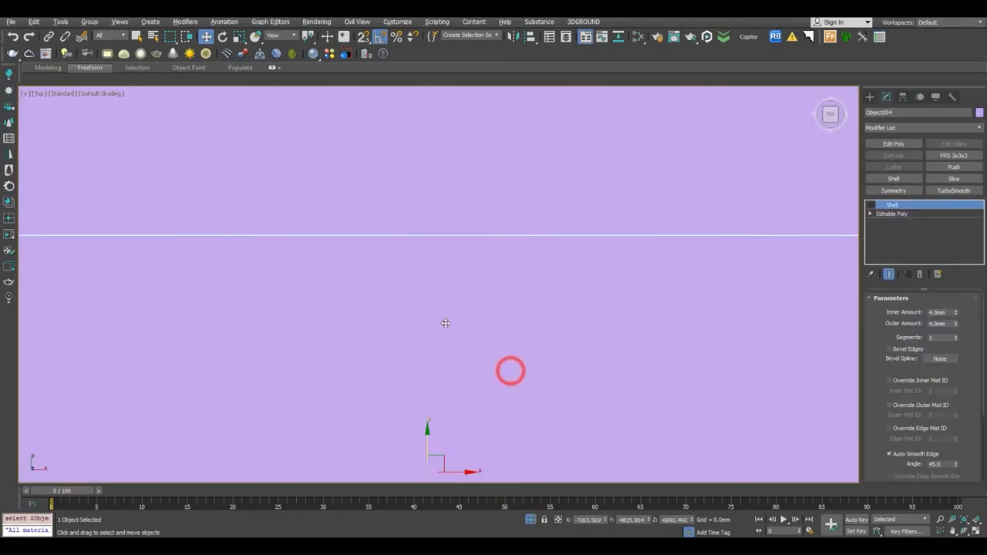
click(980, 113)
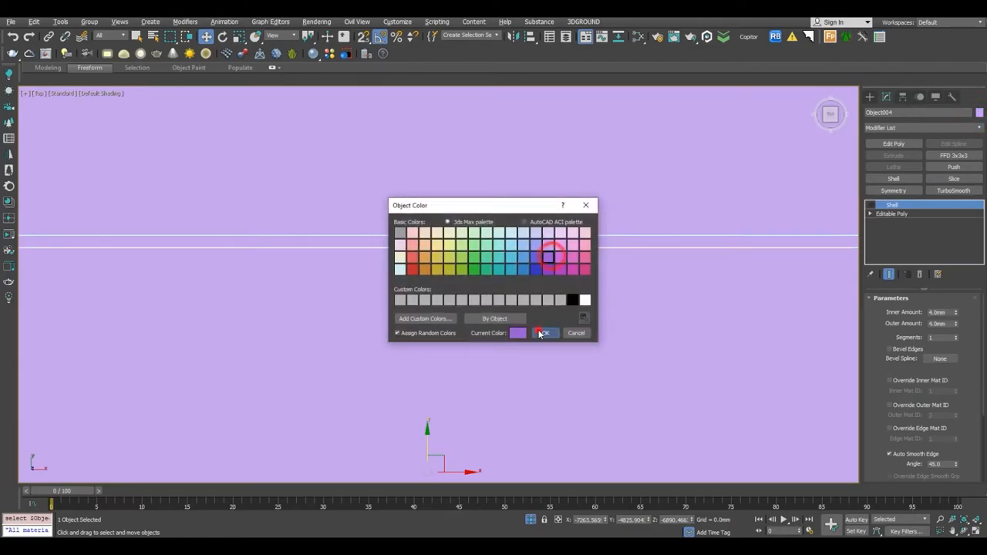
click(541, 333)
Move the cloned slab in the top view so its back edge meets the original slab's front edge.
drag(511, 310, 547, 137)
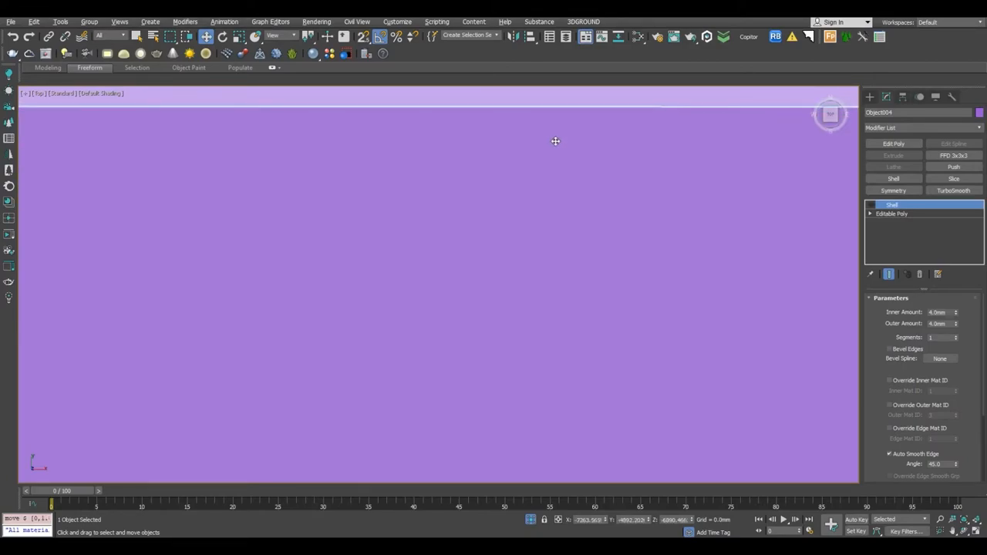
key(f)
key(l)
key(p)
scroll(565, 210, down, 6)
key(F3)
alt+middle_drag(553, 248, 512, 340)
scroll(564, 220, up, 5)
scroll(564, 221, down, 1)
alt+middle_drag(564, 221, 591, 159)
click(895, 216)
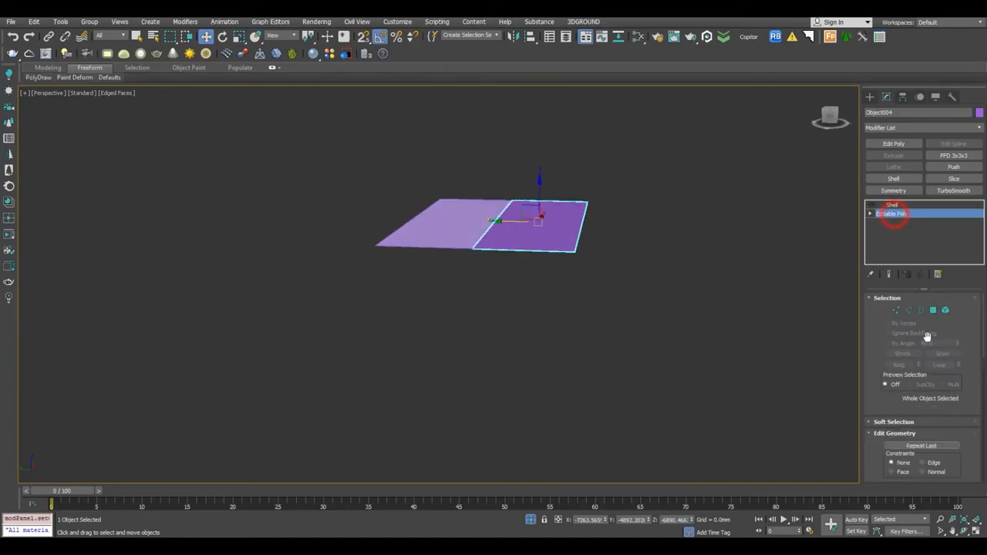
click(896, 311)
scroll(535, 305, up, 2)
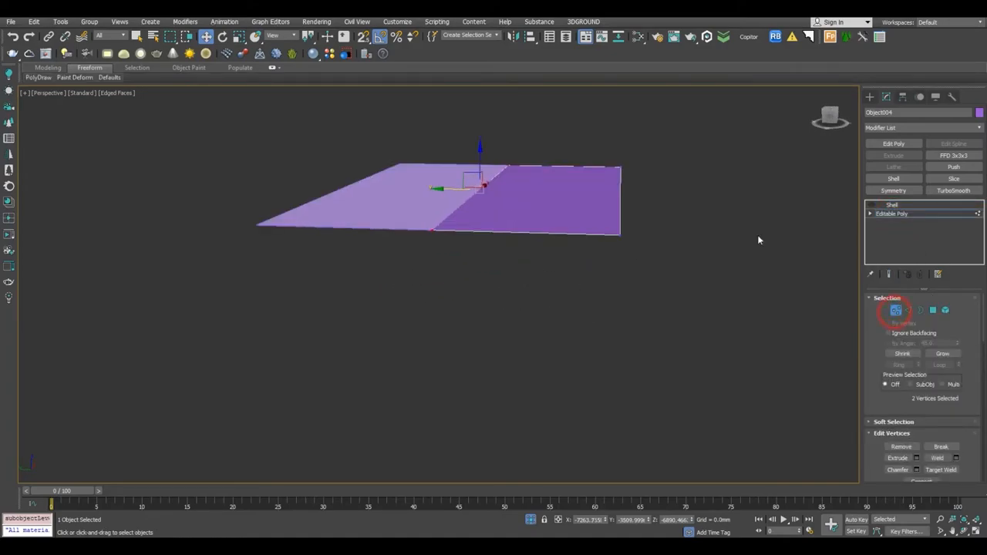
click(895, 311)
Re-enable the cloned slab's Shell modifier and set its inner amount to 3 inches.
click(900, 205)
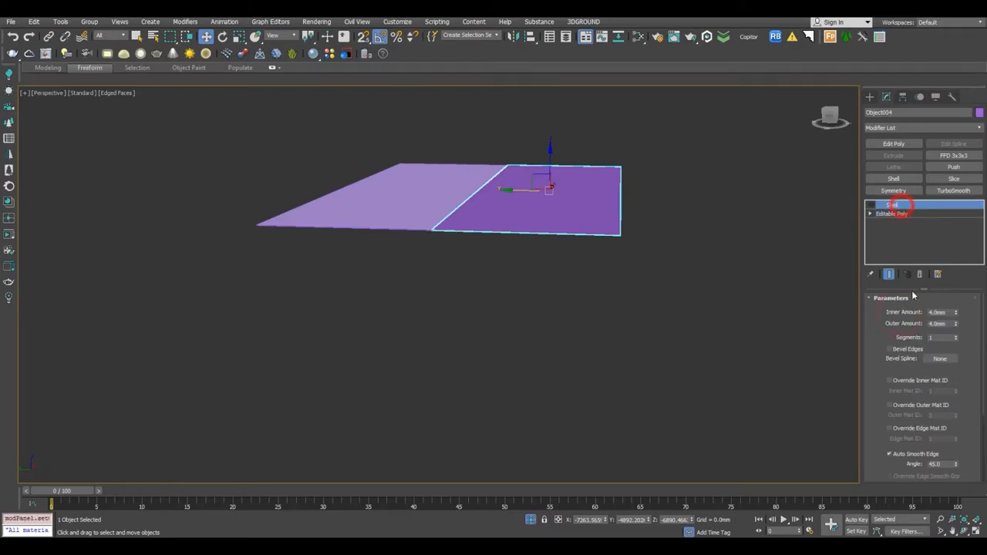
scroll(555, 240, up, 2)
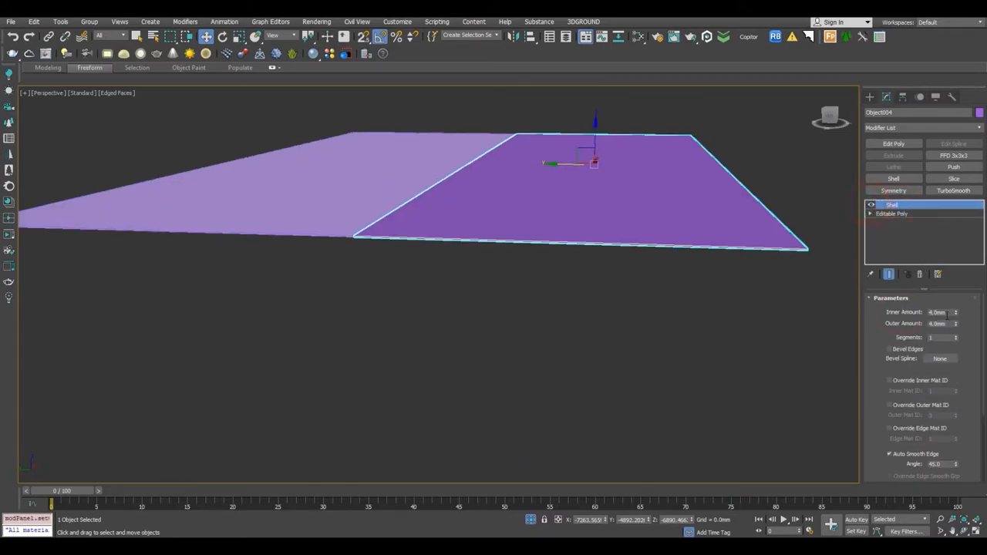
text(2")
key(Return)
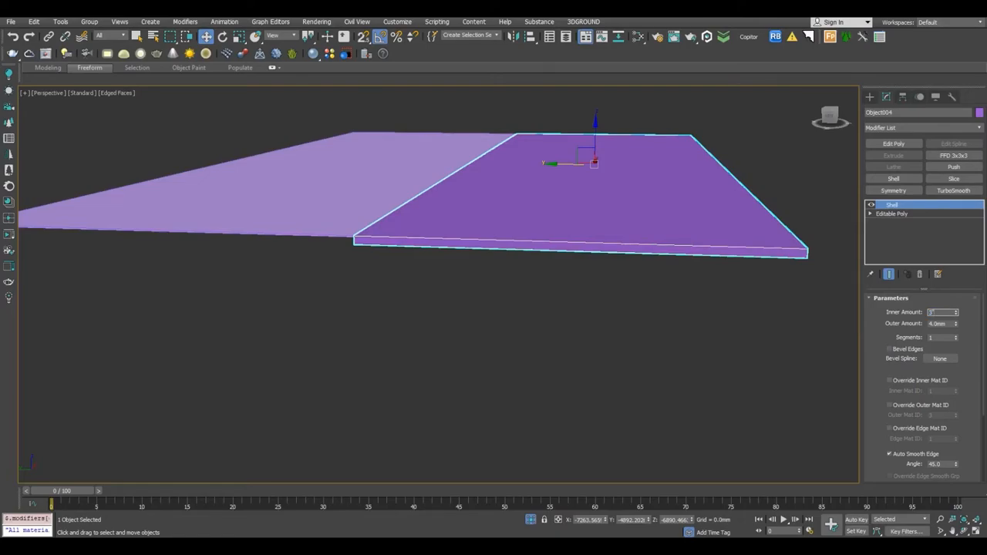
text(3")
key(Return)
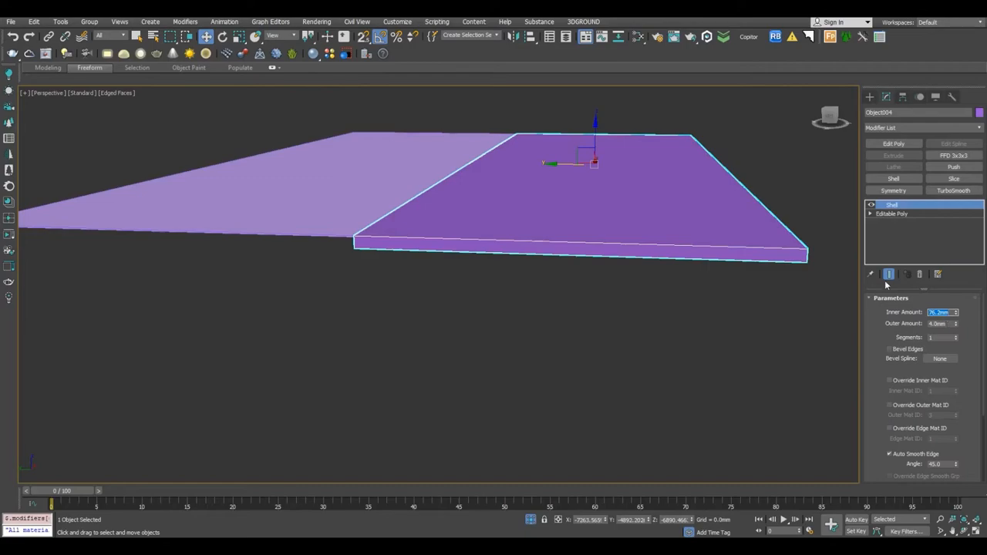
Try a Shell inner amount of 2 inches on the cloned slab and undo that change.
text(2")
key(Return)
middle_drag(639, 251, 640, 184)
key(ctrl+z)
Add an Edit Poly modifier to the cloned slab and lower its outer top edge about 58 mm to form a ramp.
middle_drag(702, 231, 758, 321)
click(894, 144)
alt+middle_drag(675, 202, 618, 206)
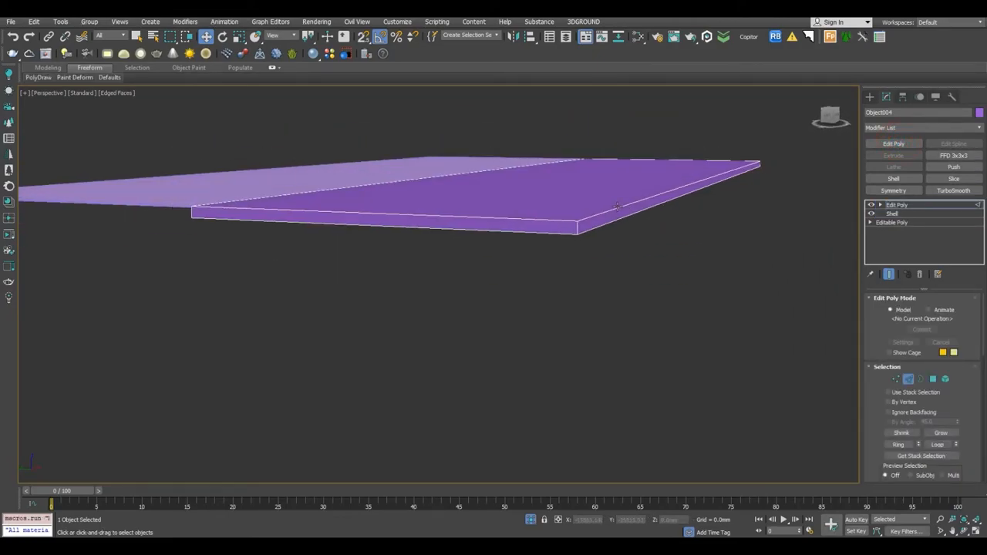
click(617, 206)
drag(714, 161, 719, 162)
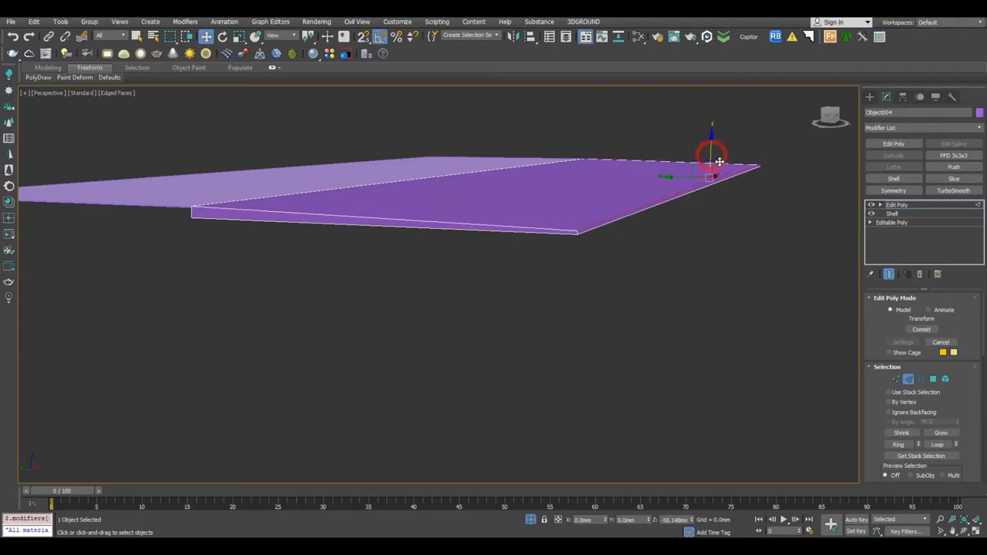
drag(654, 185, 652, 186)
Lower the ramp's outer top edge slightly further and leave sub-object editing.
alt+middle_drag(542, 223, 401, 199)
scroll(575, 204, down, 3)
scroll(687, 252, up, 3)
alt+middle_drag(653, 249, 507, 180)
drag(601, 136, 609, 151)
scroll(526, 209, down, 4)
key(1)
key(1)
End isolation to bring back the whole house and turn off the edged-faces display.
click(526, 519)
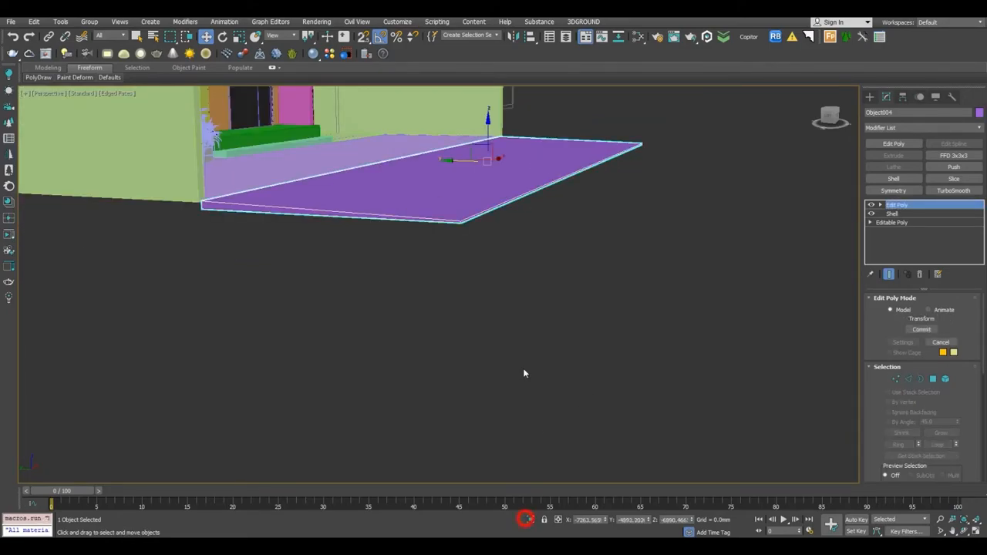
click(570, 333)
alt+middle_drag(557, 331, 571, 347)
key(F4)
scroll(562, 313, down, 4)
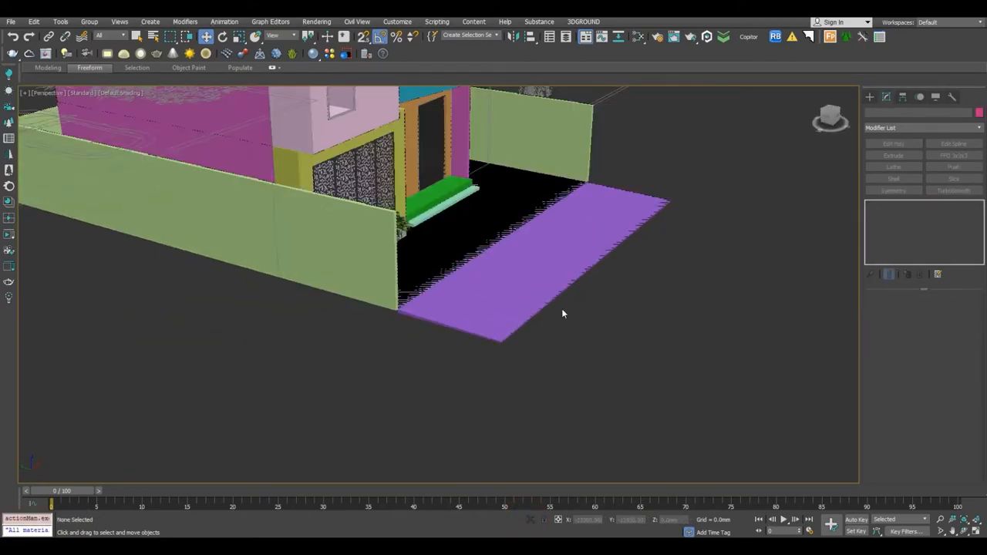
Create a small plane about 589 mm long and 691 mm wide in the top view, between the floor plan and the house.
click(942, 203)
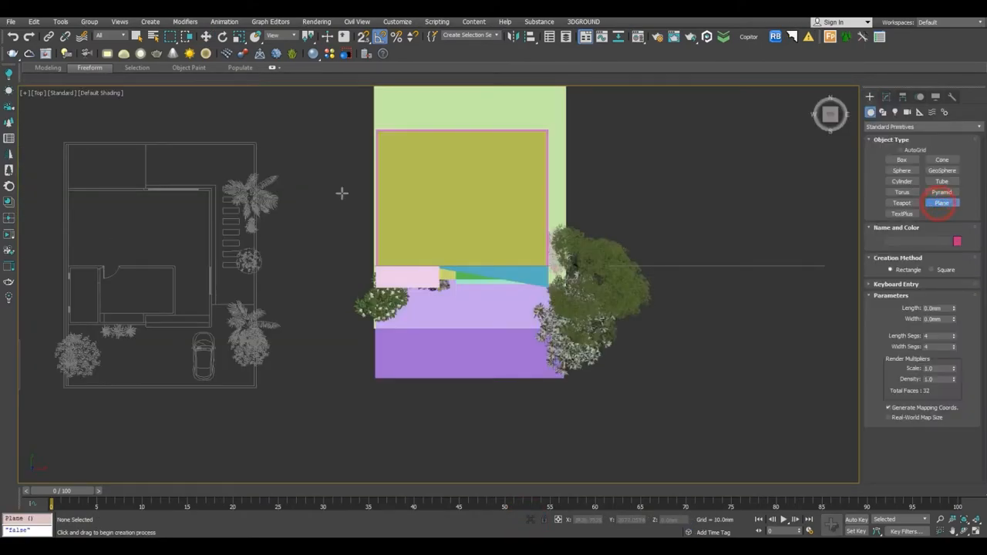
scroll(311, 189, up, 2)
drag(312, 190, 330, 203)
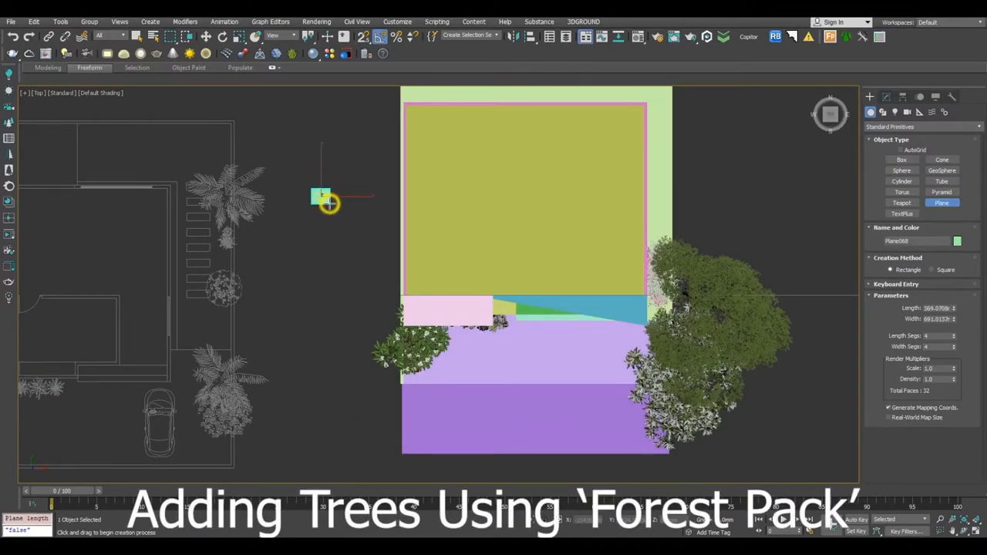
right_click(329, 204)
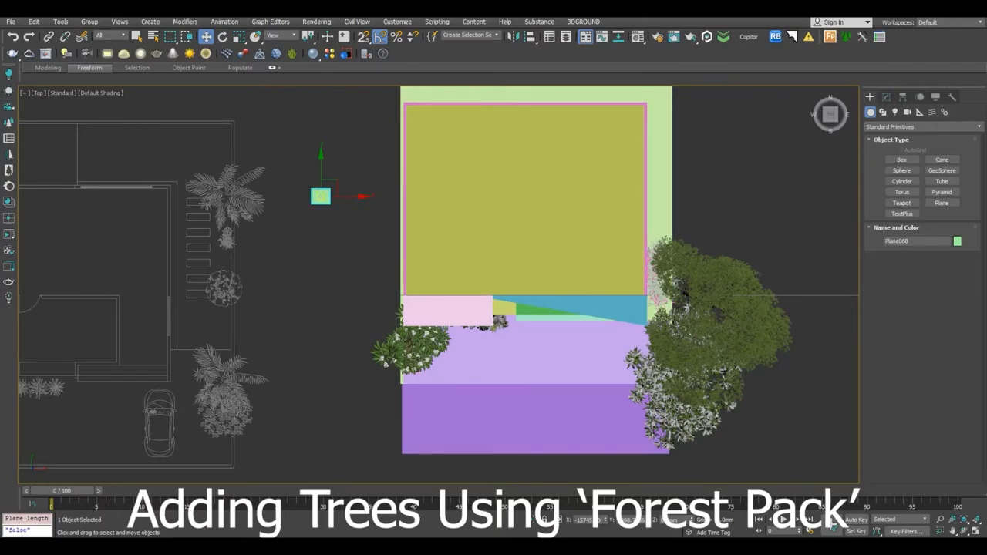
Start a Forest Pro object in Custom Edit mode using the Date Palm 3 model from the 3D Starter Library.
click(830, 36)
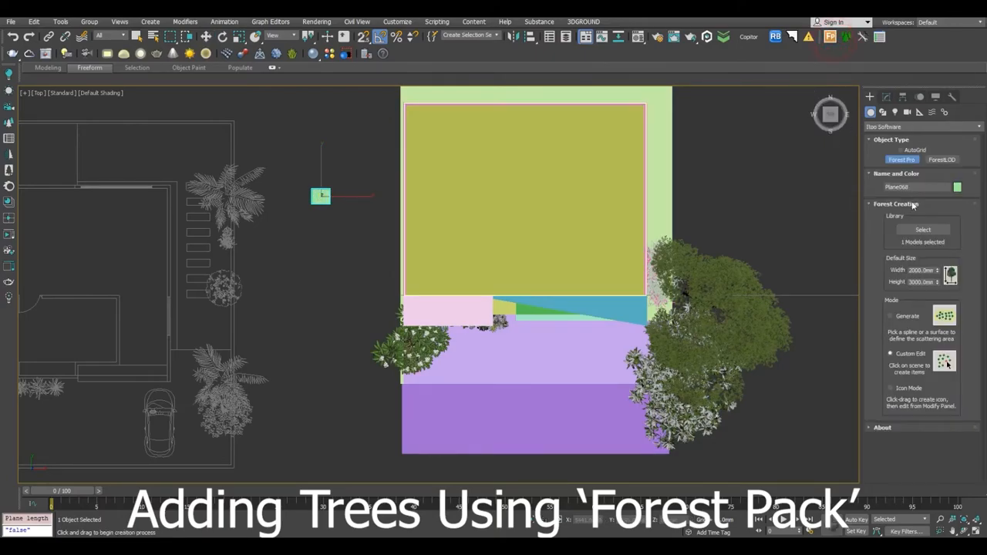
click(923, 232)
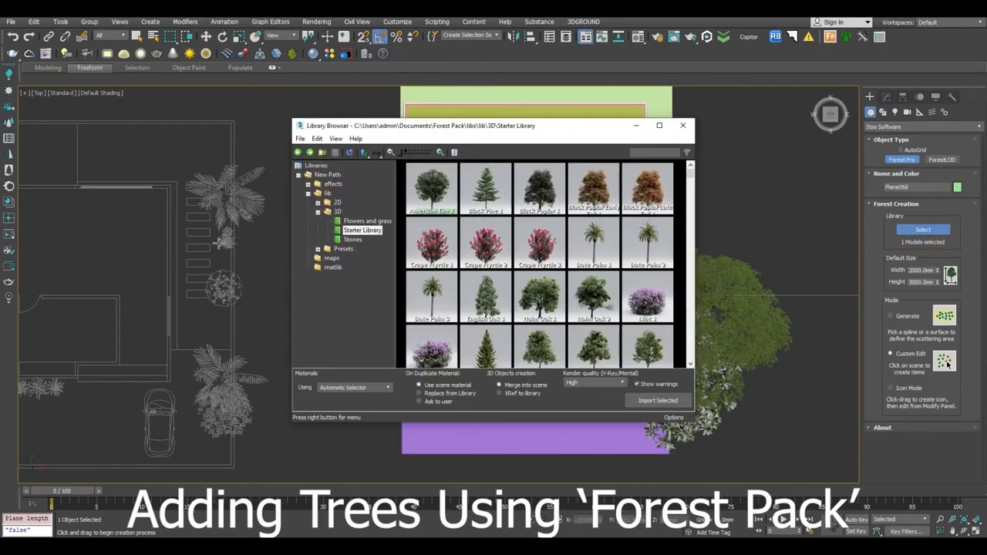
drag(436, 131, 619, 85)
click(500, 165)
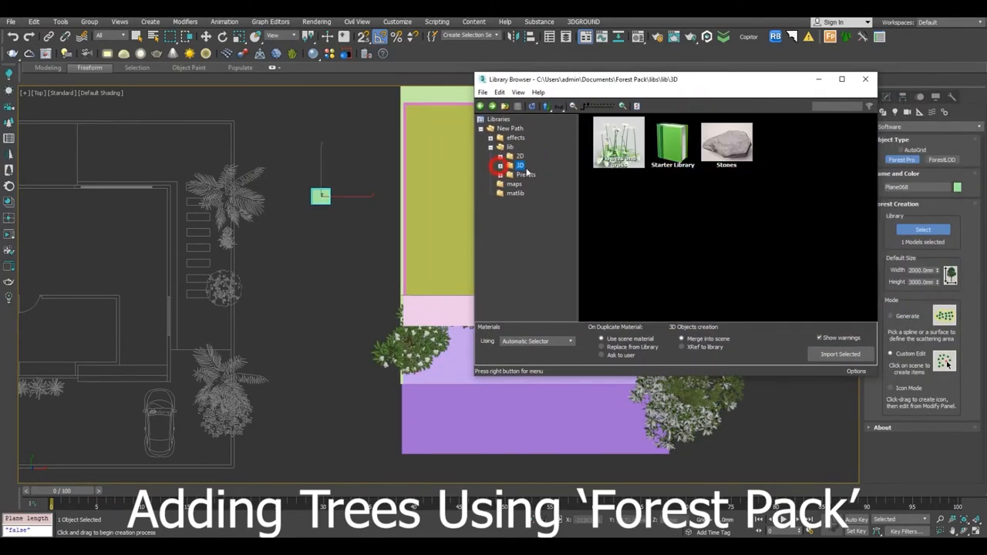
double_click(664, 147)
scroll(732, 290, down, 5)
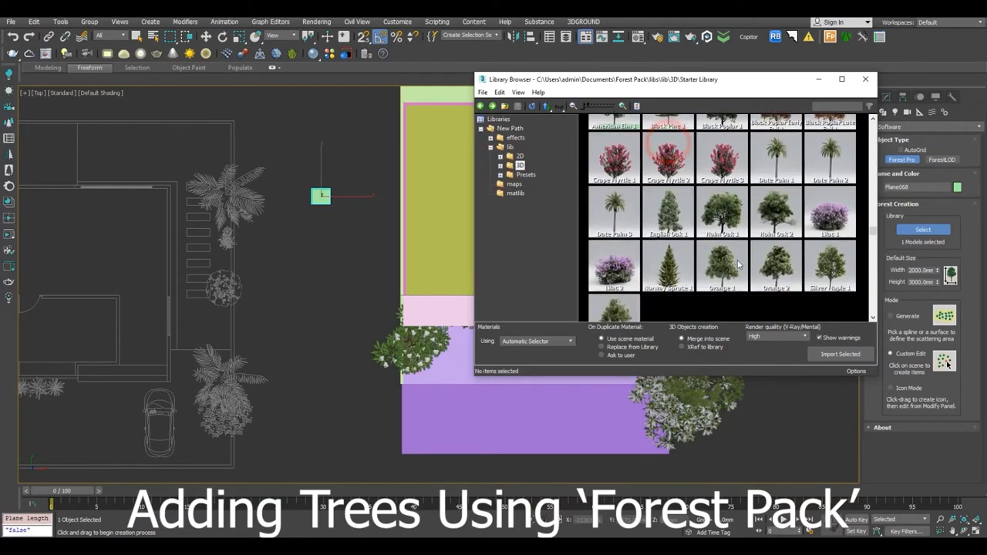
click(617, 202)
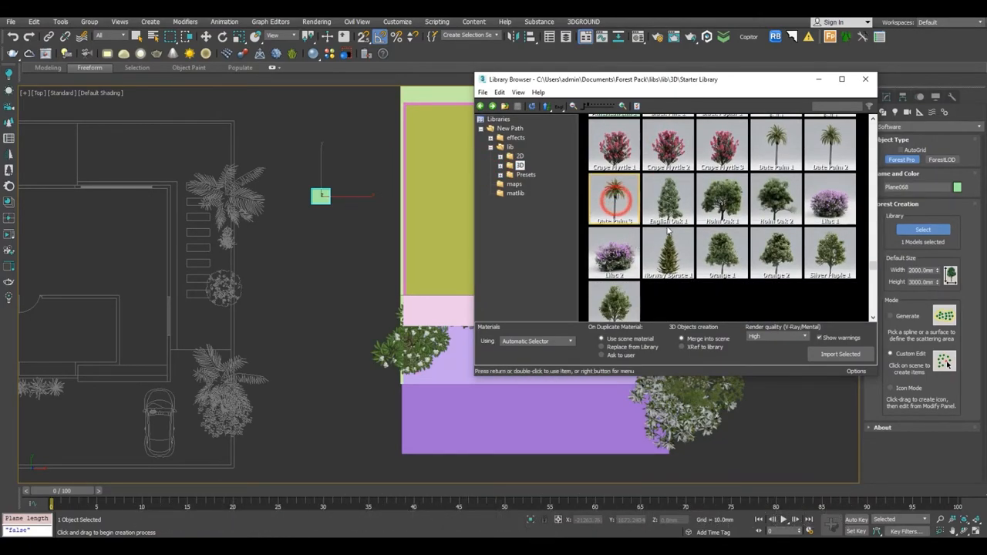
click(841, 355)
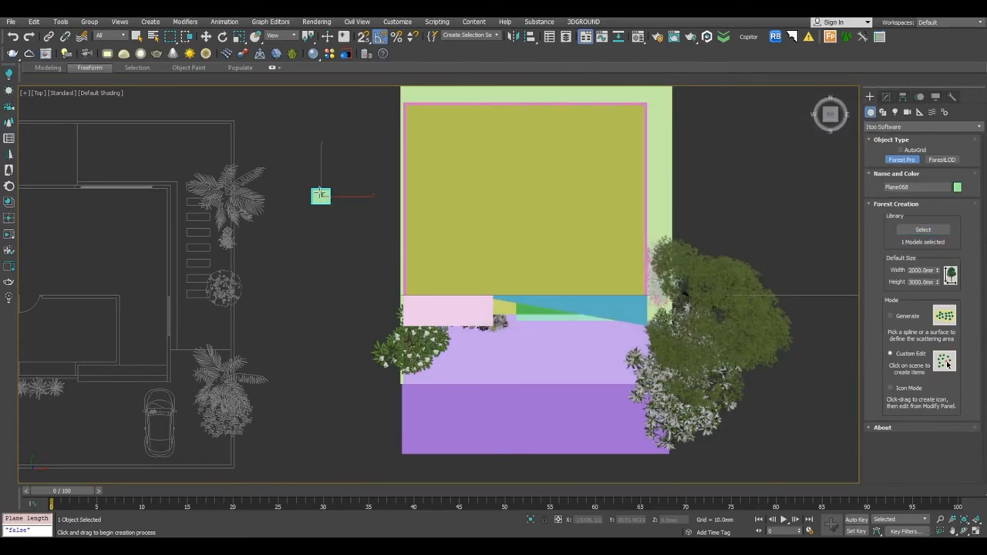
Place one date palm on the small plane, isolate it and view it from the side.
click(319, 193)
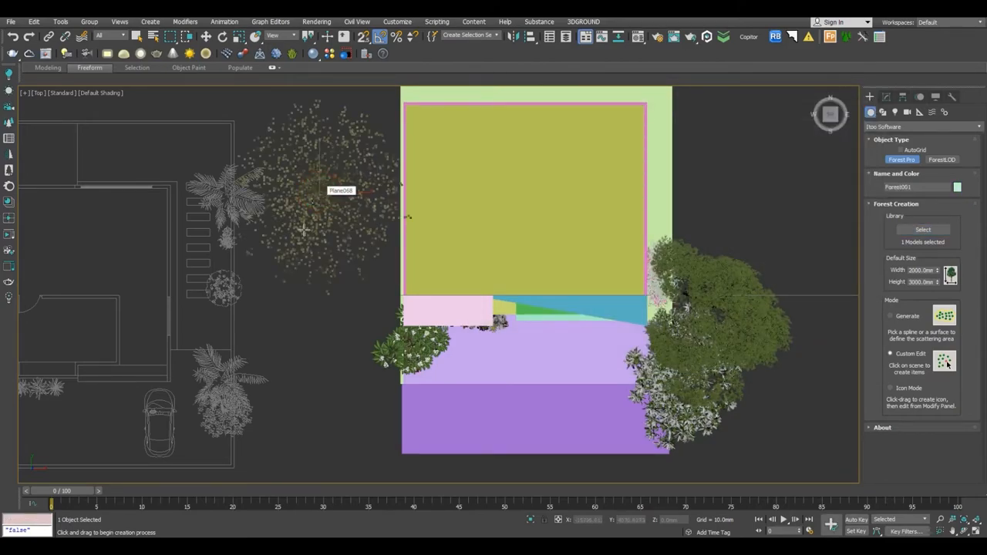
key(alt+q)
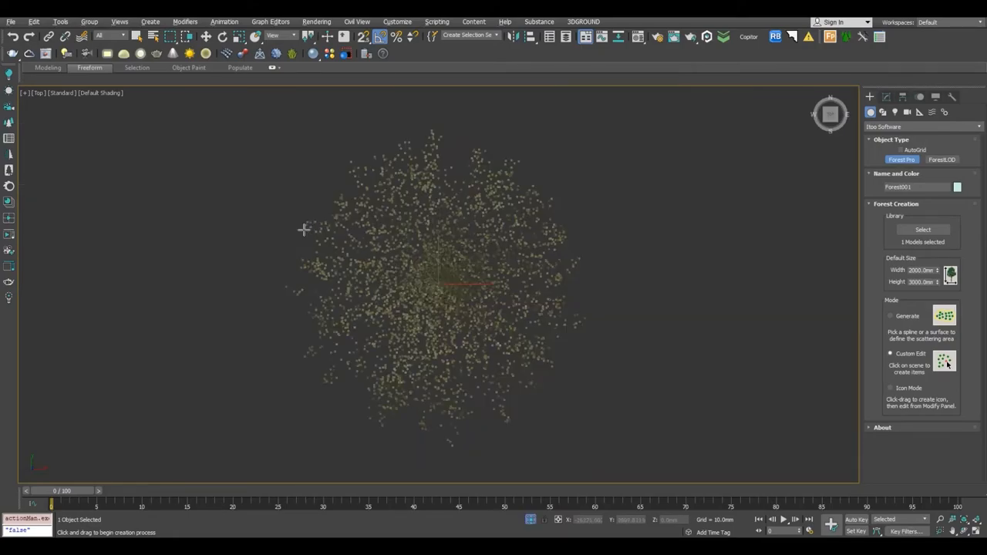
key(w)
alt+middle_drag(435, 289, 422, 208)
scroll(433, 223, down, 3)
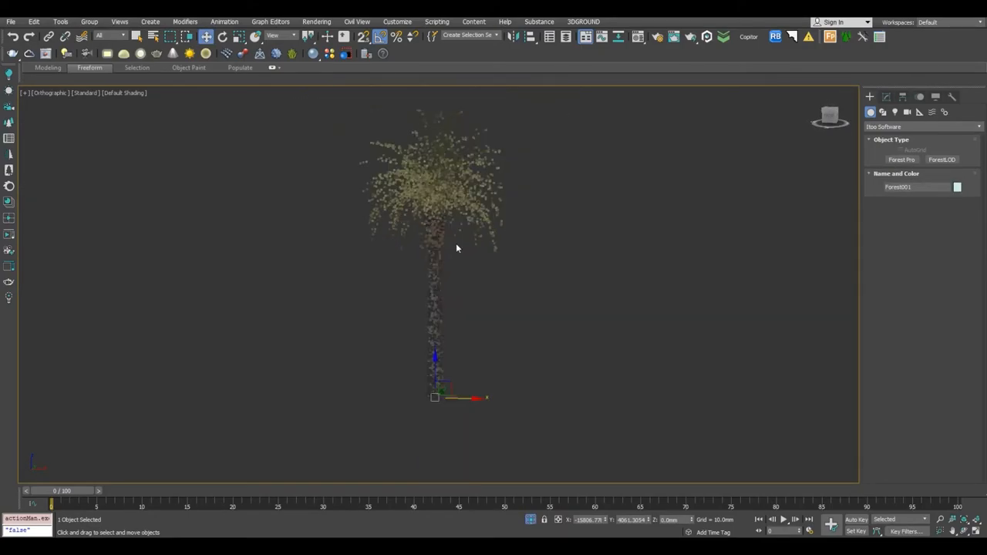
Set the palm forest object's viewport display to Mesh in the Forest Lister and close the lister.
click(880, 36)
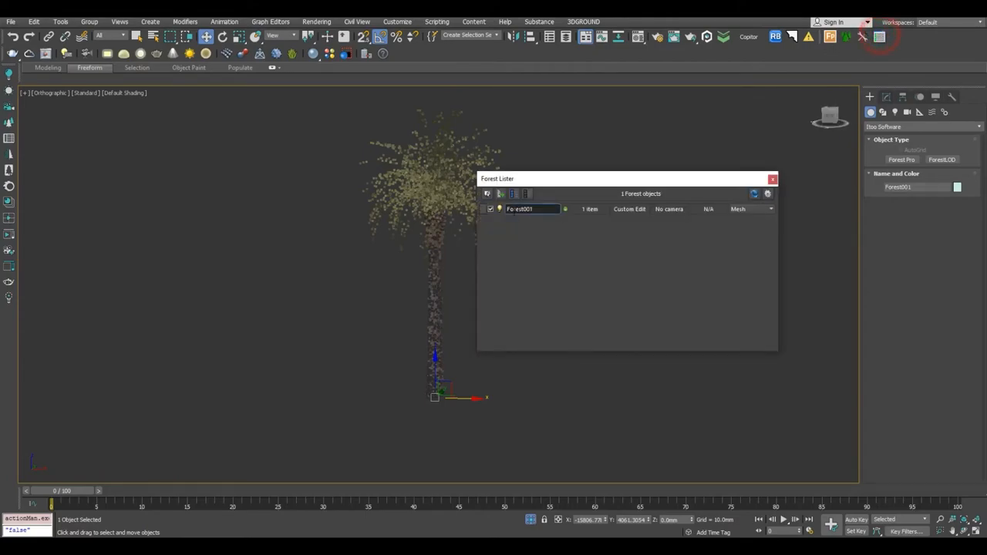
click(756, 196)
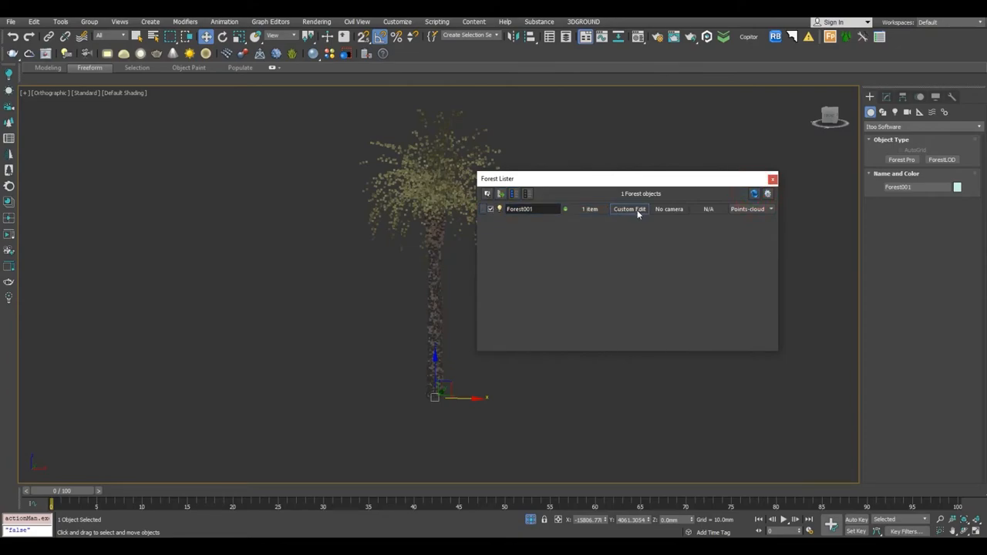
click(591, 209)
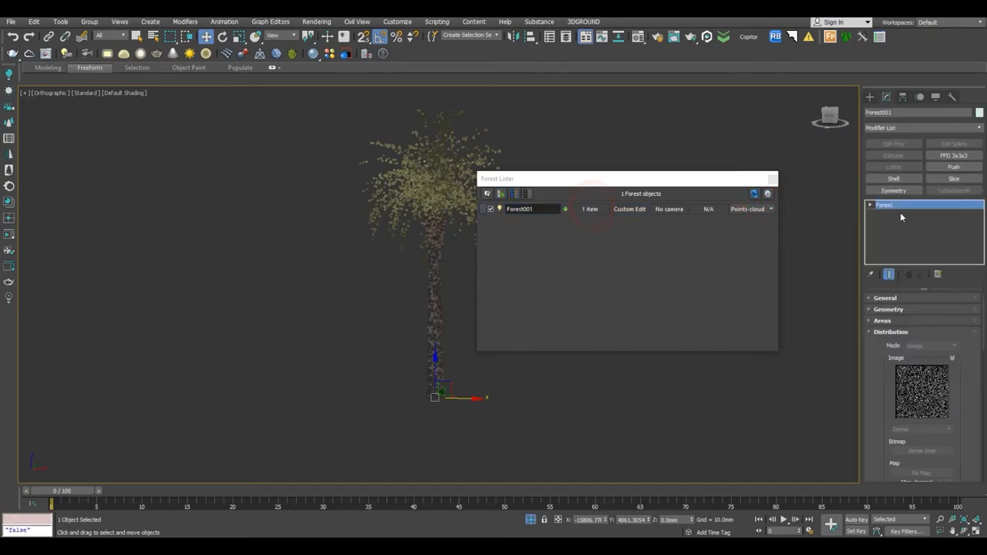
click(753, 210)
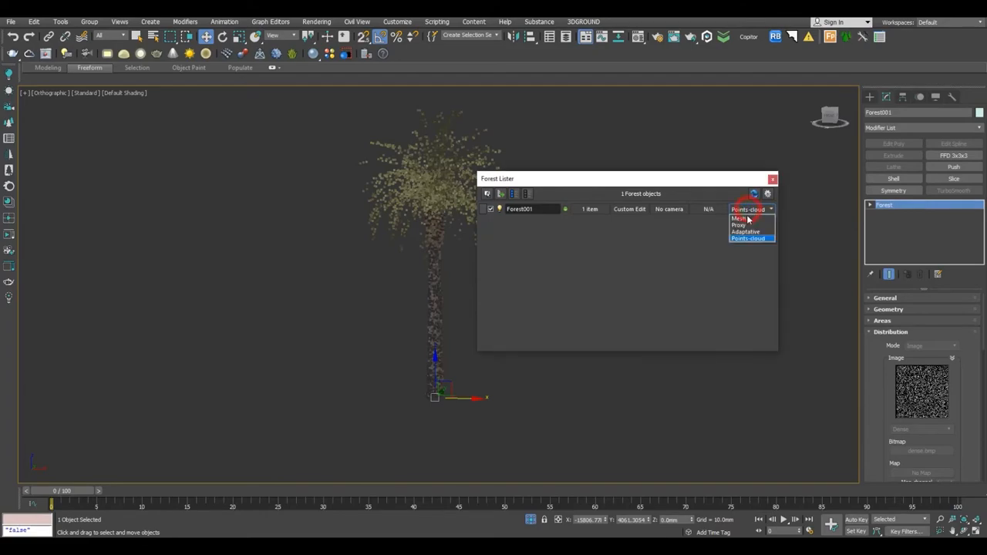
click(745, 219)
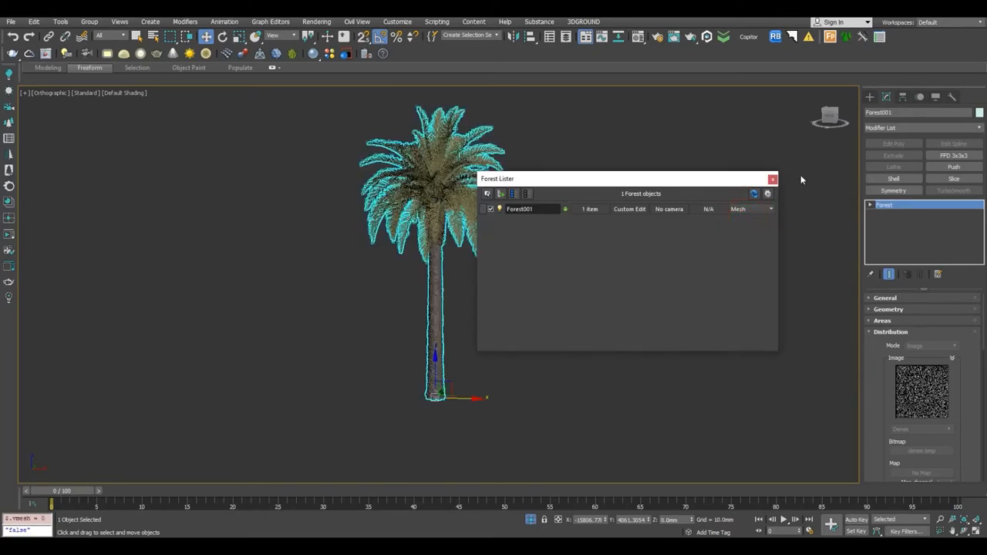
click(774, 179)
End isolation and, in the front view, move the palm down to ground level just outside the house's left wall.
click(530, 520)
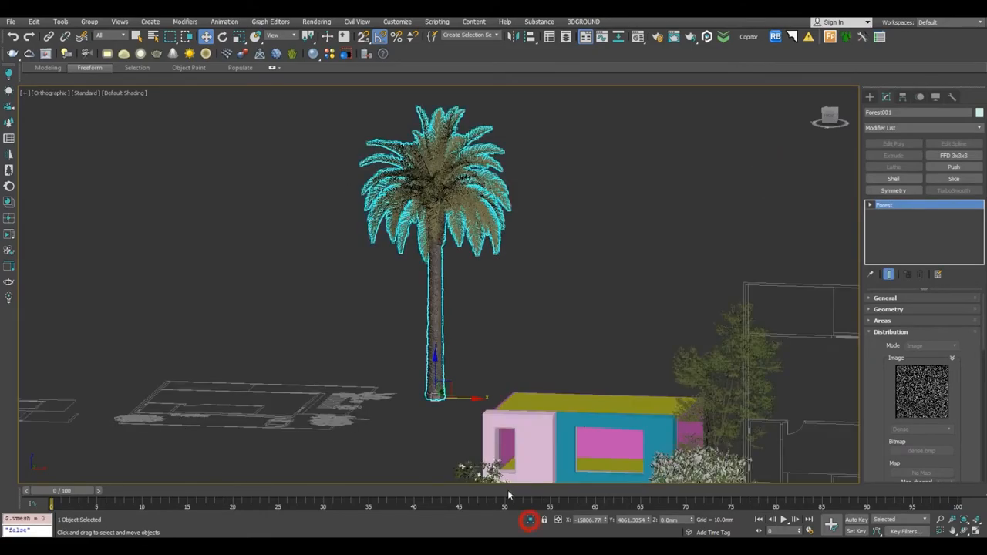
middle_drag(476, 376, 475, 254)
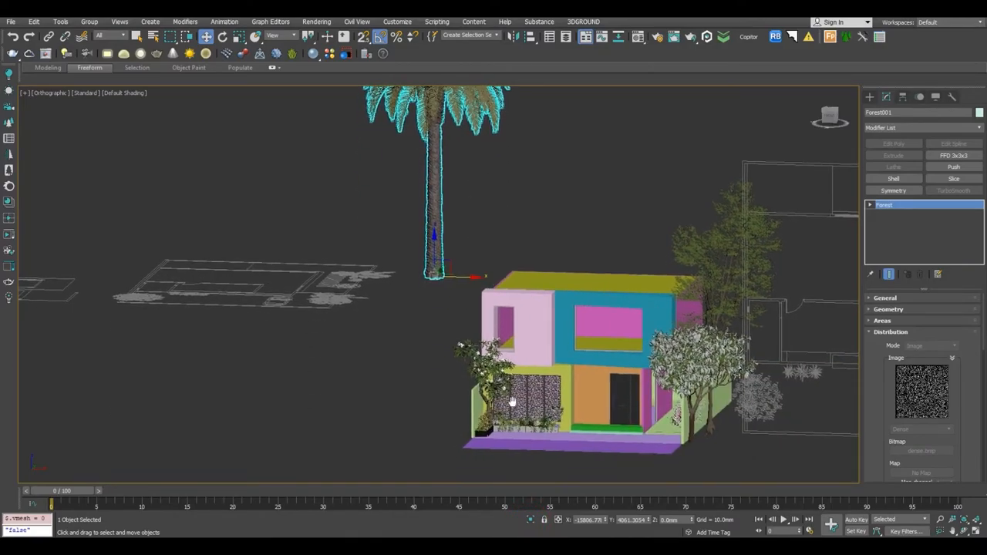
key(f)
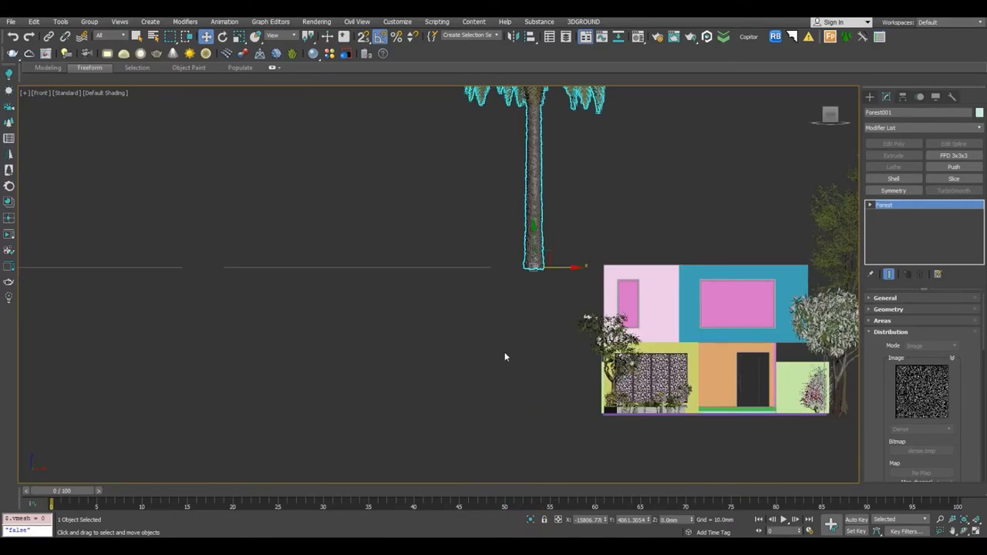
drag(534, 268, 590, 411)
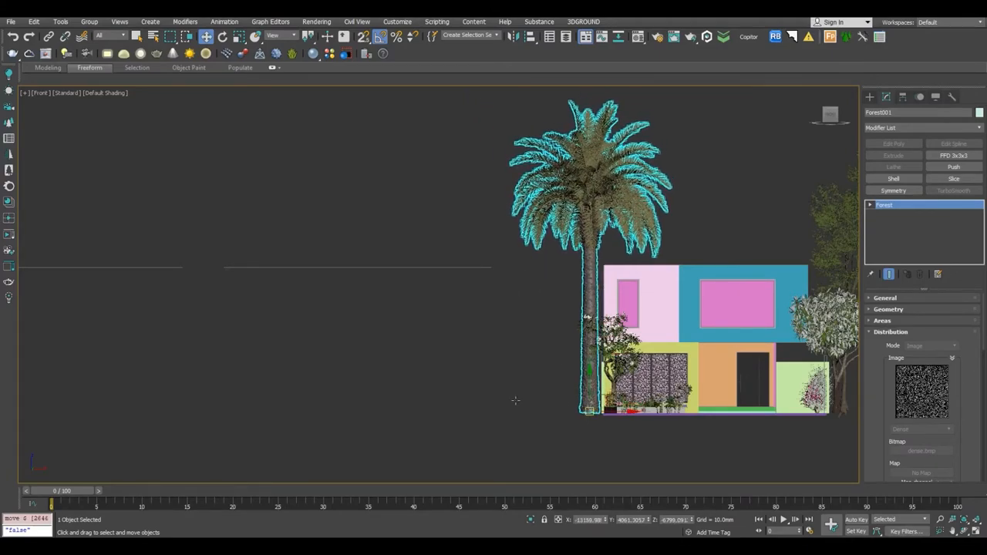
In the top view, move the palm about 2350 mm toward the back of the plot.
middle_drag(409, 392, 228, 375)
key(t)
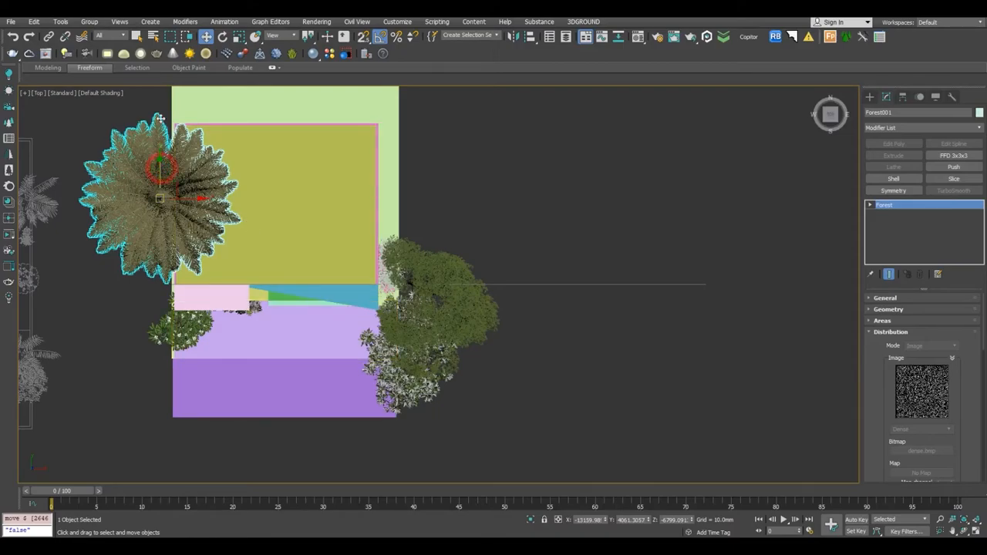
drag(160, 118, 160, 68)
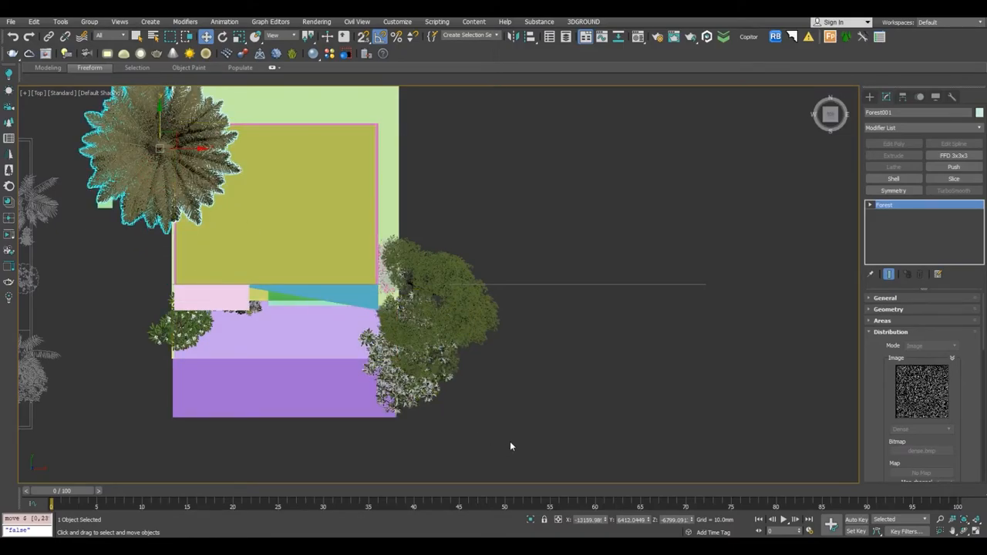
Show safe frames in the front view and nudge the palm slightly toward the house.
key(f)
middle_drag(604, 434, 578, 441)
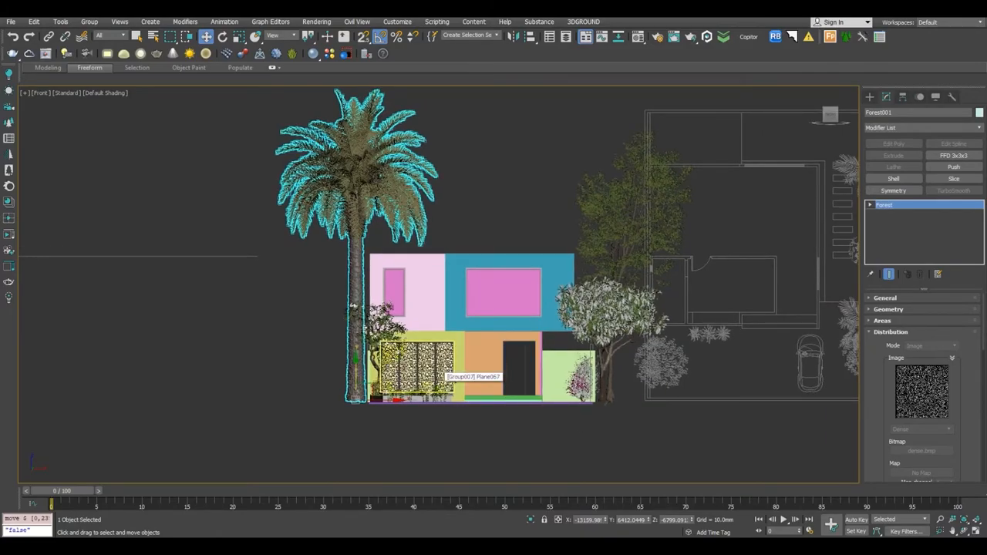
key(shift+f)
scroll(440, 323, up, 5)
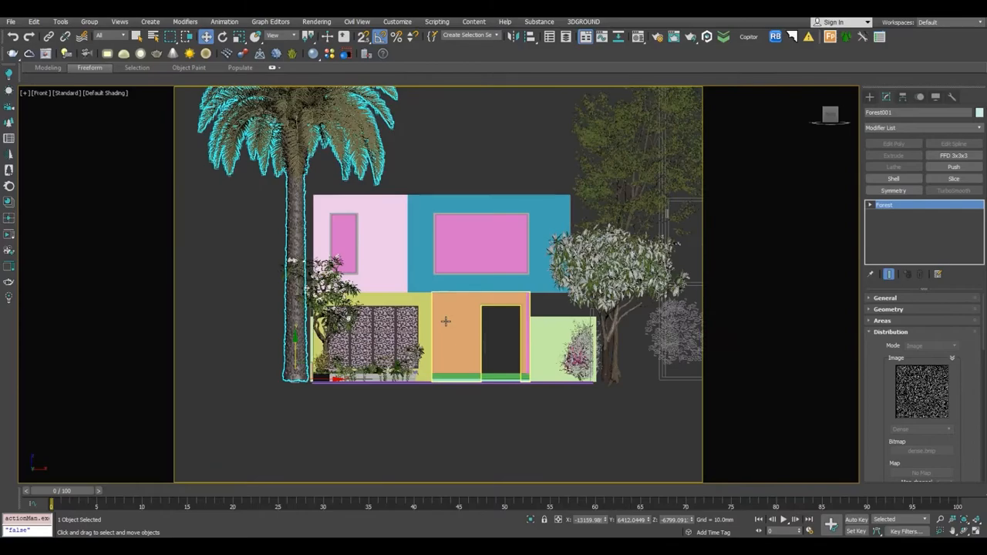
middle_drag(437, 325, 410, 335)
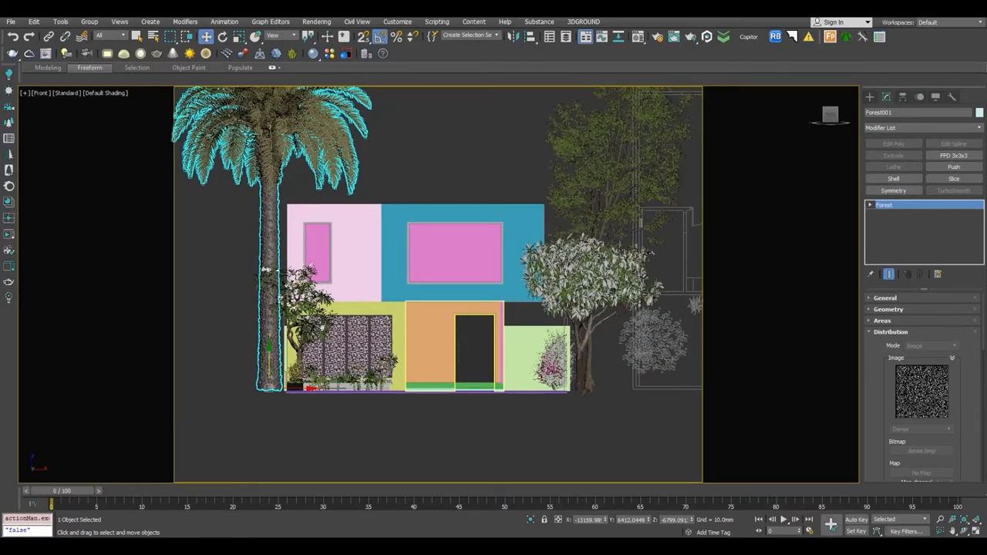
drag(308, 389, 307, 388)
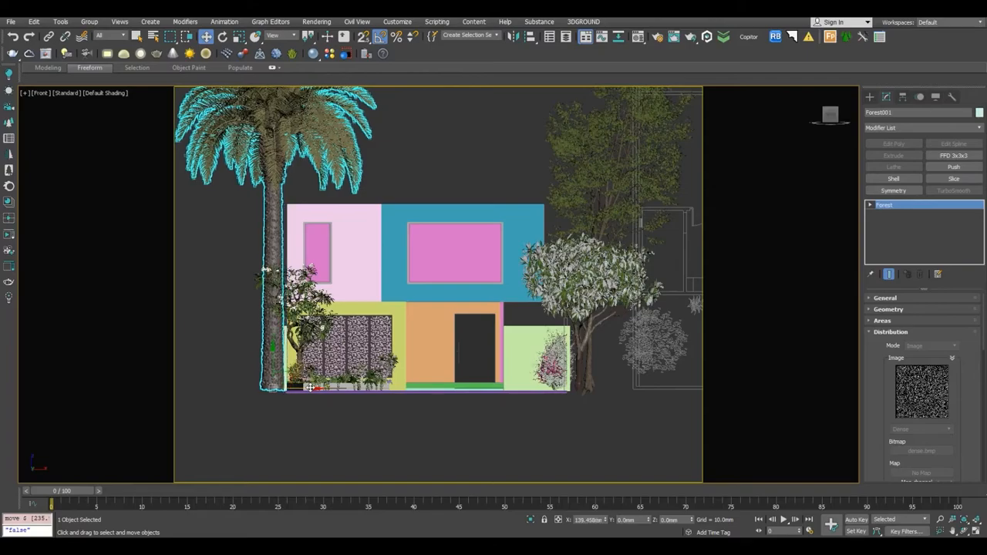
Scale the palm uniformly to about 99% and deselect it.
click(238, 36)
drag(275, 392, 273, 395)
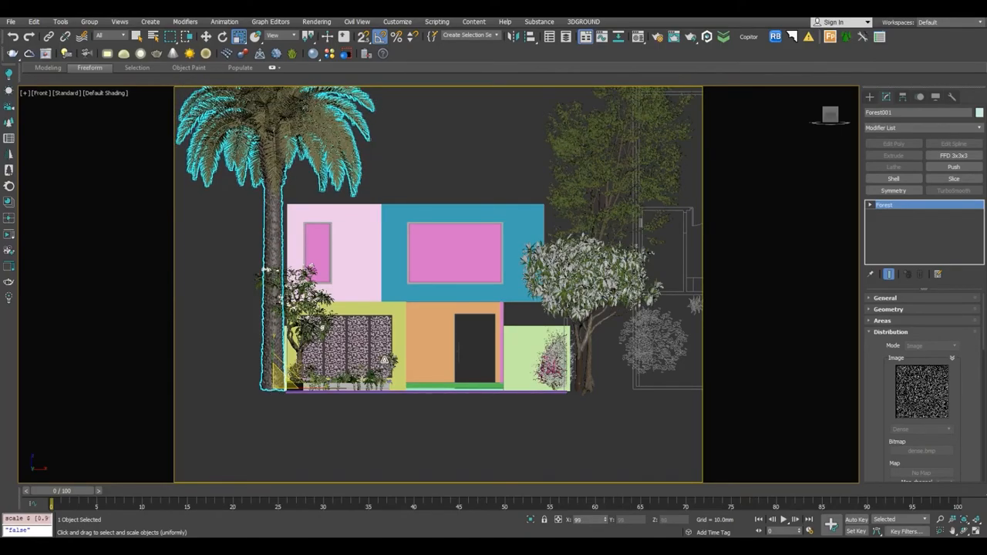
key(w)
click(481, 417)
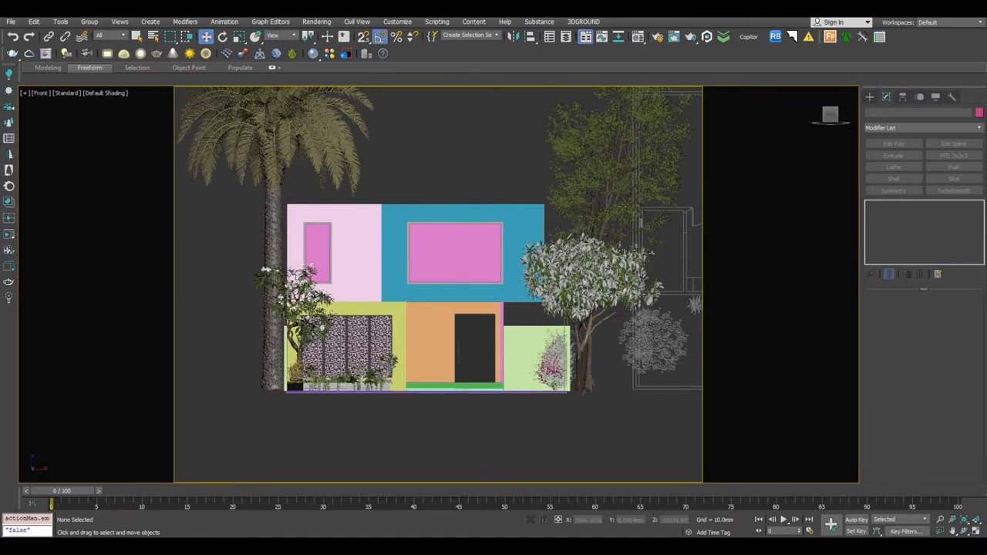
Isolate the white-leaved tree beside the house in a perspective view with polygon statistics displayed.
click(577, 258)
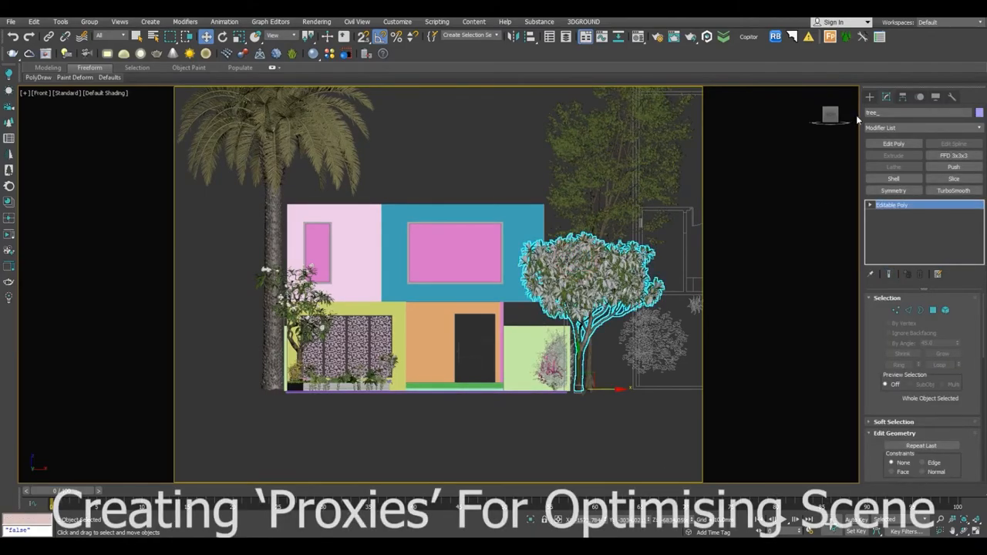
key(alt+q)
key(p)
key(7)
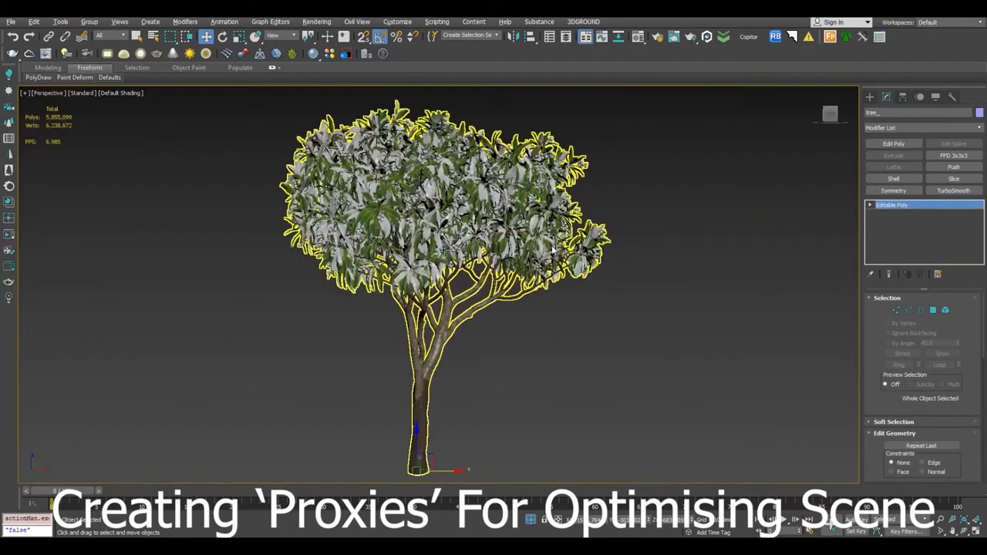
click(497, 394)
click(449, 241)
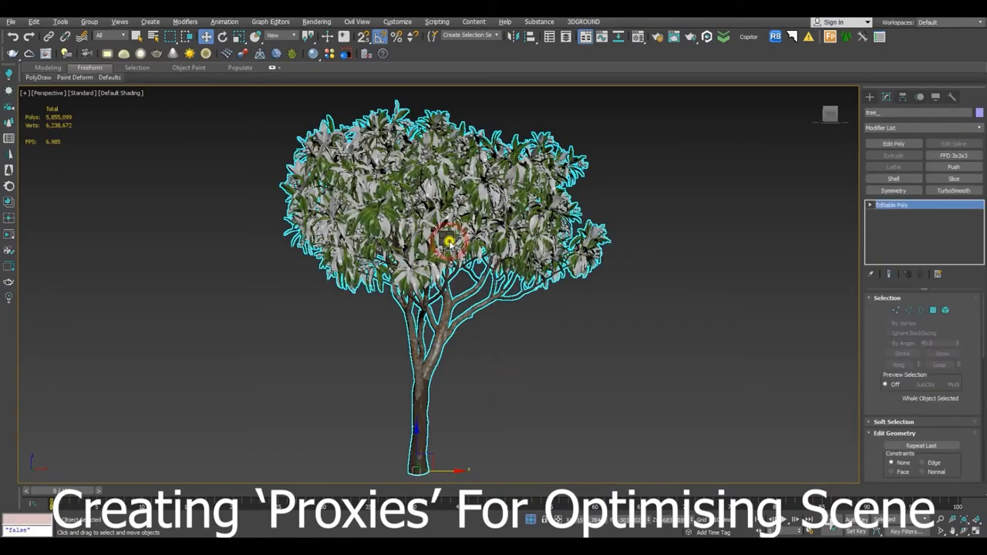
Start a V-Ray mesh export of the isolated tree with tree_.vrmesh in D:\3D ZIP\DIR\DIR\EXT_16\Proxy as the destination file.
right_click(447, 241)
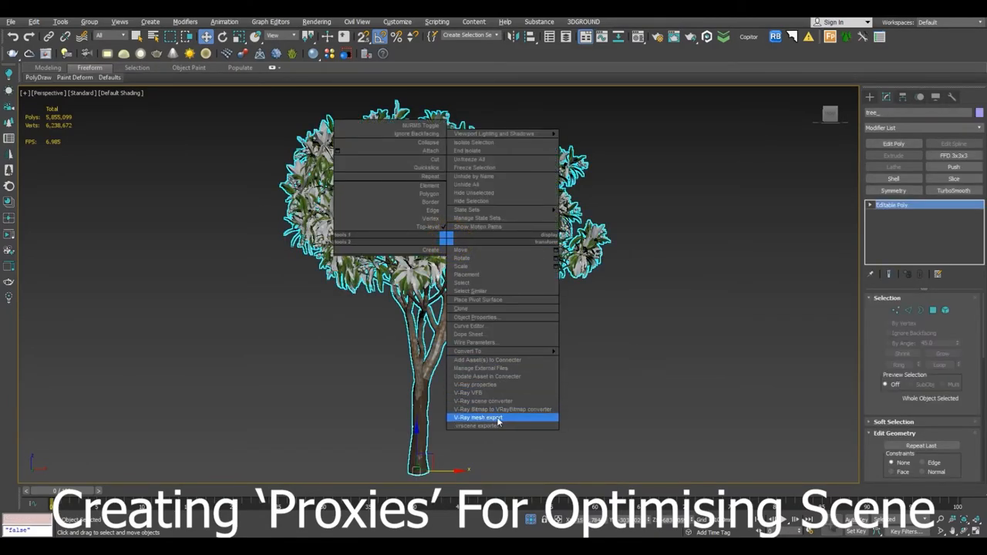
click(499, 418)
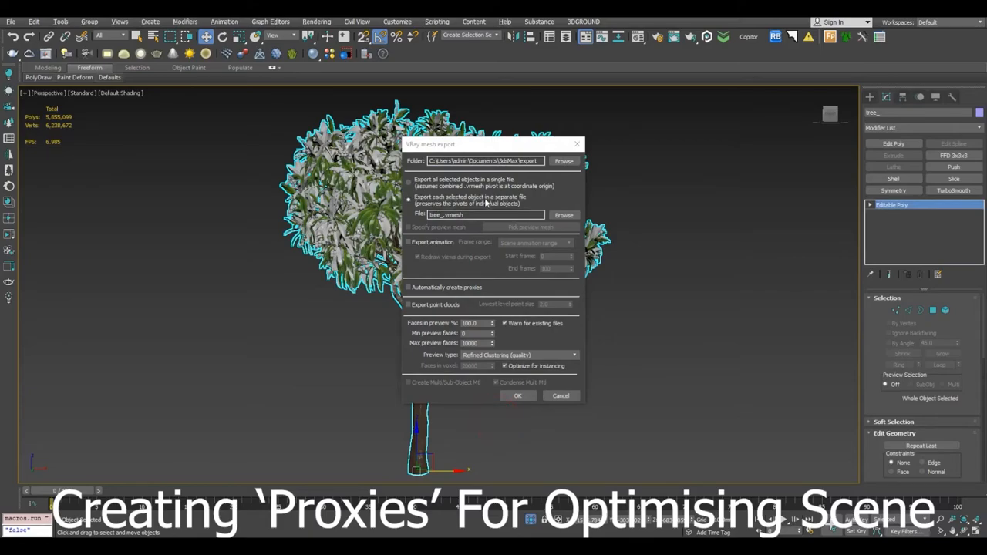
click(557, 215)
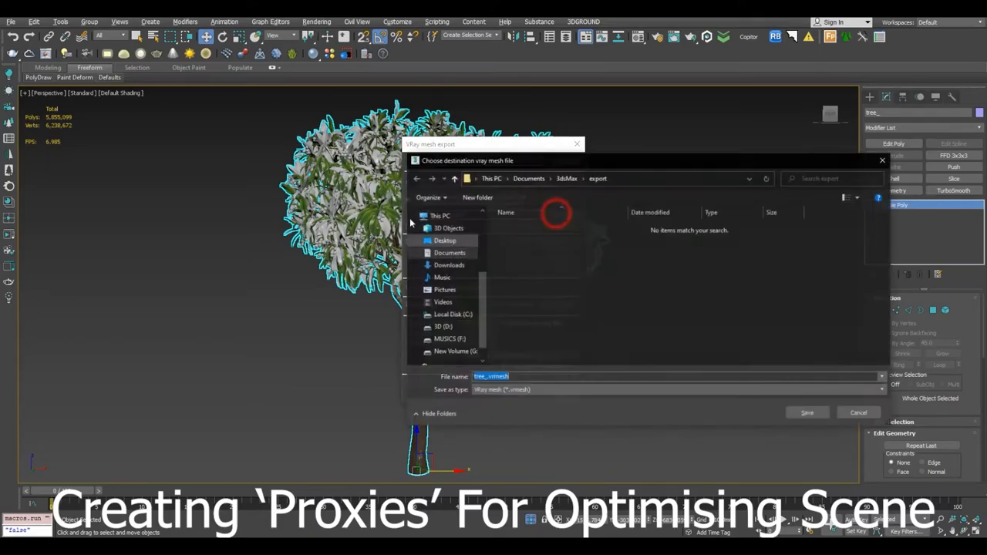
text(D:\3D ZIP\DIR\DIR\EXT_16\Proxy)
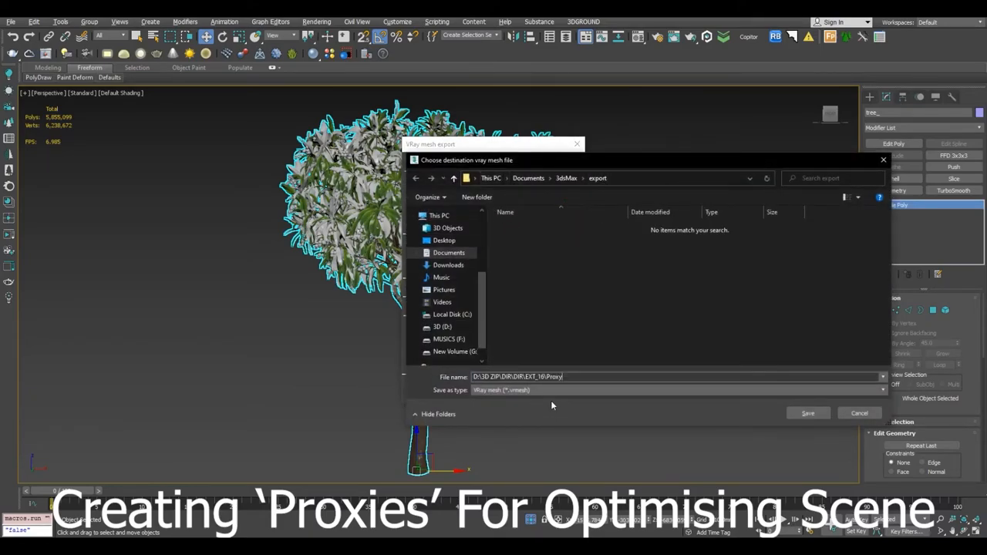
key(Return)
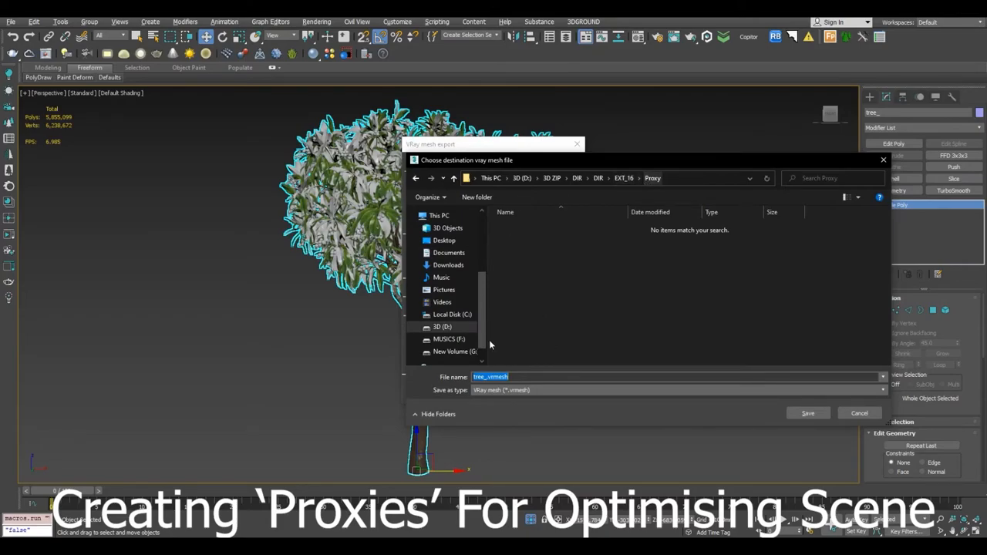
click(810, 414)
click(810, 414)
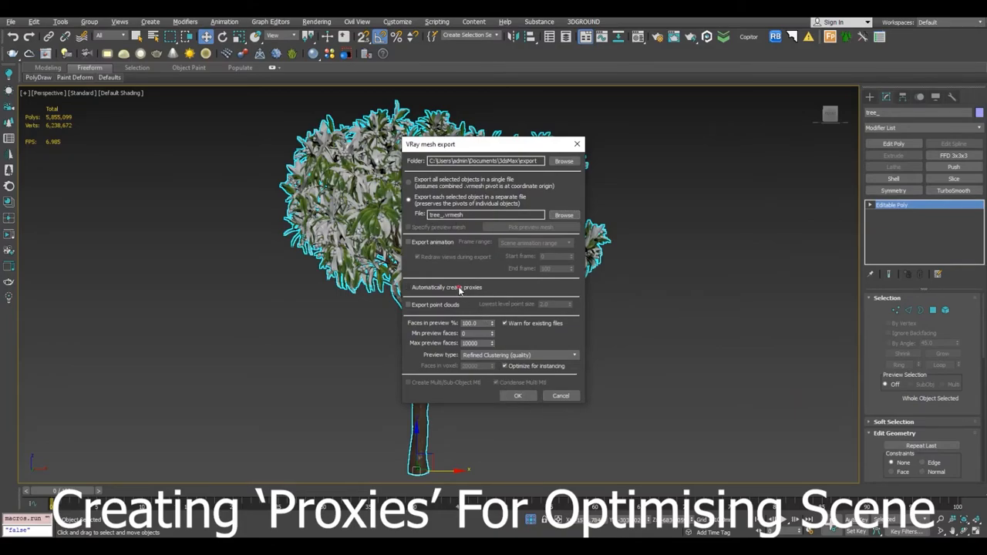
Run the V-Ray mesh export of the isolated tree with automatic proxy creation, select the resulting proxy and exit isolation.
click(513, 396)
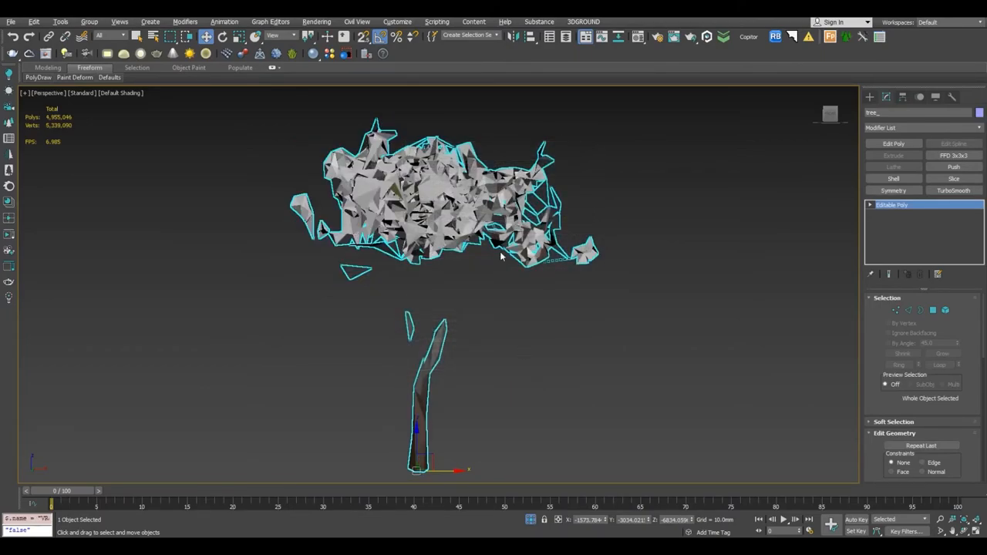
click(493, 336)
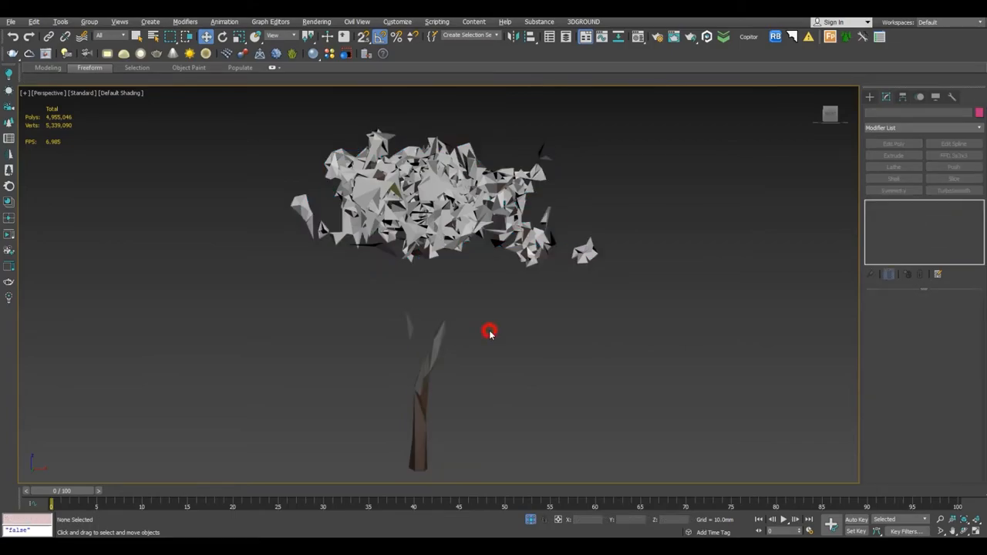
click(424, 212)
click(529, 519)
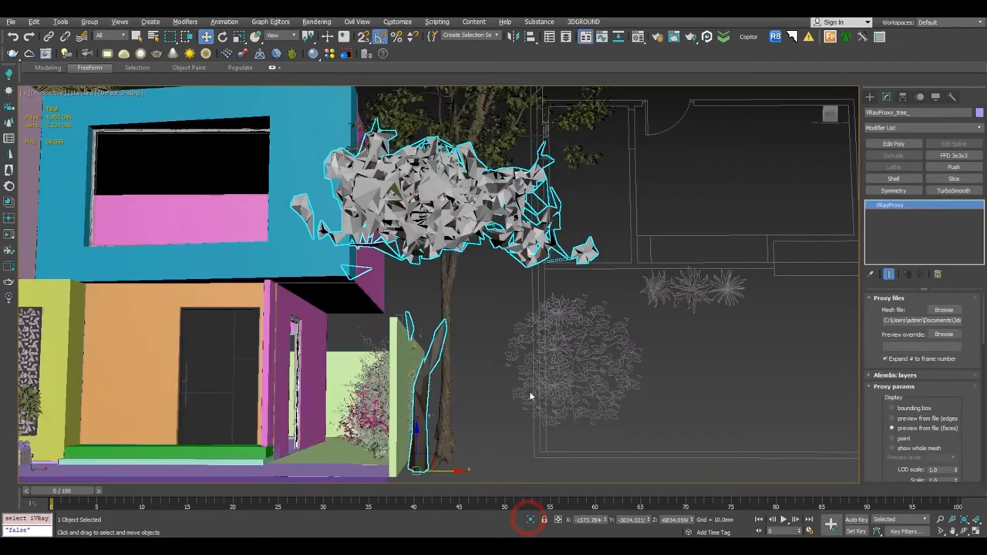
Isolate the tall tree beside the house and select it.
scroll(529, 391, down, 3)
click(494, 155)
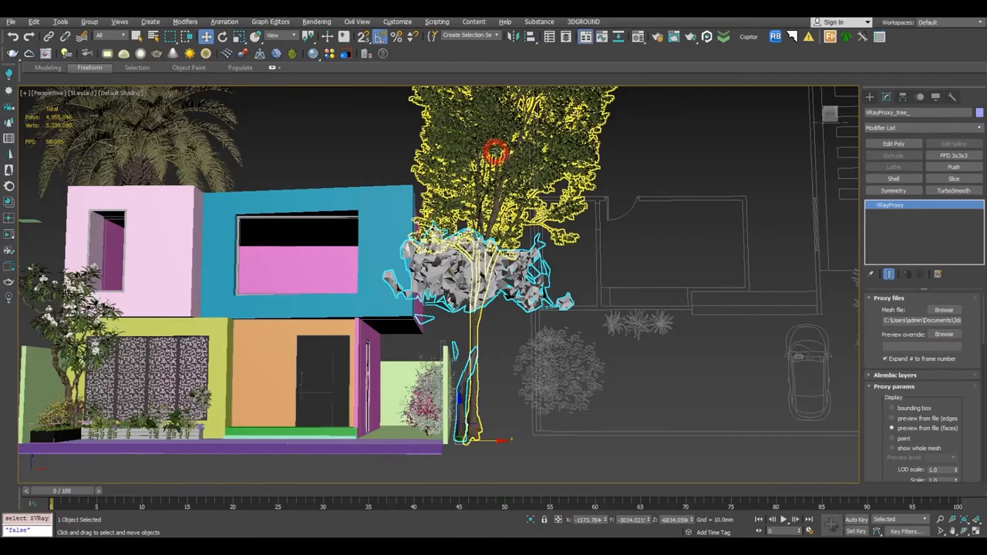
key(alt+q)
click(569, 212)
click(480, 245)
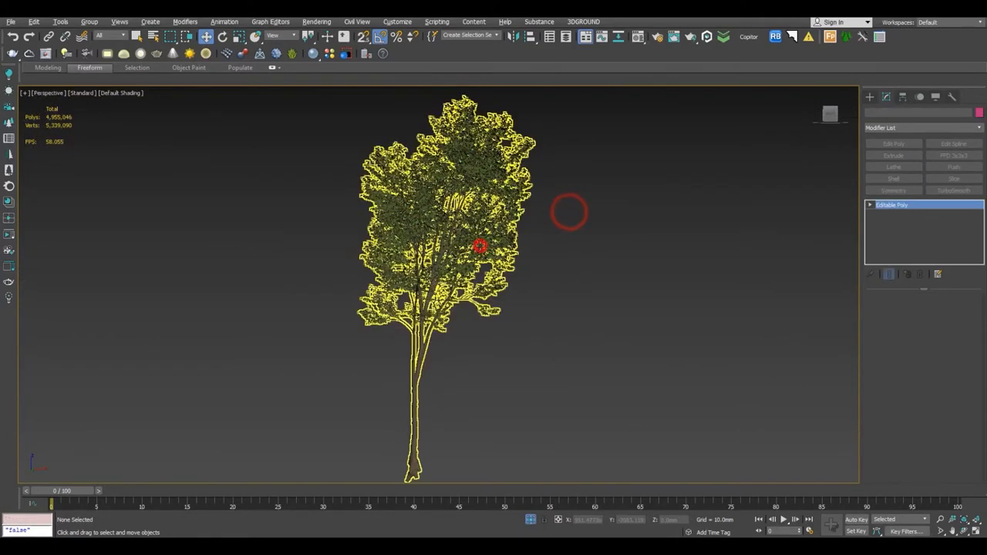
Export the tall tree as tree_long.vrmesh to the 3dsMax export folder, automatically creating its V-Ray proxy, and exit isolation.
right_click(478, 243)
click(531, 423)
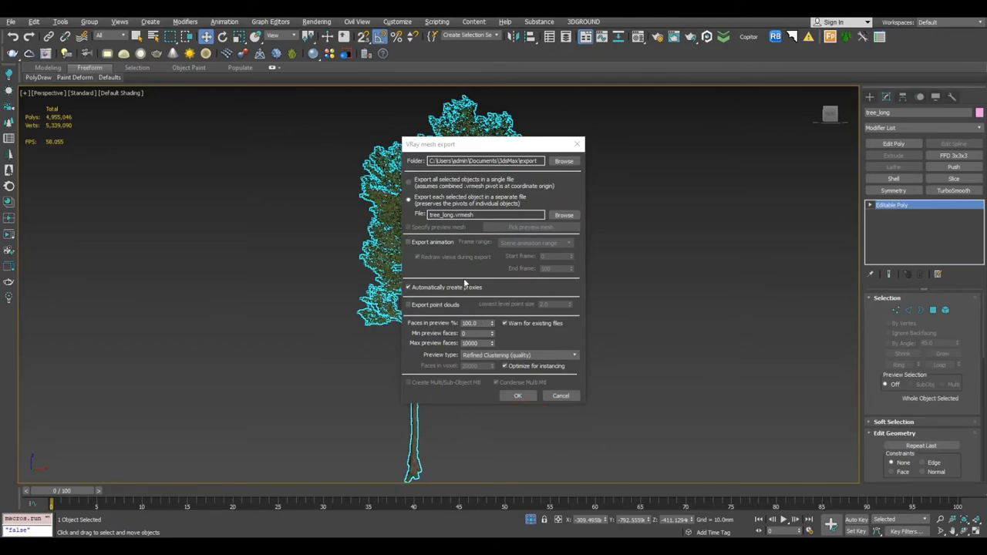
click(563, 216)
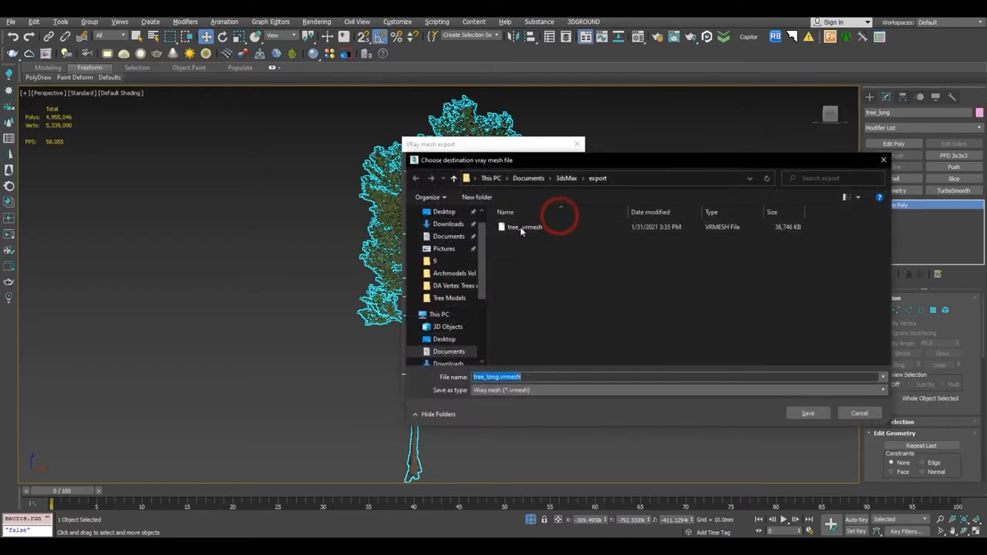
click(808, 413)
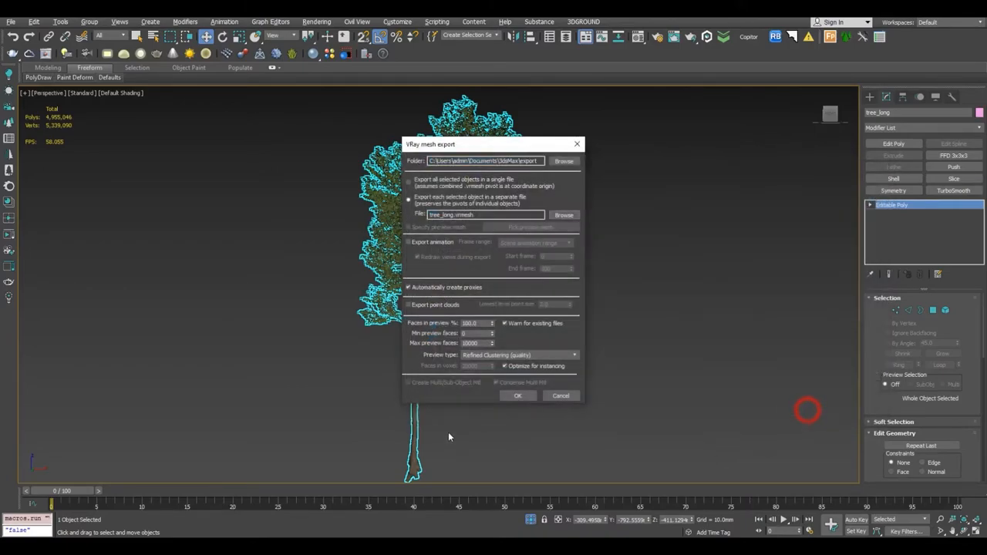
click(520, 396)
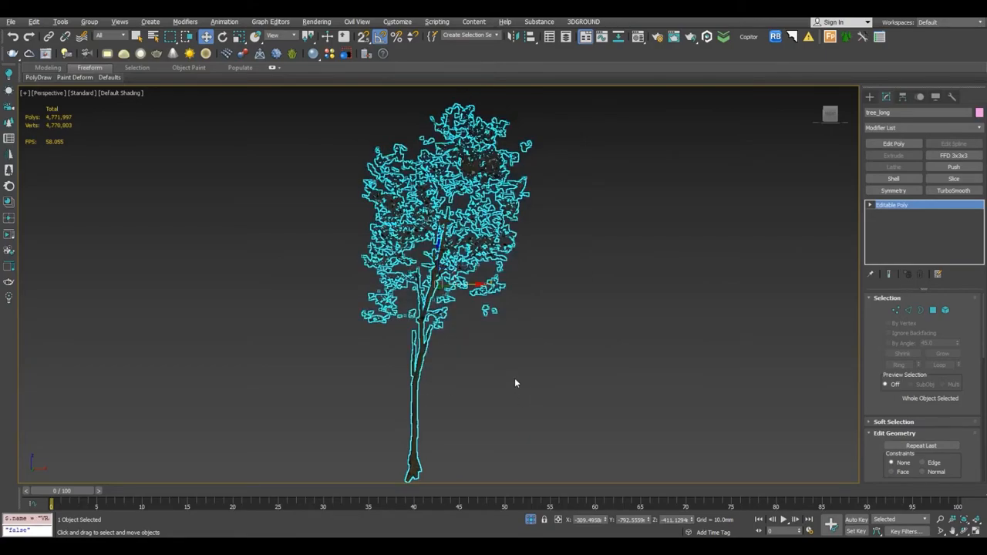
click(531, 520)
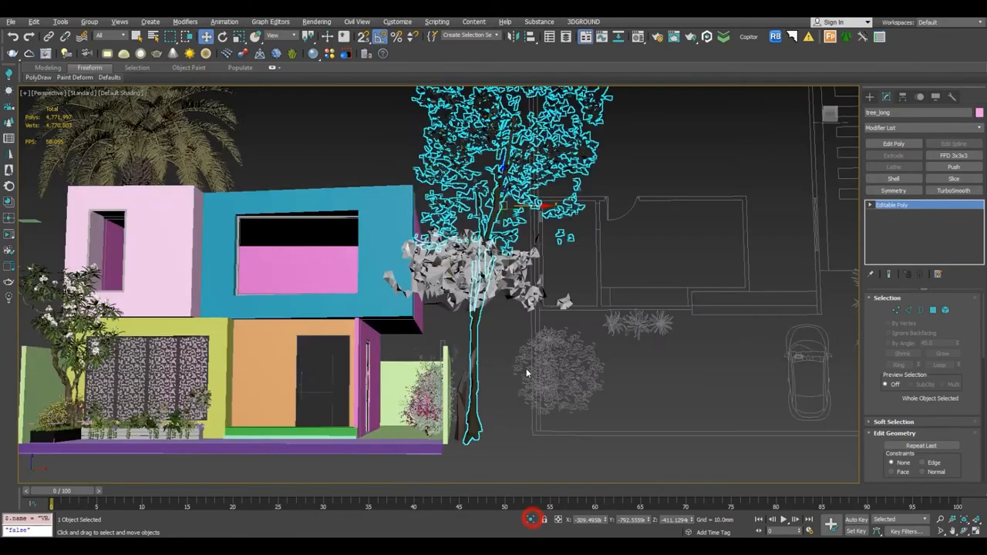
Select the Forest001 palm behind the house and set its viewport display to Points-cloud in the Forest Lister.
scroll(525, 370, down, 2)
scroll(464, 361, up, 1)
middle_drag(464, 361, 510, 366)
click(309, 204)
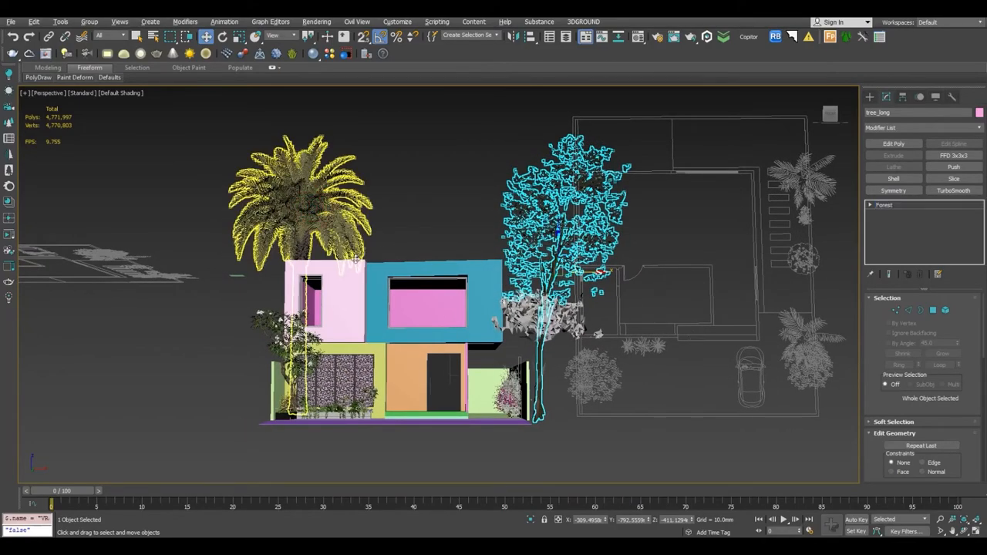
click(327, 196)
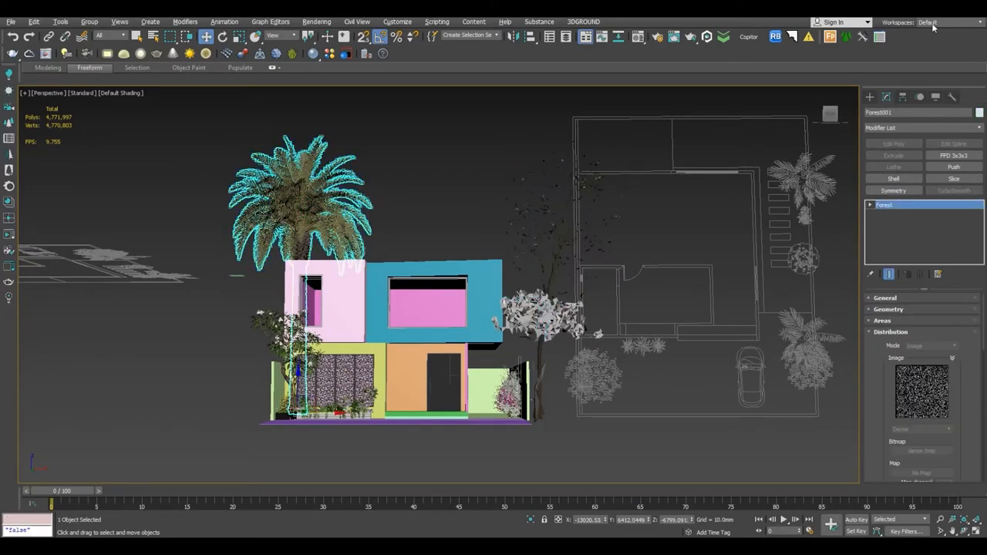
click(881, 36)
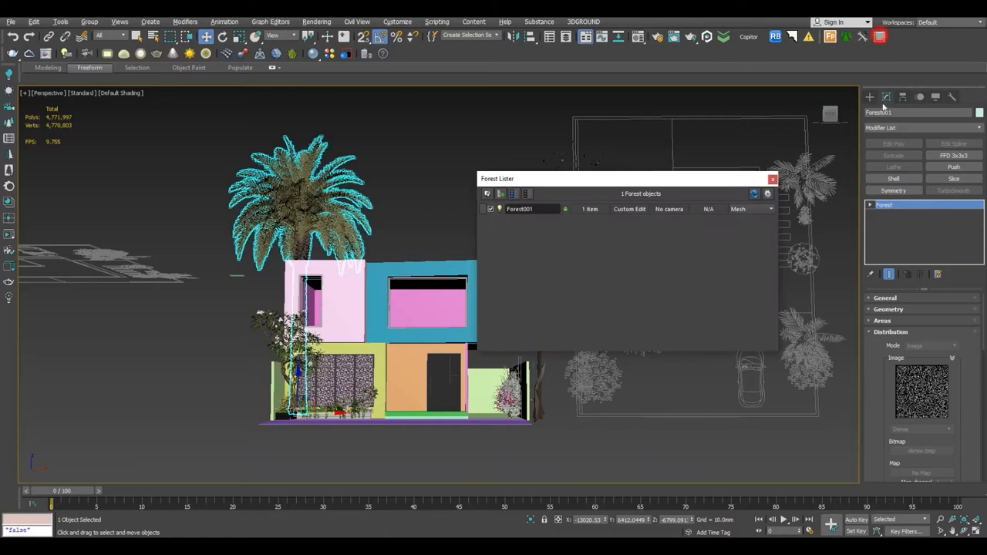
click(760, 210)
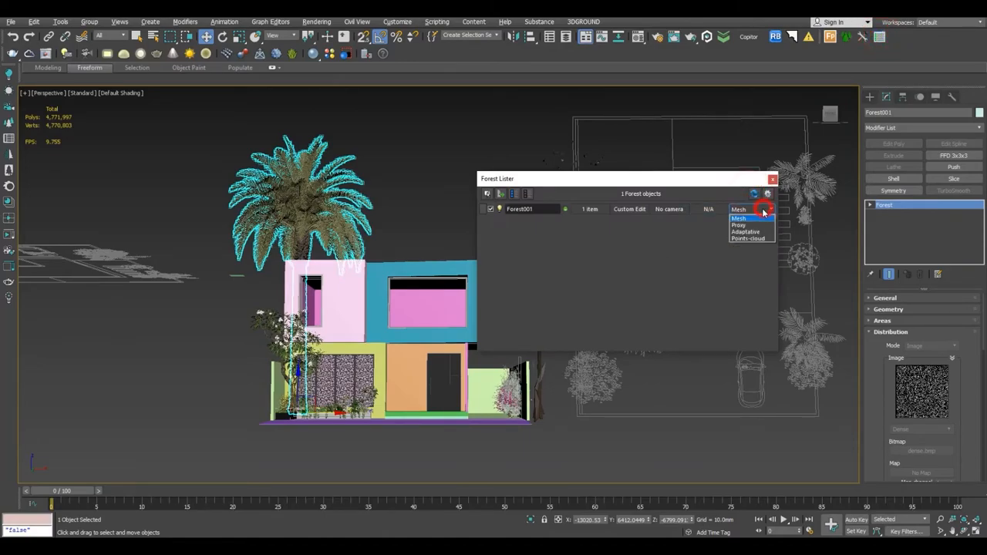
click(745, 232)
click(749, 209)
click(748, 234)
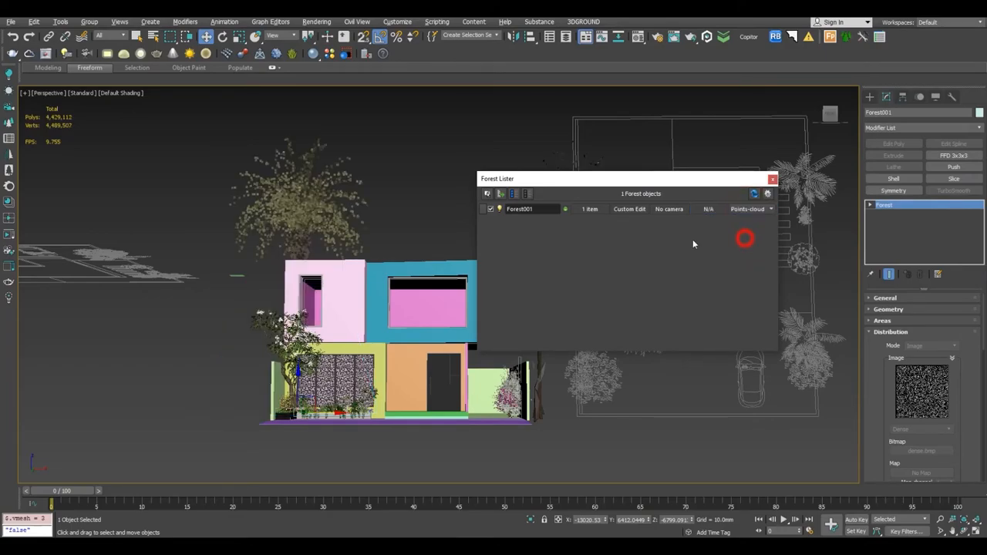
click(773, 180)
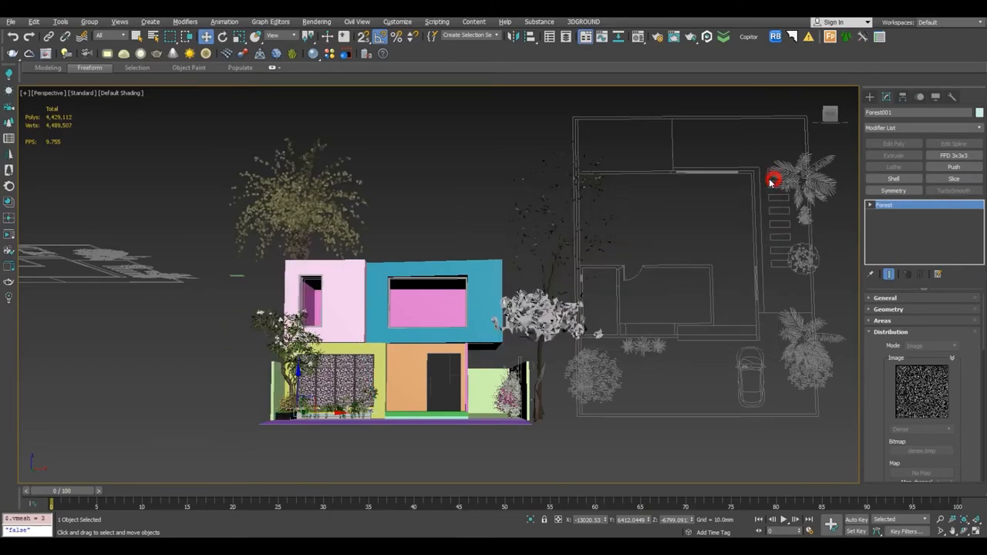
Select the flowering tree in front of the house and hide the polygon statistics.
click(277, 331)
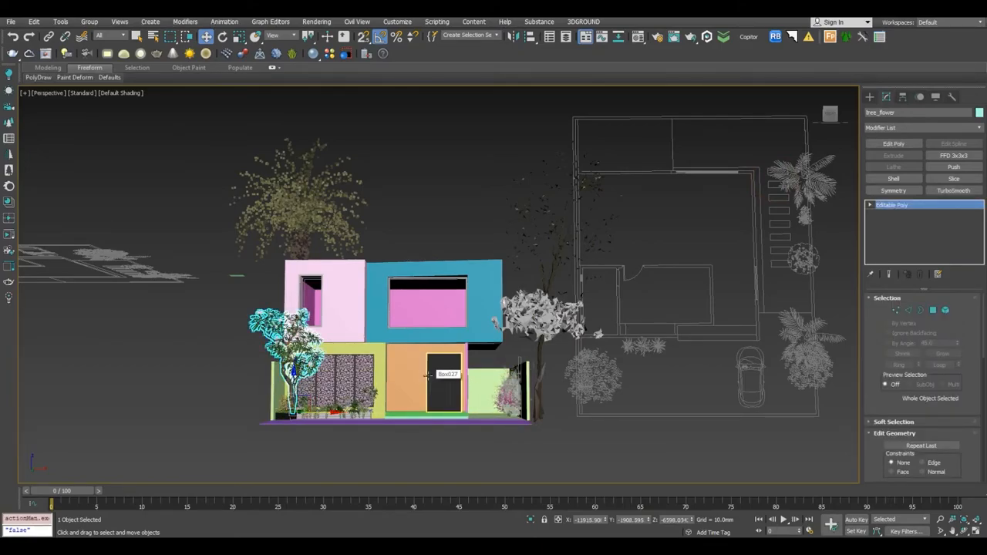
key(7)
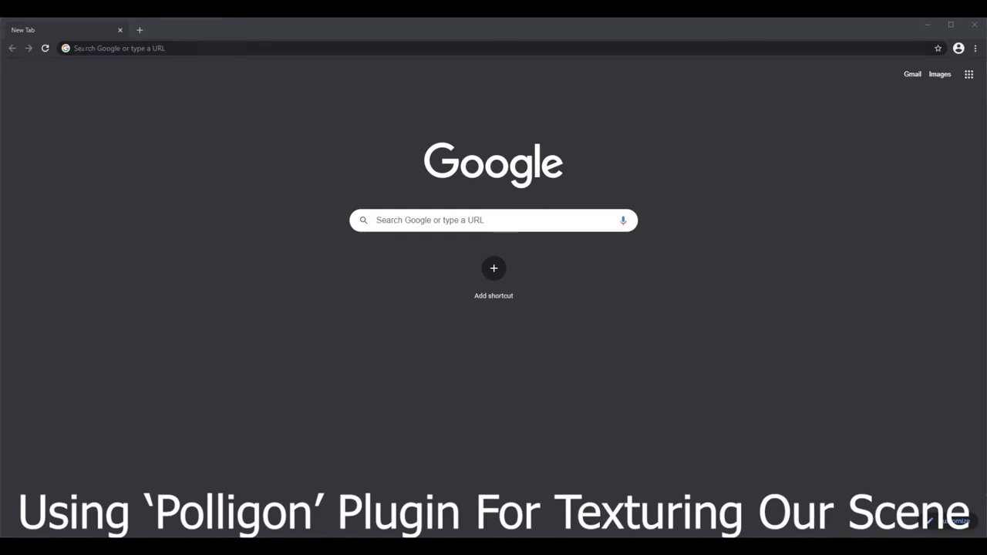
Switch to the Chrome browser, search Google for "polligon" and open the Poliigon texture library website.
click(83, 48)
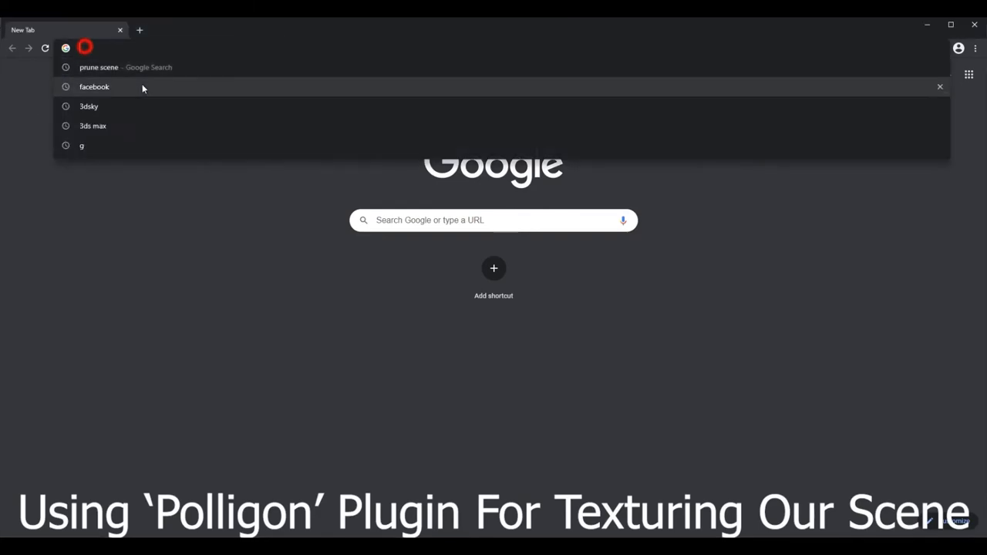
text(polligon)
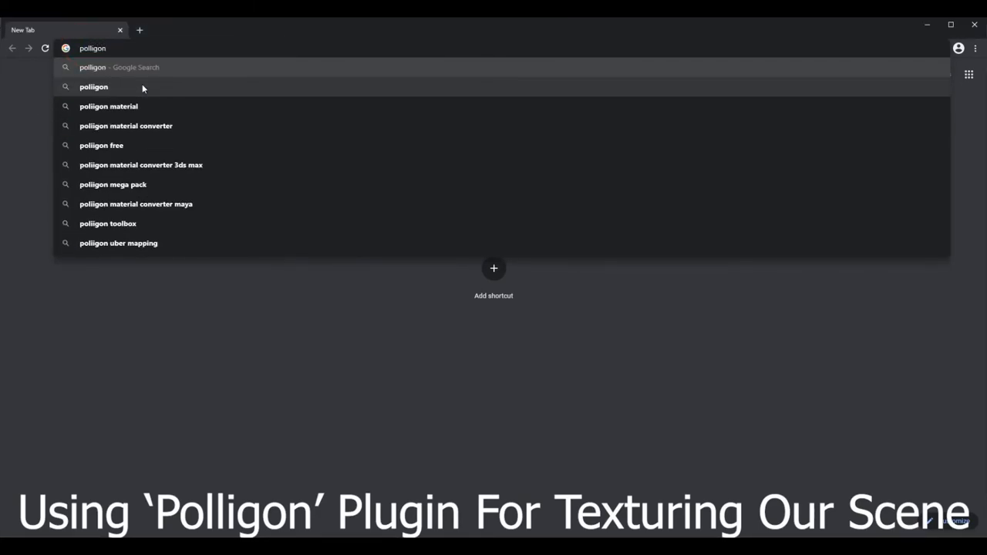
click(142, 86)
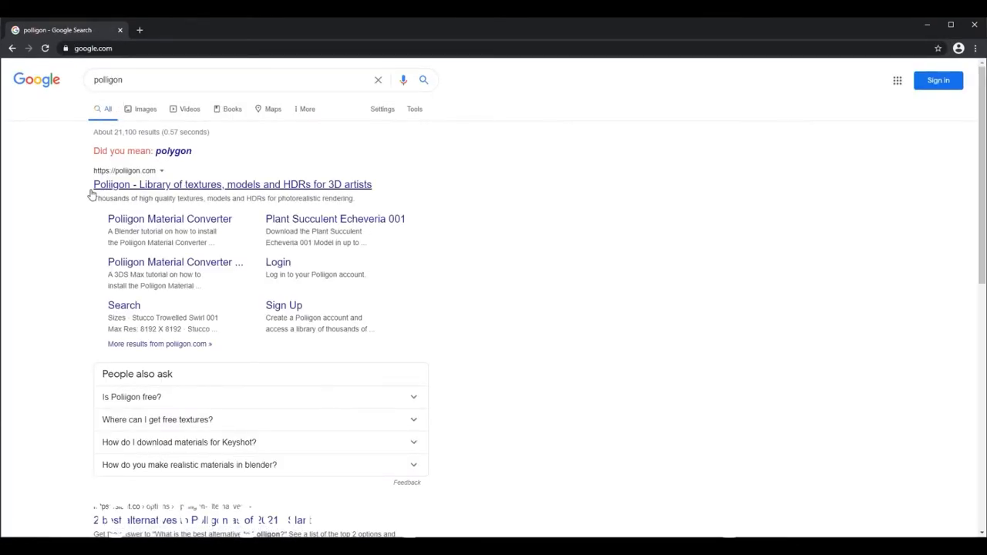
click(138, 186)
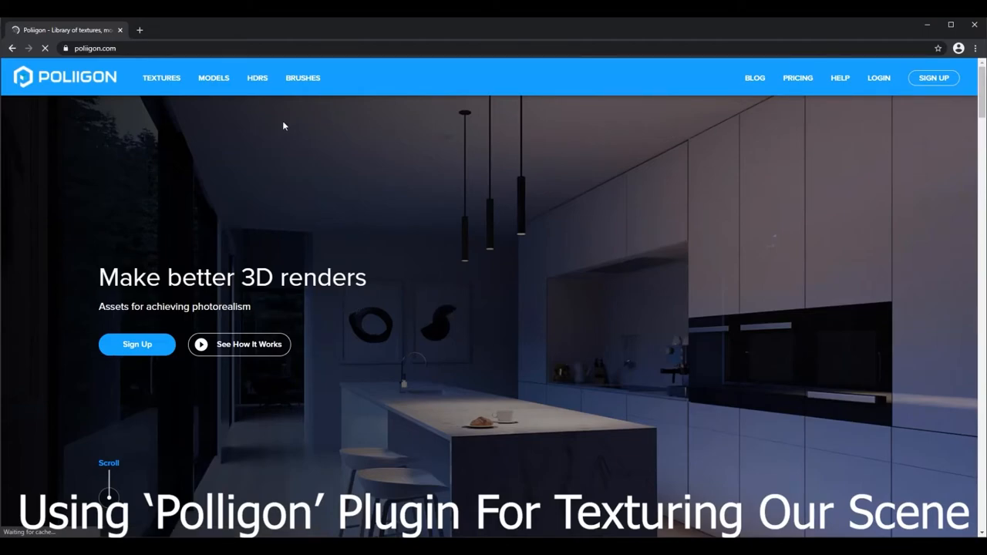
Open the Poliigon Help Center from the website and close the extra blog page.
click(759, 78)
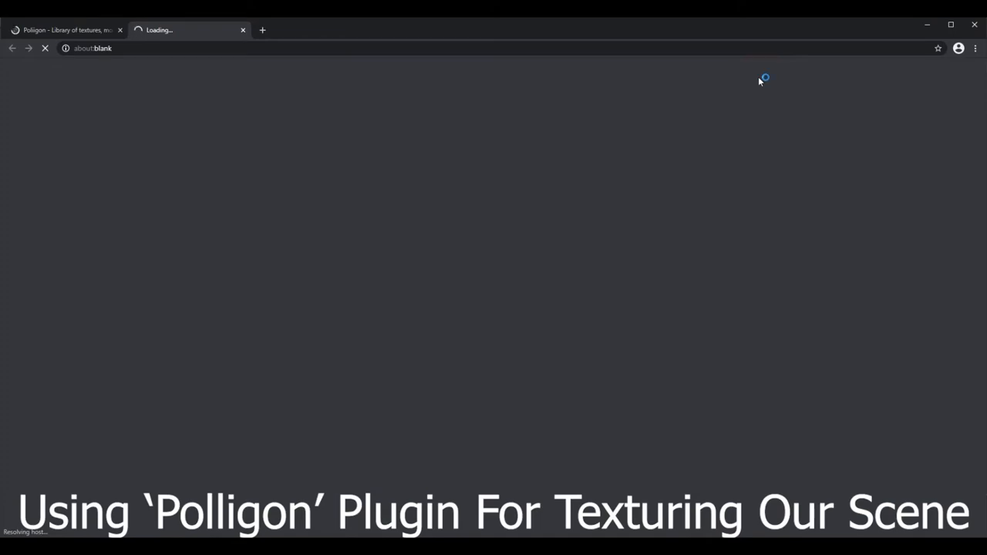
click(75, 30)
click(837, 78)
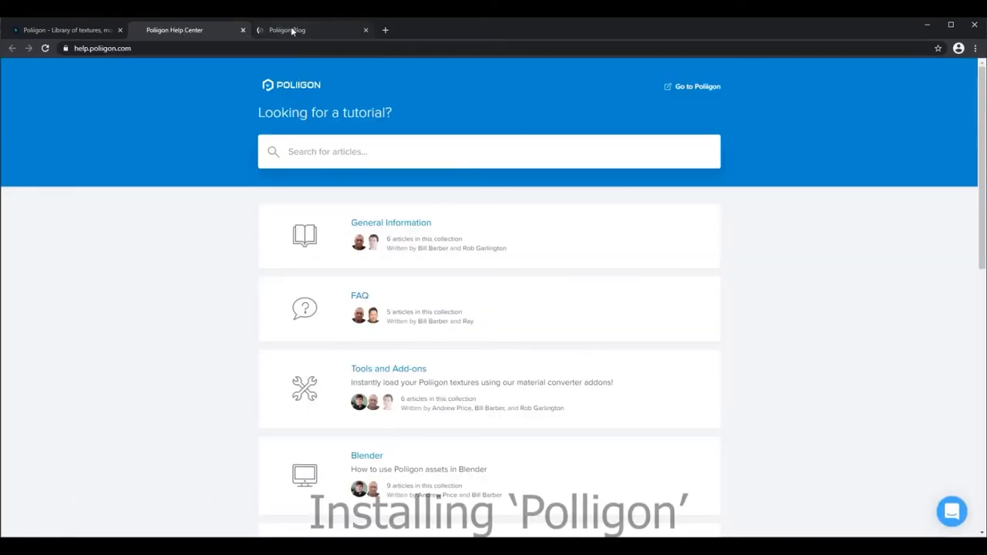
middle_click(291, 32)
Open the Poliigon Material Converter Addon for 3DSMax article under Tools and Add-ons and download the add-on.
scroll(436, 258, down, 2)
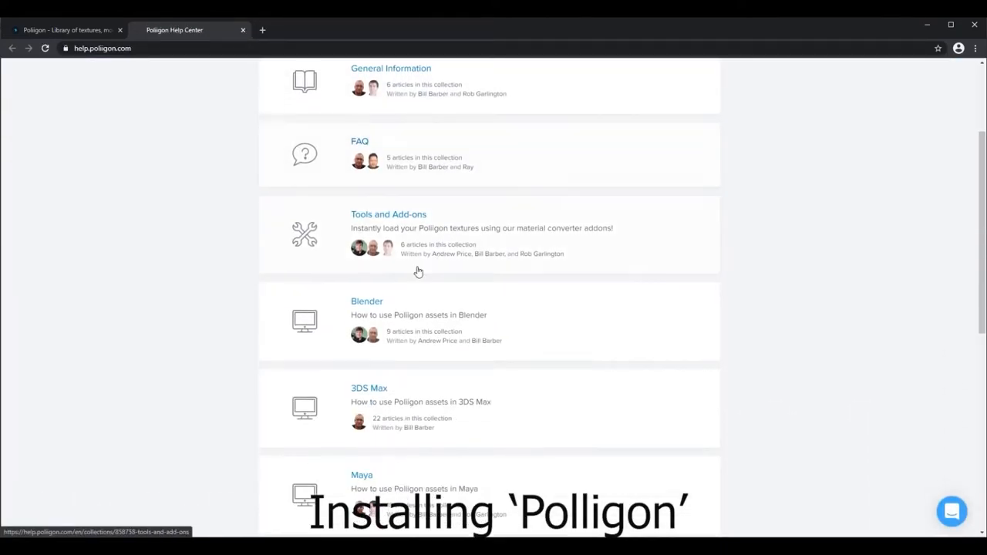
click(400, 214)
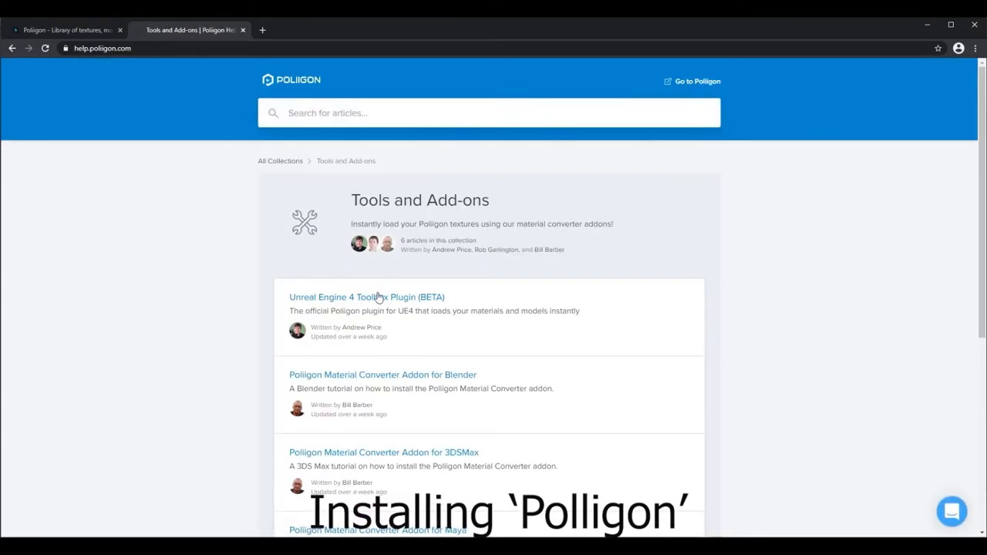
scroll(435, 302, down, 3)
scroll(436, 303, down, 2)
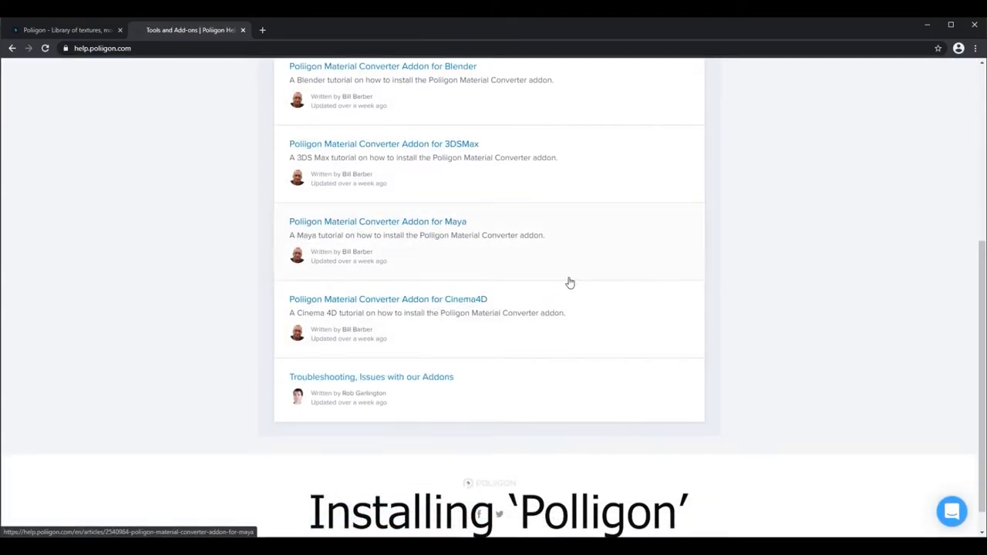
click(378, 144)
scroll(502, 231, down, 2)
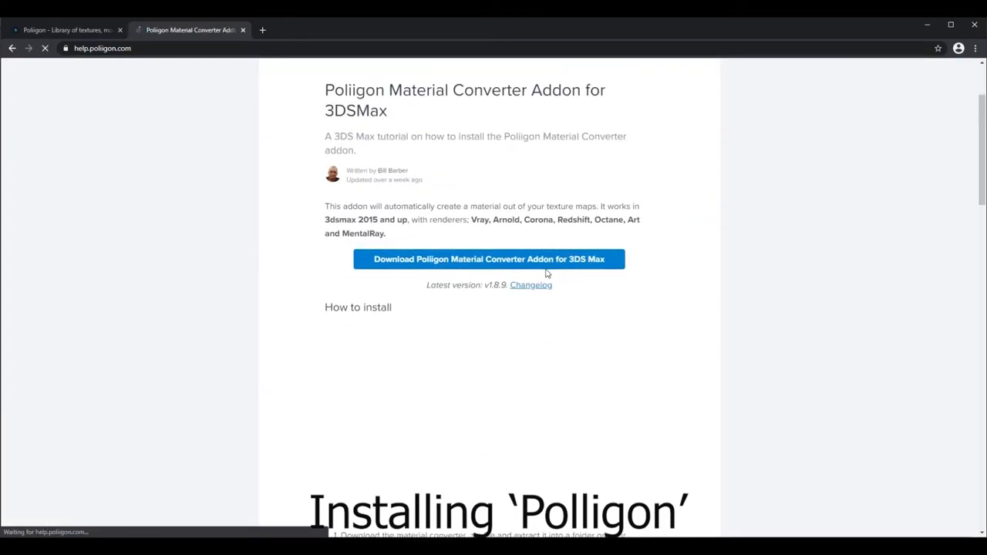
click(500, 230)
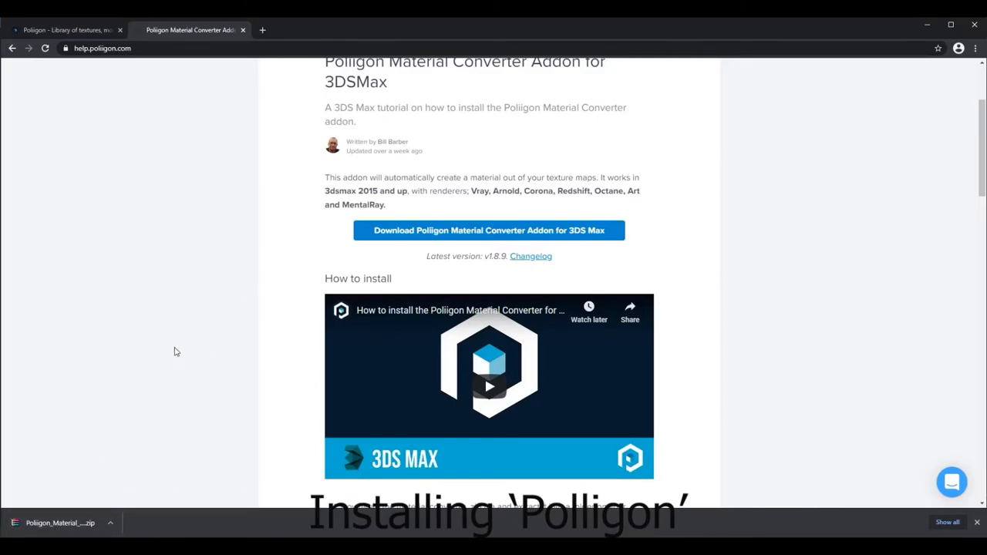
Extract Poliigon_Material_Converter_3dsmax_Installation_v1.8.9.zip into its own folder in File Explorer and open the innermost extracted folder.
click(319, 500)
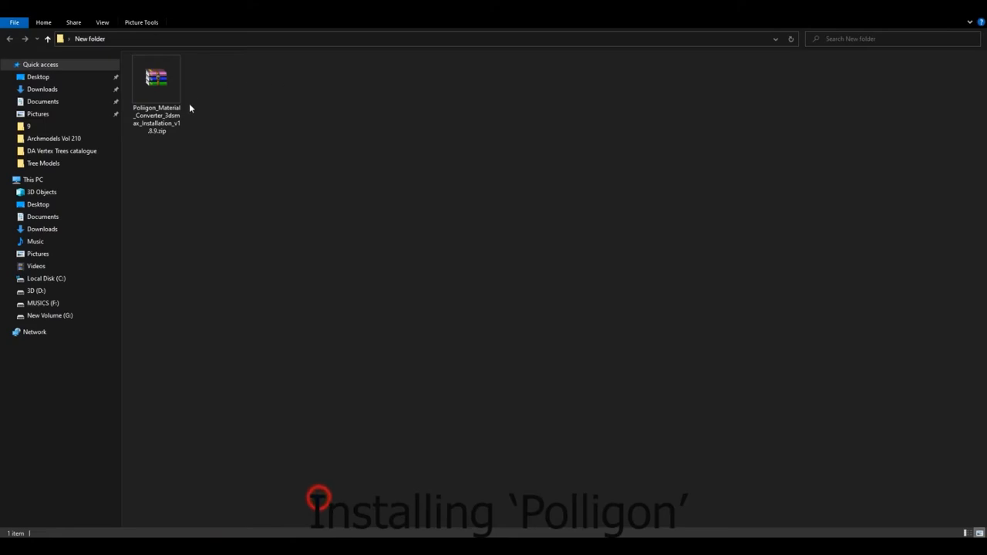
right_click(158, 84)
click(198, 137)
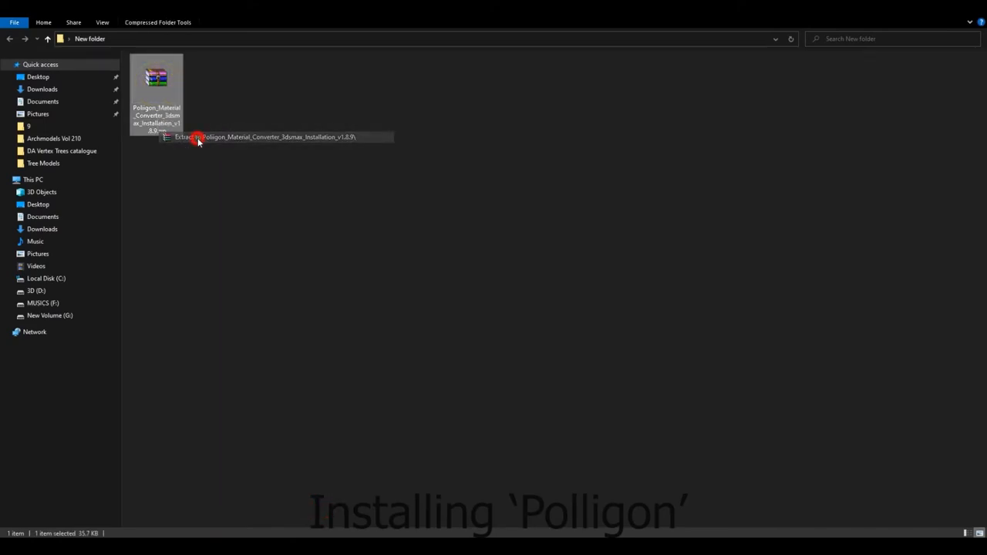
double_click(164, 102)
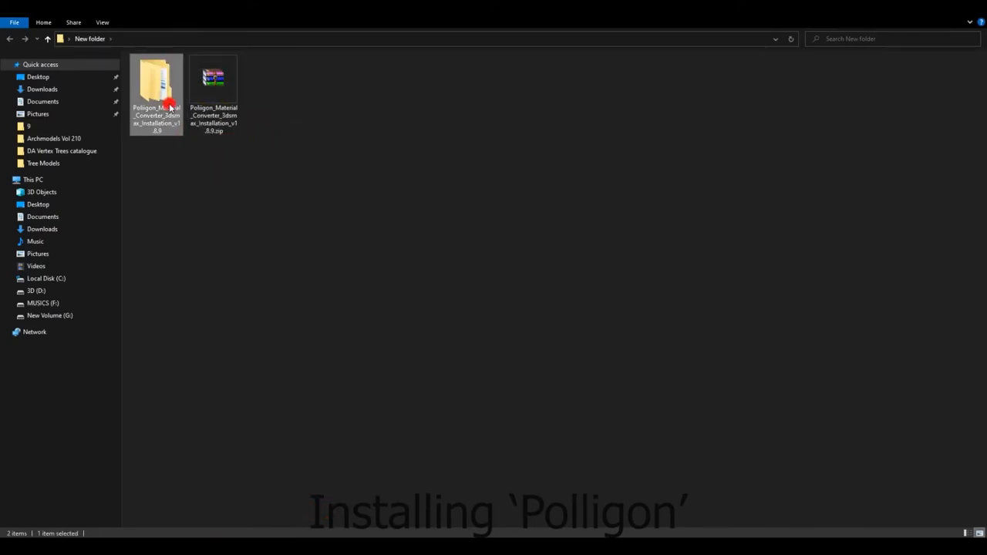
double_click(166, 71)
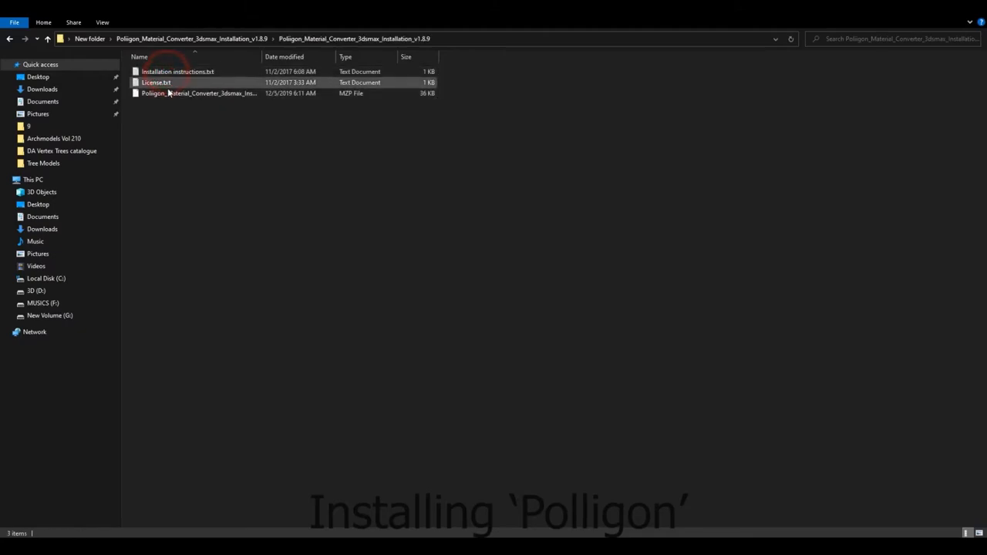
Install the Poliigon Material Converter by loading Poliigon_Material_Converter_3dsmax_Installation_v1.8.9.mzp into the 3ds Max viewport.
click(168, 94)
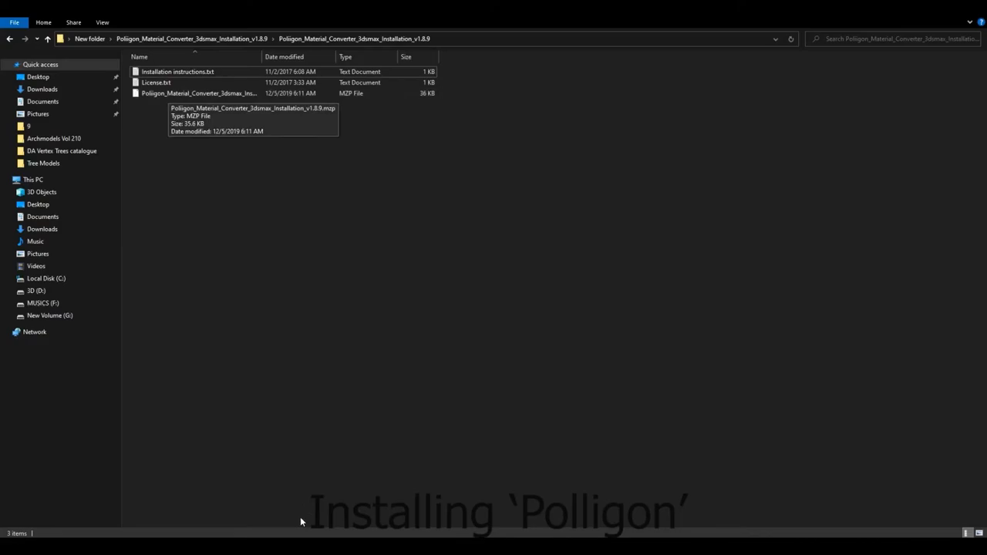
drag(181, 94, 609, 388)
drag(573, 361, 573, 361)
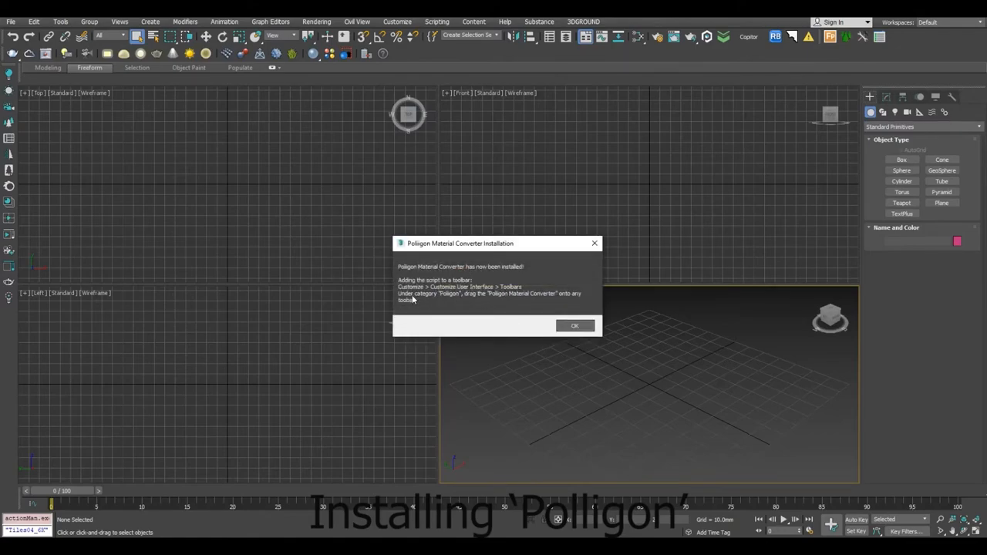
Dismiss the installation notice and show the Poliigon category in the toolbar customization of the user interface.
click(575, 325)
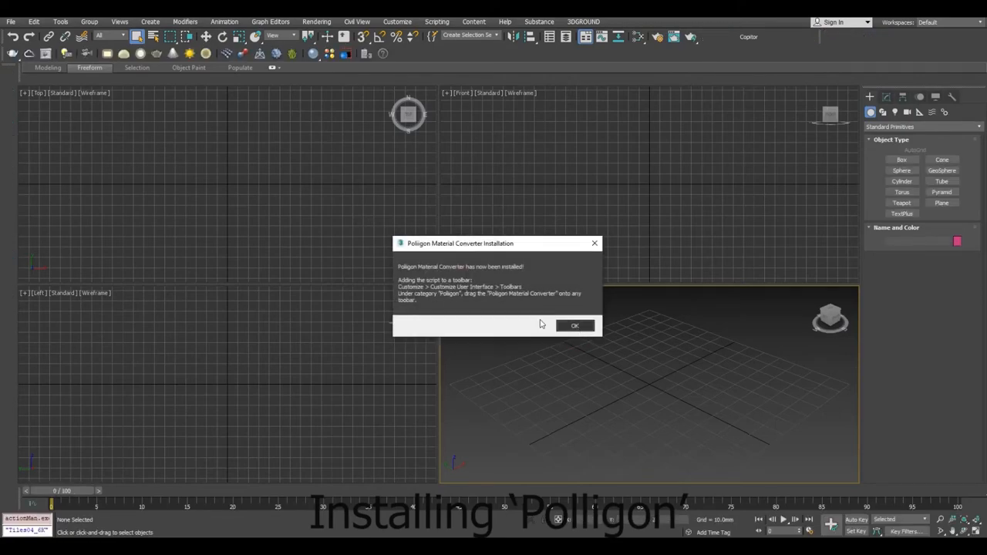
click(575, 327)
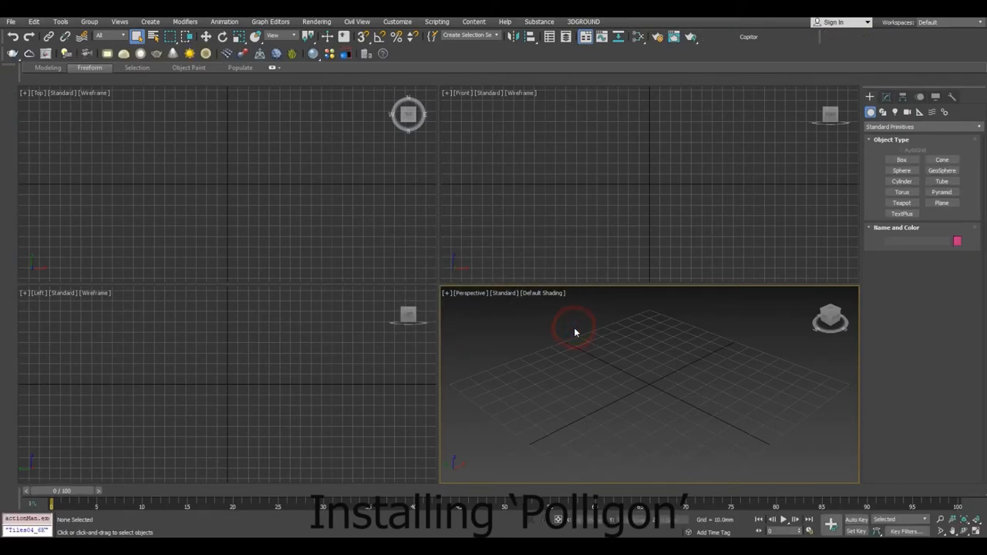
click(398, 22)
click(401, 38)
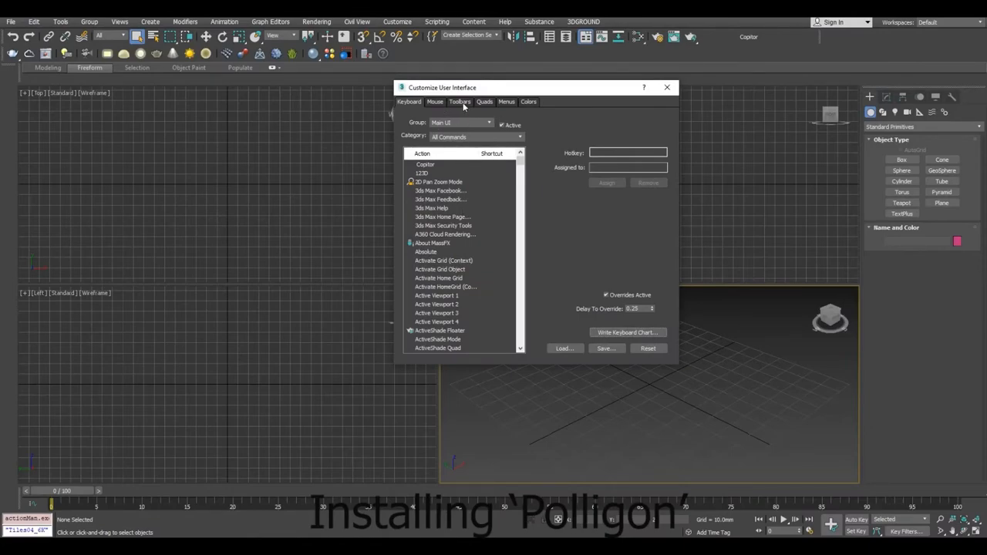
click(461, 102)
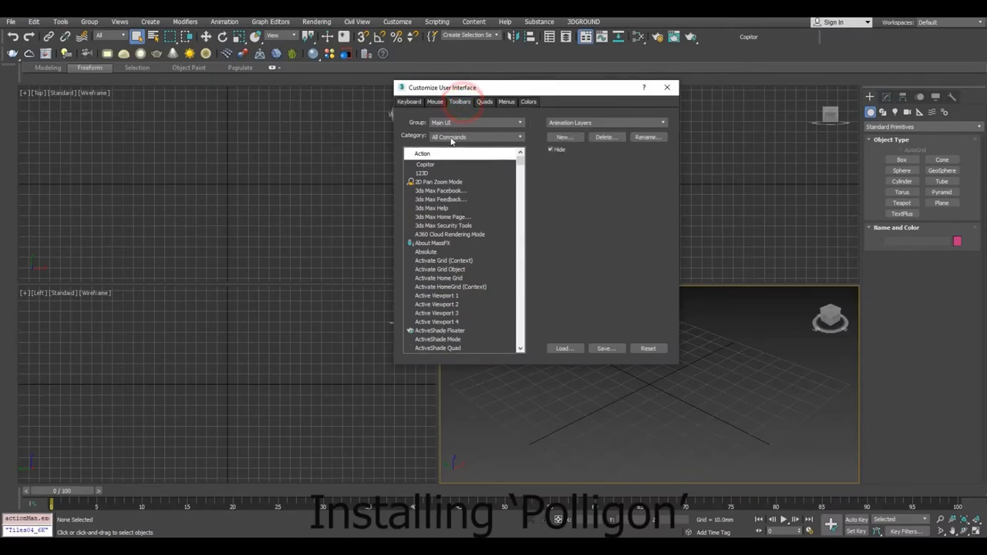
click(459, 136)
scroll(463, 203, down, 10)
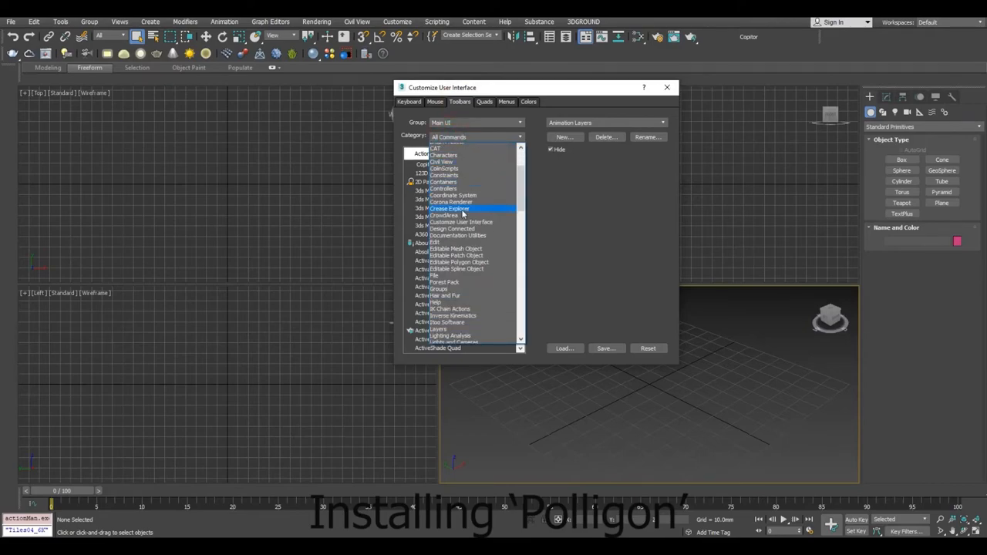
scroll(463, 214, down, 7)
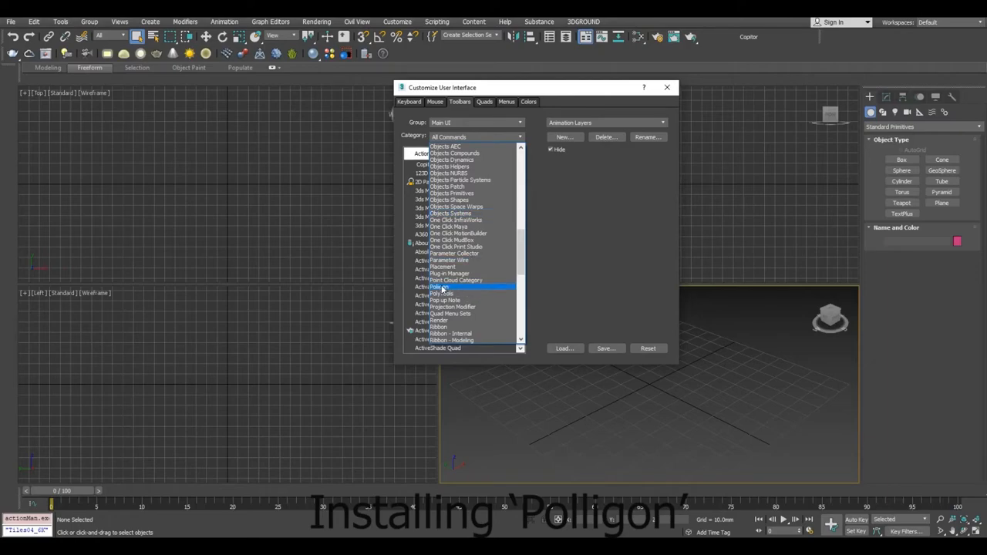
click(444, 287)
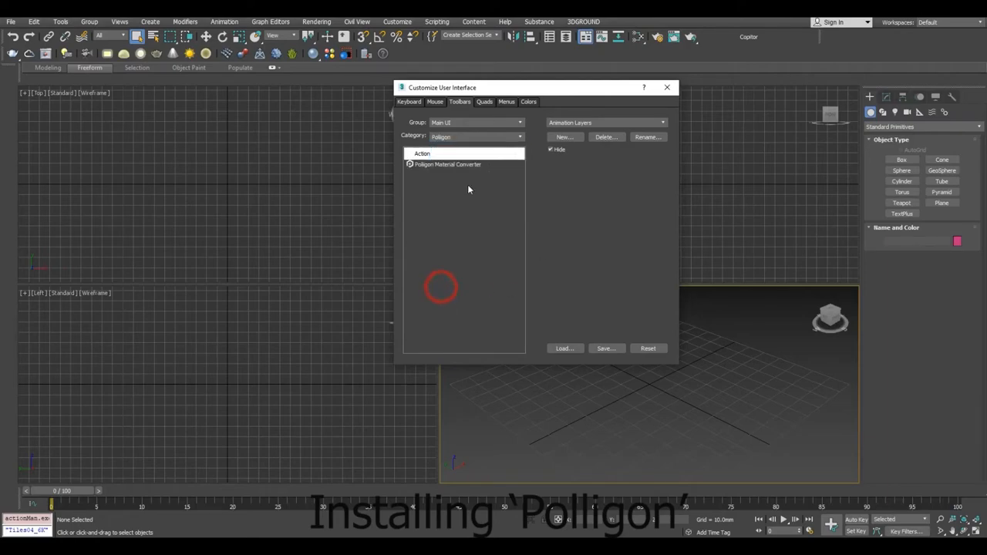
Add the Poliigon Material Converter command to the main toolbar, close the customization dialog, and test-launch the converter.
click(442, 165)
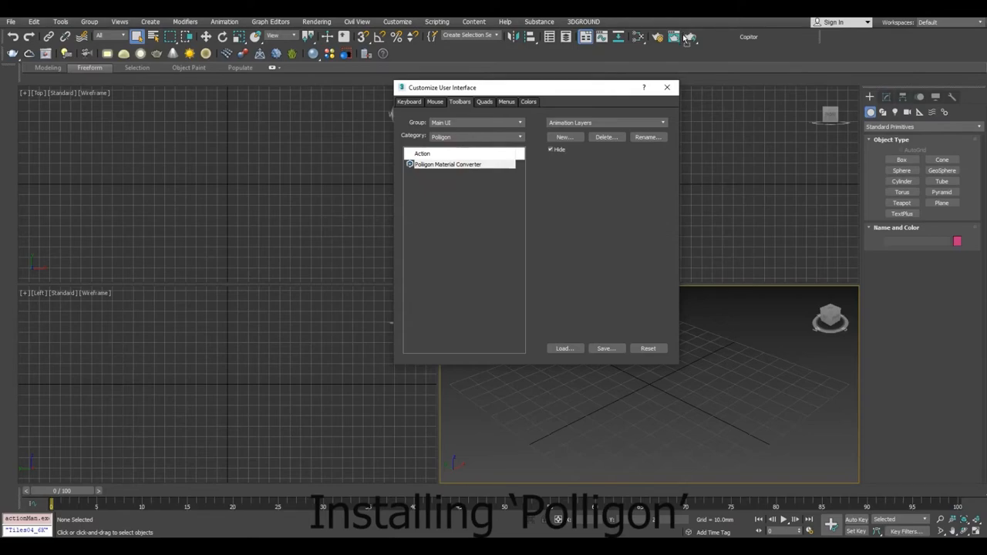
drag(685, 38, 689, 37)
click(670, 89)
click(690, 37)
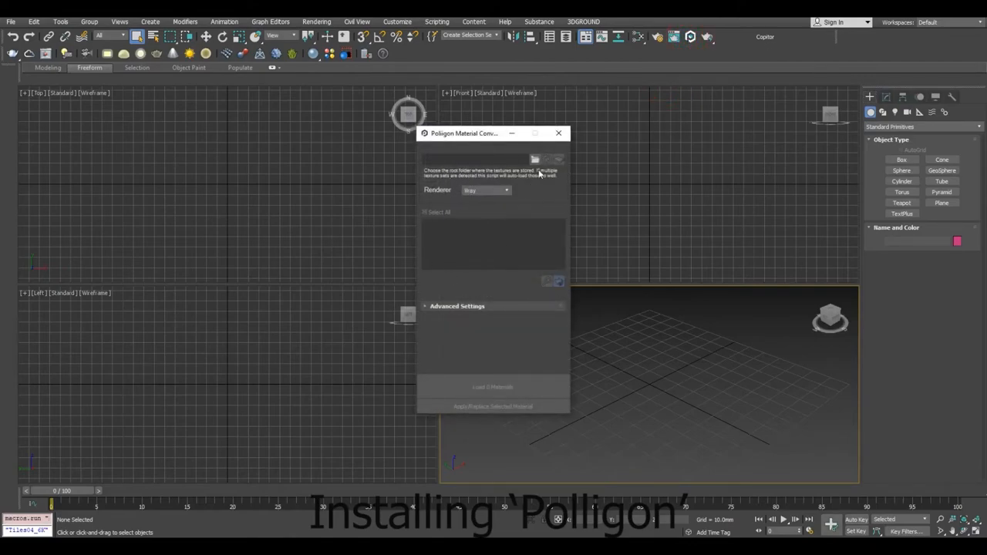
click(556, 136)
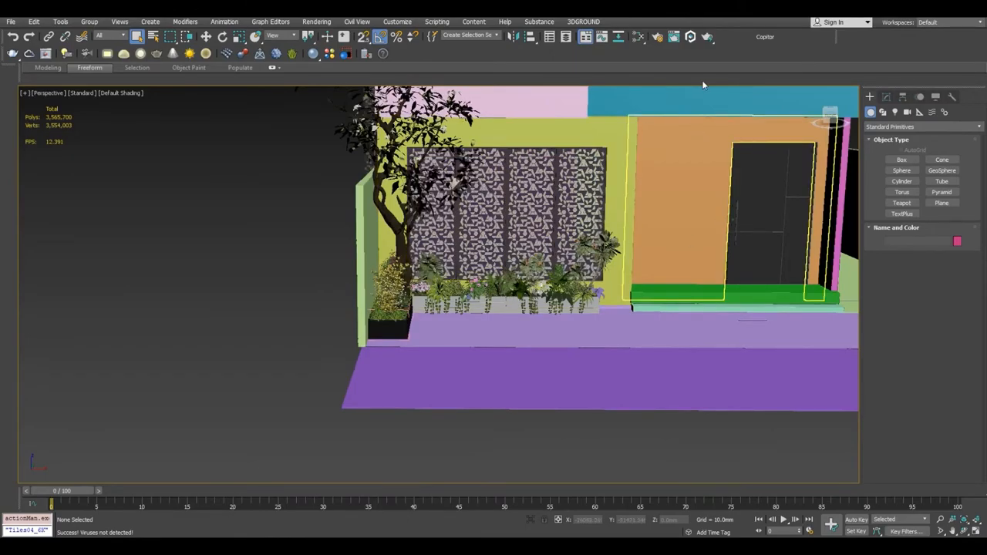
Start choosing a texture folder in the Poliigon Material Converter, and preview Tiles_005.jpg from the MAT folder in File Explorer.
click(691, 36)
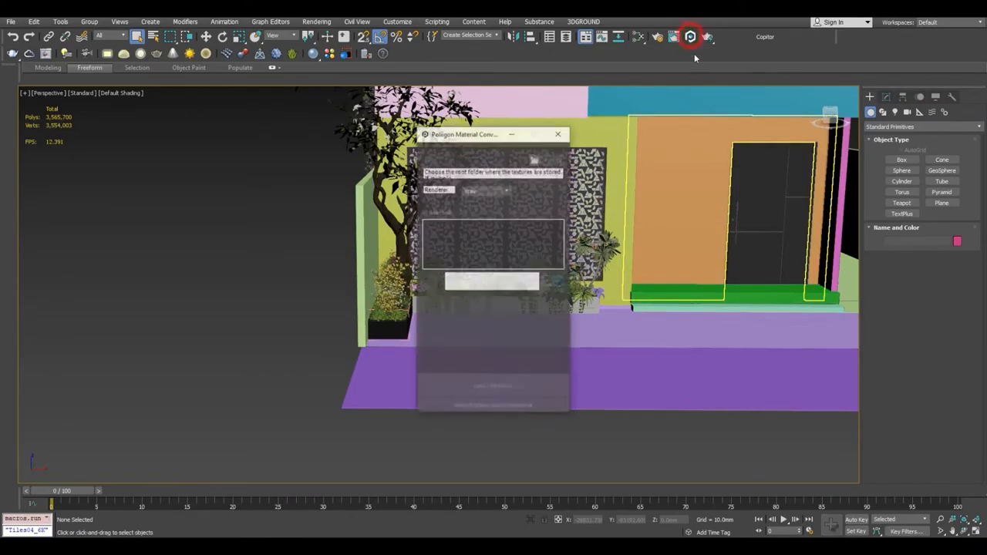
click(534, 160)
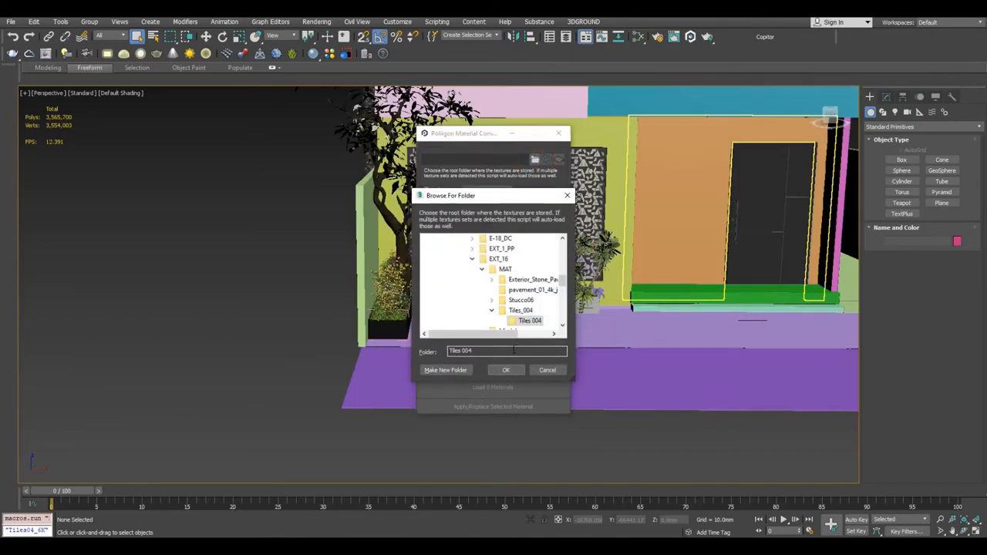
mouse_move(214, 546)
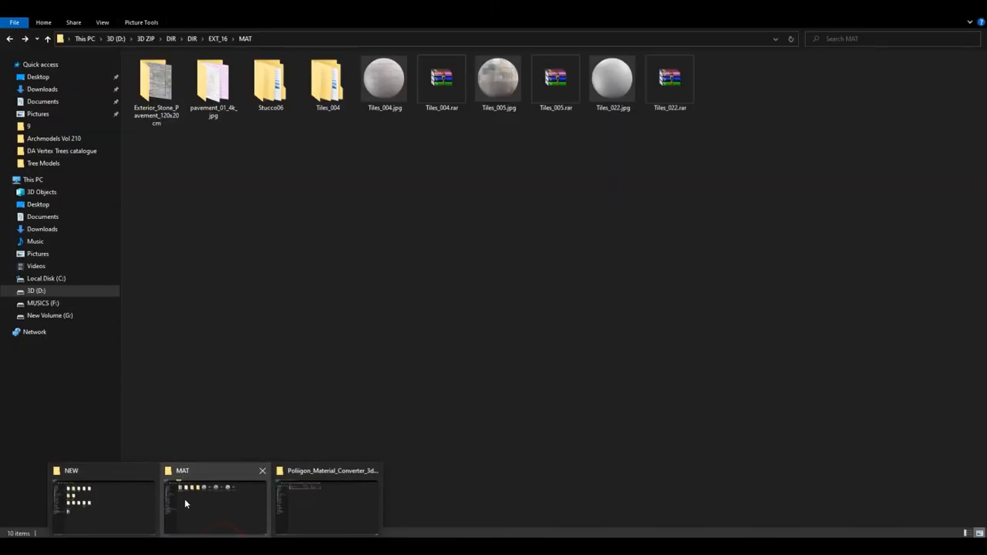
click(185, 499)
click(253, 240)
click(327, 103)
click(450, 179)
click(499, 89)
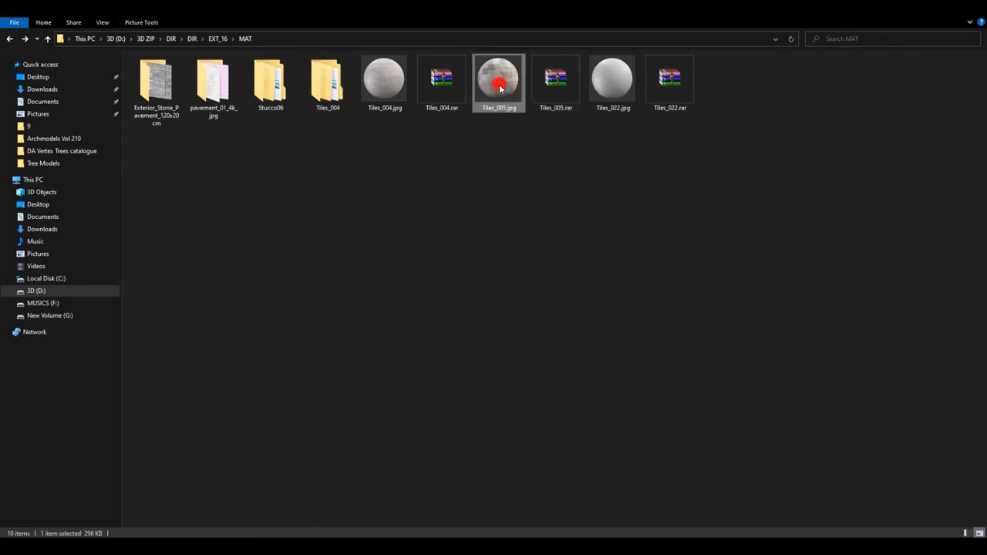
double_click(499, 89)
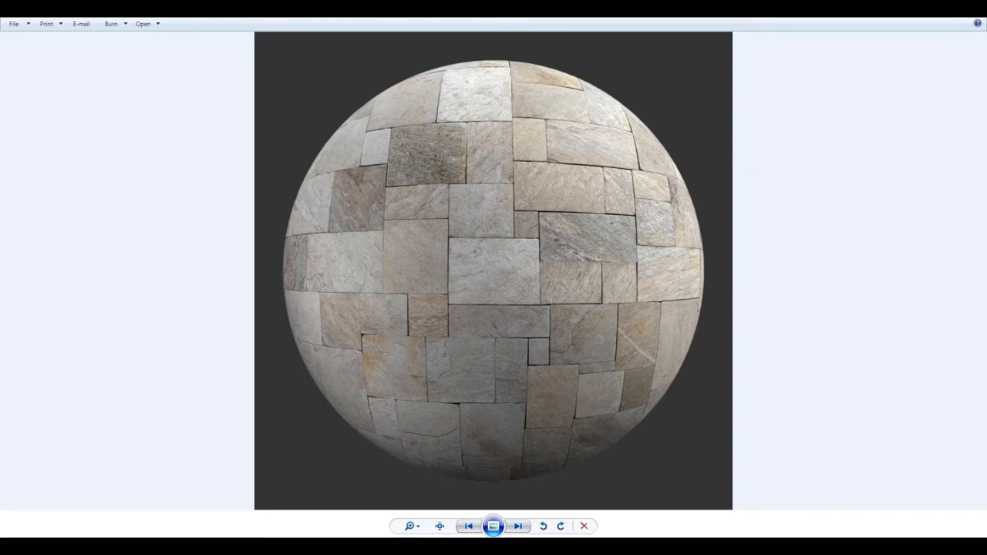
click(975, 7)
Extract Tiles_005.rar into its own Tiles_005 folder and open the inner Tiles 005 texture folder.
click(458, 141)
right_click(552, 80)
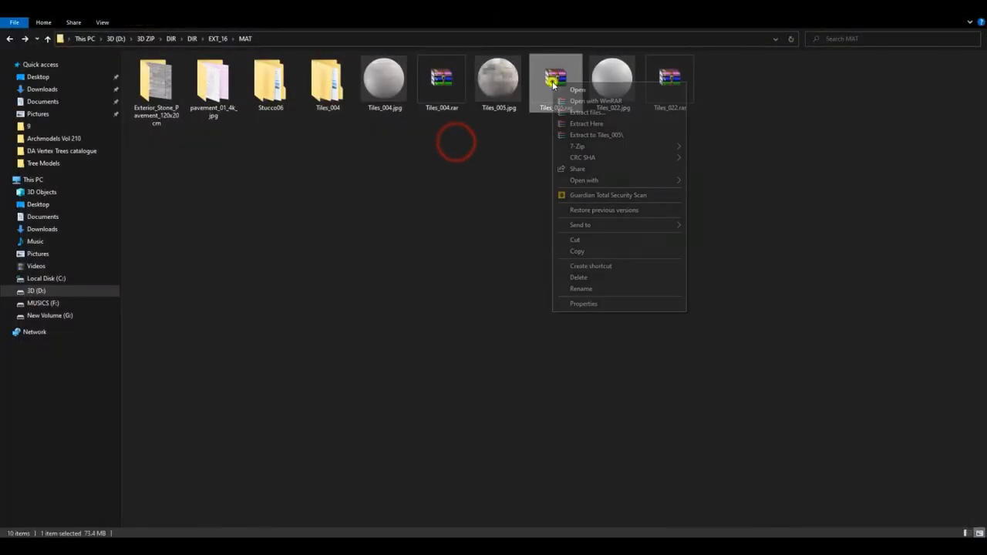
click(604, 136)
click(428, 170)
click(393, 92)
double_click(394, 93)
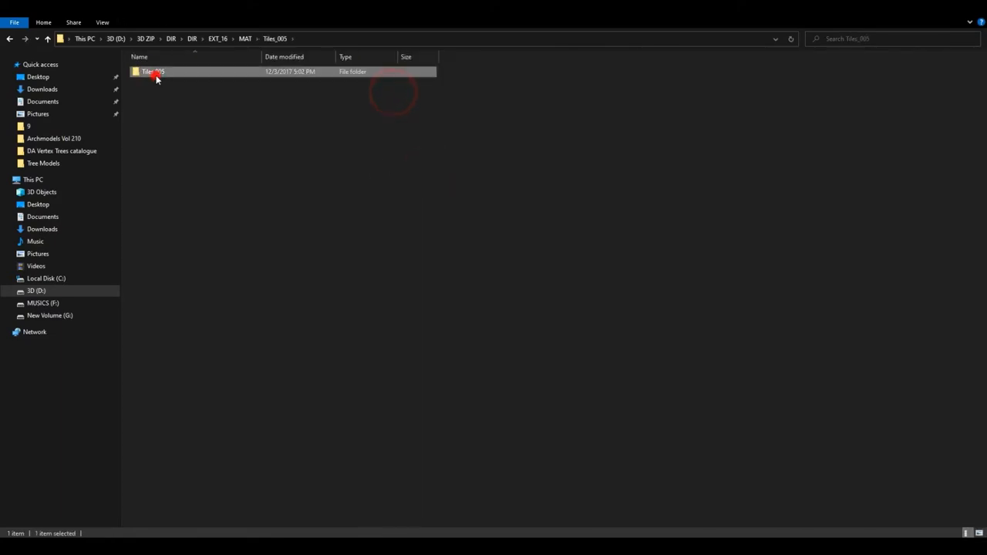
double_click(154, 71)
Copy the Tiles 005 folder path and set it as the converter's texture root folder in 3ds Max.
click(335, 38)
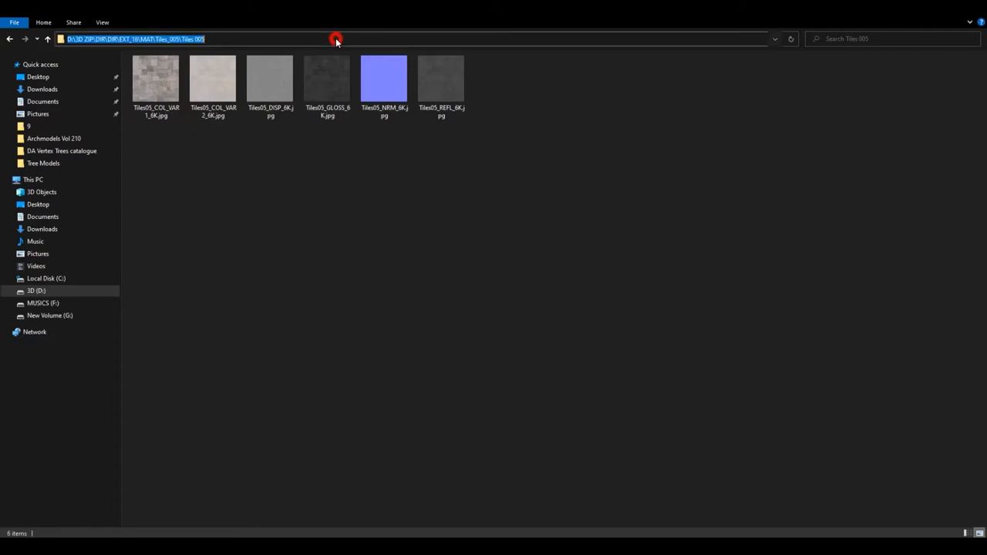
right_click(335, 38)
click(360, 72)
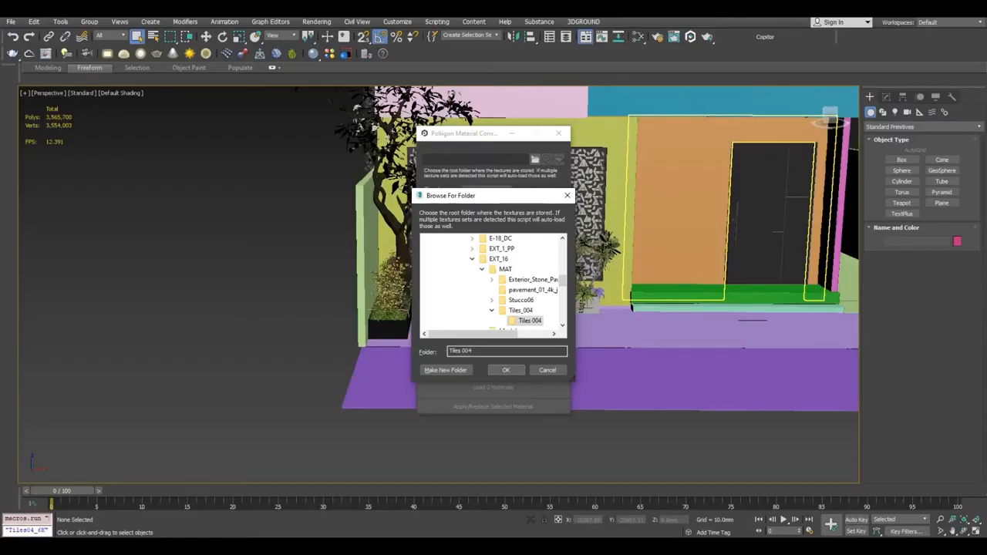
drag(484, 351, 440, 344)
key(ctrl+v)
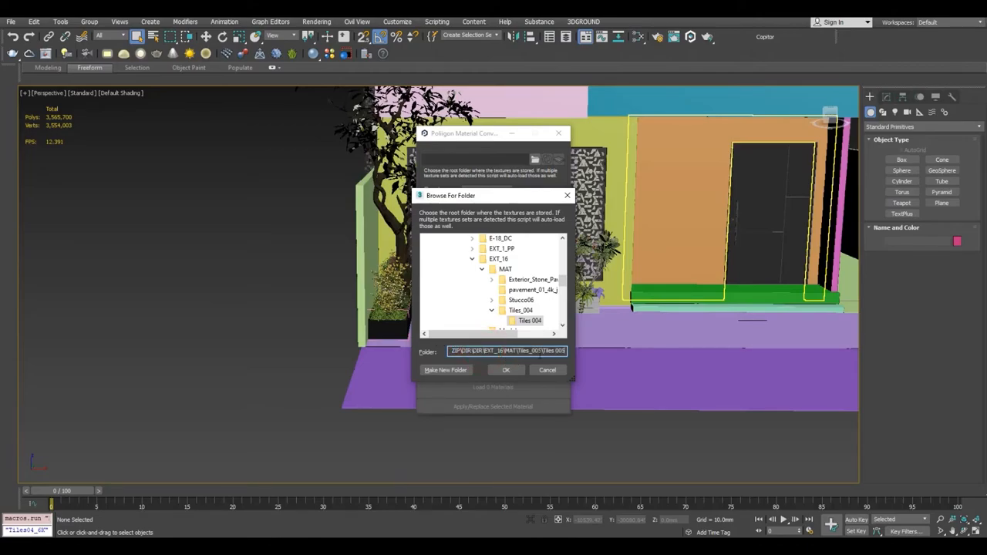
click(514, 369)
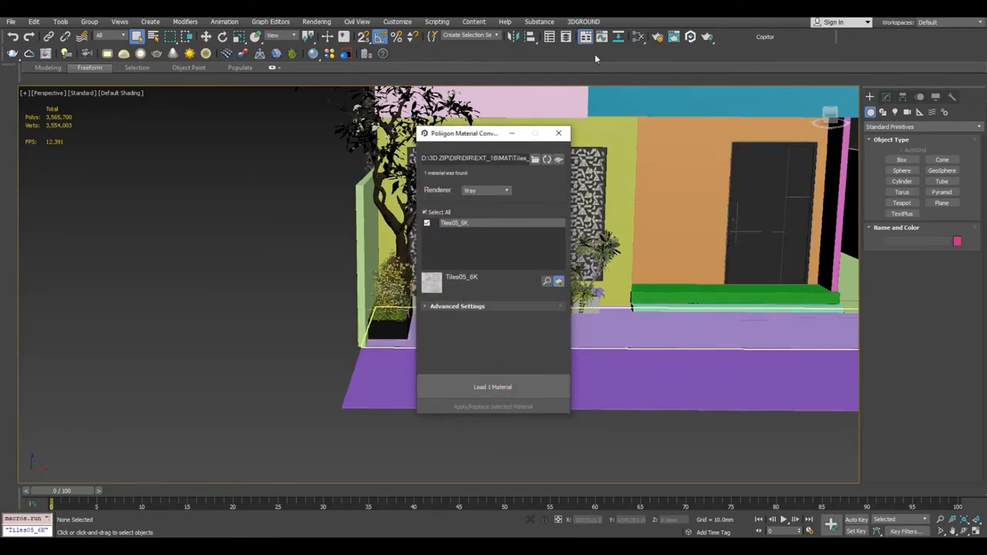
Open the Slate Material Editor beside the converter window and bring the Temporary Library into view in the material browser.
drag(638, 36, 638, 70)
drag(392, 99, 838, 89)
drag(479, 136, 383, 108)
click(675, 284)
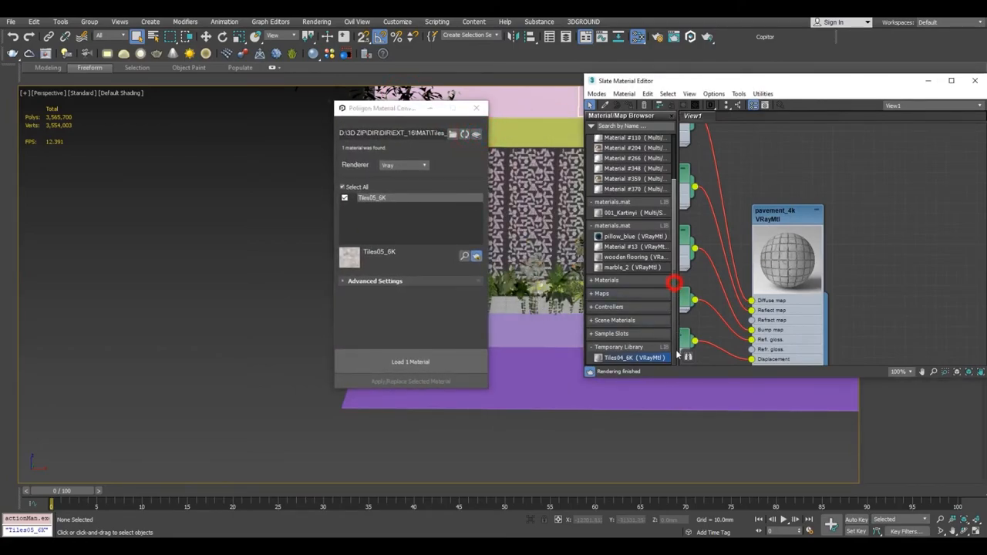
click(640, 347)
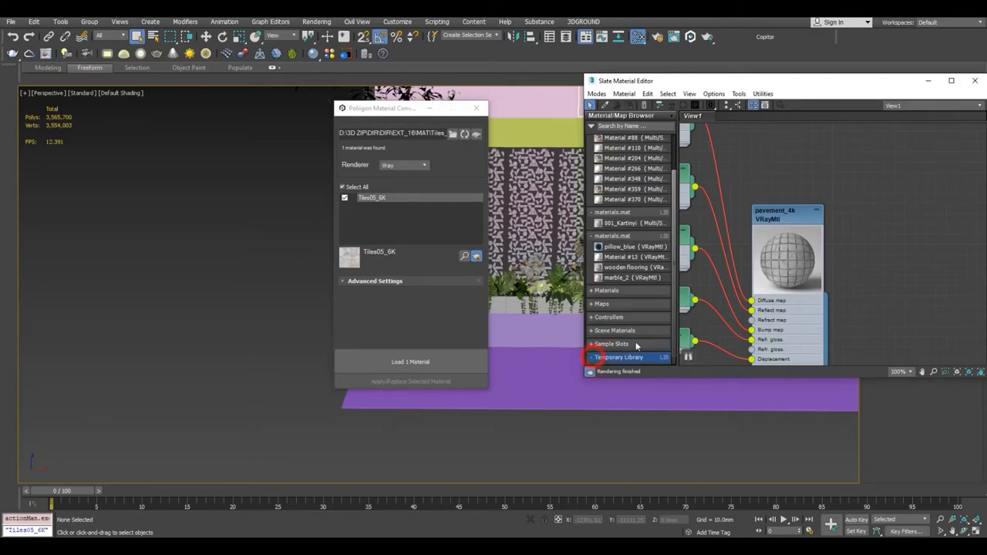
Load the Tiles05_6K material through the converter with Vray as the renderer.
click(394, 167)
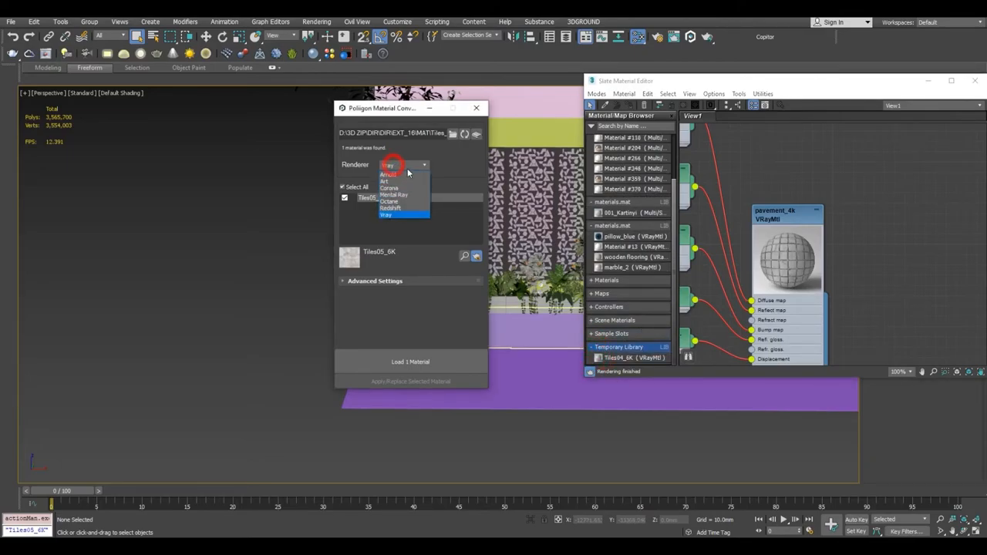
click(390, 215)
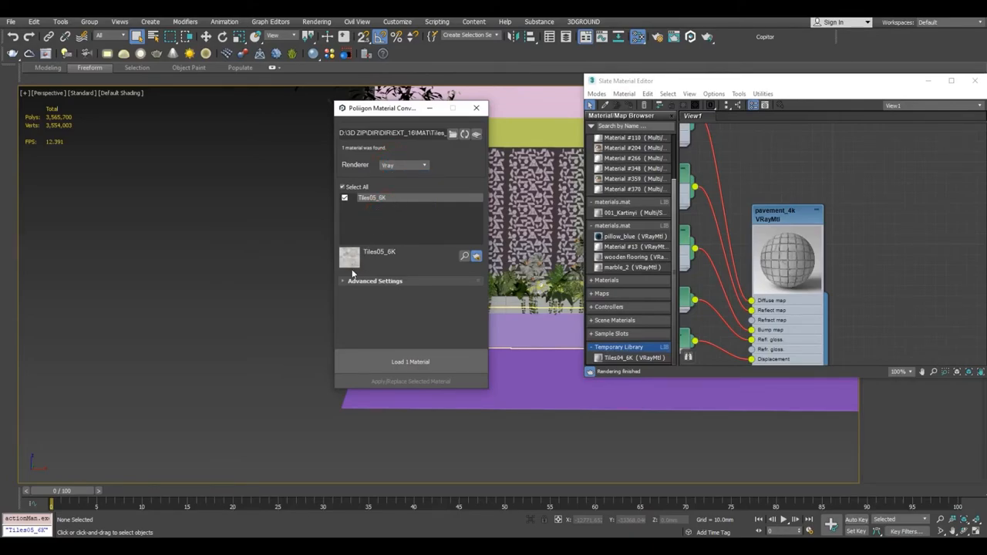
click(407, 364)
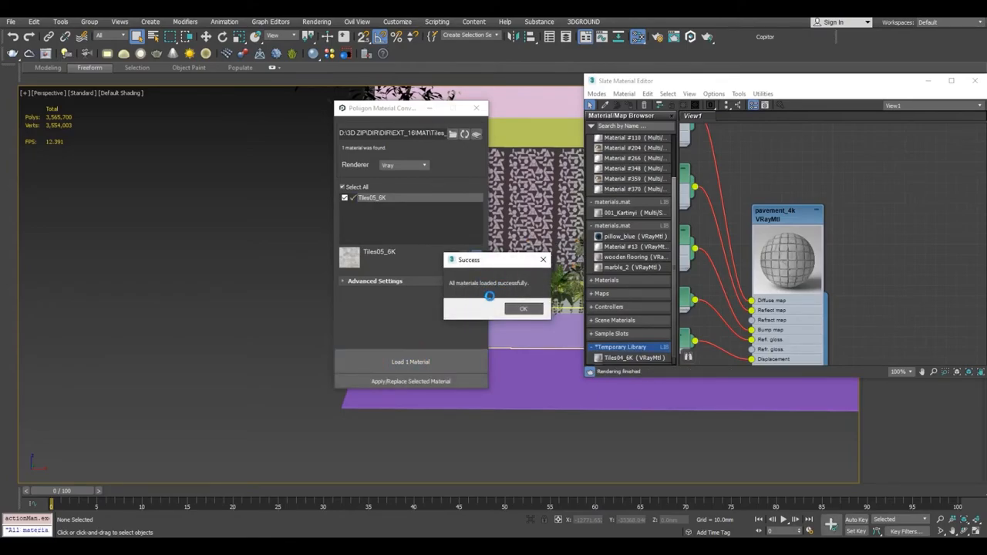
click(519, 310)
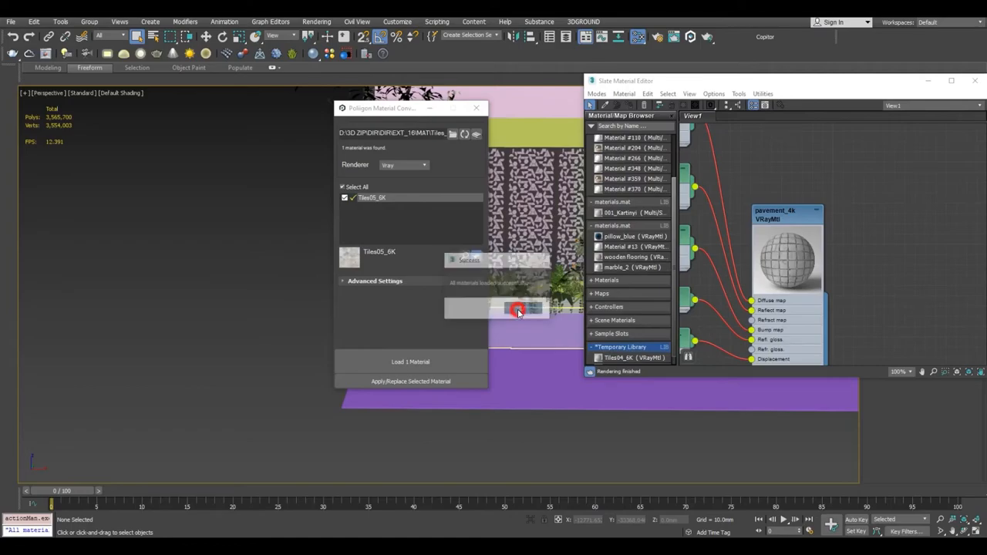
Place the Tiles05_6K material from the Temporary Library in an empty area of the Slate node view.
click(615, 359)
drag(883, 237, 881, 237)
middle_drag(872, 236, 798, 236)
scroll(884, 220, down, 10)
scroll(771, 222, up, 5)
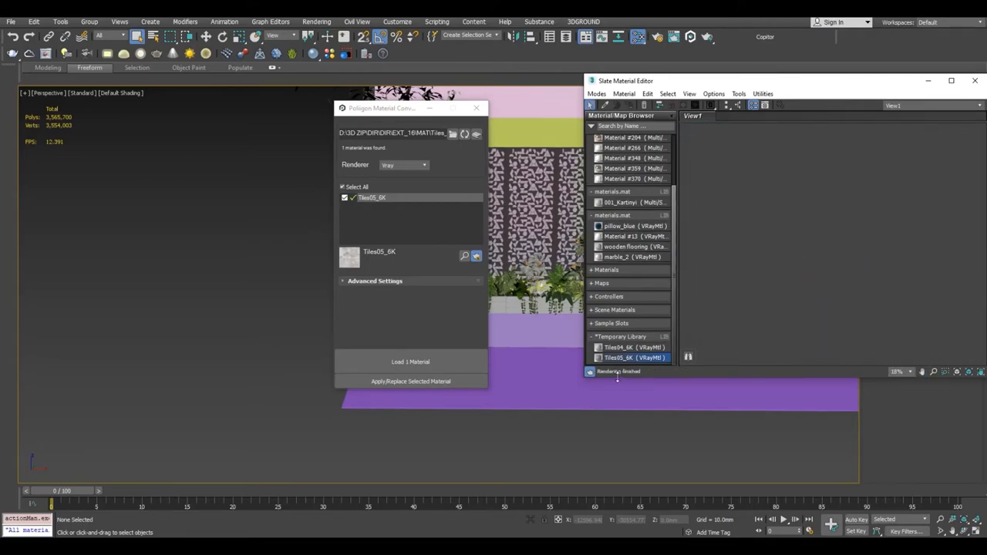
mouse_move(612, 356)
mouse_down()
mouse_move(792, 213)
mouse_move(793, 200)
mouse_up()
scroll(793, 203, up, 8)
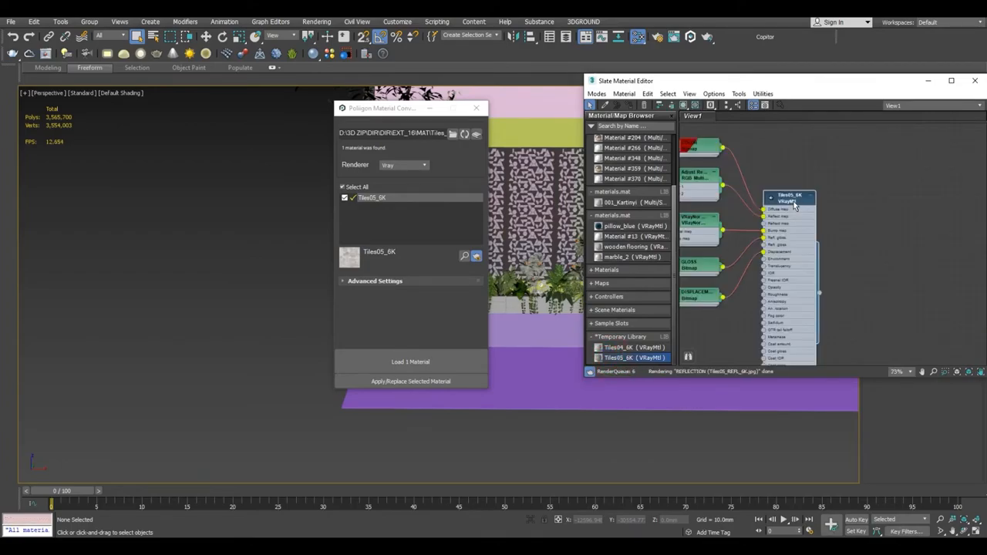
Open the Tiles05_6K material's parameters and examine the image of its diffuse colour bitmap.
drag(760, 80, 344, 86)
click(353, 202)
double_click(353, 202)
click(371, 203)
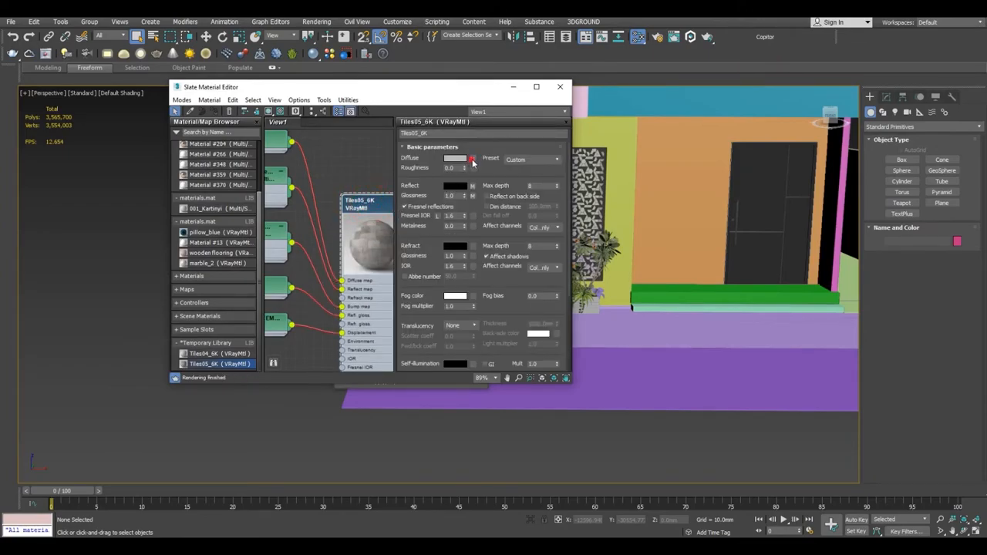
click(472, 158)
click(537, 303)
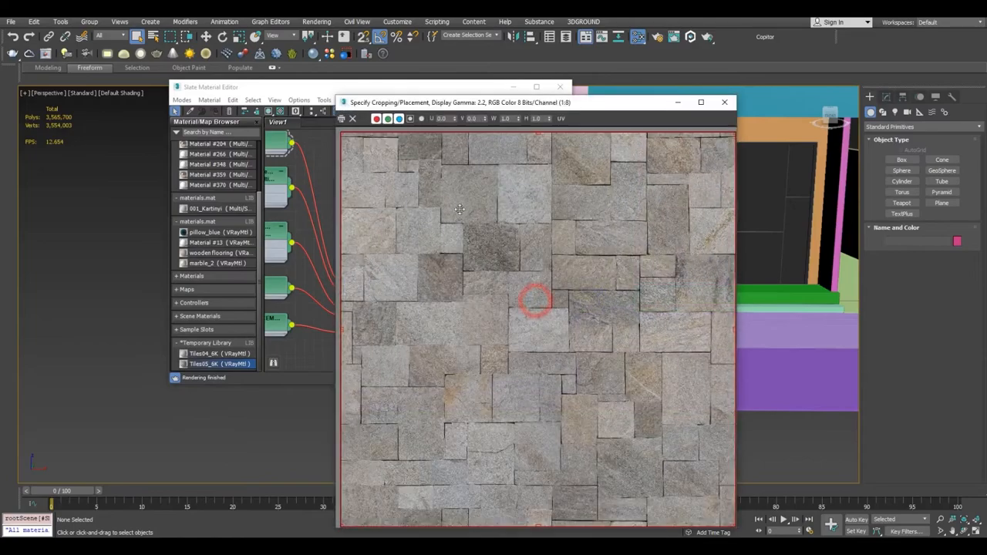
click(723, 102)
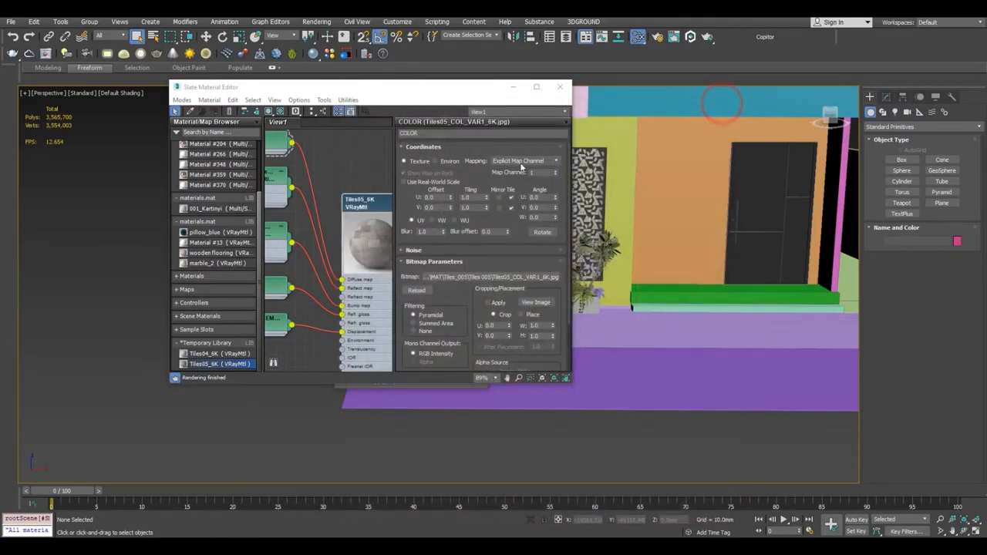
click(567, 124)
Assign the Tiles05_6K material to the paving strip in front of the house and show it shaded in the viewport.
scroll(458, 206, down, 4)
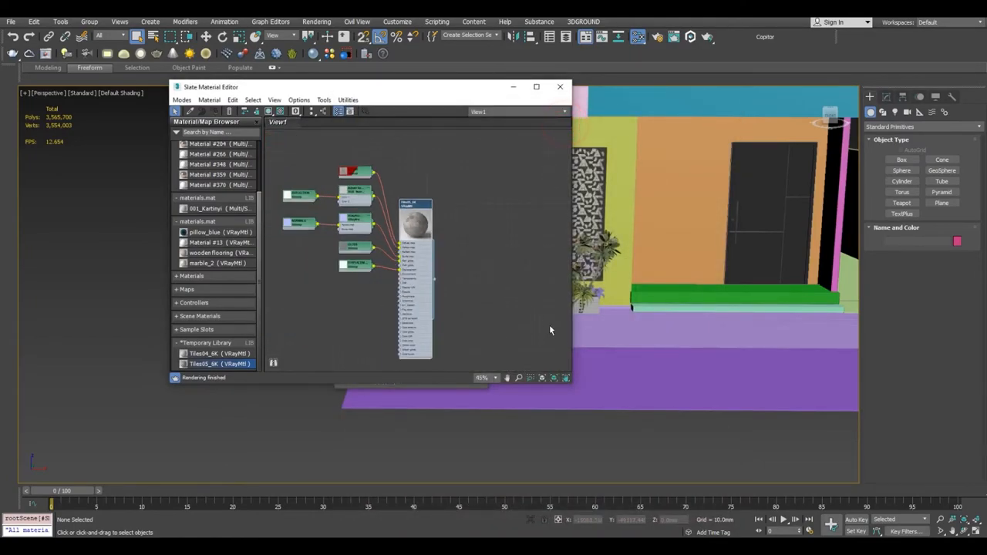
drag(433, 279, 669, 329)
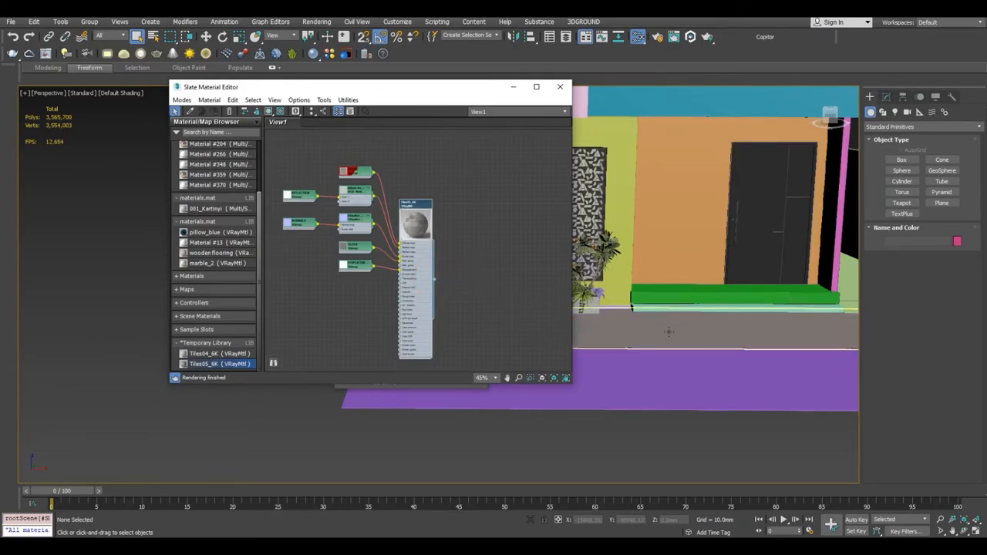
click(269, 111)
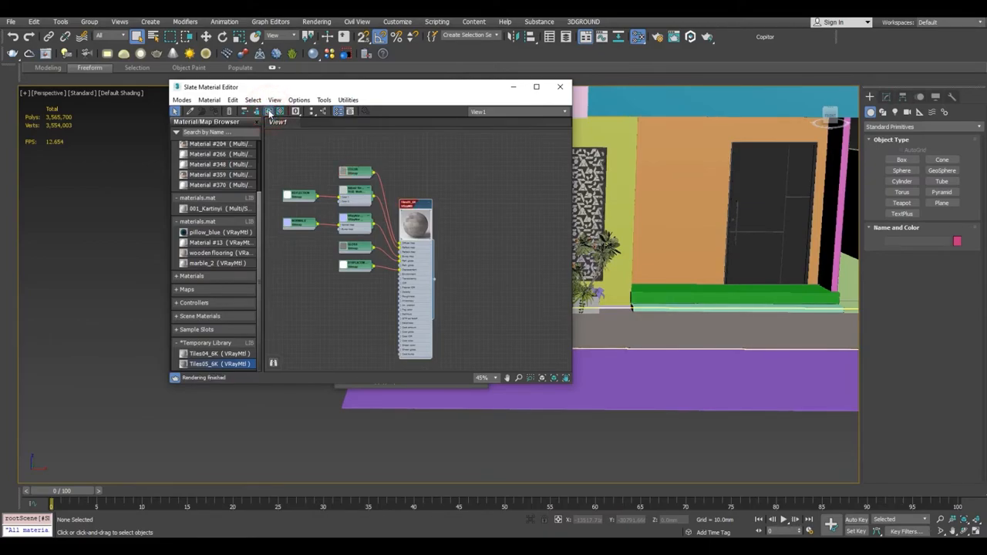
Close the material editor and converter windows, and isolate the paving strip in front of the house.
click(561, 88)
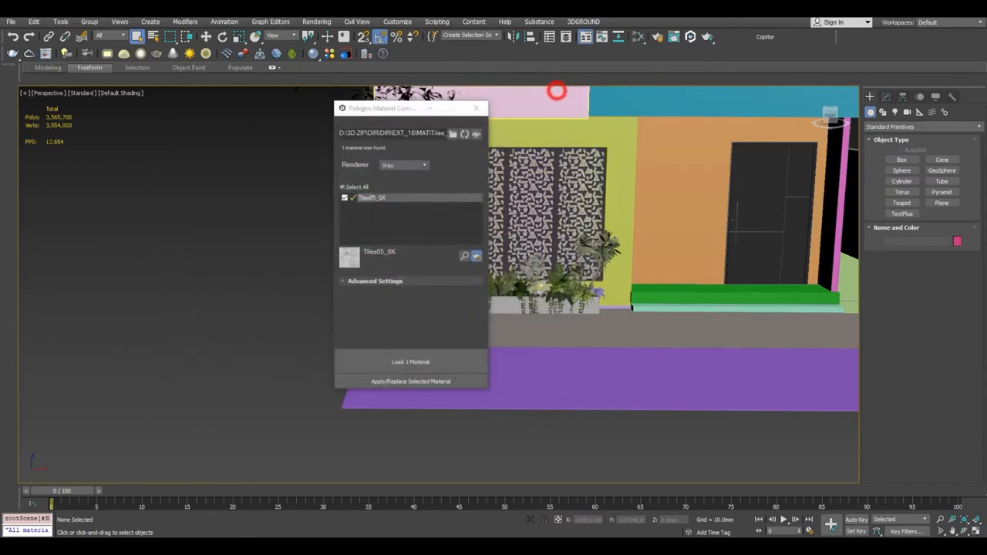
click(470, 109)
click(529, 359)
click(527, 346)
key(alt+q)
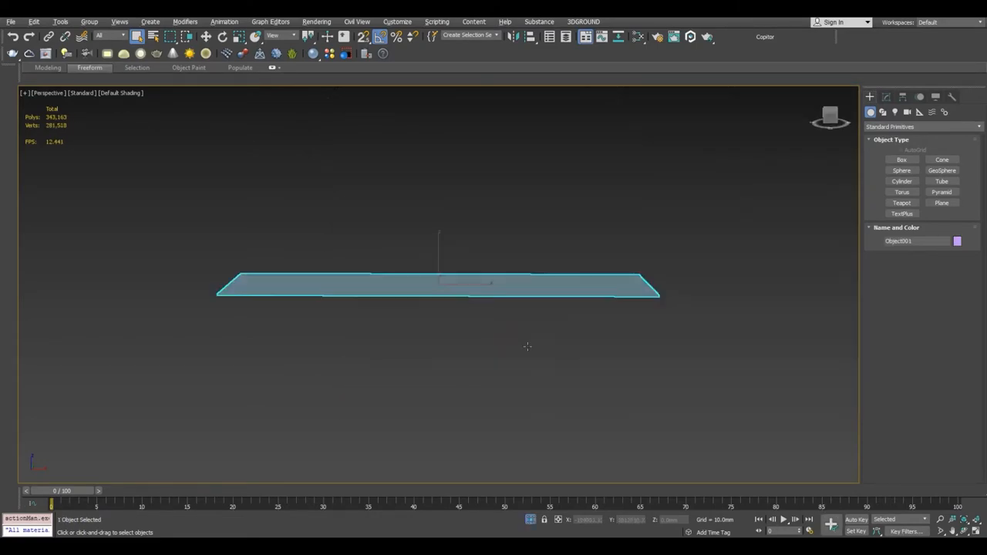
key(w)
alt+middle_drag(562, 346, 648, 363)
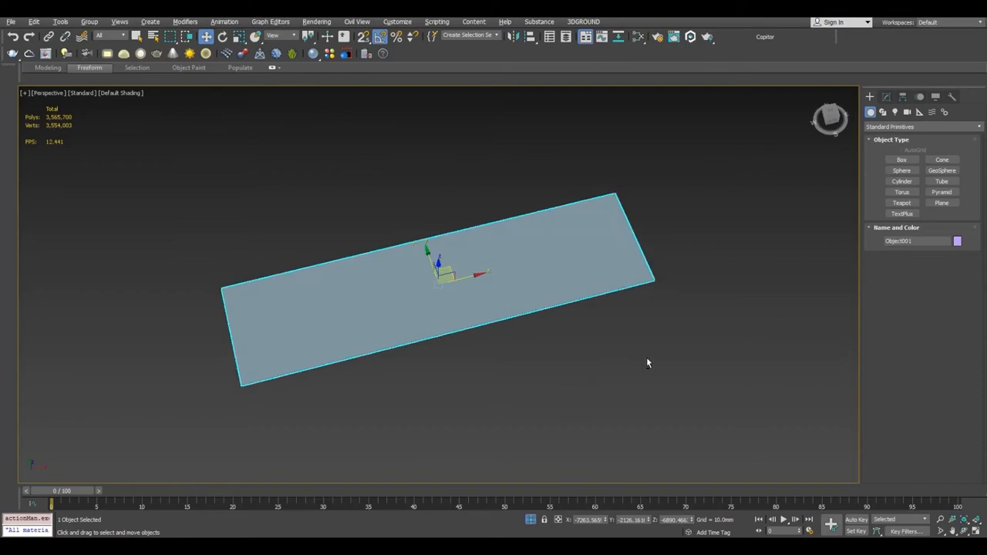
Add a UVW Map modifier to the paving strip and set its mapping to Box.
click(886, 97)
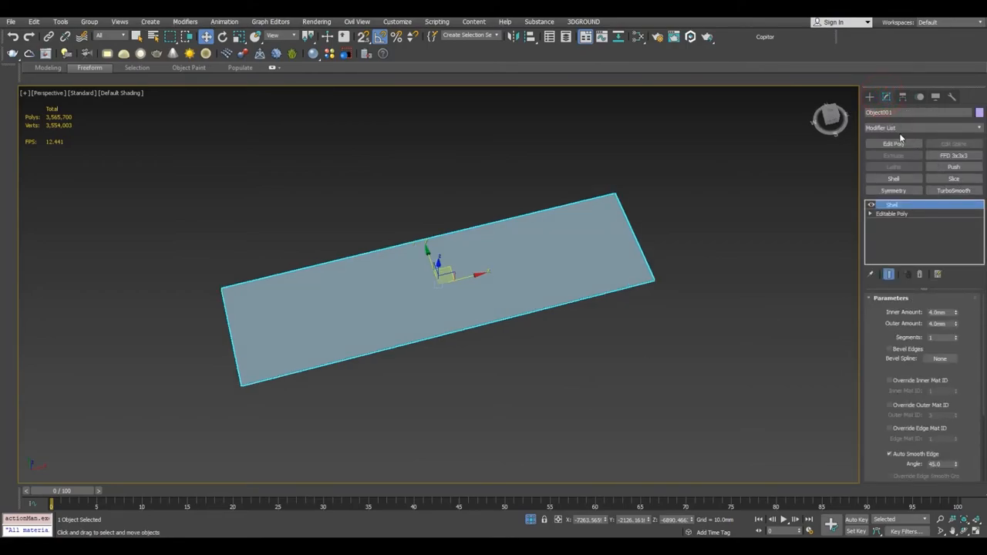
click(895, 127)
key(u)
key(u)
key(u)
key(u)
key(u)
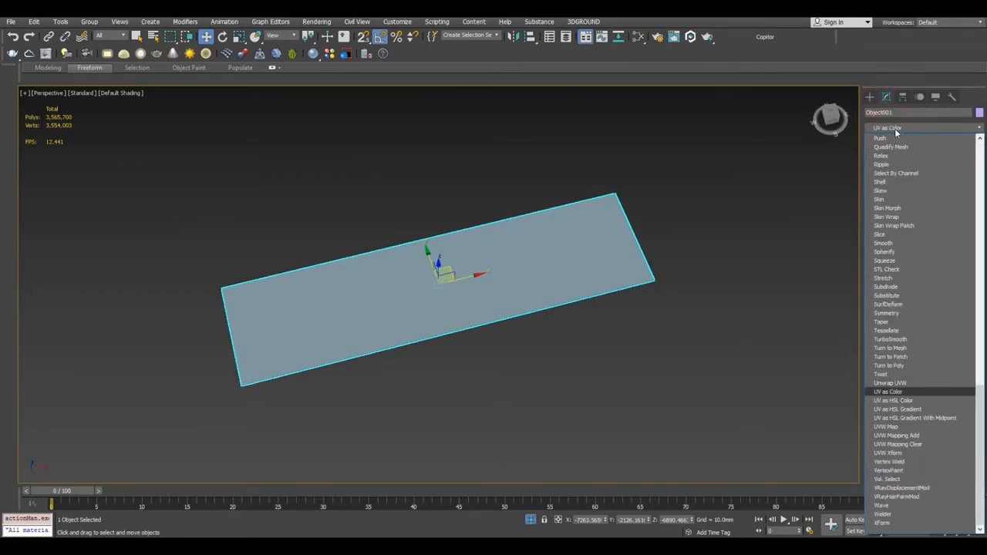
key(u)
key(Return)
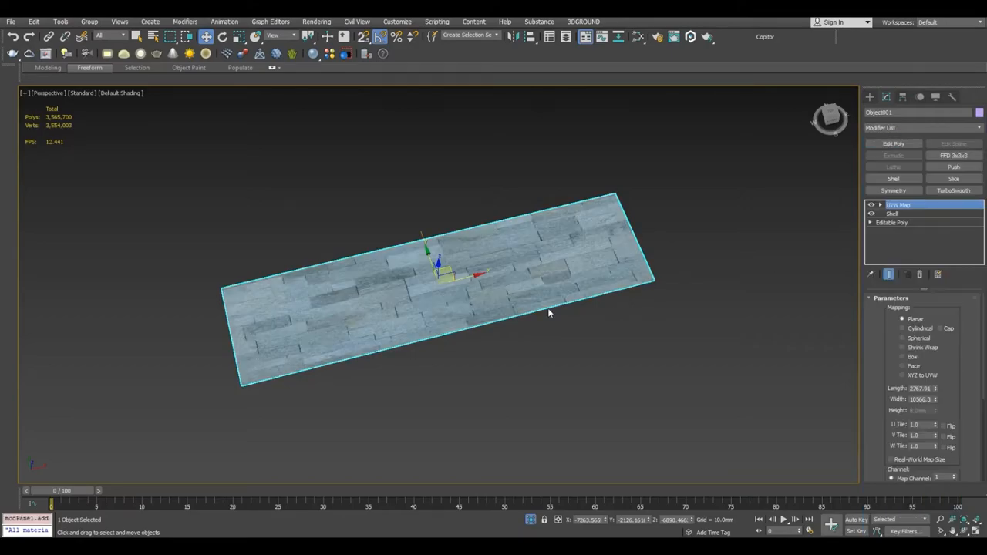
click(908, 348)
click(905, 356)
Scale the paving strip's box mapping gizmo down uniformly so the stone tiles become smaller.
alt+middle_drag(483, 309, 262, 69)
click(239, 37)
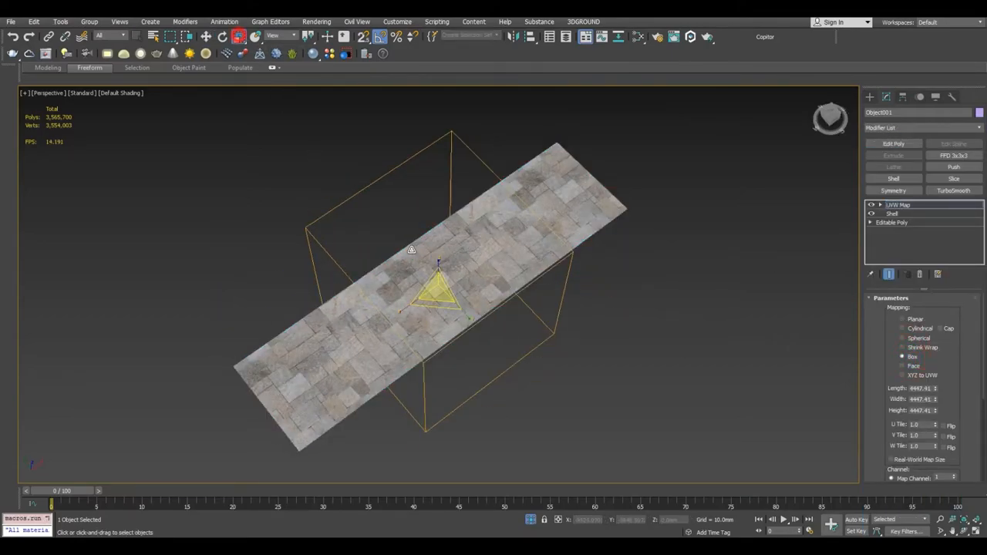
scroll(425, 275, up, 3)
alt+middle_drag(425, 275, 466, 360)
drag(477, 328, 506, 378)
alt+middle_drag(506, 377, 519, 413)
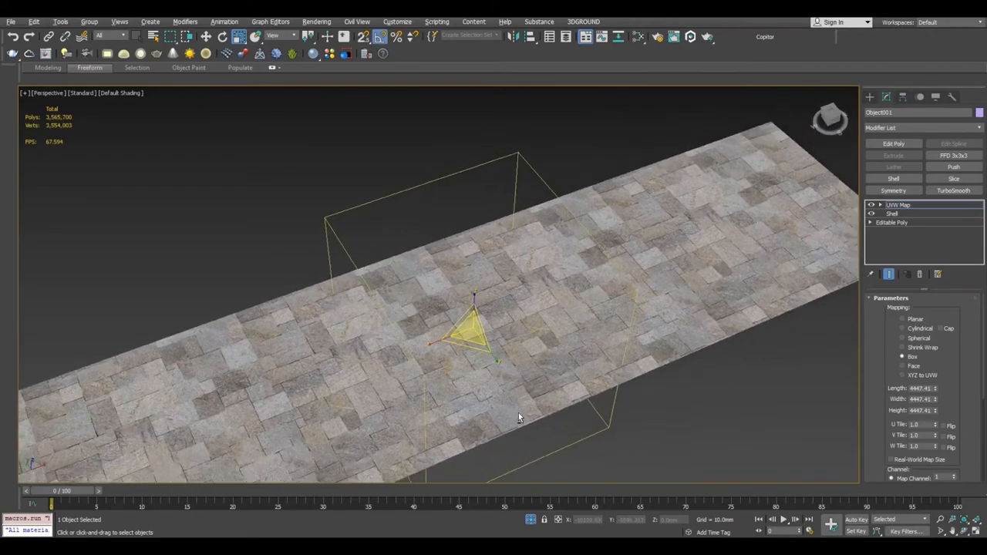
End the isolation, then reselect the paving strip and inspect its tiles up close beside the entrance step.
click(669, 422)
click(530, 520)
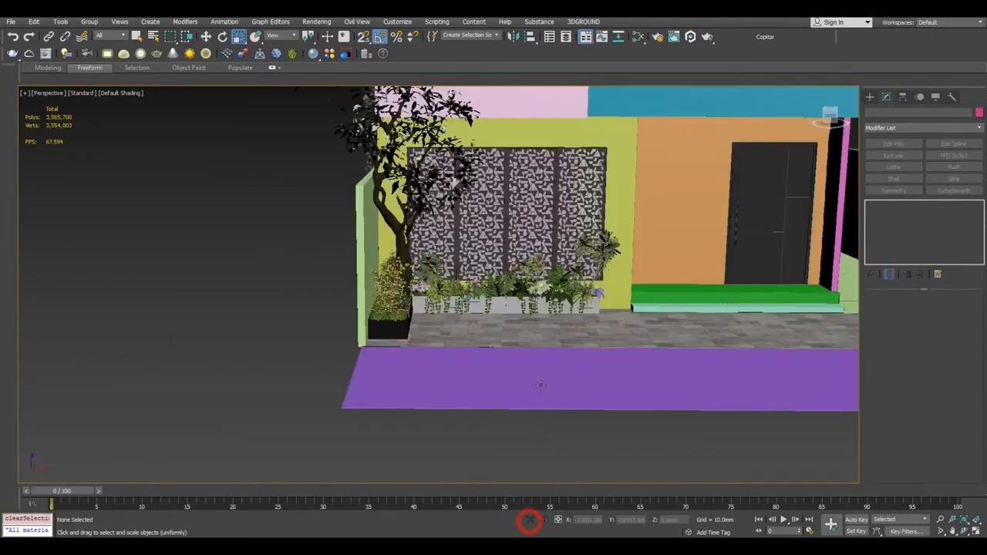
click(579, 332)
key(z)
middle_drag(608, 365, 637, 401)
scroll(421, 306, up, 5)
scroll(421, 306, up, 4)
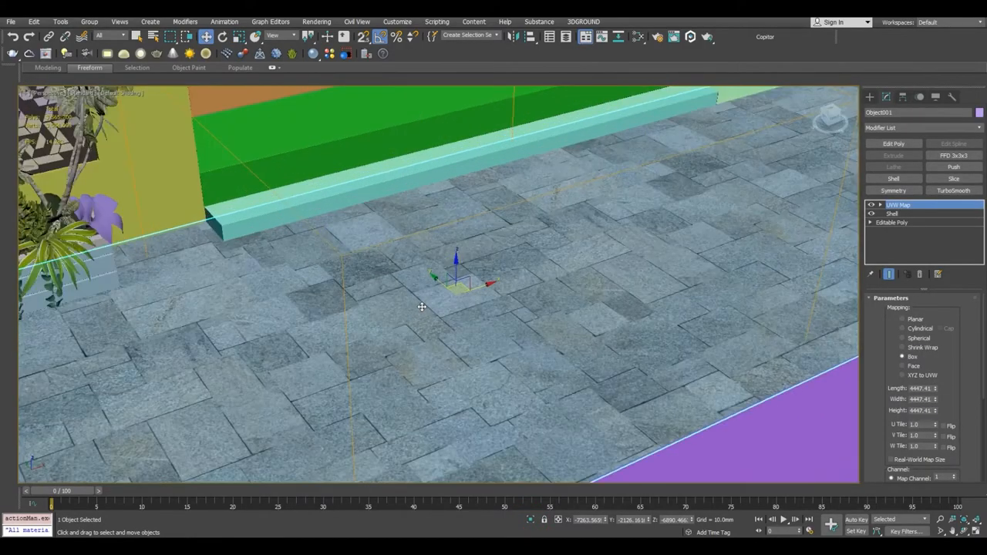
Disconnect the displacement bitmap from the Tiles05_6K material in the Slate node view.
key(m)
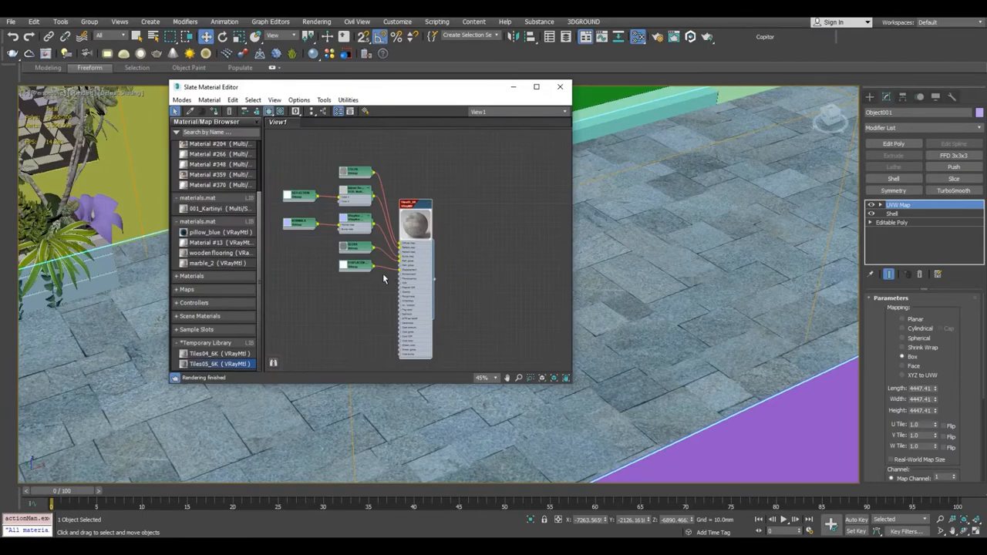
scroll(384, 279, up, 8)
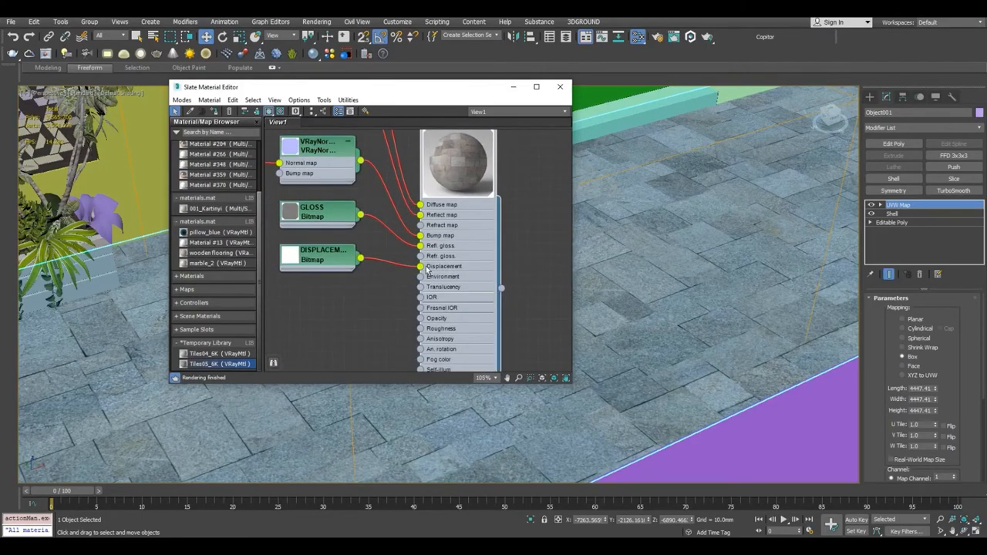
drag(421, 267, 365, 306)
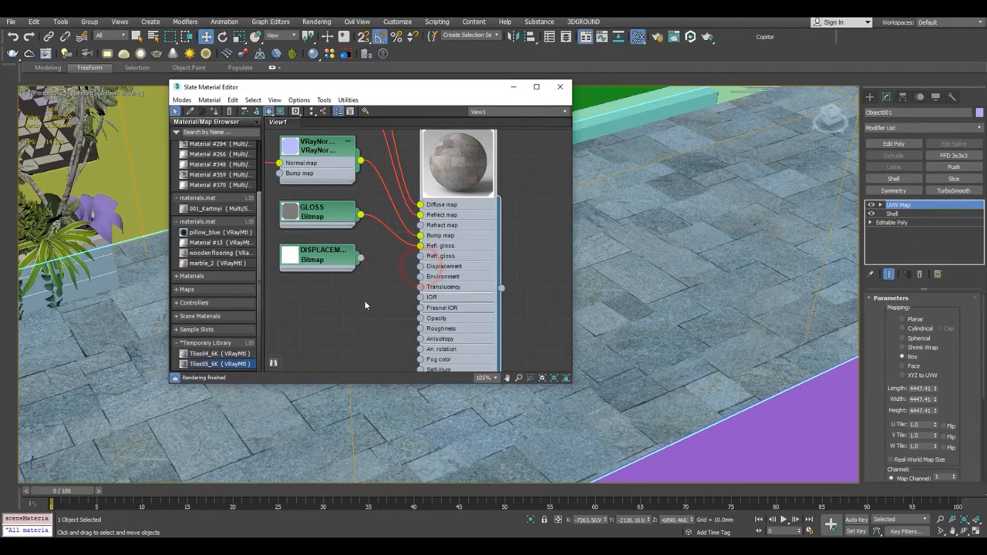
Open the displacement bitmap's parameters and examine its image.
double_click(292, 259)
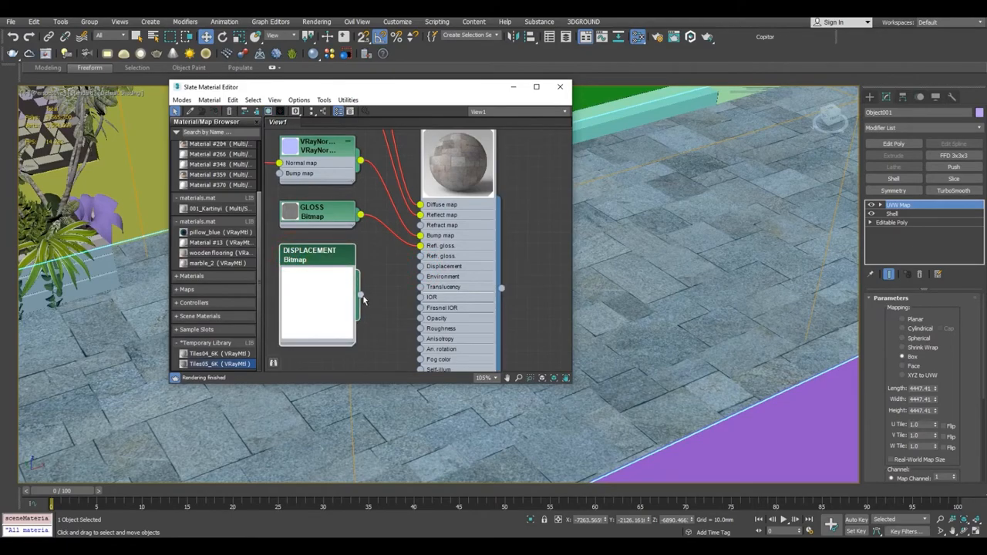
double_click(318, 251)
click(531, 302)
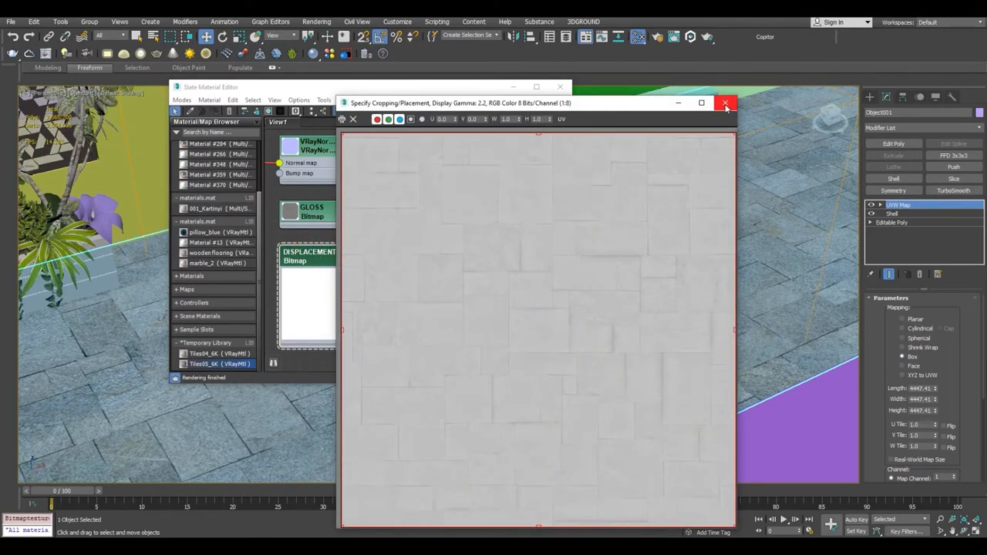
click(725, 102)
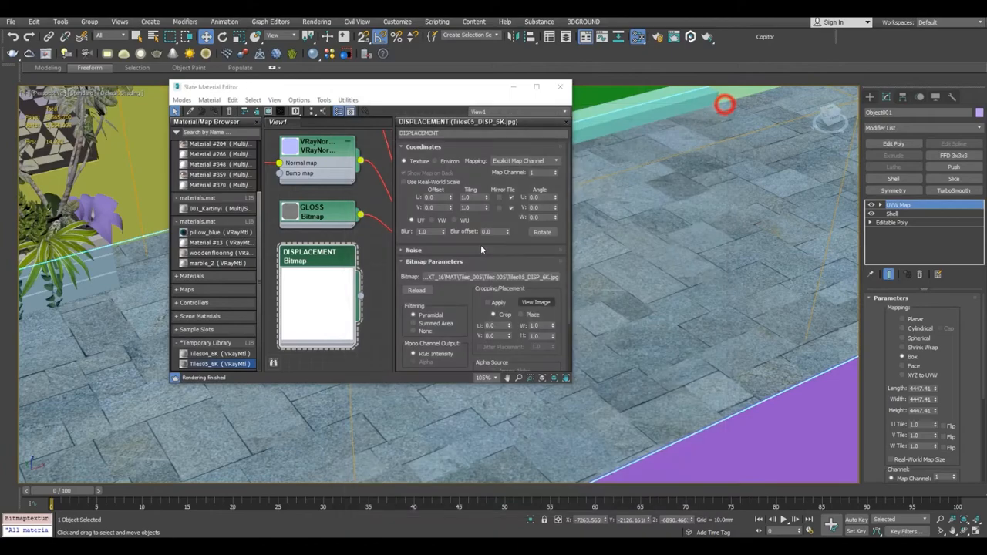
click(567, 122)
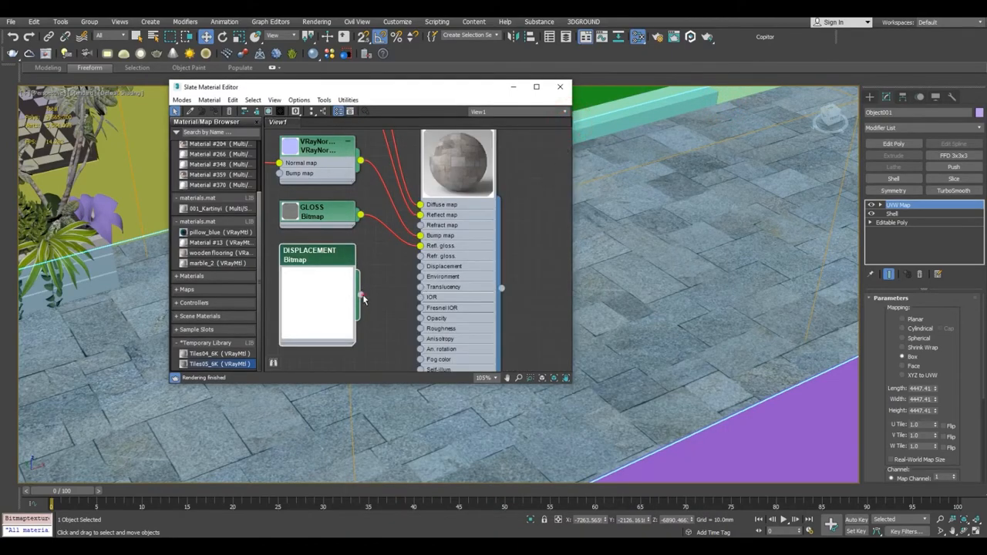
Reconnect the displacement bitmap to the Tiles05_6K material's Displacement slot and set the material's translucency to None.
drag(416, 274, 421, 266)
scroll(462, 276, down, 5)
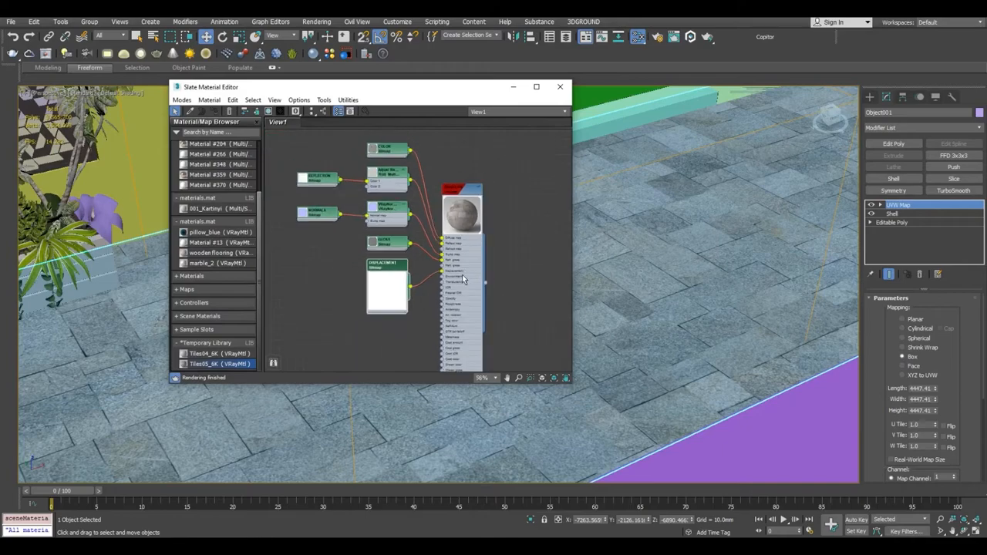
double_click(461, 276)
scroll(460, 272, down, 4)
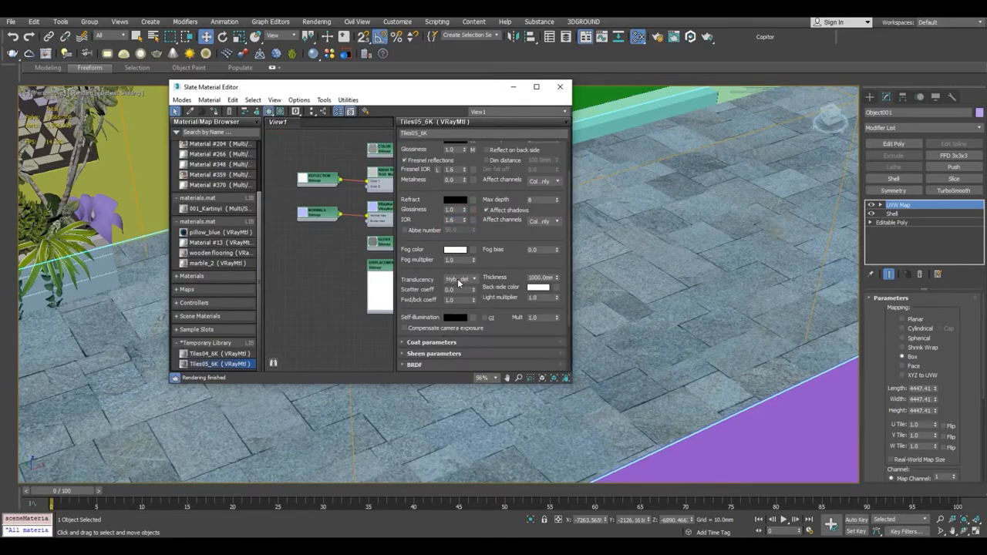
click(460, 279)
click(457, 286)
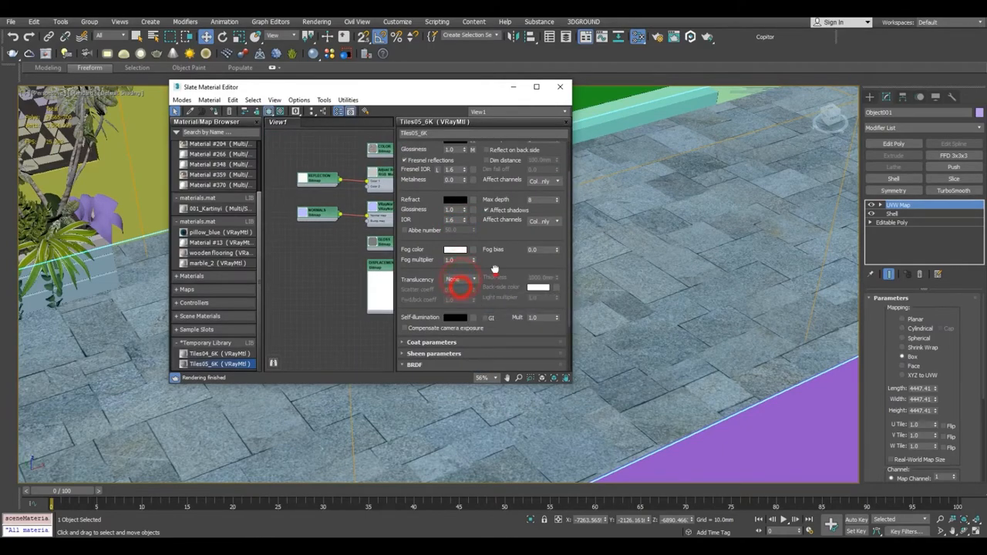
Expand the Tiles05_6K material's maps and check the displacement amount.
scroll(469, 339, down, 3)
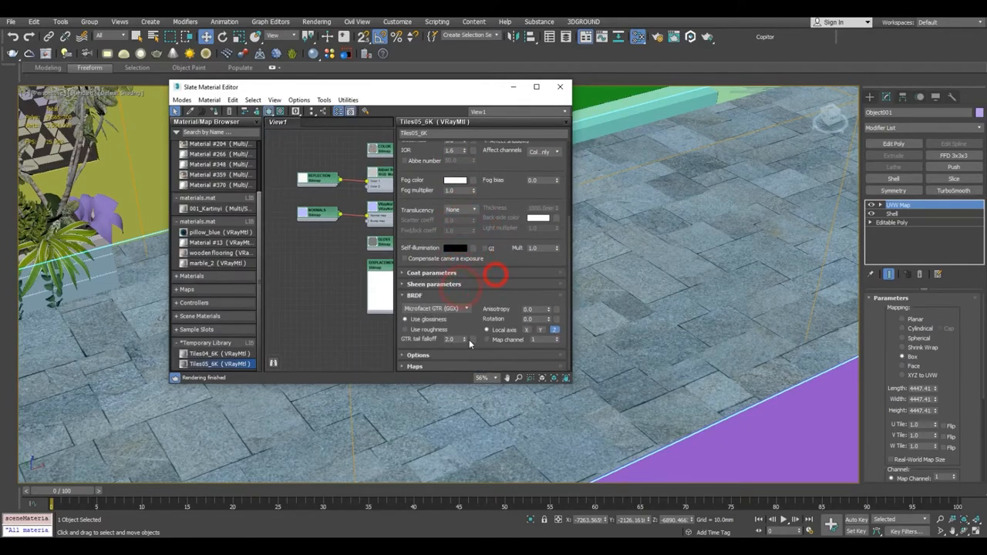
click(419, 368)
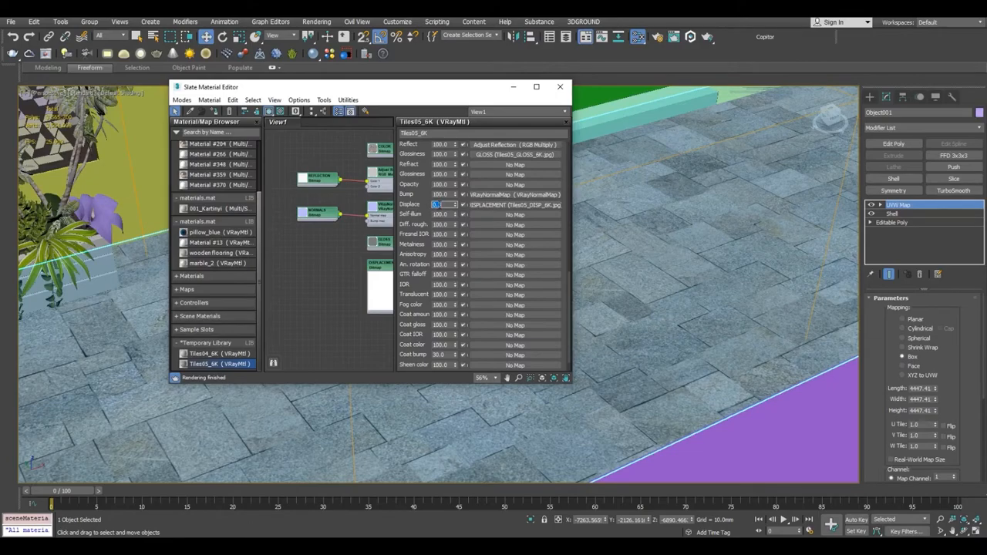
scroll(328, 238, down, 10)
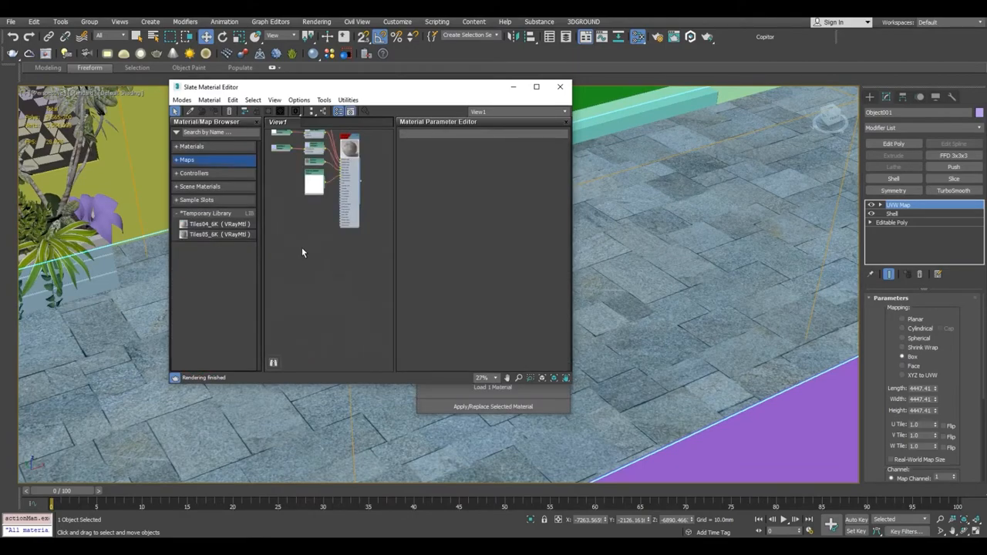
Open the Poliigon Material Converter, and look through the texture images of the pavement_01_4k_jpg folder in File Explorer.
click(691, 37)
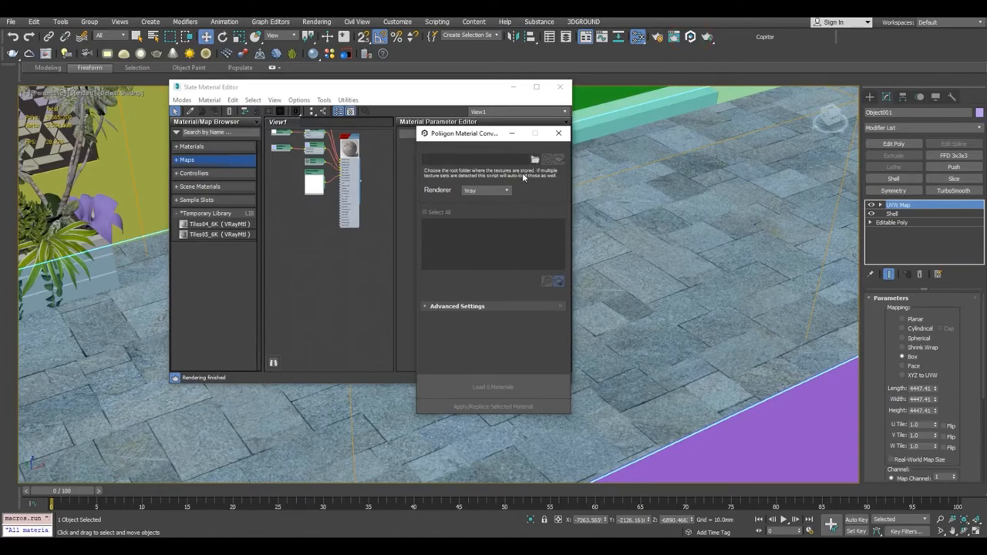
click(221, 501)
click(166, 83)
double_click(166, 83)
key(Right)
key(Right)
key(Right)
key(Right)
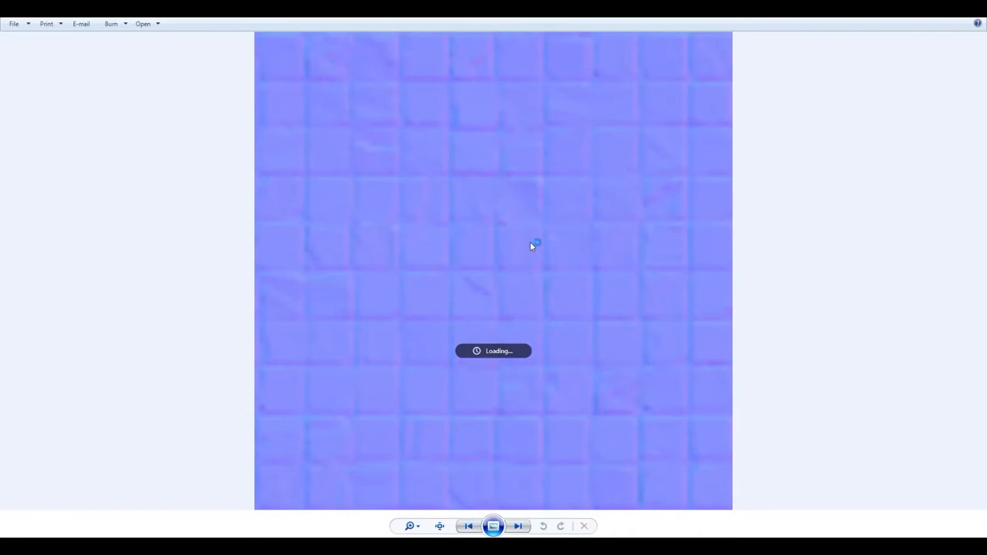
key(Right)
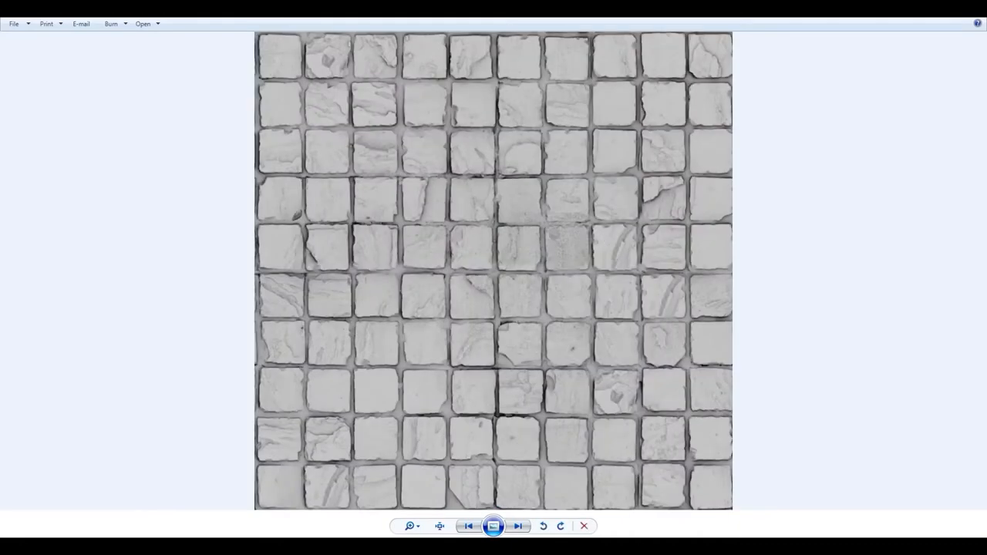
key(Escape)
Copy the path of the pavement_01_4k_jpg folder in File Explorer.
click(457, 210)
click(394, 40)
right_click(394, 39)
click(423, 75)
click(397, 363)
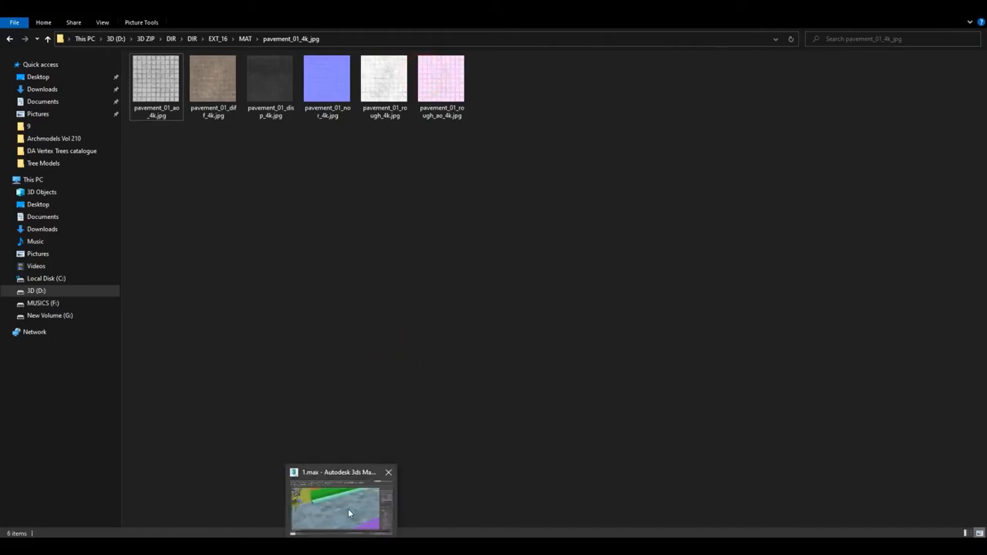
Switch back to 3ds Max and set the converter's texture folder to the copied pavement_01_4k_jpg path.
click(349, 511)
click(535, 158)
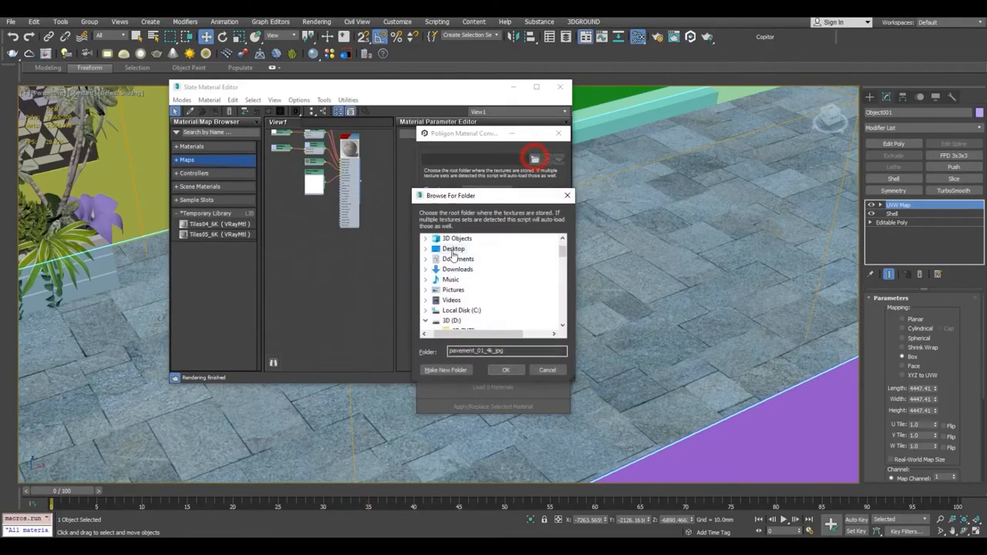
double_click(515, 350)
key(ctrl+v)
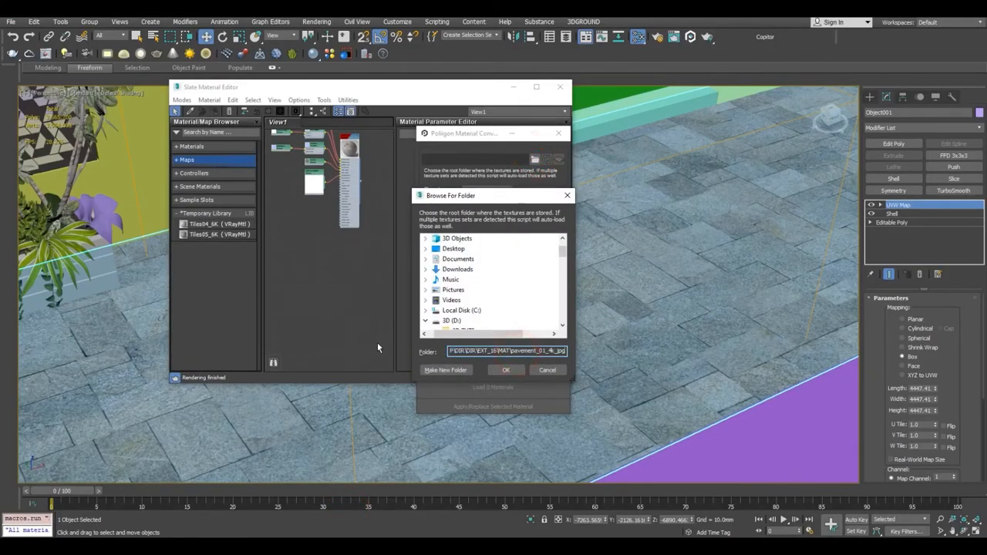
key(Return)
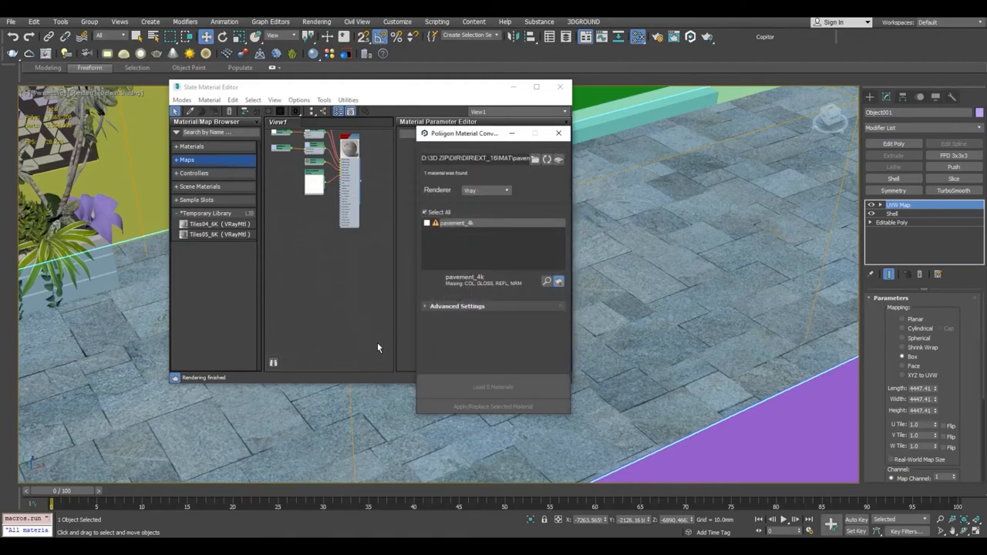
Load the pavement_4k material through the converter with Vray as the renderer.
click(482, 191)
click(471, 240)
click(426, 224)
click(480, 387)
click(520, 308)
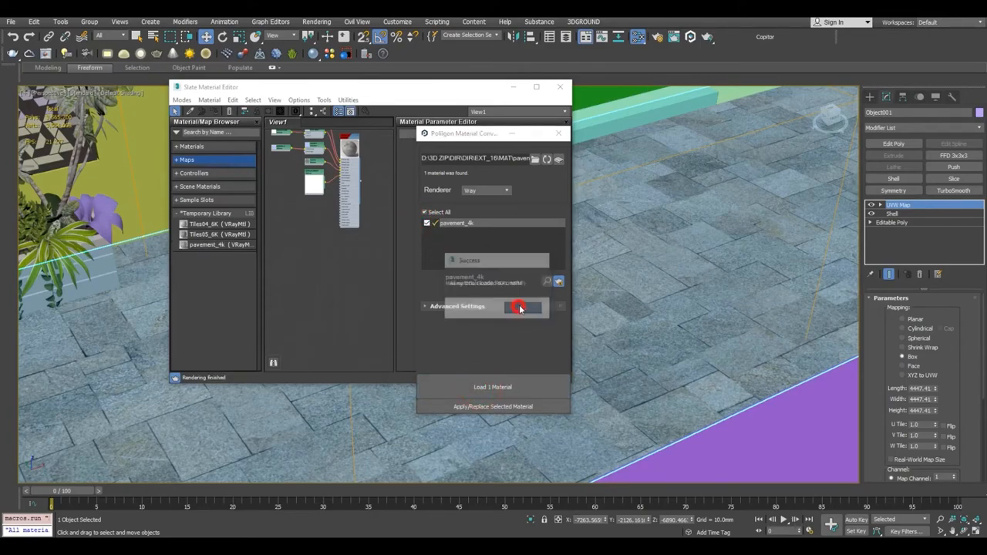
Close the converter and place the pavement_4k material from the Temporary Library below the Tiles05_6K nodes.
click(559, 133)
click(201, 244)
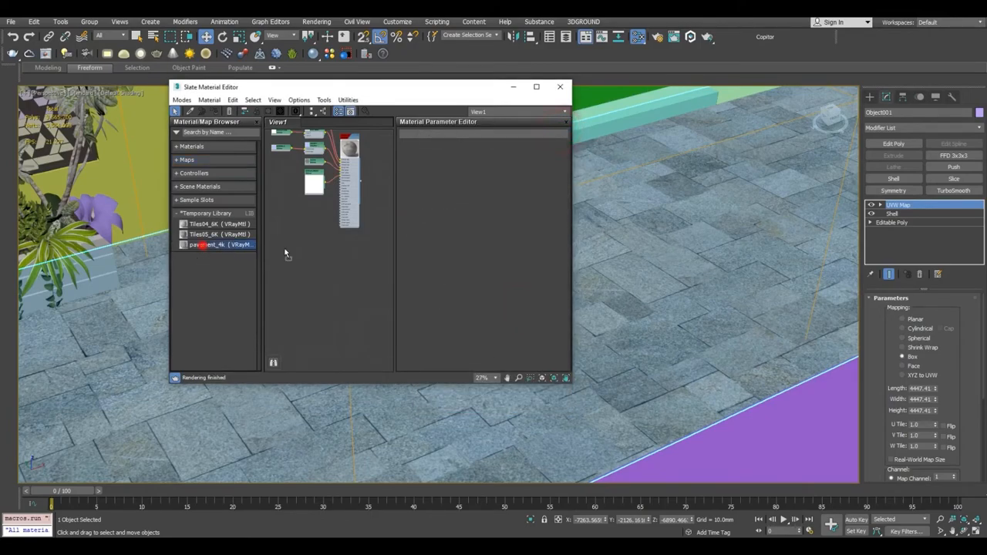
drag(284, 253, 337, 277)
Assign the pavement_4k material from the node view to the purple slab in front of the tiled paving.
scroll(720, 297, down, 4)
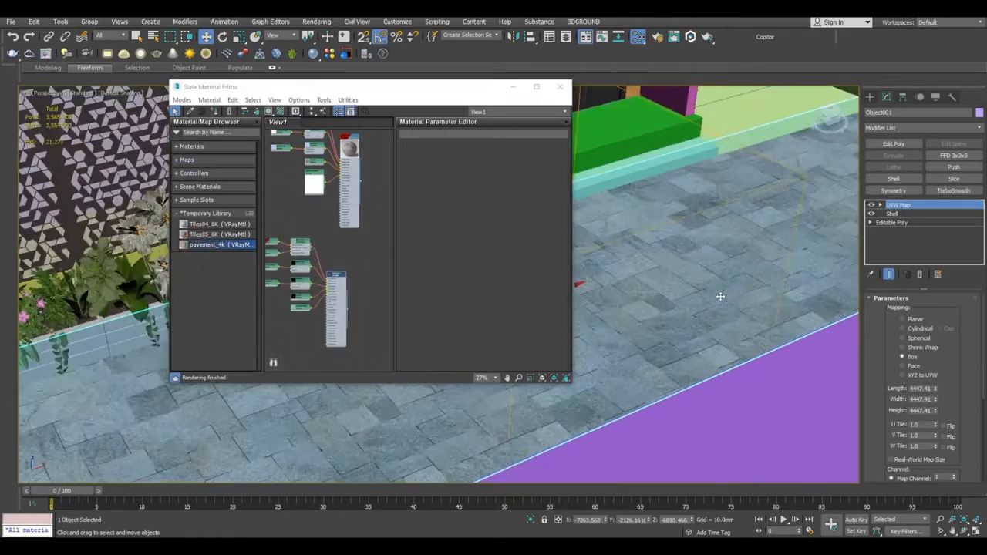
scroll(721, 297, down, 5)
scroll(735, 355, up, 4)
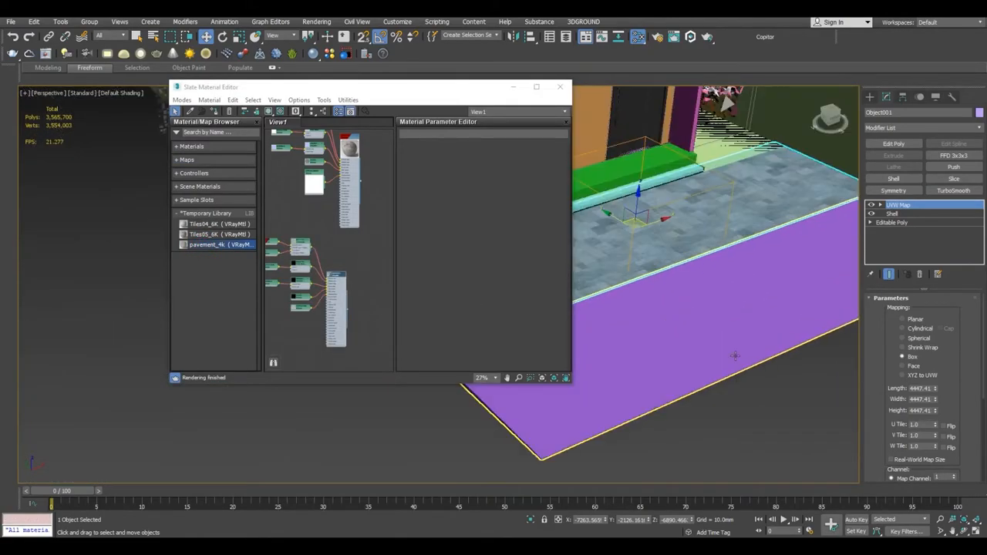
click(329, 279)
scroll(331, 290, up, 8)
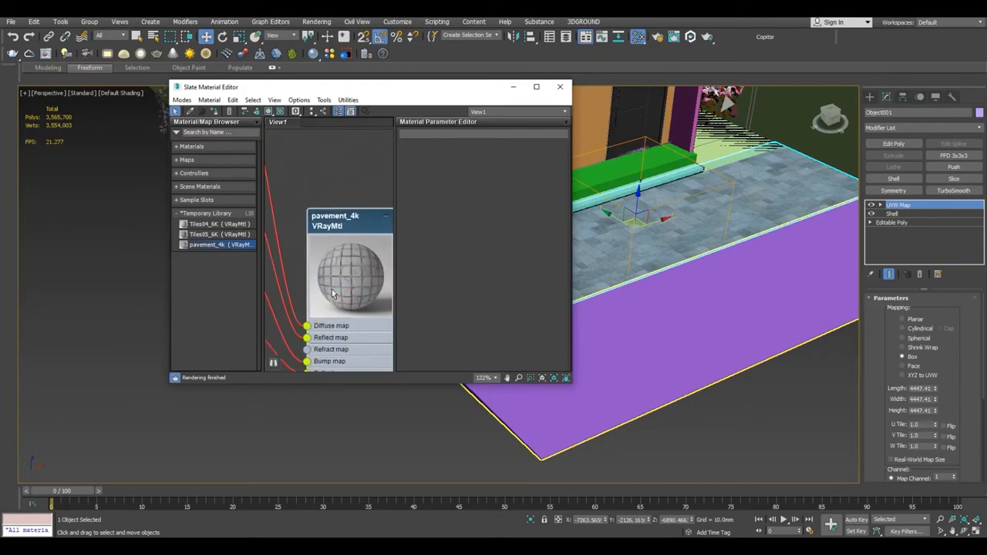
scroll(333, 294, up, 2)
scroll(362, 210, down, 7)
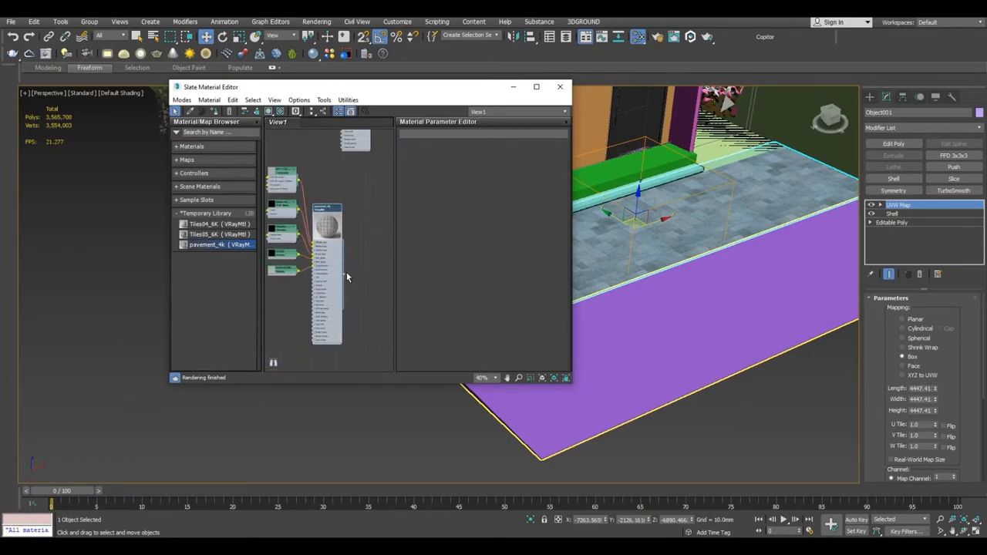
drag(347, 277, 694, 326)
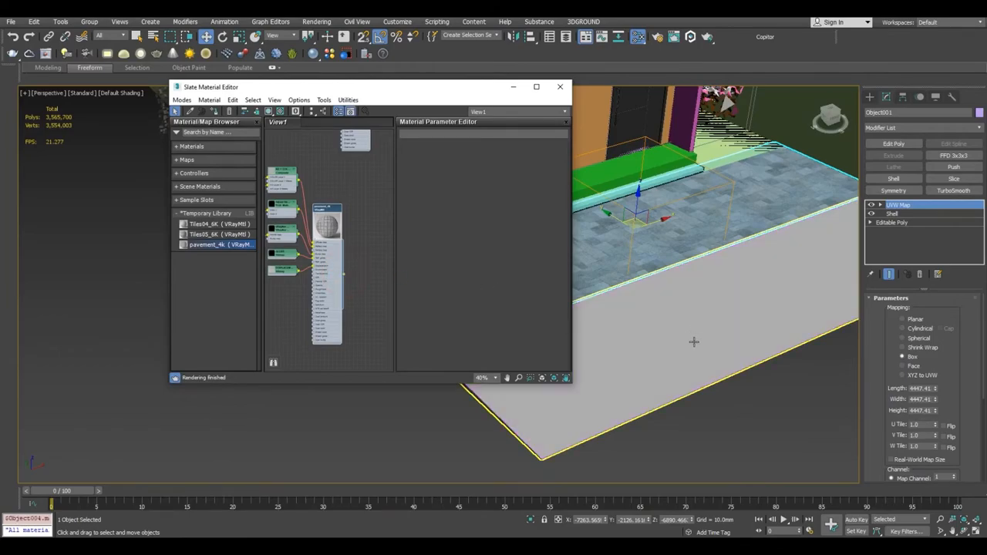
Select the front slab and turn on the viewport display of the pavement_4k material.
click(747, 285)
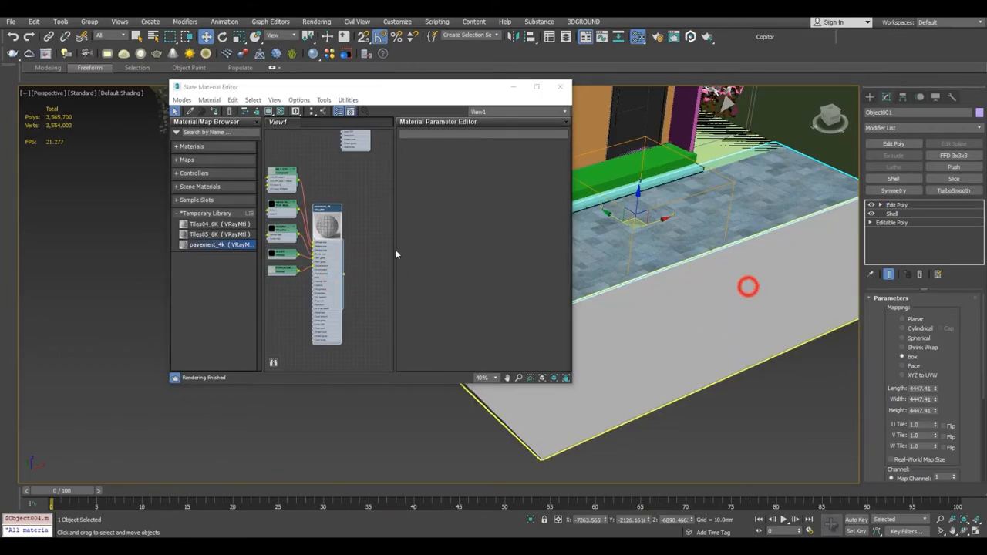
click(320, 227)
double_click(317, 212)
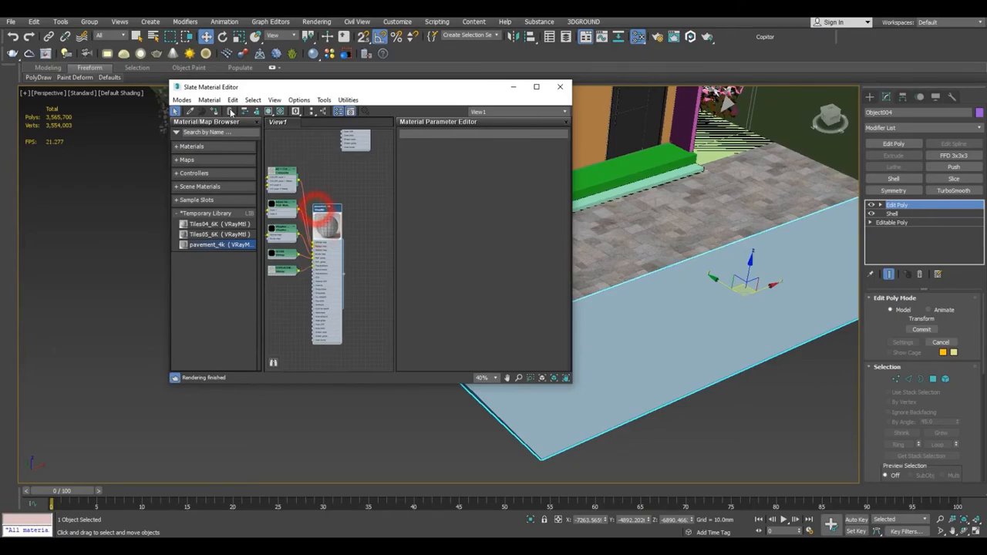
click(268, 114)
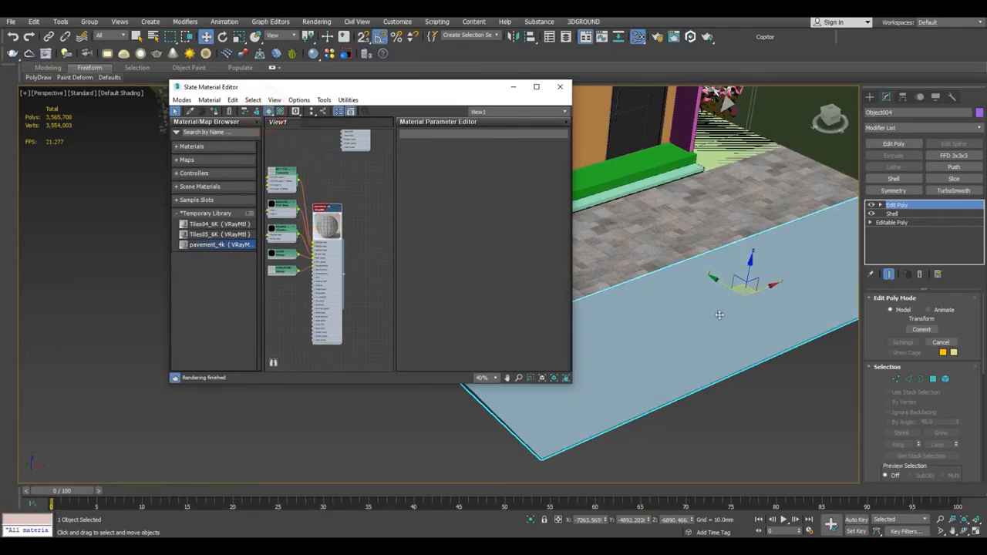
Add a UVW Map modifier with Box mapping to the front slab and close the Slate Material Editor.
click(896, 129)
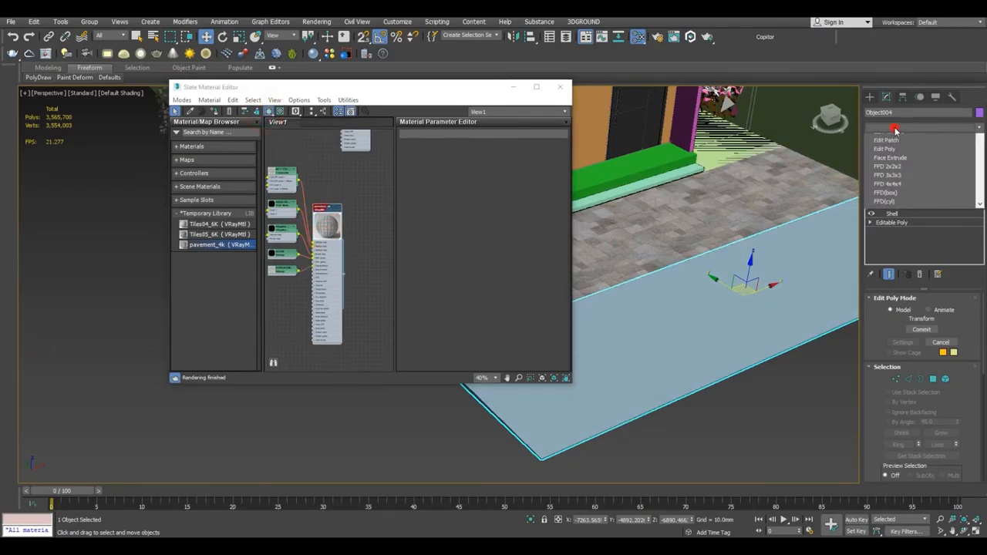
key(u)
key(u)
key(u)
key(u)
key(u)
key(u)
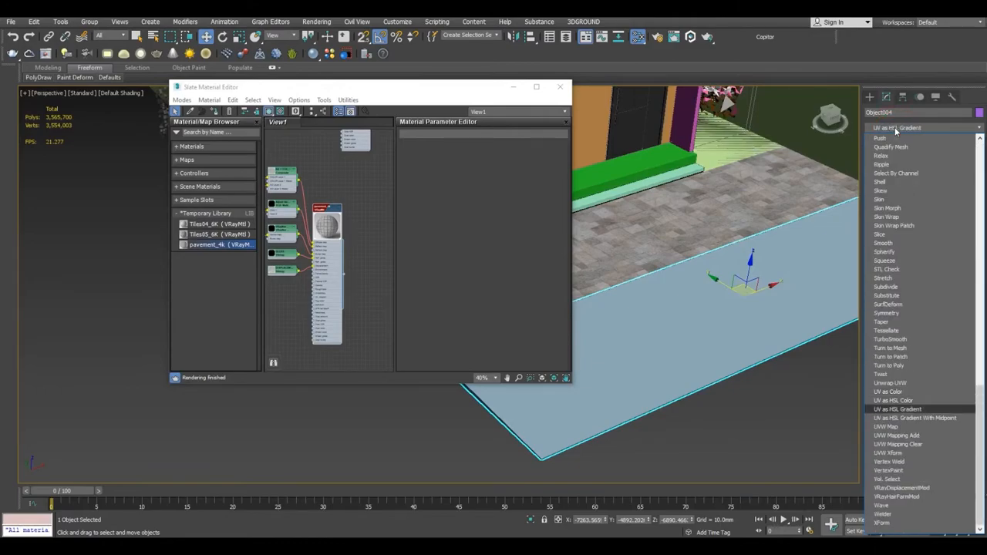
key(Return)
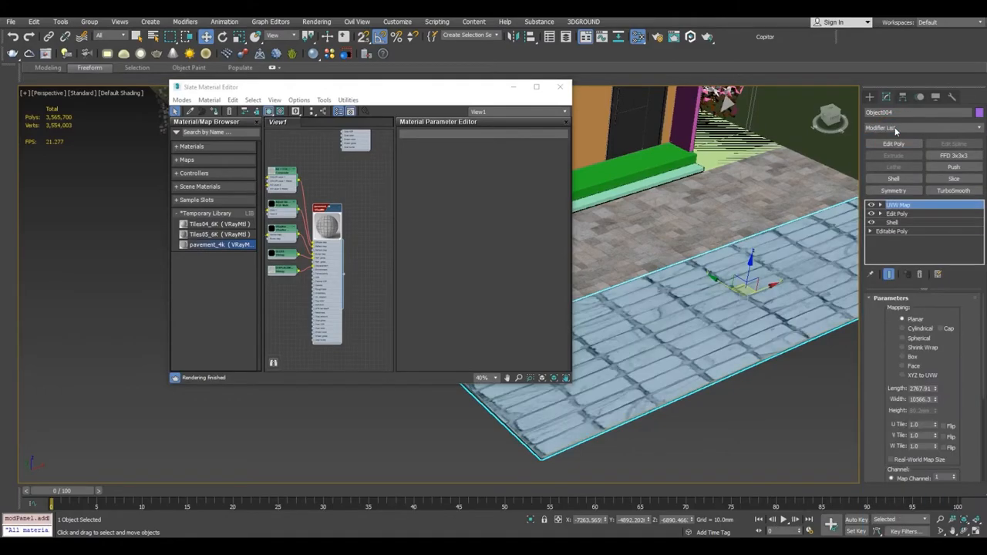
click(916, 356)
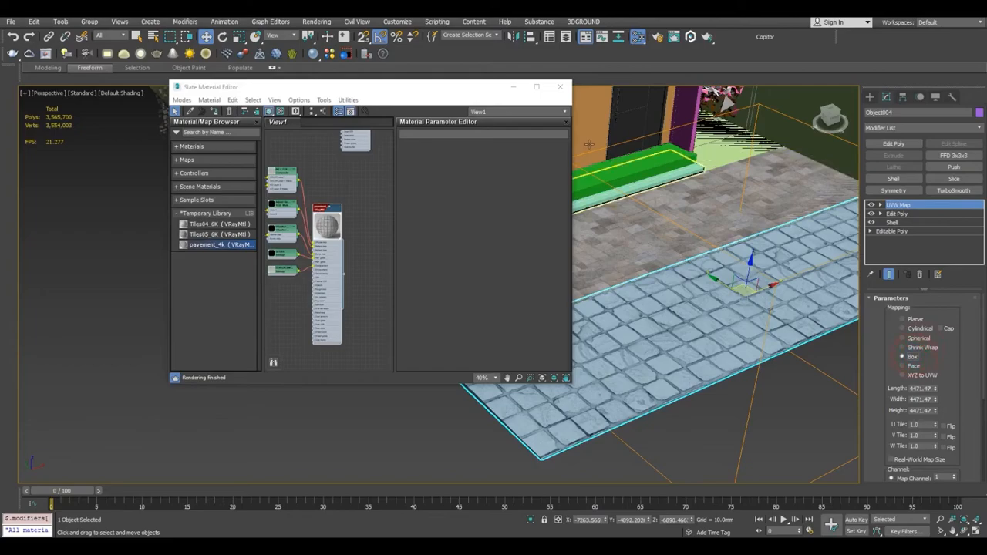
click(567, 88)
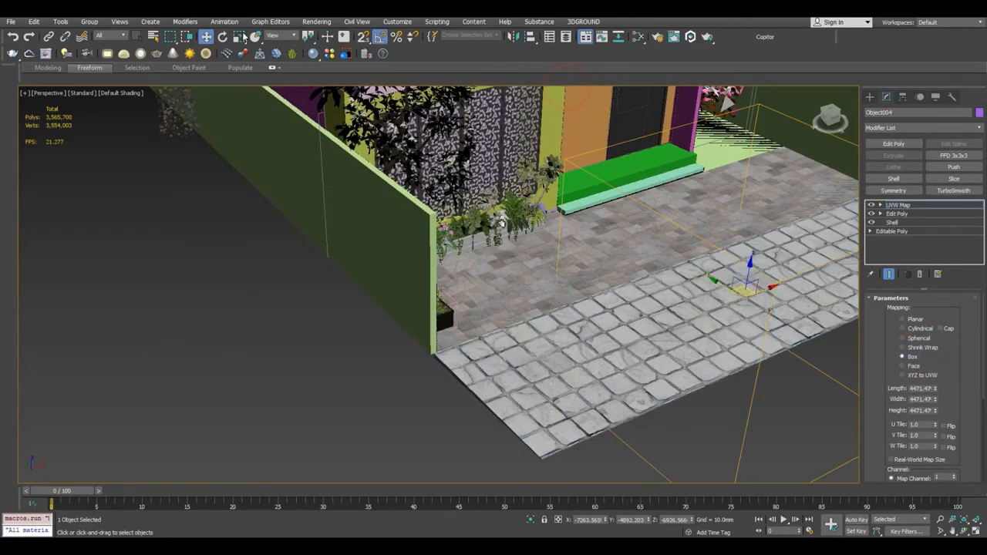
Uniformly scale down the front slab's UVW Map gizmo to make the pavement stones smaller, and leave the scaling tool.
click(241, 36)
middle_drag(602, 228, 458, 165)
scroll(601, 246, up, 3)
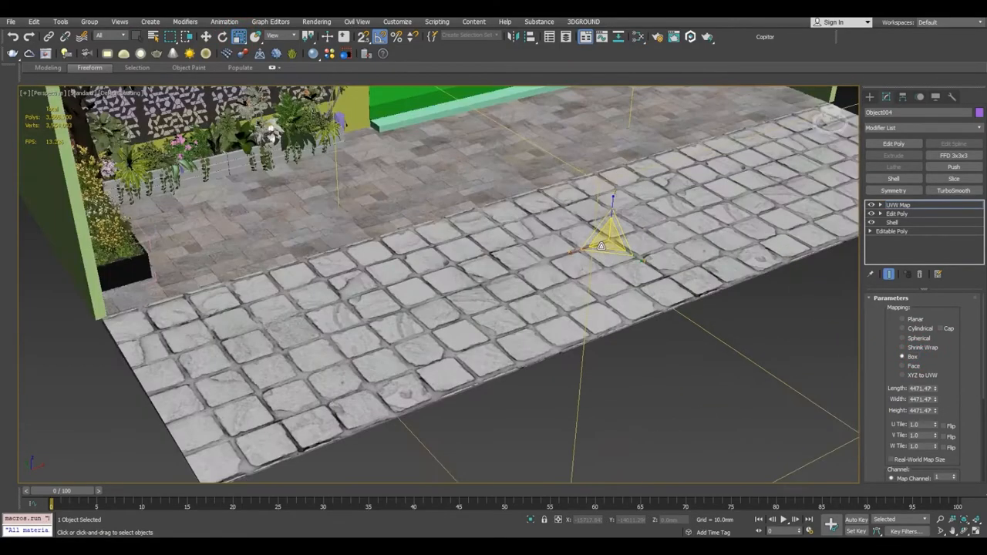
drag(608, 242, 626, 301)
scroll(627, 297, down, 2)
scroll(627, 296, down, 2)
key(w)
alt+middle_drag(626, 296, 648, 370)
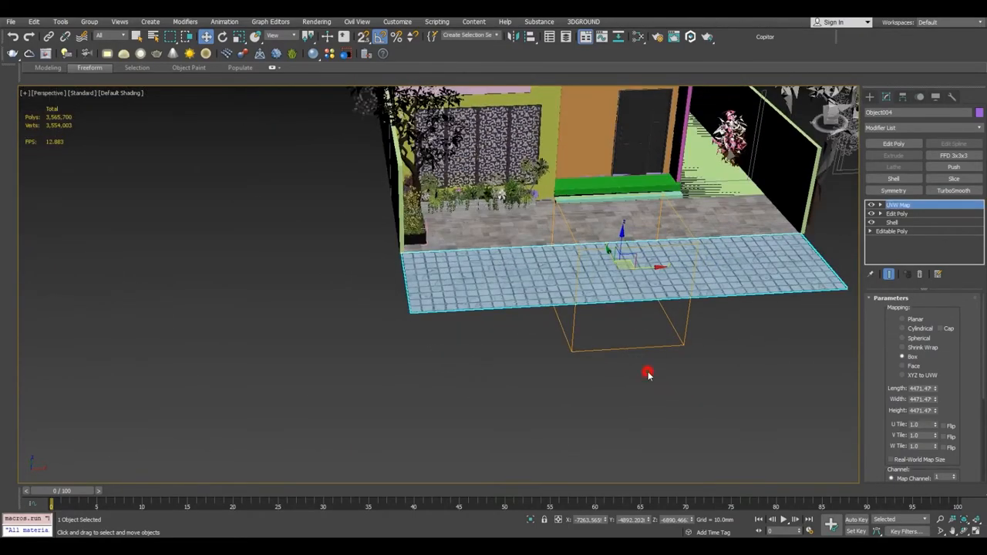
click(648, 372)
scroll(625, 277, up, 4)
alt+middle_drag(618, 266, 551, 311)
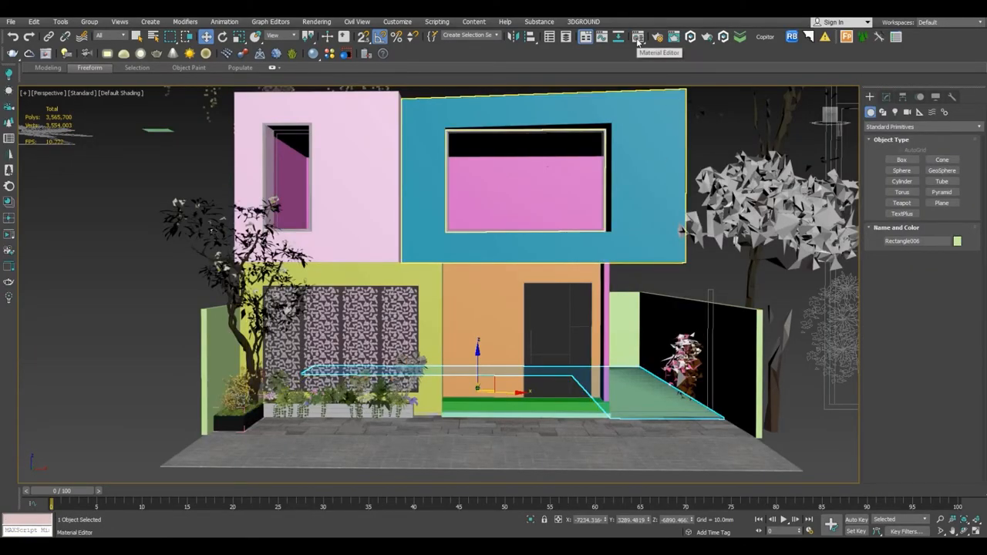
Enlarge the preview of the light green wall_bump material in the compact Material Editor and set its diffuse colour to grey 130.
drag(638, 36, 639, 51)
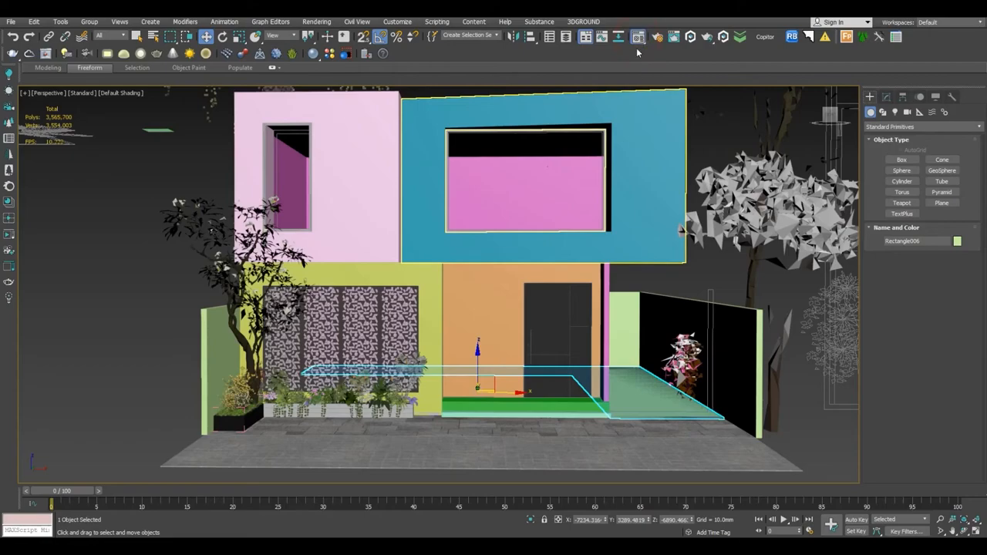
click(768, 94)
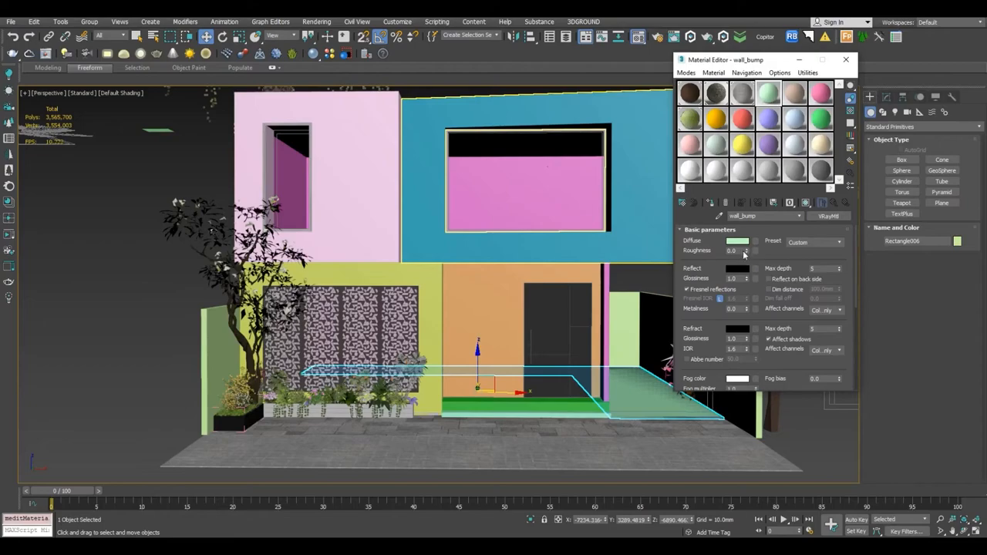
double_click(766, 100)
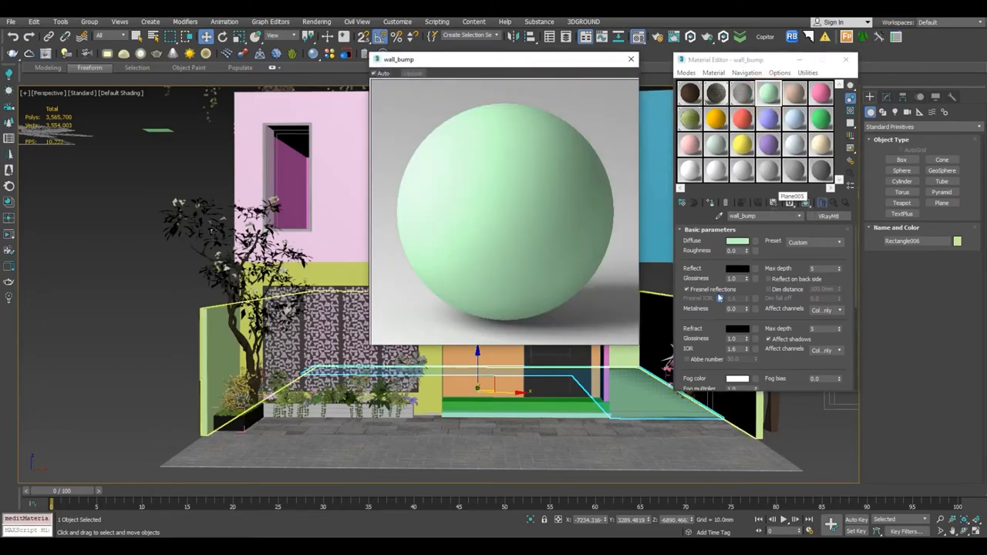
click(737, 241)
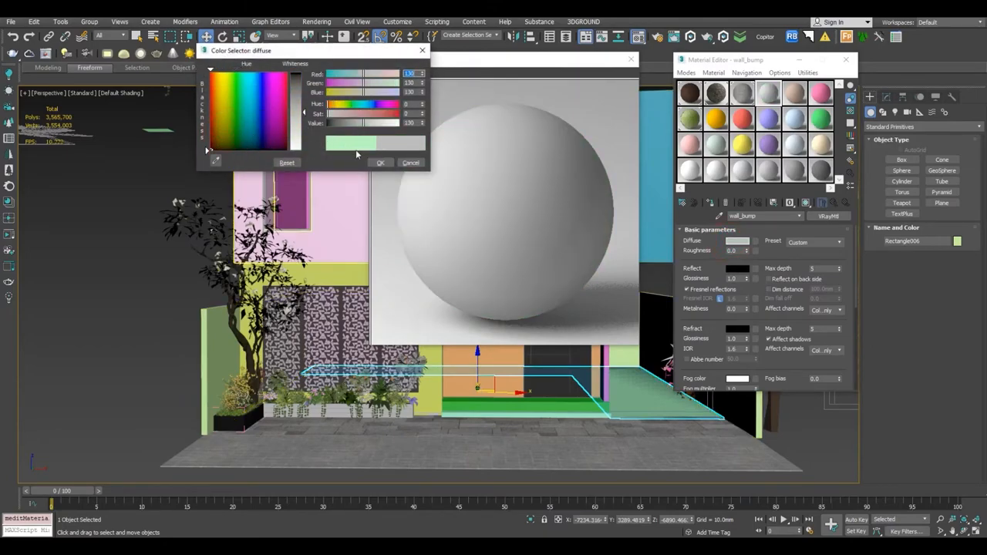
click(379, 162)
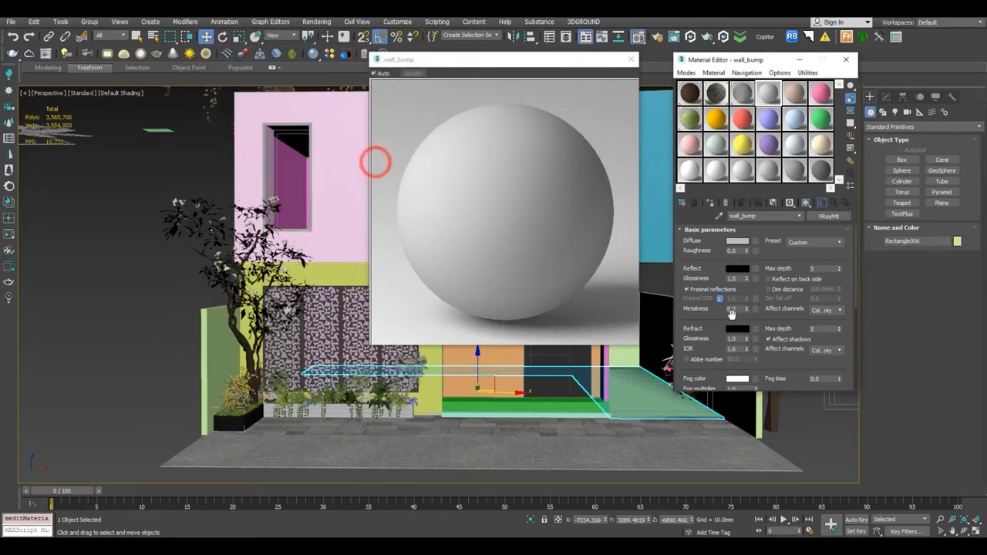
Add a Bitmap to wall_bump's diffuse slot and point the image selection to the Stucco06 3K folder using its path copied from File Explorer.
click(757, 243)
double_click(419, 308)
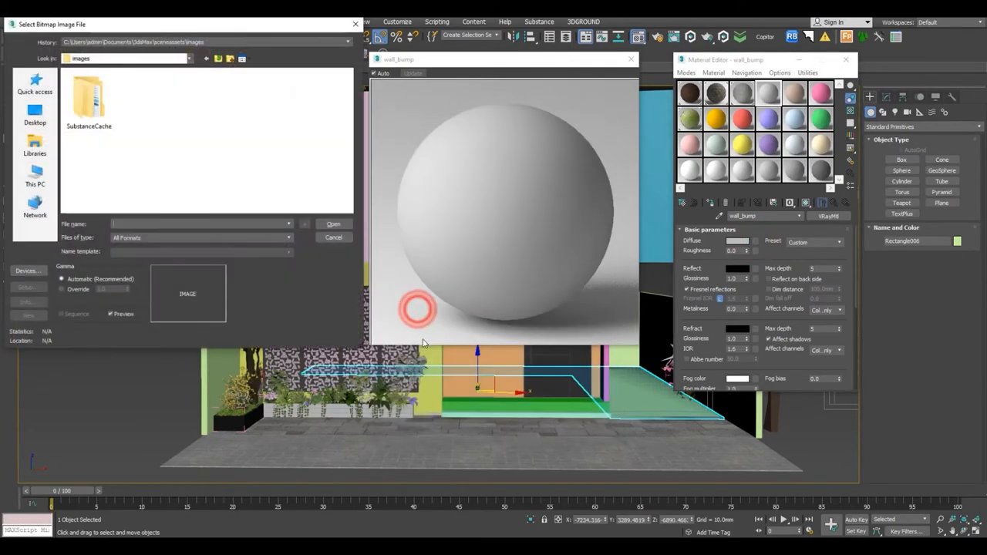
click(217, 549)
click(377, 39)
right_click(377, 39)
click(399, 72)
click(324, 549)
key(ctrl+v)
key(Return)
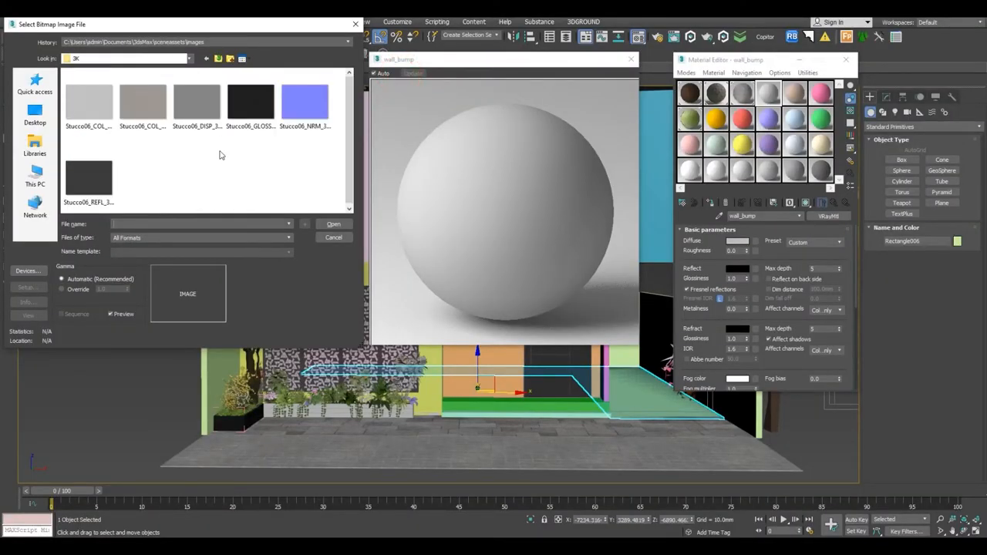
Load Stucco06_DISP_3K.jpg as wall_bump's diffuse bitmap and show the material in the viewport.
right_click(198, 106)
click(213, 135)
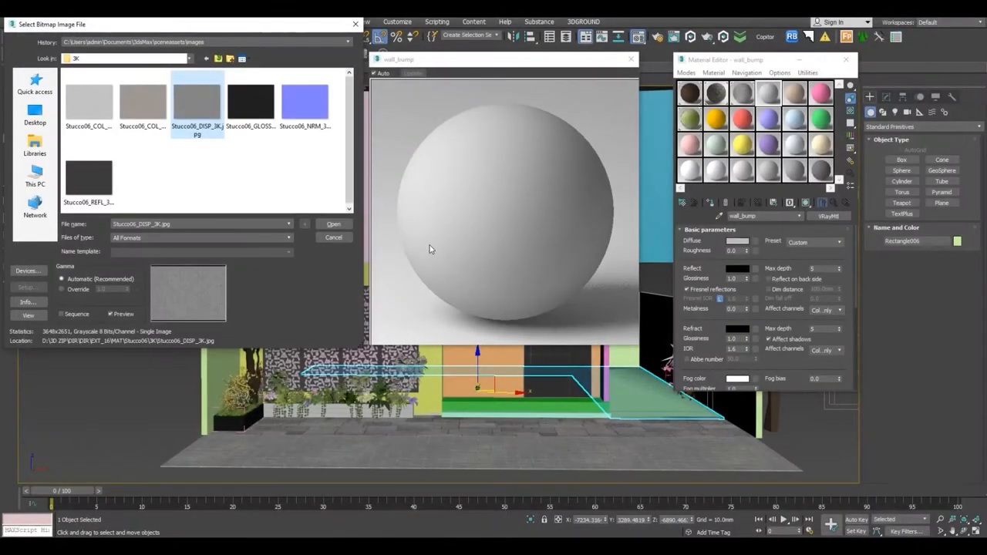
click(325, 230)
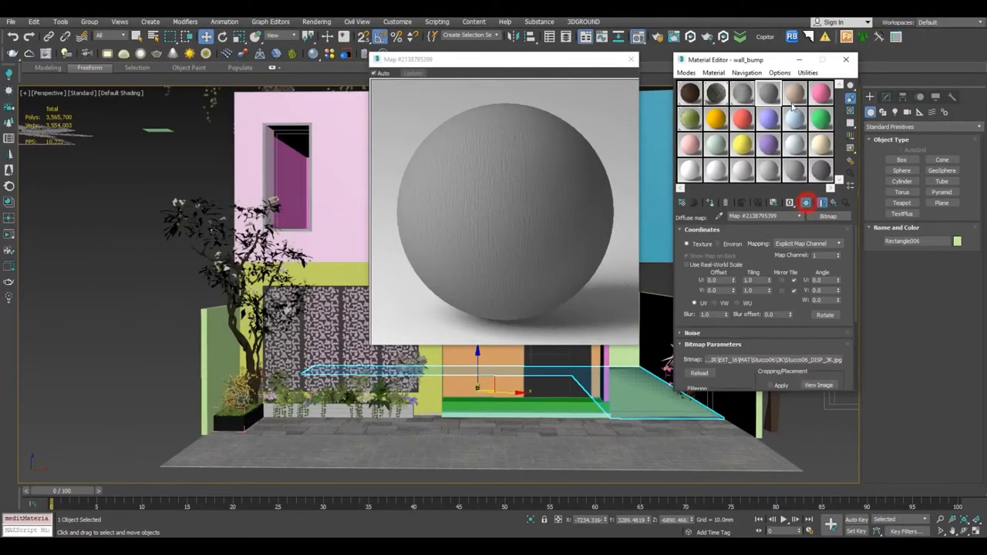
drag(753, 67, 788, 64)
click(859, 199)
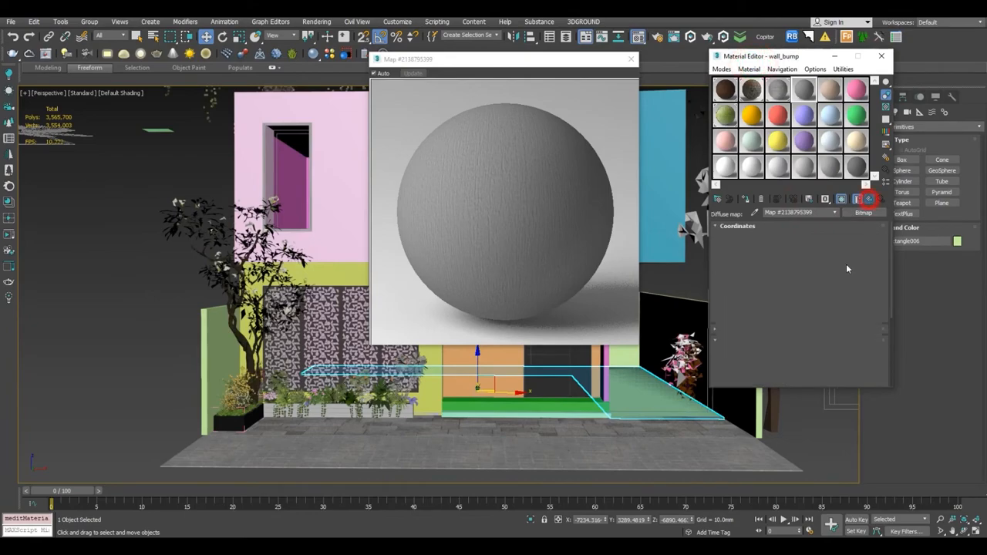
click(842, 199)
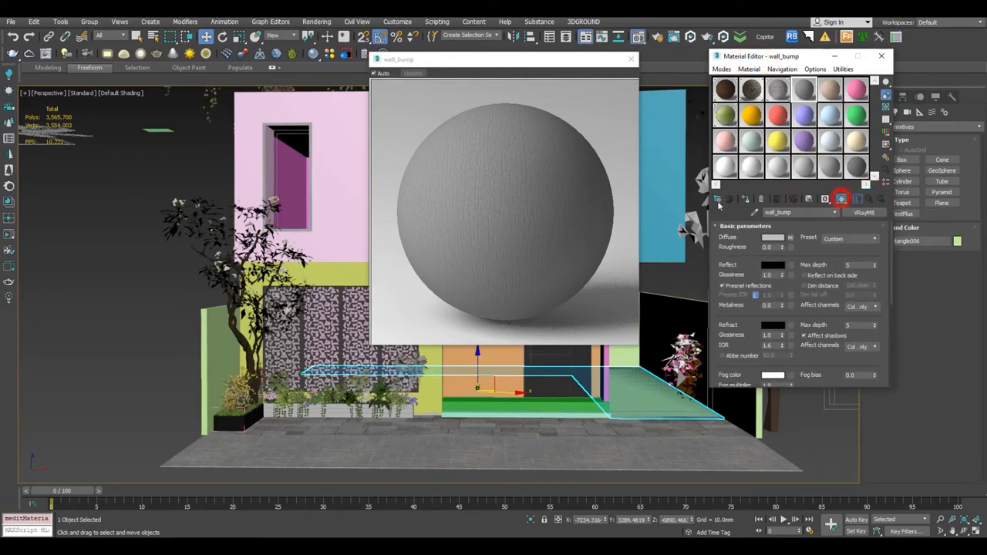
Paste a copy of the diffuse bitmap into wall_bump's Bump slot and set the bump amount to 90.
right_click(791, 238)
click(802, 250)
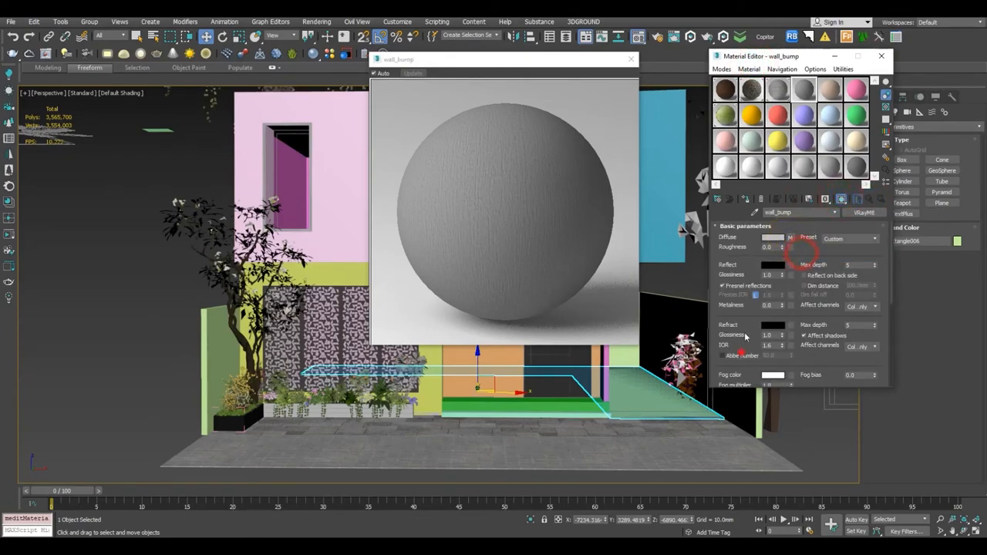
scroll(748, 308, down, 5)
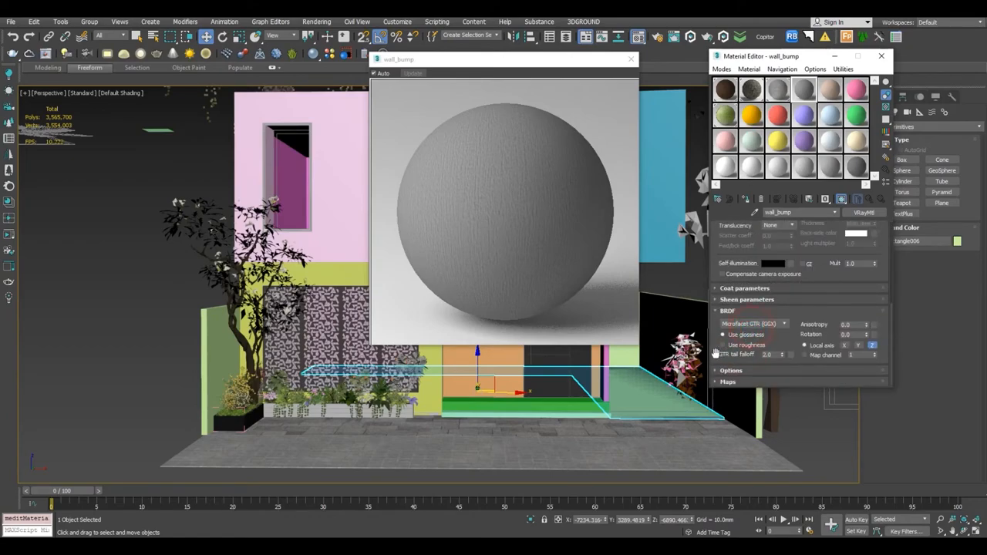
click(728, 383)
drag(721, 318, 728, 344)
right_click(802, 270)
click(810, 277)
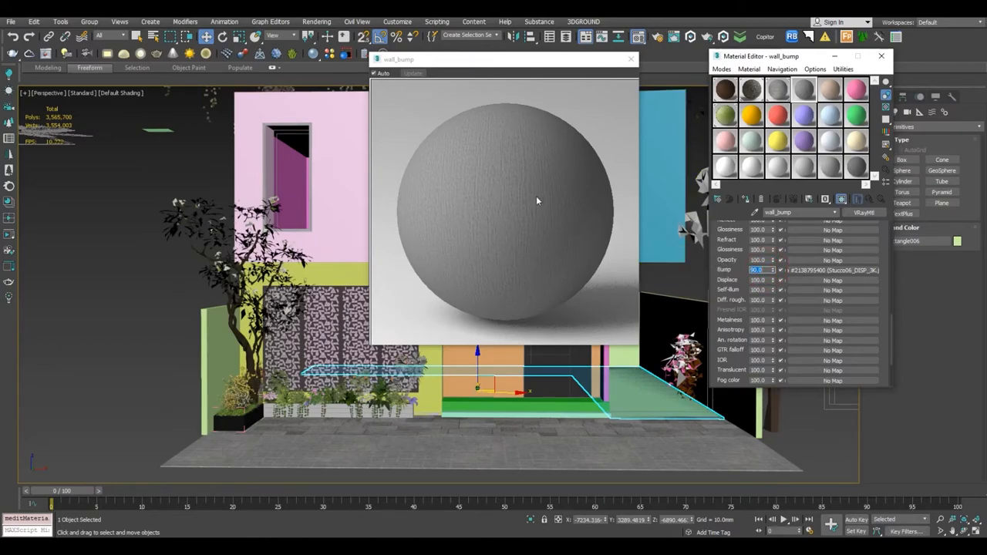
Preview the Stucco06 gloss image and load Stucco06_GLOSS_3K.jpg in place of the current bitmap in wall_bump's Bump slot.
drag(498, 61, 300, 86)
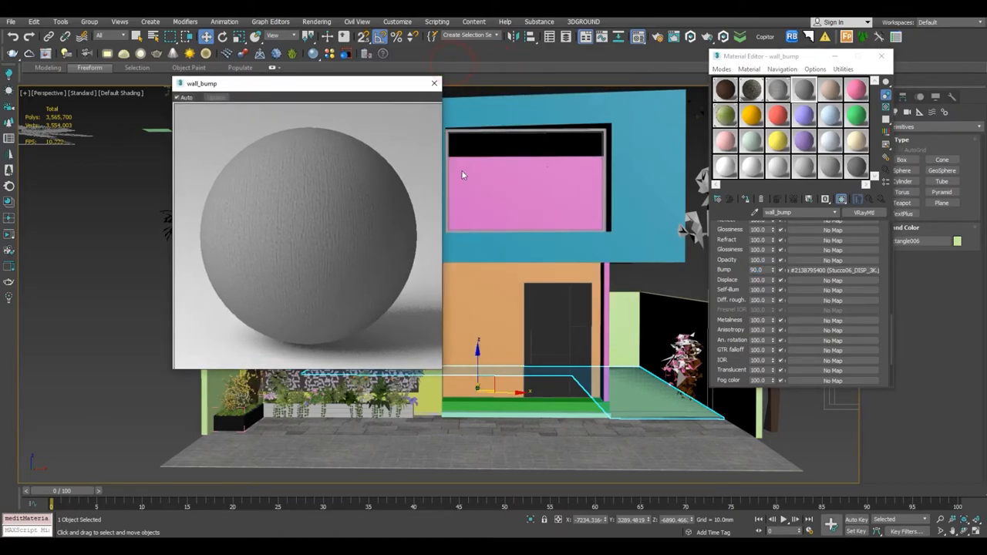
click(853, 271)
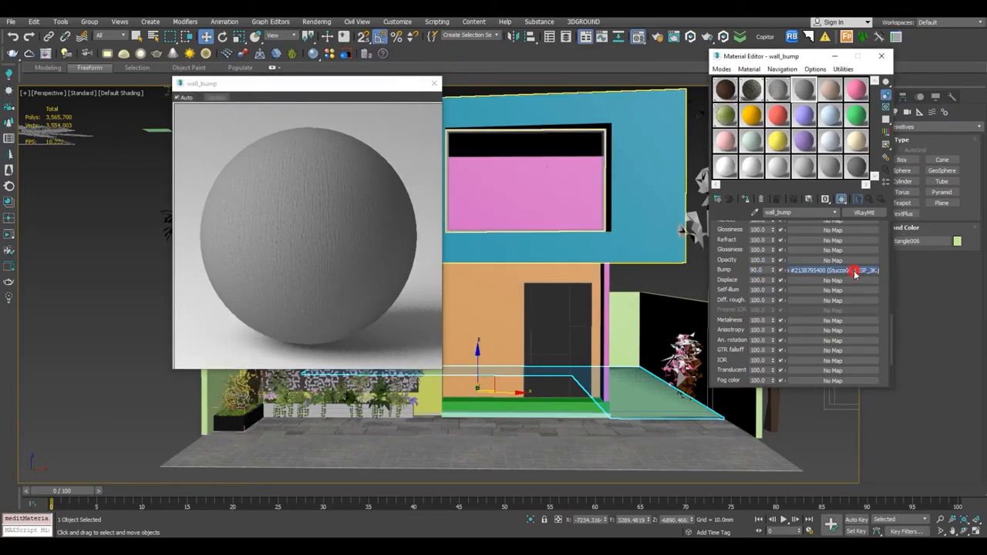
click(830, 234)
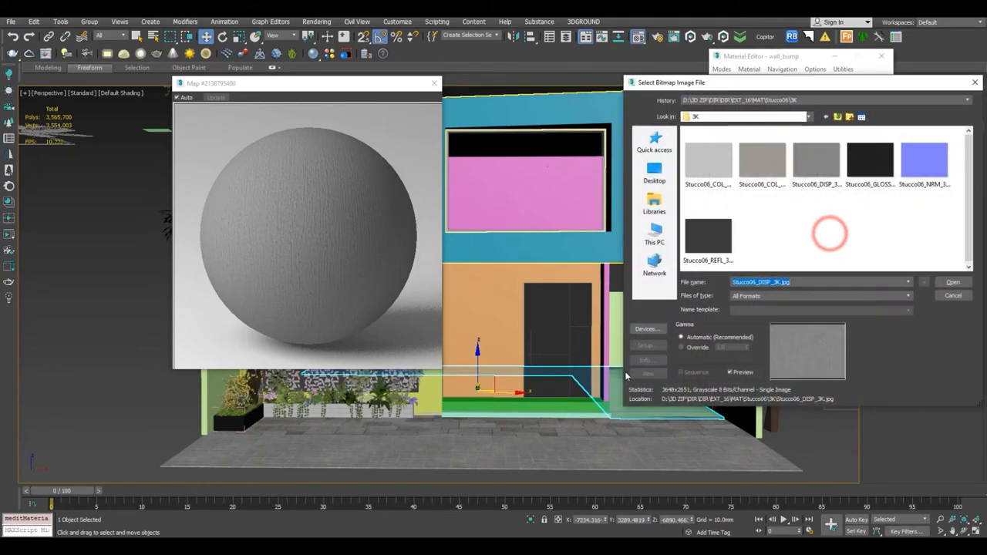
right_click(865, 157)
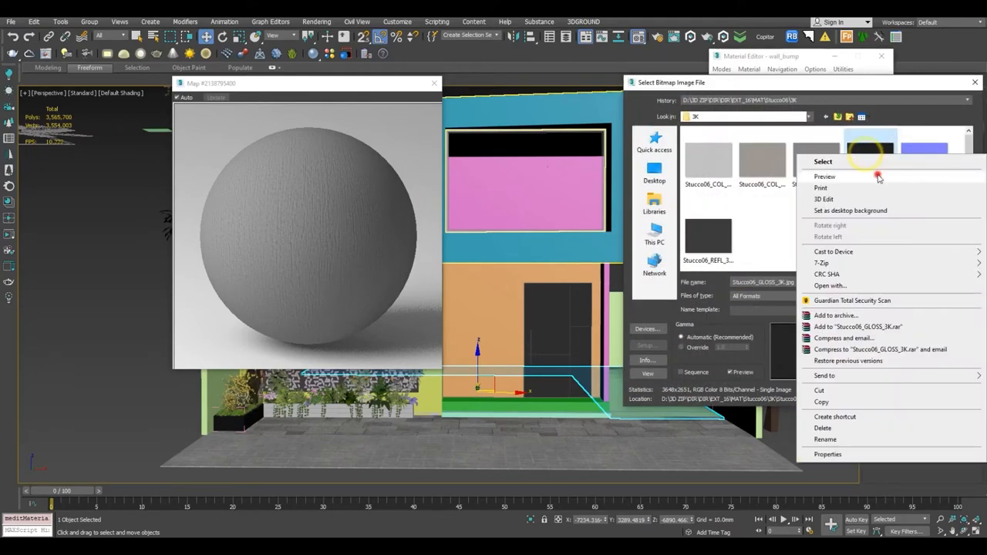
click(879, 177)
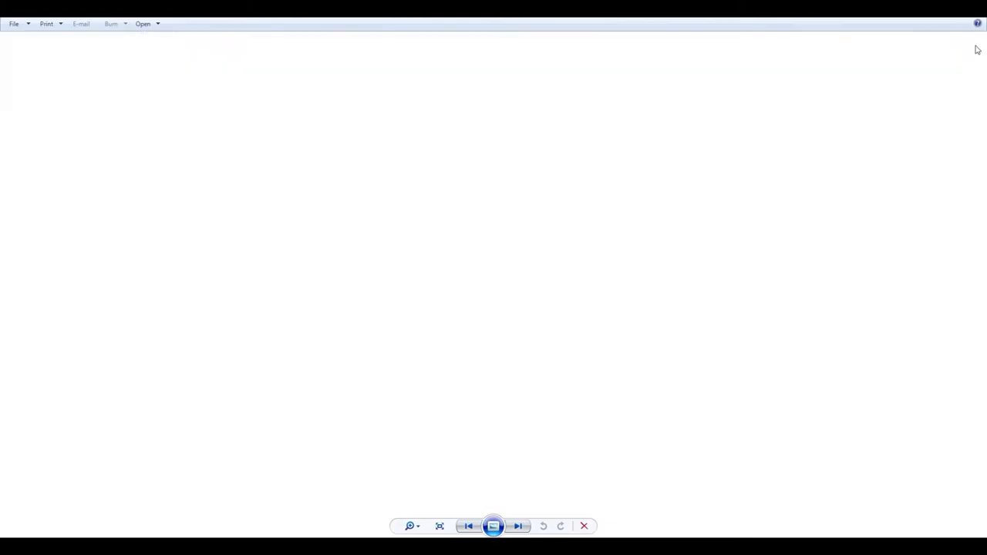
click(981, 11)
double_click(875, 163)
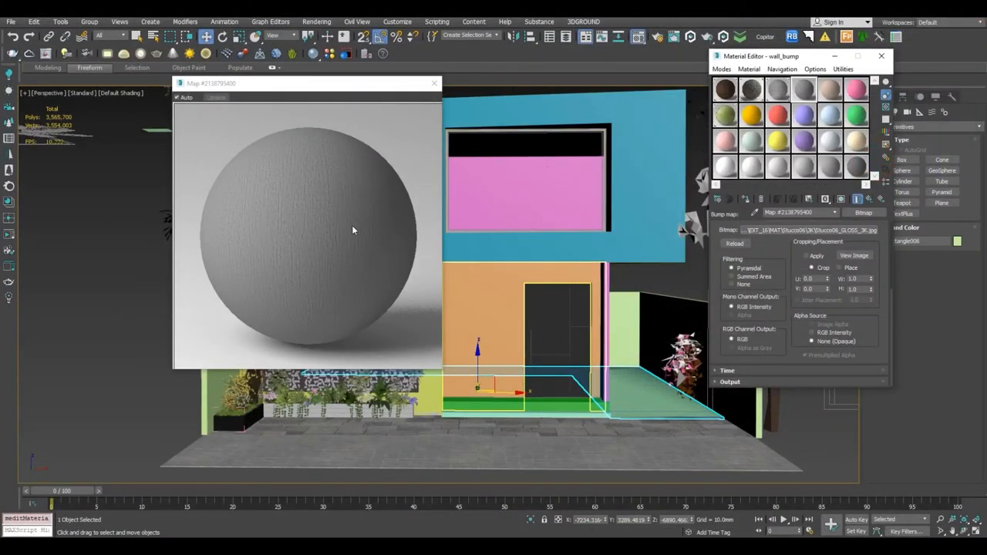
click(865, 199)
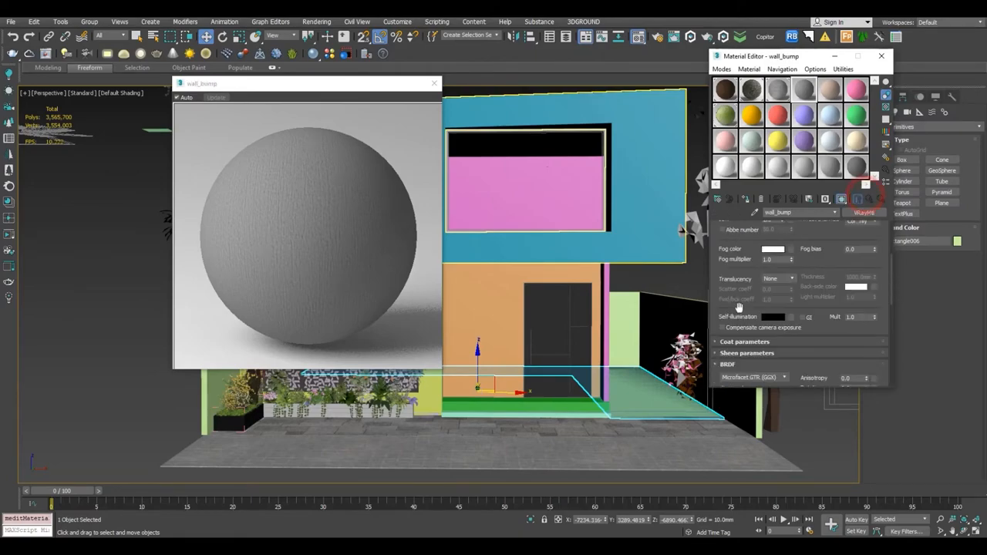
Assign the wall_bump material to the boundary wall around the house and close the Material Editor.
drag(797, 59, 542, 95)
drag(663, 242, 741, 344)
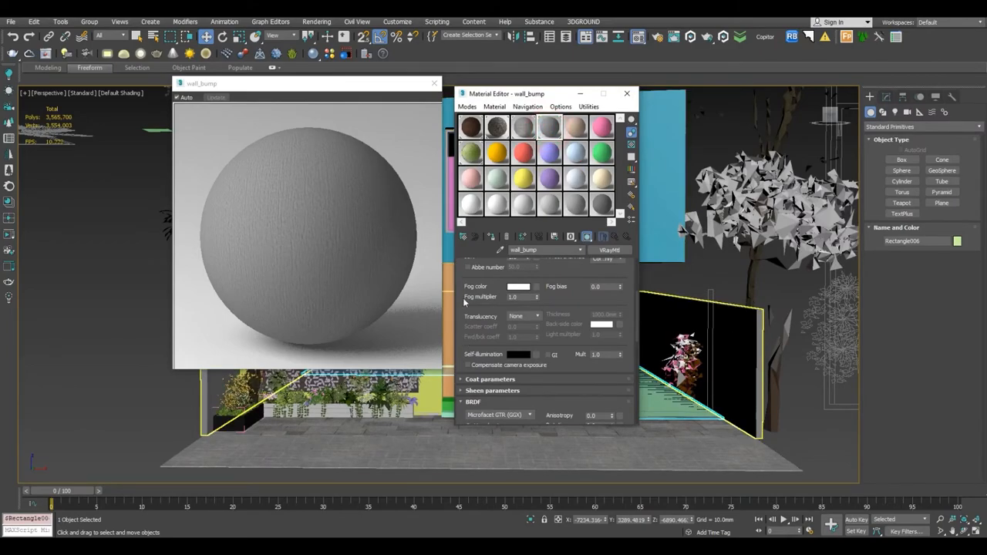
click(433, 85)
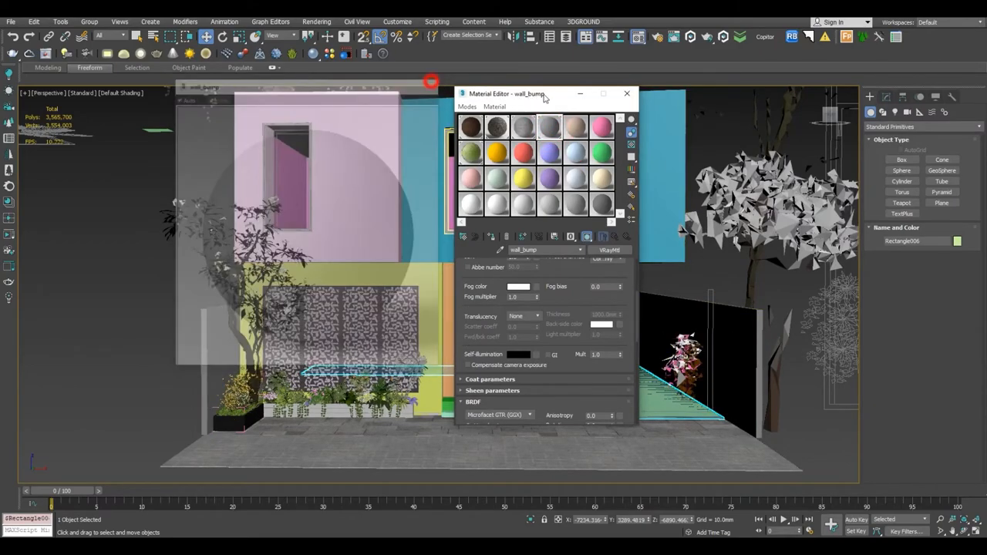
double_click(554, 127)
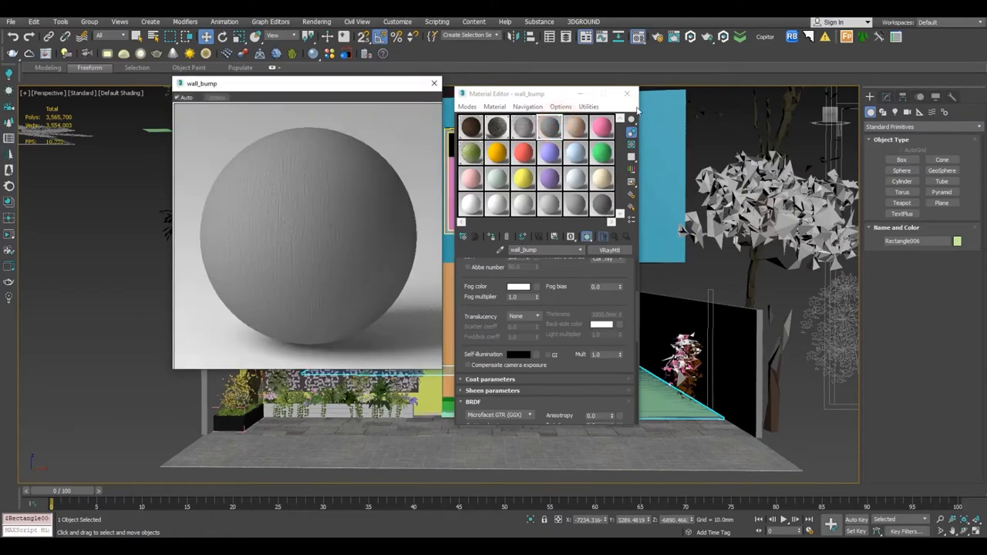
click(626, 94)
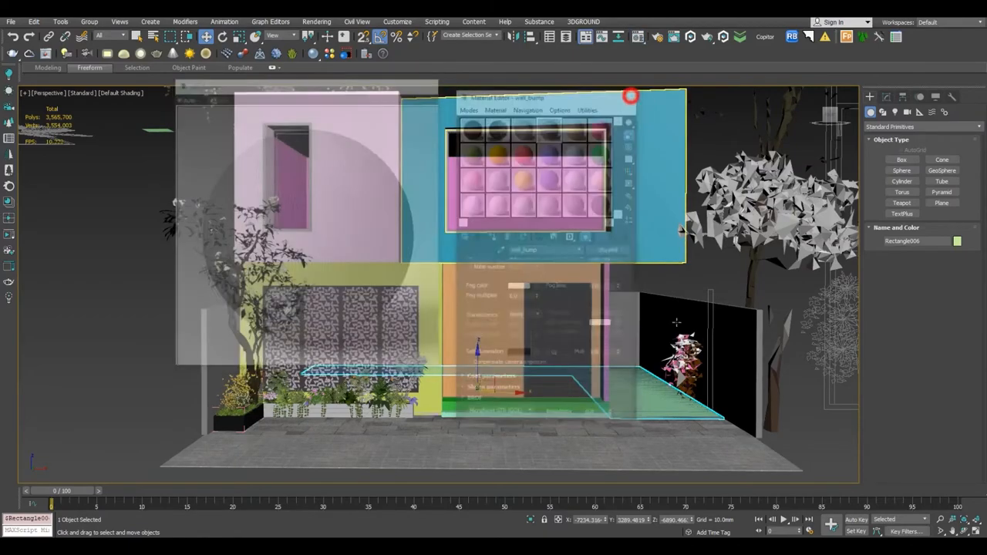
Isolate the boundary wall and add a UVW Map modifier with Box mapping above its Shell modifier.
click(759, 337)
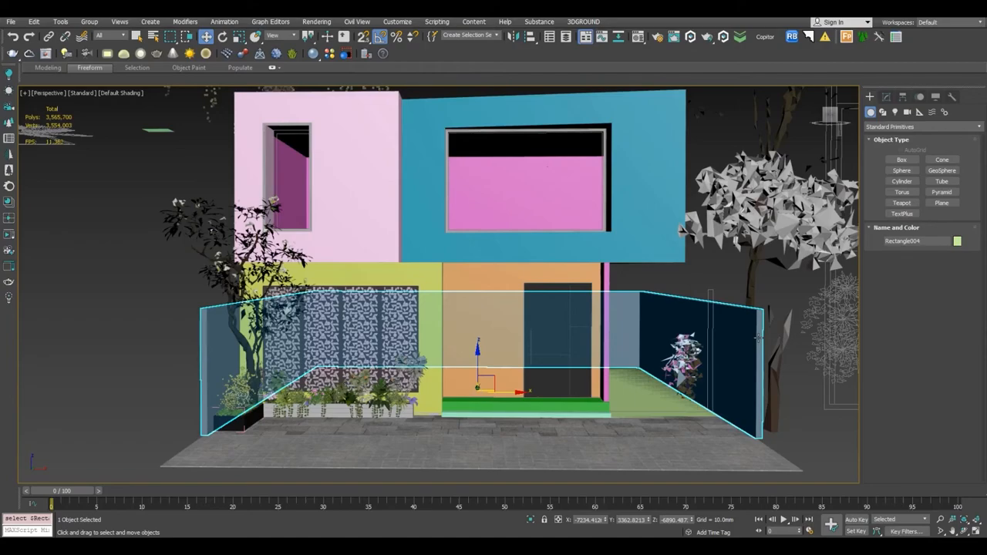
key(alt+q)
click(886, 97)
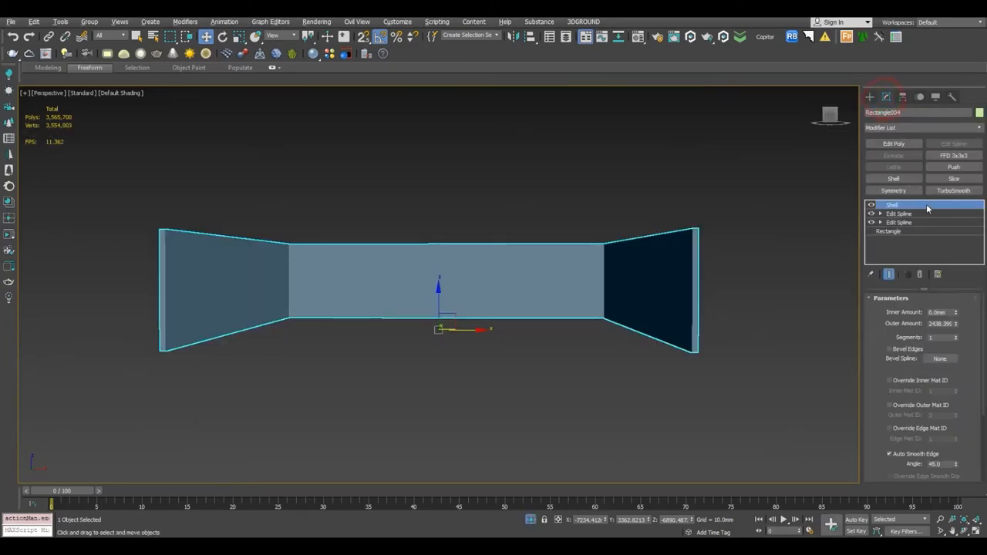
click(901, 129)
text(uv)
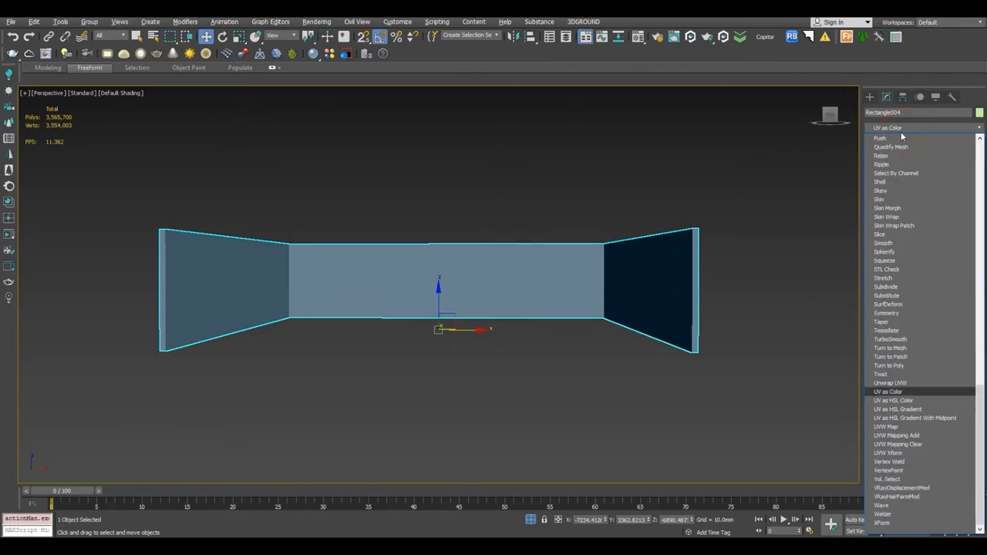
key(Down)
key(Down)
key(Down)
key(Down)
key(Return)
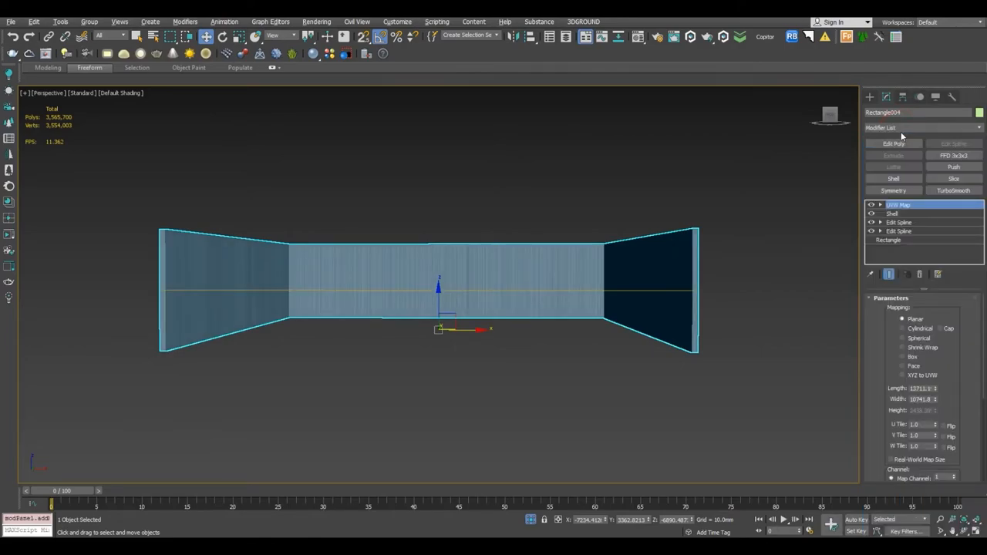
click(910, 348)
click(911, 358)
Scale the boundary wall's UVW Map gizmo down uniformly to make the stucco texture finer.
alt+middle_drag(401, 312, 487, 347)
scroll(631, 296, up, 4)
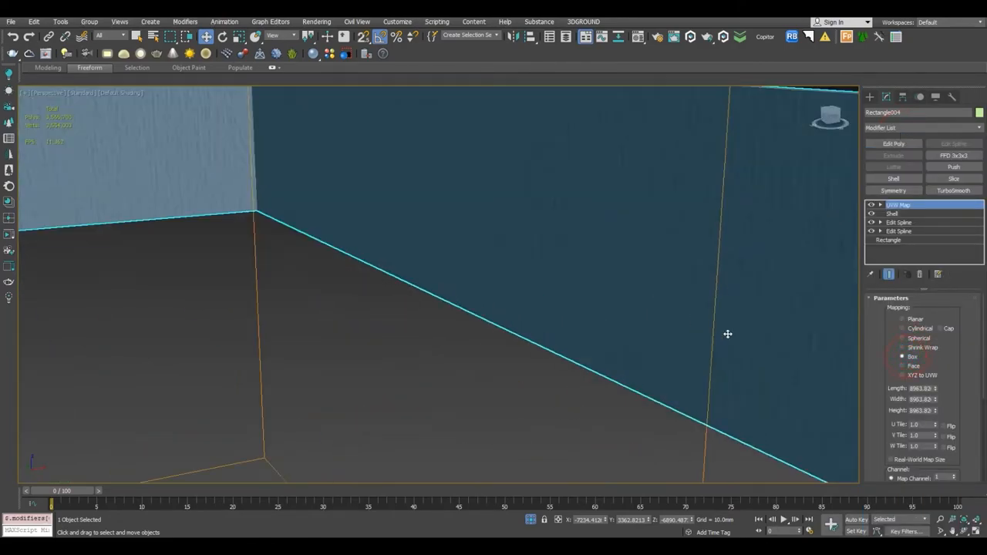
middle_drag(743, 342, 605, 326)
scroll(604, 327, down, 2)
key(1)
click(237, 37)
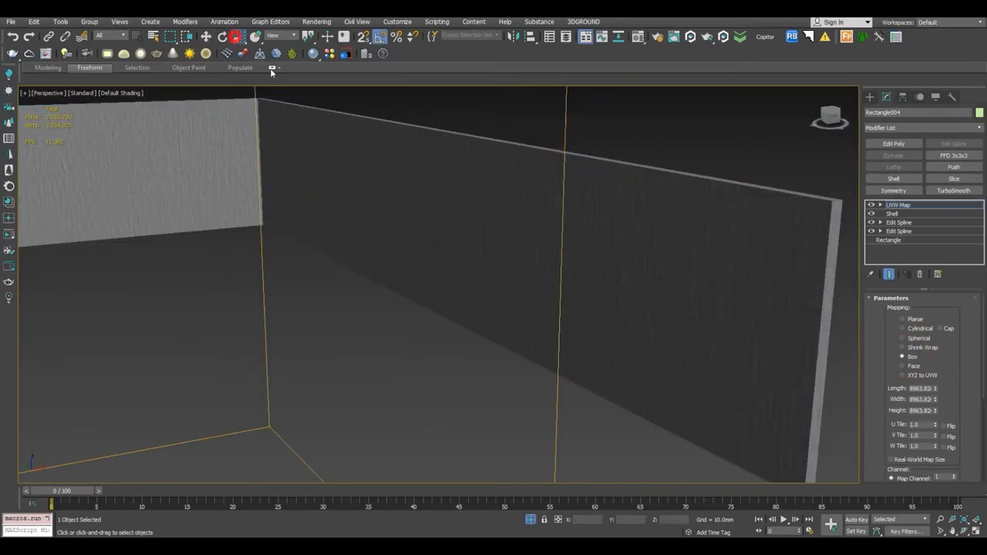
scroll(414, 178, down, 4)
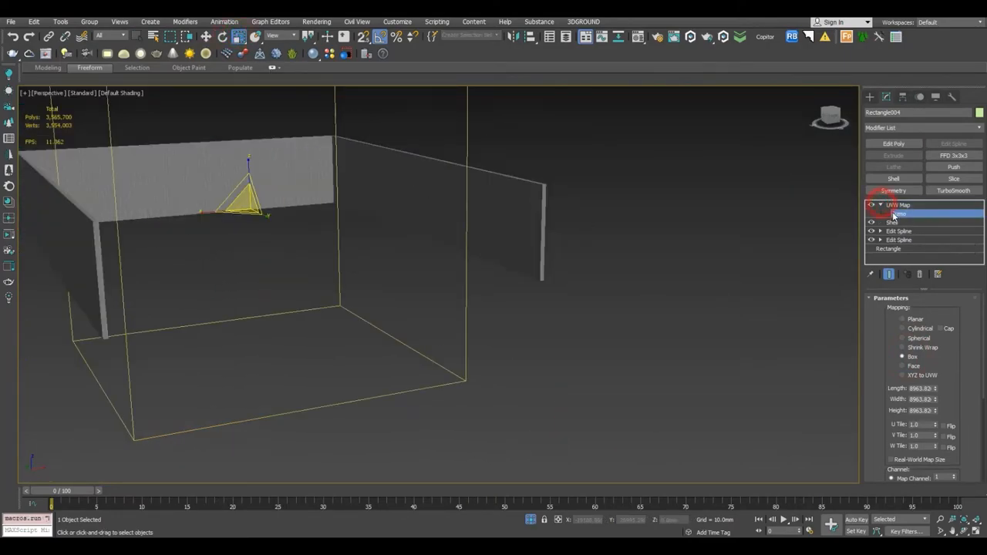
scroll(351, 234, down, 4)
drag(311, 217, 328, 295)
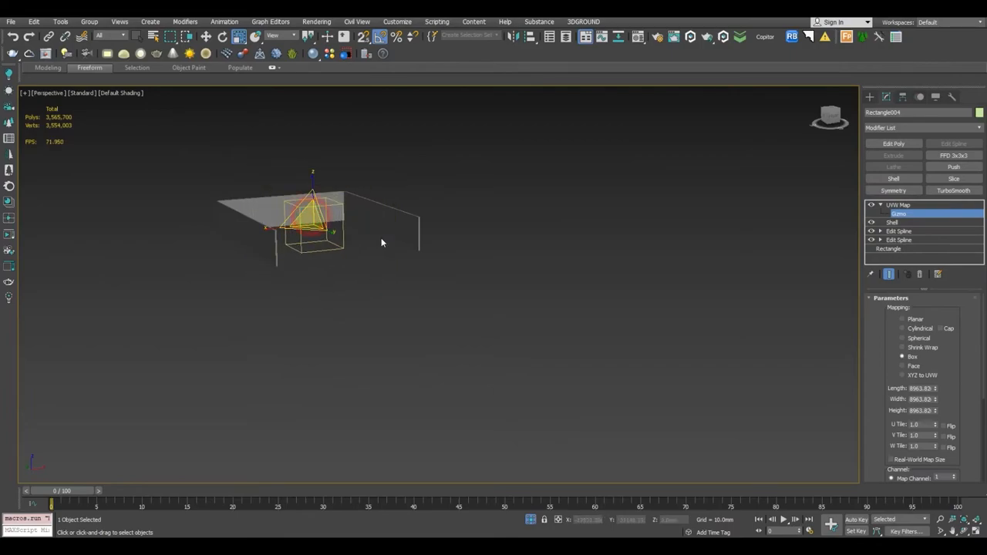
scroll(381, 241, up, 5)
middle_drag(697, 230, 569, 249)
scroll(569, 249, down, 4)
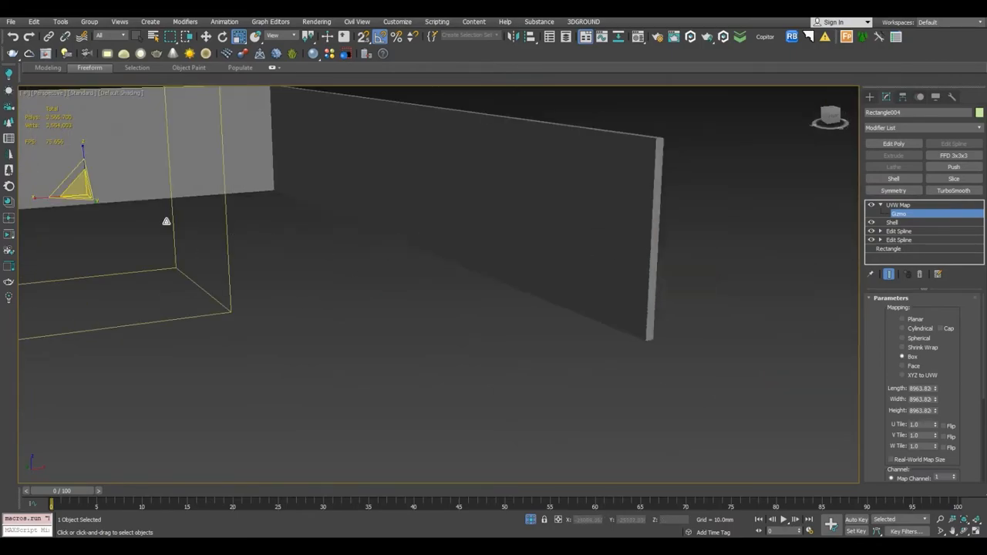
drag(81, 191, 93, 207)
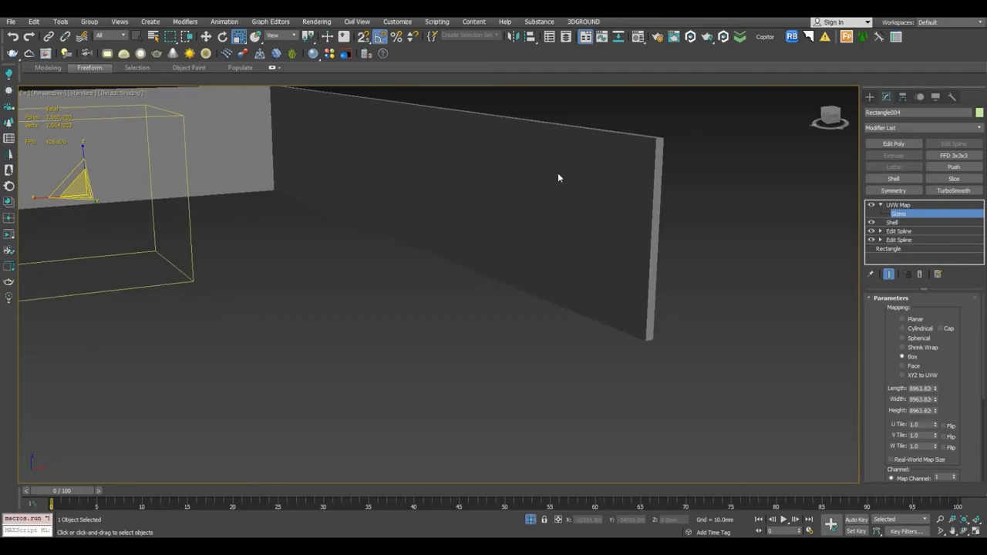
scroll(652, 172, up, 5)
Reselect the boundary wall and collapse its whole modifier stack to an Editable Mesh.
click(785, 225)
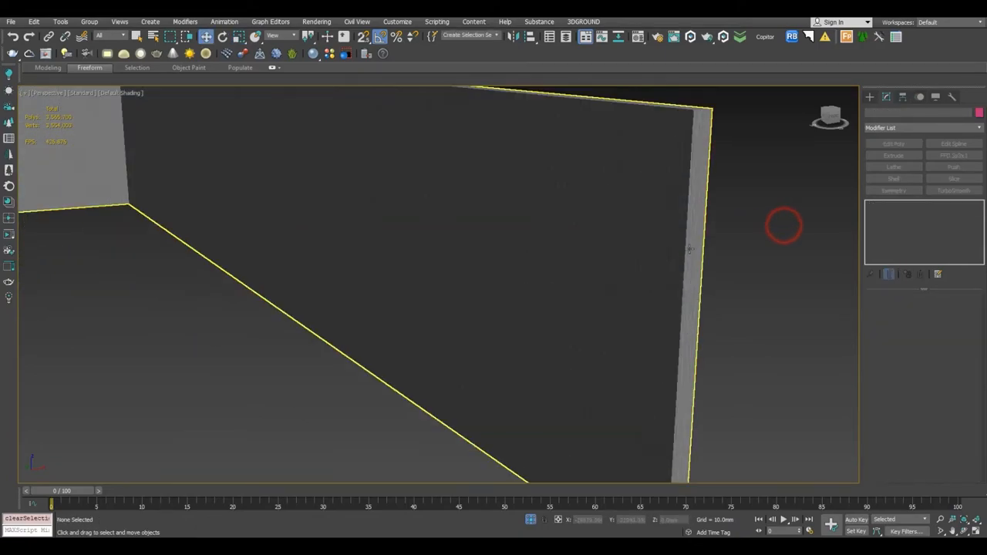
click(689, 249)
right_click(903, 206)
click(868, 293)
click(544, 319)
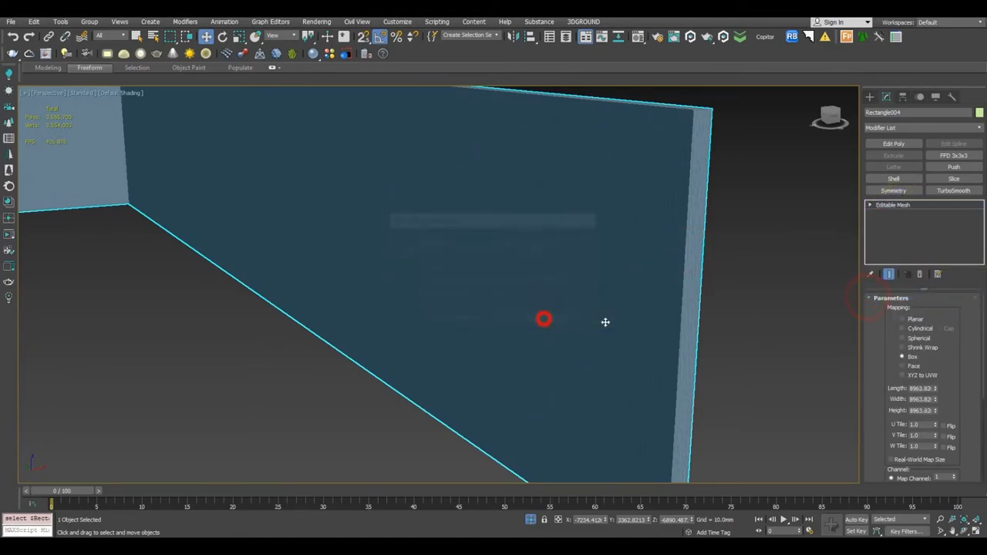
Add Edit Poly to the boundary wall, collapse it to an Editable Poly, then end isolation and deselect the wall.
click(894, 144)
right_click(901, 205)
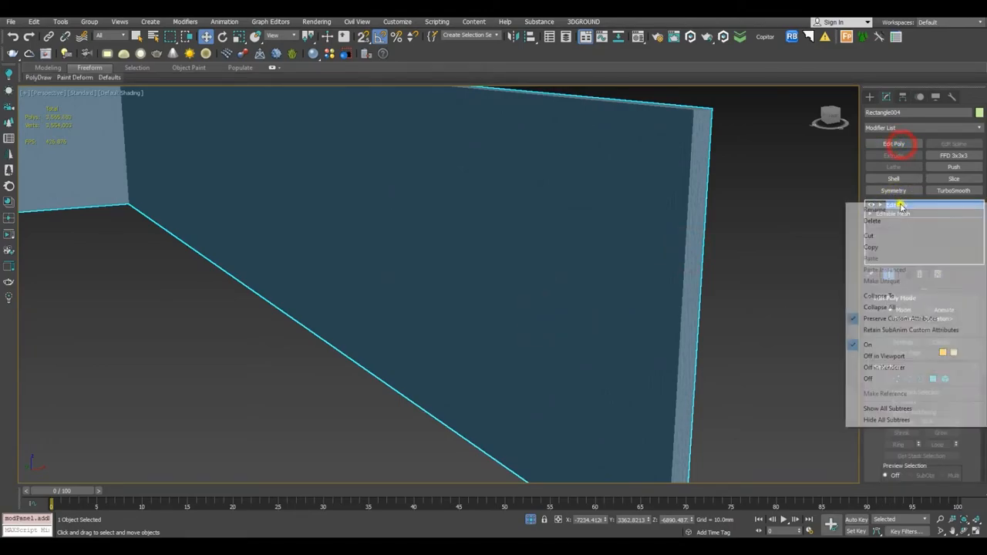
click(904, 296)
click(545, 321)
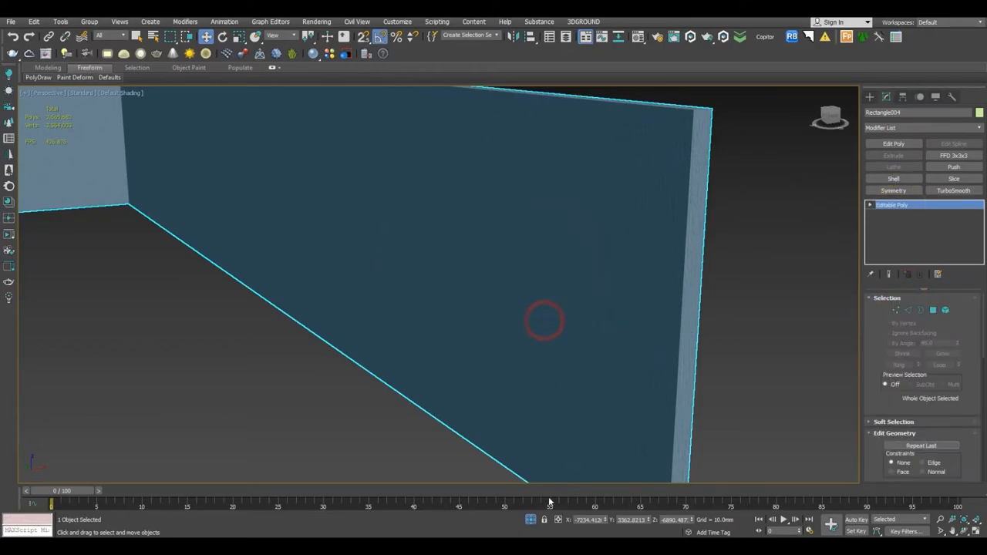
click(531, 520)
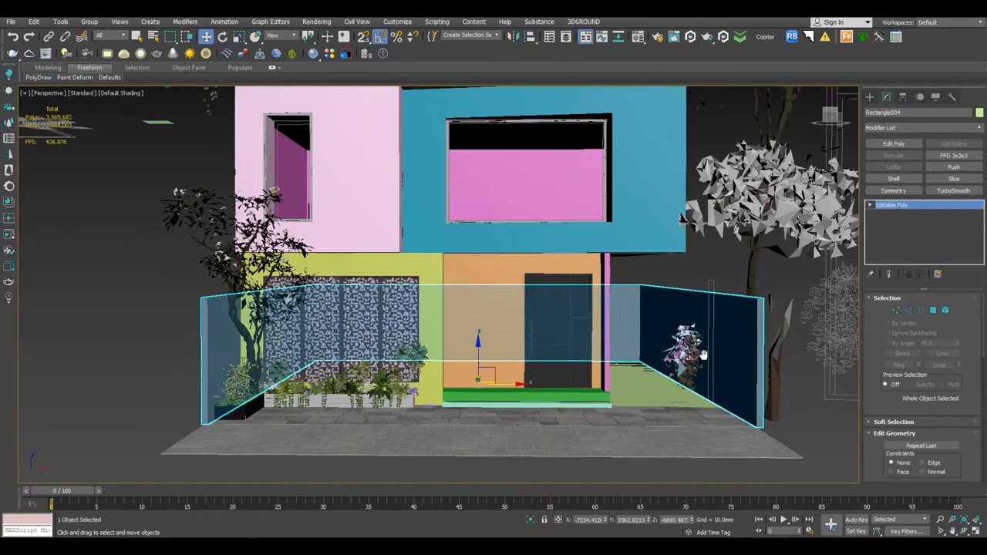
click(704, 354)
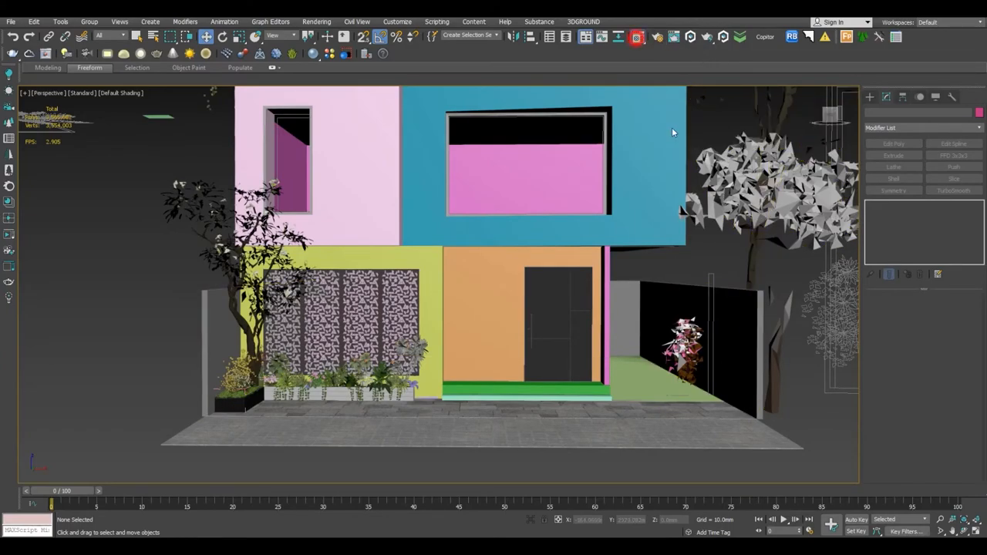
Reopen the compact Material Editor and assign the grey wall_ material to the orange entrance wall and the narrow pink wall beside it.
click(432, 84)
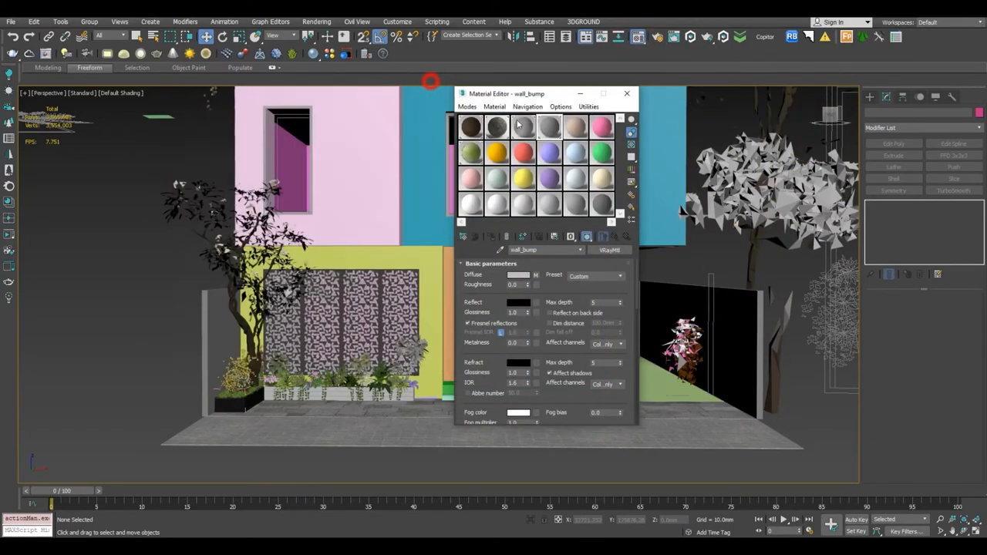
click(551, 127)
click(576, 128)
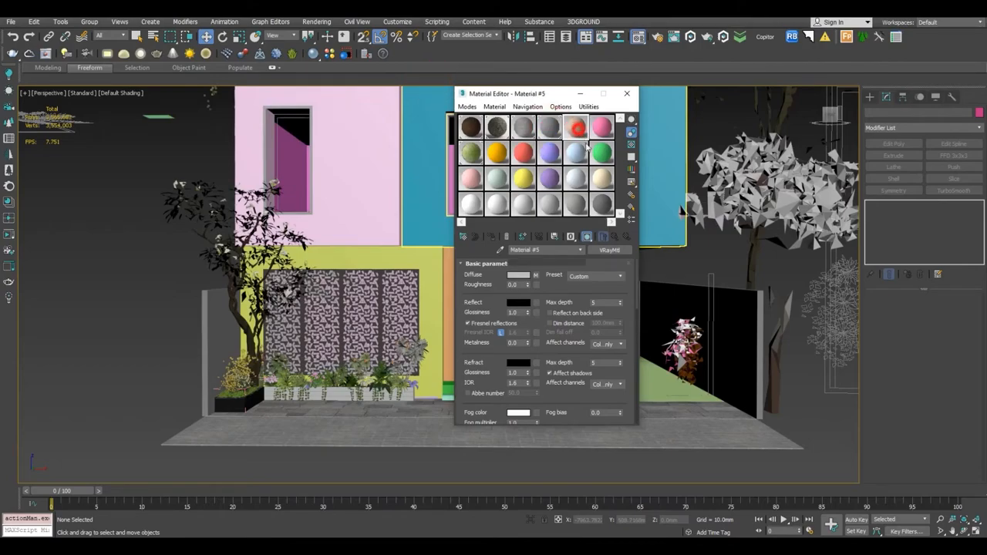
click(575, 205)
drag(555, 93, 843, 109)
click(840, 221)
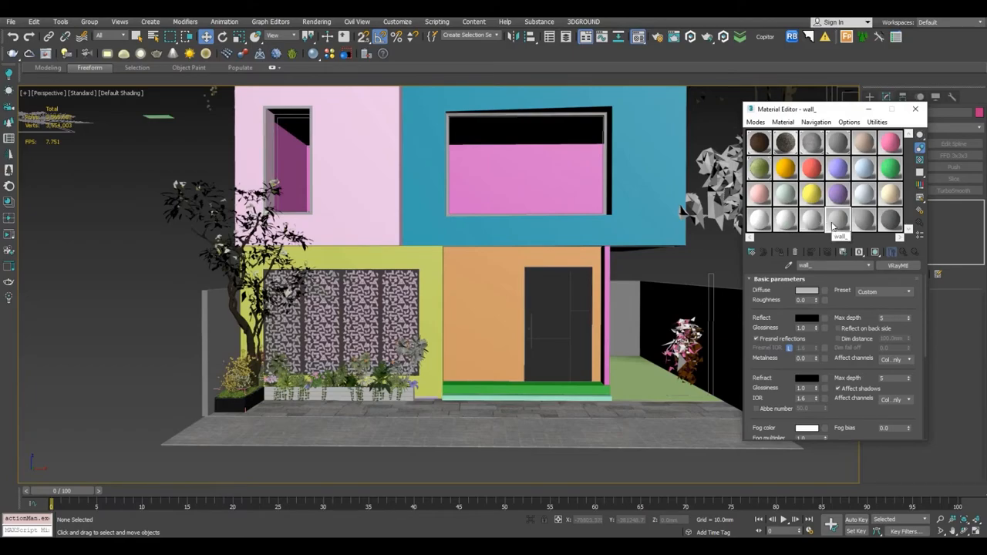
drag(834, 224, 475, 270)
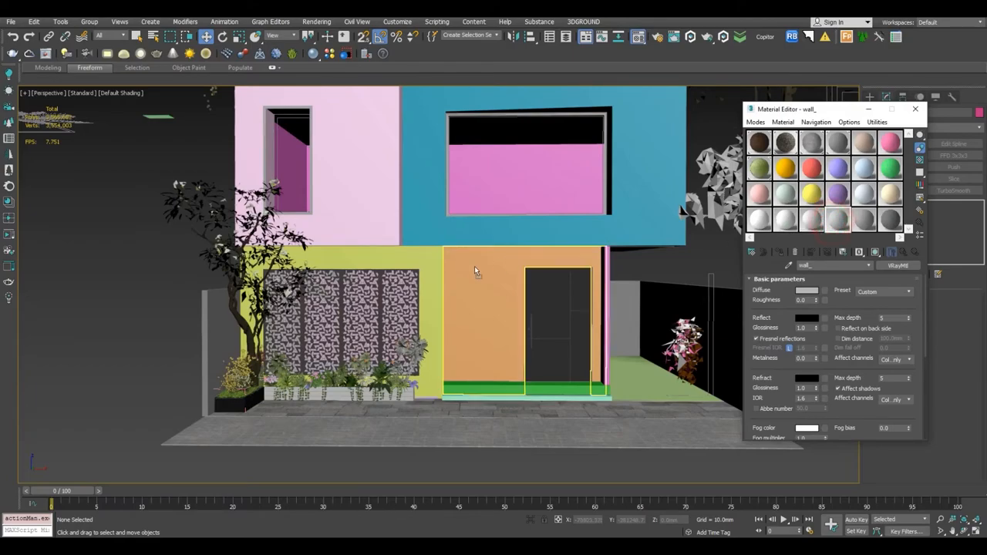
drag(836, 220, 608, 293)
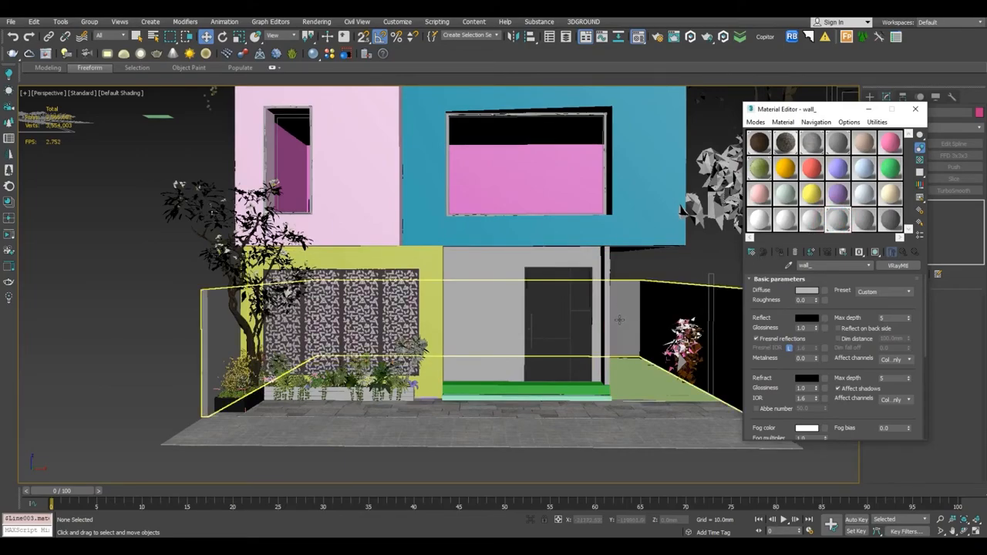
Darken wall_'s diffuse colour to a deeper grey, copy the material to the adjacent sample slot and rename the copy wall_white_.
click(807, 290)
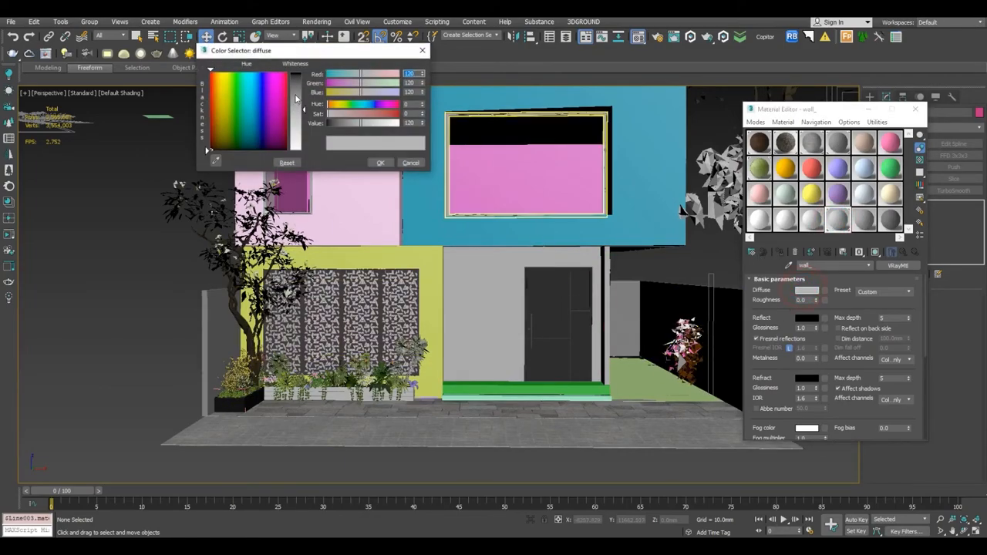
click(383, 163)
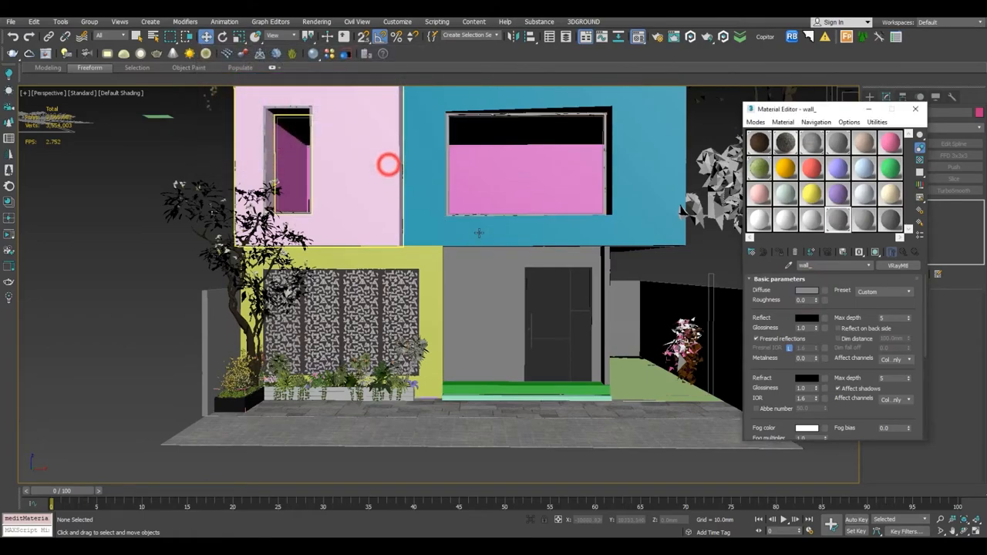
drag(838, 225, 813, 223)
click(831, 266)
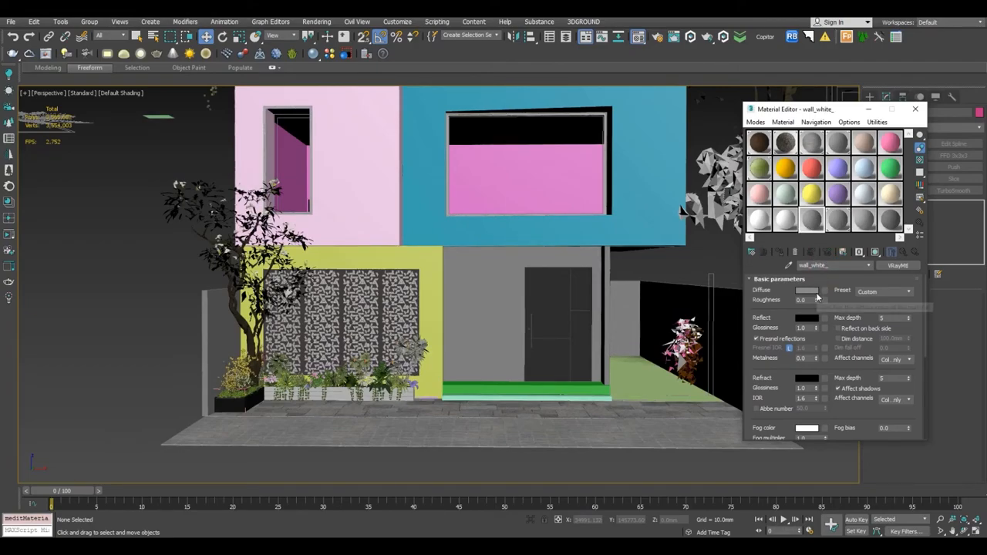
Set wall_white_'s diffuse colour to a near-white value of 249 and assign the material to the light pink upper-floor wall.
click(810, 291)
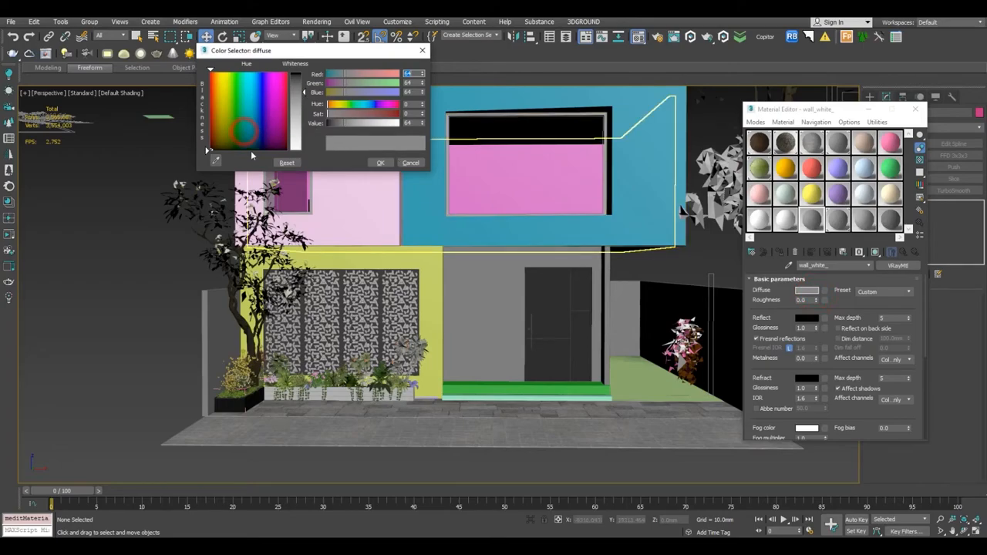
drag(295, 136, 295, 150)
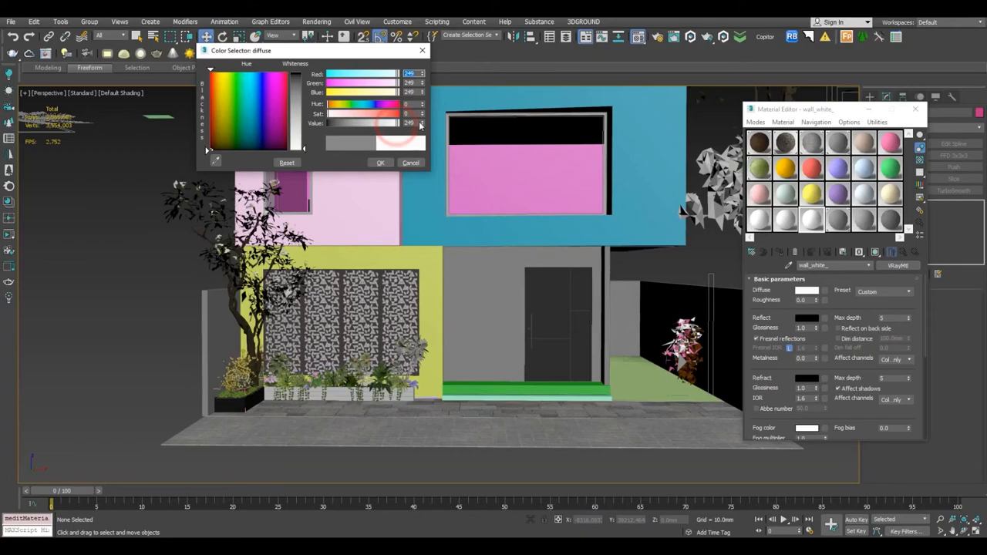
click(386, 162)
drag(811, 220, 348, 222)
Copy wall_white_ to the adjacent slot as wall_white_tile and load Mimica-Fumo-Textured-Mix-Porcelain-Swatch.jpg as its diffuse bitmap.
click(789, 218)
drag(810, 220, 790, 219)
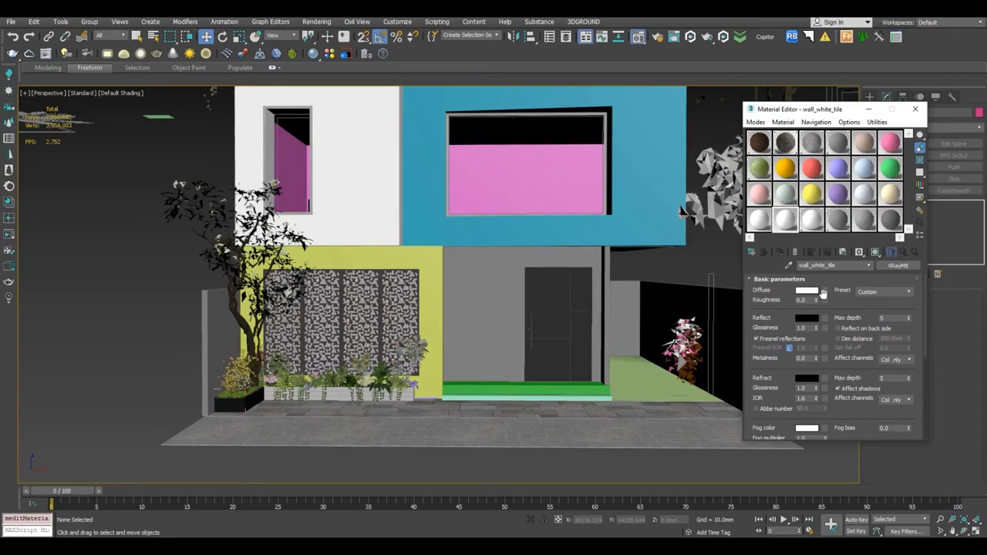
click(825, 292)
double_click(419, 307)
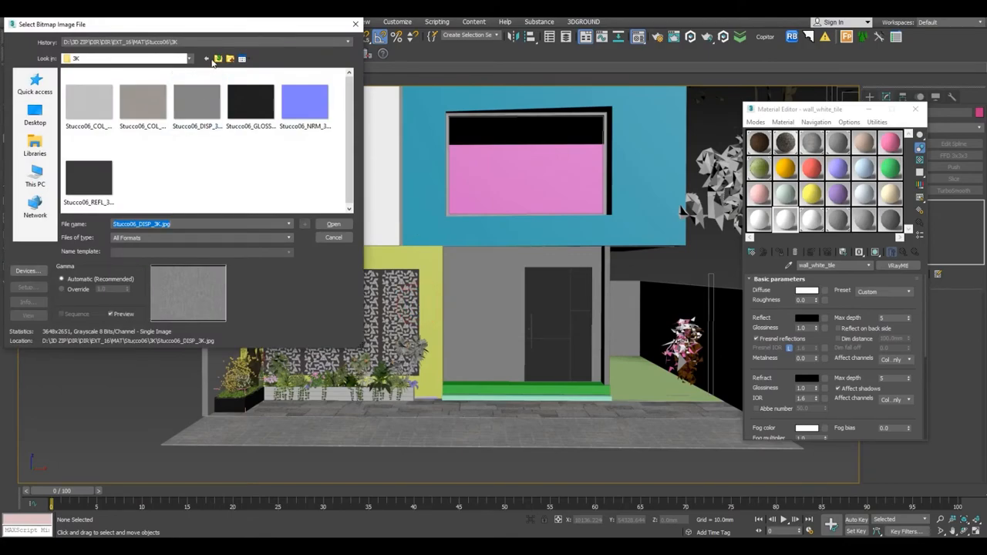
click(216, 59)
click(216, 58)
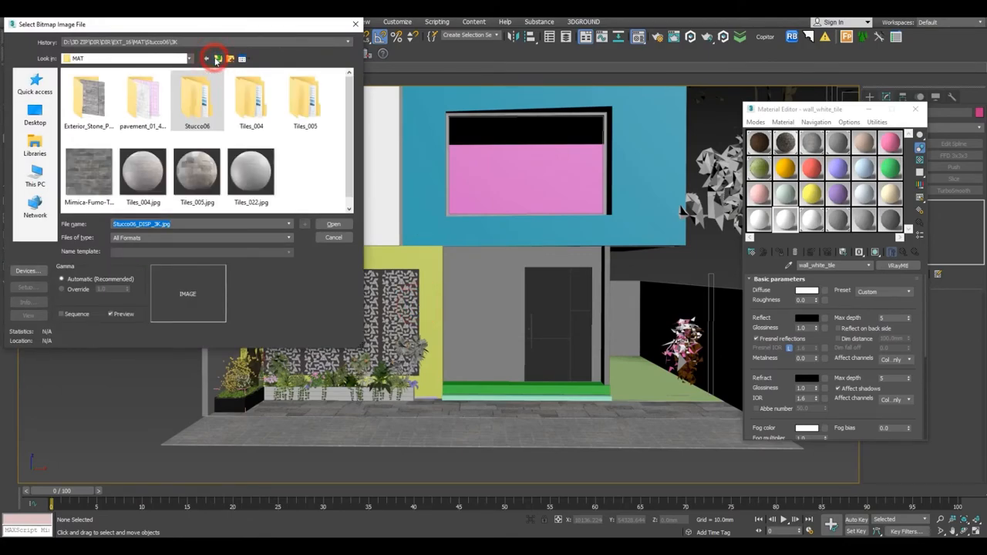
click(301, 154)
right_click(90, 166)
click(89, 166)
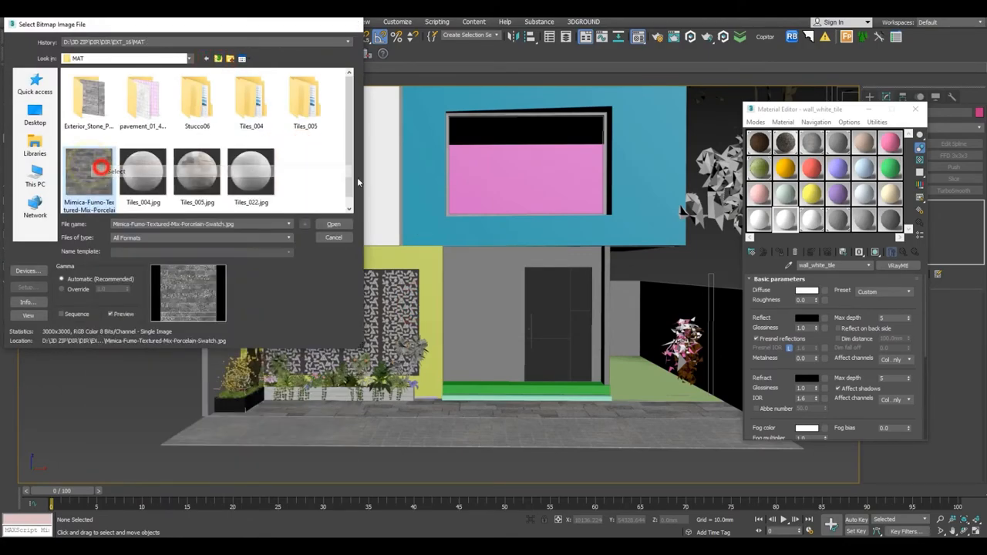
double_click(92, 166)
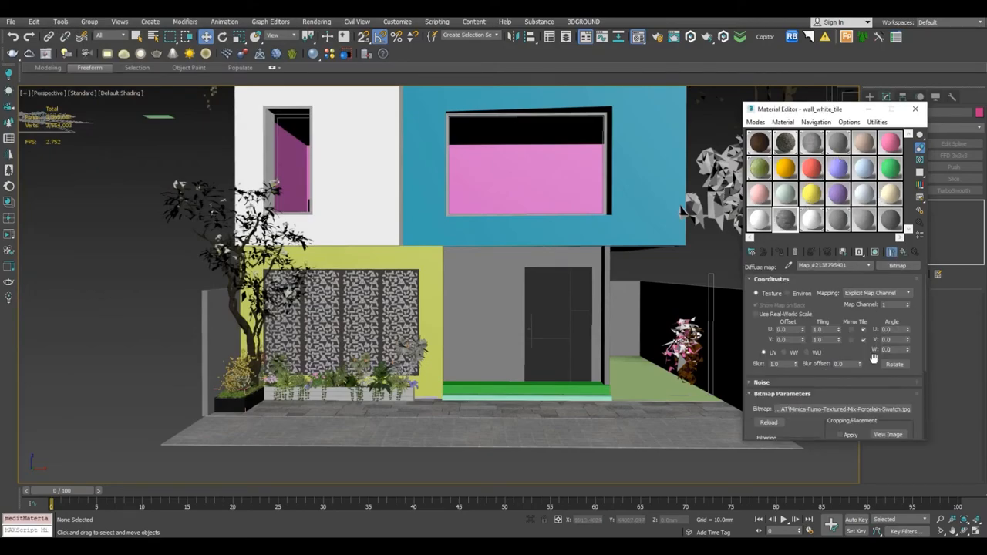
Check the tile bitmap, show wall_white_tile's texture in the viewport, and assign it to the blue upper wall and the yellow ground-floor wall.
click(887, 434)
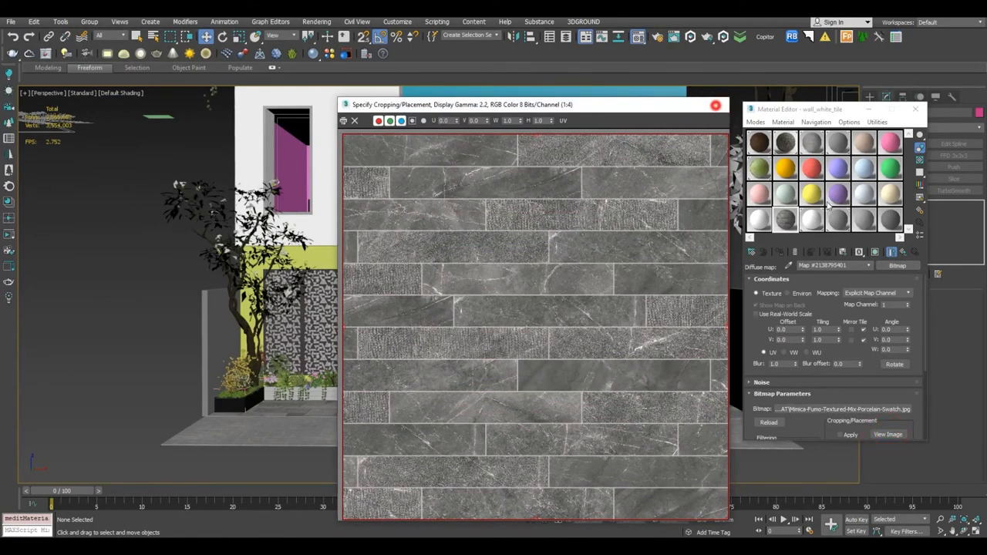
click(717, 104)
click(904, 252)
click(877, 252)
drag(784, 220, 657, 203)
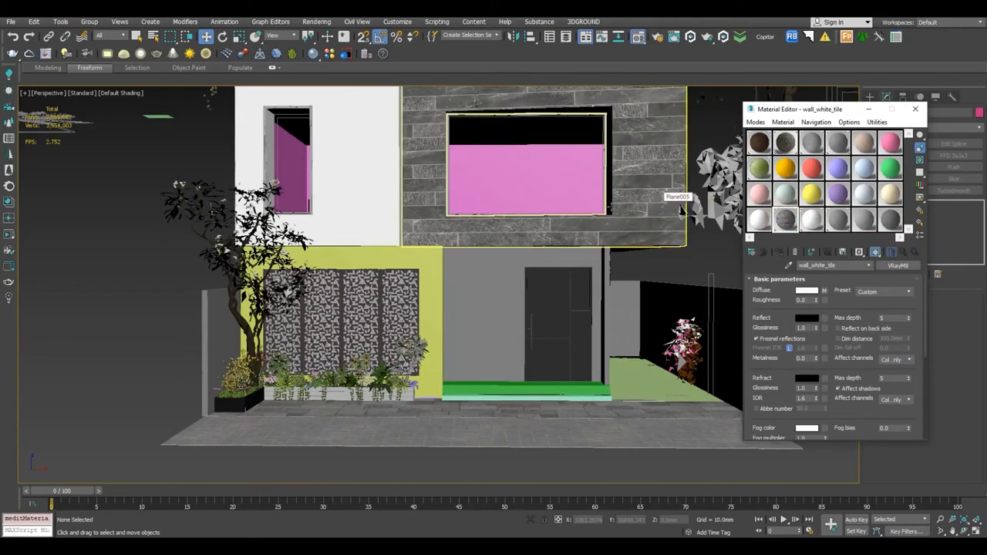
middle_drag(610, 207, 608, 210)
drag(783, 221, 566, 226)
middle_drag(558, 231, 523, 270)
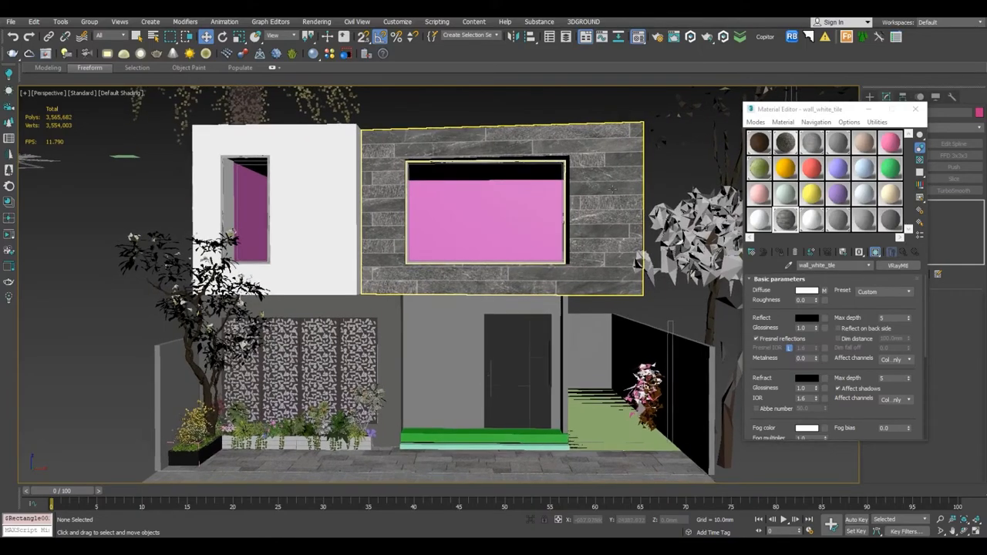
Select the tiled upper-floor wall, close the Material Editor and add a UVW Map modifier with Box mapping.
click(611, 190)
click(915, 109)
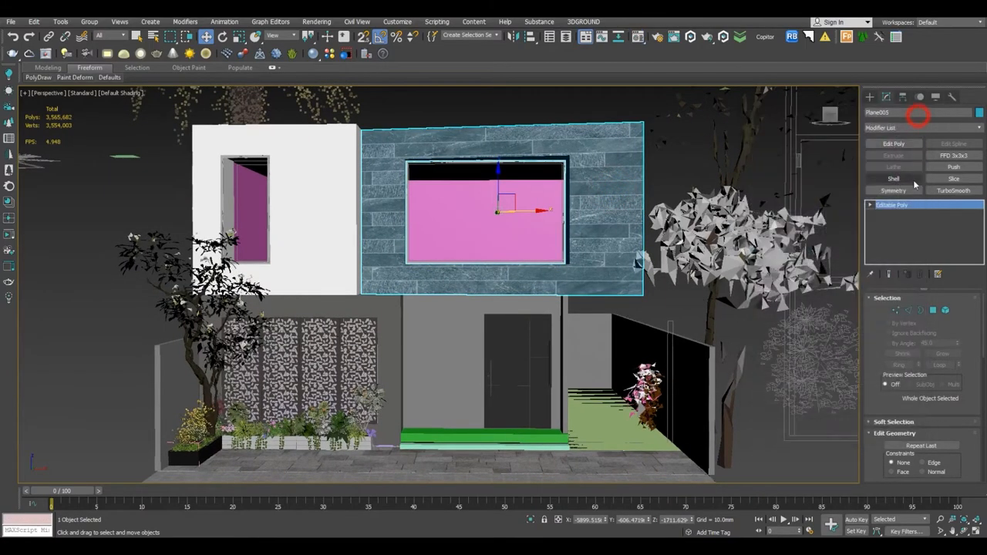
click(913, 127)
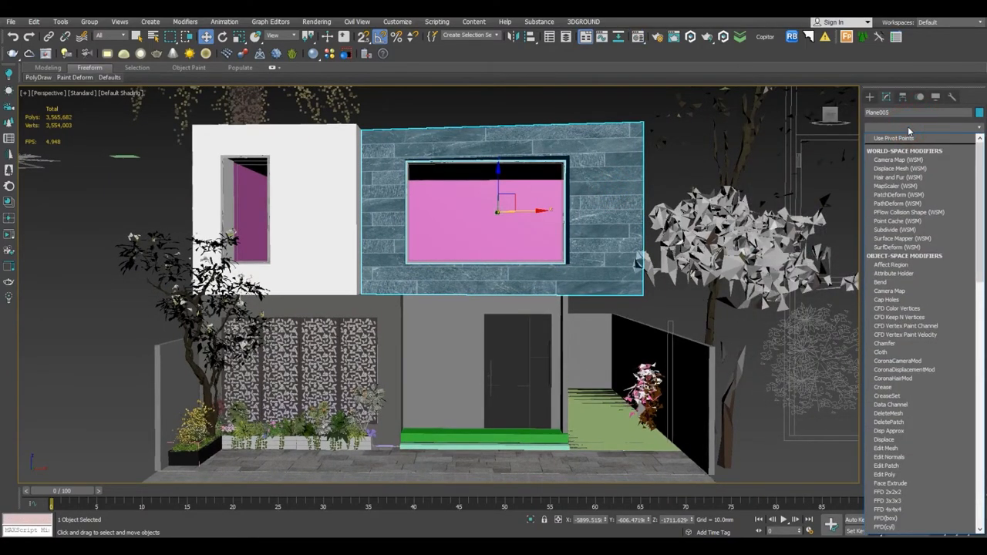
text(uv)
key(Down)
key(Down)
key(Down)
key(Down)
key(Return)
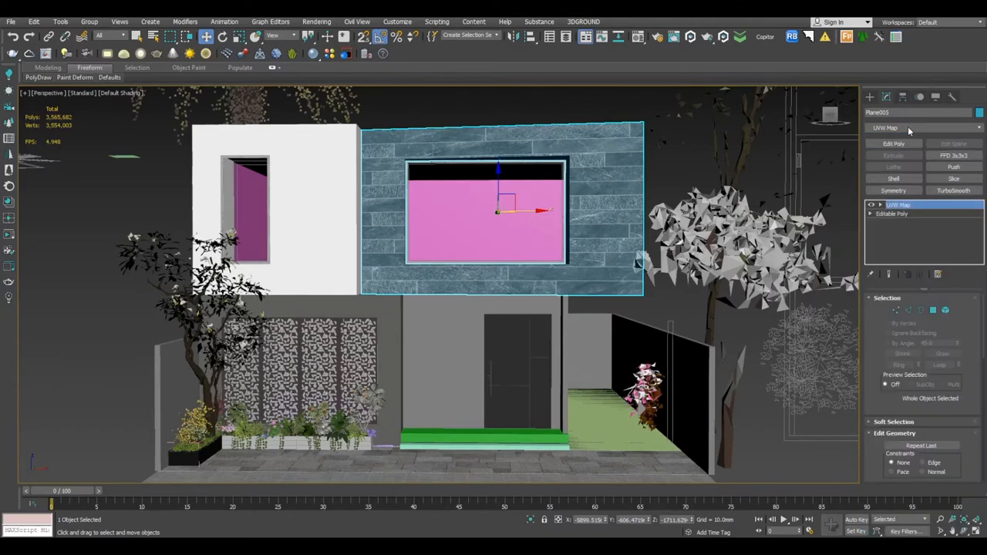
click(911, 348)
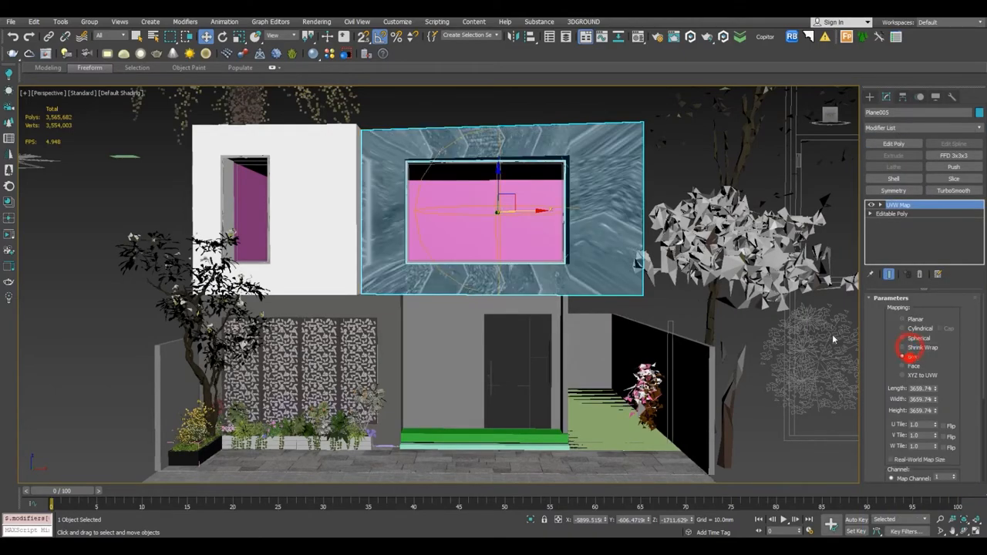
click(910, 357)
Scale the upper wall's UVW Map gizmo narrower along X in two passes to shorten the tile pattern.
key(1)
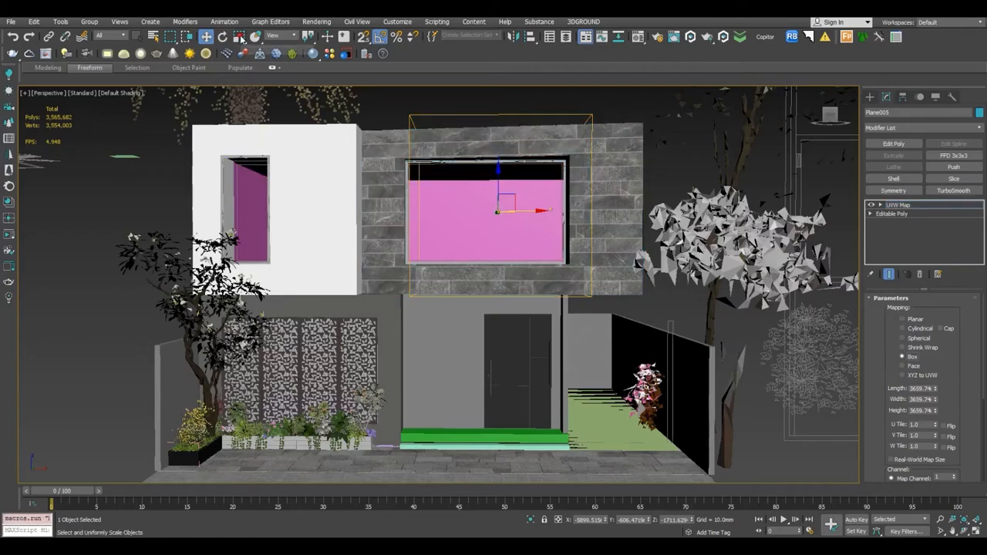
click(239, 36)
mouse_move(509, 213)
mouse_down()
mouse_move(515, 226)
mouse_move(503, 210)
mouse_move(518, 205)
mouse_move(503, 201)
mouse_up()
scroll(520, 211, up, 5)
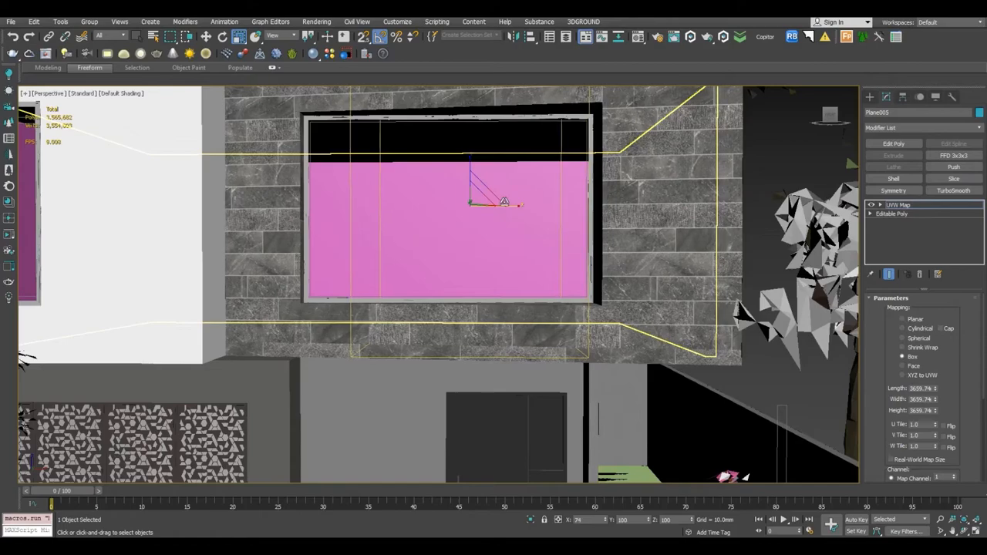
scroll(505, 205, down, 5)
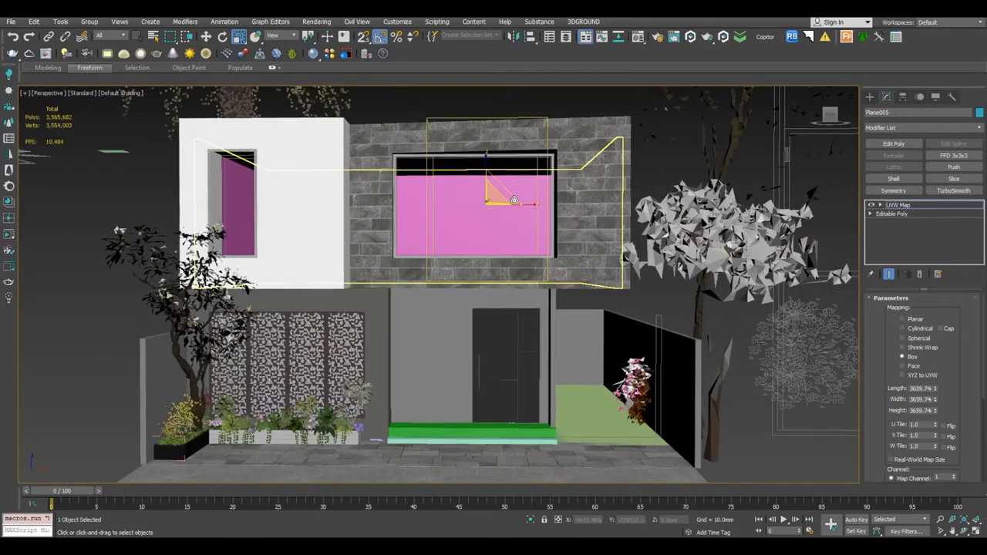
drag(532, 205, 518, 204)
middle_drag(524, 232, 548, 252)
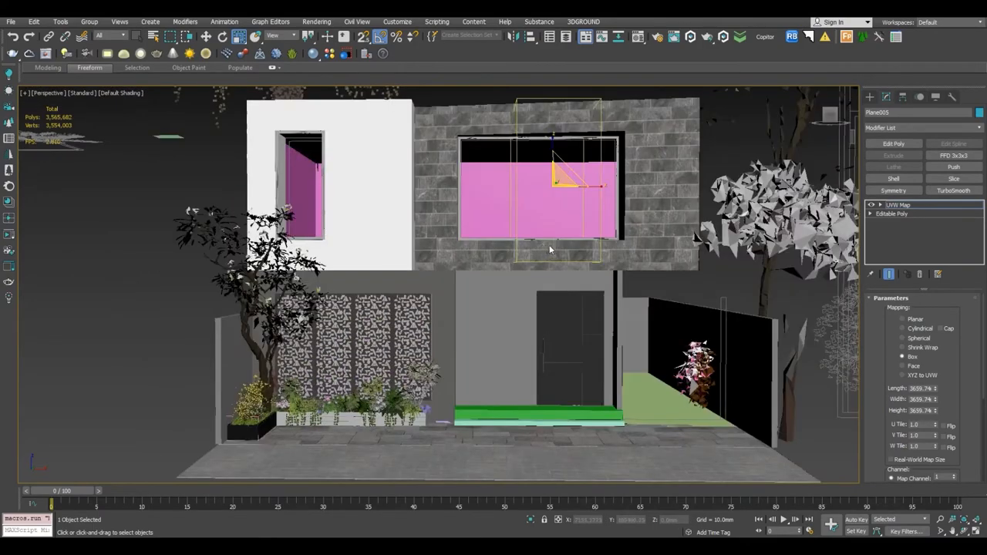
Leave gizmo editing and copy the upper wall's UVW Map modifier onto the ground-floor wall around the patterned screens.
click(883, 208)
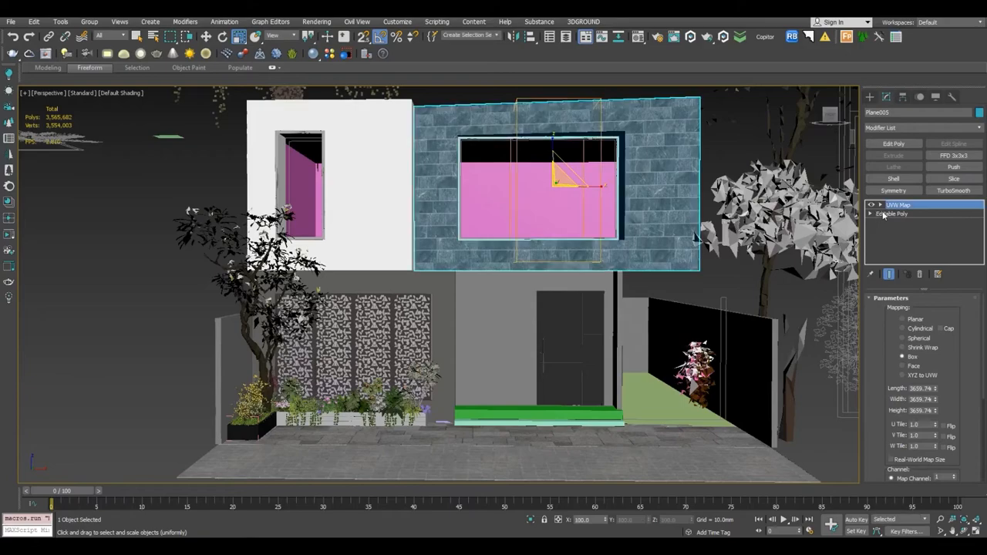
drag(895, 207, 403, 286)
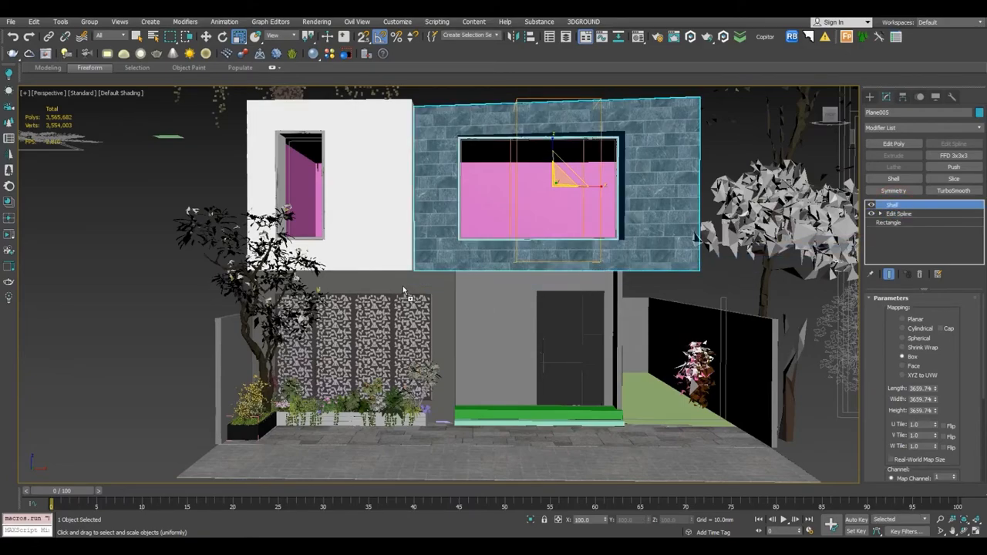
middle_drag(447, 353, 478, 334)
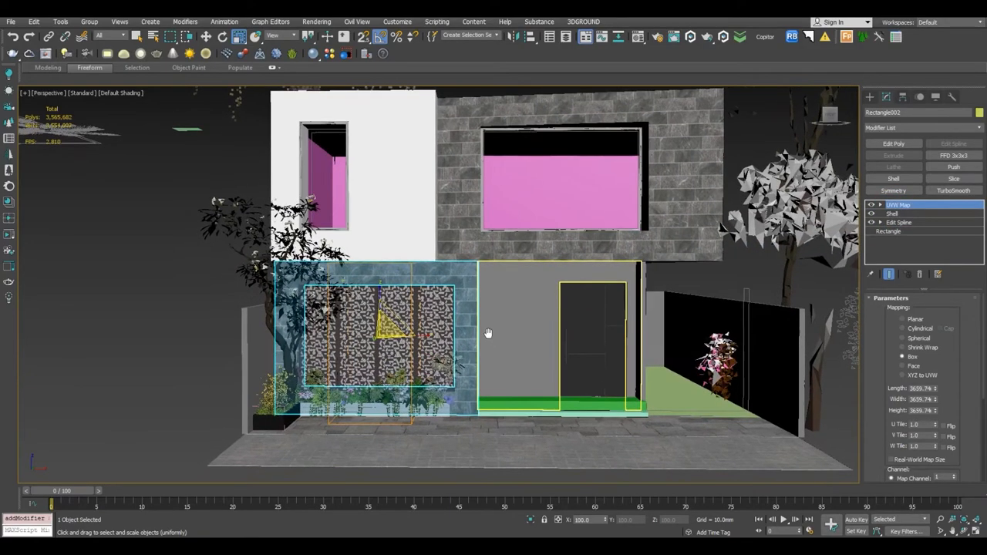
Narrow the ground-floor wall's UVW Map gizmo slightly along X, undoing a trial vertical scaling first, then return to the Move tool.
key(1)
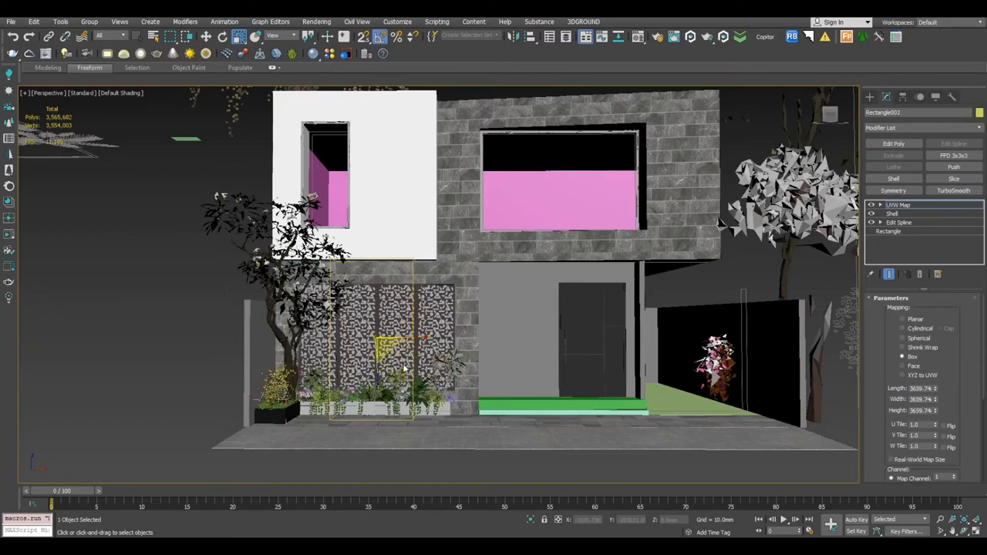
drag(378, 384, 378, 373)
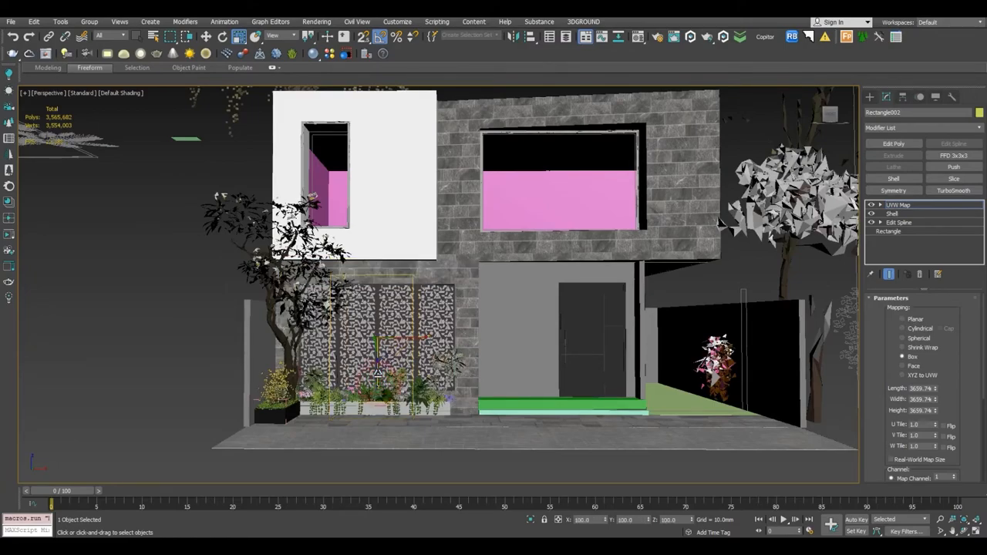
key(ctrl+z)
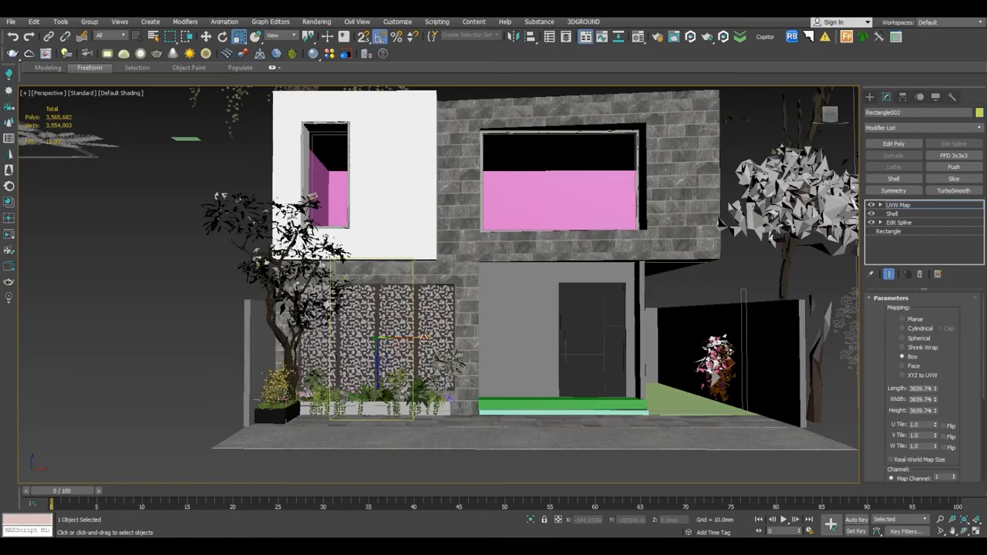
drag(429, 338, 422, 338)
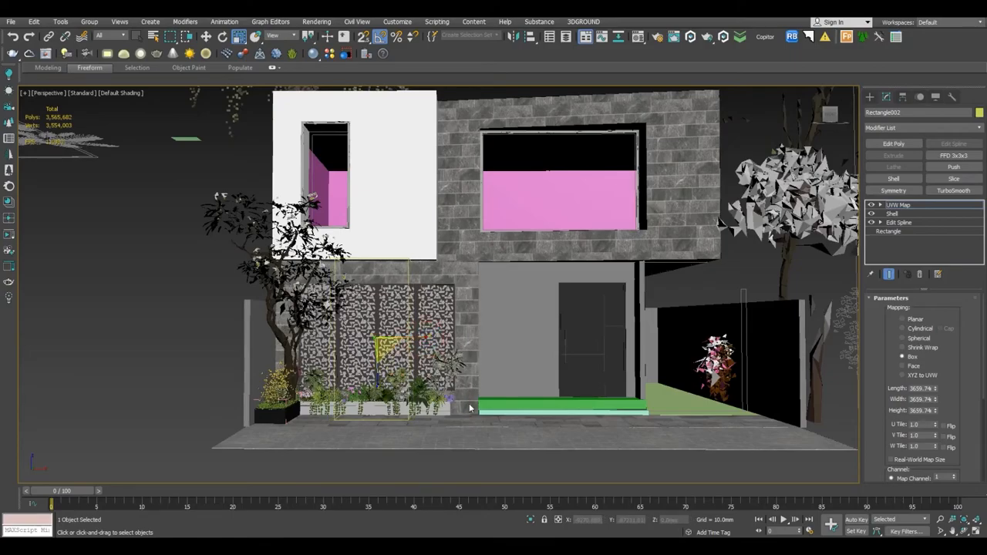
scroll(466, 409, up, 2)
alt+middle_drag(463, 412, 458, 419)
key(w)
scroll(525, 341, down, 3)
middle_drag(525, 341, 460, 390)
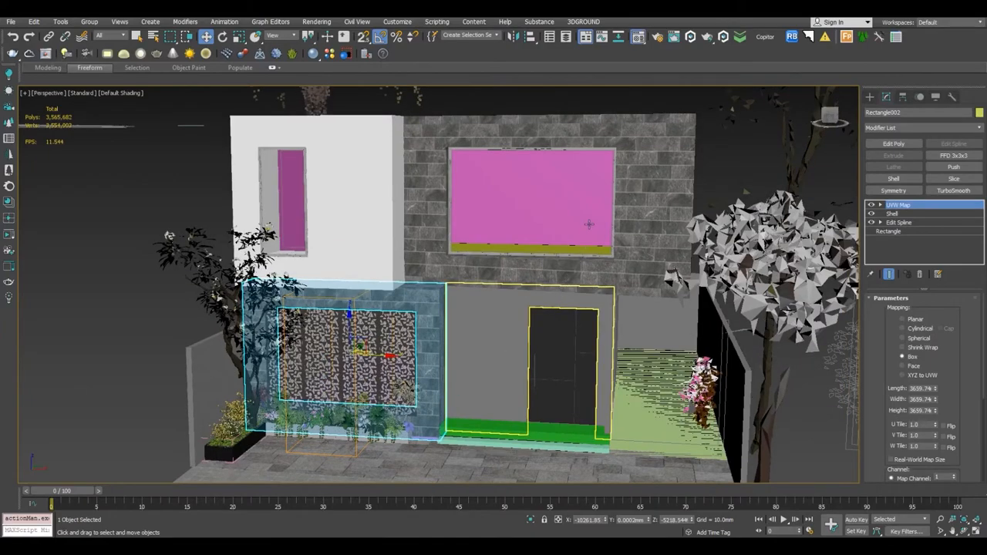
Reopen the Material Editor, enlarge wall_white_tile's preview and set its reflection colour to grey value 69.
key(m)
double_click(786, 217)
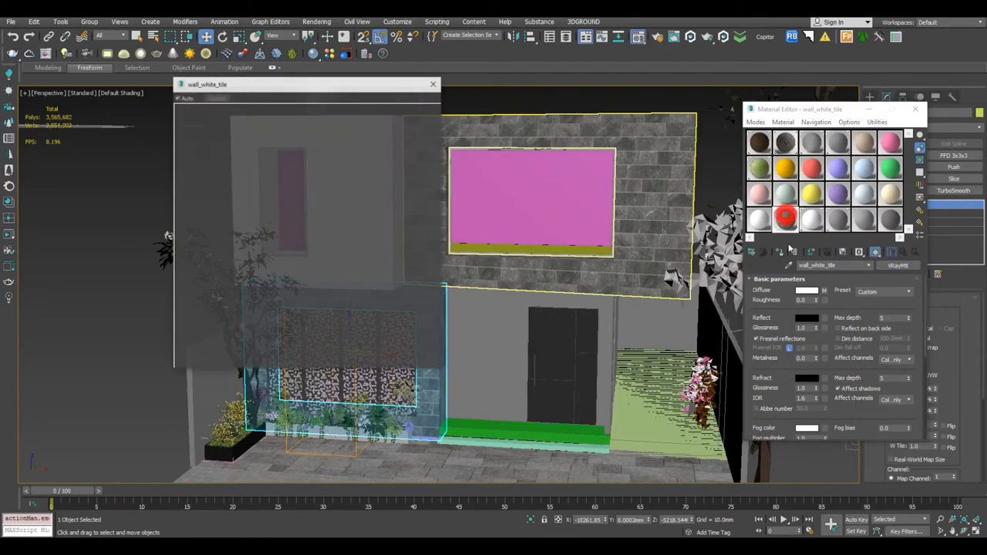
click(807, 318)
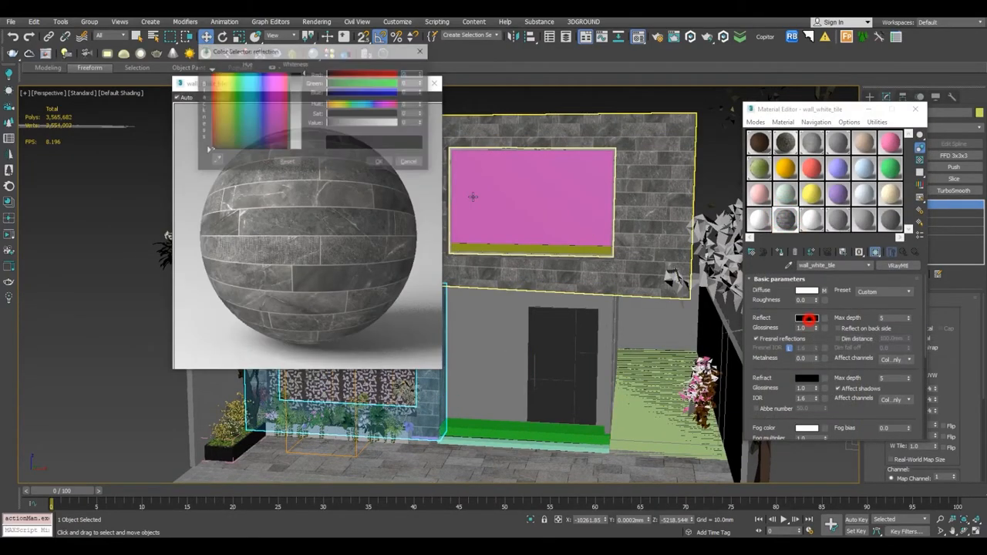
click(297, 113)
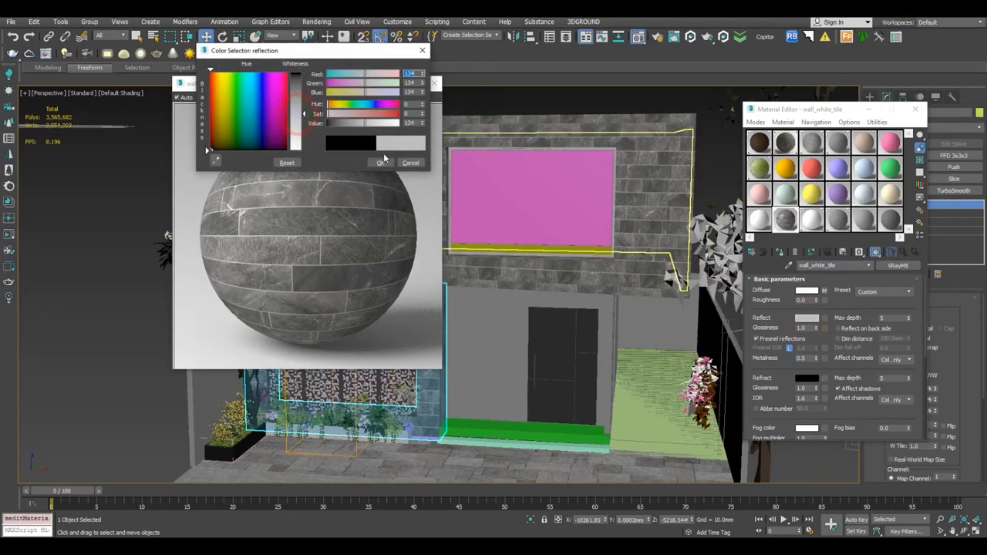
click(295, 94)
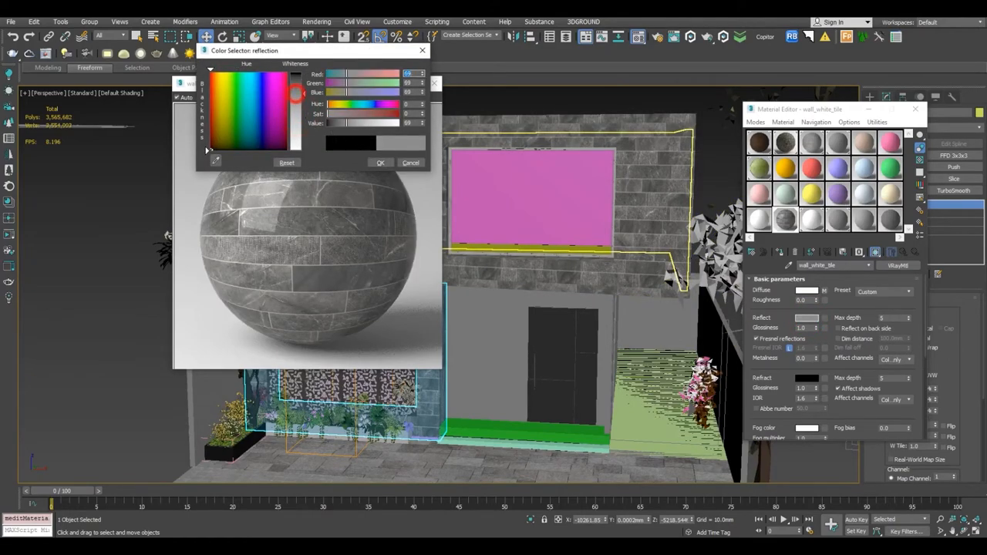
click(378, 162)
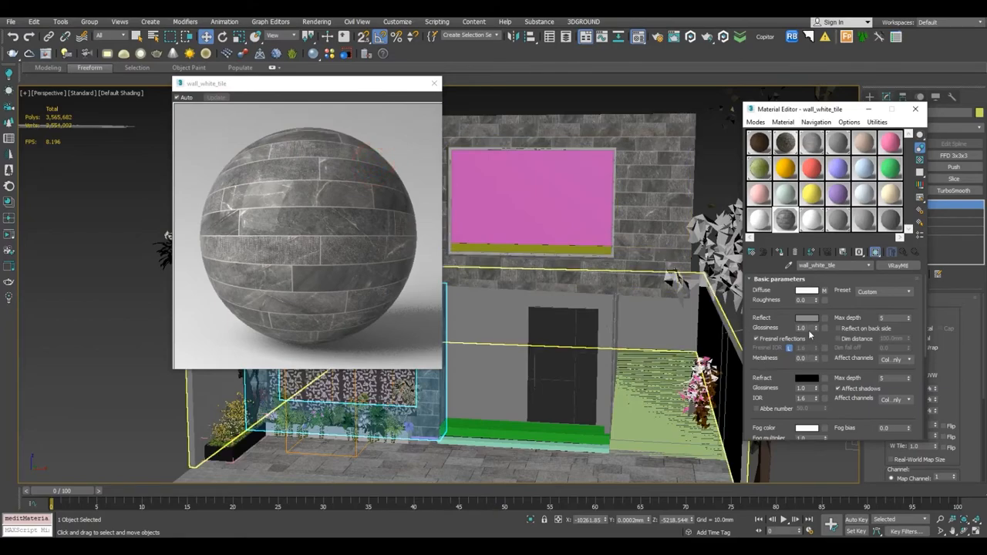
Try several reflection glossiness values on wall_white_tile and set it to 0.5.
click(806, 328)
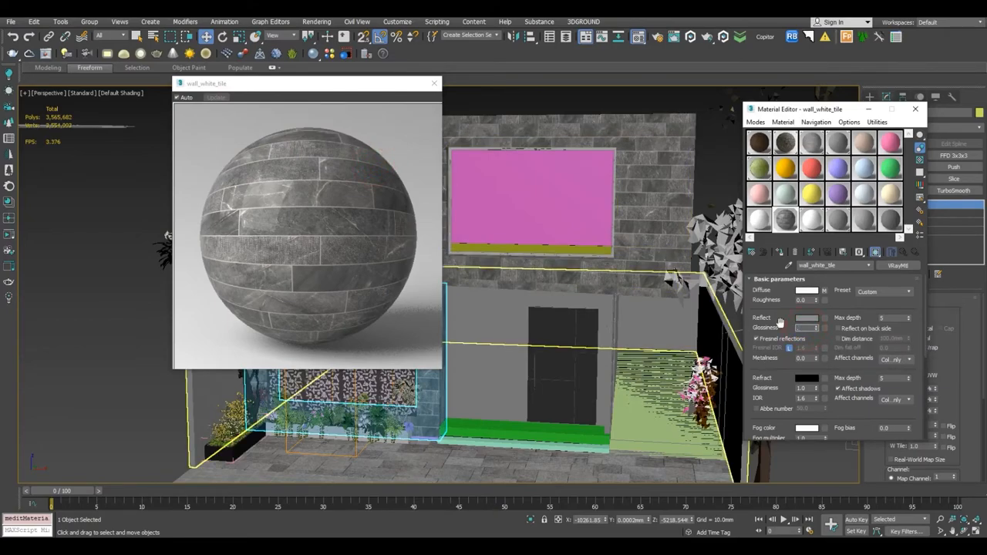
text(0.68.)
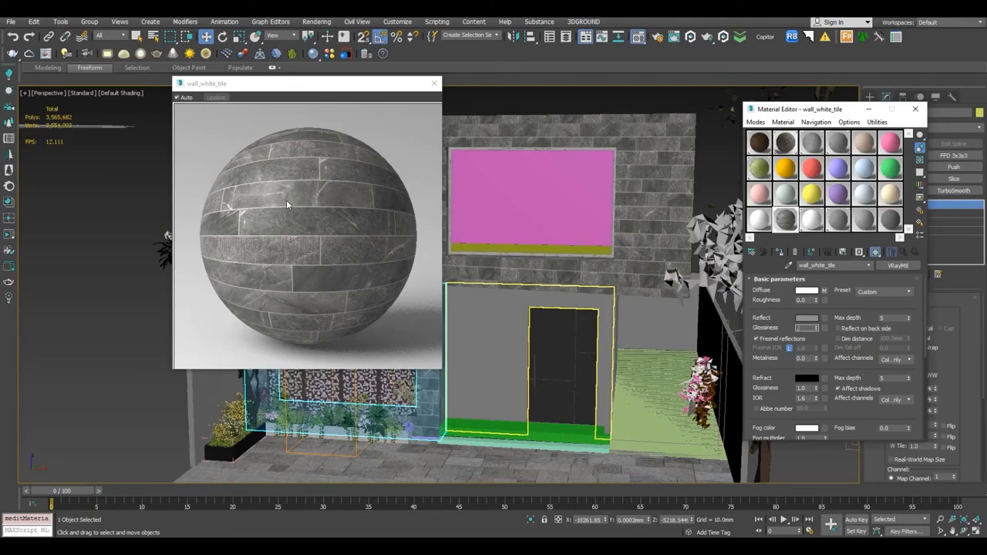
text(5)
key(Return)
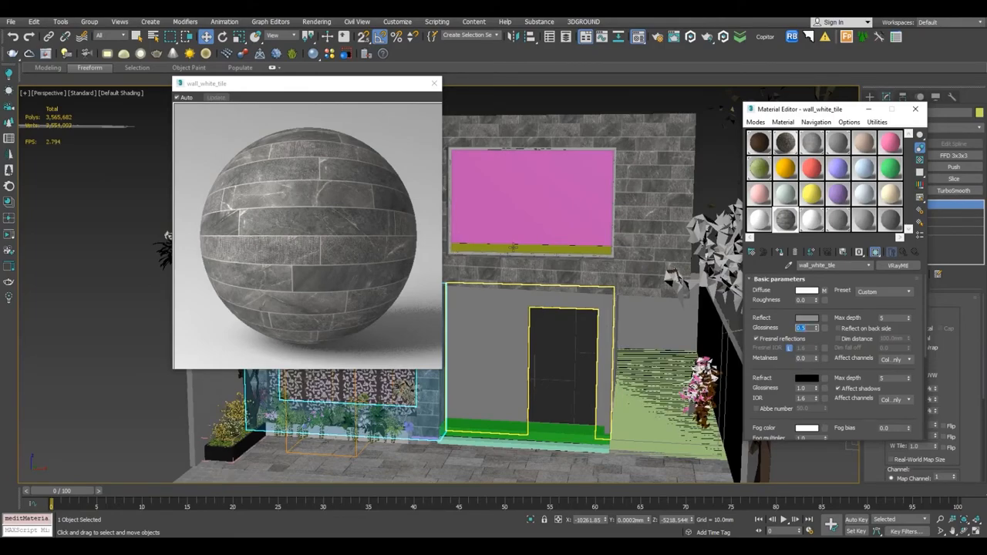
Lighten wall_white_tile's reflection colour to grey value 104 and close its enlarged preview.
click(812, 317)
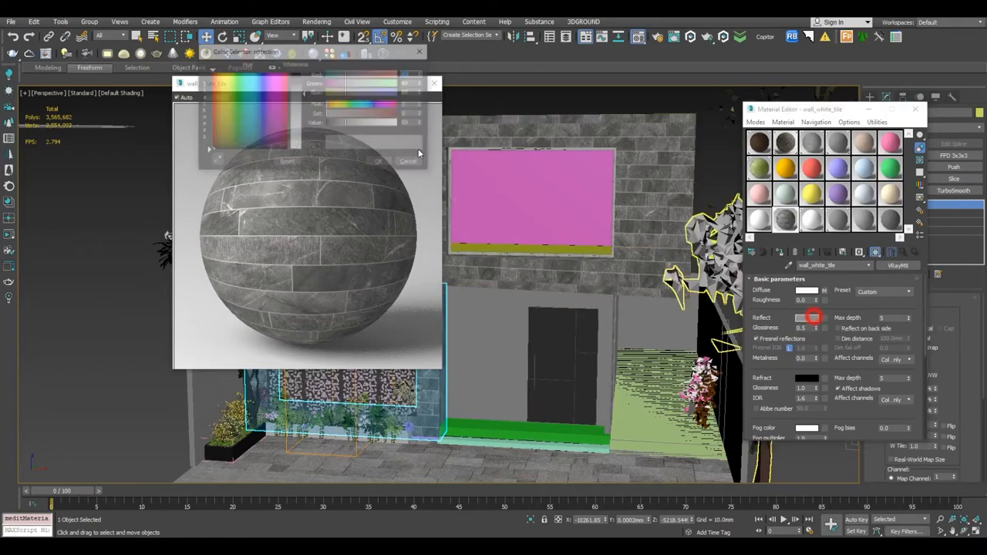
click(296, 104)
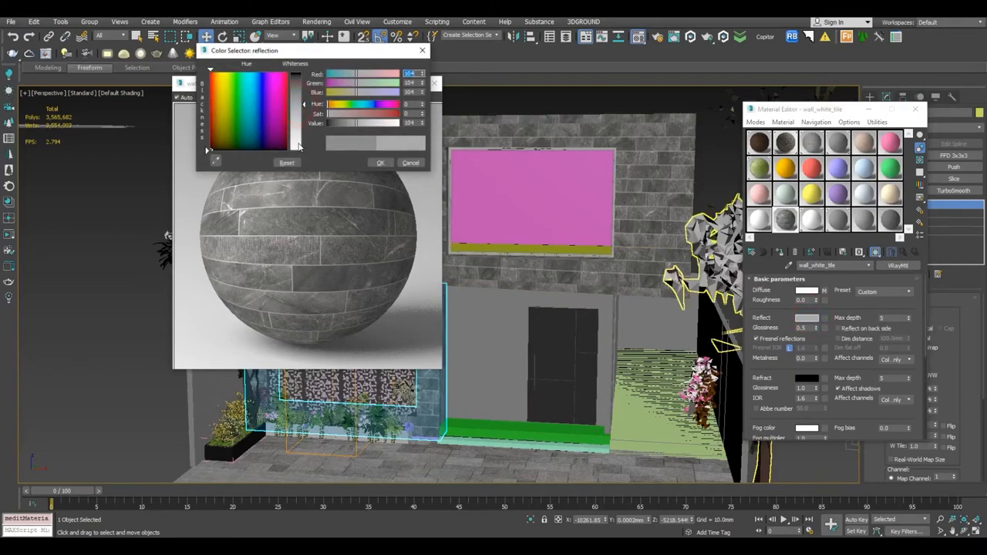
click(377, 162)
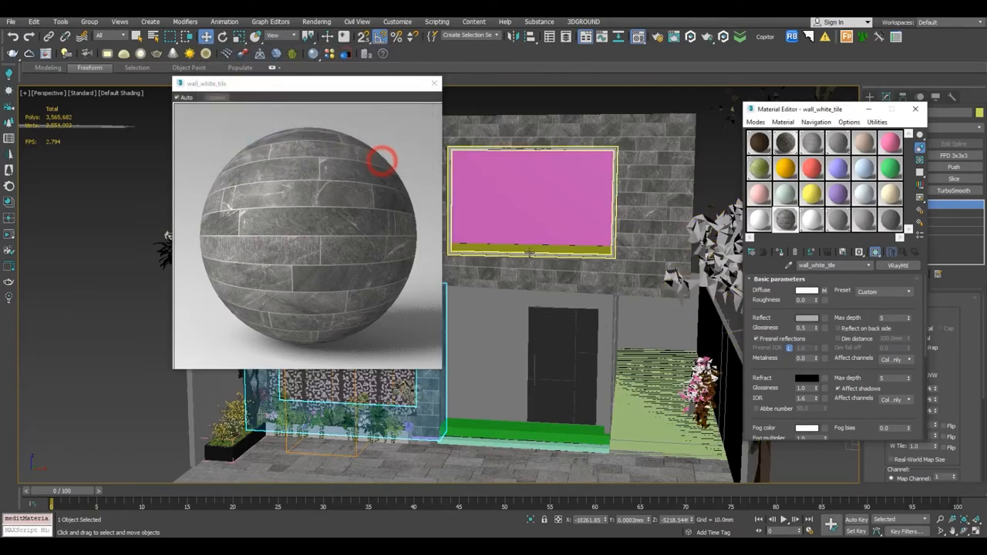
click(437, 86)
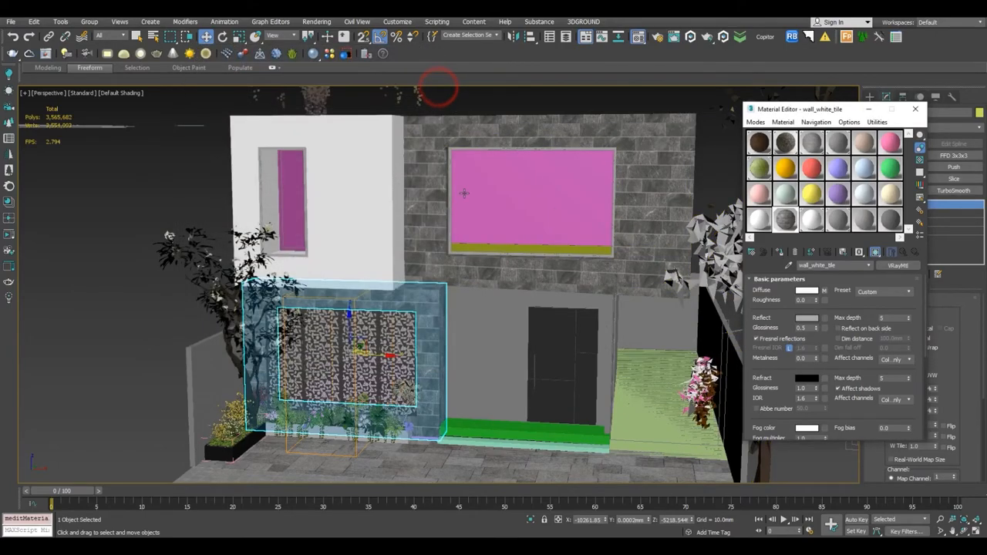
Sample the front door's Multi/Sub-Object material from the scene into the Material #14 slot.
click(783, 194)
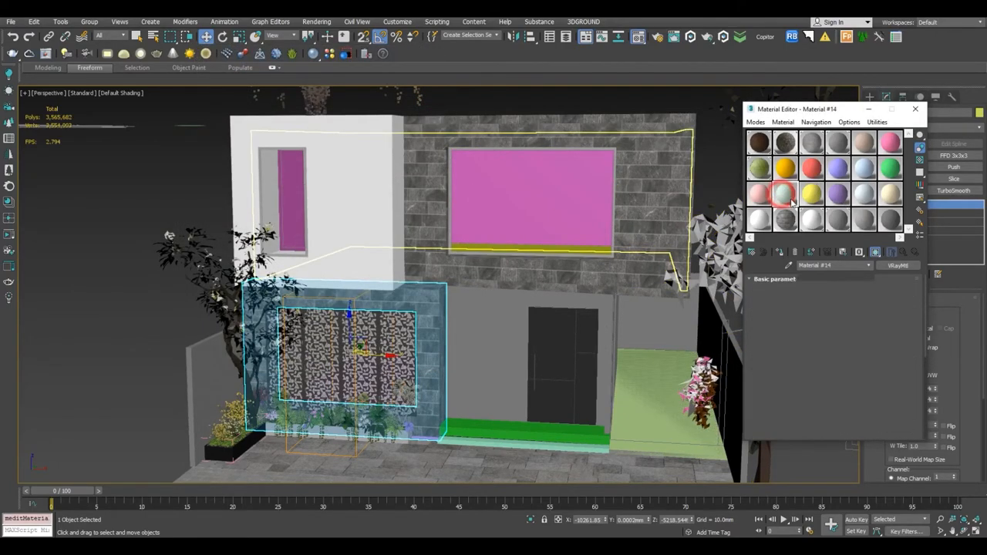
click(787, 266)
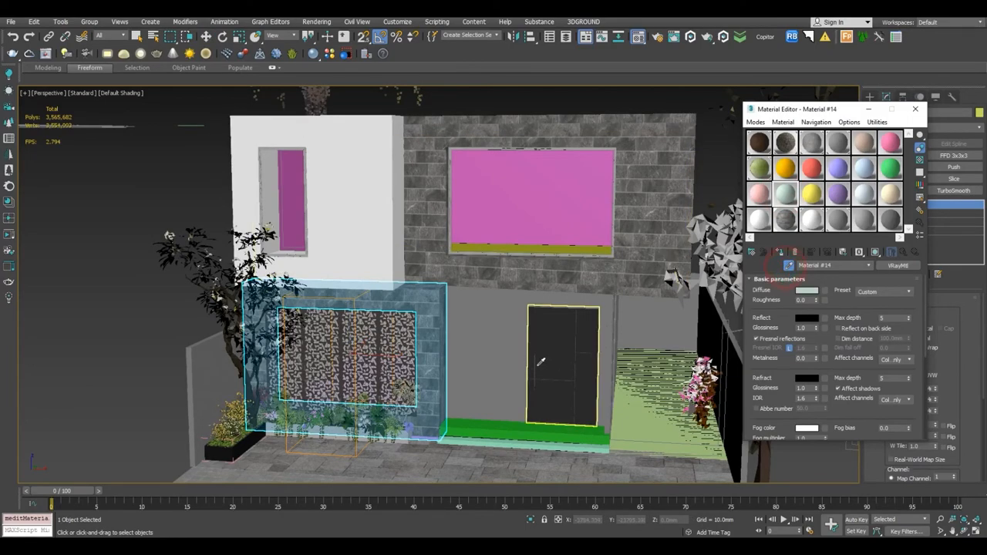
scroll(540, 361, up, 10)
click(513, 318)
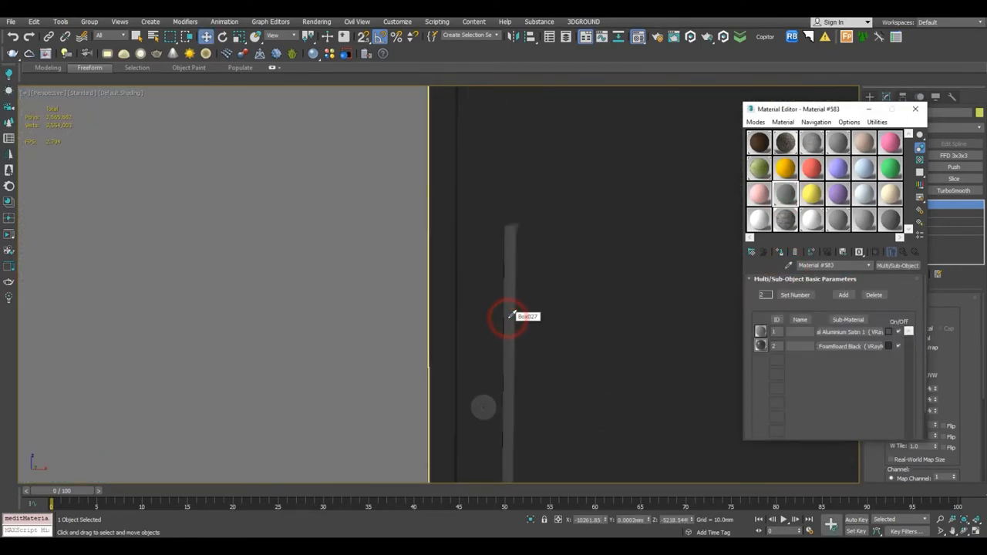
scroll(512, 316, down, 10)
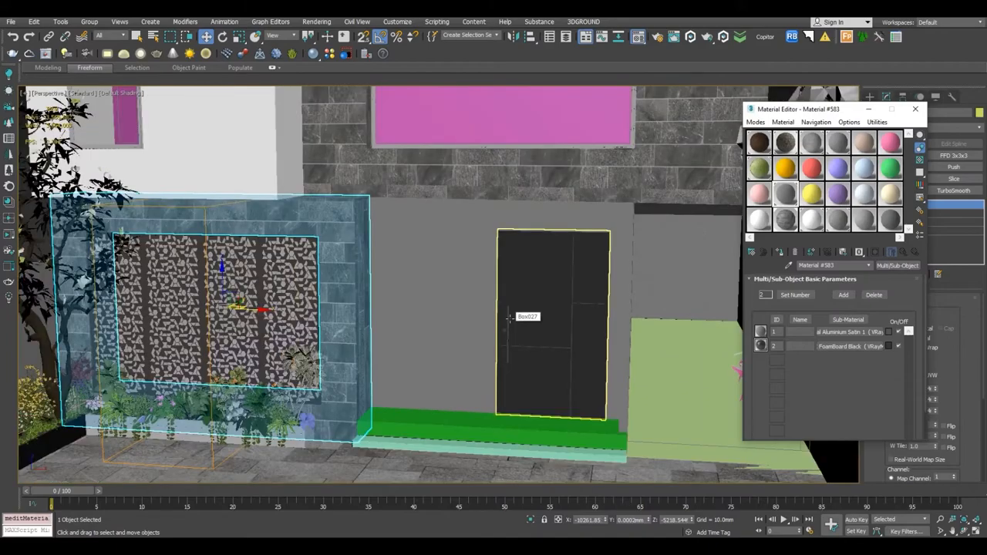
Copy the door's PVC FoamBoard Black sub-material, as a copy, into the yellow sample slot and check its enlarged preview.
drag(846, 347, 813, 196)
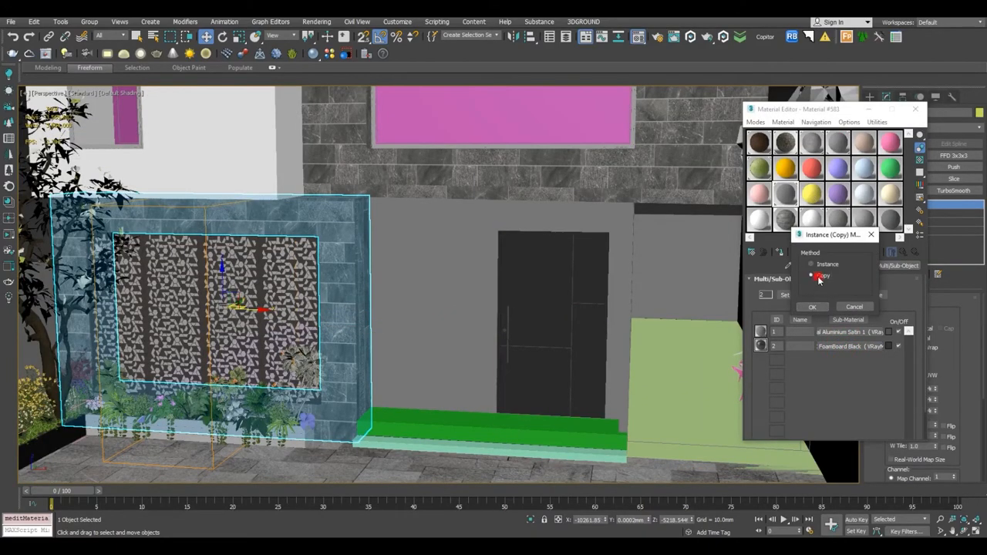
click(812, 307)
click(812, 197)
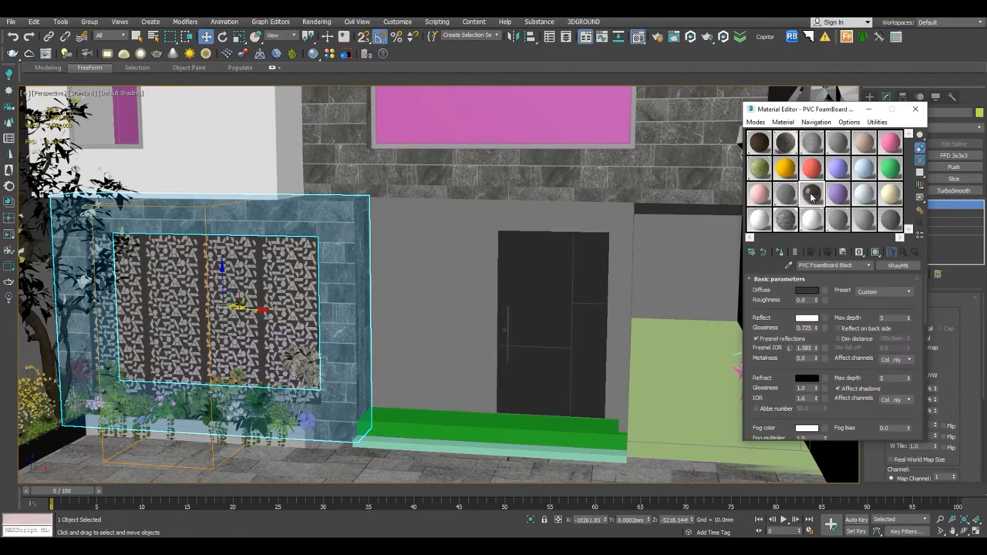
double_click(812, 196)
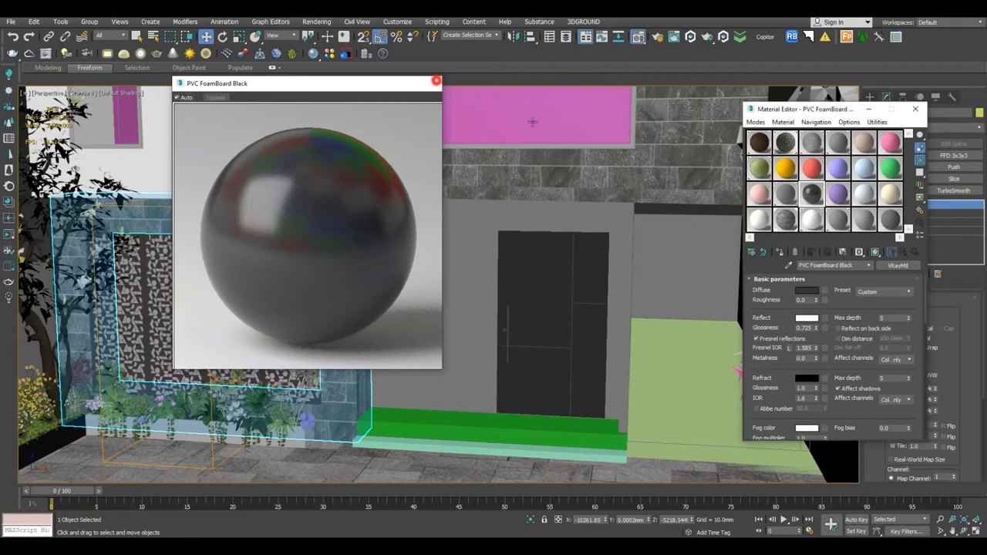
click(434, 83)
click(813, 195)
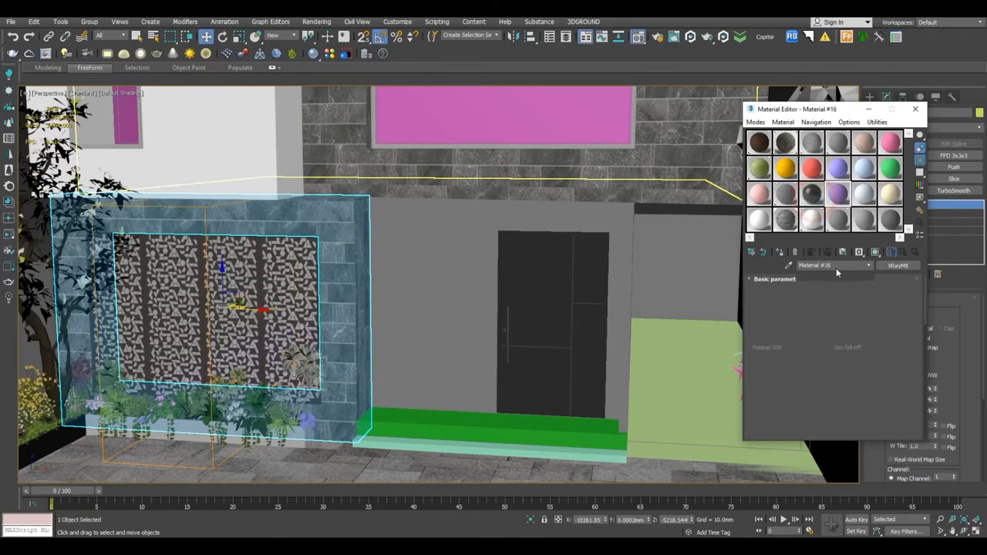
Name the copied dark material window and set its reflection glossiness to 0.92.
click(859, 265)
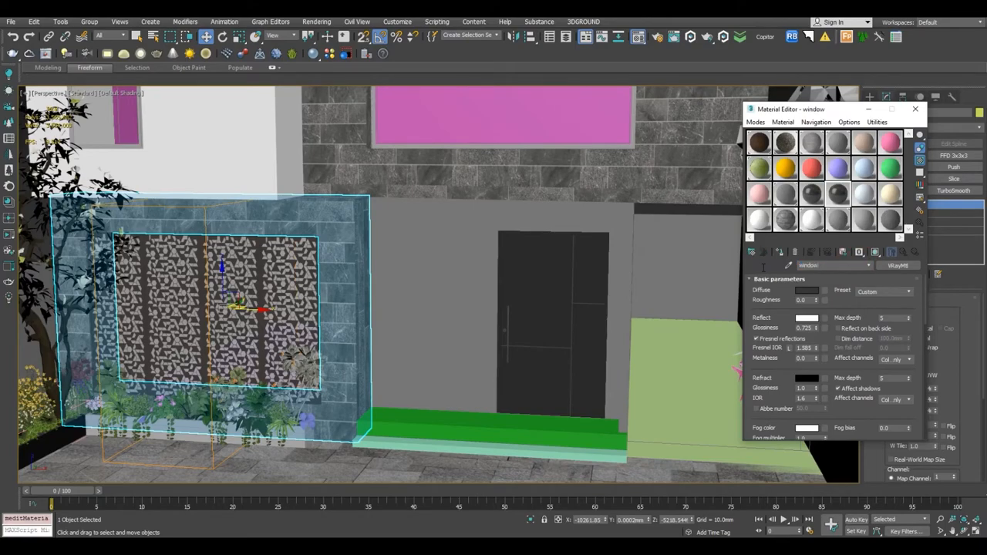
double_click(839, 195)
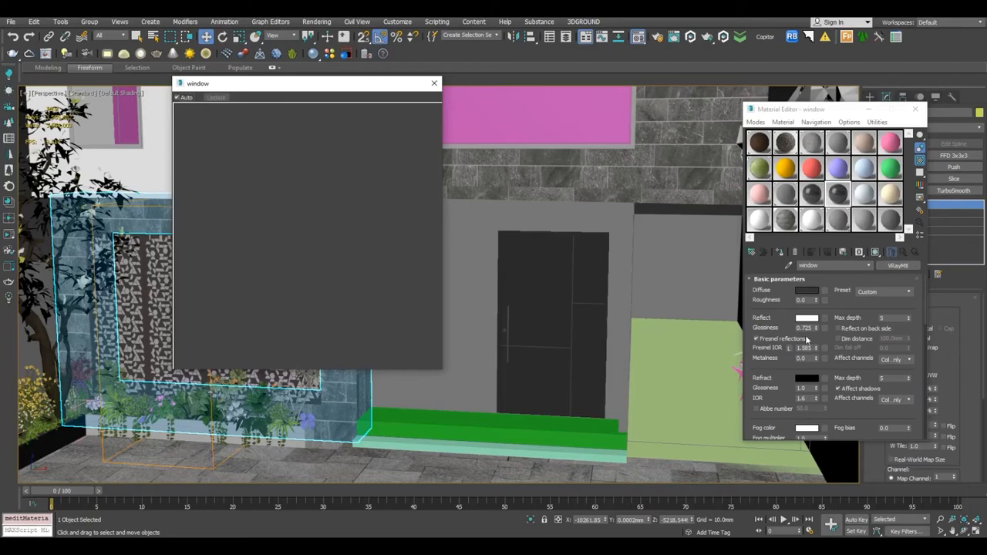
double_click(803, 328)
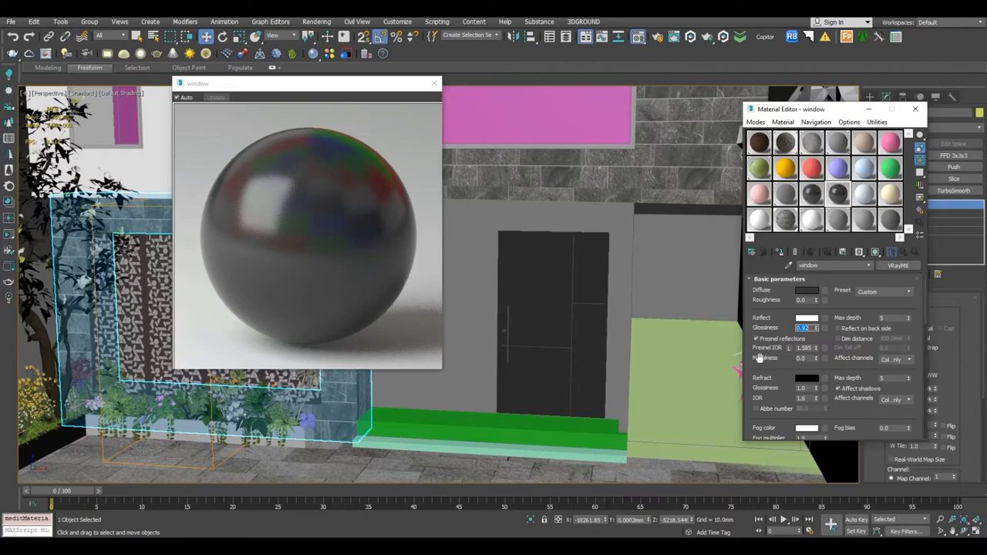
Darken the window material's reflection colour to dark grey and set its Fresnel IOR to 1.6.
click(807, 318)
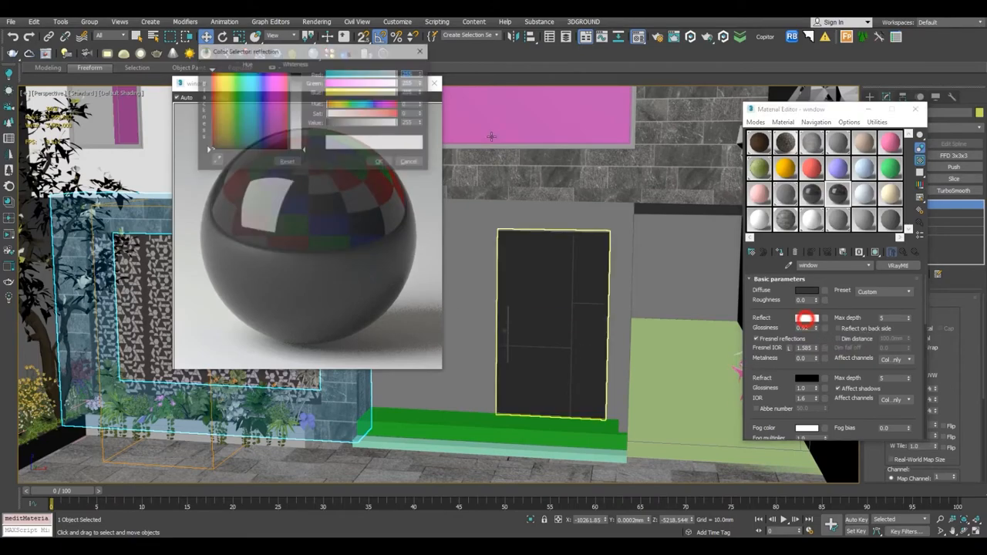
click(381, 164)
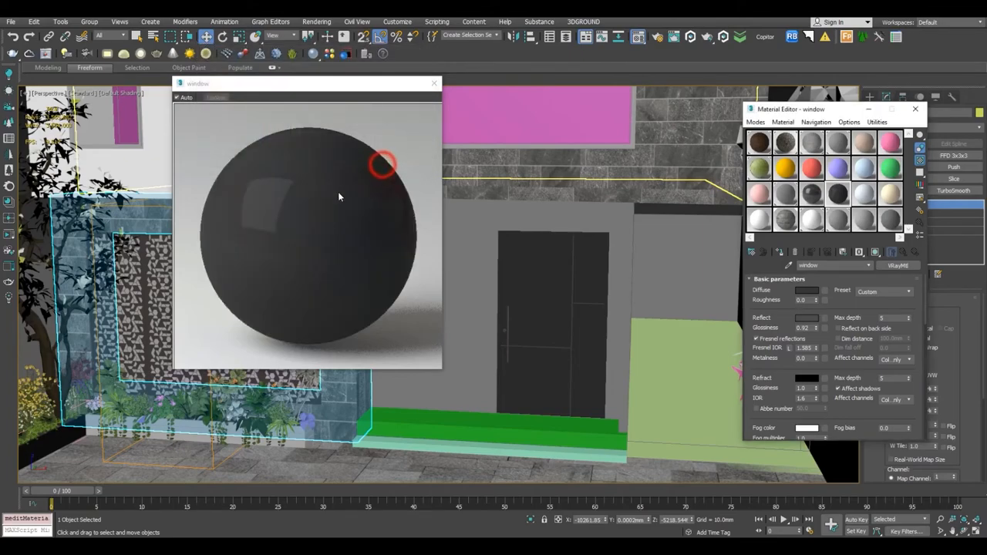
drag(802, 348, 836, 349)
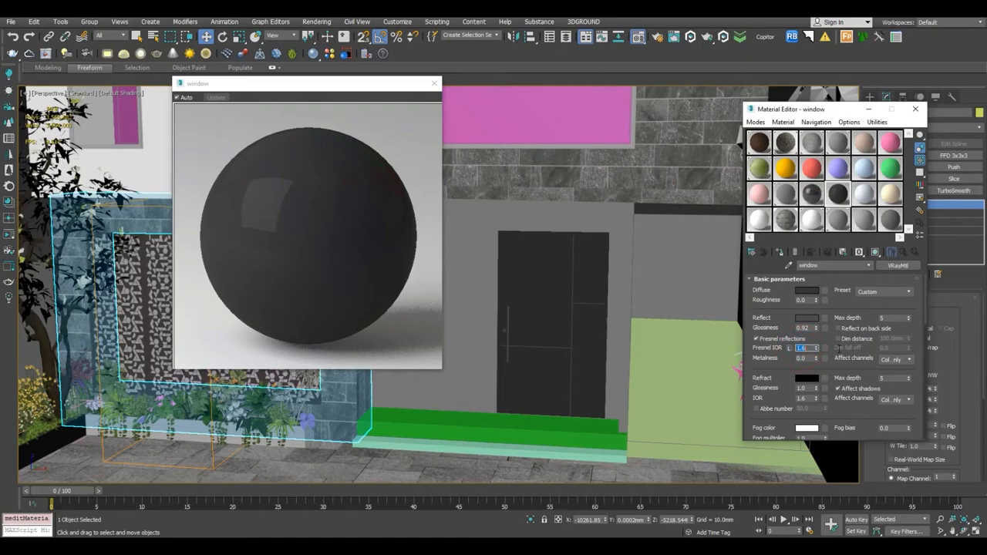
click(433, 84)
Darken the window material's diffuse colour to near black.
middle_drag(548, 252, 718, 357)
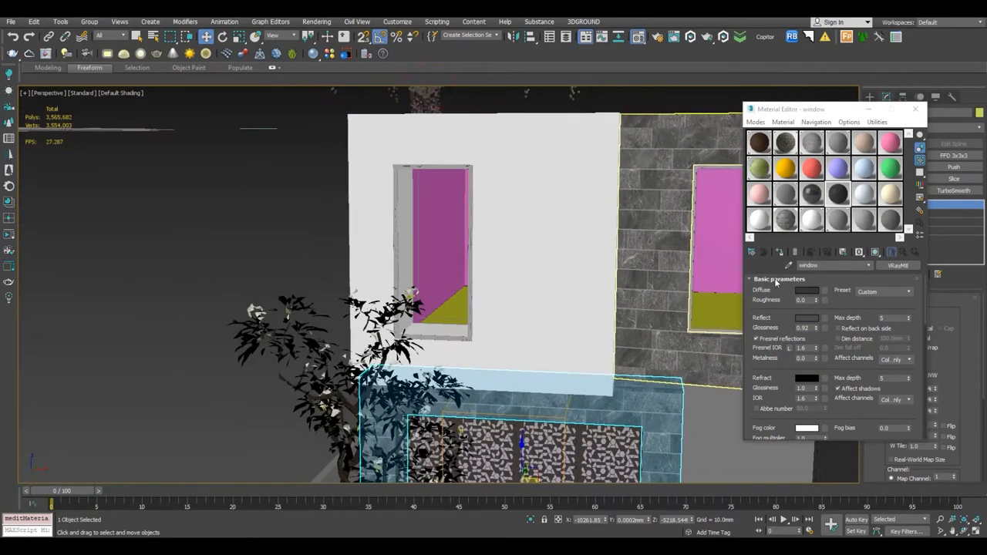
click(803, 291)
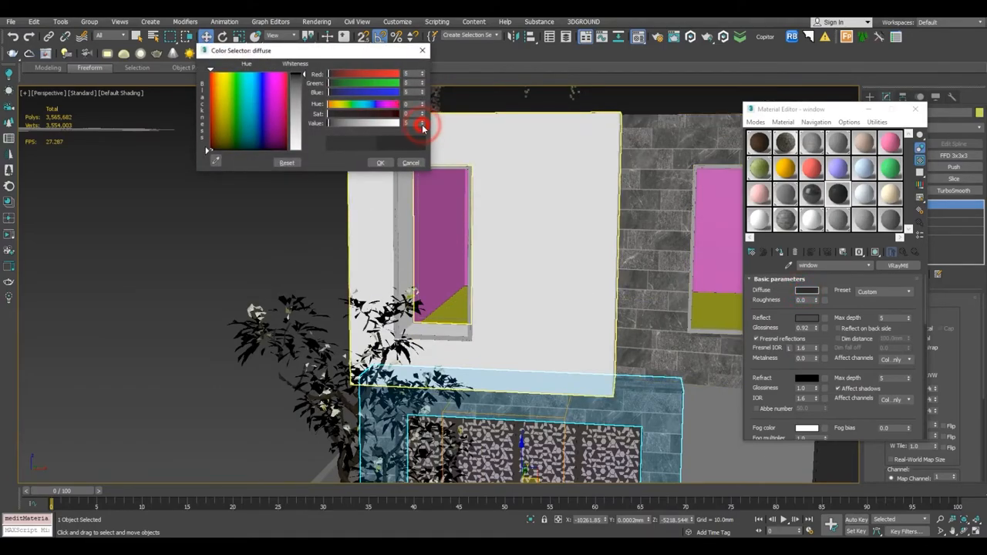
click(380, 163)
Assign the window material to the frames of both upper-floor windows.
scroll(395, 171, up, 5)
click(393, 169)
click(778, 251)
scroll(577, 271, up, 10)
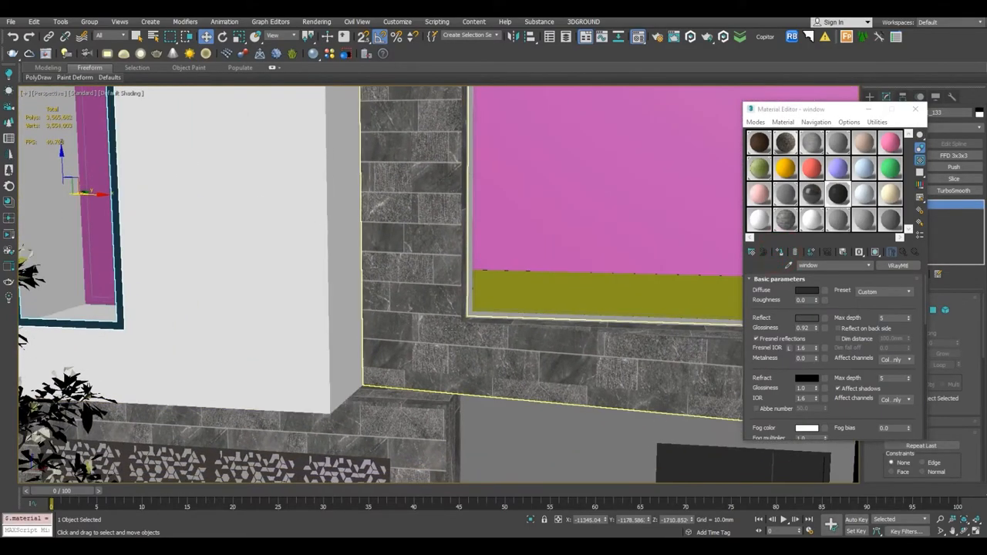
click(472, 311)
click(781, 253)
Assign the wall_ material to the group of perforated decorative panels on the ground-floor facade.
scroll(524, 309, down, 10)
middle_drag(566, 301, 609, 251)
scroll(359, 299, up, 3)
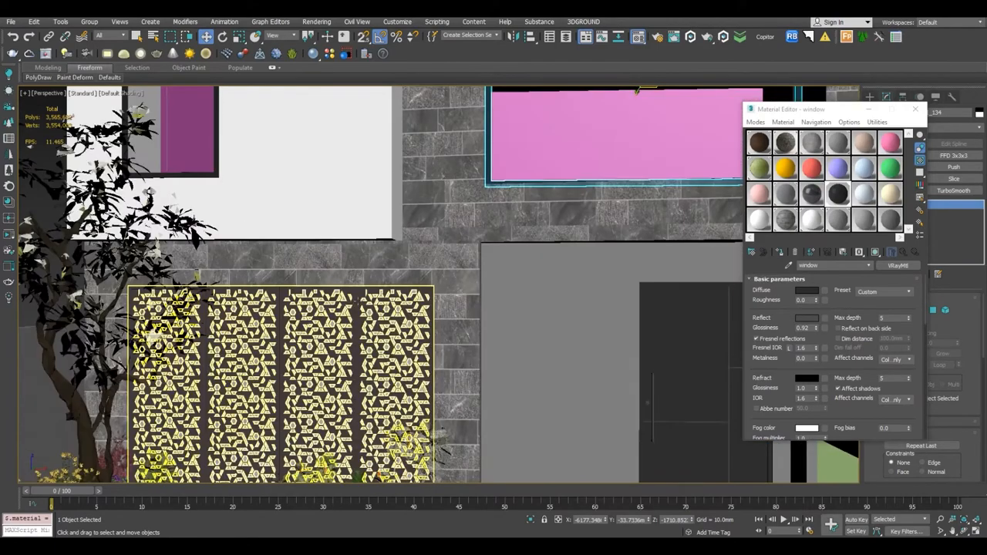
scroll(349, 298, up, 2)
click(838, 220)
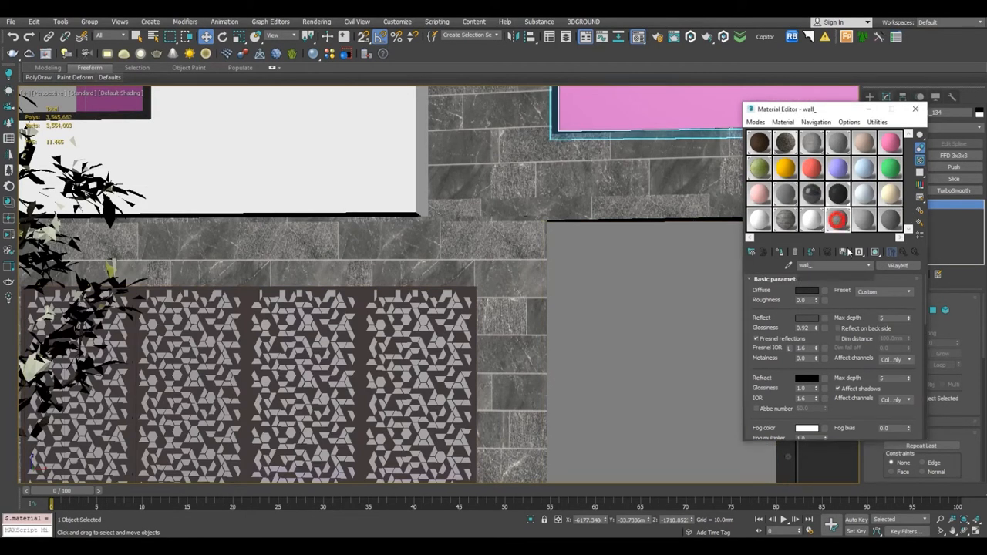
mouse_move(345, 309)
mouse_down()
mouse_move(364, 299)
mouse_move(360, 319)
mouse_up()
click(362, 305)
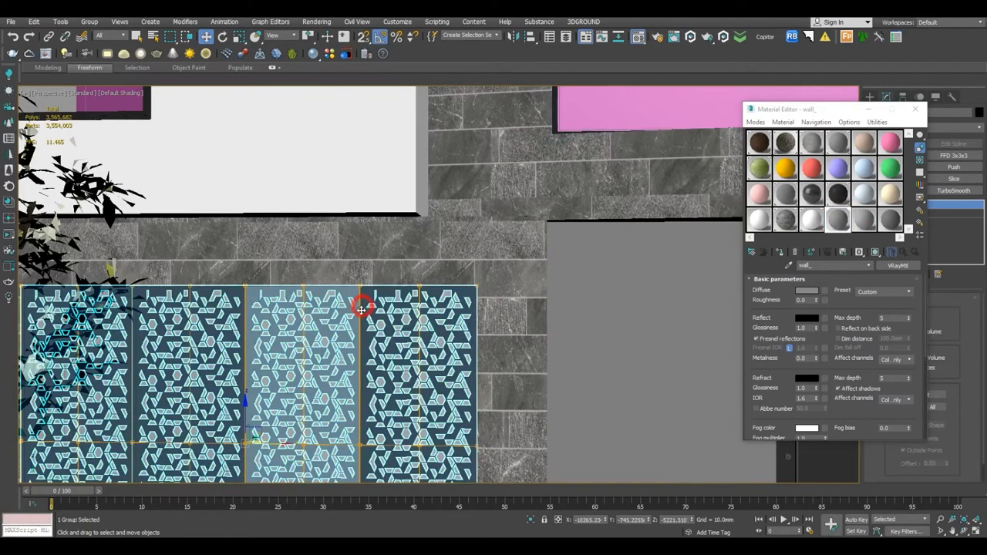
click(780, 253)
Apply the wall_white_ material to the roof and the upper-floor walls of the house.
middle_drag(441, 345, 466, 318)
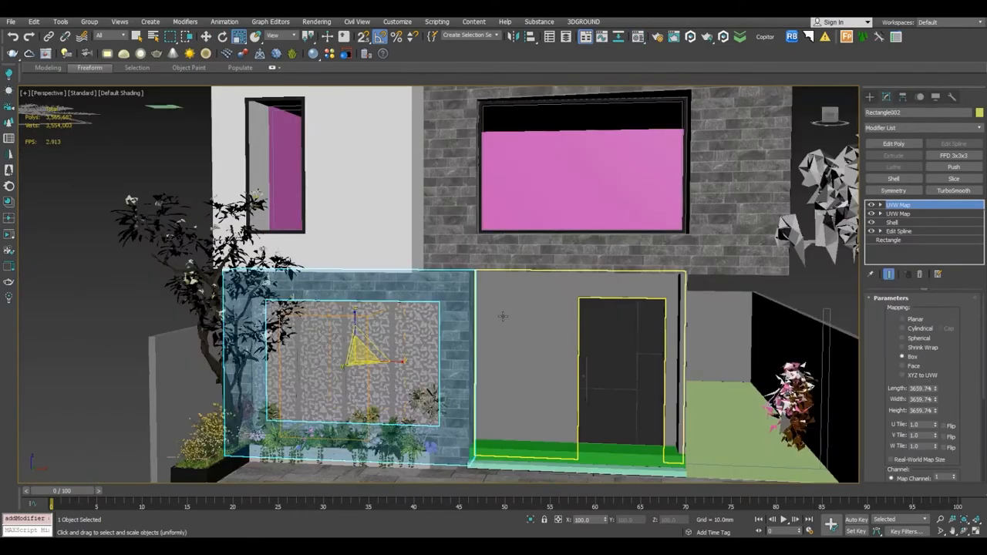
scroll(503, 316, down, 3)
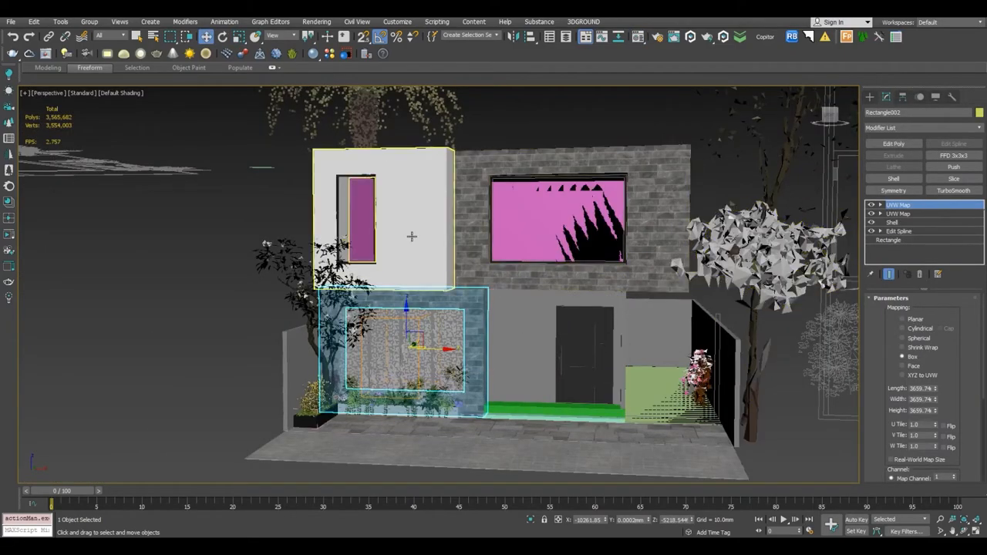
alt+middle_drag(427, 257, 444, 281)
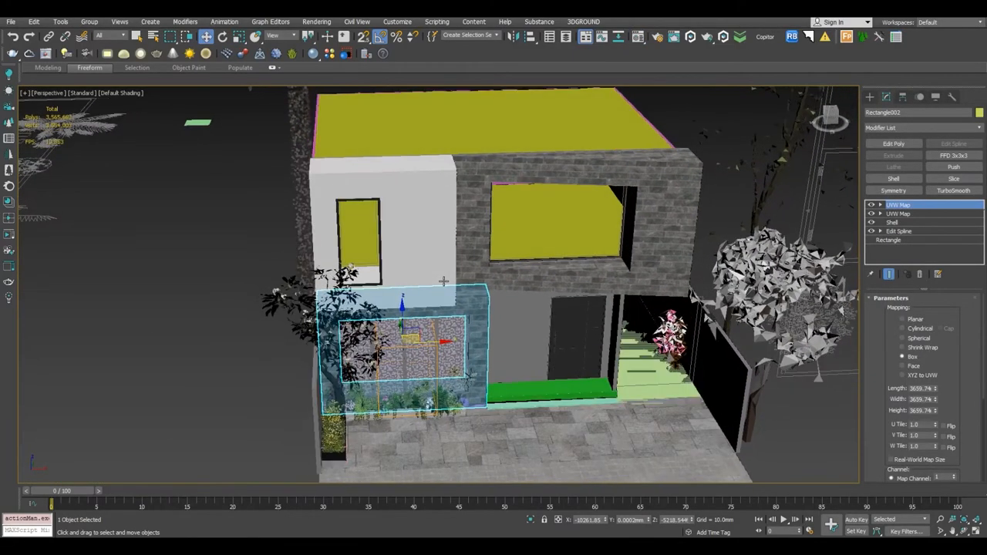
key(m)
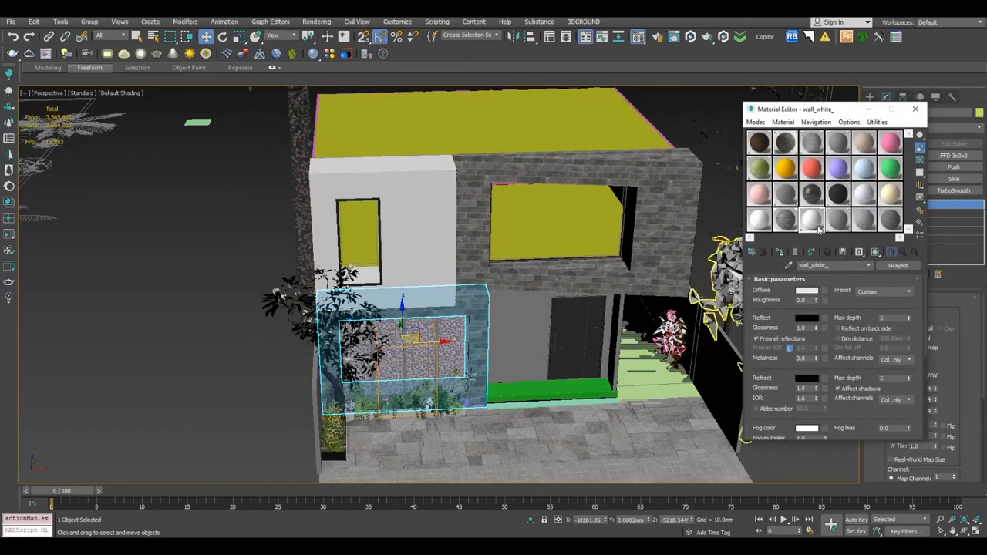
drag(685, 160, 563, 136)
alt+middle_drag(571, 205, 503, 217)
drag(811, 225, 662, 207)
mouse_move(674, 289)
alt+middle_down()
mouse_move(581, 281)
mouse_move(683, 282)
alt+middle_up()
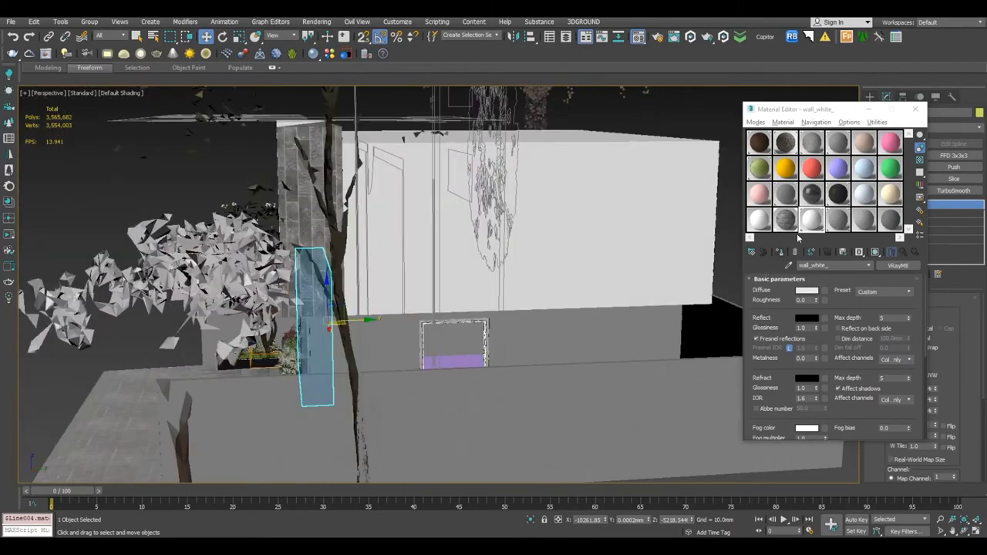
Apply the wall_white_ material to the ground-floor side wall beneath the upper storey.
drag(776, 252, 590, 343)
alt+middle_drag(569, 352, 616, 315)
scroll(604, 365, up, 3)
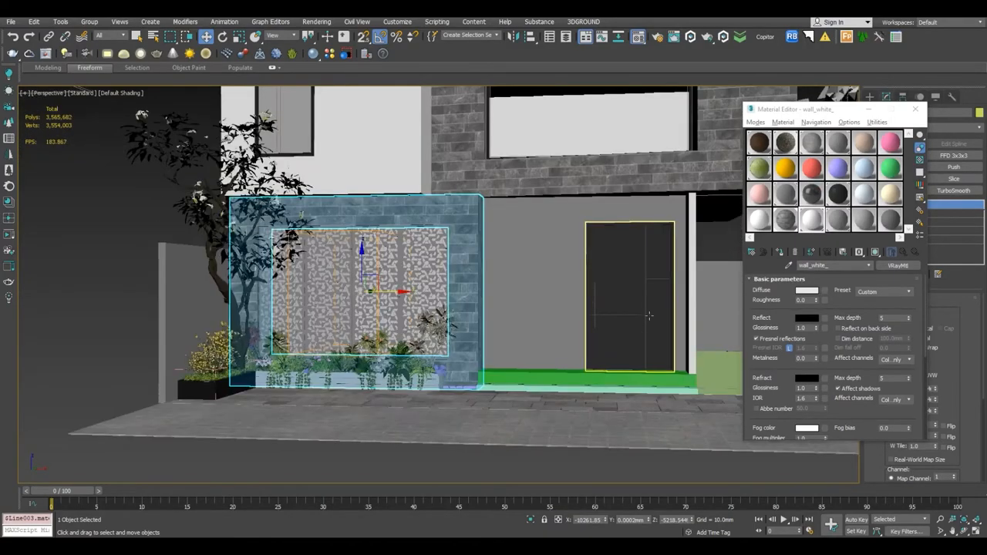
Assign the wall_ material to the ground-floor wall around the entrance door and clear the selection.
mouse_move(698, 227)
alt+middle_down()
mouse_move(652, 253)
mouse_move(713, 233)
alt+middle_up()
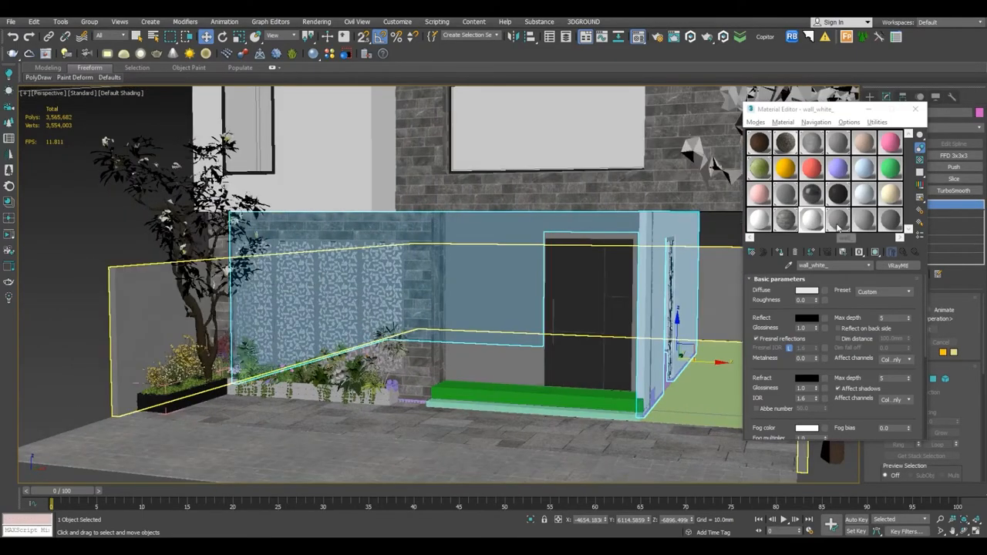
click(839, 220)
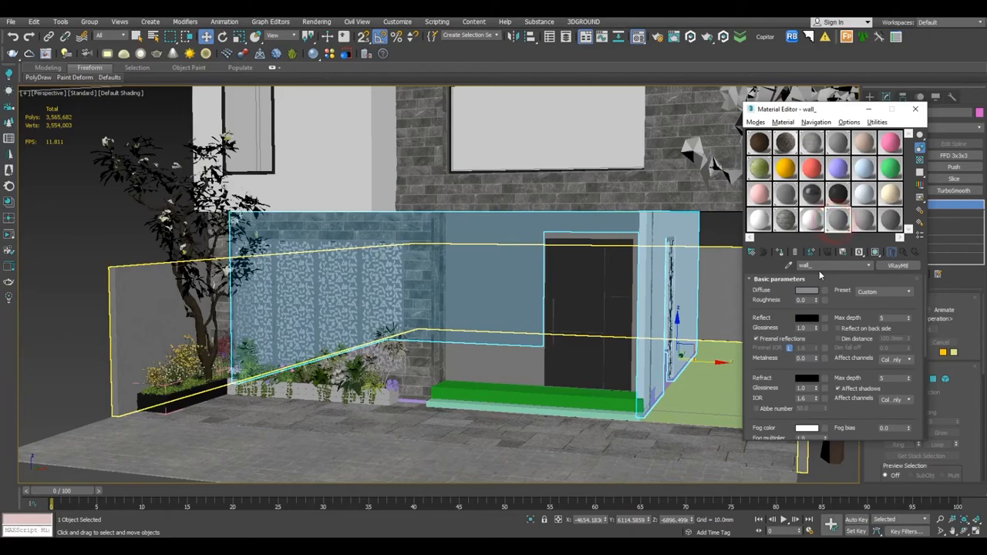
click(838, 218)
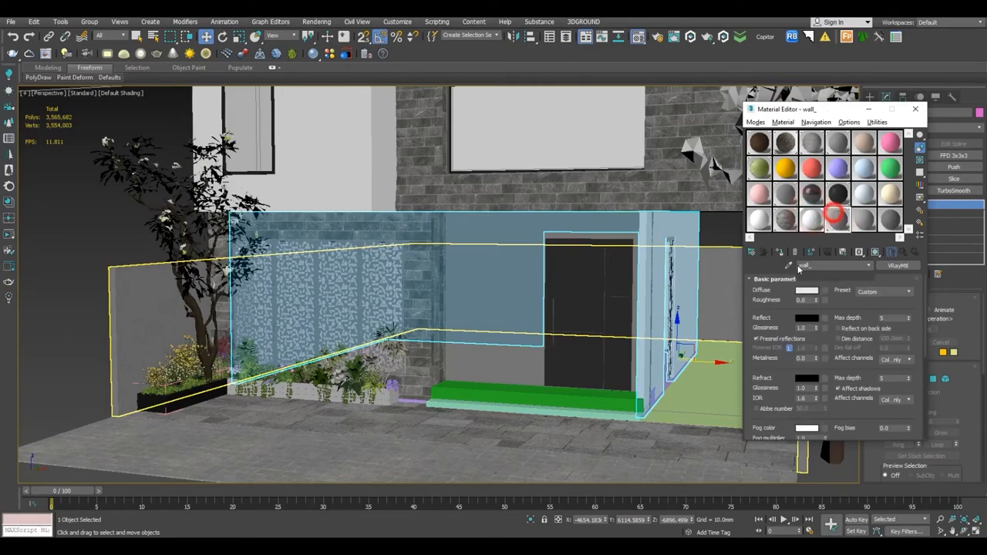
click(779, 252)
click(591, 414)
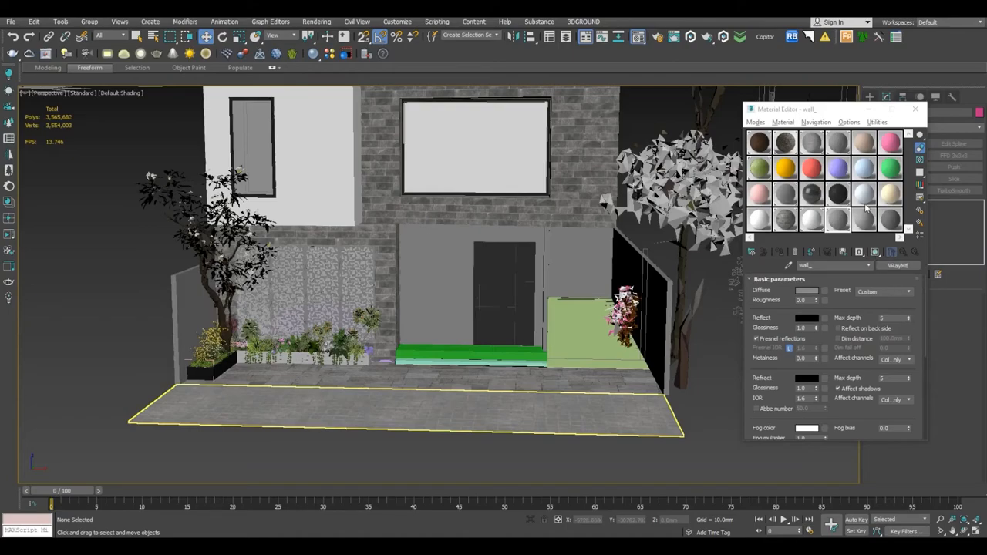
Rename the unused Material #17 as marblr_black.
click(865, 201)
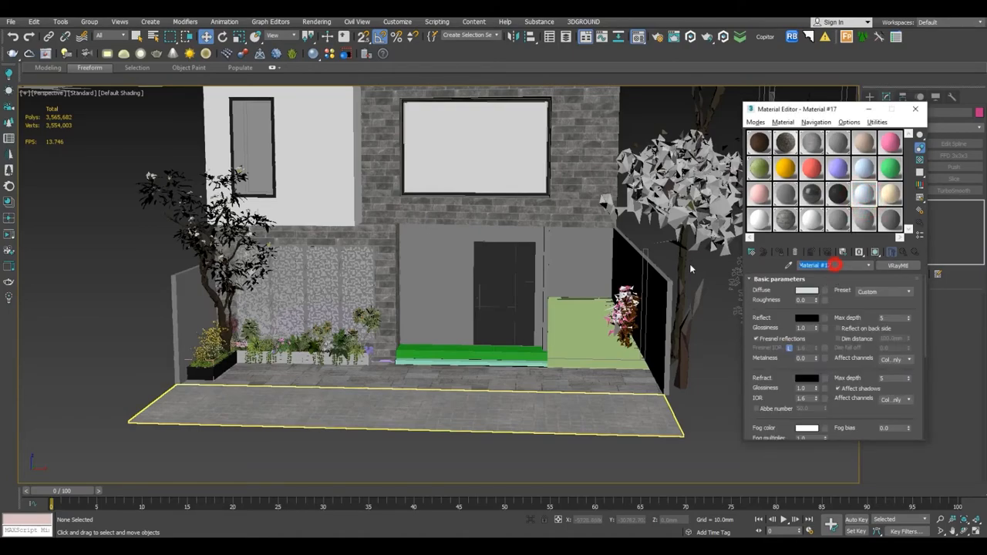
text(marbl)
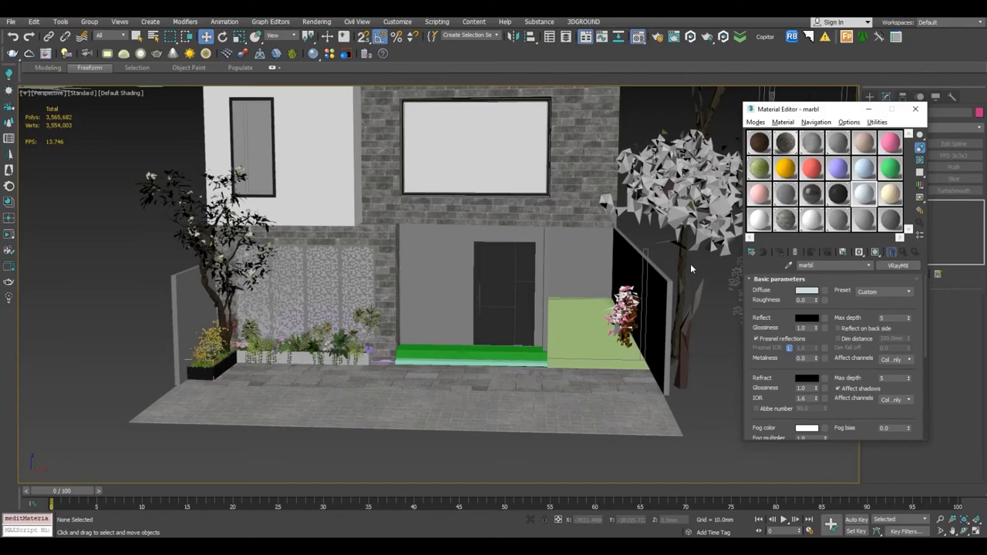
text(r_black)
Load AMS-2023-SM-Dark-Statuary-Marble-1.jpg from the TEXT folder as the marblr_black material's diffuse bitmap.
click(826, 291)
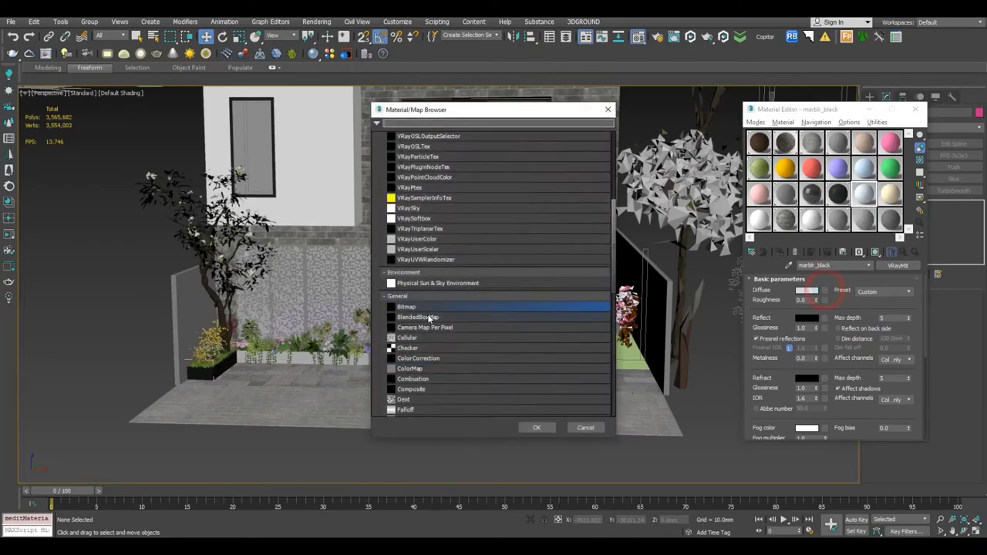
double_click(415, 308)
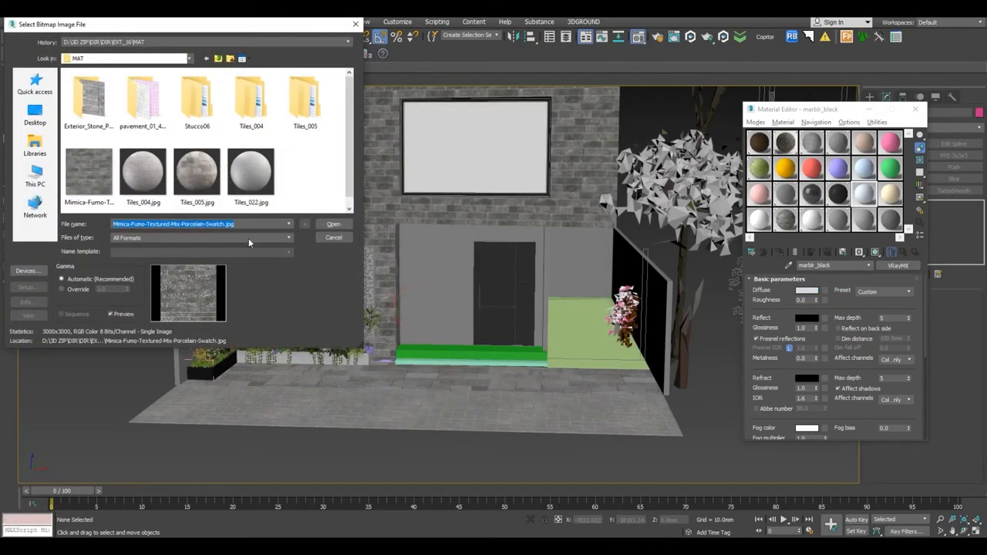
key(Return)
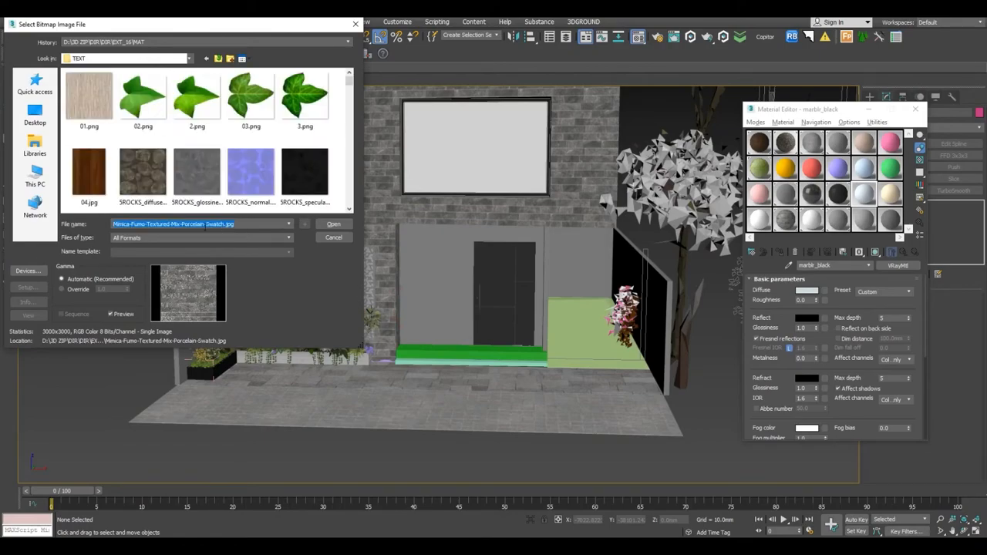
right_click(338, 135)
click(374, 151)
click(469, 170)
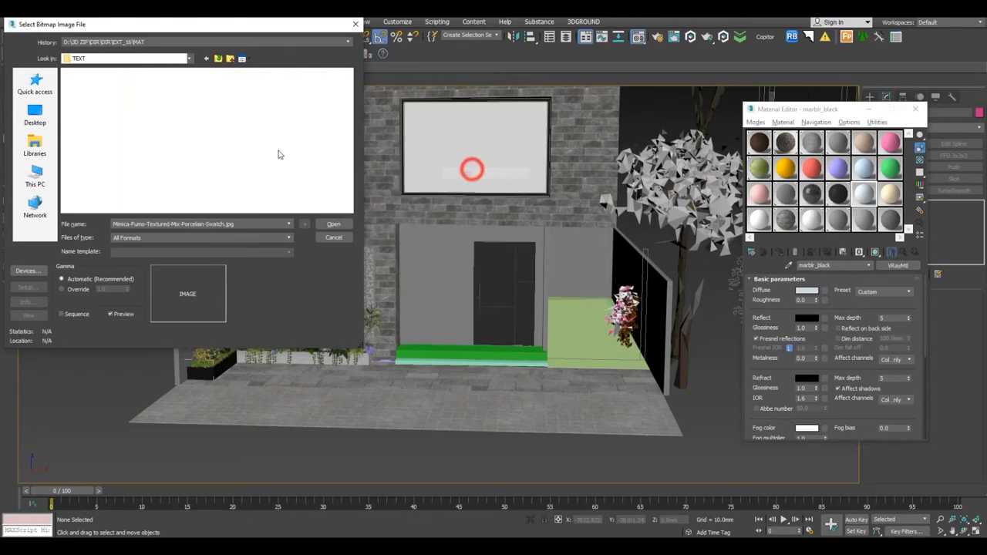
double_click(83, 112)
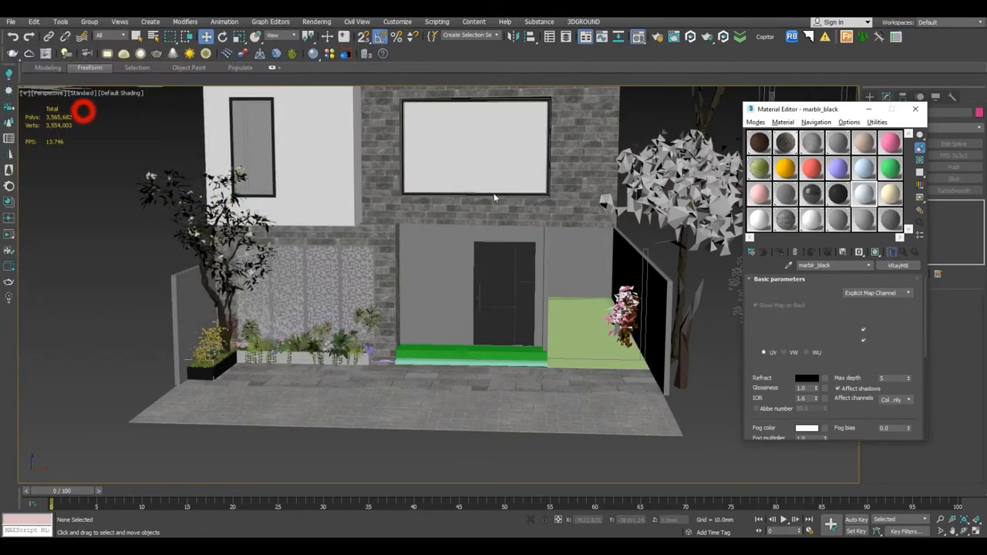
Preview the marblr_black material, set its reflection colour to light grey and its glossiness to 0.985.
double_click(864, 193)
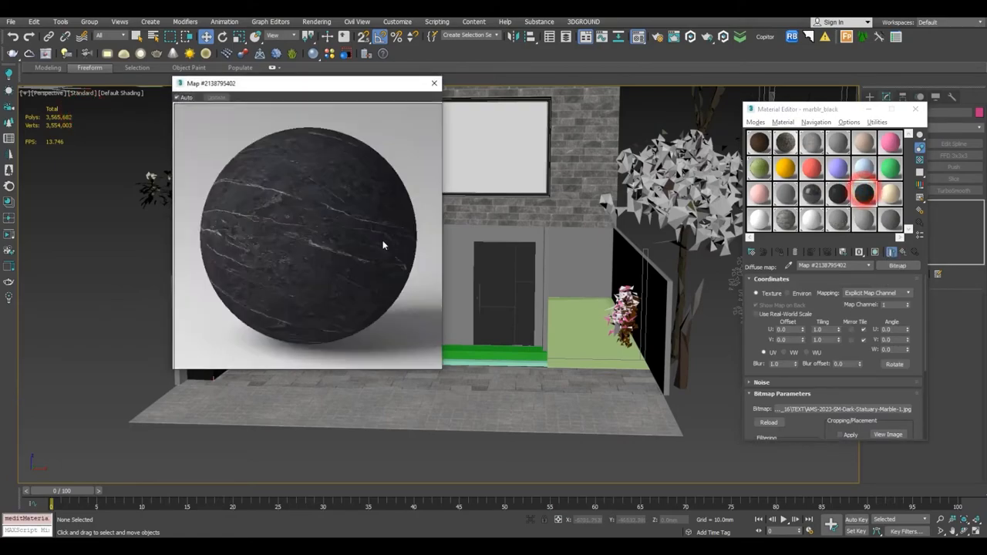
click(903, 250)
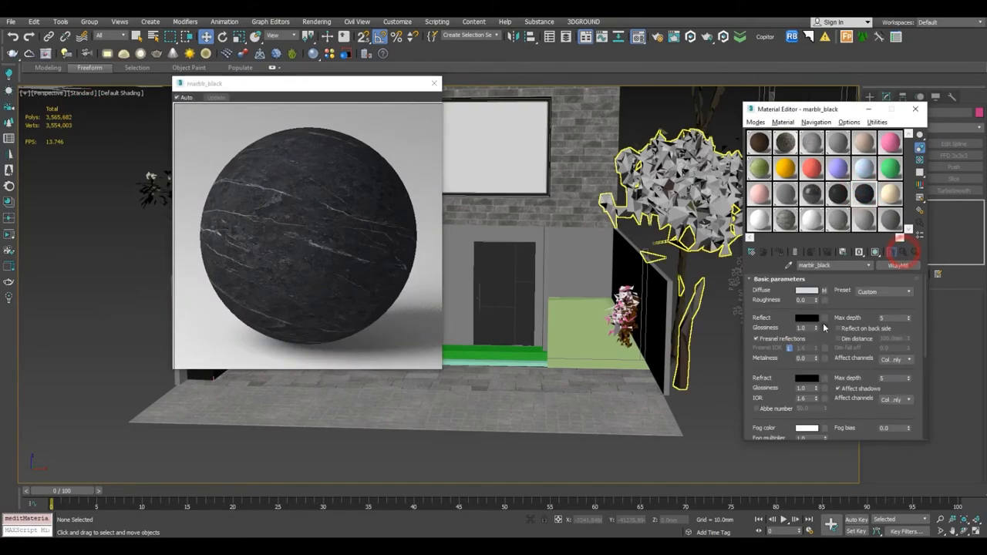
click(808, 319)
drag(296, 140, 296, 129)
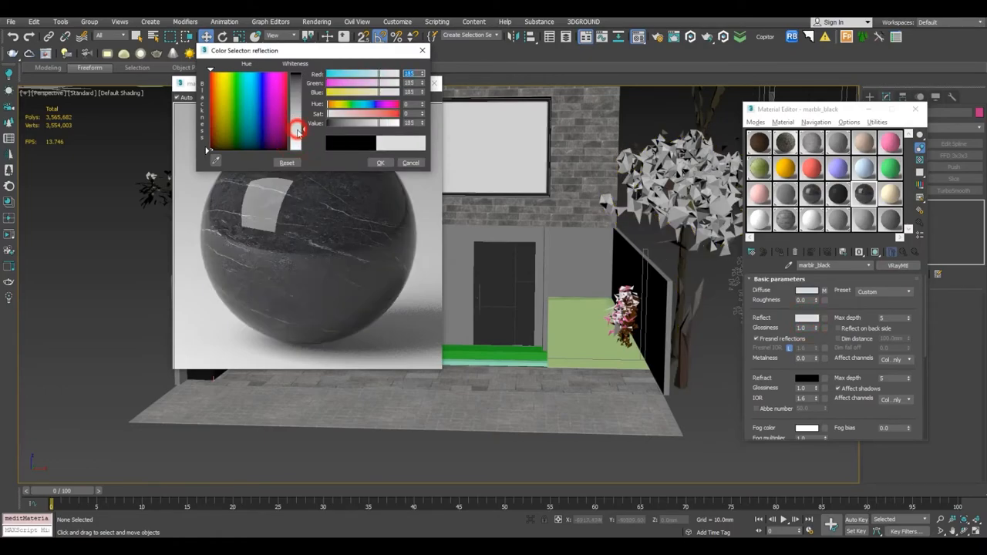
click(381, 163)
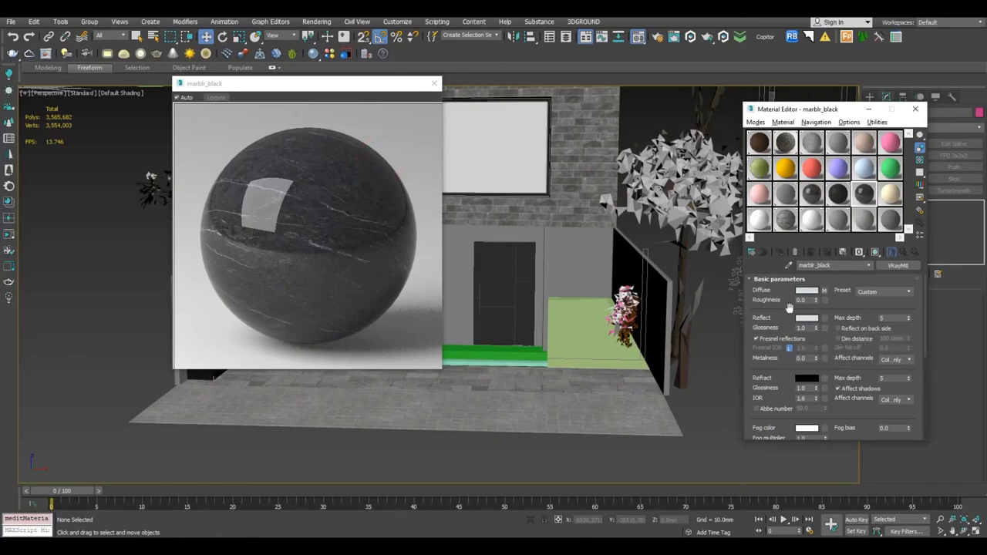
double_click(807, 328)
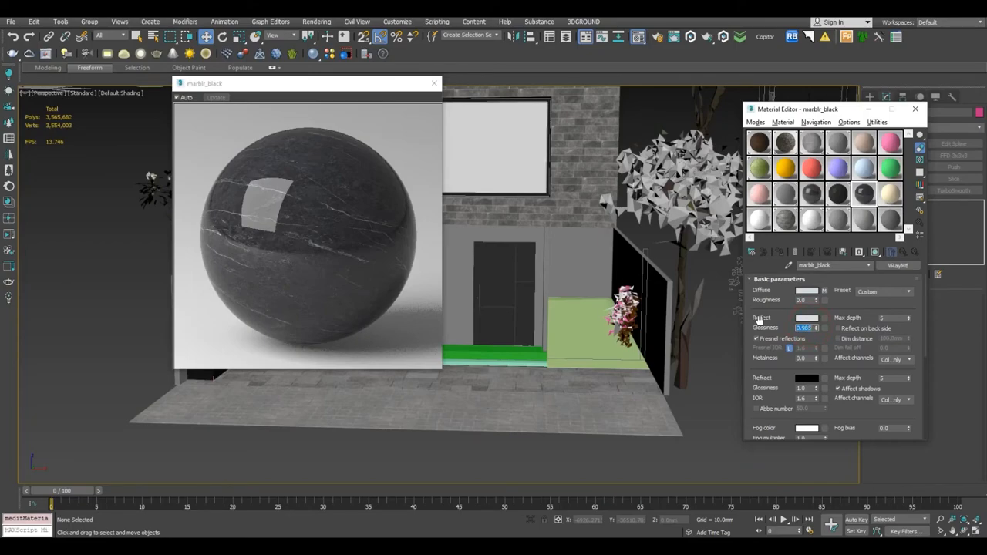
click(435, 82)
Apply the marblr_black material to the green upper step in front of the entrance door.
drag(862, 193, 483, 354)
scroll(483, 354, up, 5)
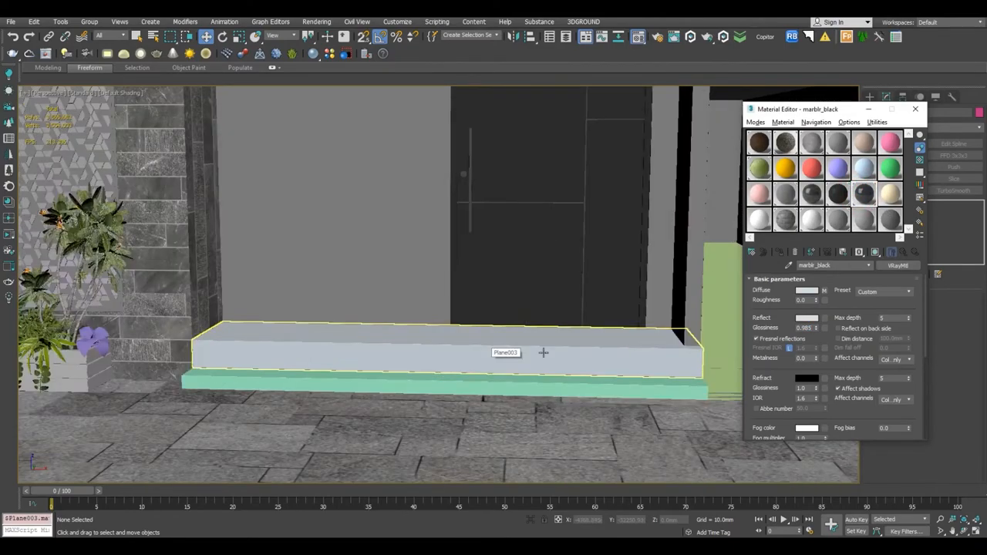
Display the marblr_black texture in the viewport and apply the material to the lower entrance step.
click(876, 252)
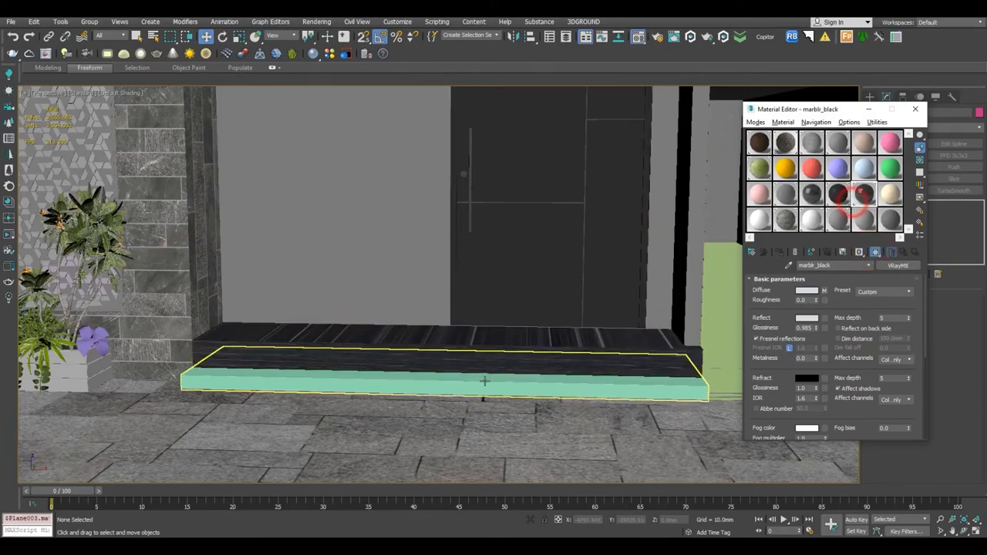
drag(858, 196, 452, 386)
scroll(452, 386, down, 5)
alt+middle_drag(452, 386, 513, 409)
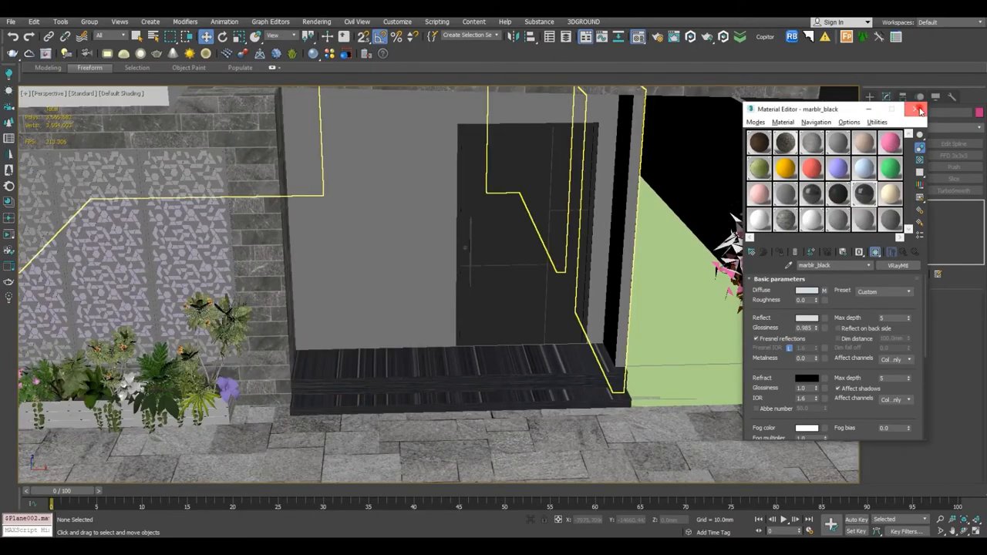
Add a UVW Map modifier with Box mapping to the upper entrance step.
click(917, 109)
click(459, 371)
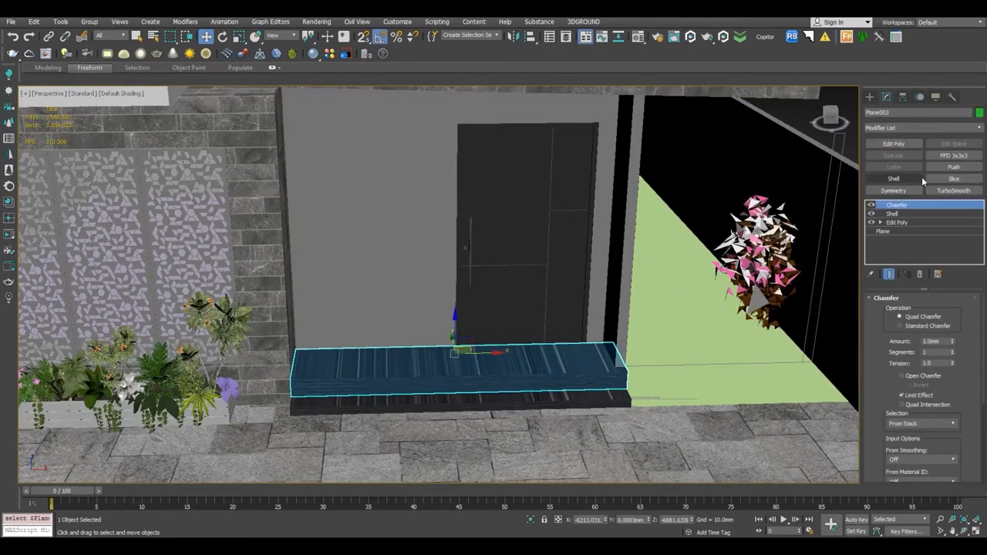
click(901, 128)
key(u)
key(u)
key(u)
key(u)
key(u)
key(u)
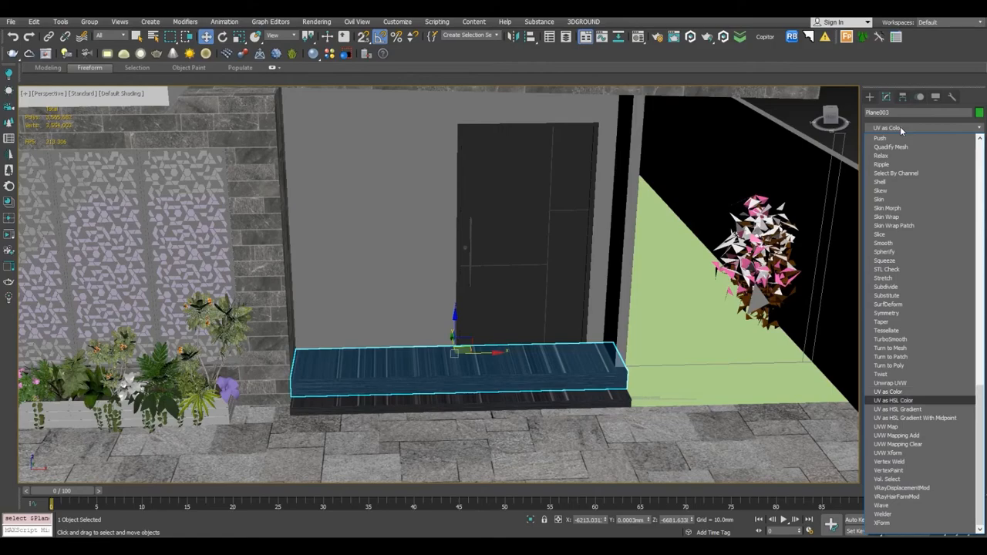
key(Return)
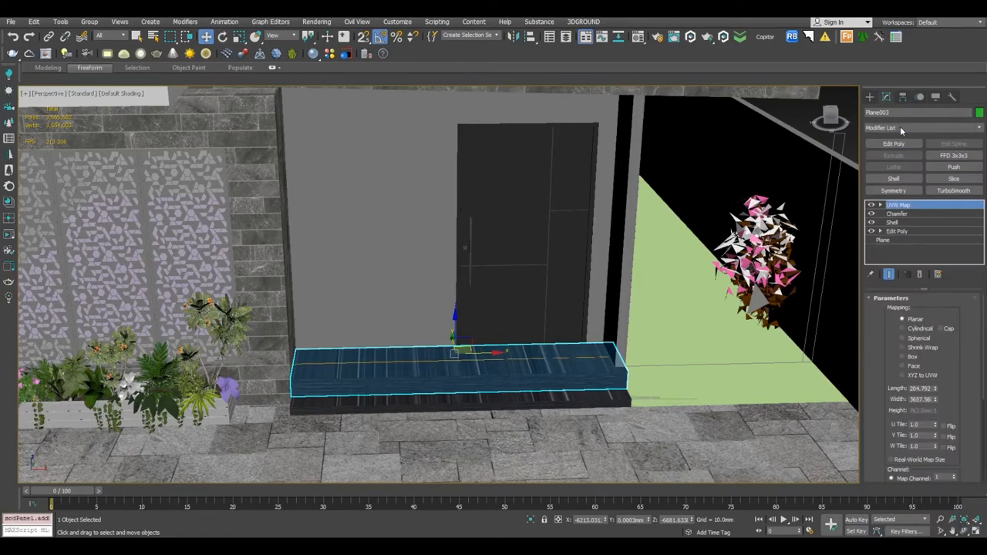
click(905, 356)
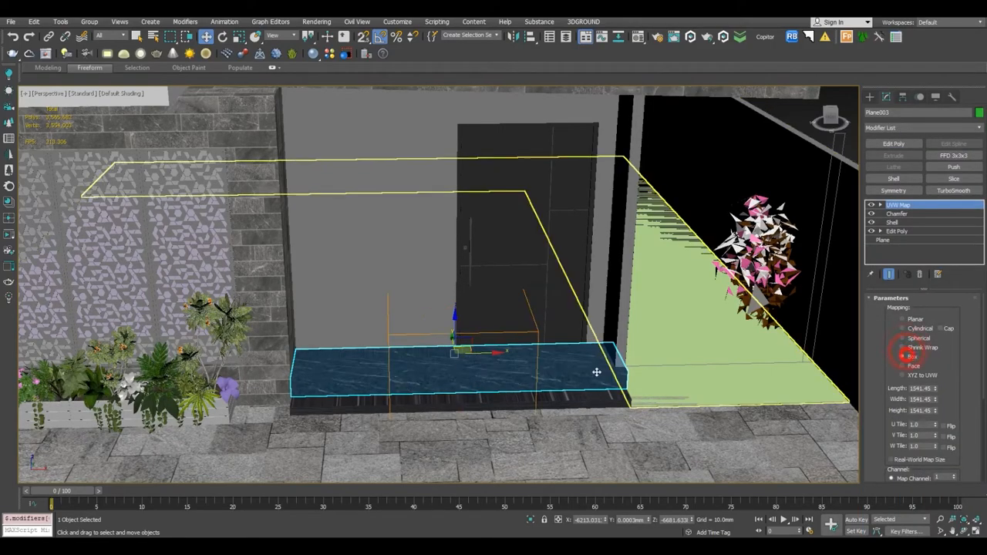
Scale the upper step's box mapping gizmo down vertically to adjust the marble pattern.
click(239, 37)
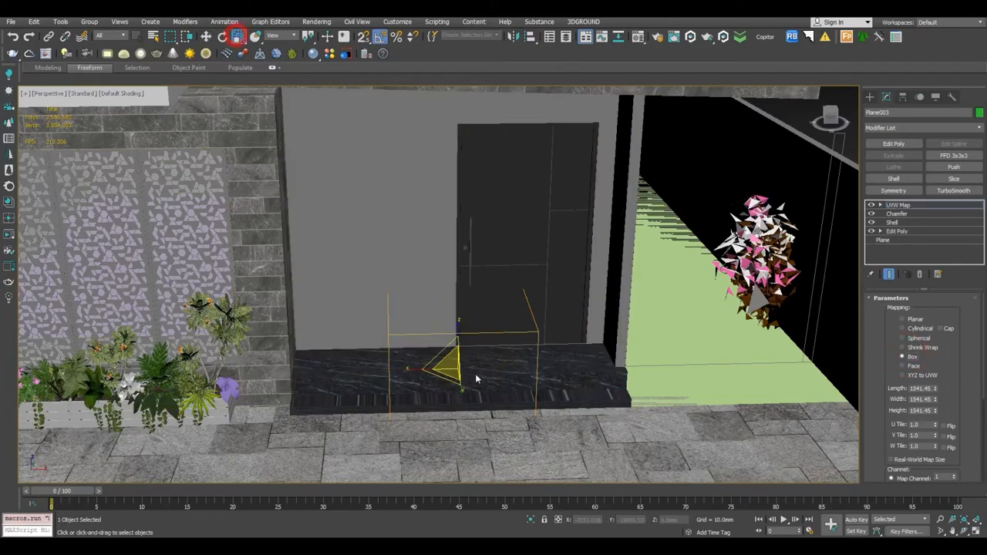
scroll(478, 375, up, 5)
drag(447, 386, 440, 335)
scroll(439, 335, down, 3)
middle_drag(486, 327, 539, 236)
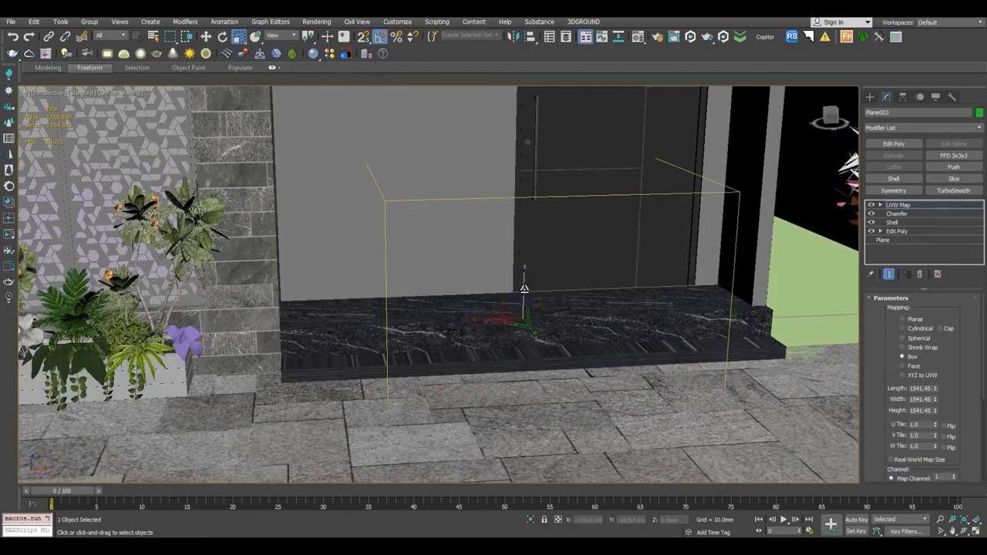
drag(525, 282, 524, 284)
Copy the upper step's UVW Map modifier onto the lower entrance step, and clear the selection.
click(897, 205)
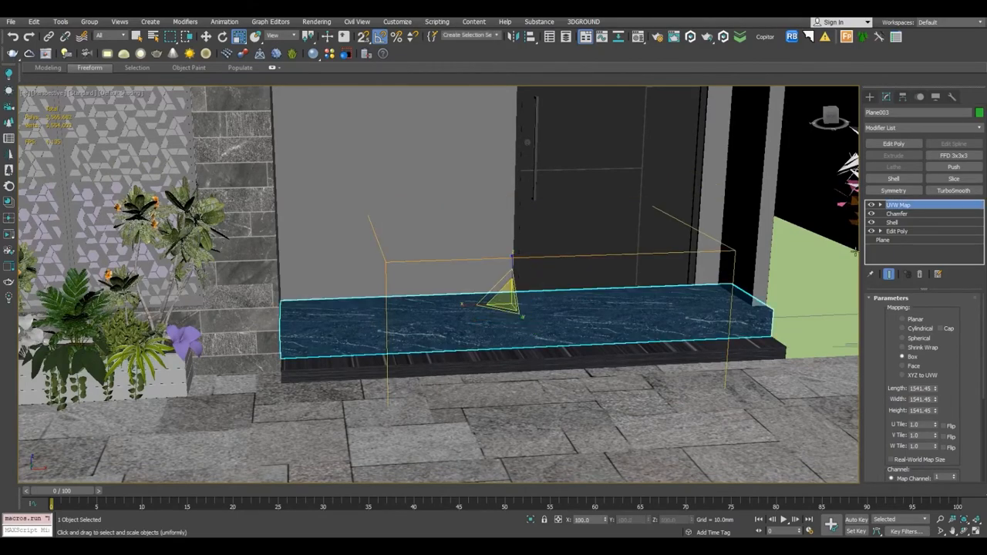
key(w)
scroll(593, 359, down, 6)
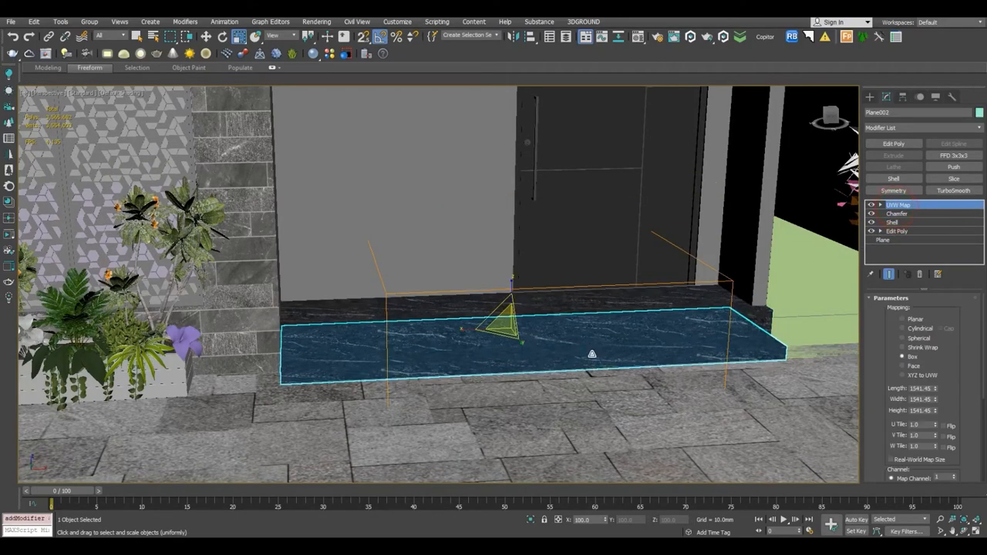
alt+middle_drag(656, 355, 618, 370)
click(686, 262)
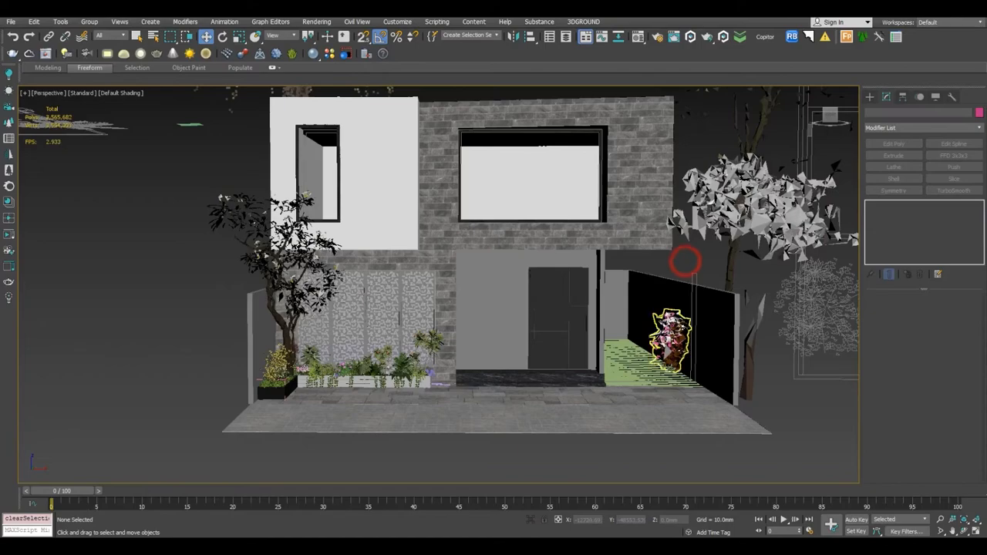
Rename the unused cream material as floor_ and open its enlarged preview.
scroll(679, 363, up, 3)
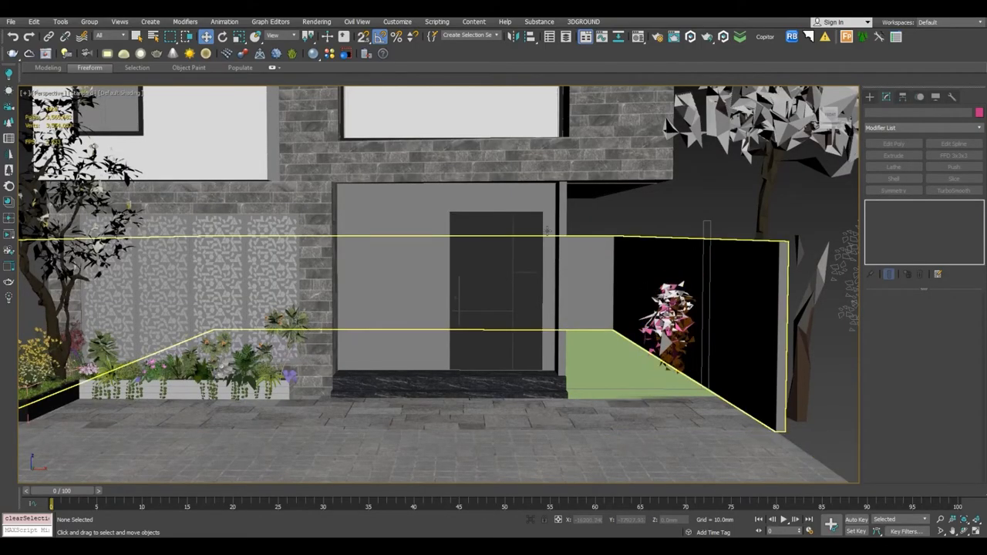
click(639, 36)
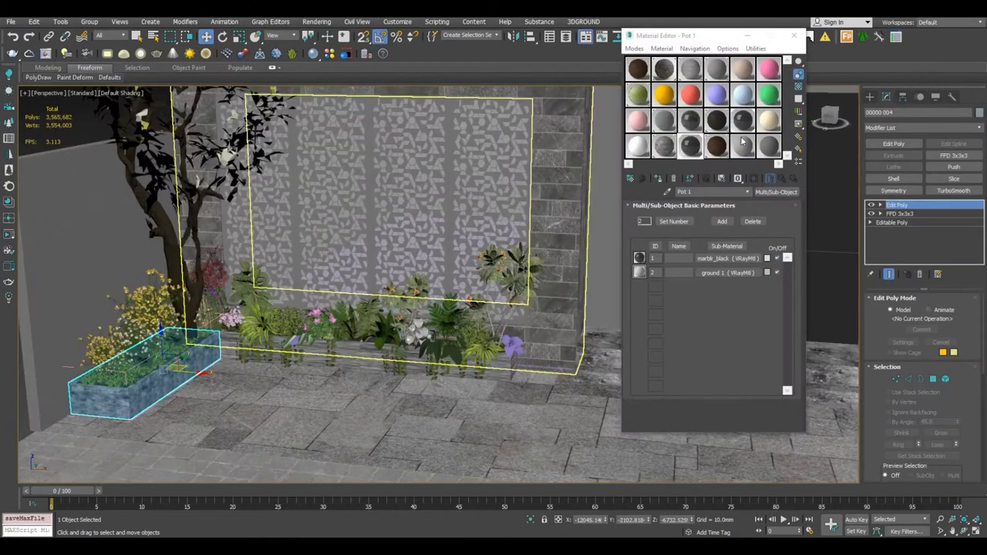
click(768, 122)
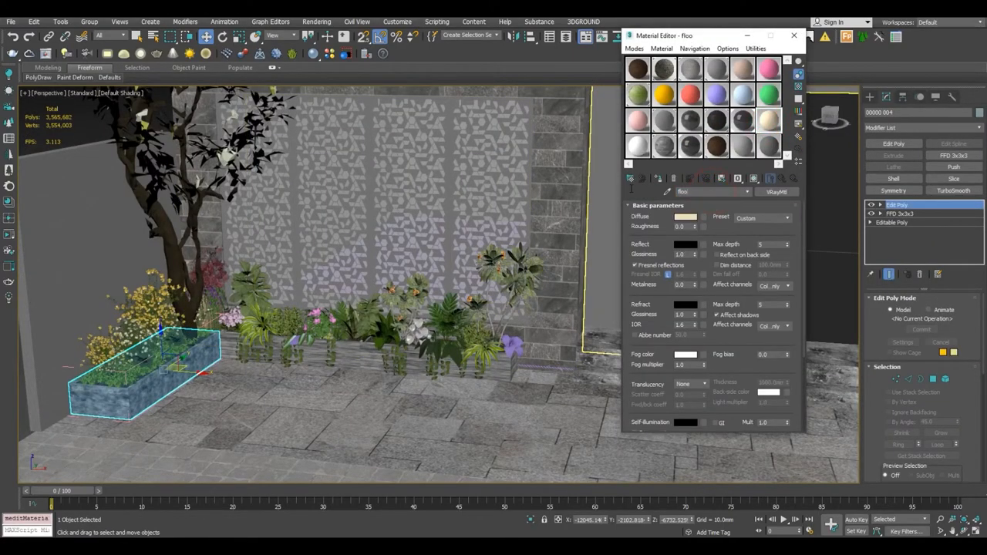
double_click(772, 121)
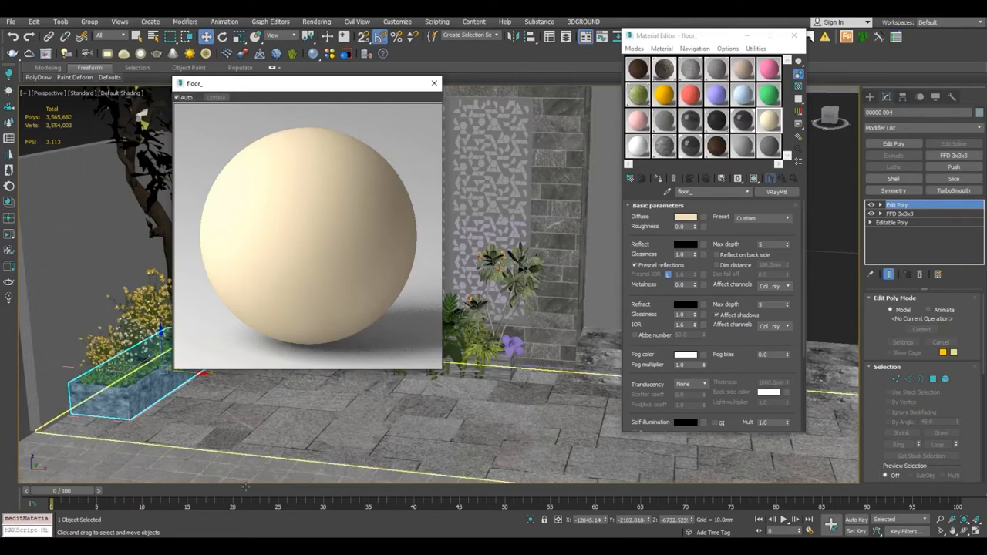
Copy the TEXT folder's address from File Explorer and return to 3ds Max.
mouse_move(213, 546)
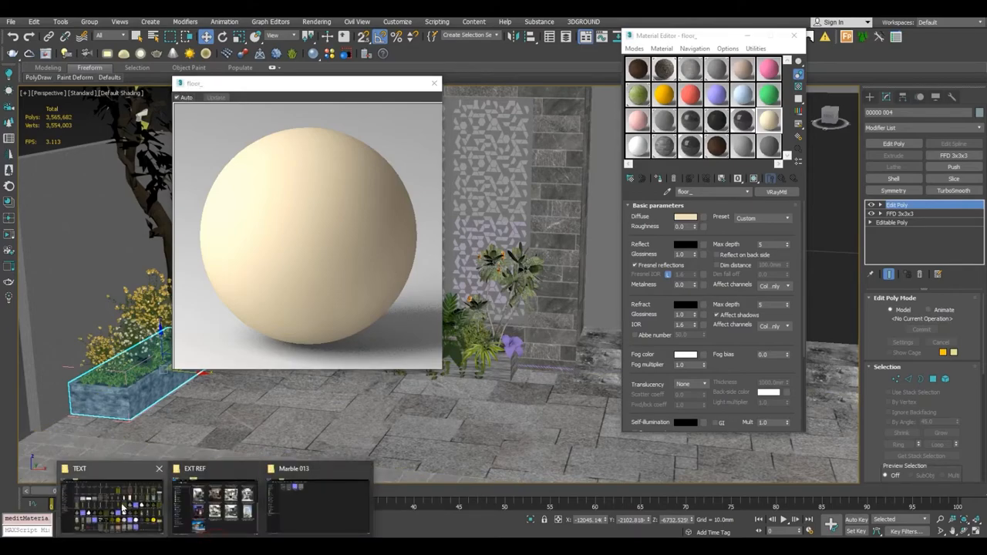
click(124, 506)
click(281, 39)
right_click(280, 40)
click(303, 73)
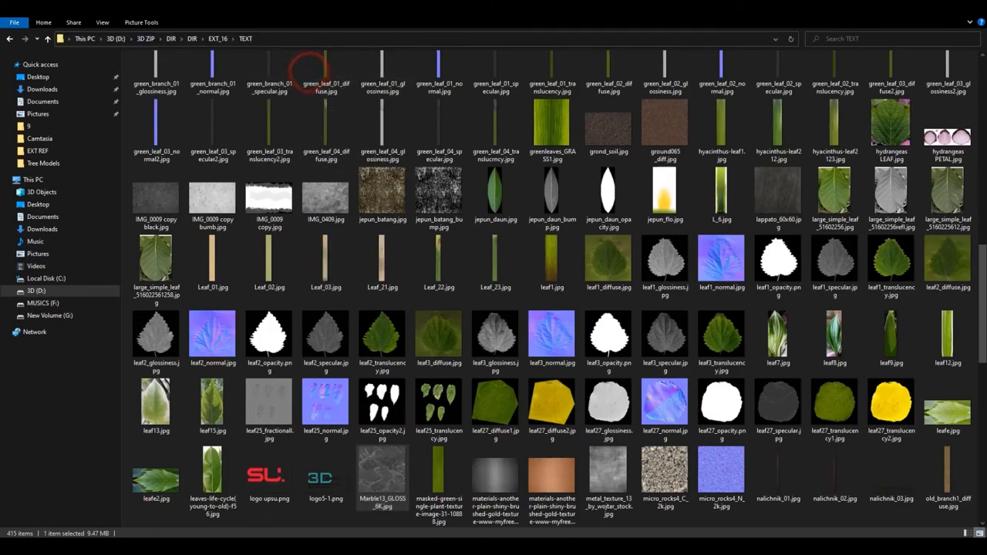
key(alt+Tab)
Start a diffuse Bitmap map for floor_, go to the copied TEXT folder path and refresh its file list.
click(702, 217)
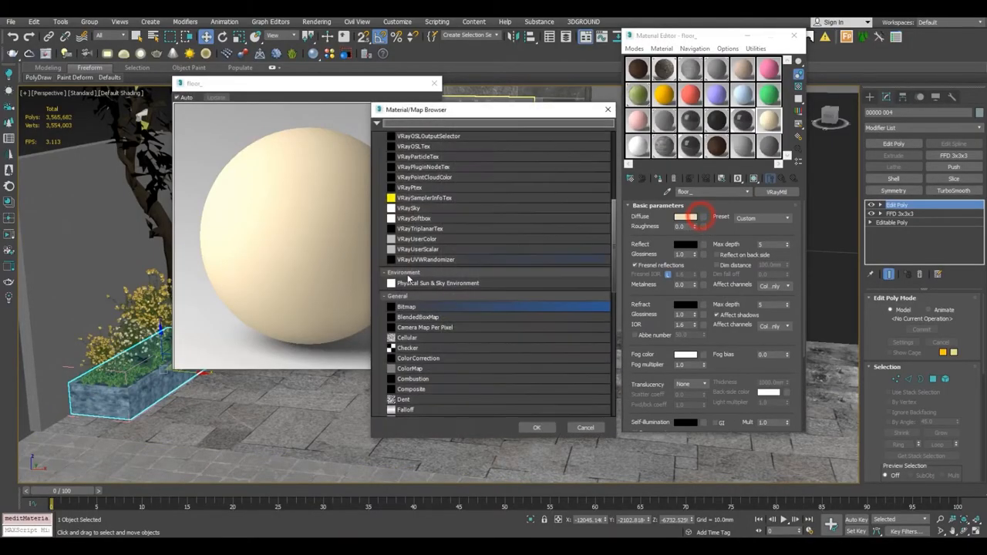
double_click(403, 309)
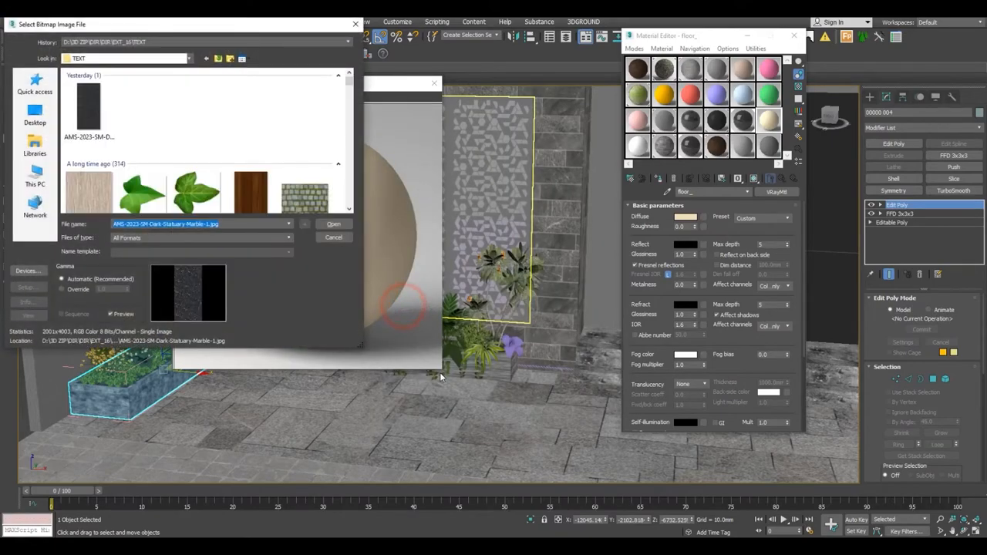
key(ctrl+v)
right_click(228, 105)
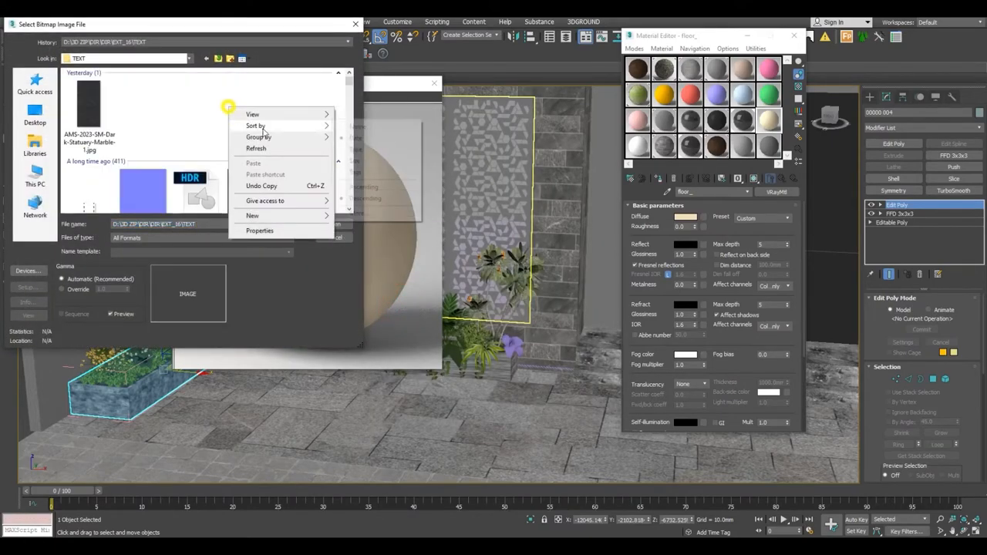
click(269, 148)
right_click(138, 113)
mouse_move(185, 144)
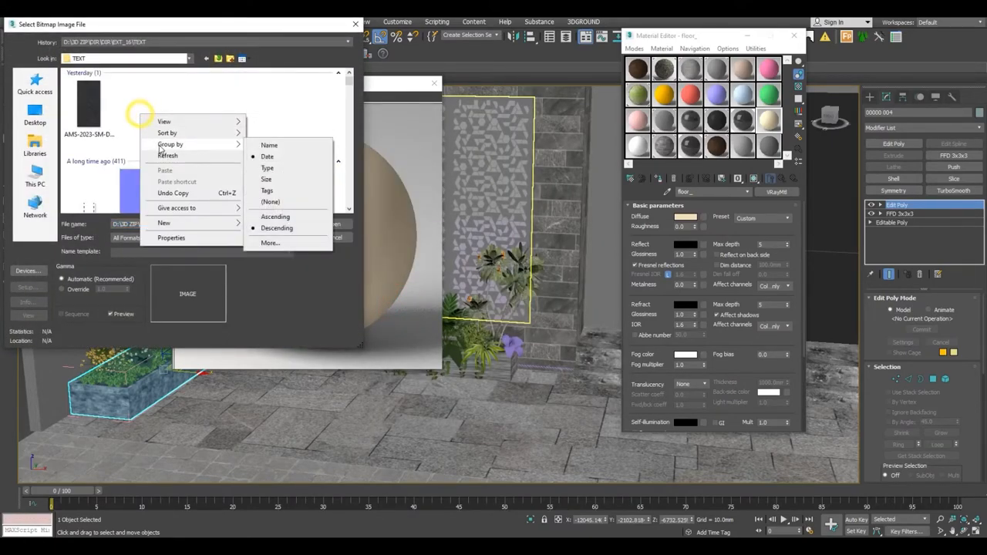
click(268, 147)
Load Marble13_GLOSS_6K.jpg as the diffuse bitmap and return to the floor_ material's basic parameters.
click(176, 223)
text(ma)
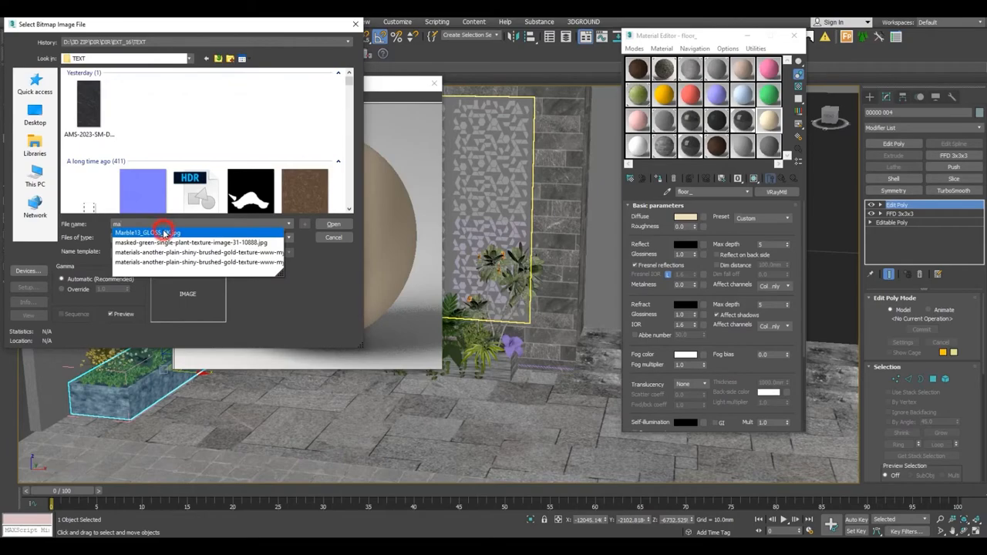
click(164, 233)
click(324, 225)
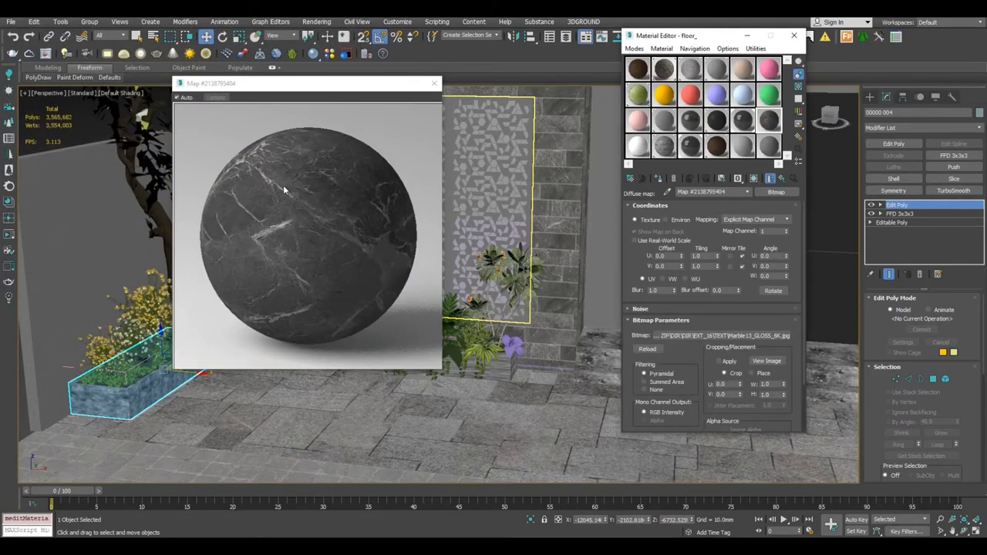
click(781, 179)
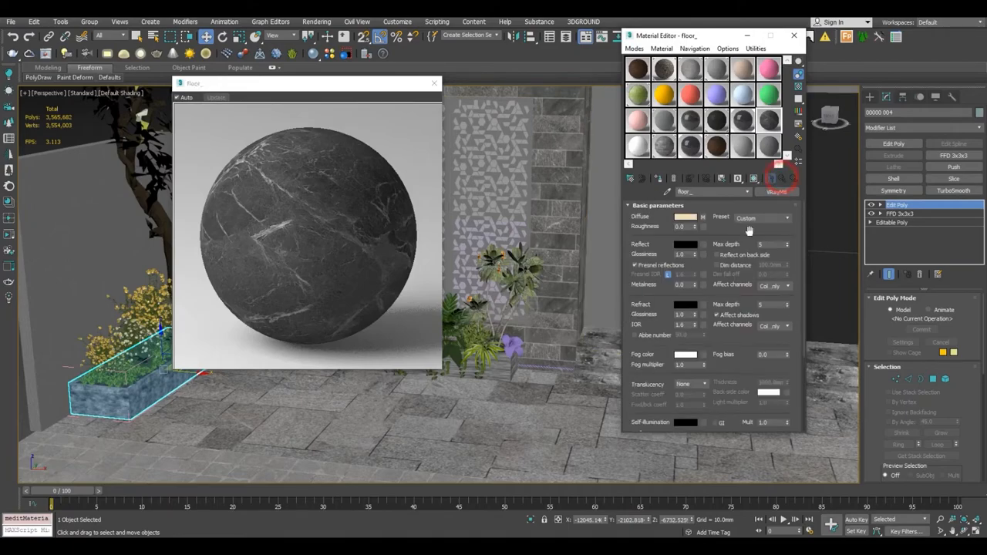
Set floor_'s reflection colour to light grey and its glossiness to 0.985, and close the enlarged preview.
click(683, 245)
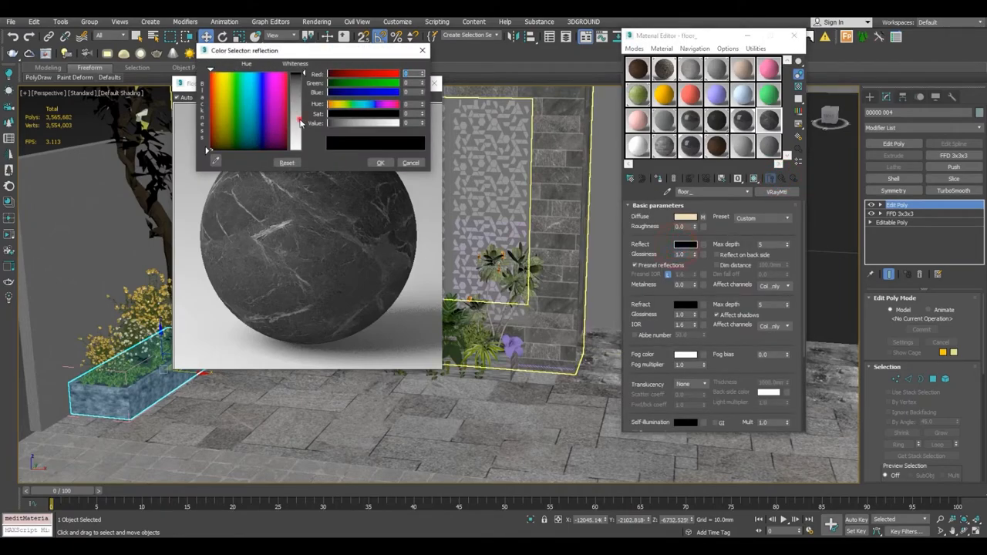
click(301, 120)
click(382, 163)
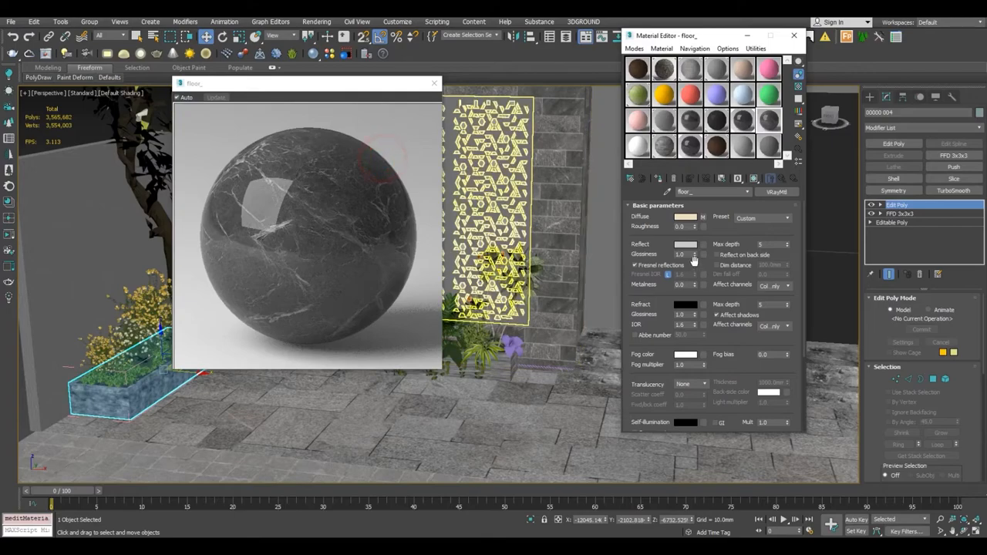
click(683, 255)
click(434, 84)
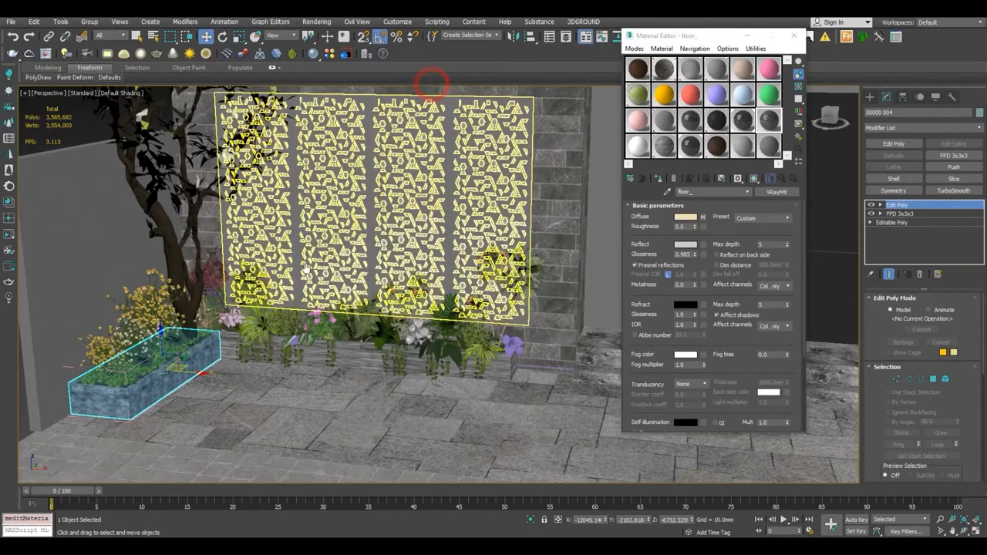
Assign the floor_ material to the purple interior floor behind the entrance and show its texture in the viewport.
scroll(523, 382, up, 8)
scroll(602, 361, up, 3)
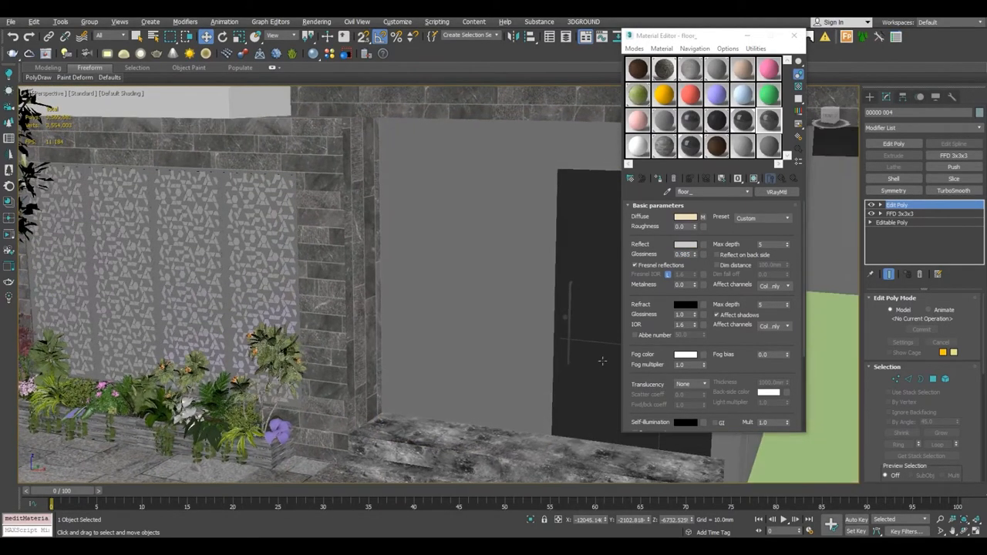
scroll(523, 299, up, 5)
click(523, 298)
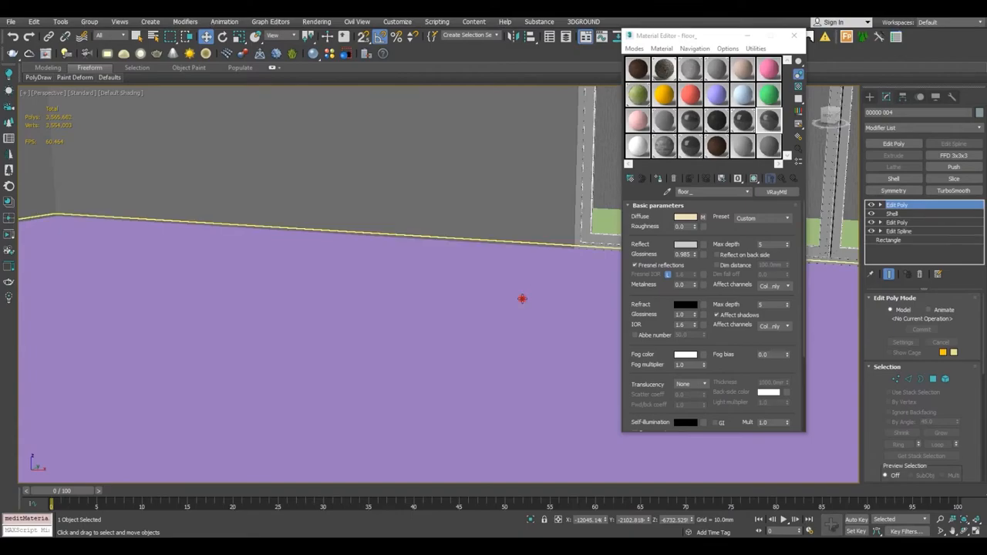
click(657, 178)
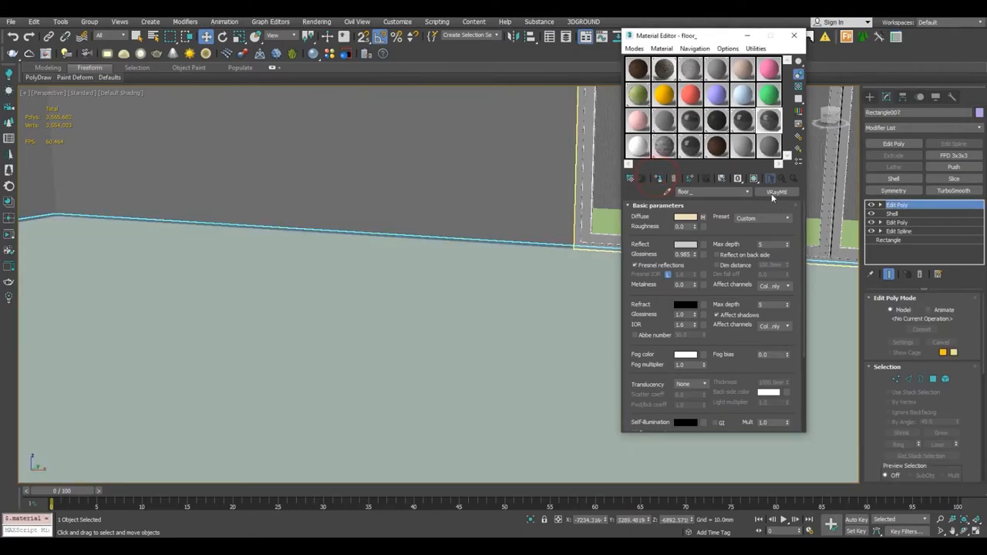
click(754, 179)
Collapse the interior floor's modifier stack into an Editable Poly.
right_click(895, 204)
click(893, 290)
click(541, 318)
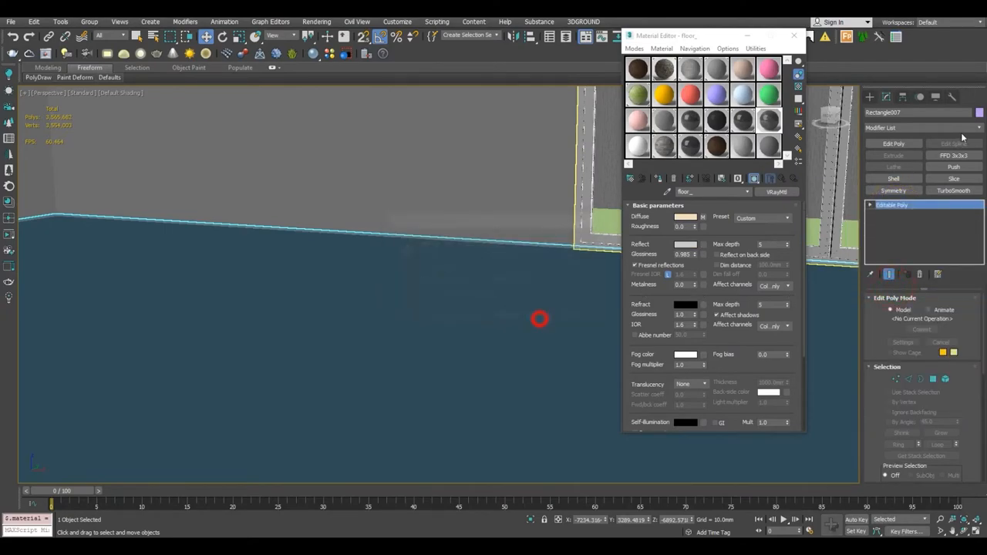
Add a UVW Map modifier to the interior floor and bring up its mapping type and size parameters.
click(907, 129)
key(u)
key(u)
key(u)
key(u)
key(u)
key(u)
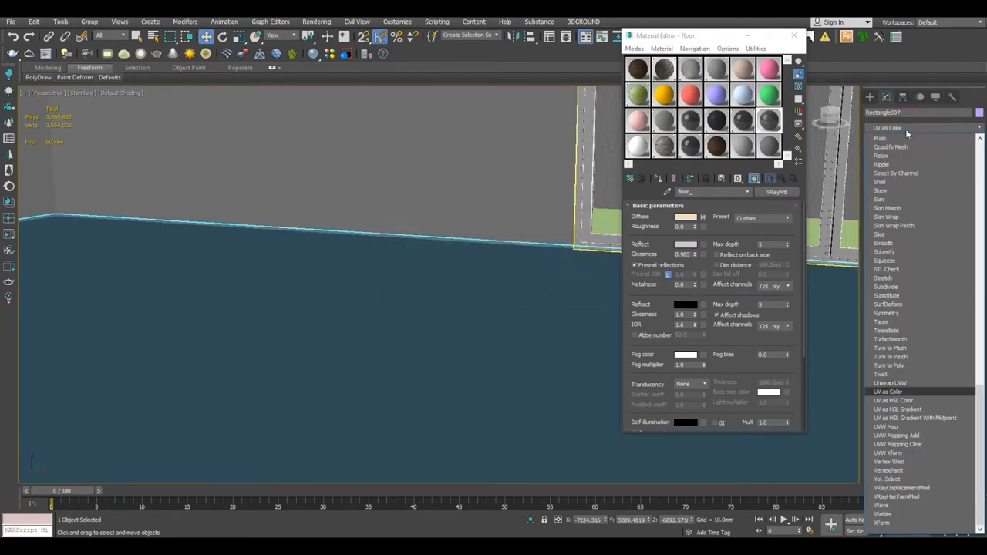
key(Return)
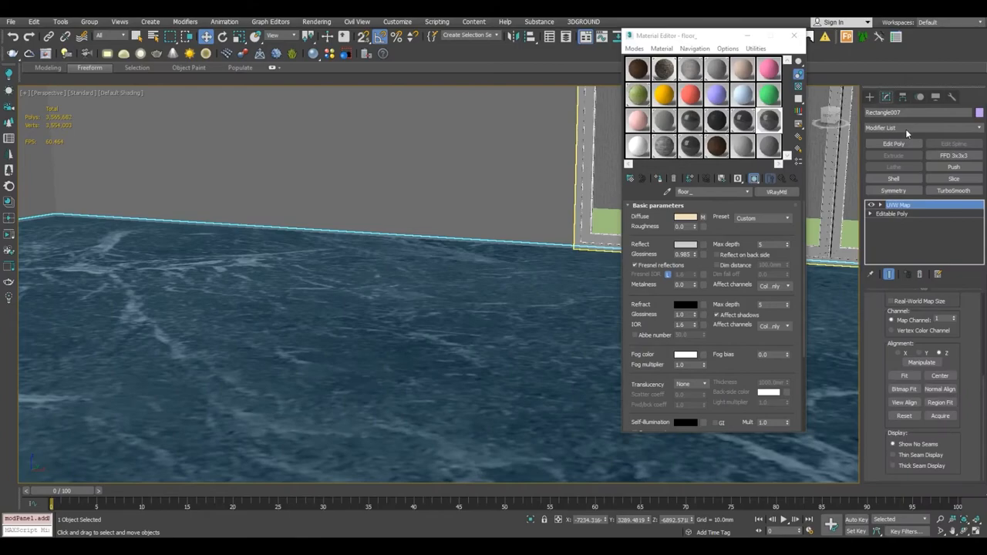
key(z)
alt+middle_drag(499, 324, 502, 405)
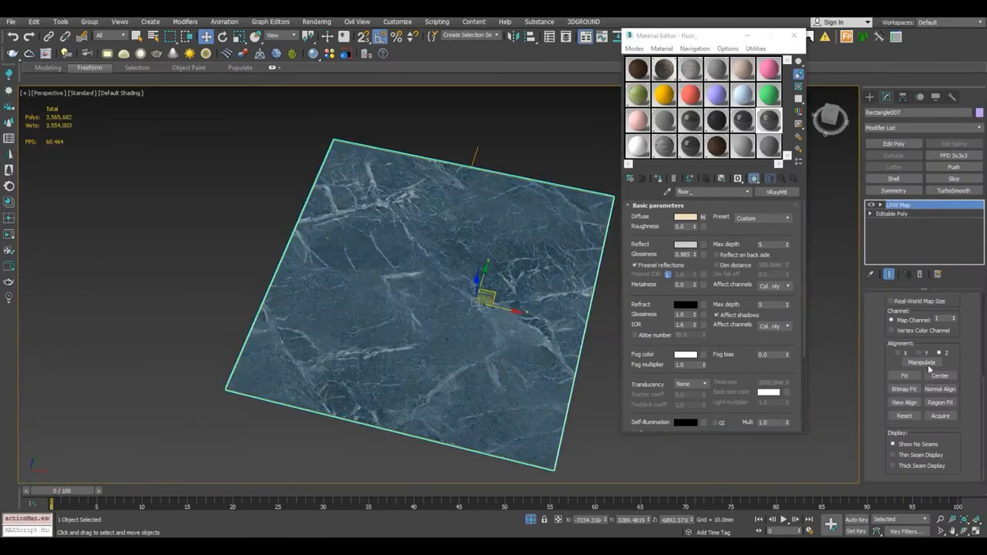
drag(963, 327, 971, 355)
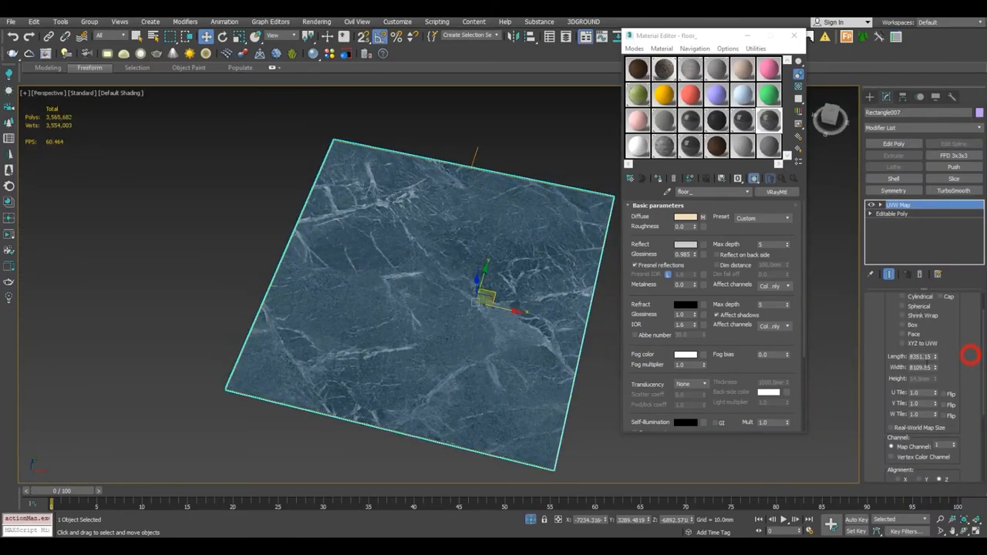
Switch the interior floor's UVW mapping to Box, scale its gizmo down uniformly, and exit isolation.
click(914, 316)
click(912, 326)
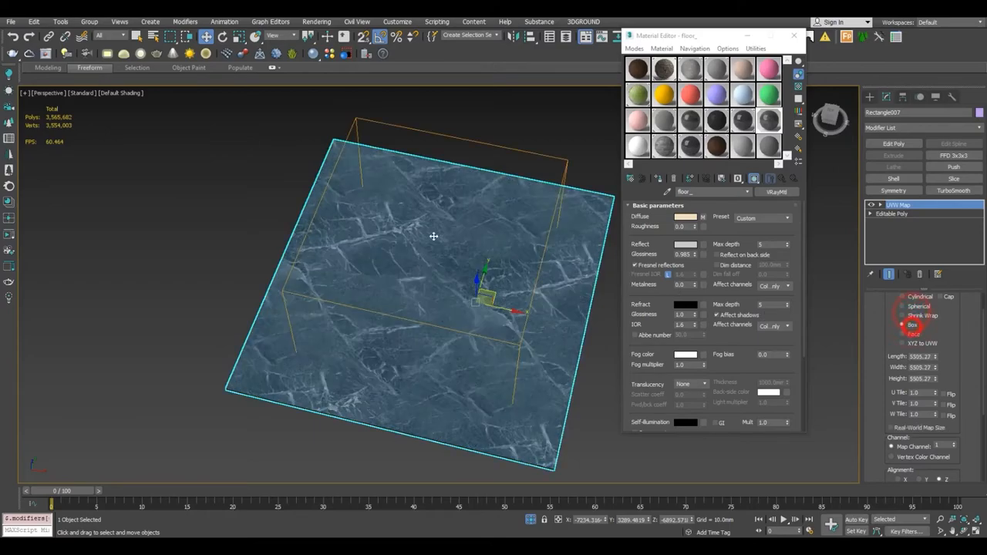
key(1)
click(241, 41)
alt+middle_drag(418, 272, 464, 232)
drag(424, 291, 447, 319)
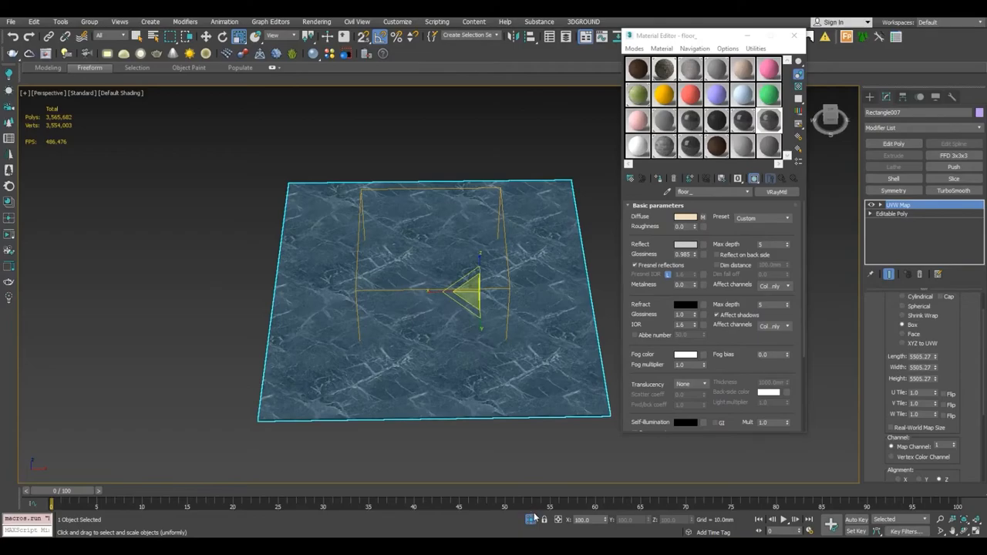
click(532, 519)
key(w)
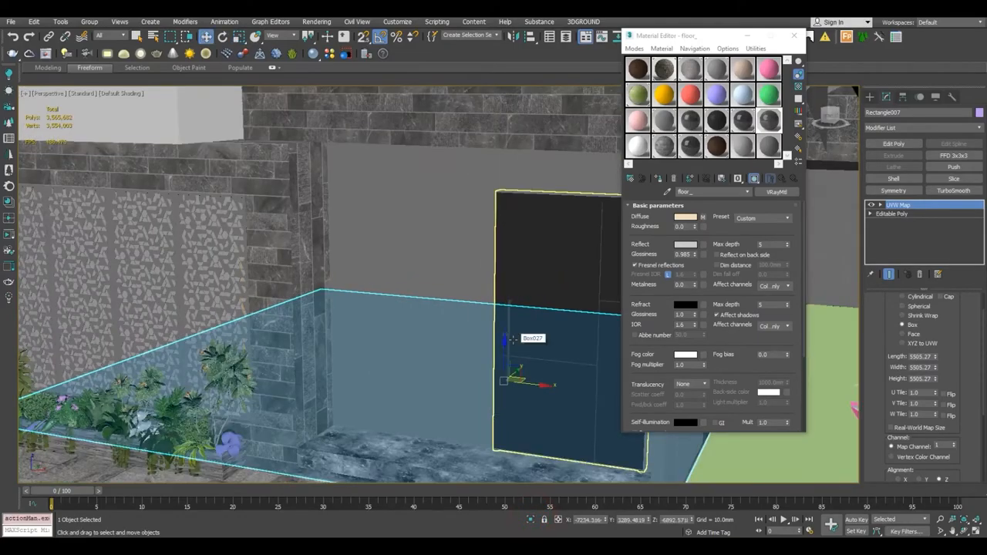
Assign the grey stone material to the yellow-green upper-storey floor slab.
scroll(527, 337, down, 5)
middle_drag(494, 240, 465, 310)
alt+middle_drag(464, 310, 481, 223)
scroll(500, 282, up, 10)
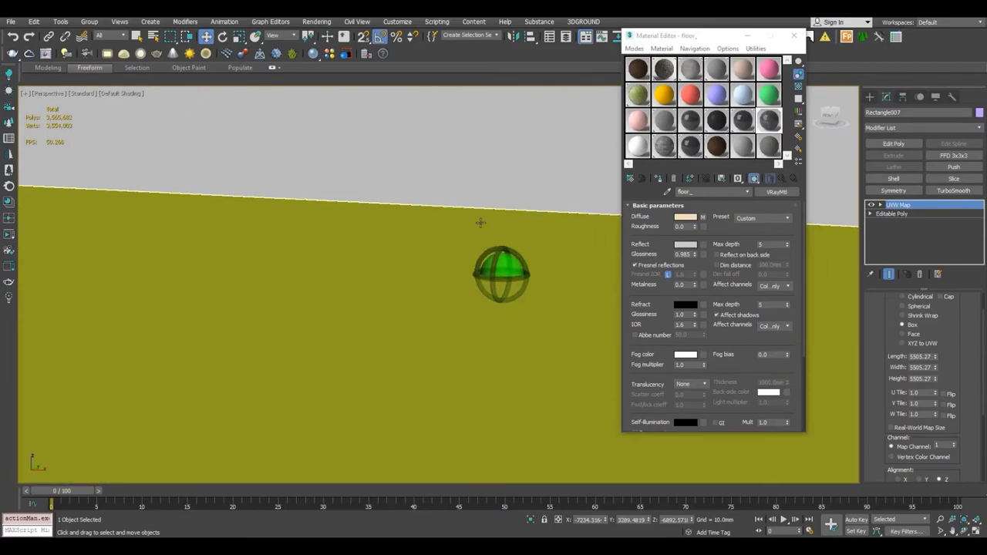
drag(685, 157, 476, 271)
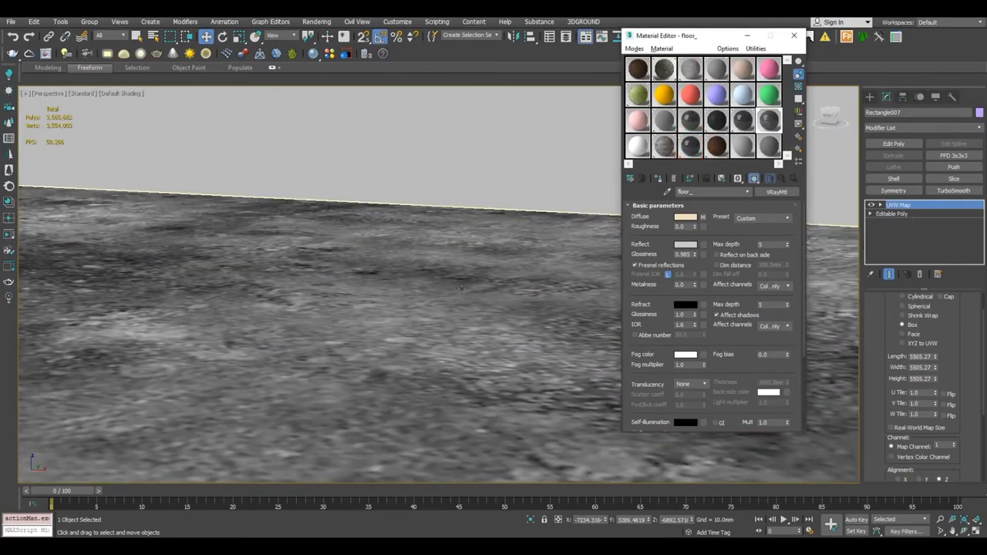
Copy the interior floor's UVW Map modifier and paste it onto the isolated upper-storey floor slab.
scroll(461, 288, down, 10)
right_click(897, 207)
click(877, 248)
click(531, 519)
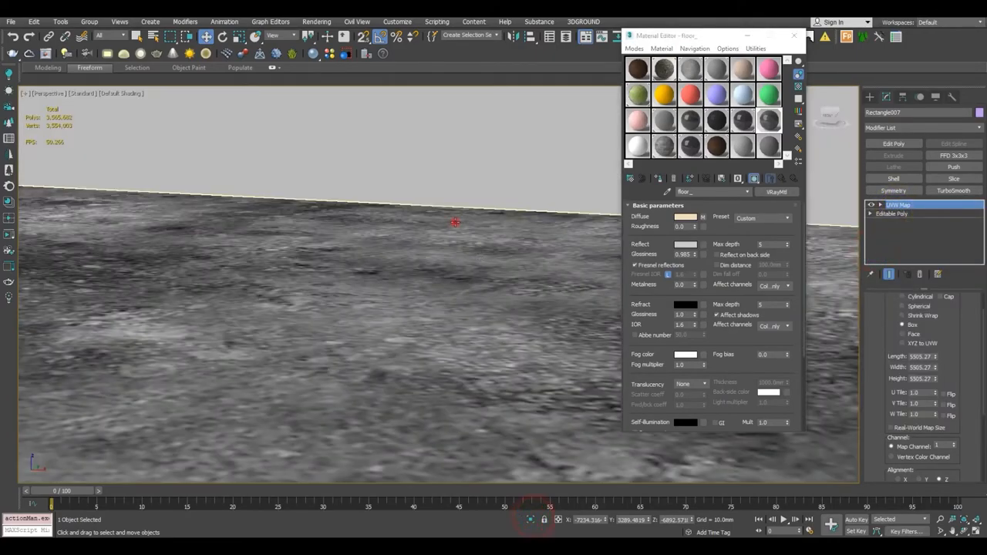
click(455, 222)
key(alt+q)
alt+middle_drag(491, 265, 433, 267)
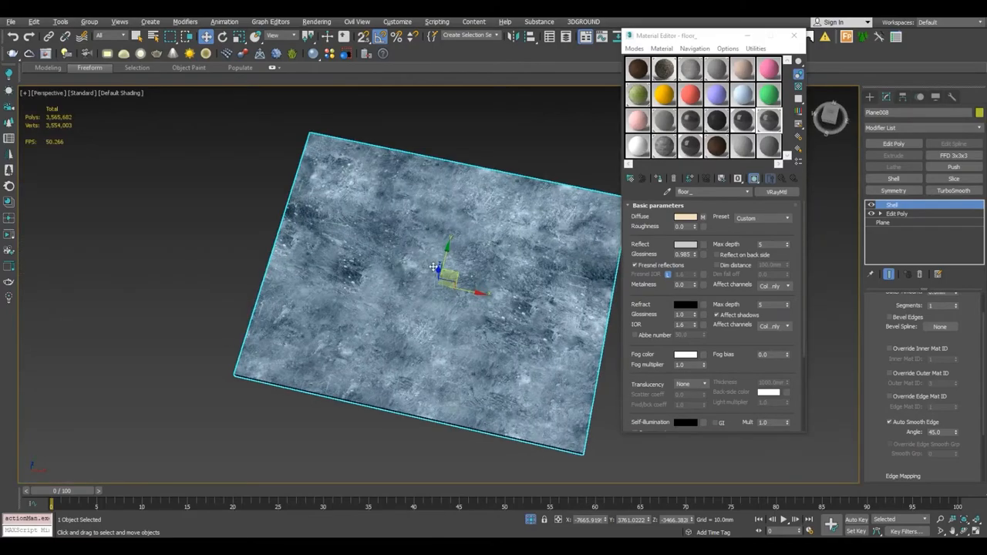
right_click(914, 204)
click(873, 260)
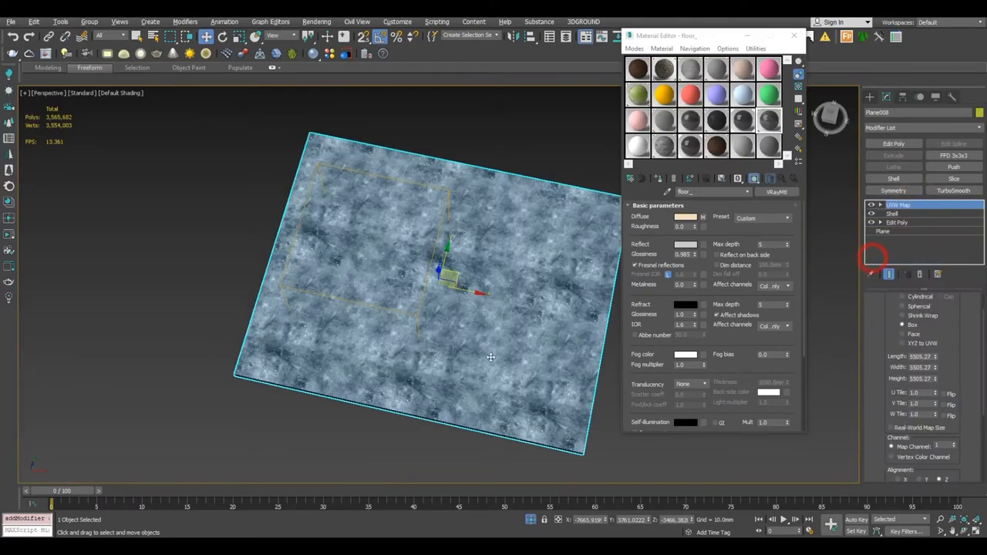
Assign the floor_ material to the upper-storey floor slab, deselect it and exit isolation.
scroll(502, 287, up, 3)
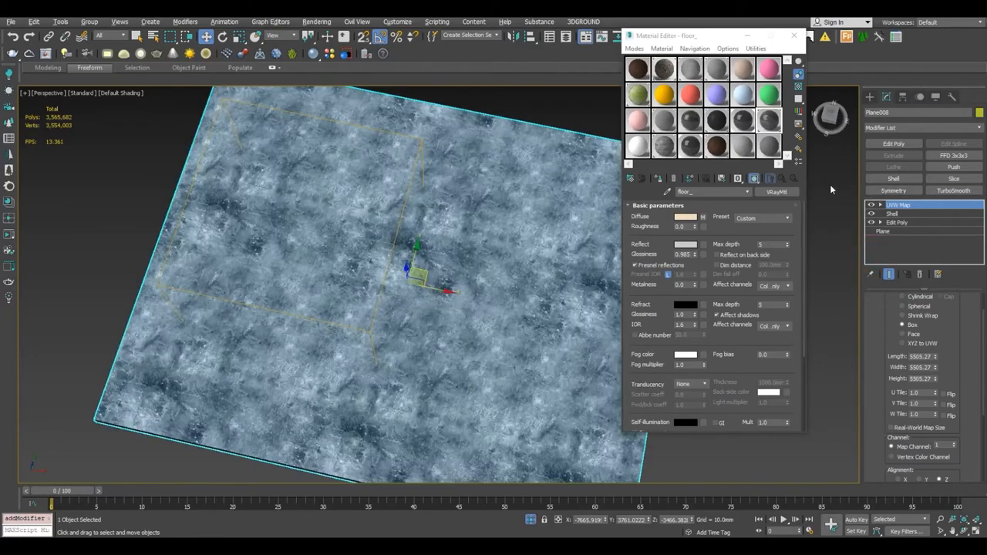
click(755, 179)
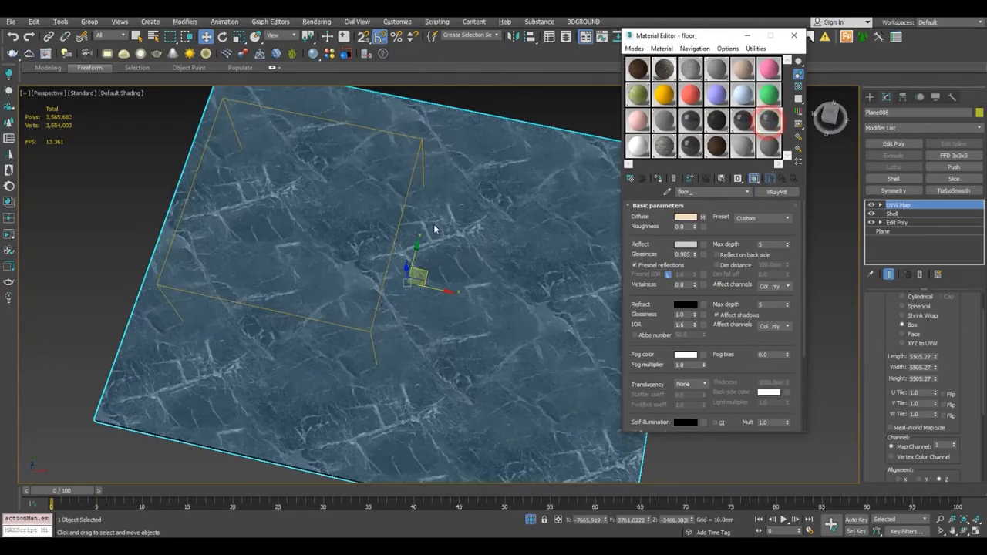
scroll(435, 276, down, 5)
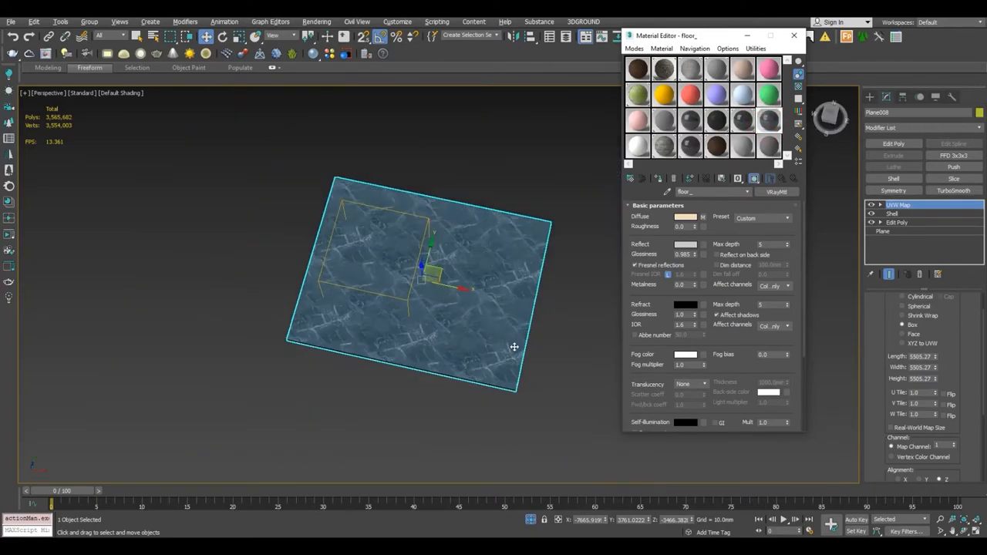
click(529, 362)
alt+middle_drag(529, 362, 528, 494)
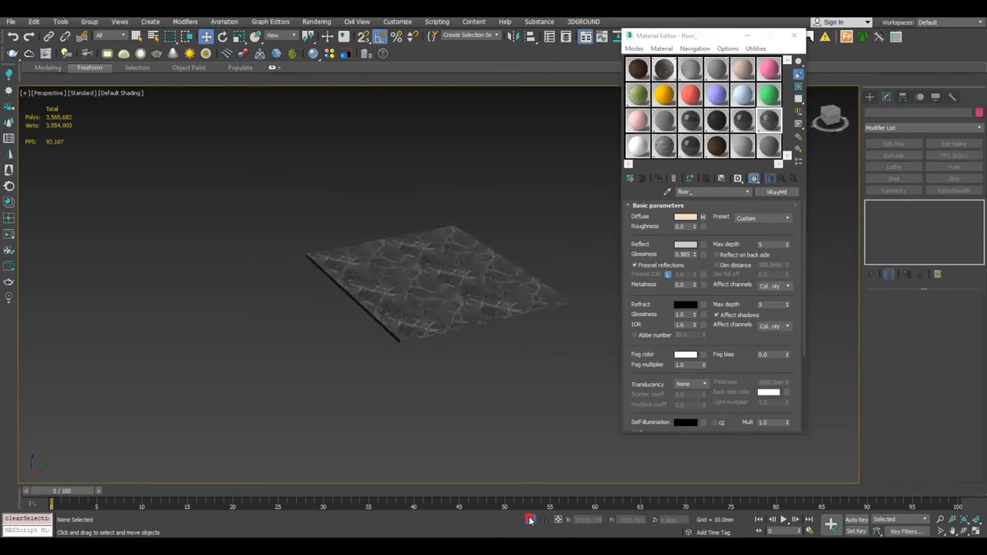
click(529, 520)
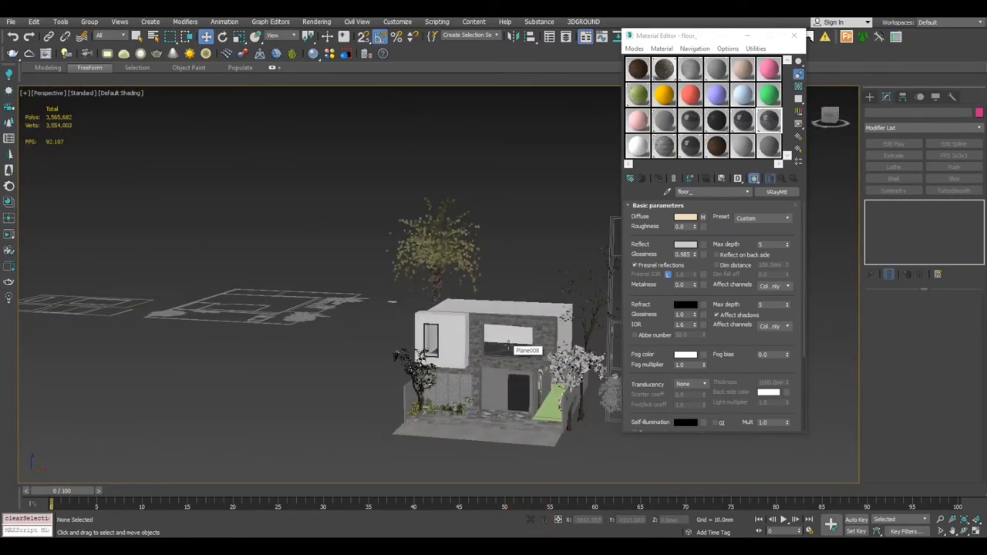
Examine the marble floor inside the upper storey and the window openings in the front facade.
click(507, 344)
key(alt+q)
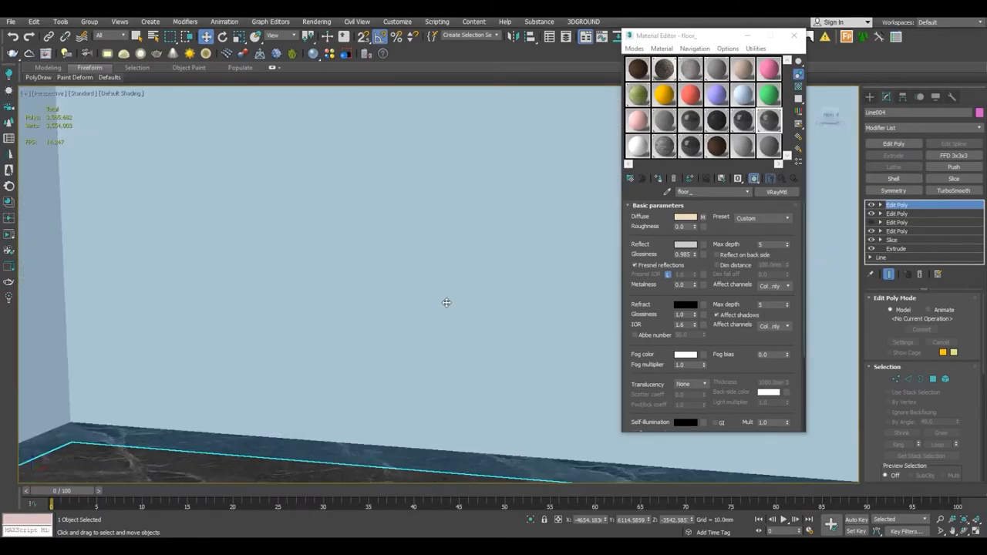
click(255, 273)
click(285, 267)
click(263, 263)
scroll(263, 263, down, 10)
middle_drag(130, 268, 384, 245)
scroll(339, 258, up, 3)
Isolate the tall window frame in the white upper-storey volume and show it in the front view.
click(352, 240)
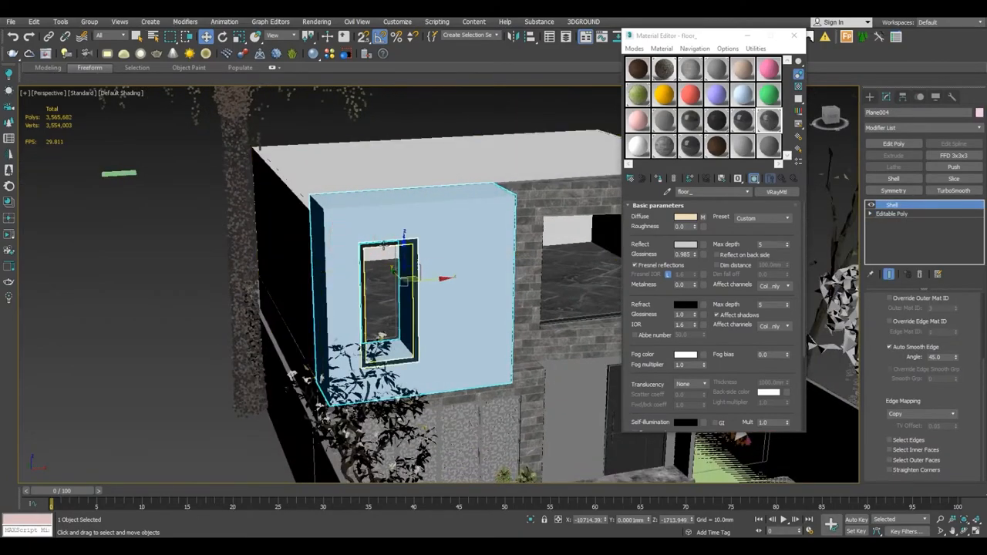
click(384, 245)
key(alt+q)
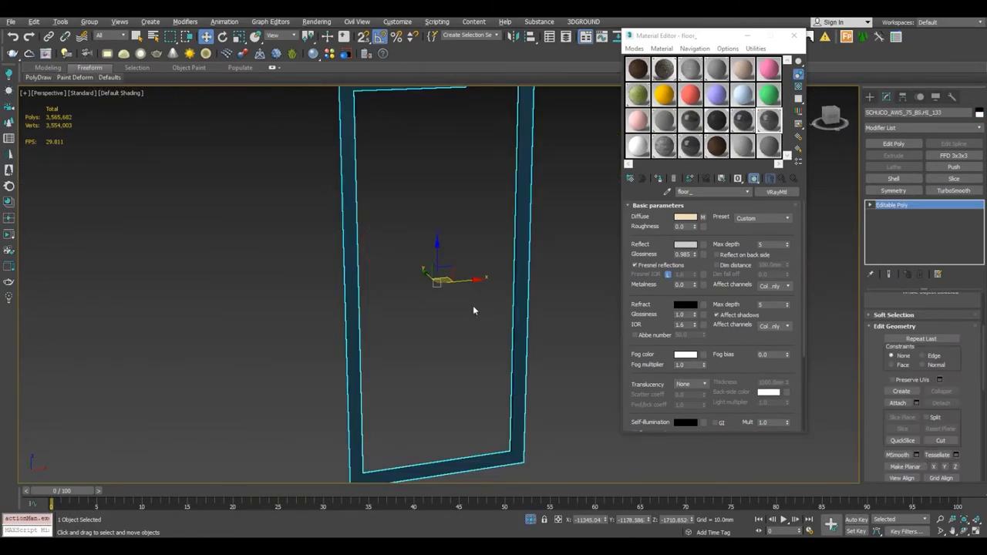
key(f)
click(544, 281)
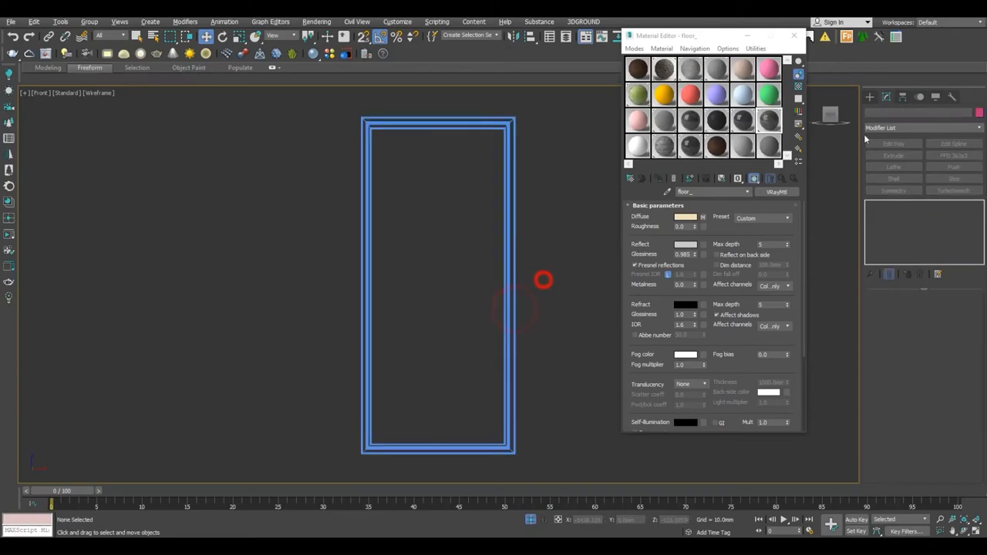
Rename the green material glass_mat, enlarge its preview and set its diffuse colour to black.
click(869, 98)
click(776, 96)
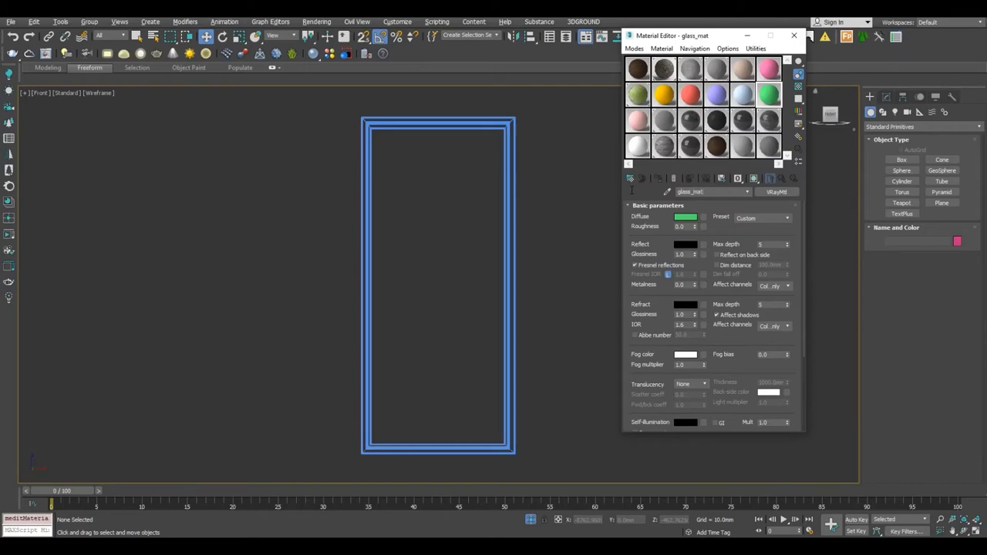
double_click(774, 91)
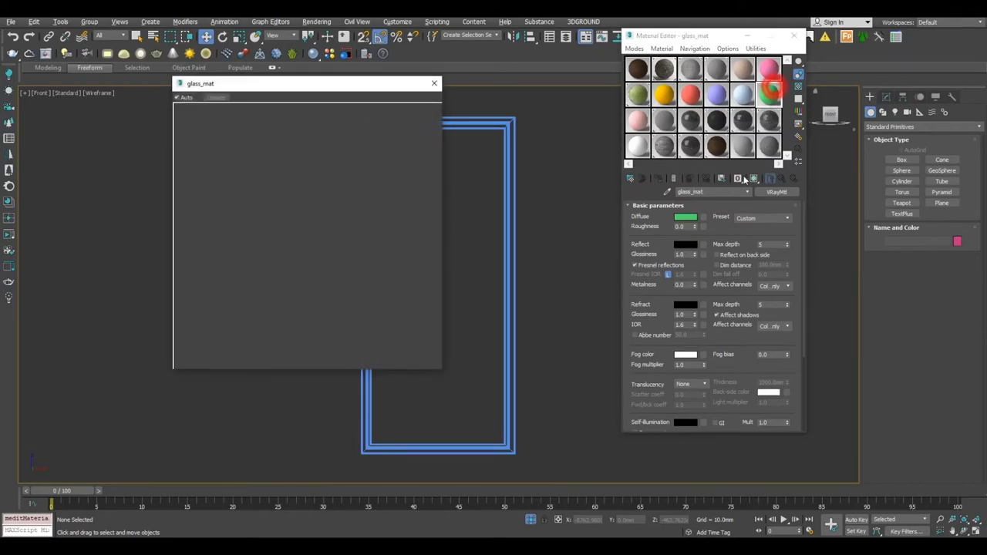
click(684, 216)
drag(256, 129, 210, 149)
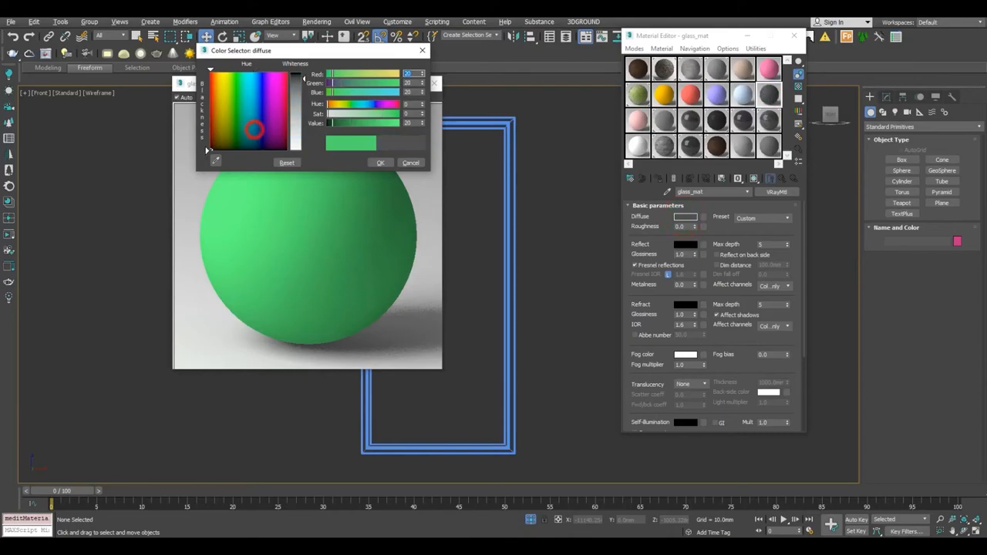
click(295, 81)
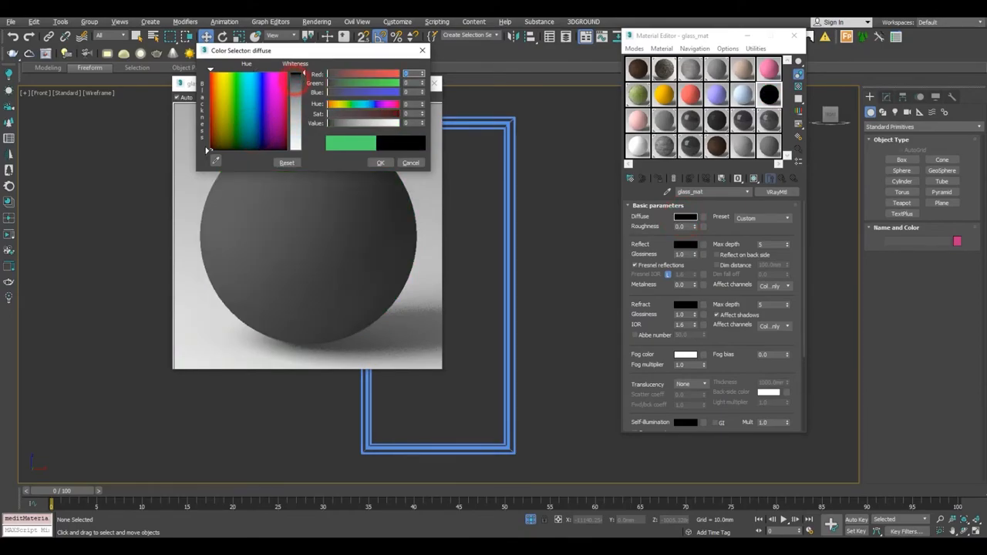
click(376, 163)
Set glass_mat's reflection colour to light grey and its refraction colour to near-white with value 245, and close the enlarged preview.
click(685, 245)
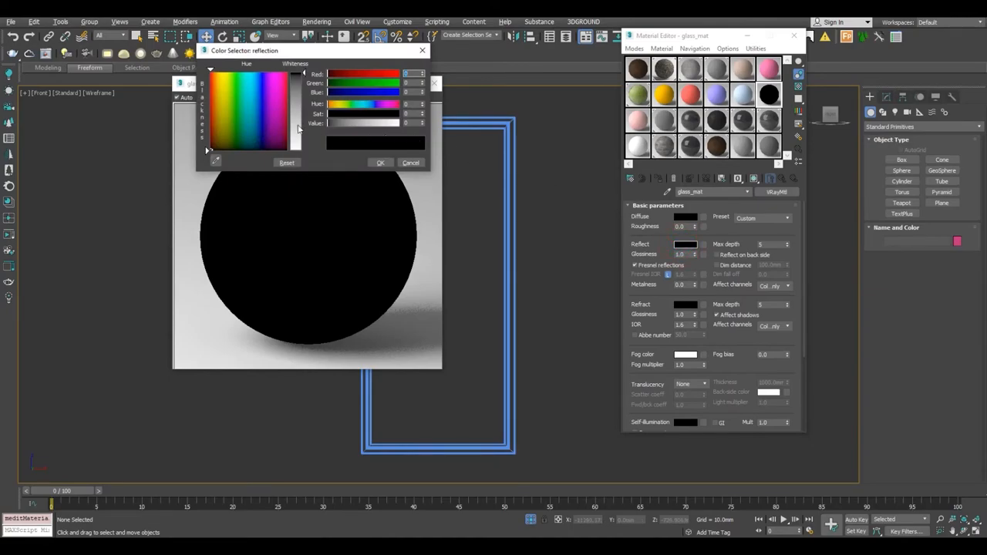
click(297, 131)
click(380, 162)
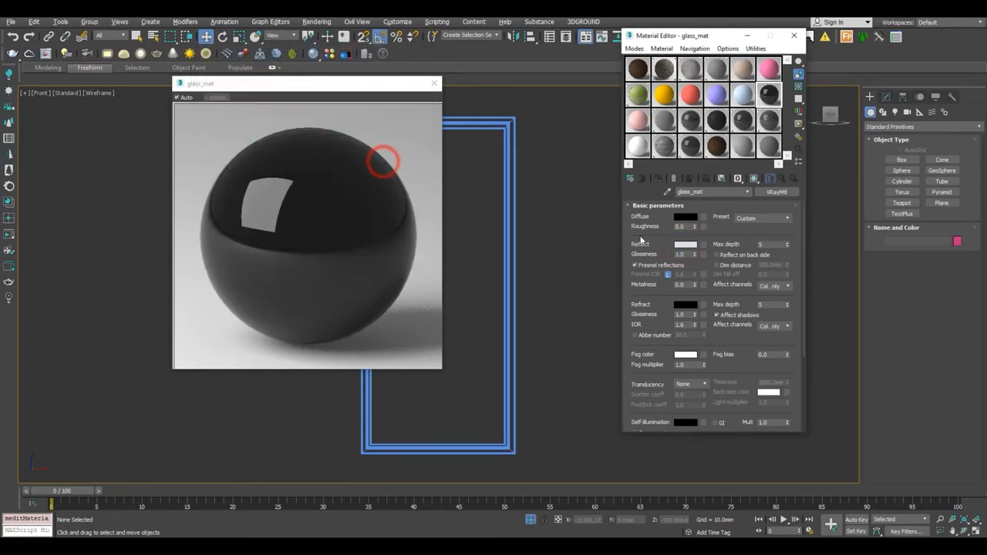
click(686, 304)
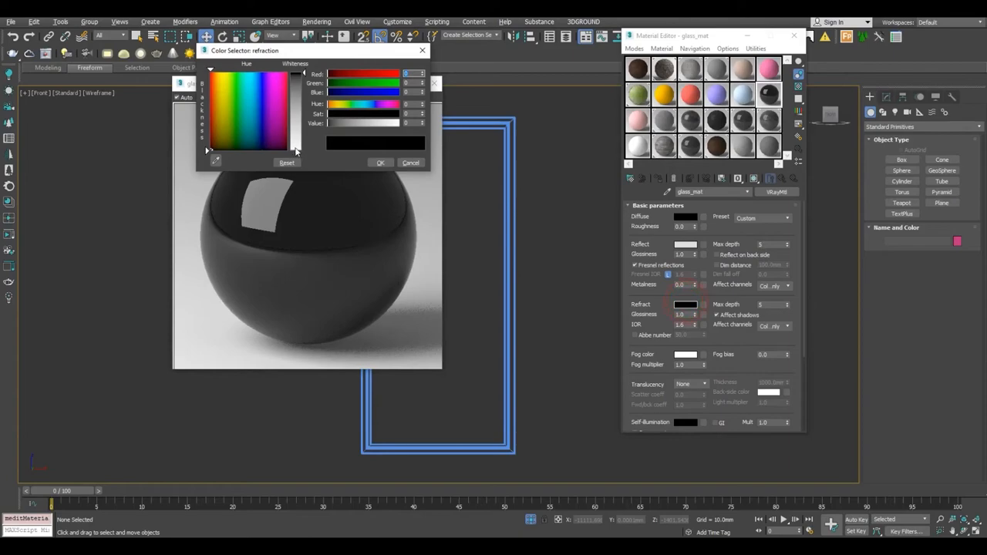
click(295, 146)
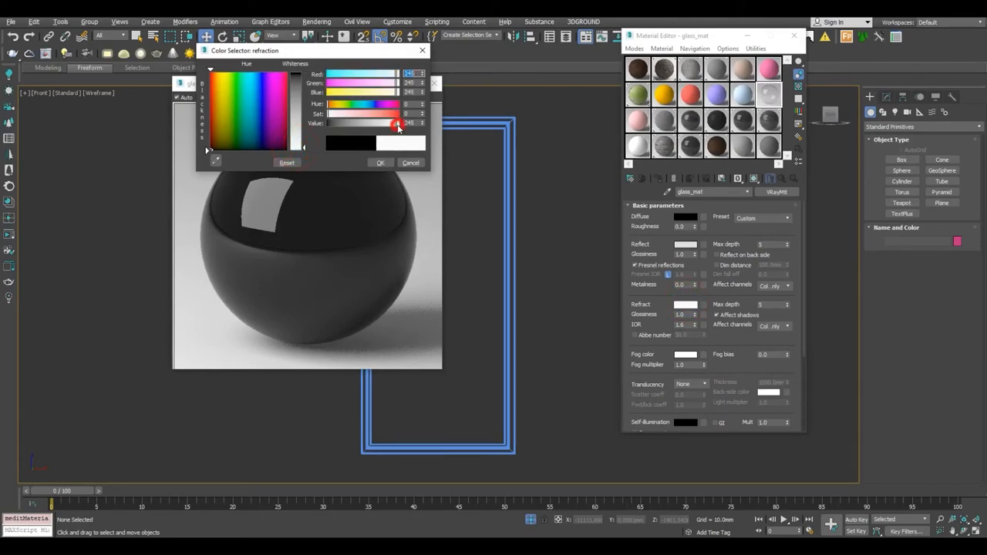
click(381, 162)
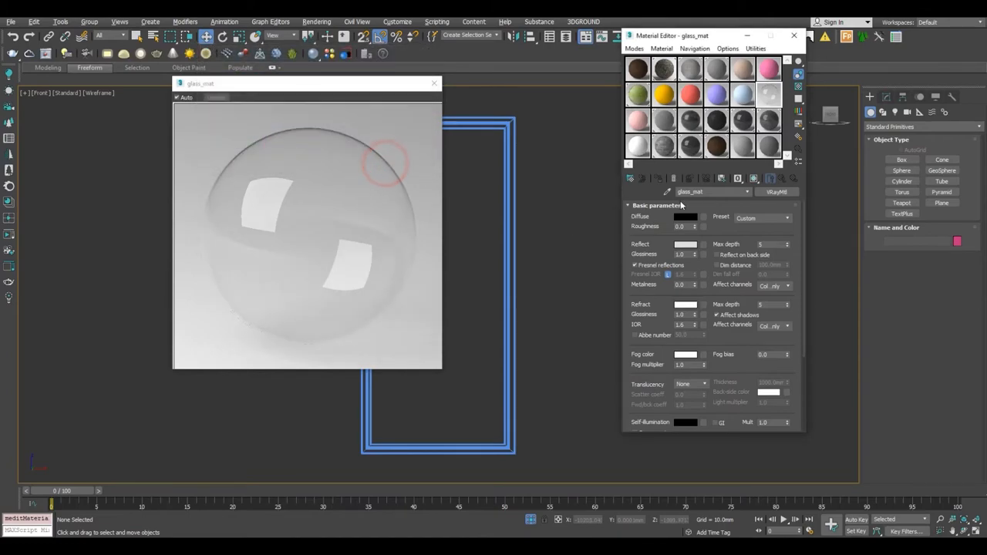
scroll(718, 240, down, 5)
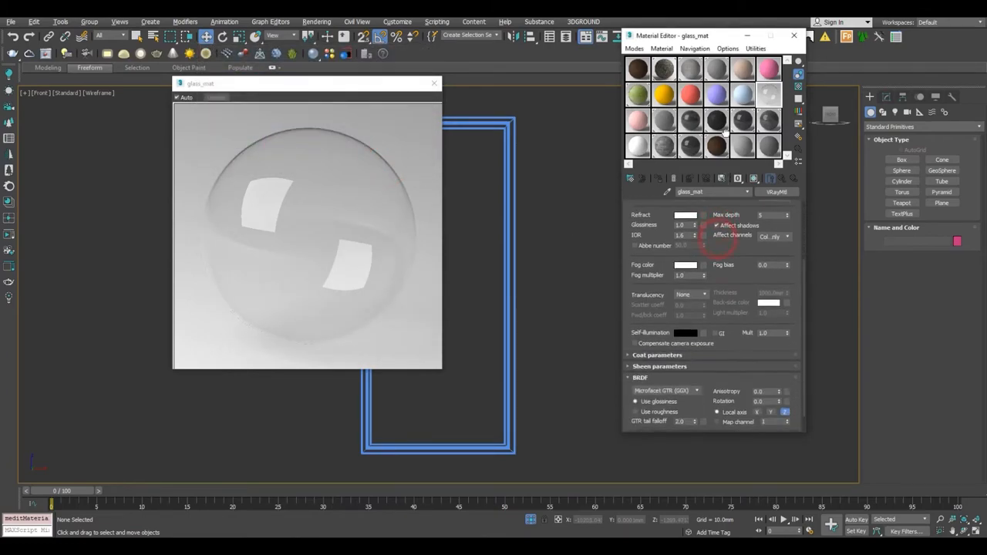
click(434, 83)
click(532, 182)
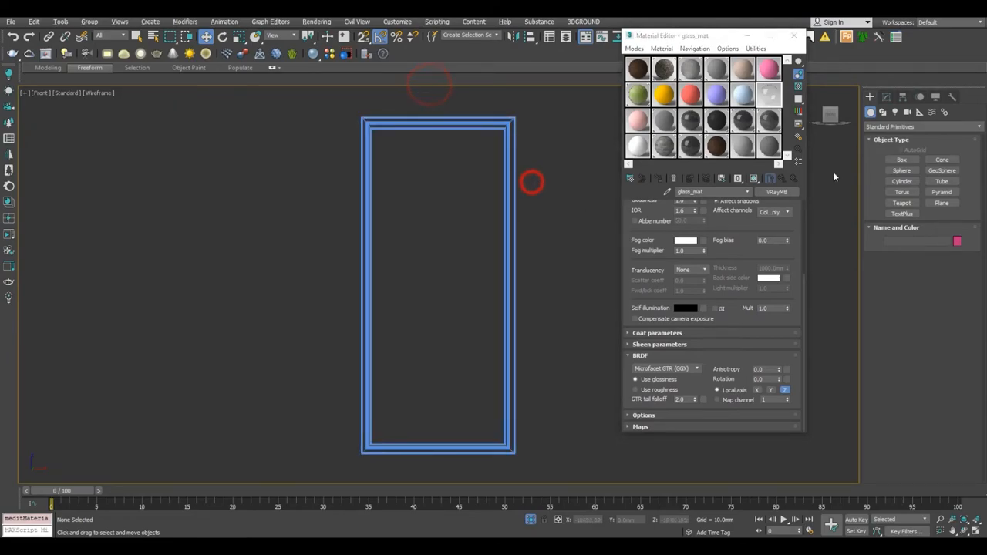
Create a glass plane about 2266.6 by 992.2 mm, vertex-snapped across the window frame's inner opening.
click(944, 203)
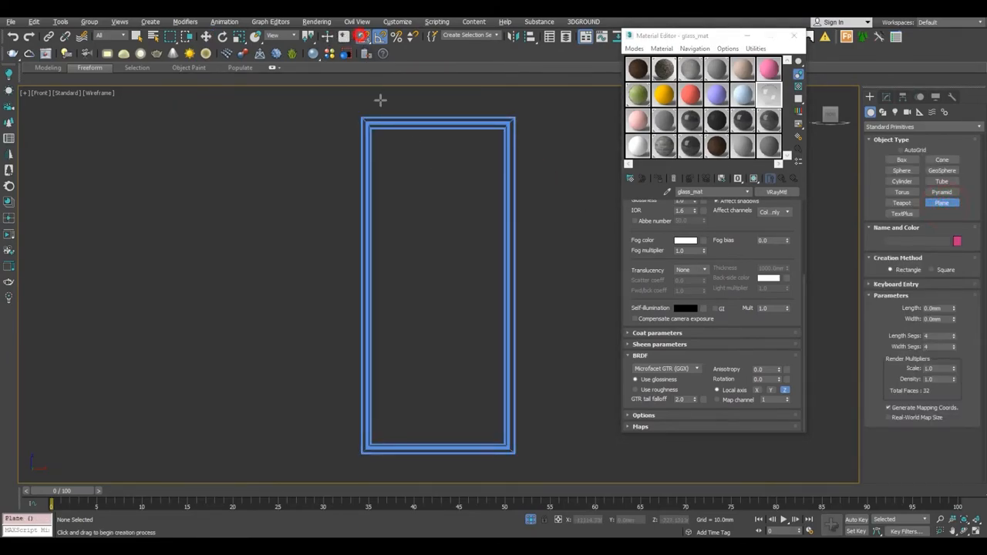
drag(373, 131, 398, 164)
right_click(398, 164)
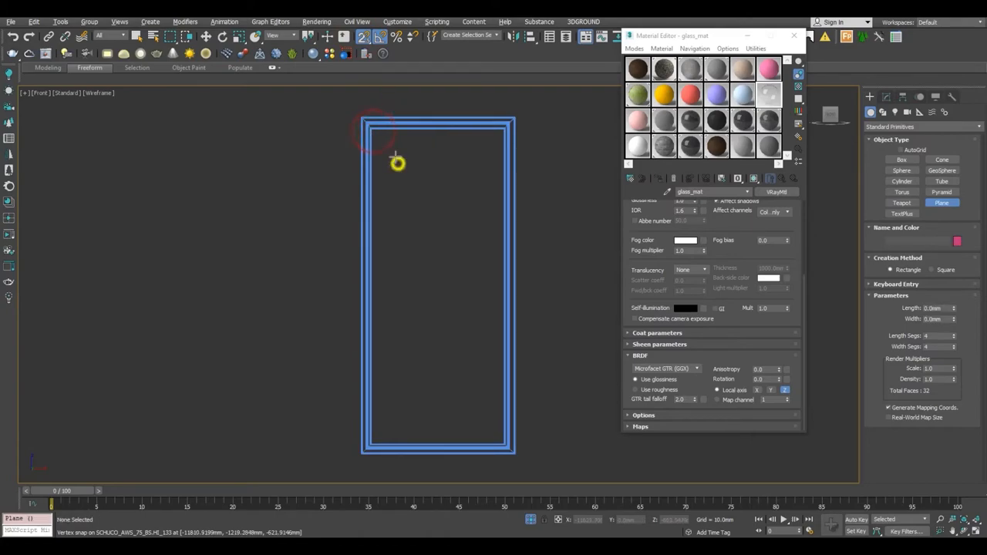
drag(367, 122, 509, 450)
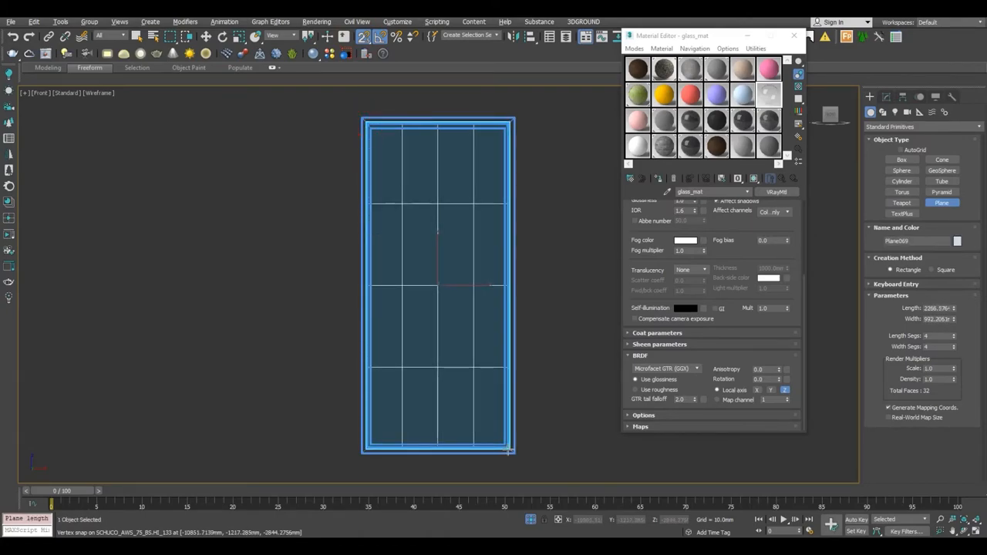
right_click(463, 344)
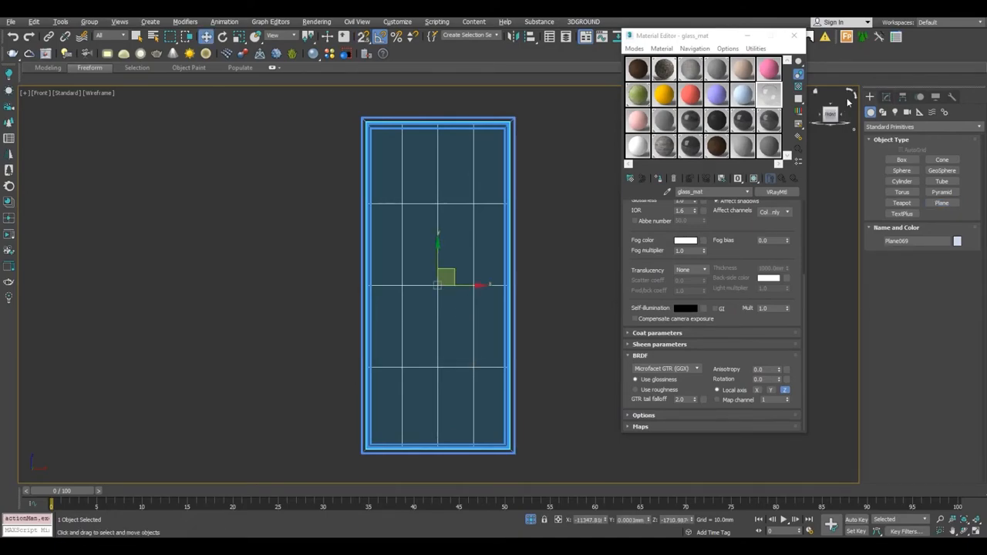
Set the glass plane's length and width segments to 1.
click(886, 96)
right_click(954, 340)
right_click(954, 350)
Move the glass plane along Y in the top view until it sits within the window frame's depth.
key(t)
key(x)
key(Escape)
key(z)
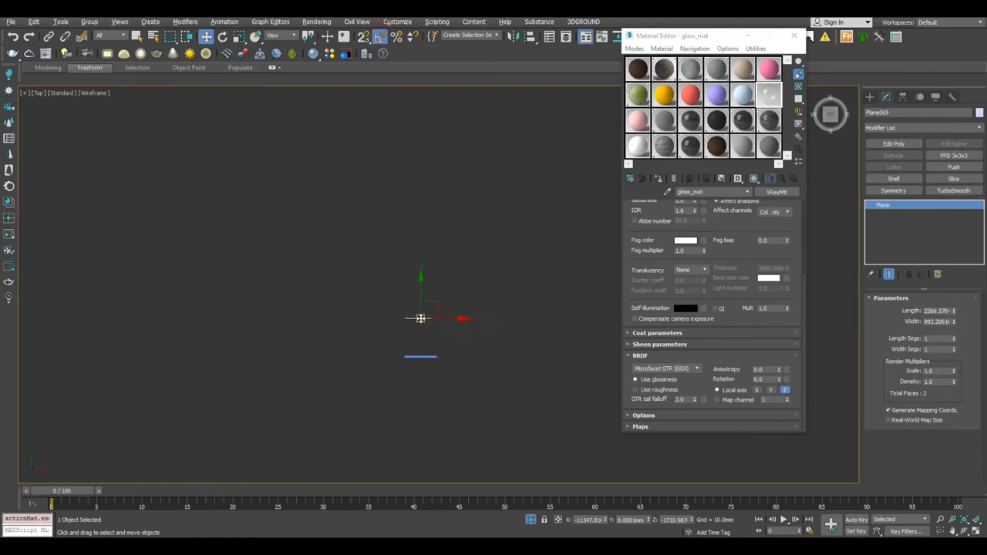
drag(422, 297, 423, 335)
key(z)
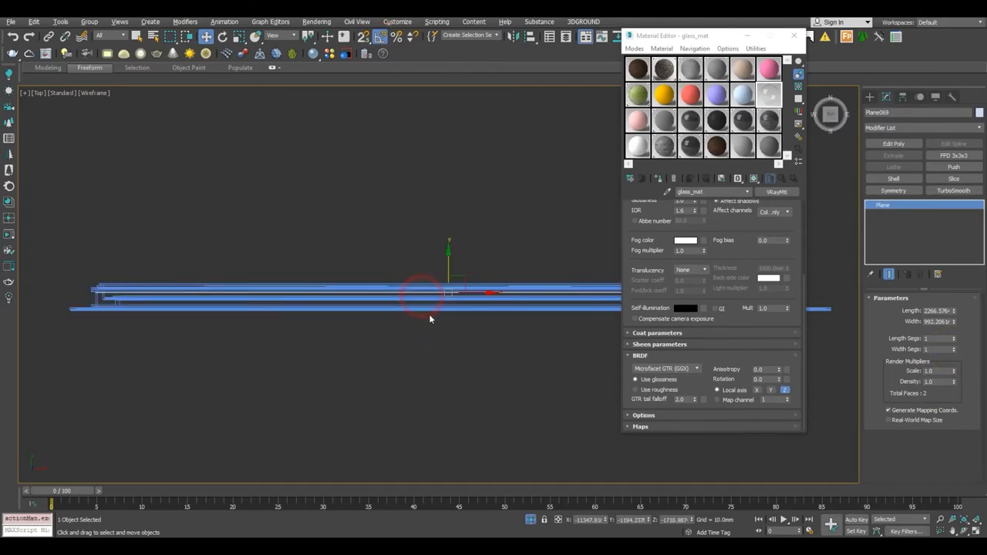
drag(449, 270, 455, 279)
scroll(446, 270, up, 3)
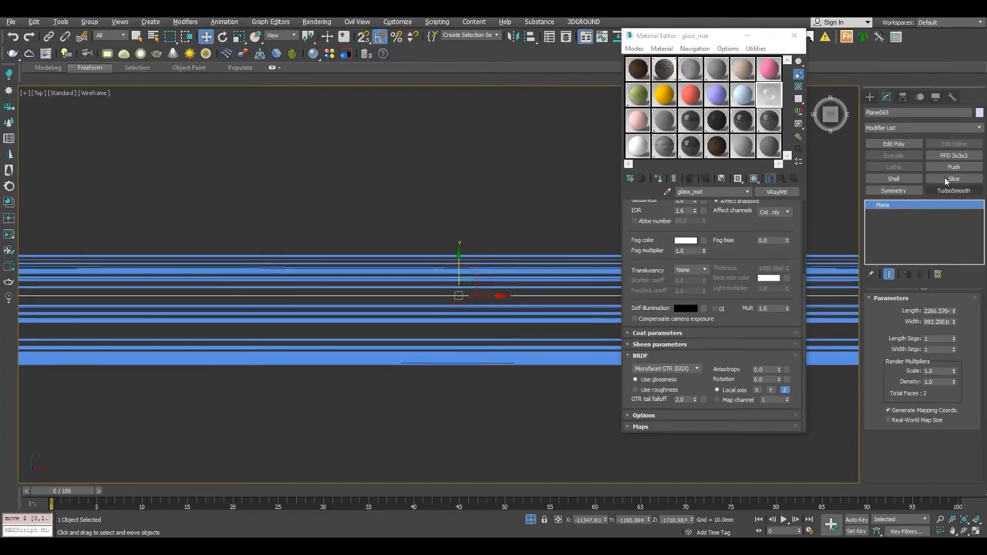
Add a Shell modifier with a 3 mm outer amount to the glass plane and nudge it along Y within the frame.
click(894, 178)
right_click(957, 324)
drag(947, 324, 893, 315)
text(3)
key(Return)
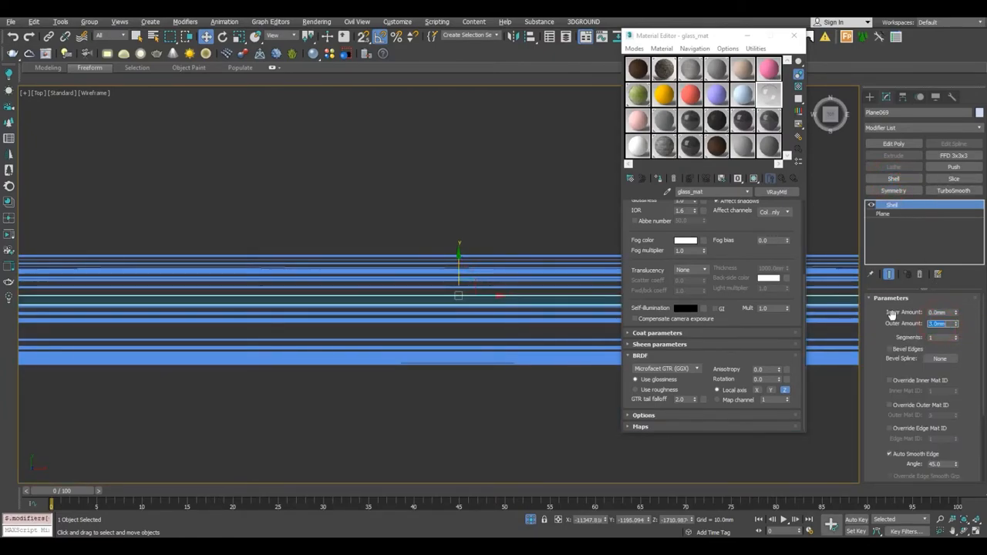
click(453, 270)
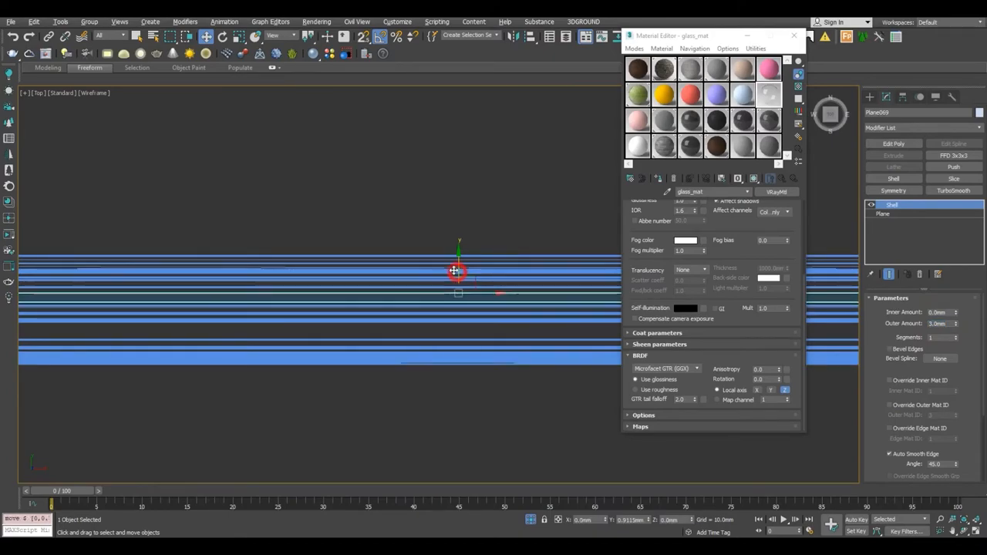
Assign glass_mat to the shelled glass pane in the perspective view.
key(p)
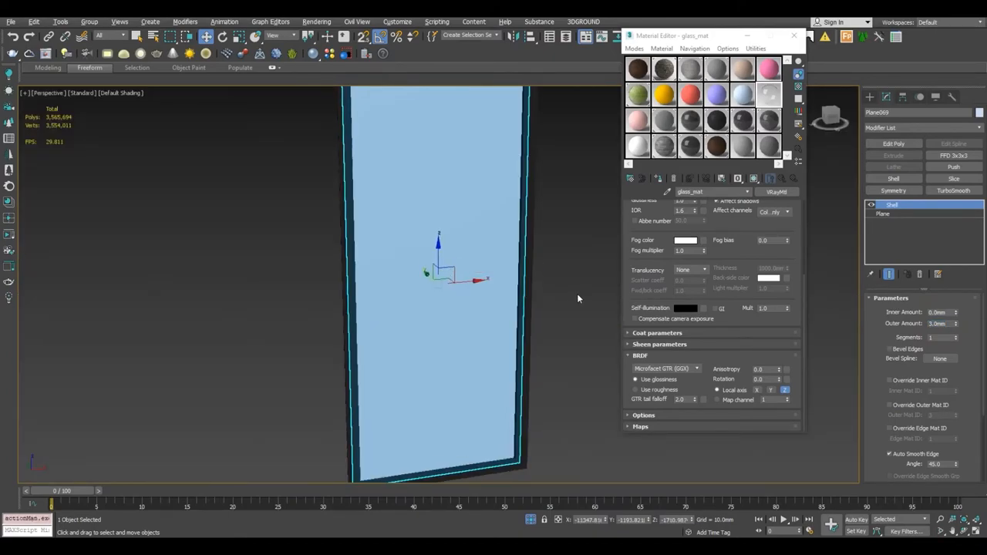
drag(776, 97, 527, 155)
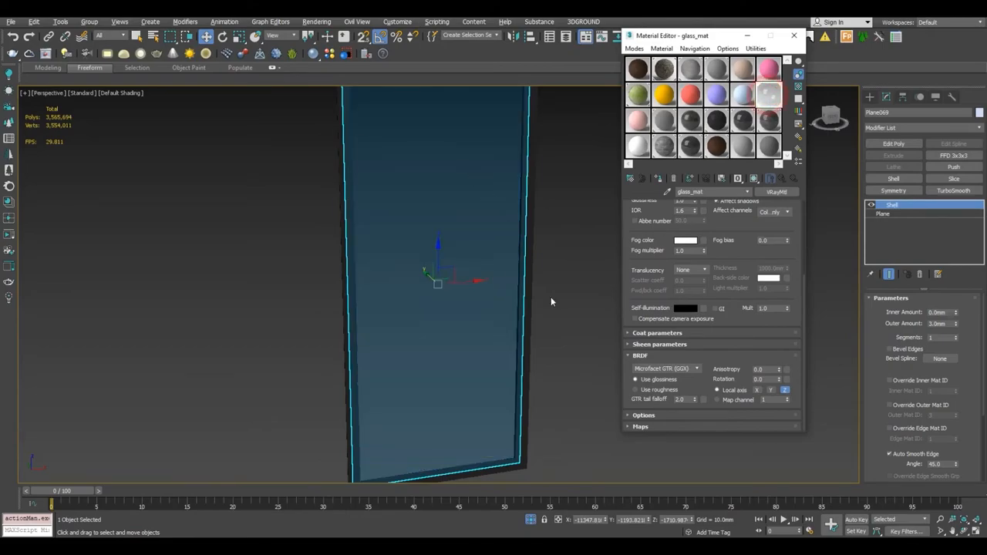
click(561, 308)
alt+middle_drag(510, 272, 505, 260)
click(430, 235)
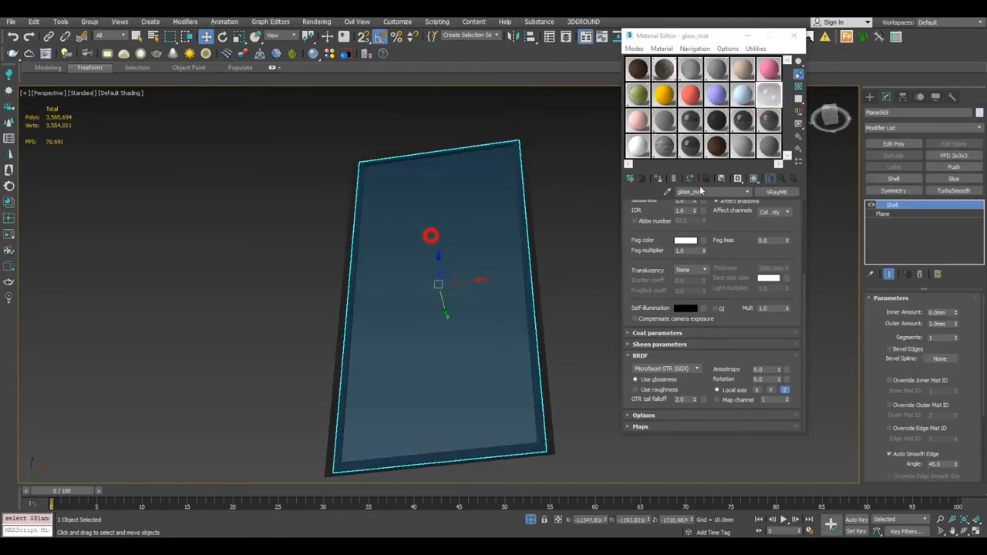
Rename the glass pane object as glass.
click(896, 113)
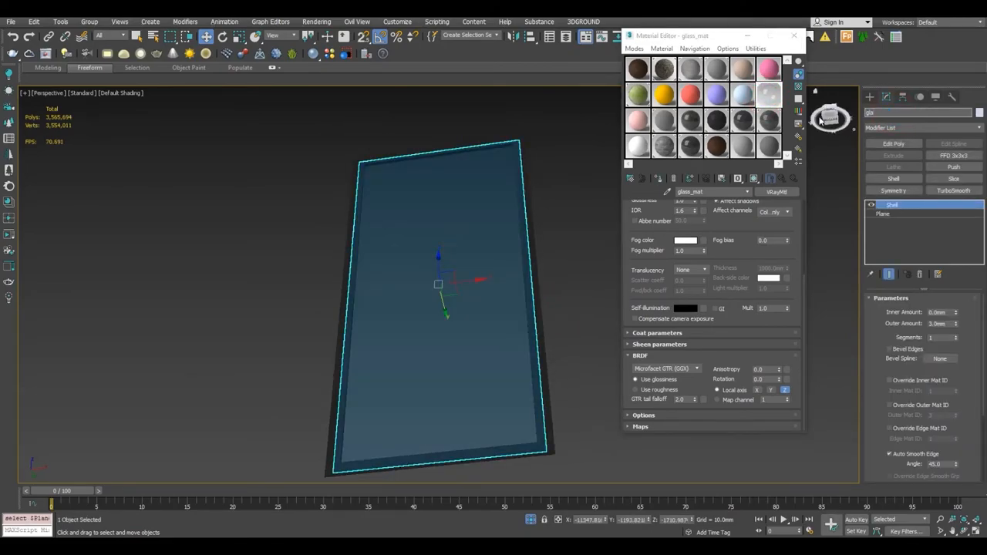
text(glass)
key(Return)
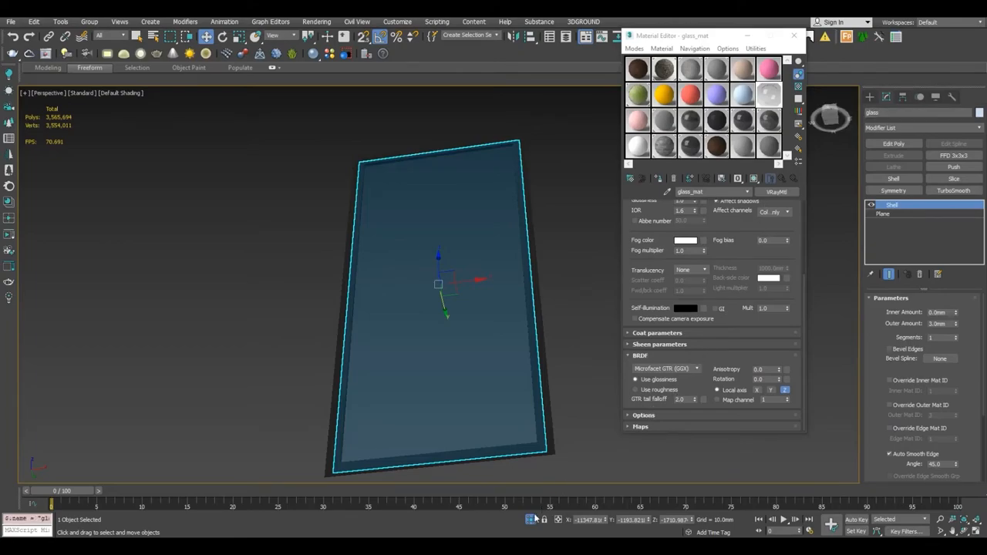
End the small window's isolation and isolate the large upper-floor window frame in the front view.
click(530, 519)
middle_drag(430, 257, 226, 252)
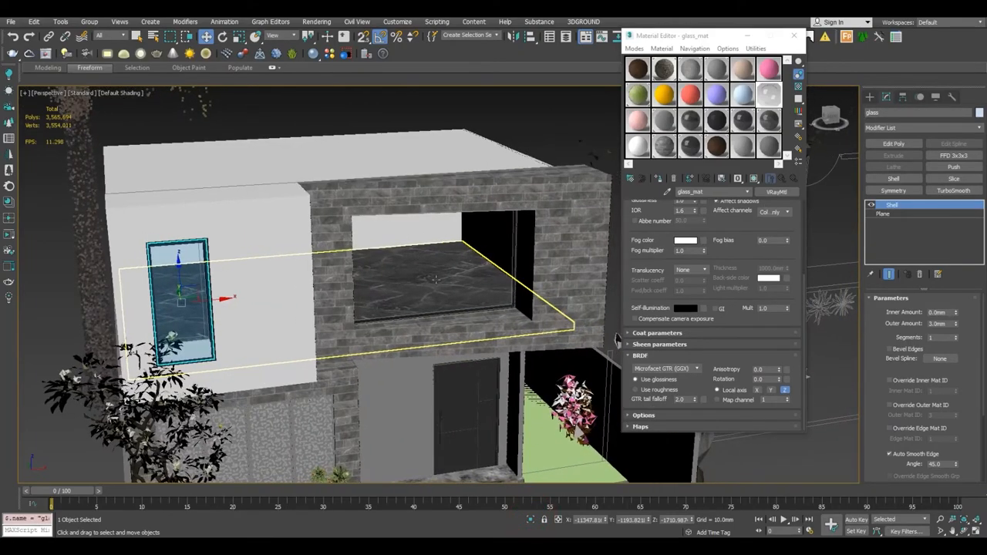
scroll(386, 292, up, 3)
click(369, 312)
key(alt+q)
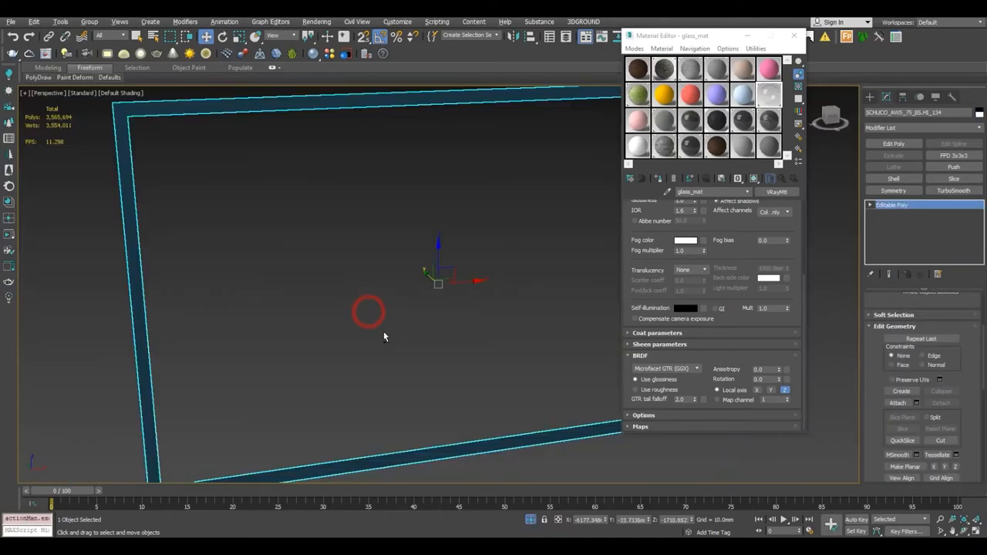
key(f)
click(339, 327)
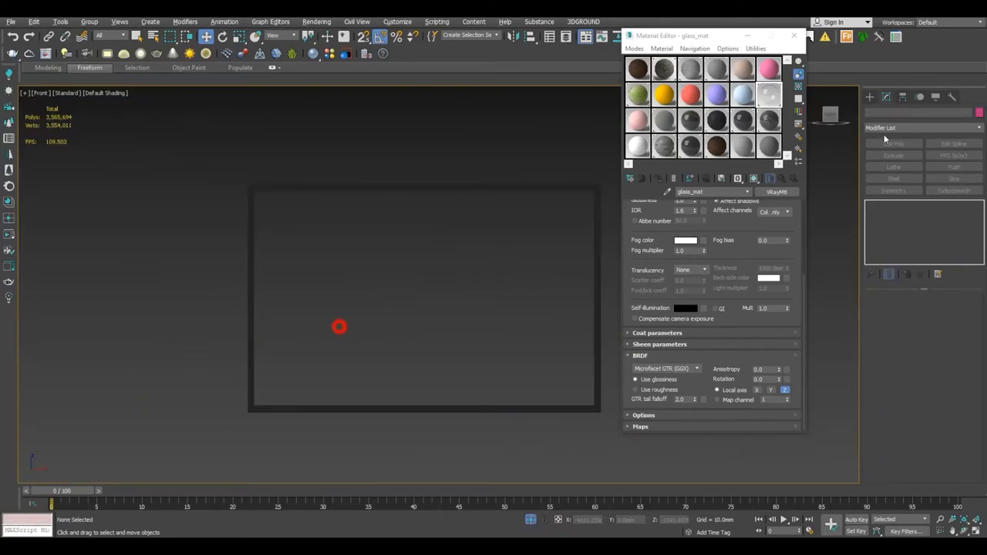
Create a glass plane about 2263.0 by 3538.9 mm, vertex-snapped across the large window frame.
click(869, 97)
click(942, 203)
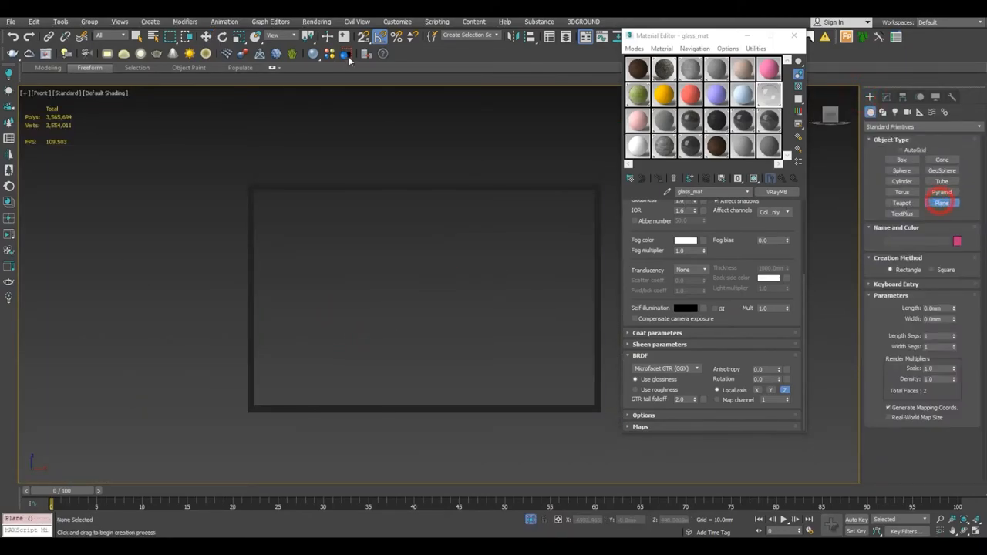
click(361, 39)
scroll(252, 190, up, 5)
key(F3)
scroll(256, 213, down, 5)
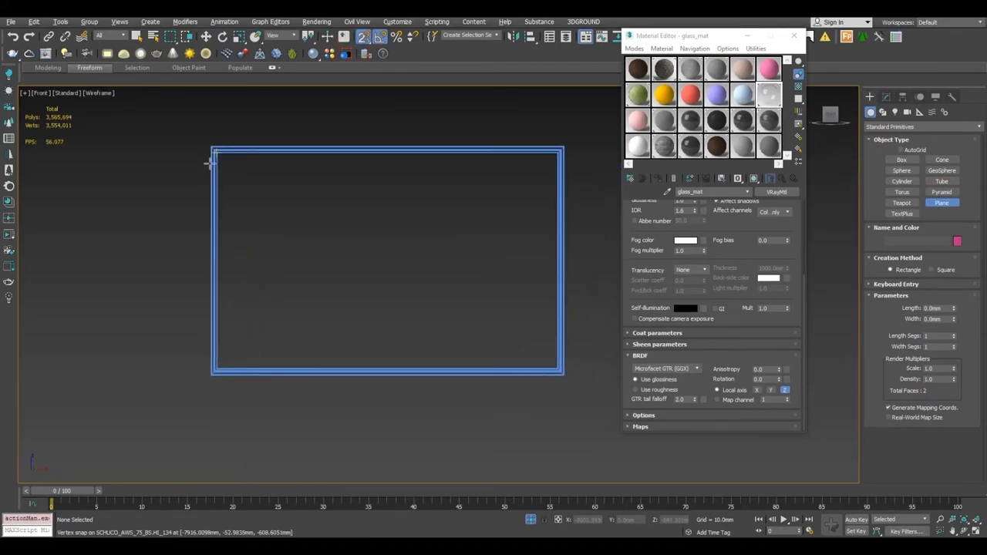
drag(212, 149, 561, 372)
right_click(540, 318)
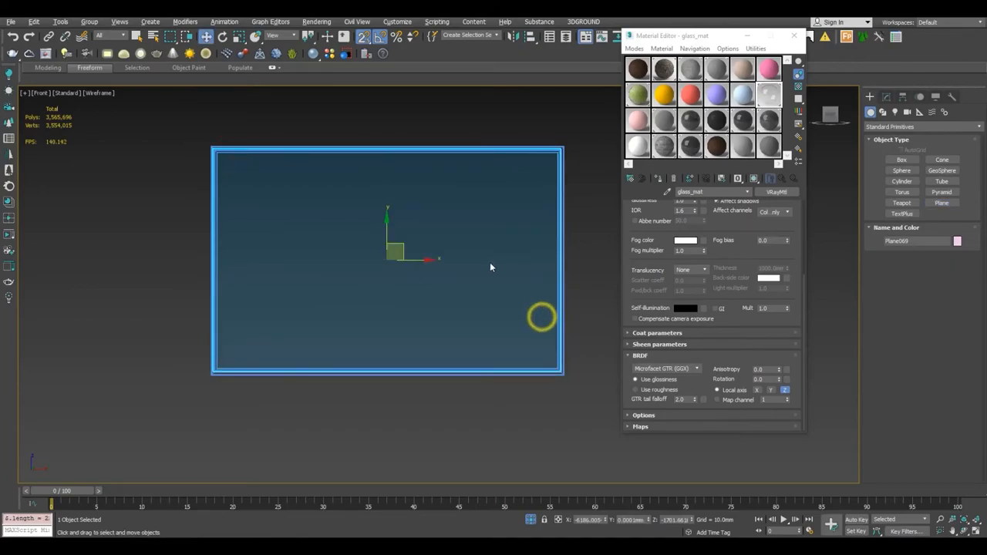
Move the large glass plane along Y in the top view, without snapping, until it sits within the frame's depth.
key(t)
scroll(490, 263, down, 8)
scroll(516, 261, up, 12)
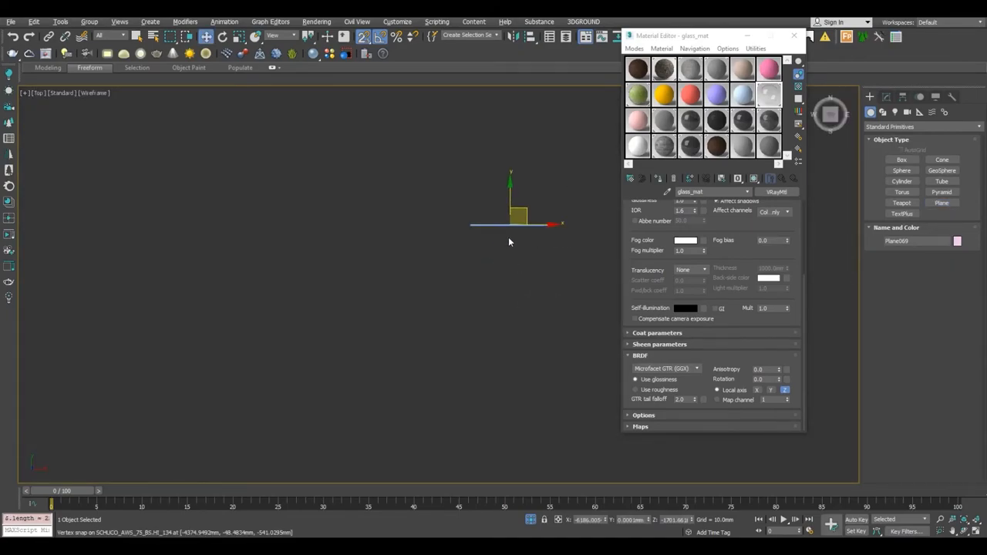
key(s)
scroll(578, 202, up, 10)
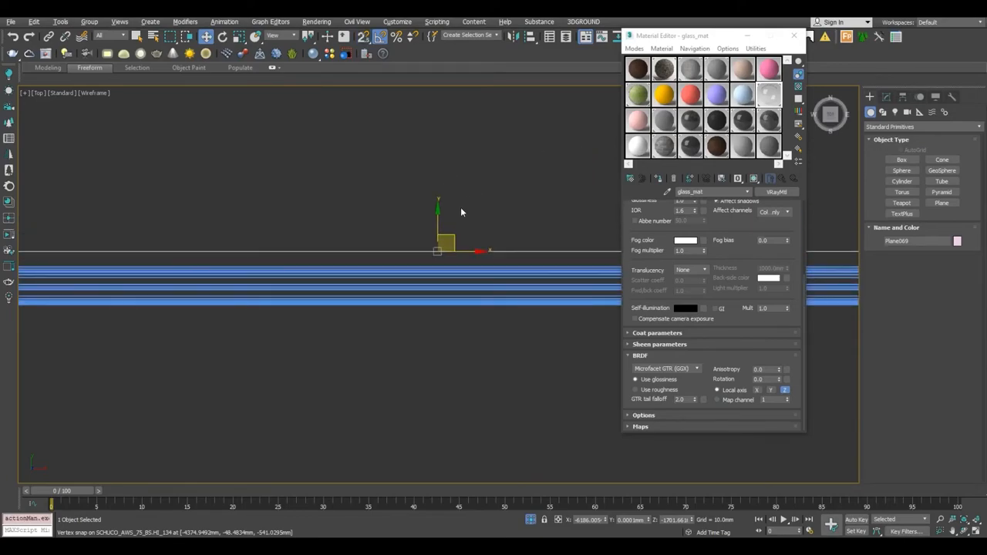
drag(458, 205, 468, 265)
scroll(468, 265, down, 10)
scroll(469, 266, up, 7)
mouse_move(269, 286)
middle_down()
mouse_move(454, 286)
mouse_move(501, 270)
middle_up()
middle_drag(196, 271, 520, 260)
scroll(520, 260, up, 5)
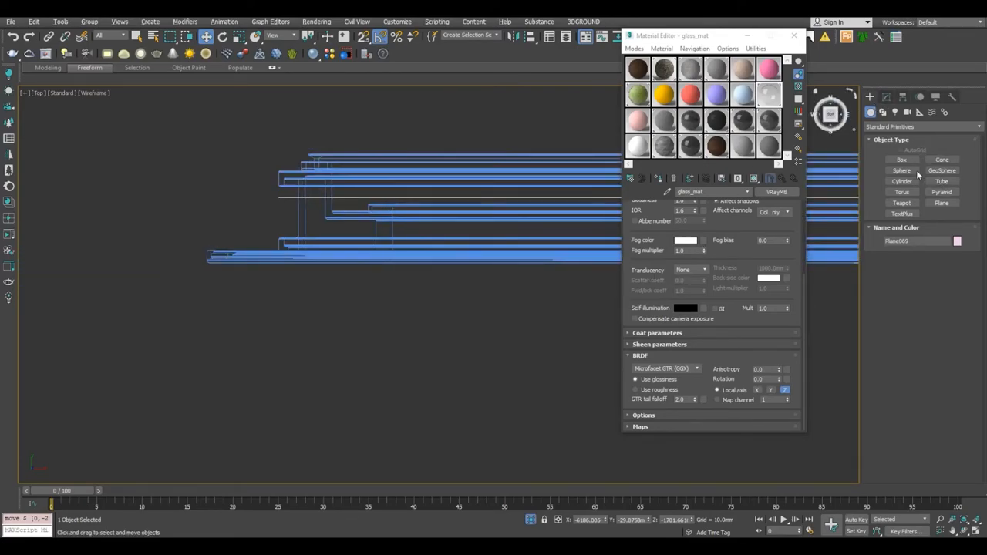
Add a Shell modifier with a 3 mm outer amount to the large glass plane and fine-tune its position along Y.
click(887, 98)
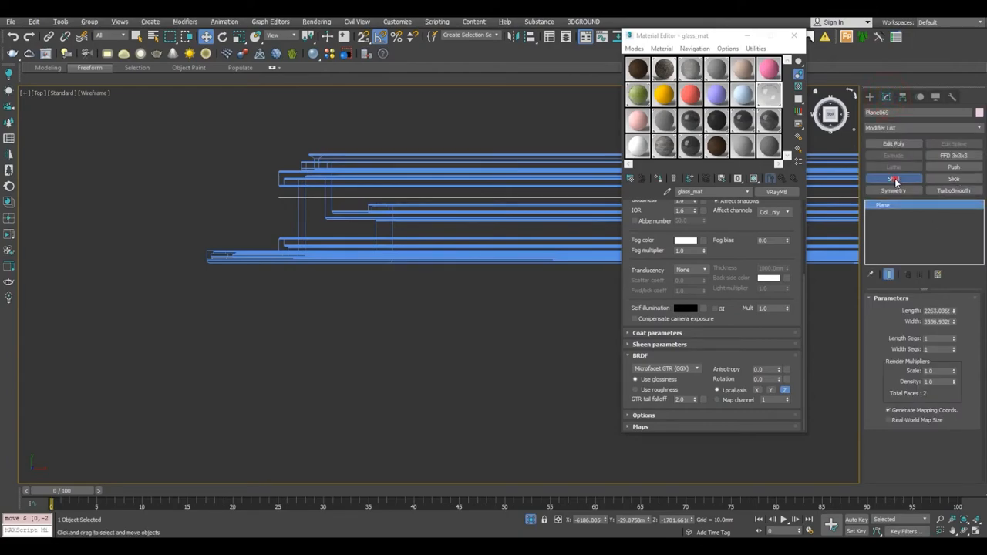
click(893, 178)
drag(471, 199, 461, 192)
Assign glass_mat to the large window's glass pane and end the isolation to show the whole house.
click(657, 179)
key(p)
key(z)
alt+middle_drag(419, 303, 437, 235)
key(F3)
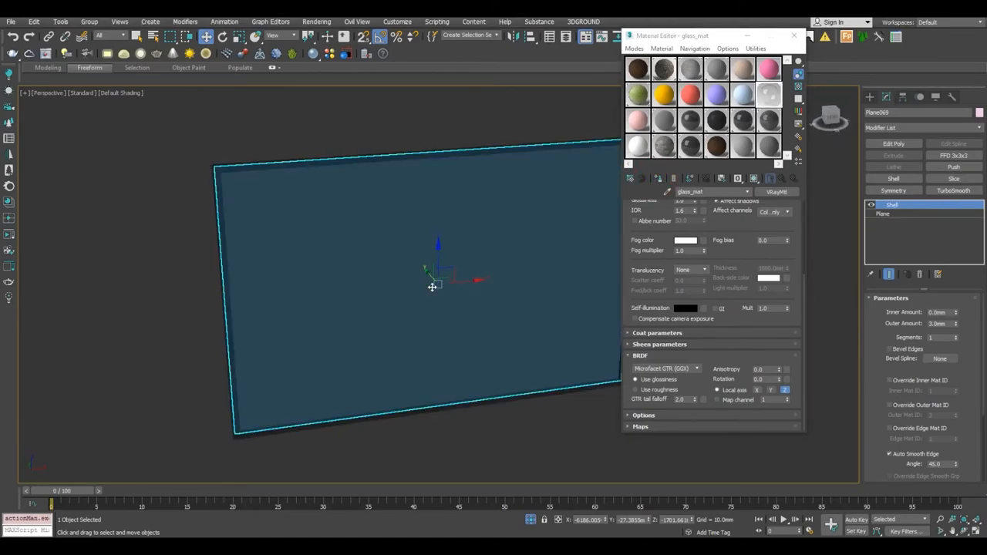
click(531, 519)
alt+middle_drag(430, 237, 413, 250)
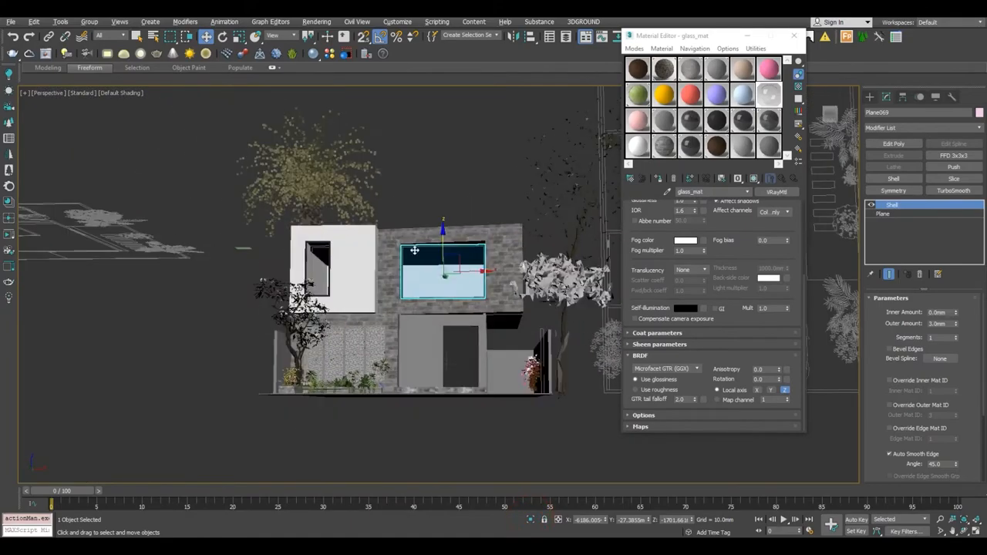
scroll(417, 270, up, 2)
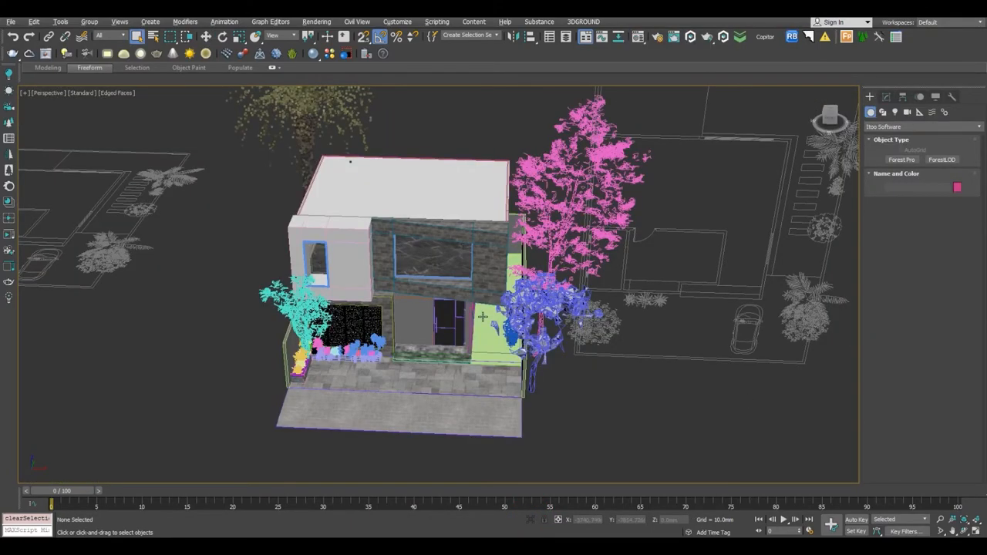
Isolate the green L-shaped lawn surface beside the house in the perspective view.
click(482, 316)
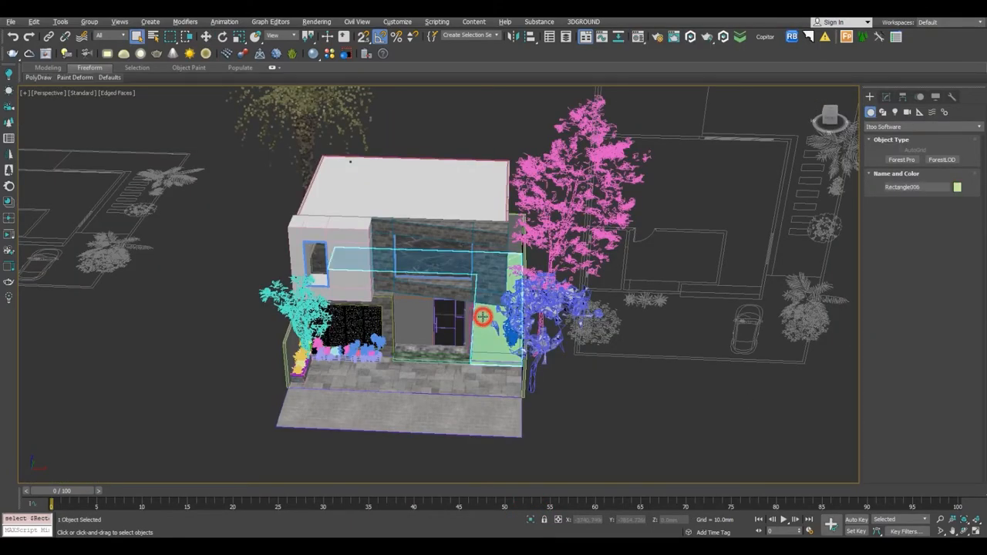
key(w)
scroll(480, 320, up, 5)
scroll(480, 320, down, 5)
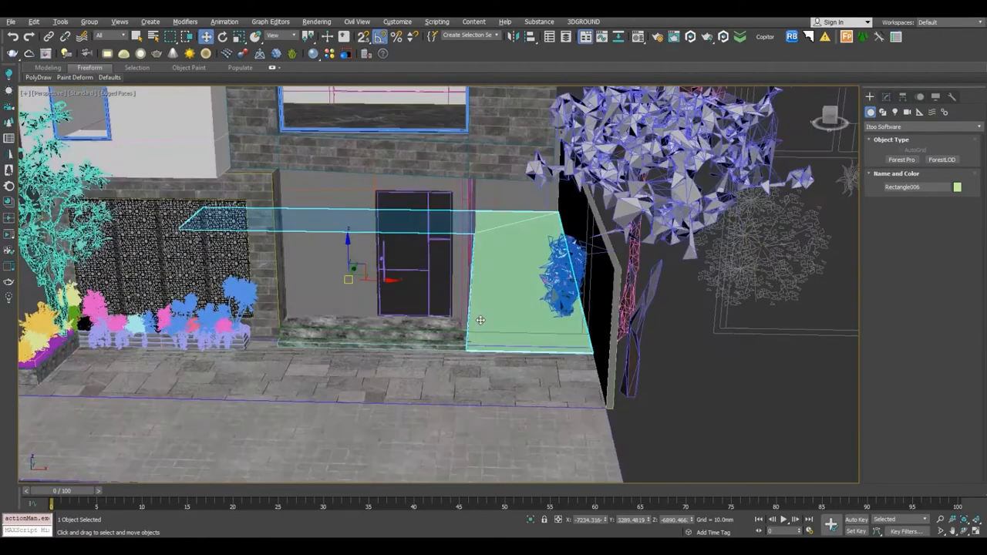
alt+middle_drag(483, 303, 483, 302)
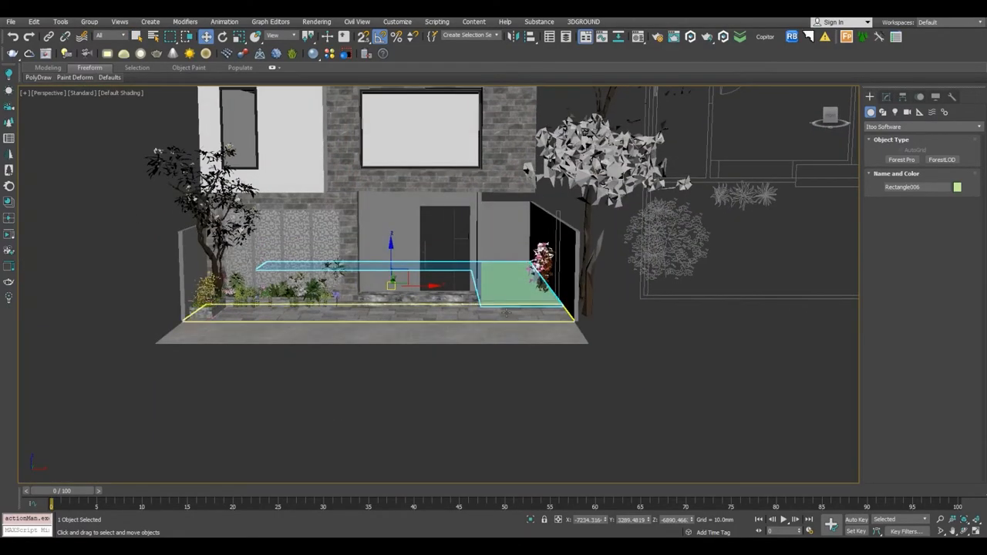
key(alt+q)
click(804, 249)
click(627, 250)
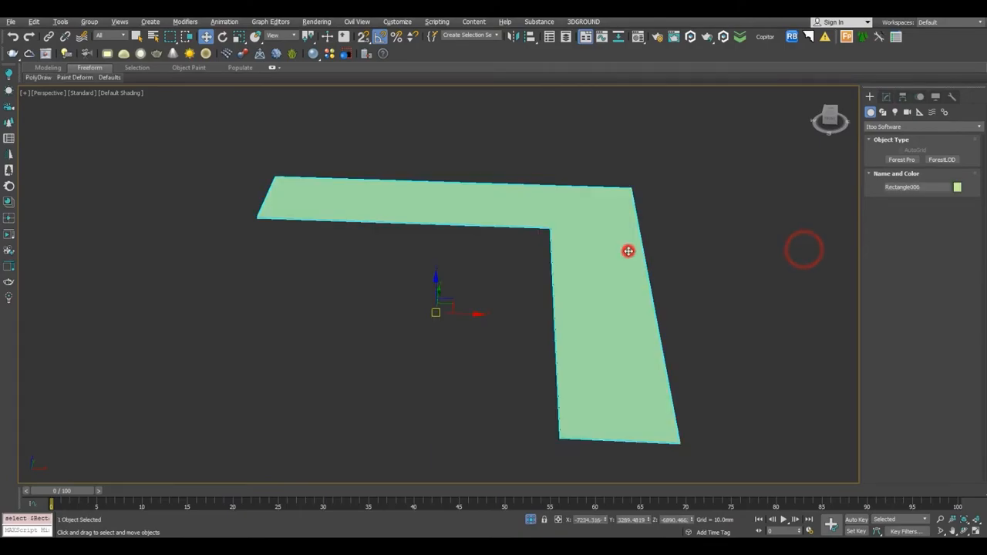
Start a Forest Pro object and load the Common grass 01 (detail) preset from the Lawns library.
click(848, 37)
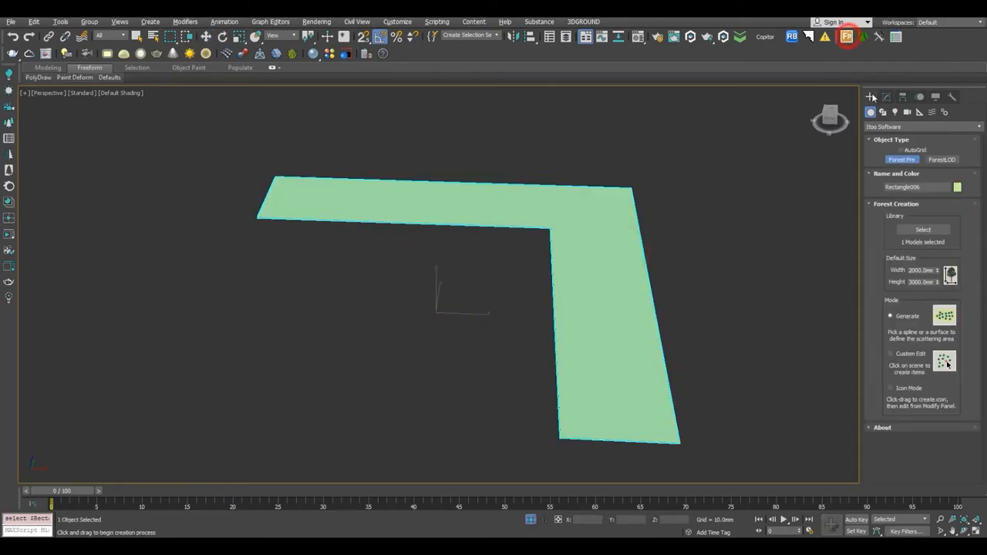
click(923, 230)
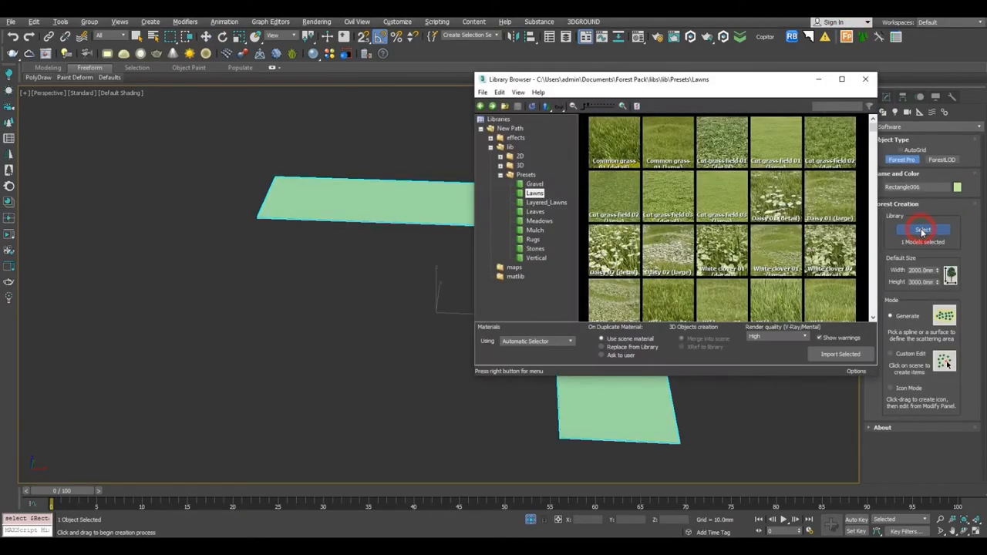
click(527, 174)
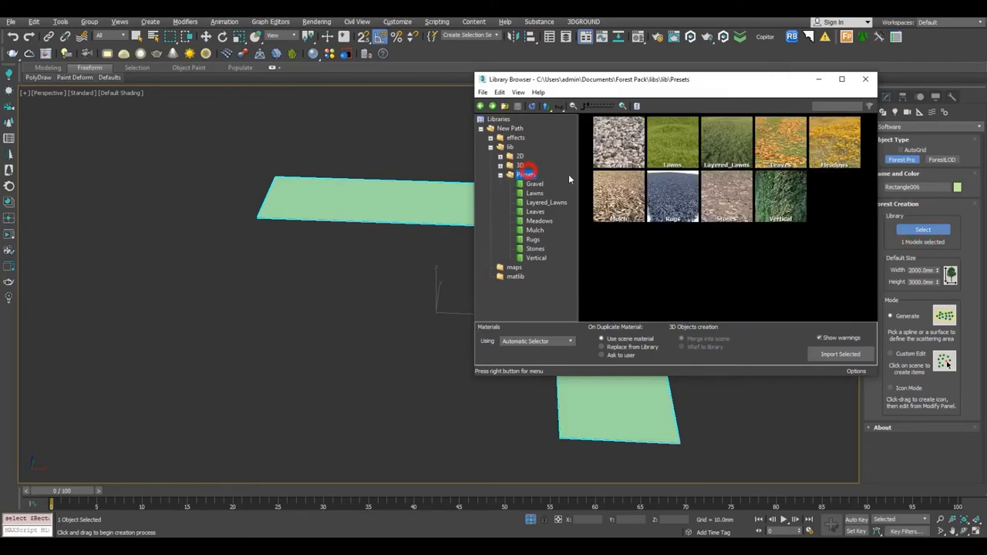
double_click(674, 142)
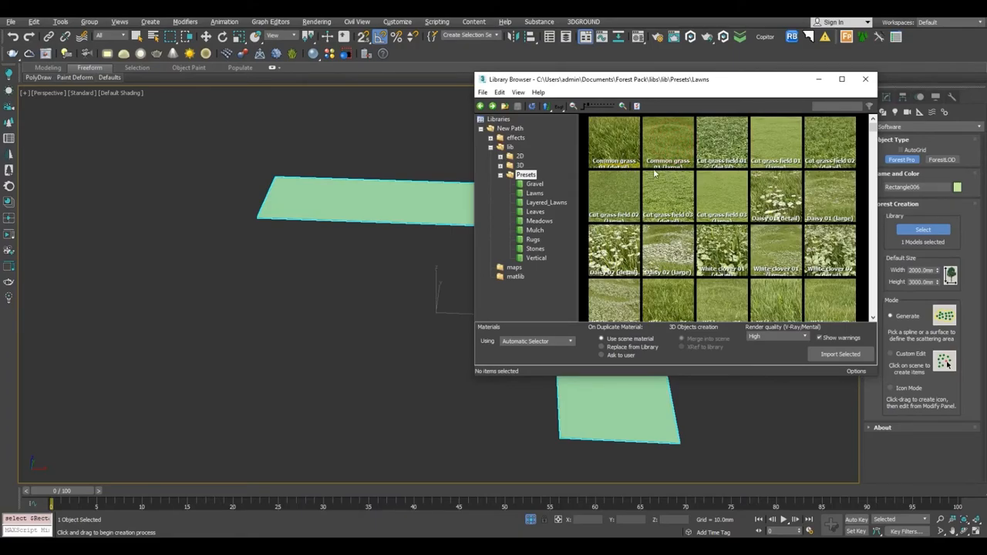
click(619, 141)
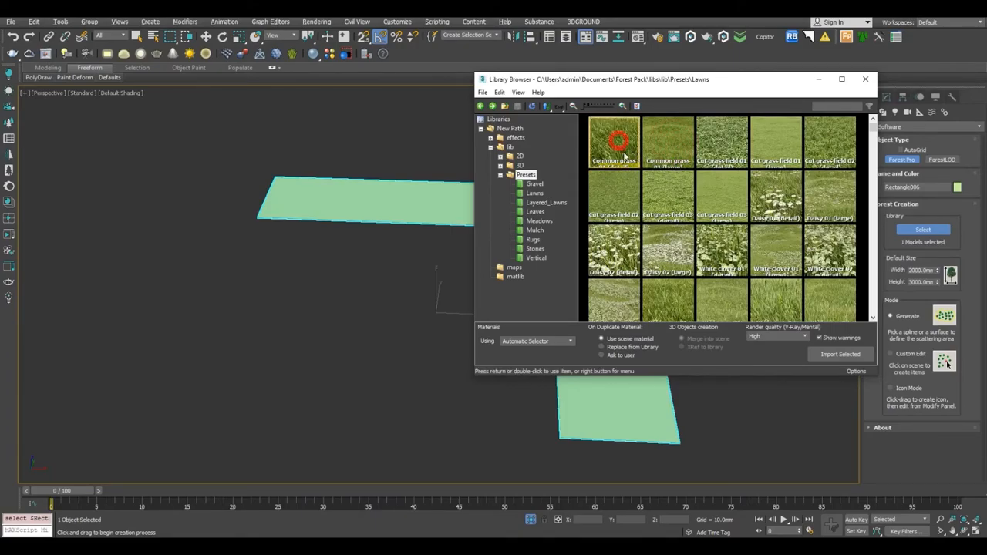
click(841, 356)
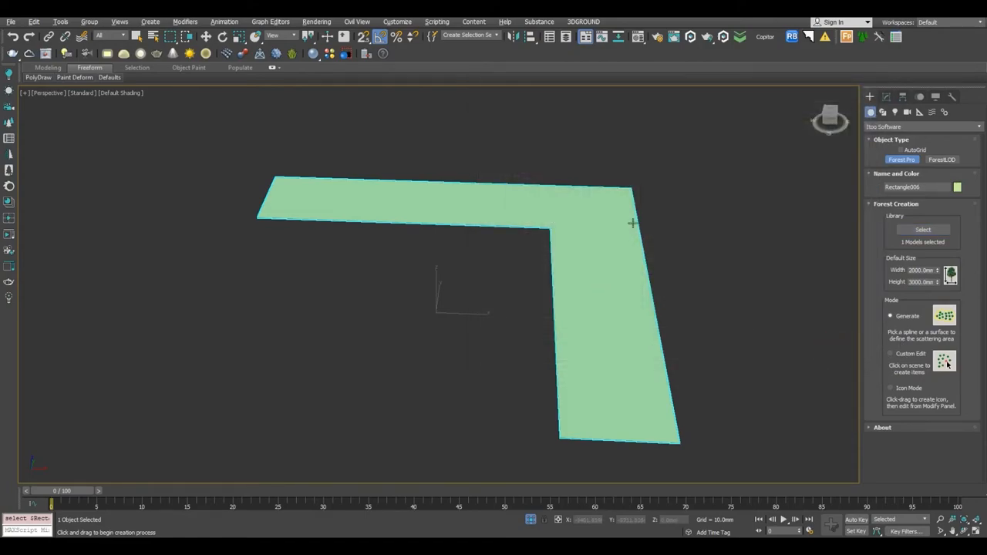
Scatter the grass on the L-shaped lawn surface, enabling camera clipping and rescaling the XRef objects to the system unit scale.
click(585, 254)
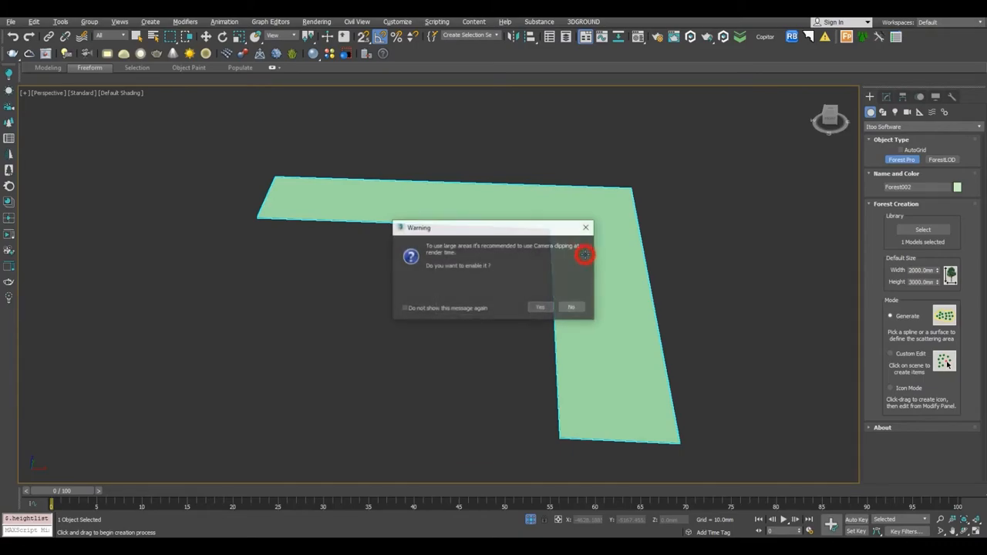
click(541, 308)
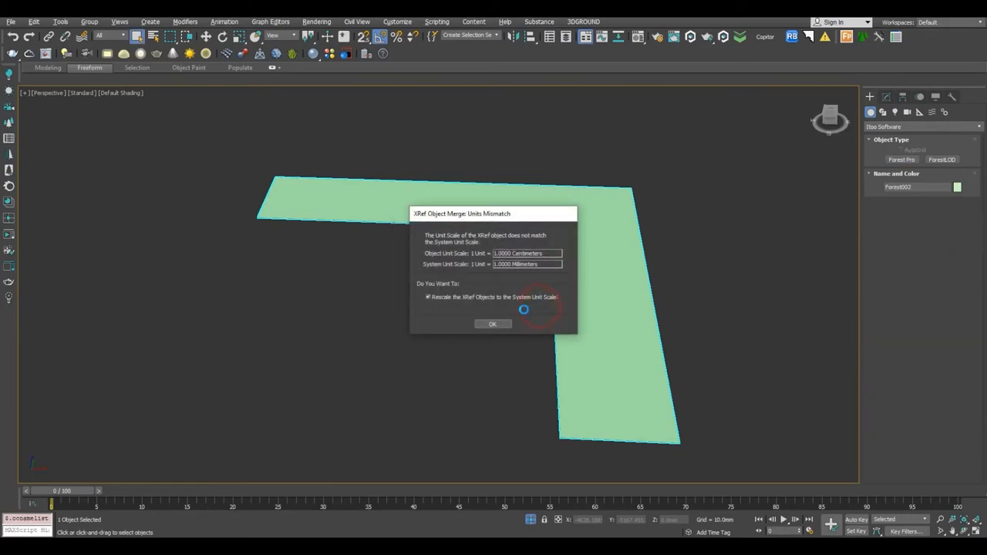
click(499, 325)
click(498, 325)
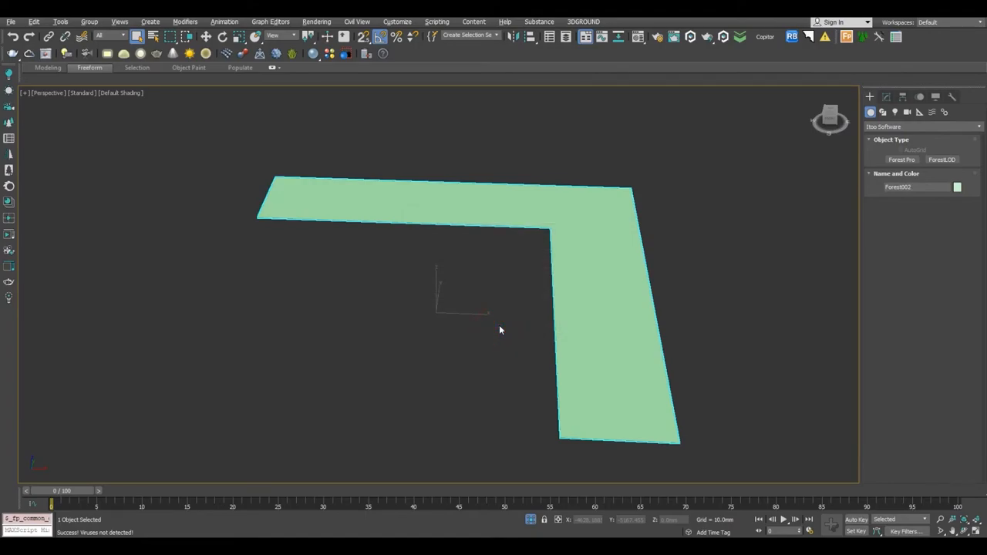
Inspect the scattered grass on the lawn surface up close and leave nothing selected.
click(886, 97)
click(665, 279)
alt+middle_drag(665, 280, 725, 264)
scroll(645, 290, up, 5)
scroll(645, 289, up, 2)
click(645, 289)
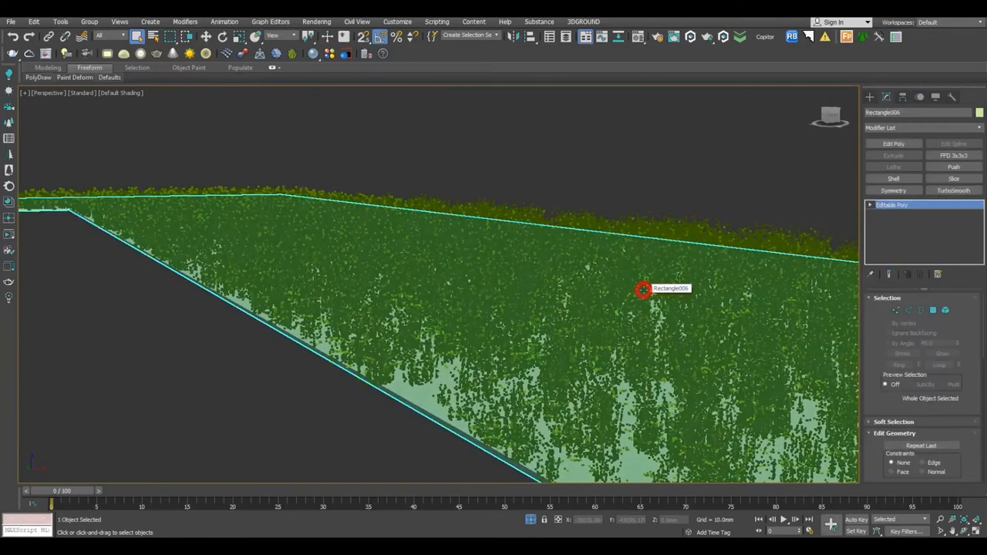
click(731, 141)
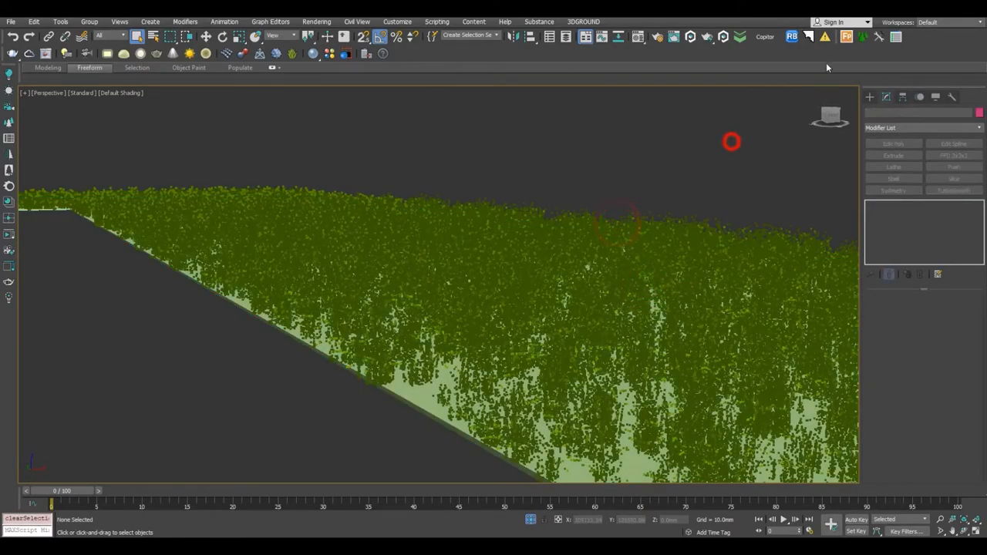
In the Forest Lister, try Proxy display for Forest002 and return it to Points-cloud.
click(897, 37)
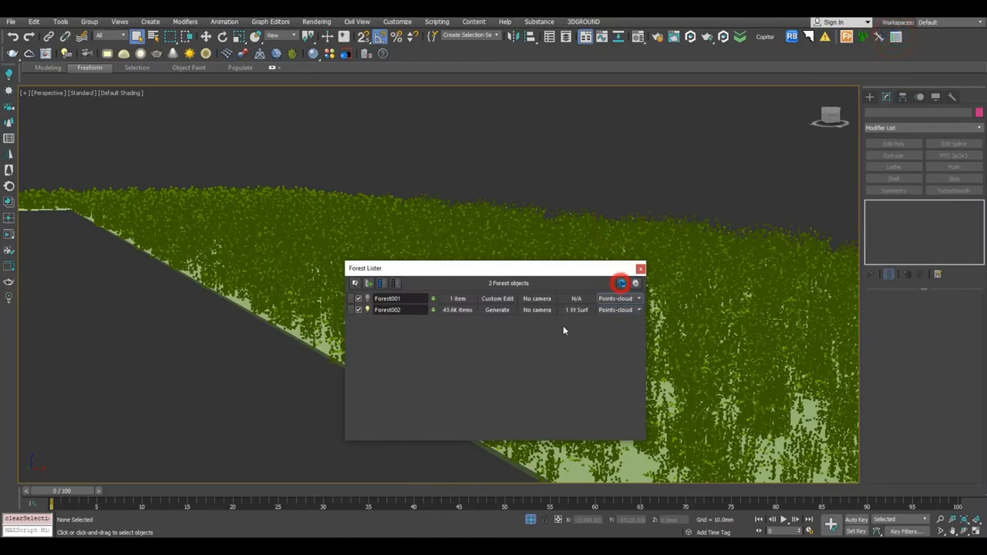
click(600, 310)
click(622, 323)
click(617, 310)
click(618, 323)
click(621, 311)
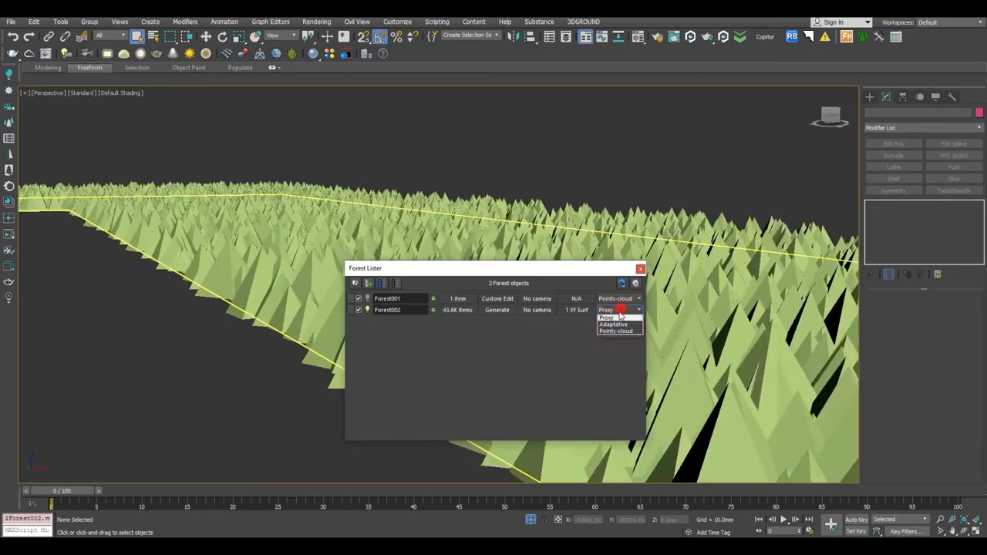
click(614, 337)
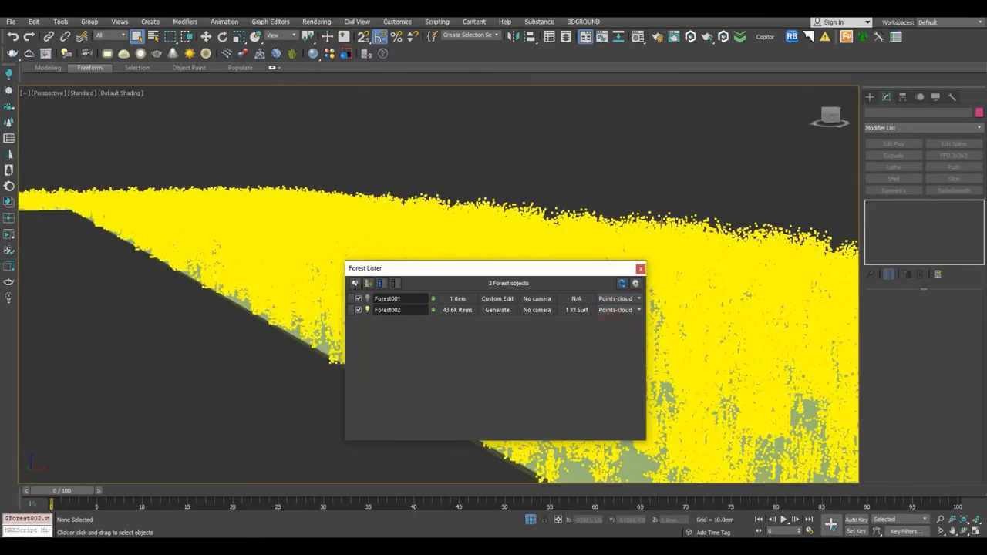
click(641, 270)
click(671, 178)
End the isolation and assign the grass_text material to the L-shaped lawn surface under the scattered grass.
scroll(670, 178, down, 3)
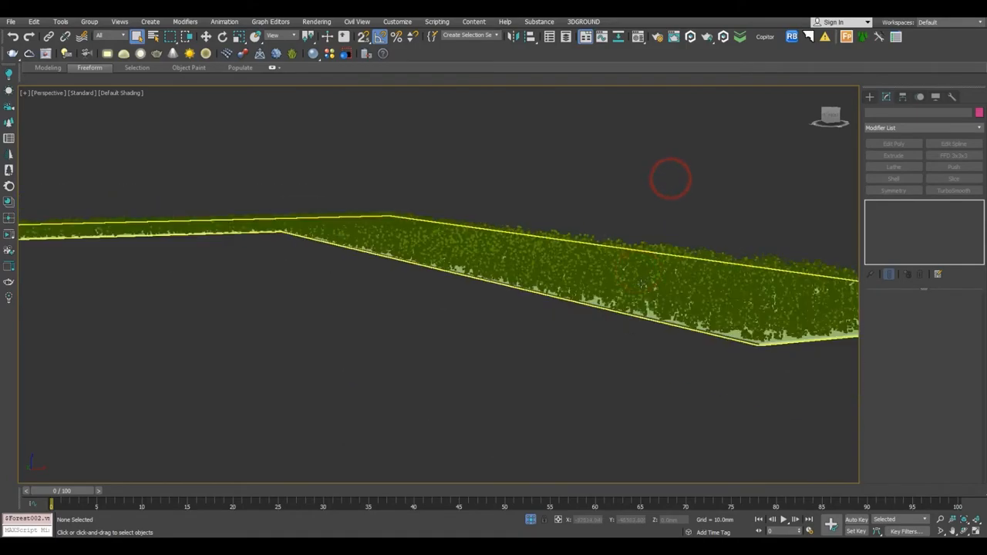
click(532, 519)
alt+middle_drag(539, 344, 525, 356)
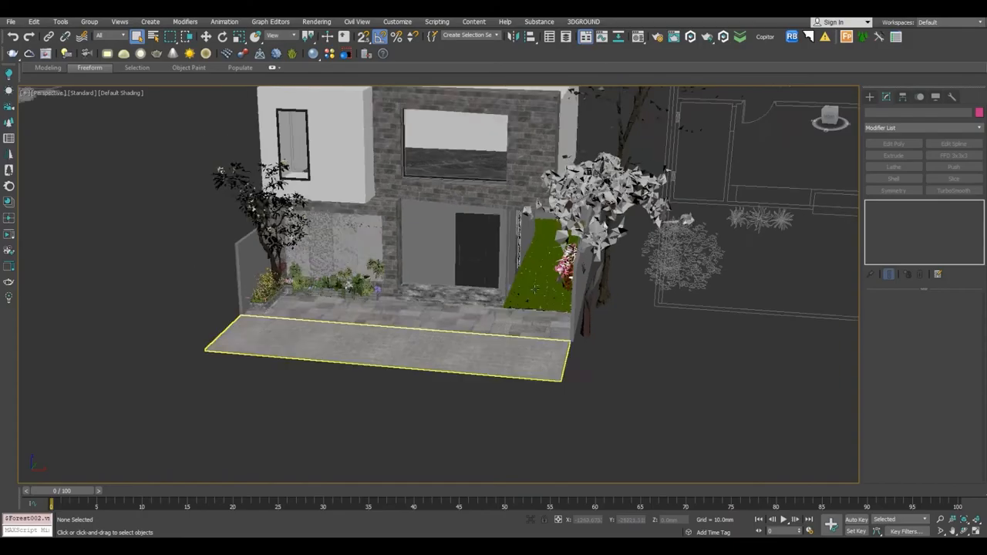
scroll(533, 268, up, 10)
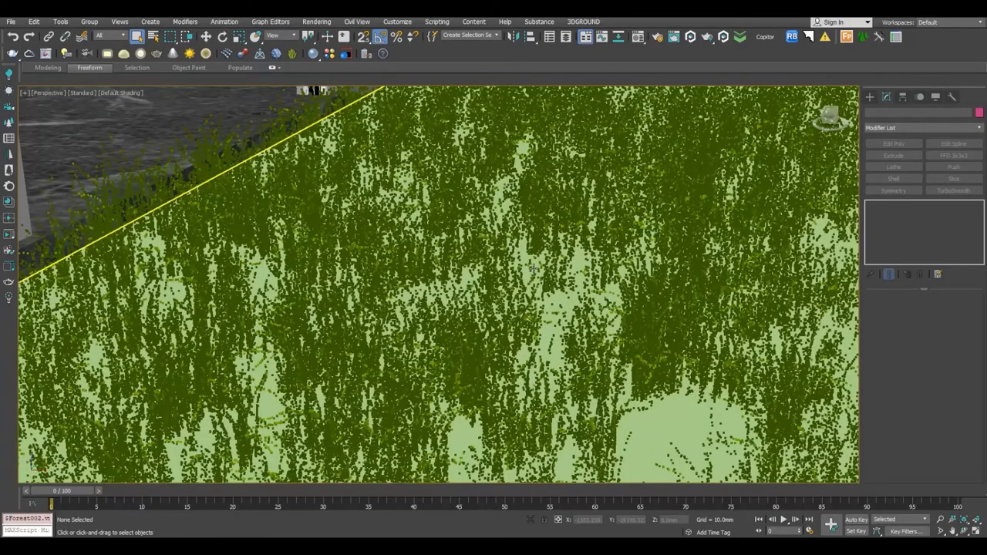
click(533, 268)
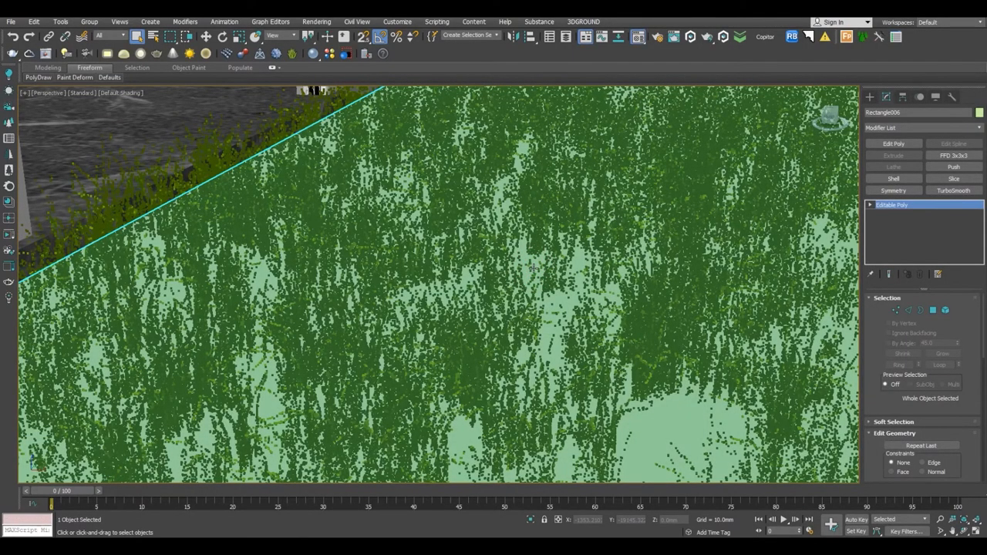
key(m)
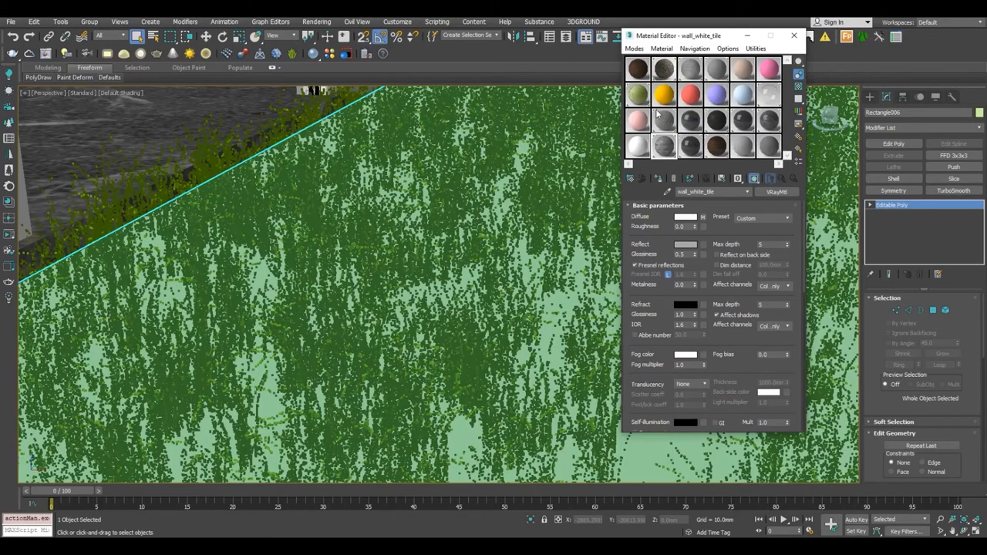
click(665, 97)
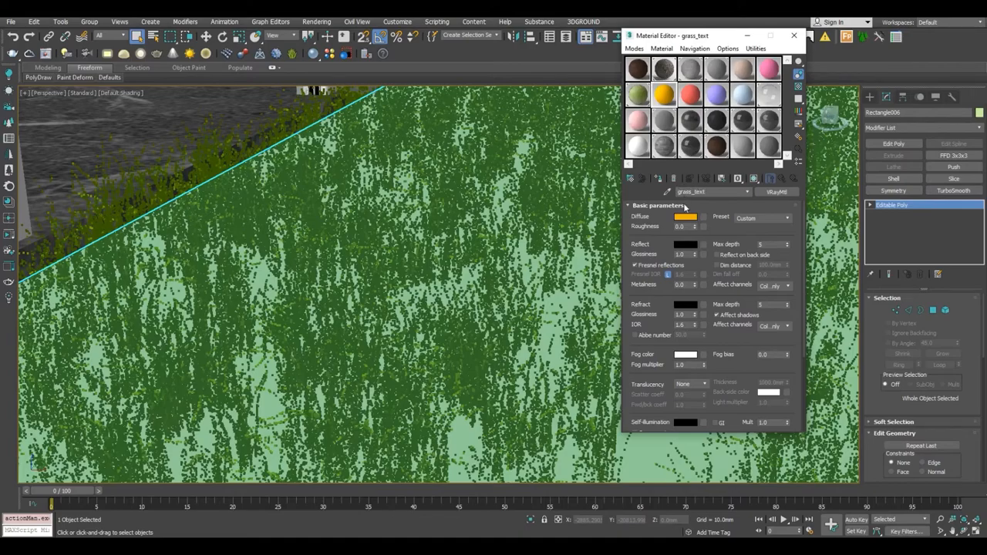
click(656, 179)
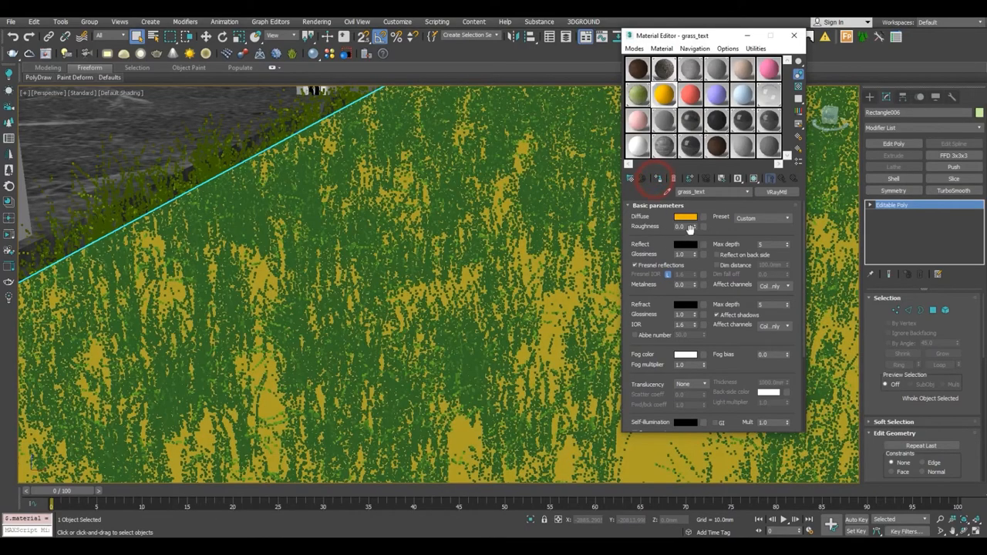
Load AI30_008_Grass0026_12_L.jpg from the TEXT folder as the diffuse bitmap of grass_text.
click(703, 219)
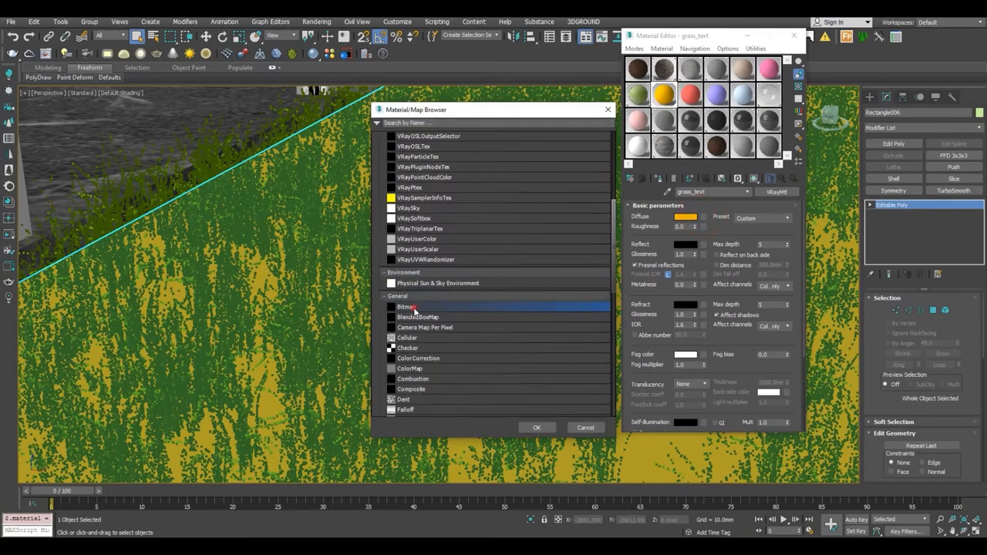
double_click(414, 309)
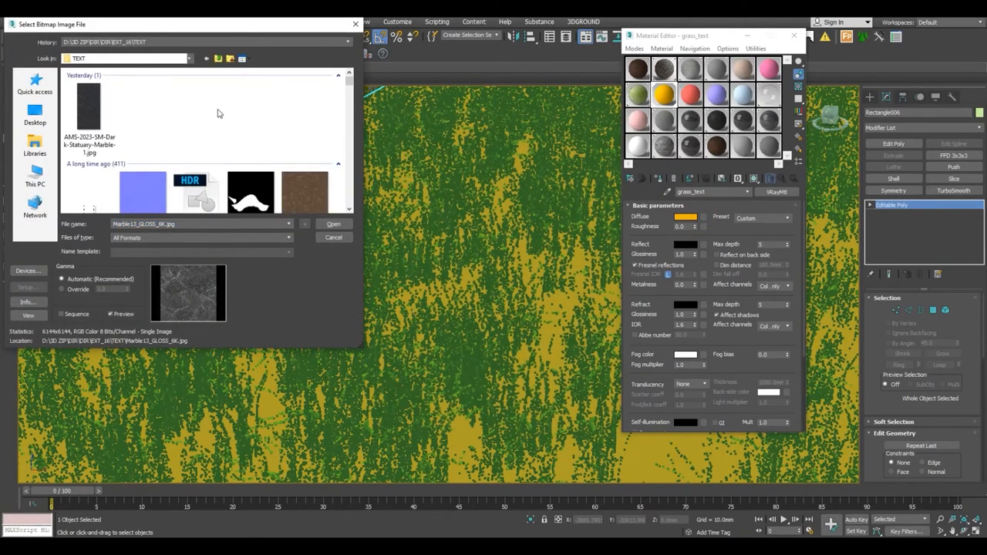
scroll(214, 136, down, 3)
scroll(214, 136, down, 5)
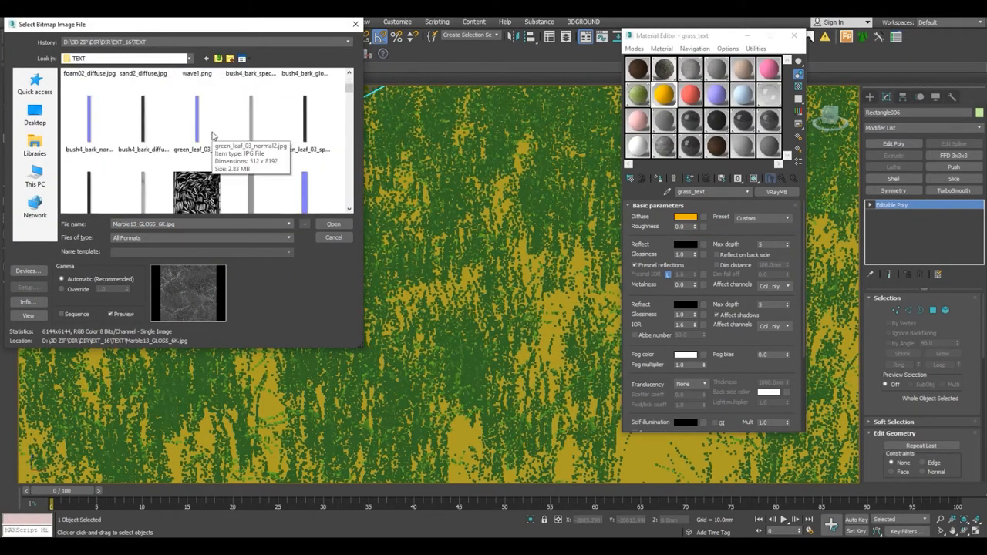
scroll(214, 136, down, 3)
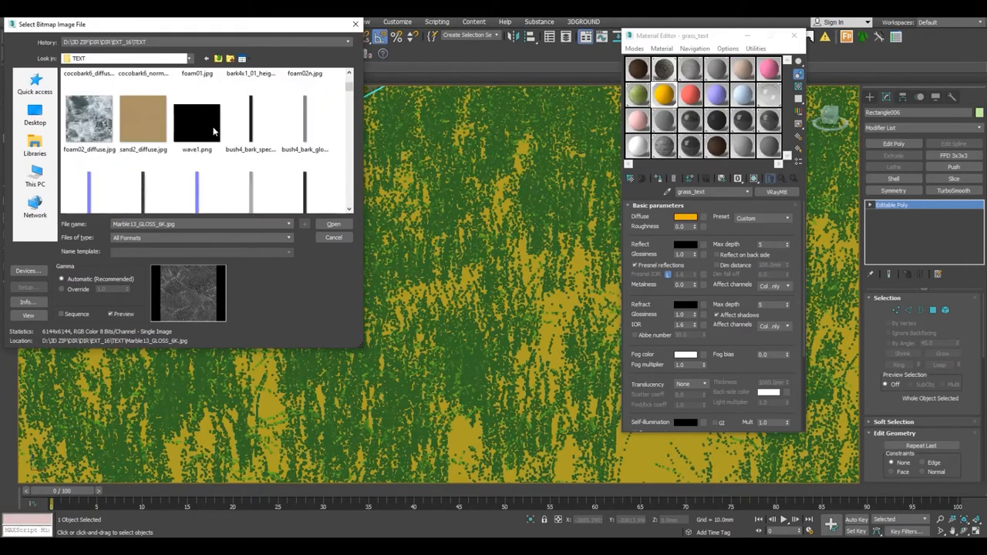
scroll(213, 132, down, 5)
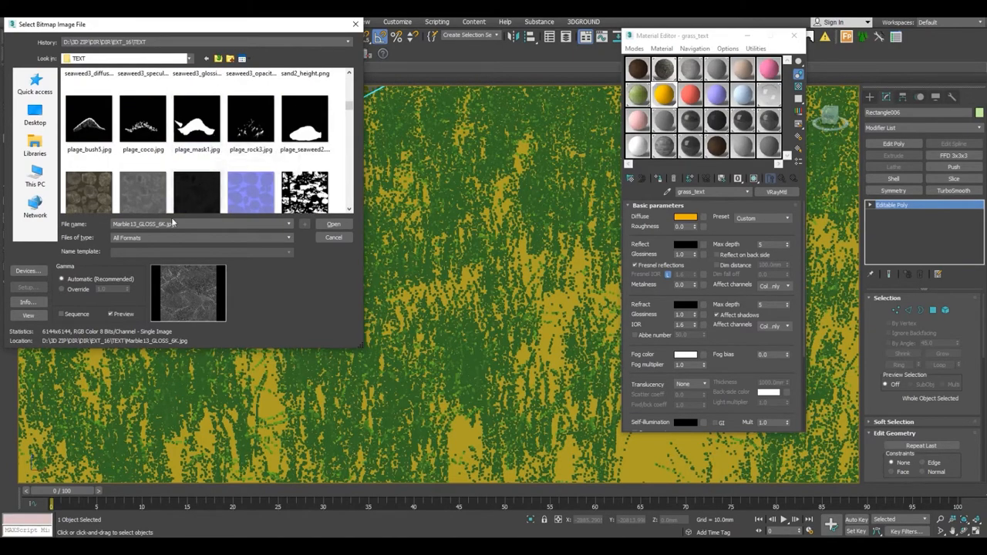
text(a)
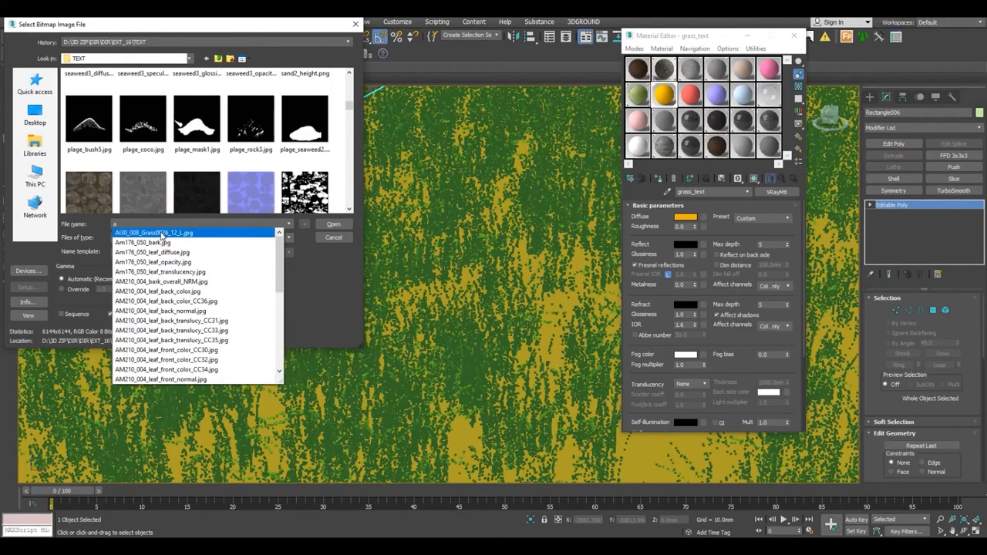
click(159, 233)
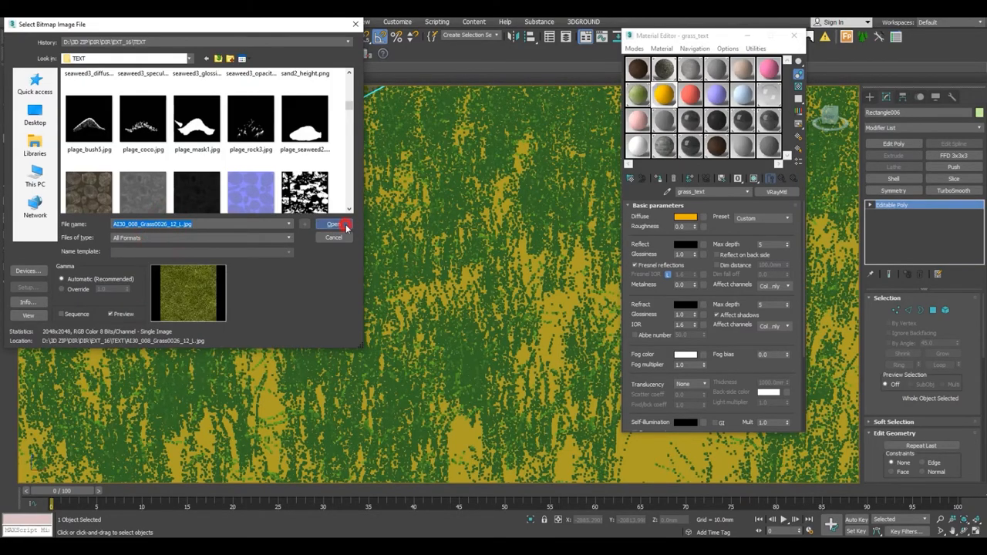
click(339, 224)
Preview the grass bitmap at full size and show the grass_text material shaded in the viewport.
click(771, 361)
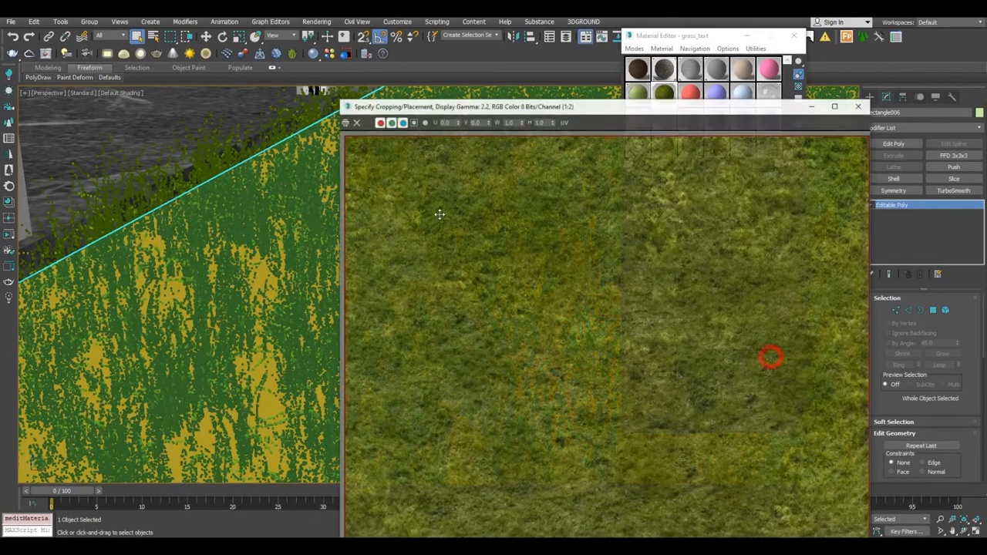
click(862, 105)
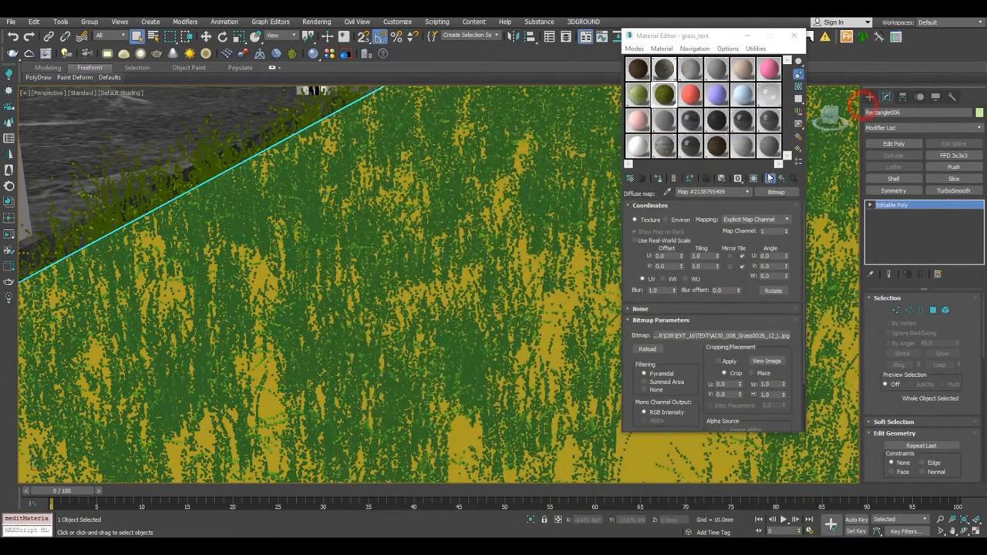
click(753, 179)
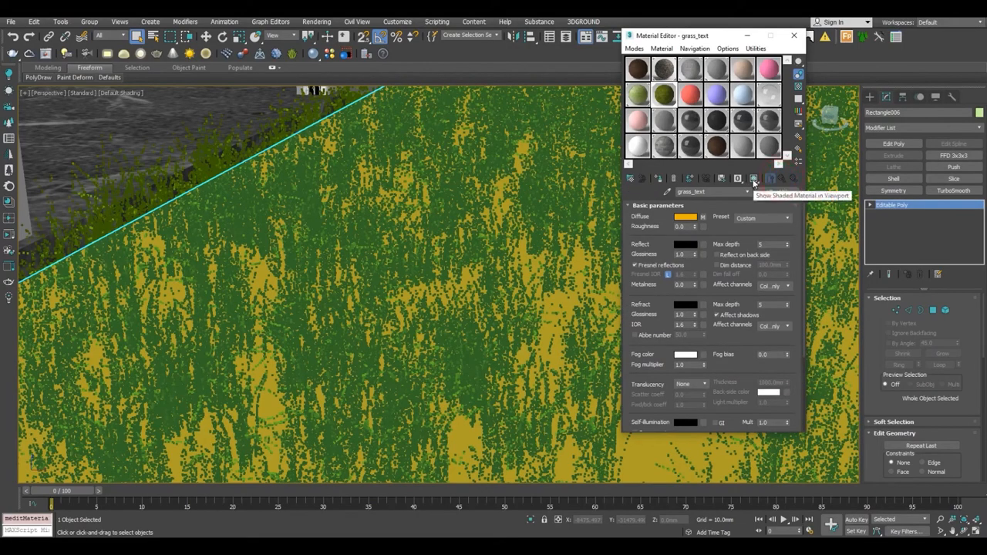
Isolate the L-shaped lawn surface and add a UVW Map modifier to it.
key(alt+q)
alt+middle_drag(551, 231, 554, 295)
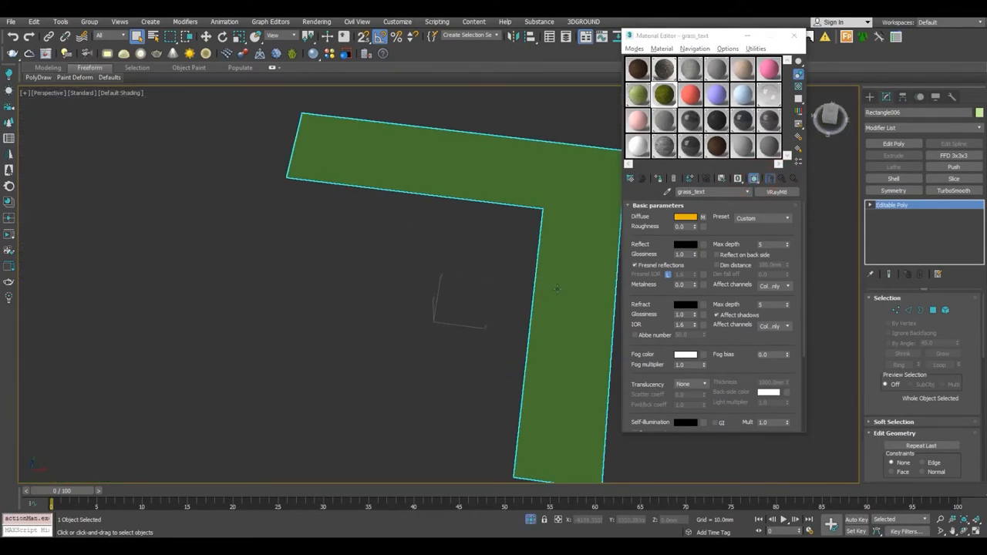
scroll(575, 269, up, 4)
key(w)
click(893, 129)
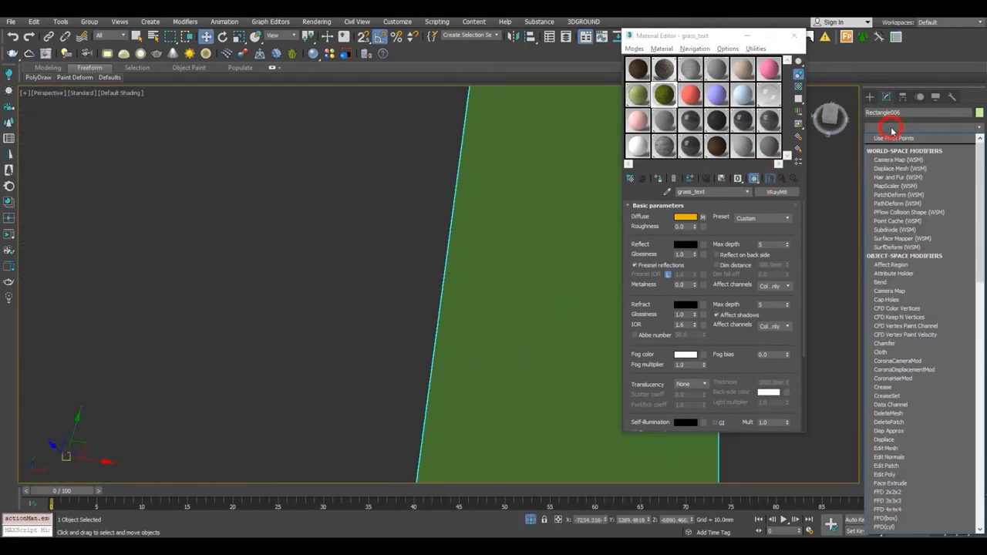
text(uv)
key(Up)
key(Down)
key(Down)
key(Down)
key(Down)
key(Down)
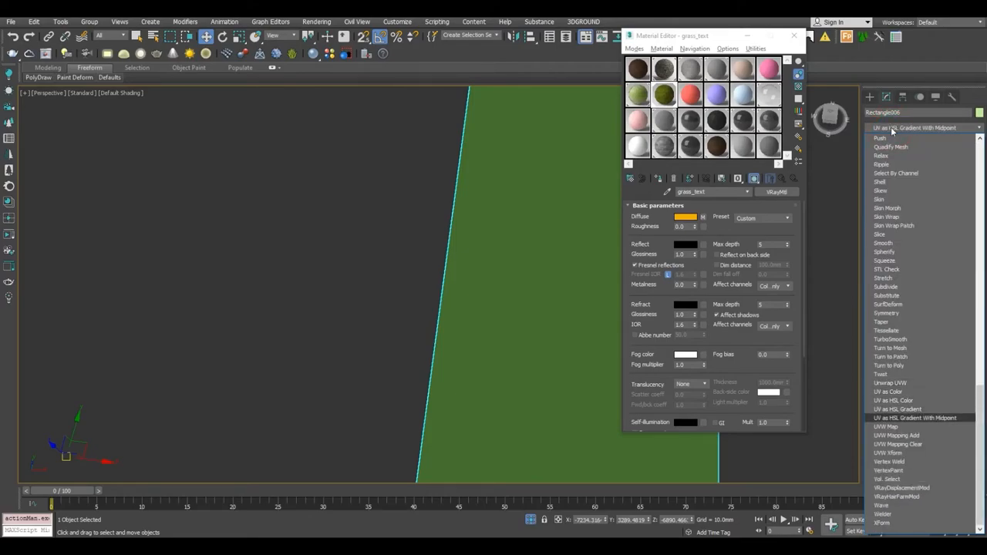
key(Return)
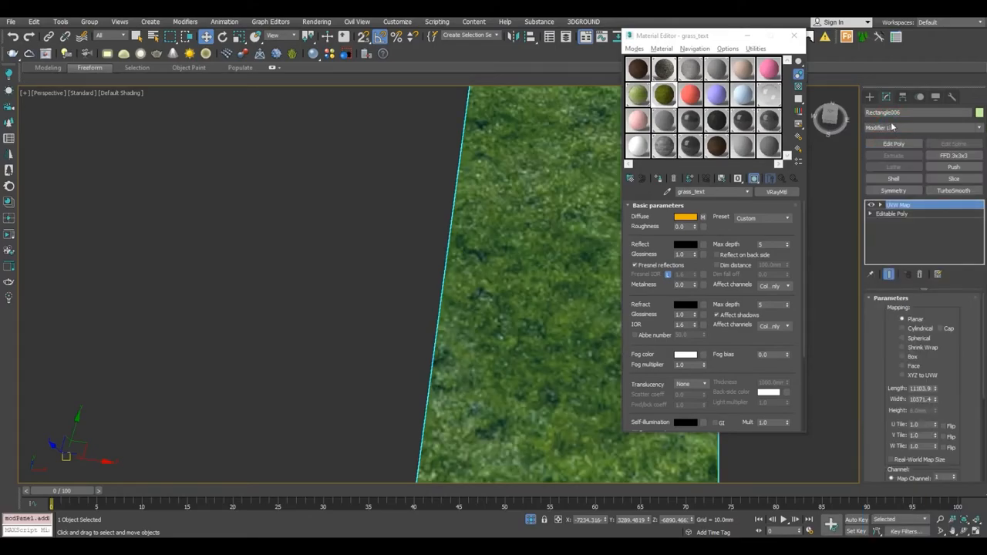
Switch the lawn's UVW Map to Box mapping and scale its gizmo to 7227.81 in length, width and height.
click(916, 350)
click(913, 359)
key(z)
key(1)
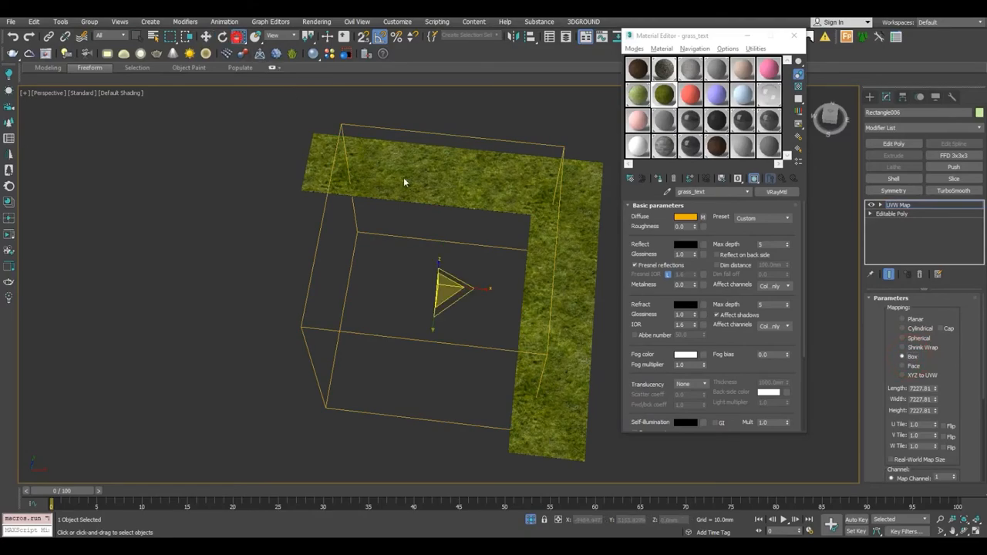
alt+middle_drag(440, 247, 482, 176)
scroll(535, 314, up, 5)
mouse_move(335, 252)
mouse_down()
mouse_move(342, 219)
mouse_move(351, 246)
mouse_up()
scroll(543, 330, up, 5)
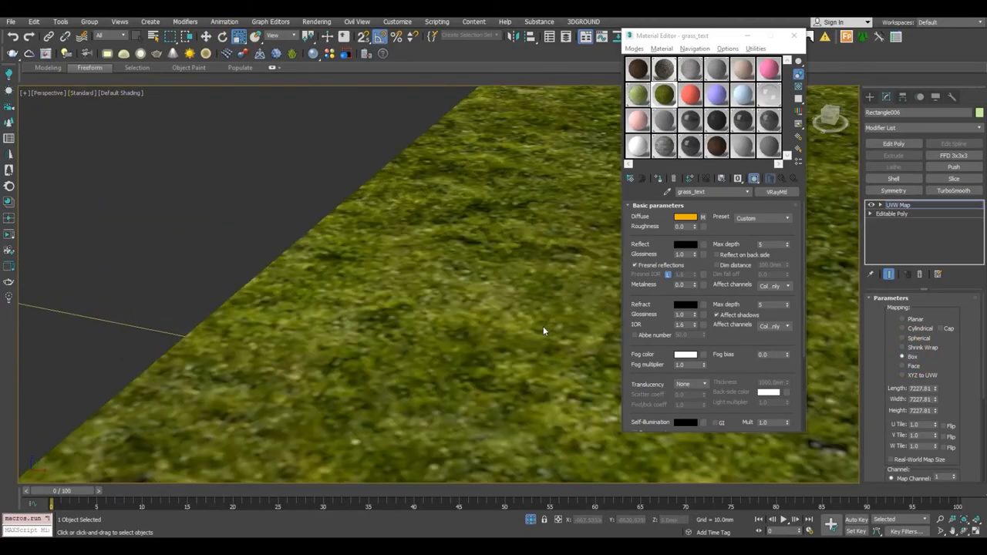
scroll(543, 330, down, 2)
drag(128, 182, 198, 316)
End the lawn's isolation and frame the whole house front in the perspective view.
click(530, 519)
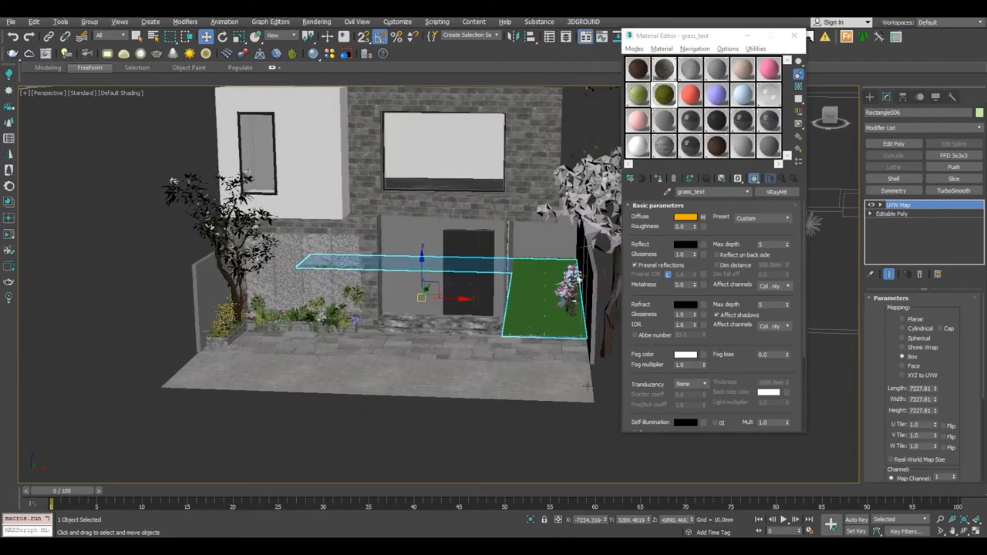
click(611, 453)
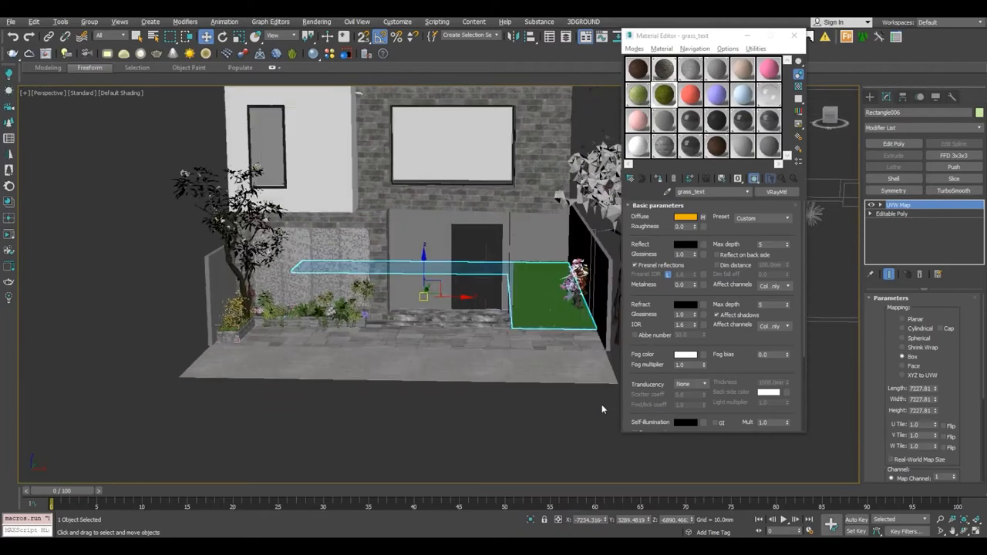
middle_drag(516, 421, 493, 429)
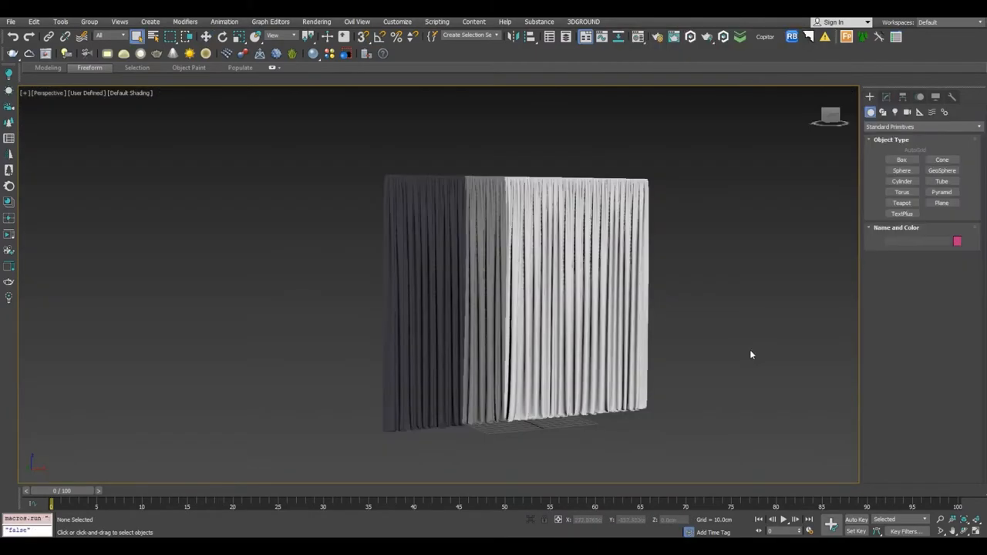
Copy the curtain model into Copitor's first slot and leave the curtain scene without saving changes.
click(558, 201)
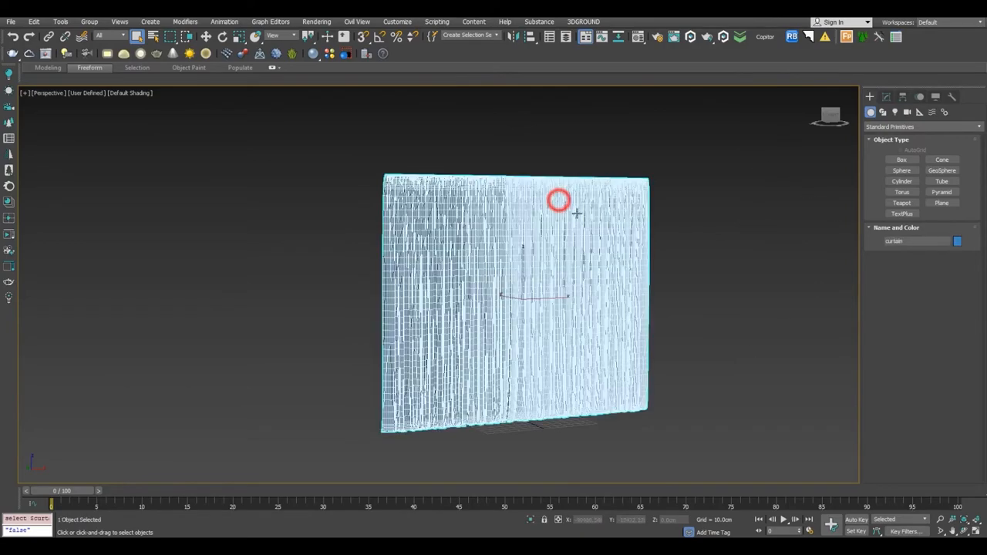
click(766, 38)
click(329, 97)
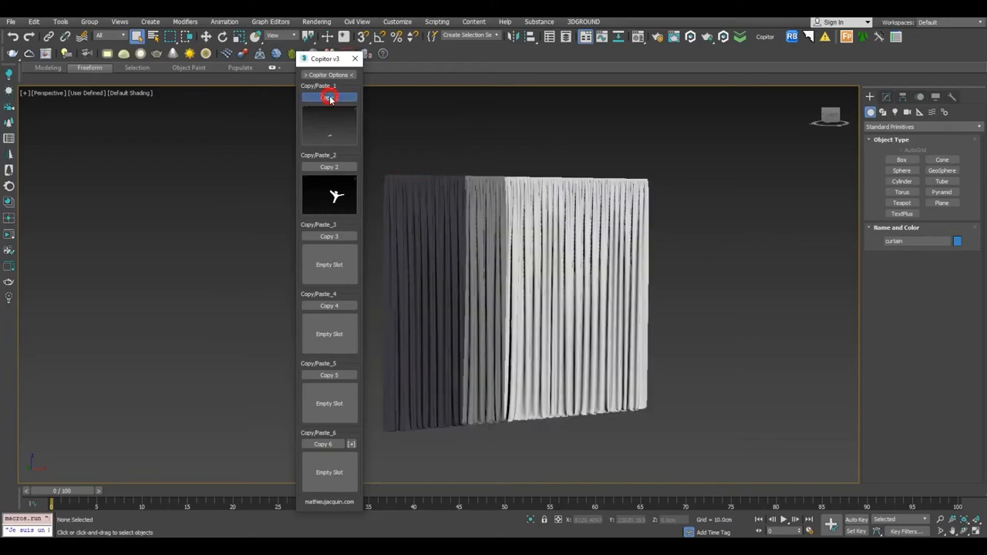
key(ctrl+n)
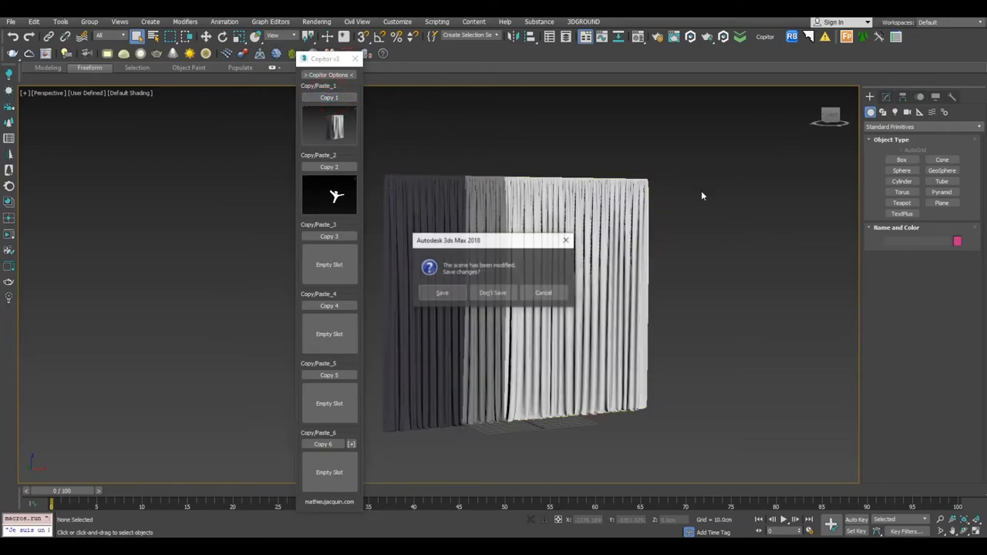
click(495, 297)
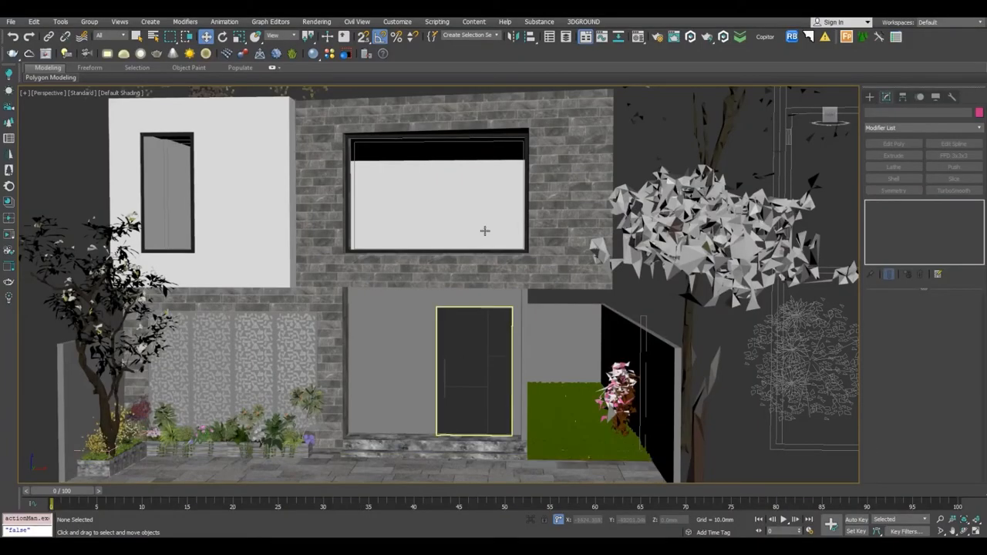
Paste the curtain from Copitor's first slot into the house scene.
click(766, 37)
click(325, 126)
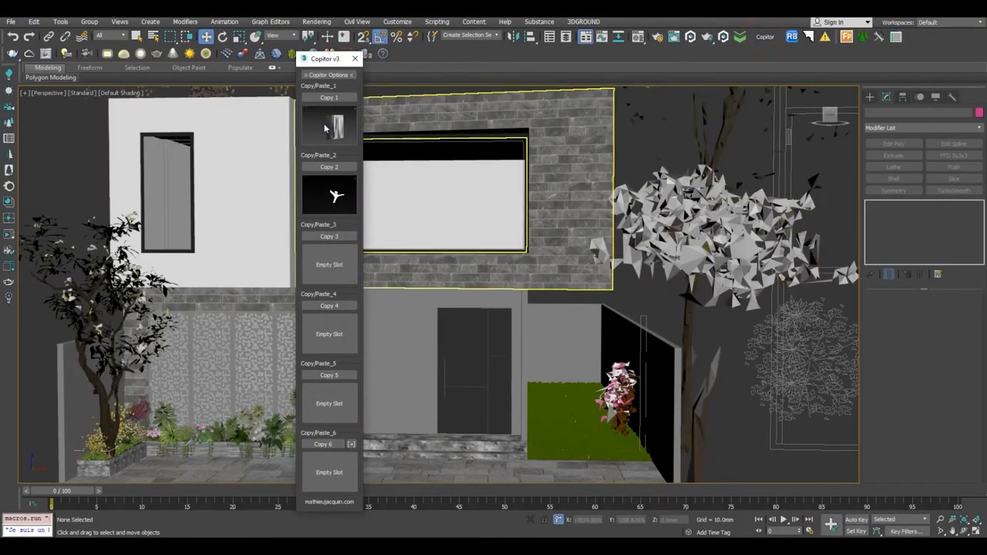
click(355, 58)
middle_drag(460, 207, 460, 220)
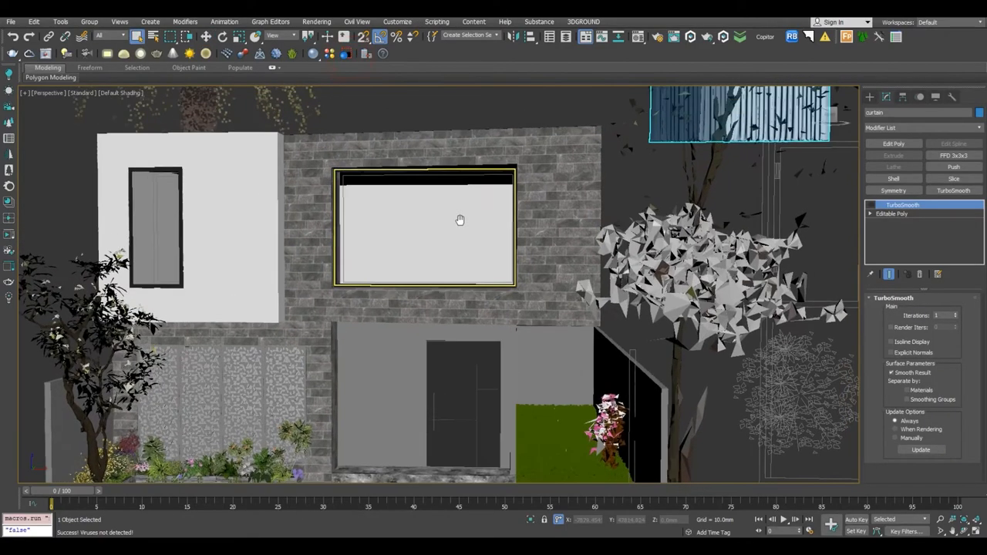
Isolate the curtain with the upper window's pane and move the curtain over the pane in the front view.
scroll(460, 221, down, 3)
key(w)
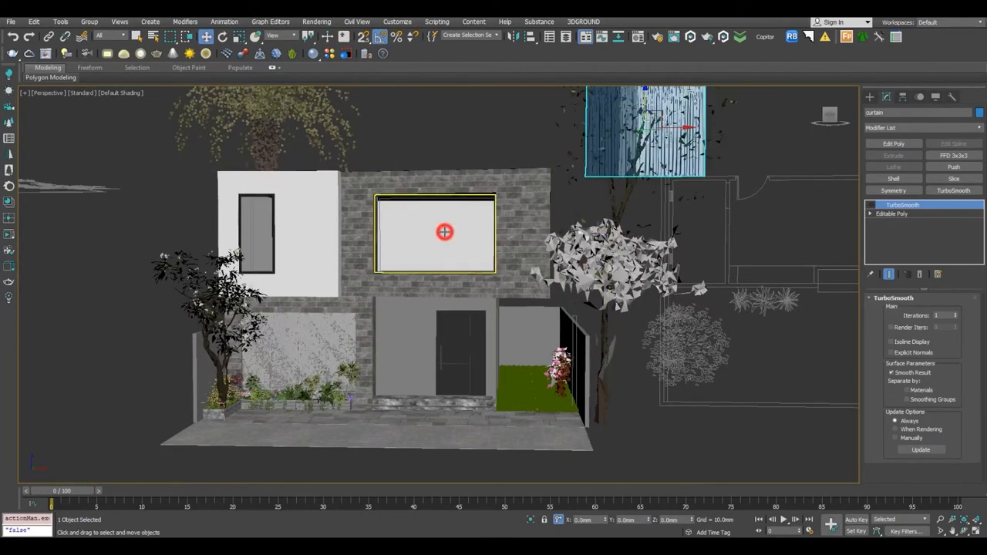
ctrl+click(446, 232)
key(alt+q)
key(f)
key(z)
click(609, 227)
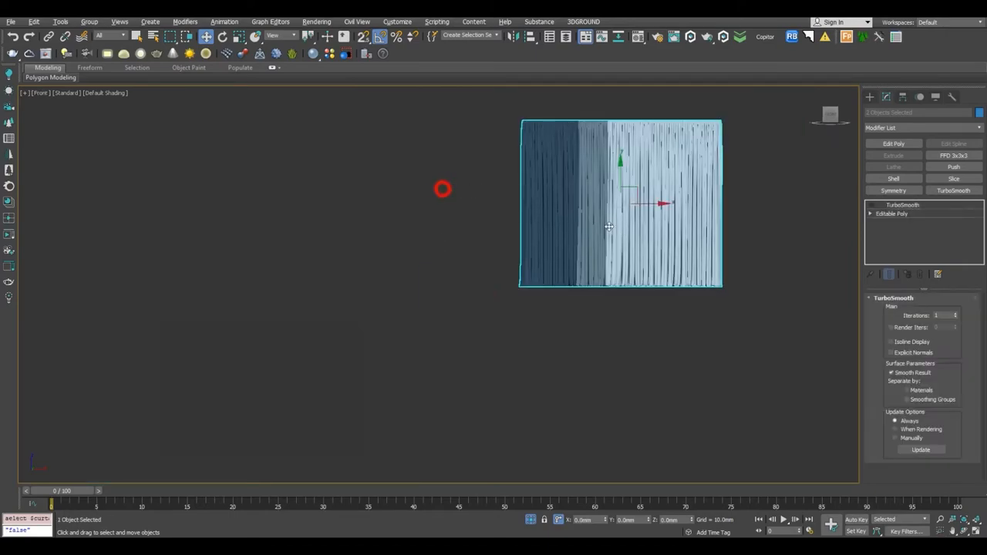
mouse_move(621, 205)
mouse_down()
mouse_move(510, 323)
mouse_move(317, 386)
mouse_move(244, 378)
mouse_move(261, 389)
mouse_up()
key(F3)
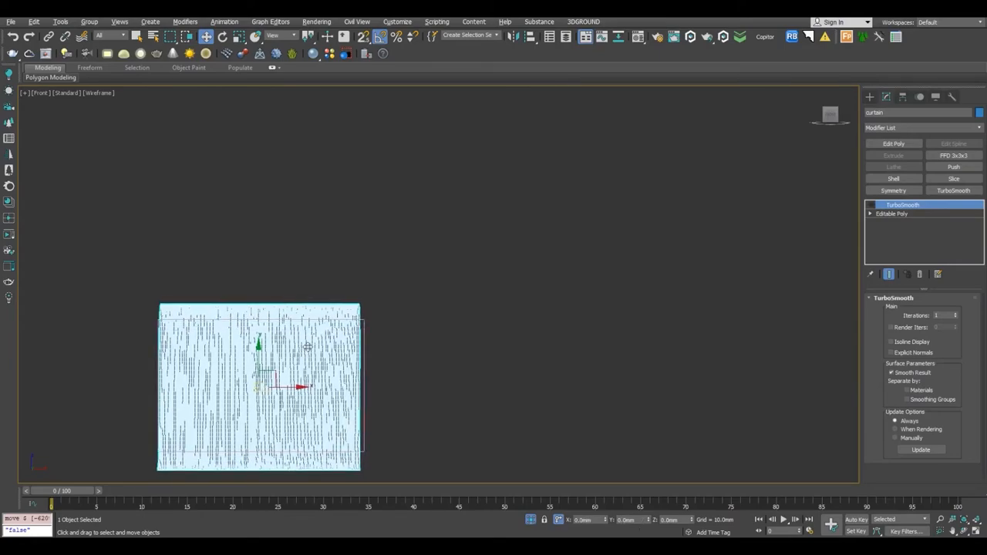
Move the curtain just behind the window pane in the top view.
key(t)
scroll(381, 274, down, 3)
drag(429, 251, 413, 269)
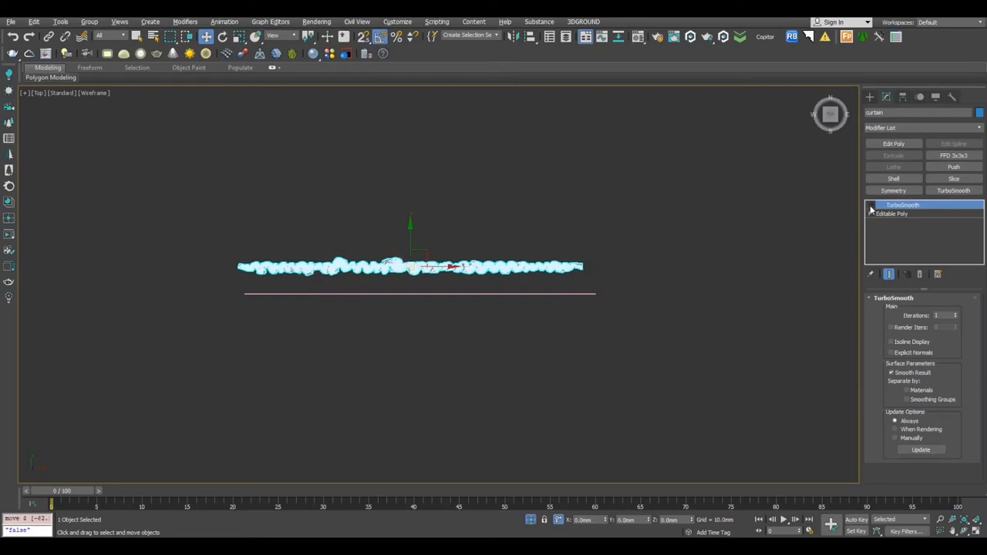
Apply an FFD 3x3x3 modifier to the curtain and shift its middle and right control points to narrow it to about two thirds of the window.
click(954, 155)
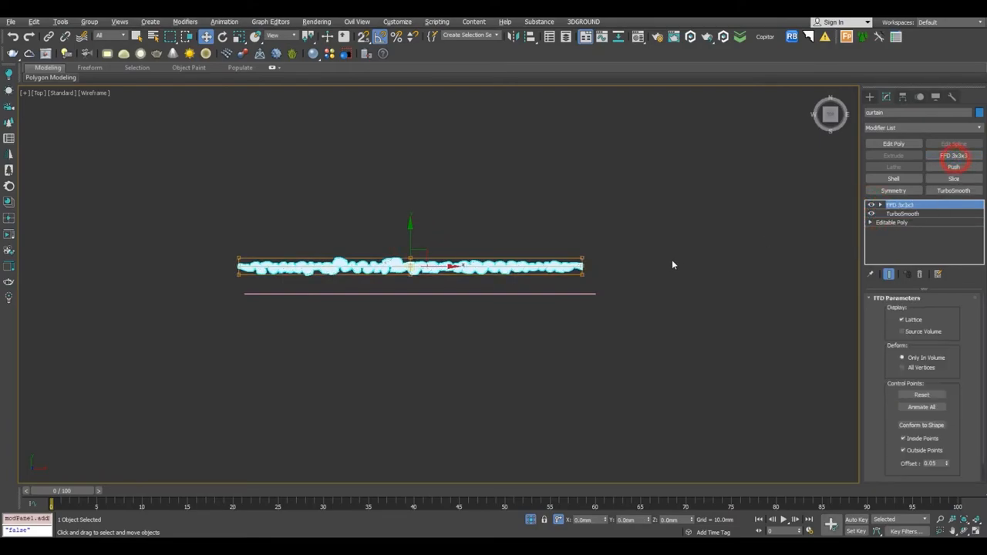
click(882, 206)
click(881, 205)
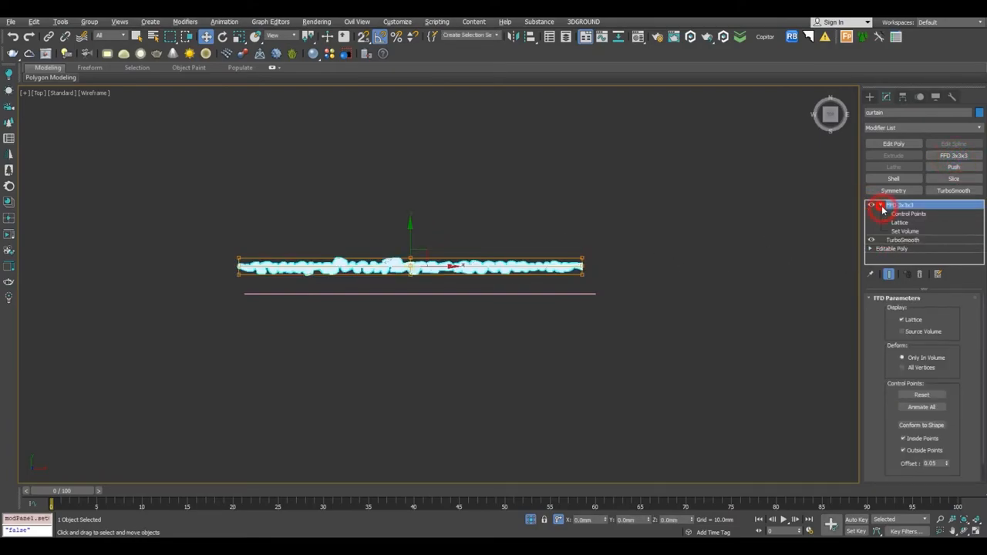
click(907, 214)
drag(640, 303, 640, 302)
drag(610, 269, 505, 278)
drag(440, 322, 441, 321)
drag(430, 267, 349, 274)
key(1)
key(p)
scroll(350, 273, up, 3)
scroll(350, 274, down, 4)
alt+middle_drag(349, 274, 378, 192)
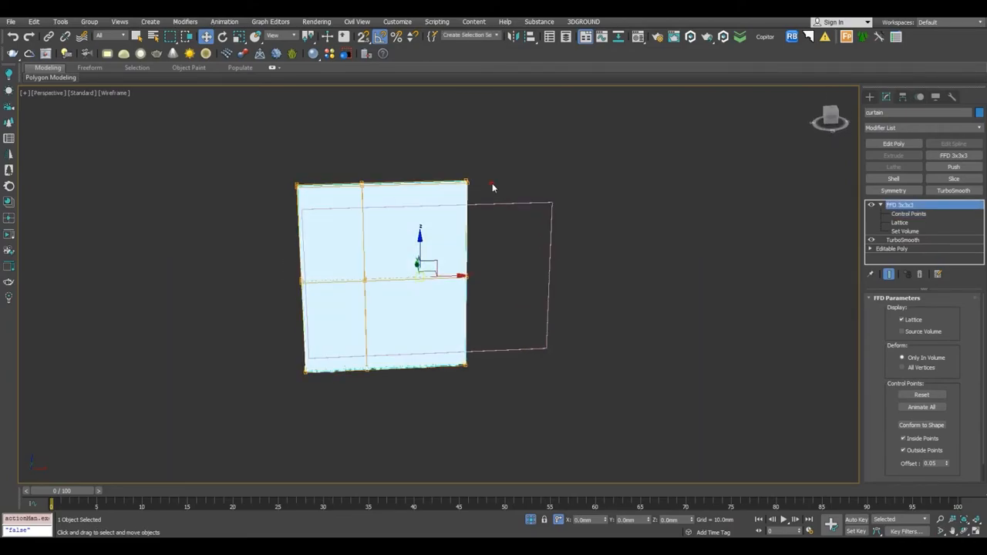
Return to shaded display, end the curtain's isolation and push the curtain deeper into the room along Y behind the large upper window.
click(492, 186)
key(F3)
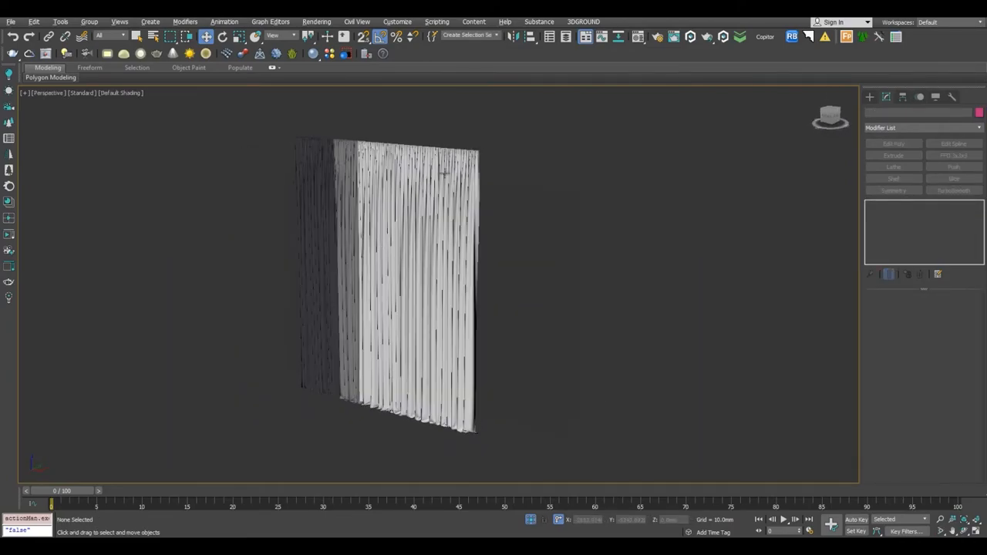
click(446, 163)
click(530, 519)
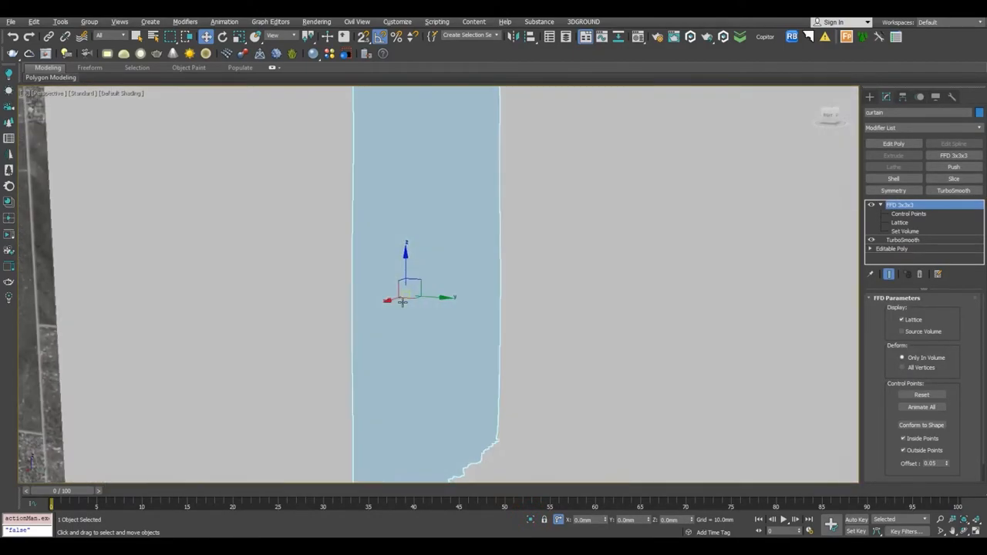
scroll(434, 320, up, 2)
alt+middle_drag(452, 327, 510, 337)
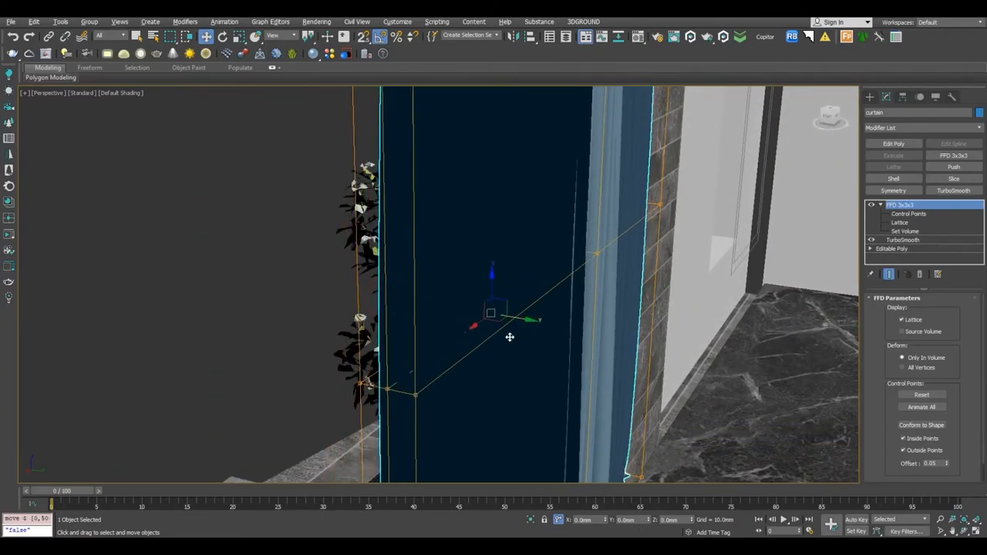
drag(520, 321, 532, 323)
alt+middle_drag(532, 323, 471, 308)
middle_drag(529, 332, 724, 295)
scroll(625, 340, down, 1)
middle_drag(686, 378, 657, 350)
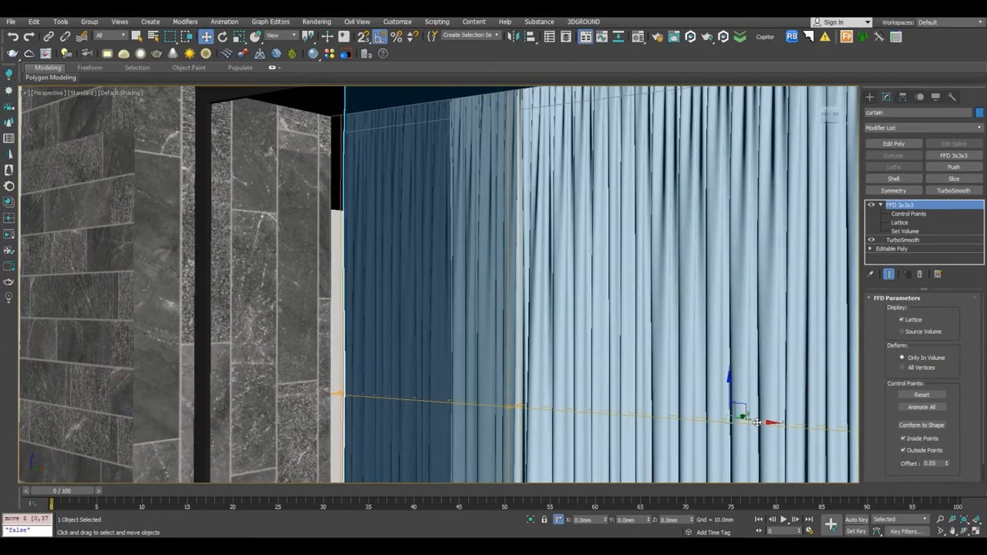
Slide the curtain along X until it covers the left edge of the large upper window opening.
drag(757, 422, 713, 415)
scroll(683, 412, down, 8)
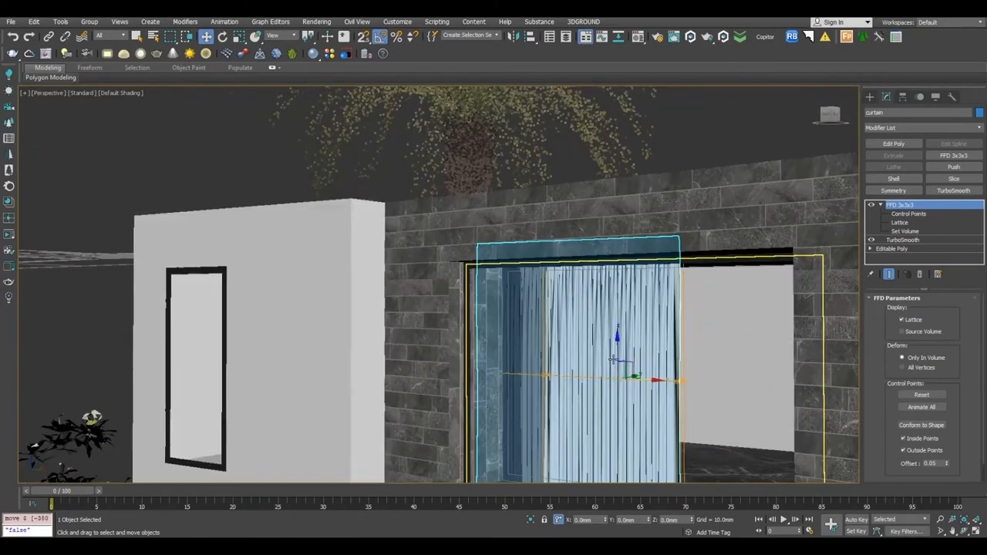
scroll(619, 349, up, 5)
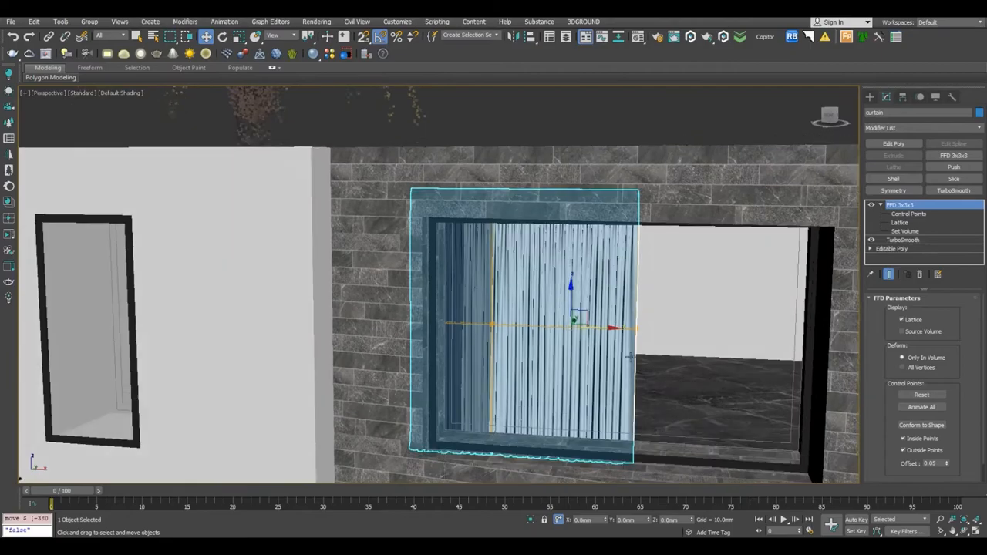
alt+middle_drag(631, 356, 590, 344)
scroll(591, 344, down, 3)
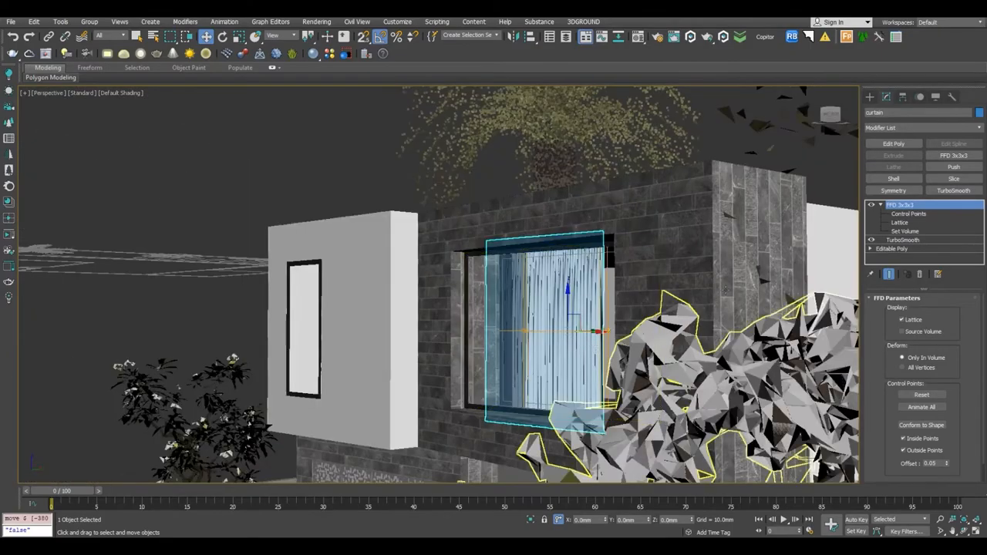
Isolate the upper stone facade wall Plane005, set its UVW Map alignment to Y and end the isolation.
click(725, 260)
key(alt+q)
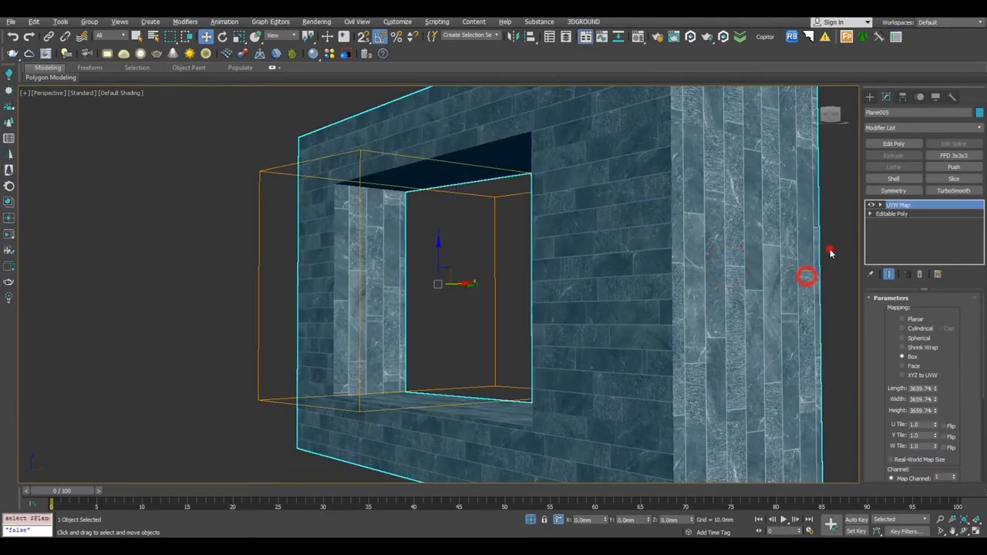
click(803, 279)
alt+middle_drag(803, 286, 604, 209)
alt+middle_drag(697, 169, 638, 179)
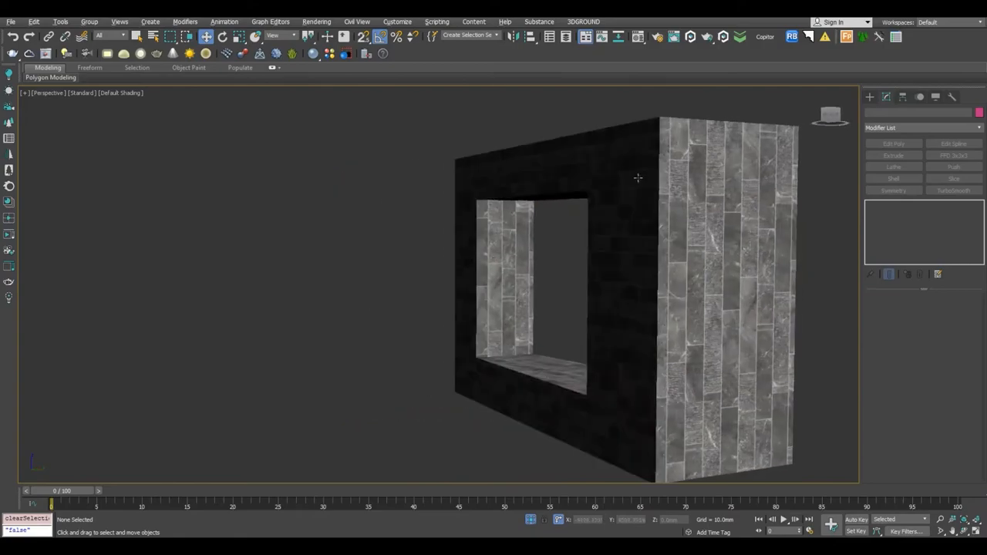
alt+middle_drag(709, 225, 737, 197)
click(734, 211)
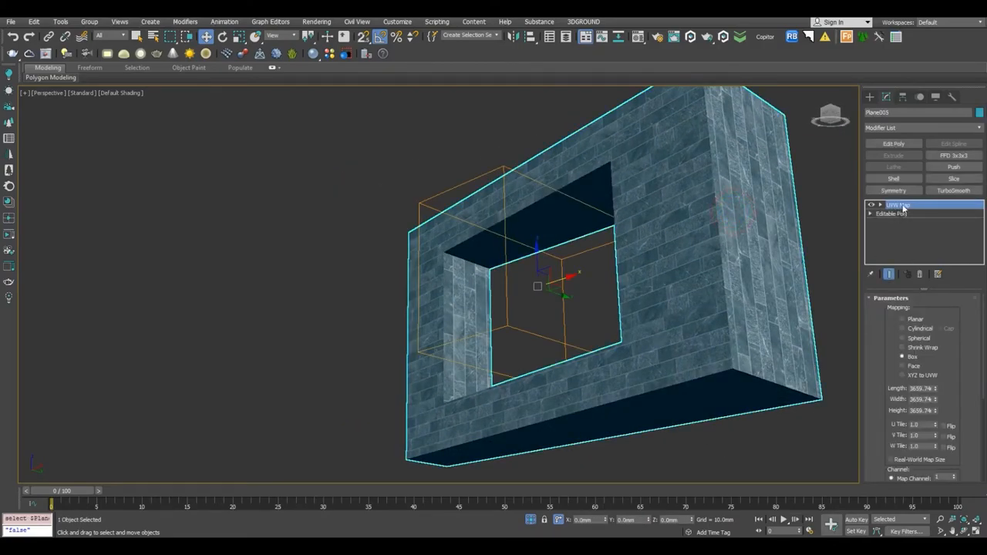
scroll(939, 338, down, 5)
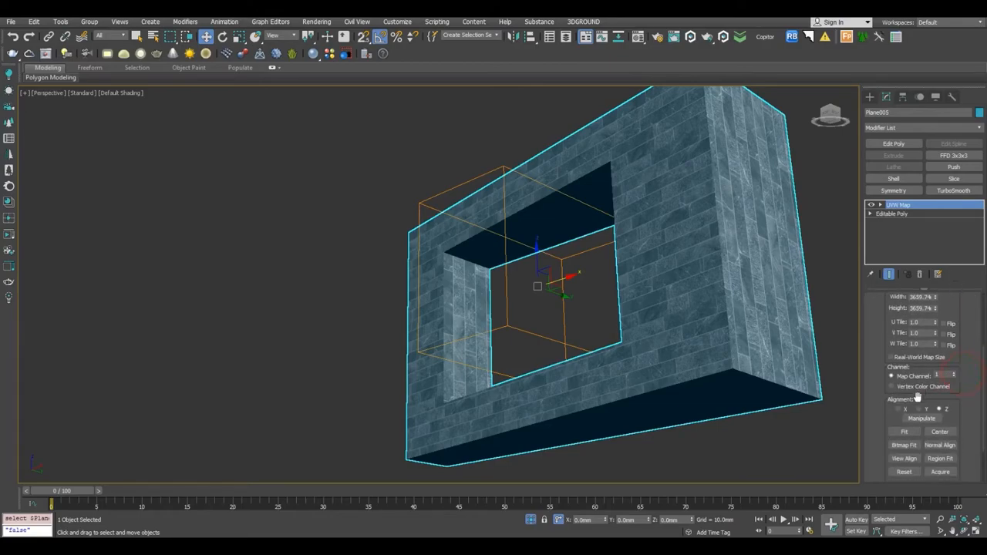
click(532, 521)
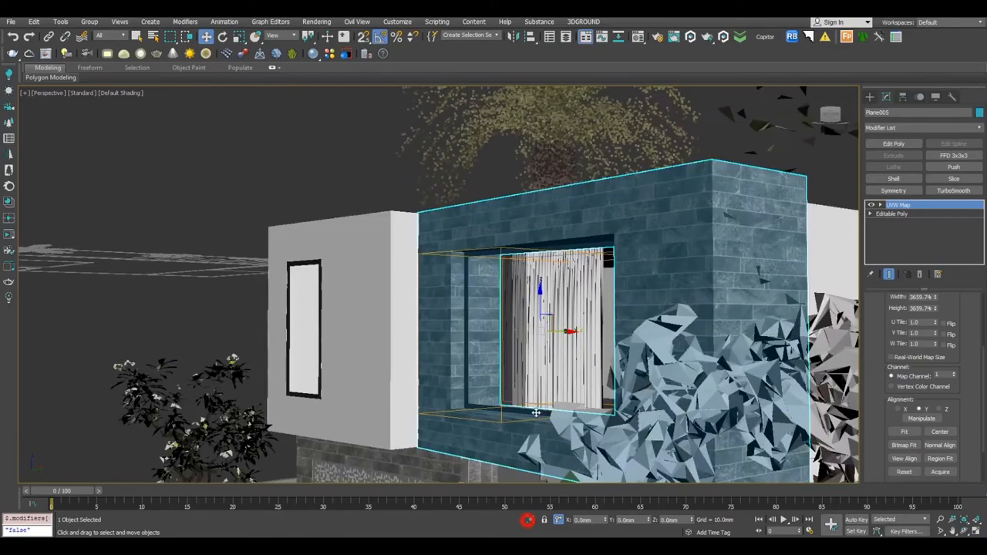
Isolate the stone window wall Rectangle002, set its topmost UVW Map alignment to Y and end the isolation.
click(569, 380)
key(alt+q)
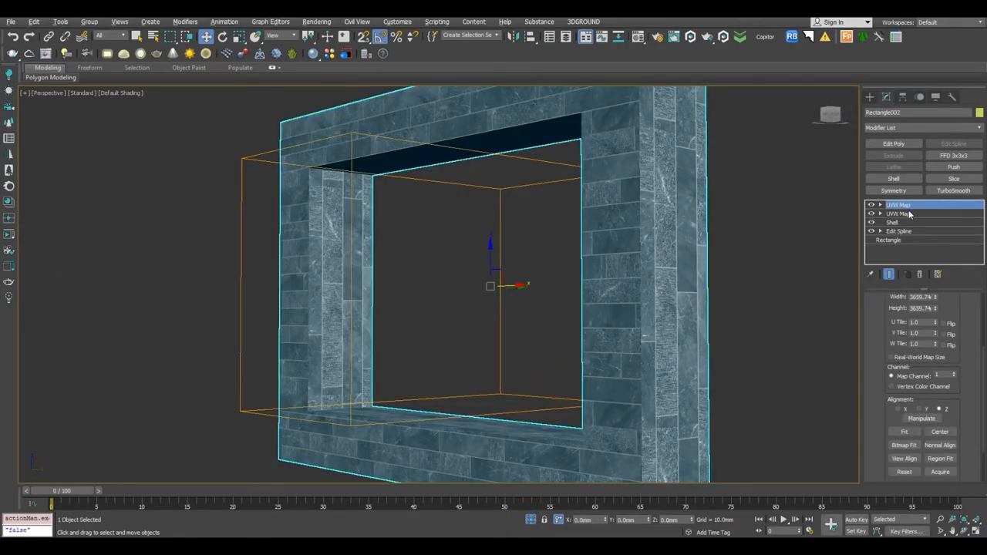
drag(961, 398, 961, 363)
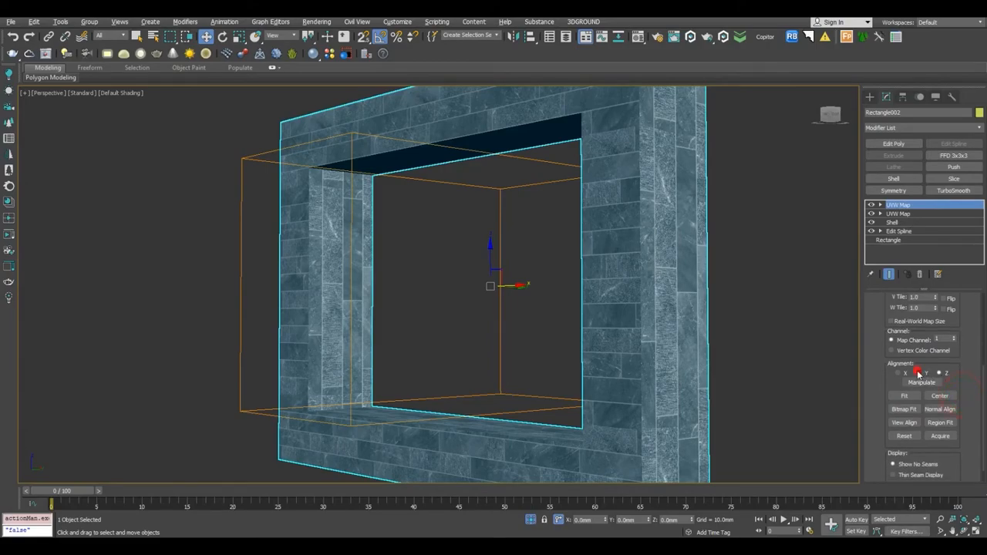
click(919, 374)
click(530, 521)
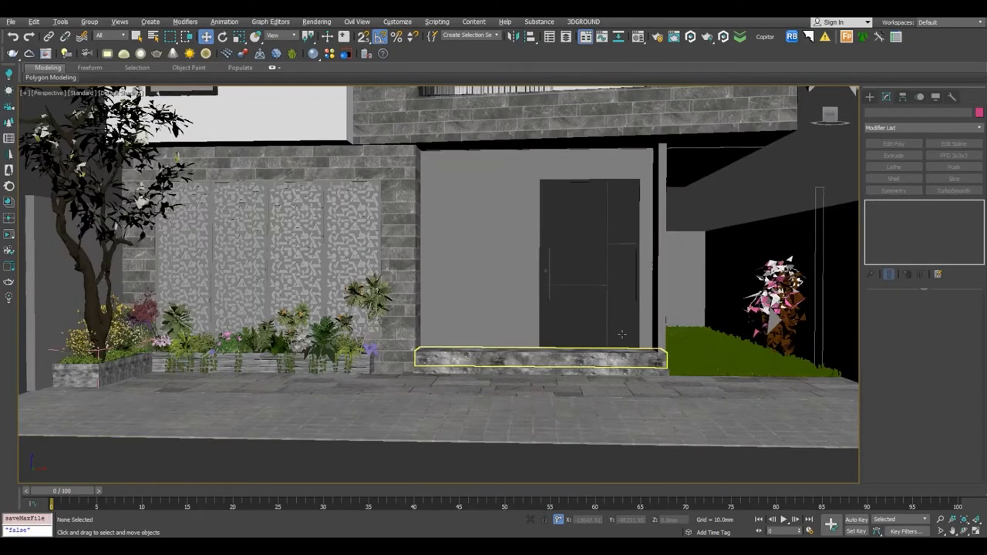
Unhide the OUTER layer in the Layer Explorer to bring in the street and surroundings.
scroll(621, 334, down, 6)
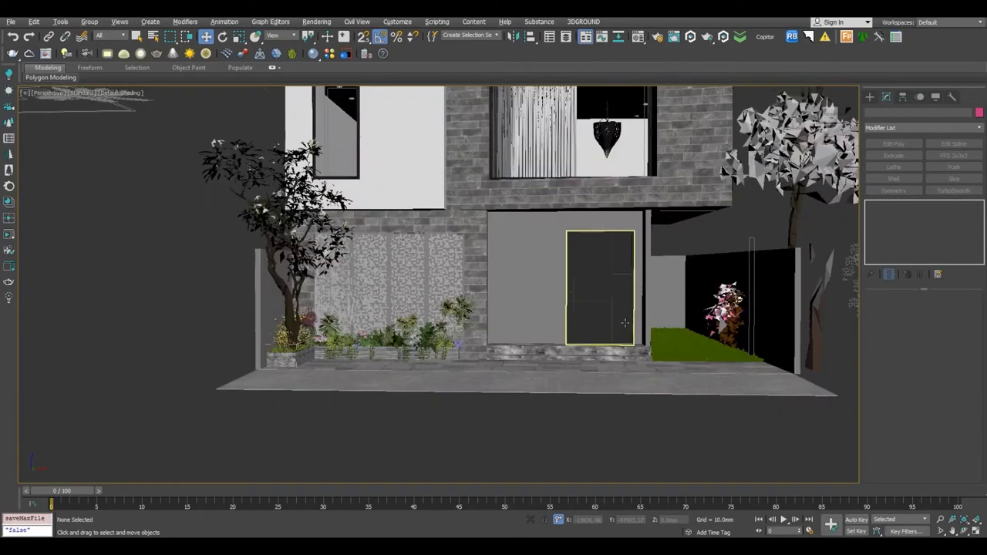
scroll(623, 285, up, 4)
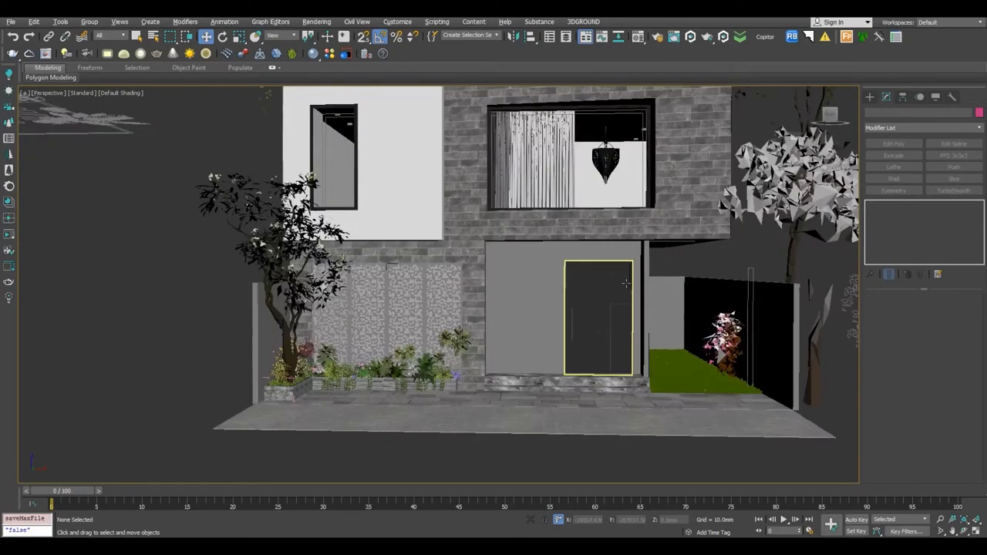
middle_drag(628, 154, 631, 155)
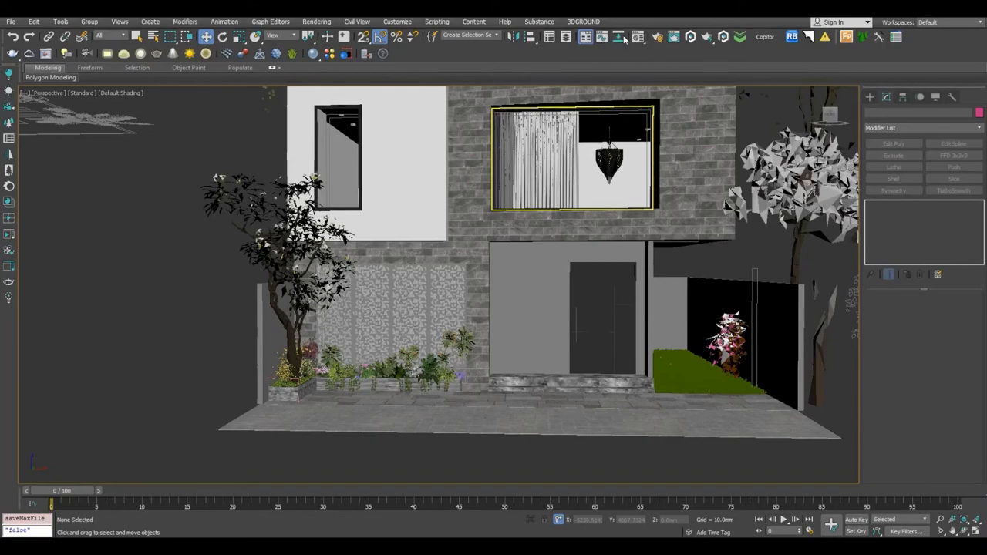
click(567, 36)
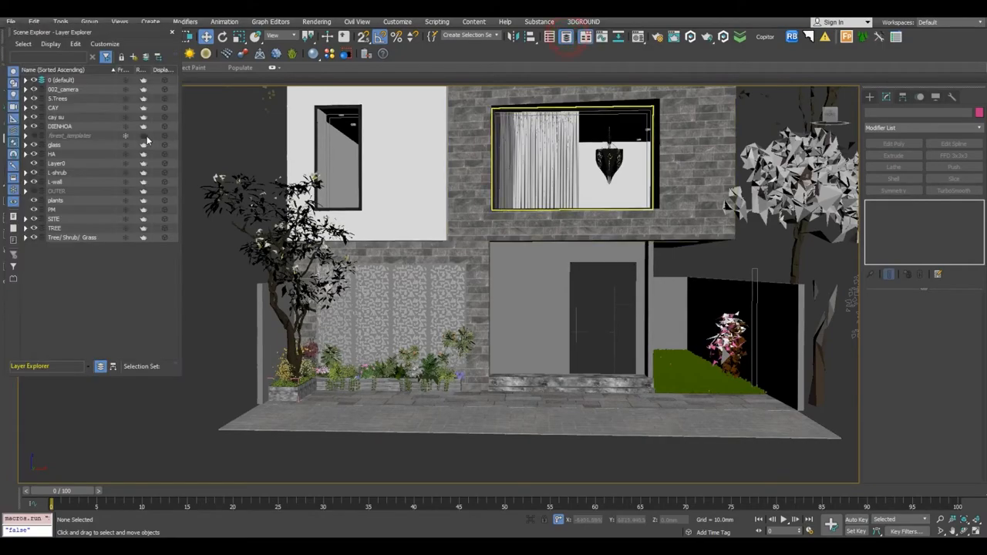
click(32, 191)
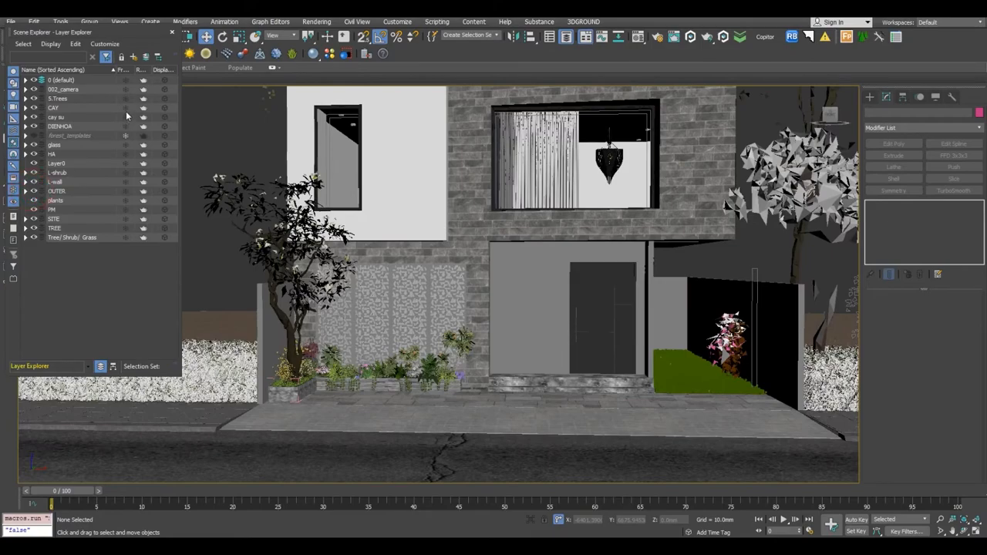
click(174, 34)
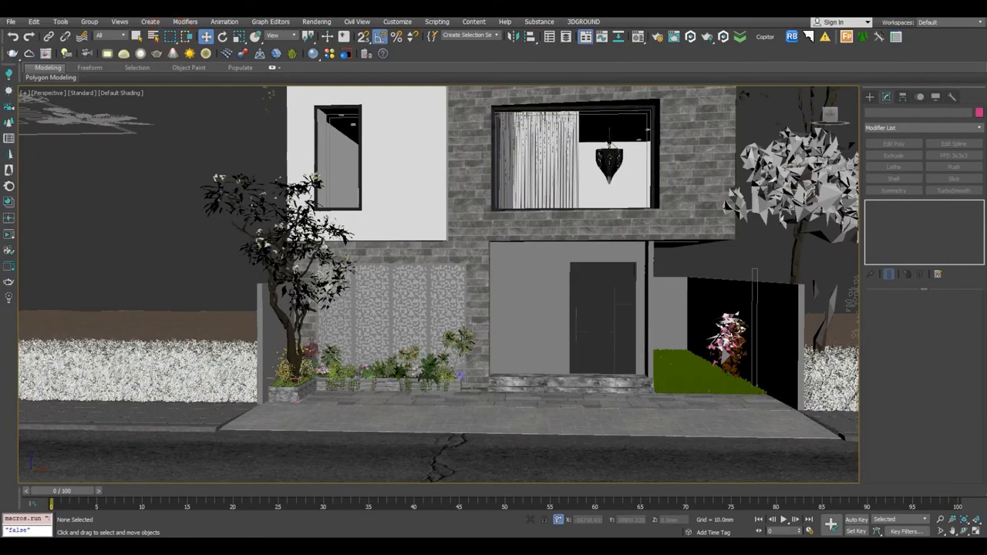
Maximize another viewport and set it to a wireframe top view framing the whole site.
alt+middle_drag(648, 307, 616, 330)
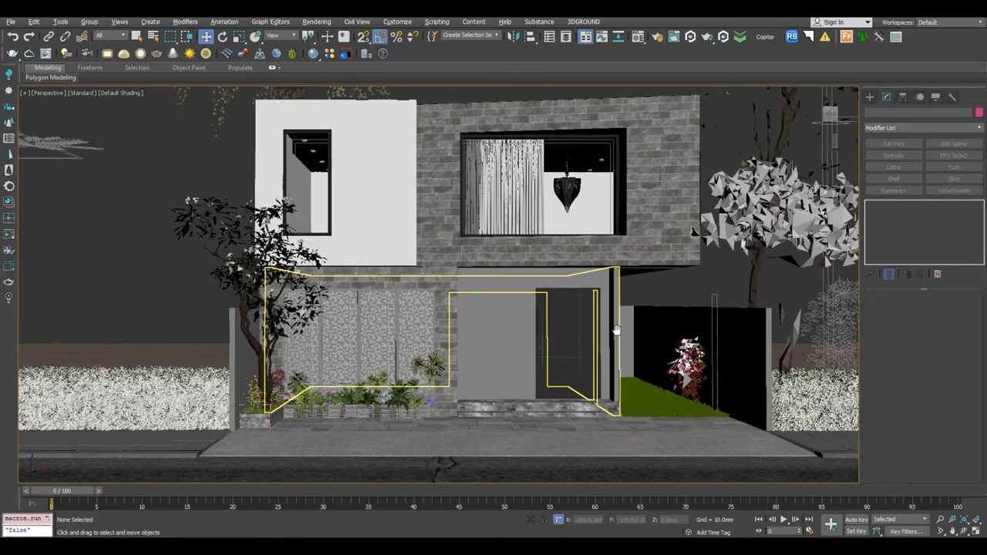
key(alt+w)
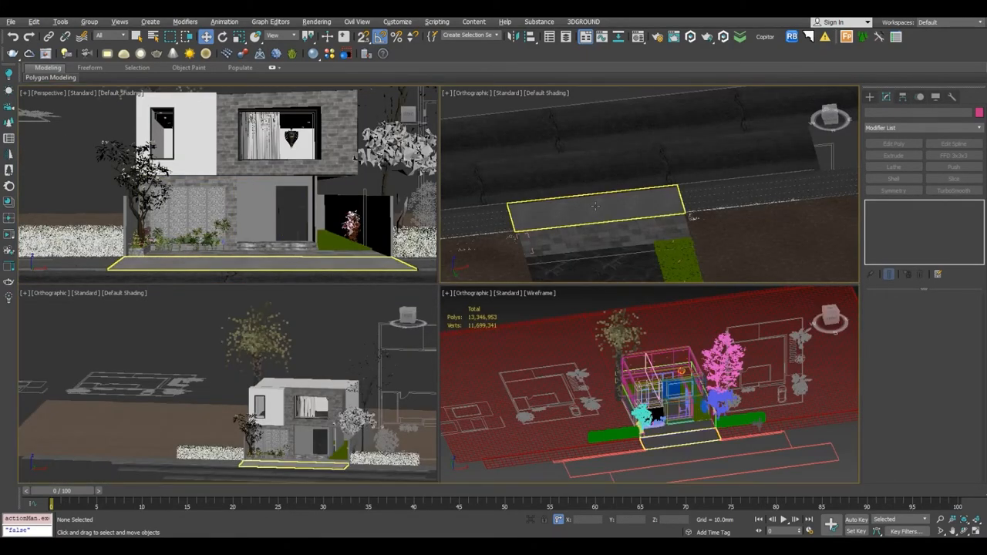
key(alt+w)
key(t)
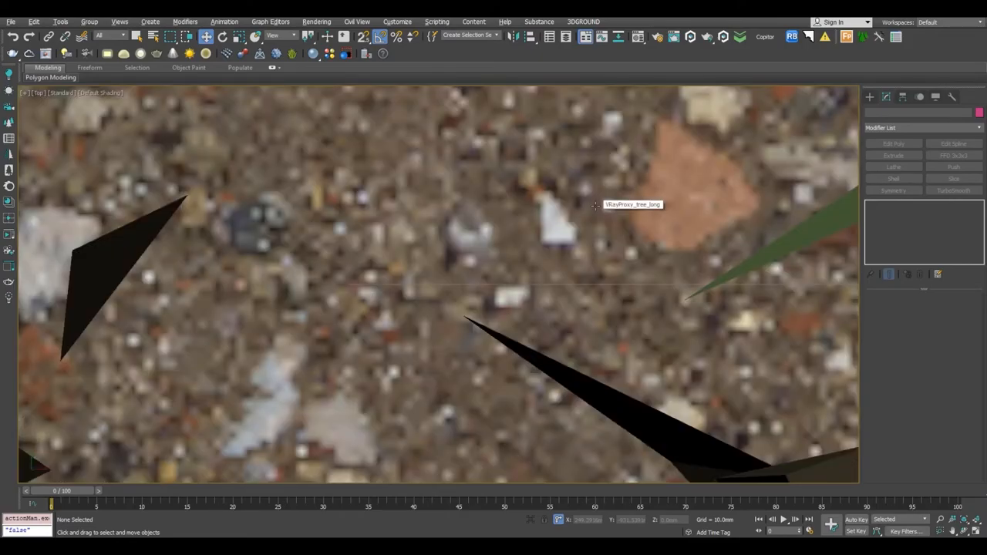
scroll(672, 335, down, 4)
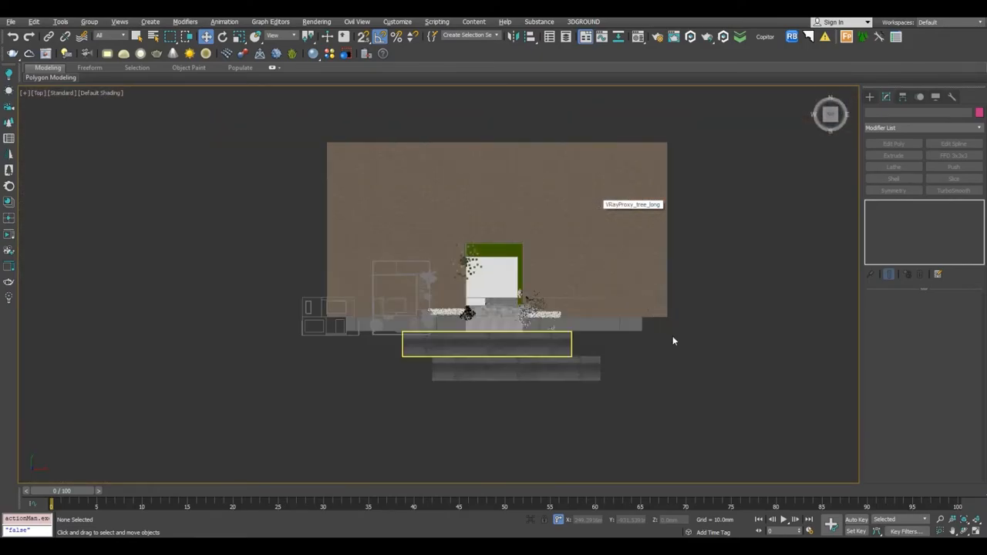
key(F3)
click(662, 330)
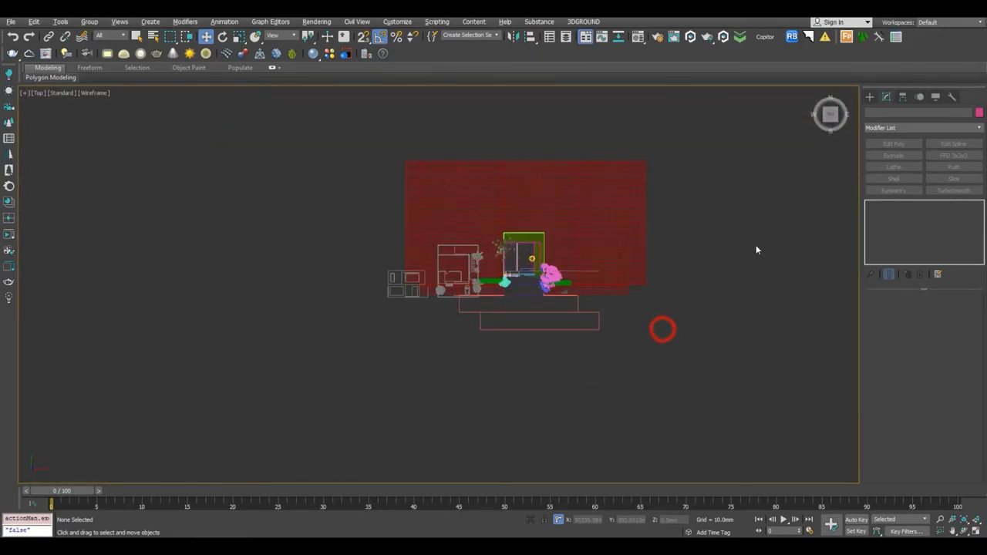
Create a V-Ray Physical Camera beside the road in the top view, pointing toward the site.
click(869, 97)
click(908, 112)
click(897, 127)
click(879, 145)
click(942, 159)
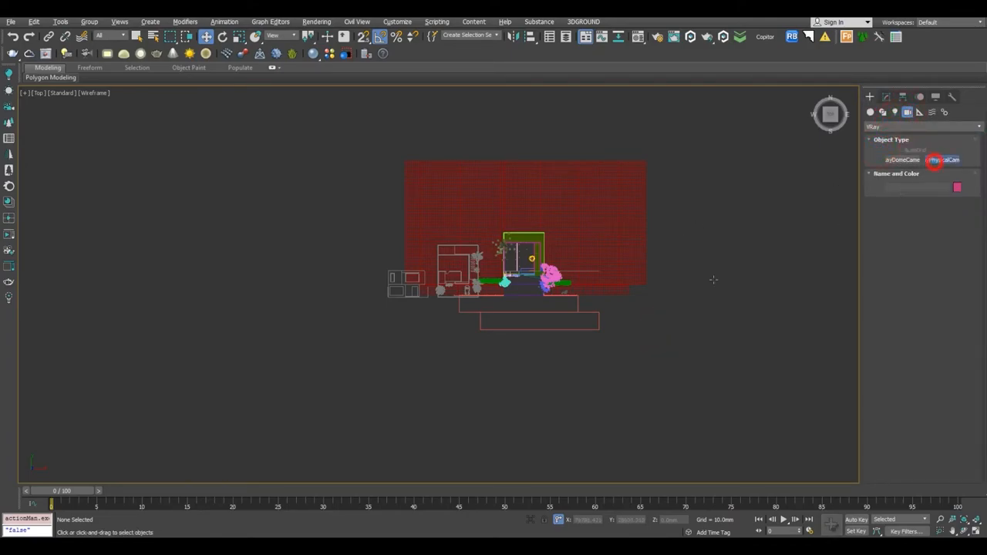
scroll(601, 341, up, 3)
click(653, 329)
drag(656, 304, 654, 301)
right_click(710, 298)
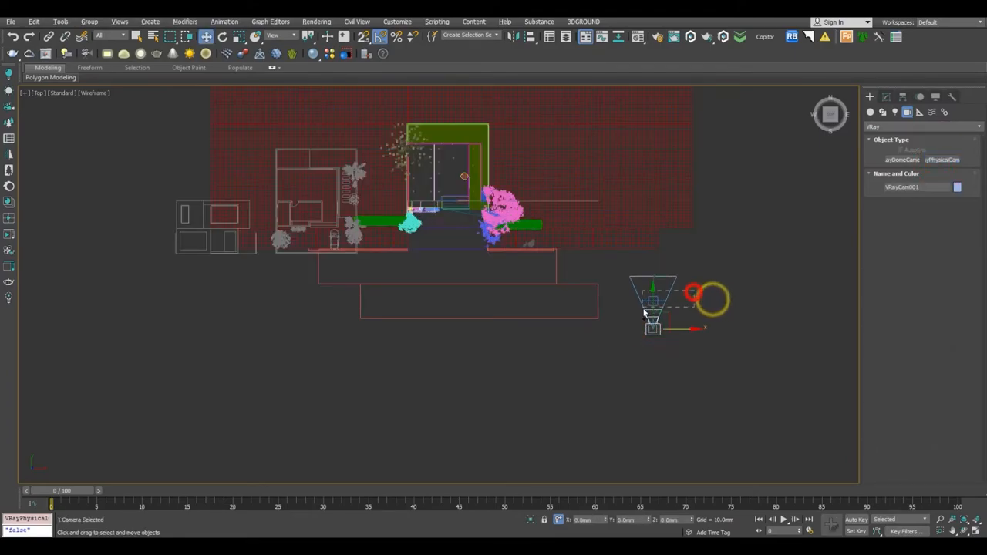
Move the V-Ray camera in the front view so it is centred on the house, and look through it in the maximized viewport.
key(f)
drag(608, 286, 396, 373)
scroll(393, 280, up, 4)
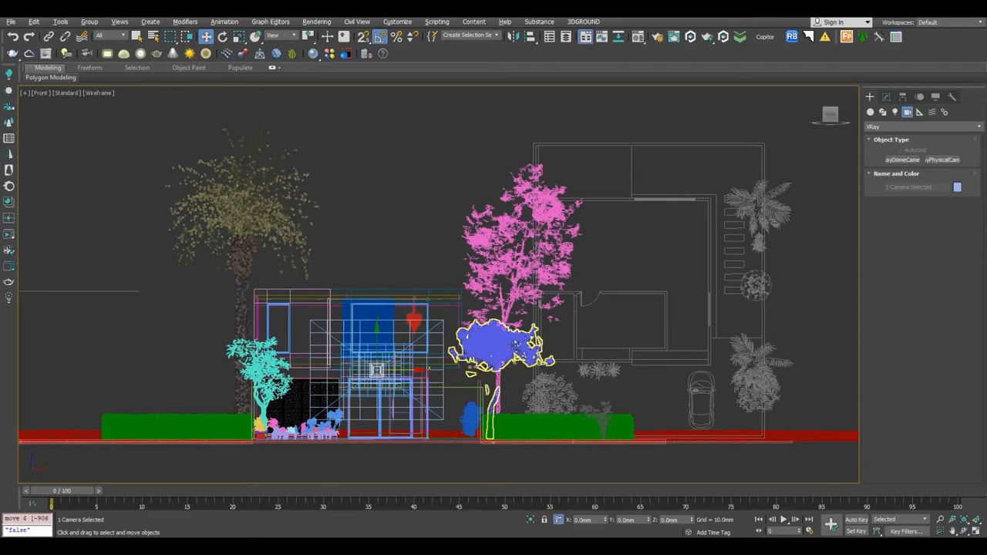
key(alt+w)
right_click(493, 348)
key(alt+w)
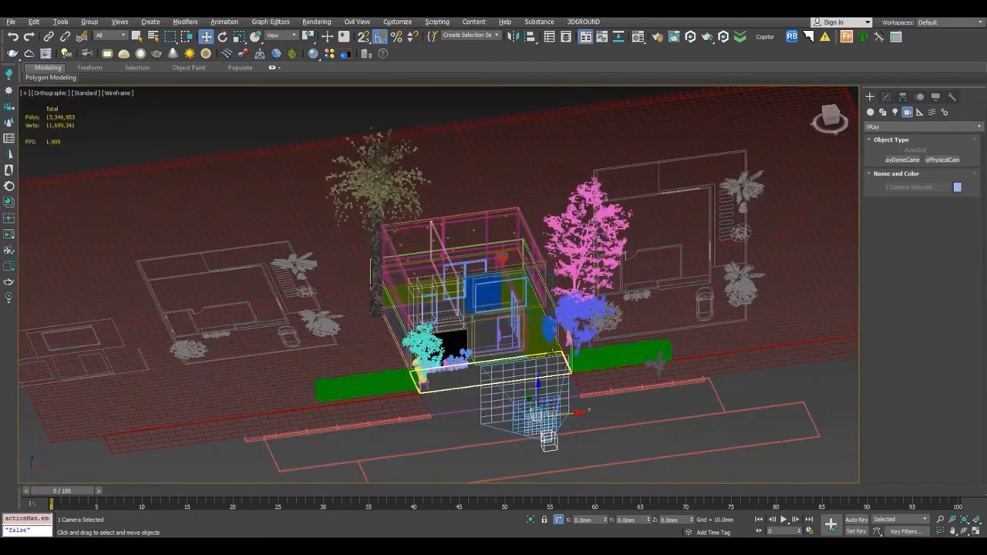
key(c)
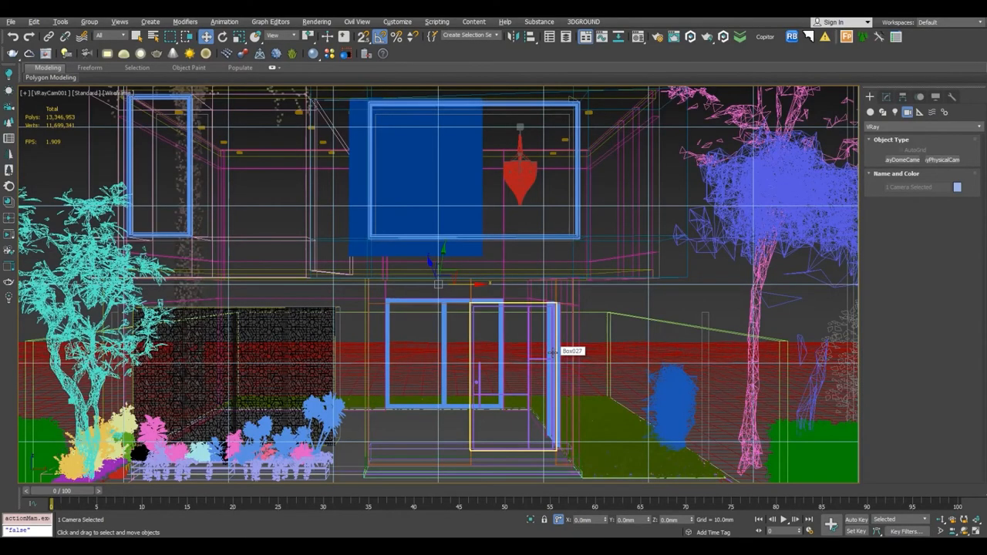
Turn on safe frames for the camera view and check the composition with default shading before returning to wireframe.
click(25, 94)
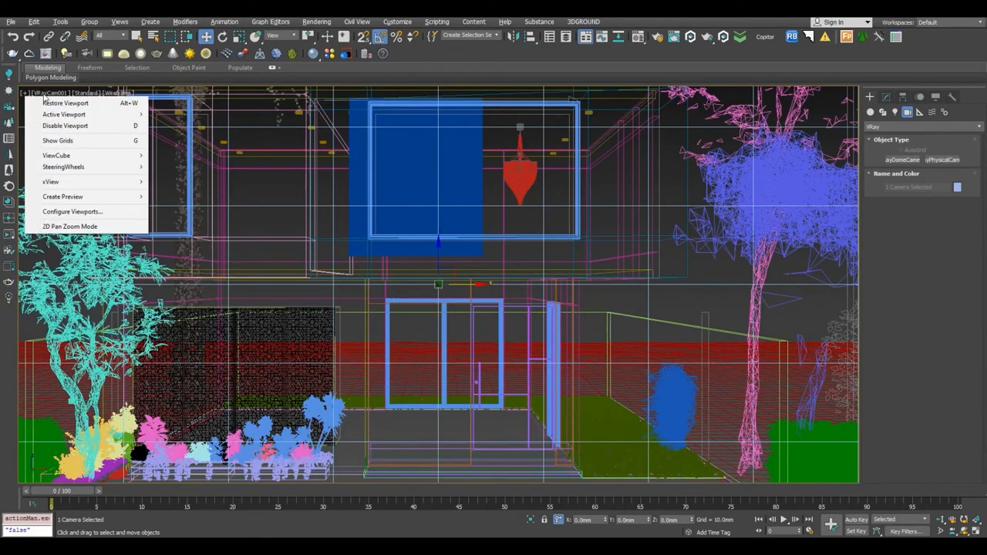
click(44, 93)
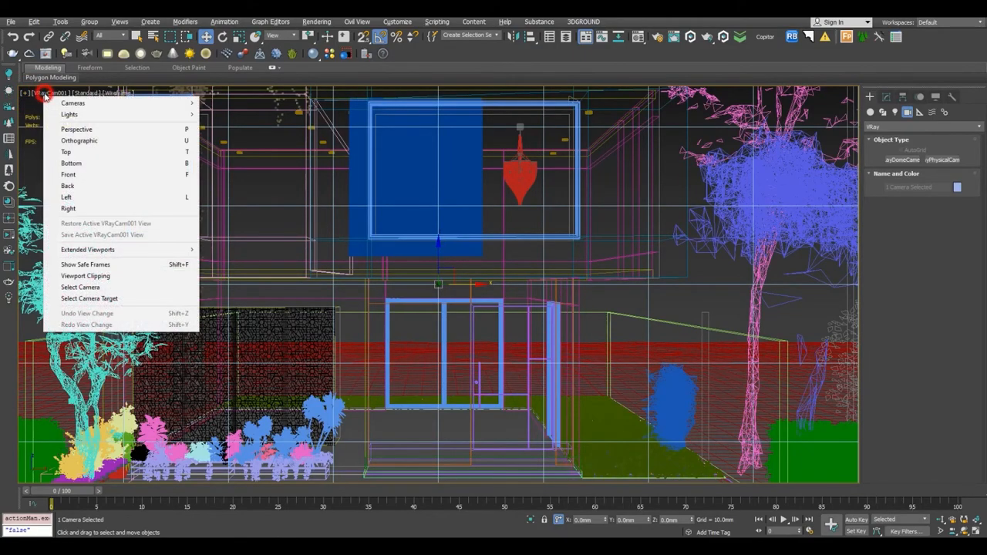
click(94, 265)
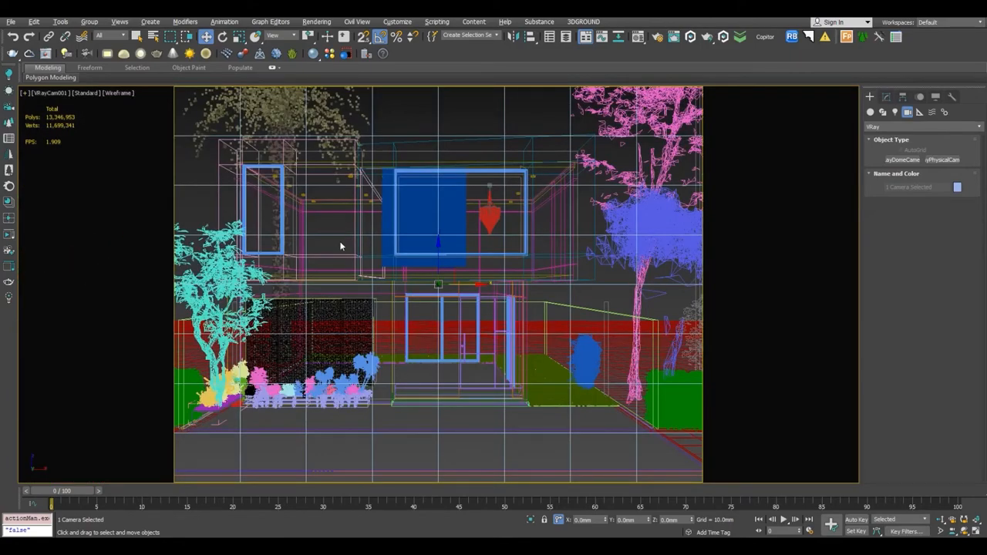
key(F3)
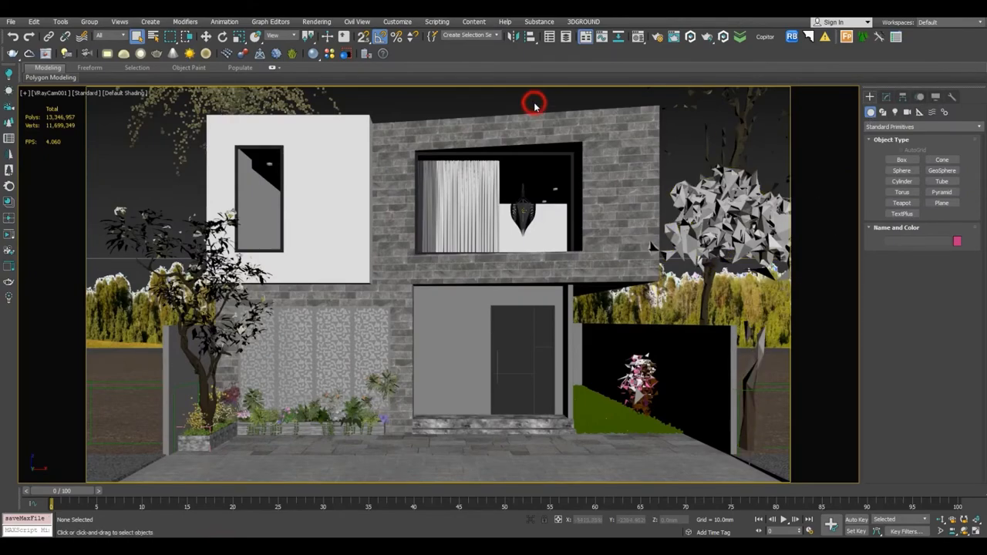
key(F3)
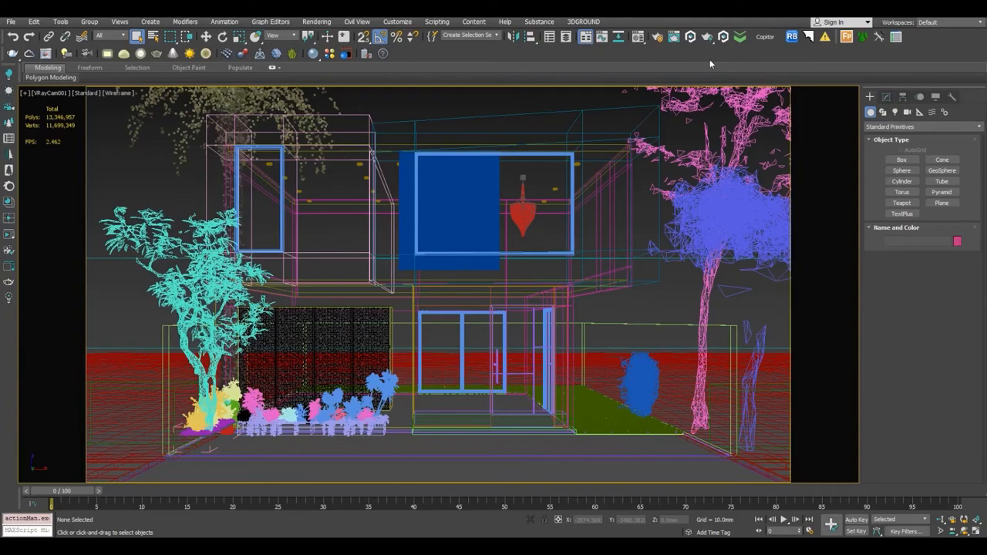
Set the render output size to Custom with a locked image aspect of 1.6667, and check the camera framing in shaded mode.
click(658, 41)
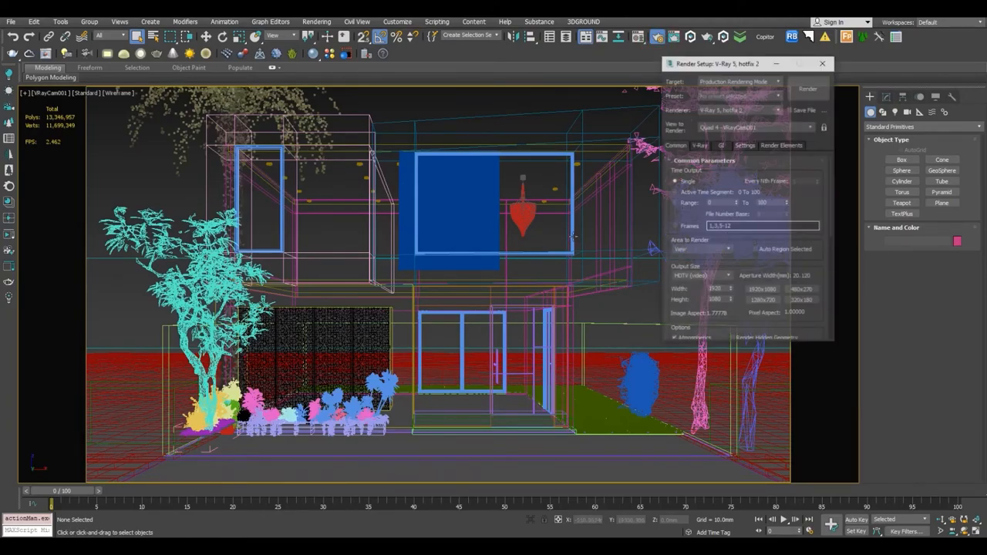
click(701, 275)
click(684, 285)
double_click(720, 314)
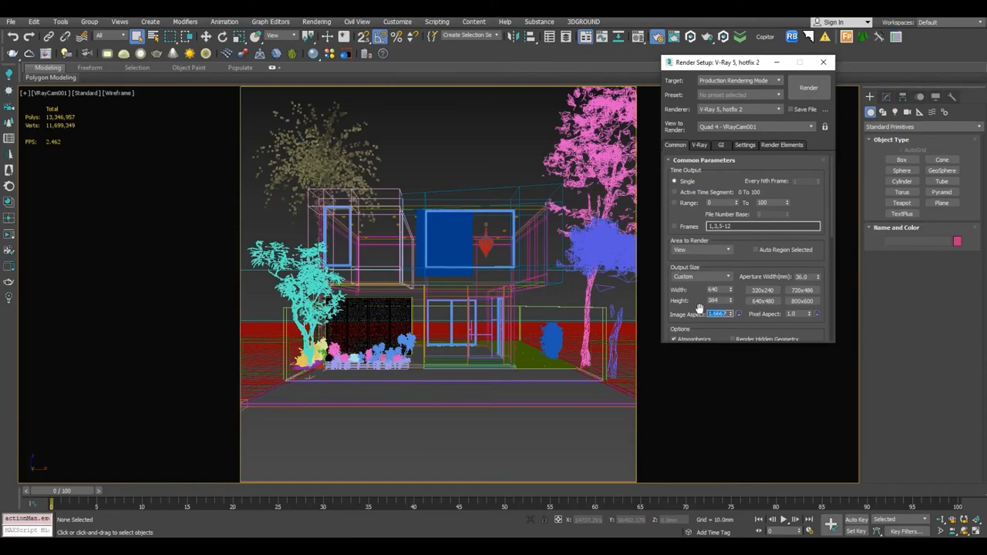
text(1.666)
key(Return)
click(738, 315)
click(491, 103)
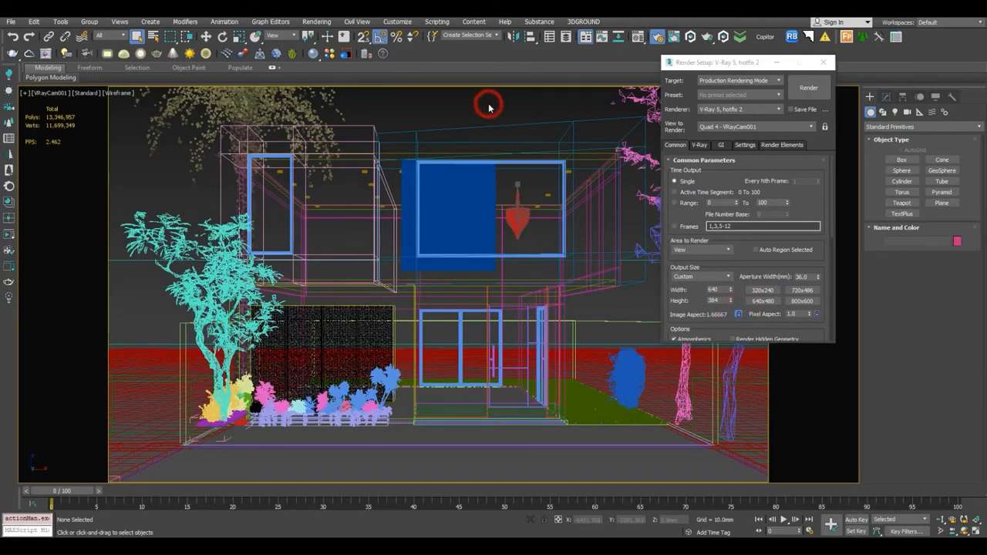
key(F3)
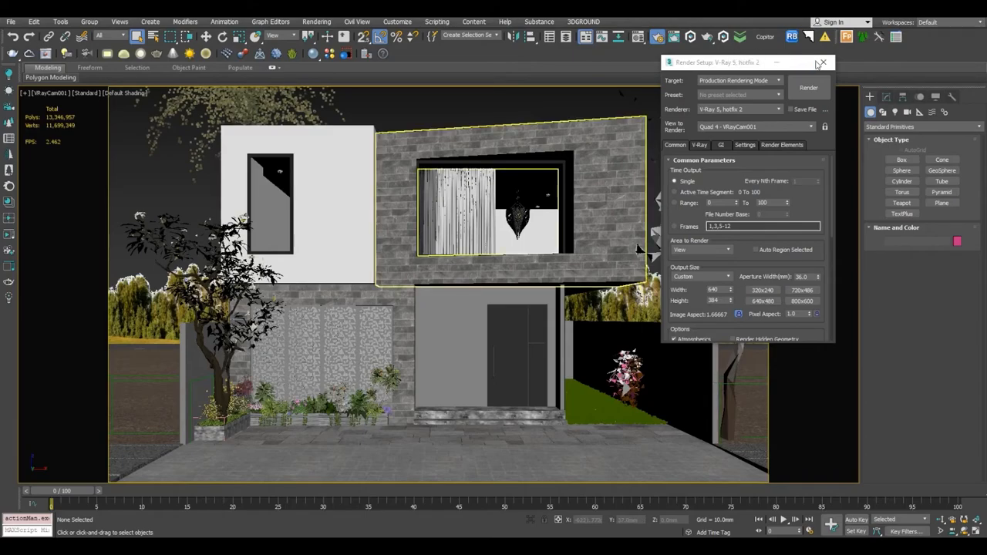
click(559, 109)
key(F3)
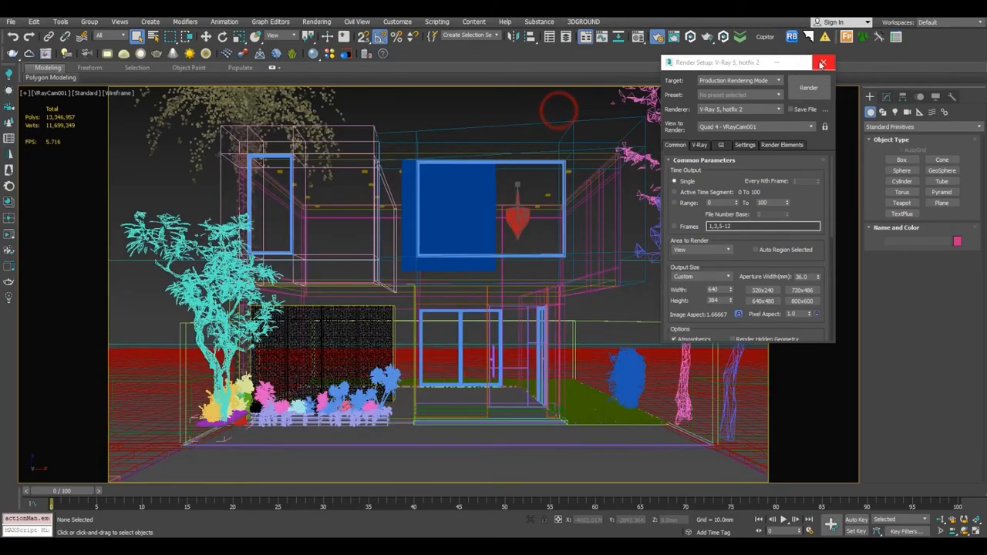
click(820, 65)
Create a VRaySun in the top view, shining diagonally from the street side onto the house, without adding a VRaySky environment map.
key(t)
key(w)
click(895, 112)
click(895, 127)
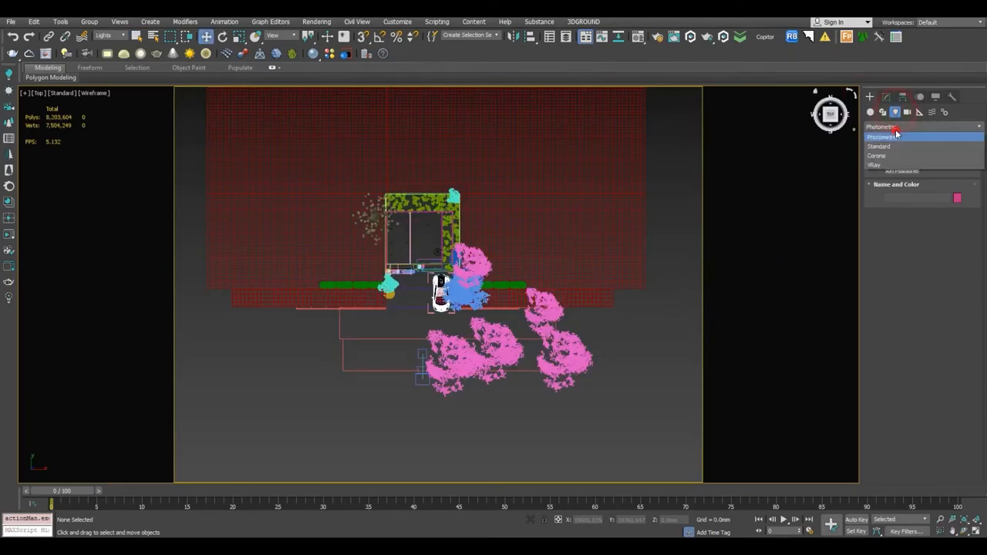
click(875, 165)
click(941, 171)
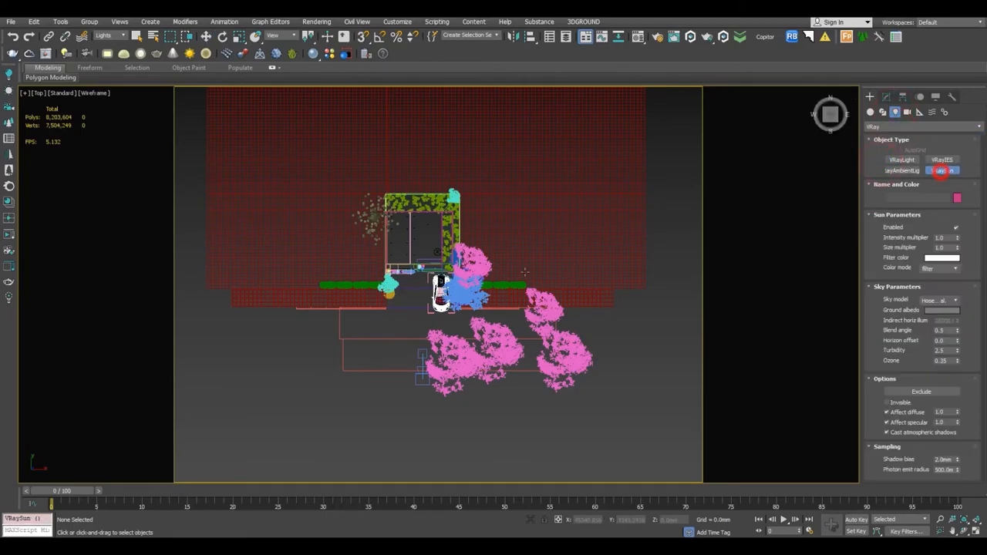
scroll(513, 286, down, 2)
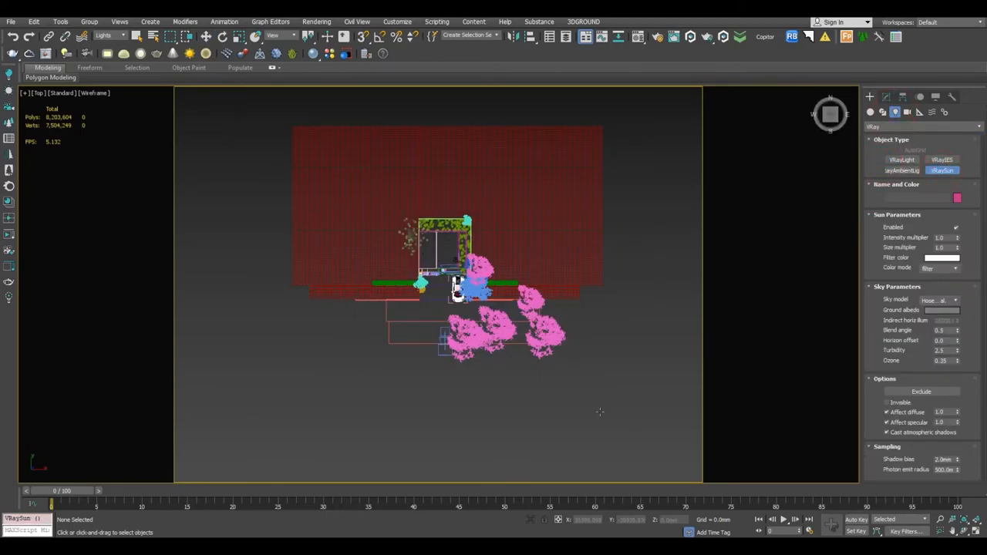
drag(601, 415, 450, 270)
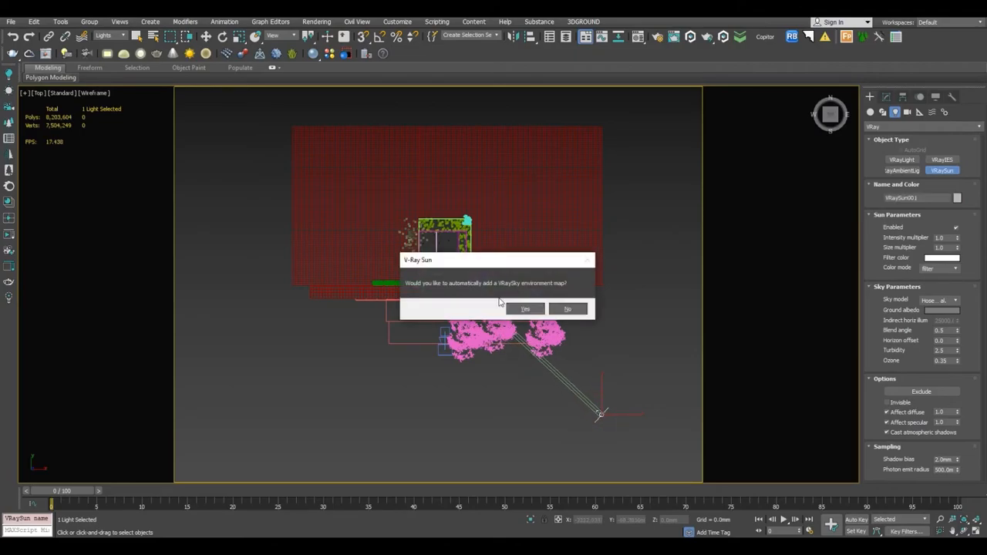
click(572, 312)
right_click(601, 386)
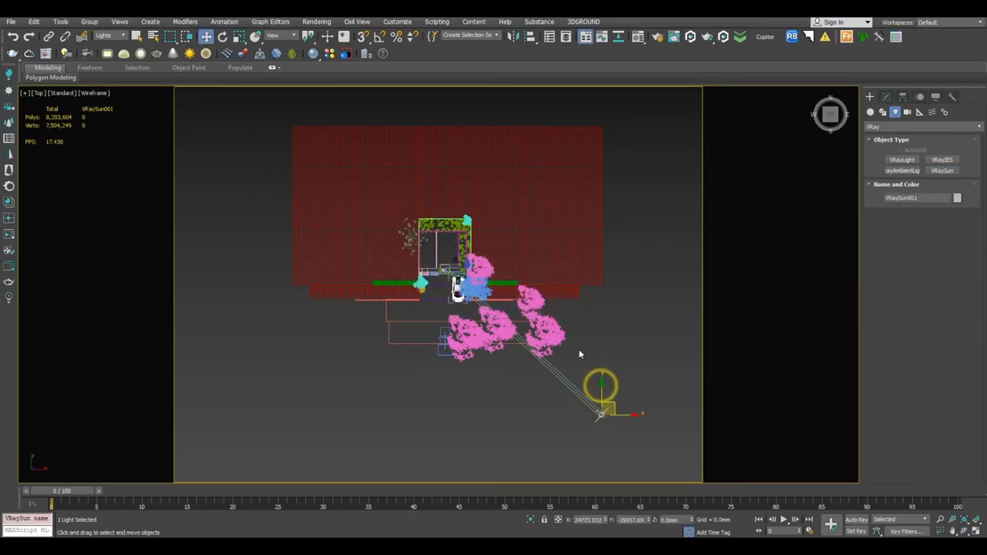
Raise the VRaySun to a height of about 29,000 mm in the front view.
key(f)
scroll(552, 330, down, 10)
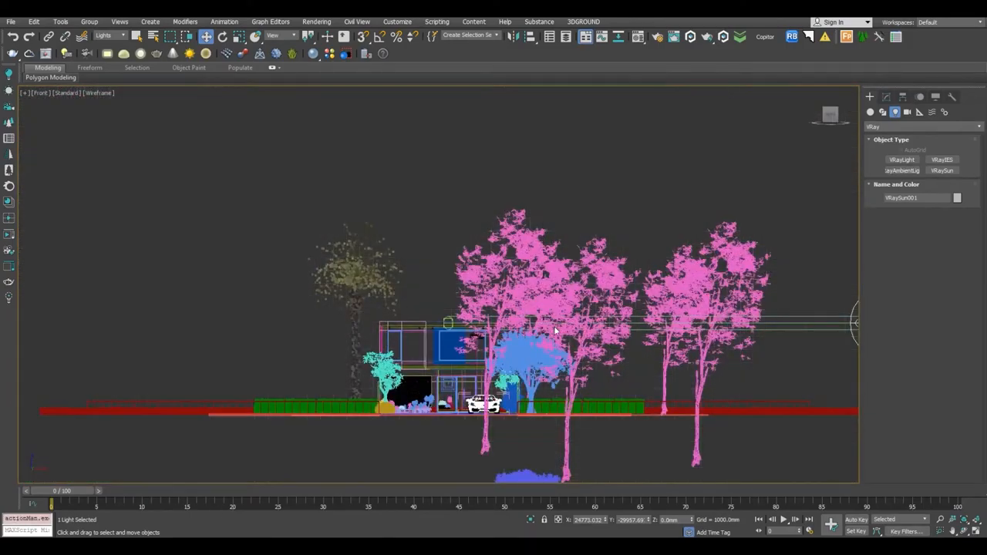
drag(709, 303, 672, 108)
Isolate the sun to select it together with its target, end the isolation and lower both by about 6,905 mm.
key(alt+q)
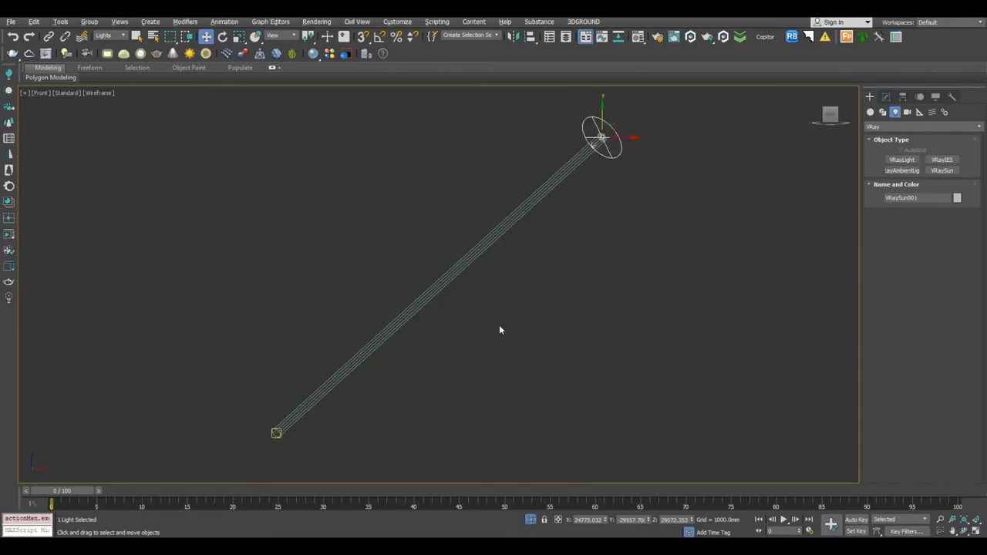
drag(226, 379, 369, 461)
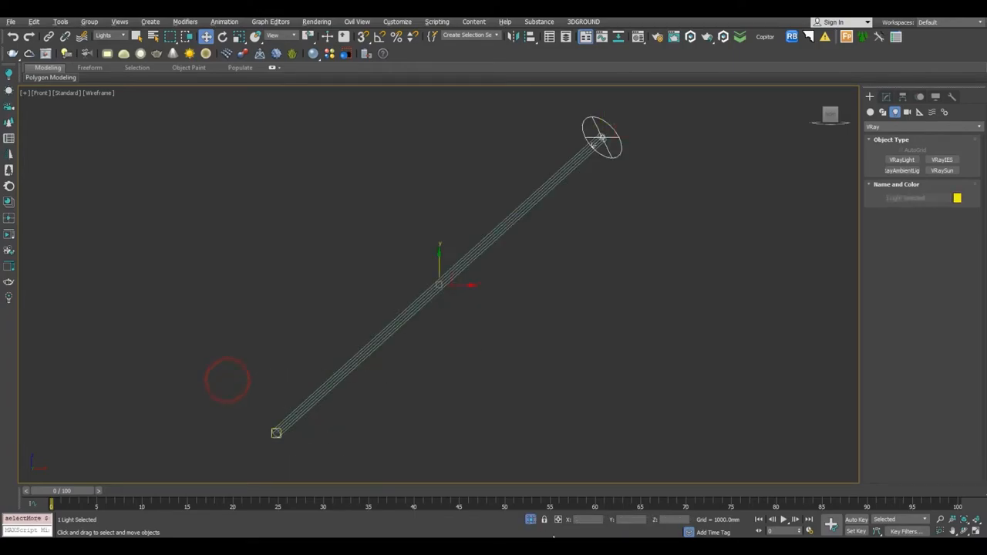
click(531, 524)
middle_drag(553, 316, 624, 195)
middle_drag(543, 272, 454, 372)
drag(589, 199, 589, 242)
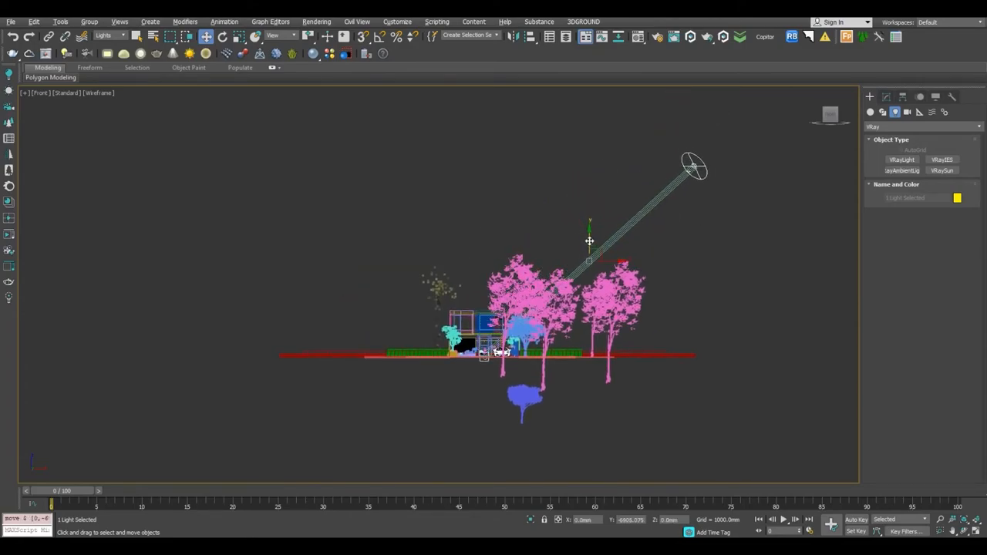
Select the VRaySun alone in a perspective view and set its color mode to direct and its size multiplier to 8.
click(689, 170)
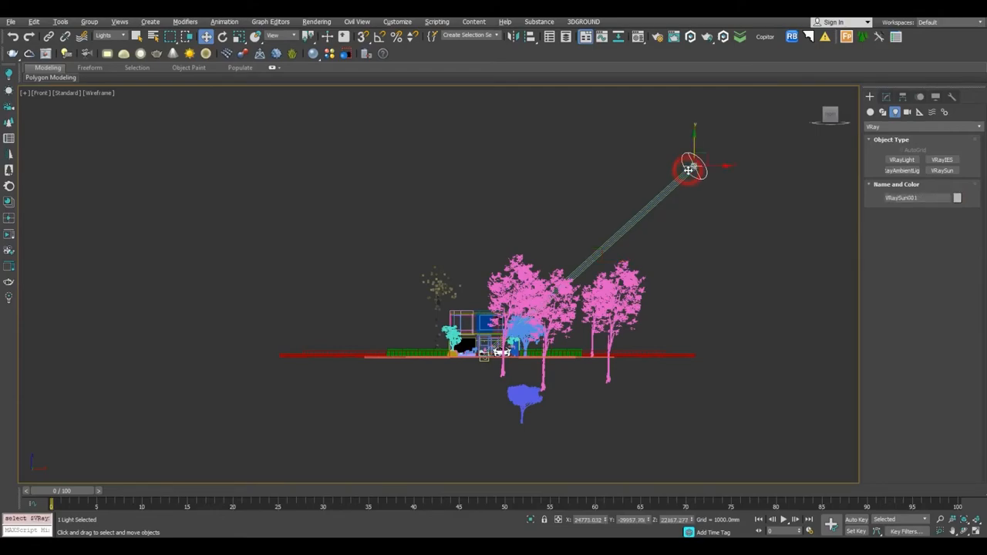
key(p)
scroll(630, 224, down, 5)
middle_drag(688, 169, 564, 243)
scroll(564, 243, up, 2)
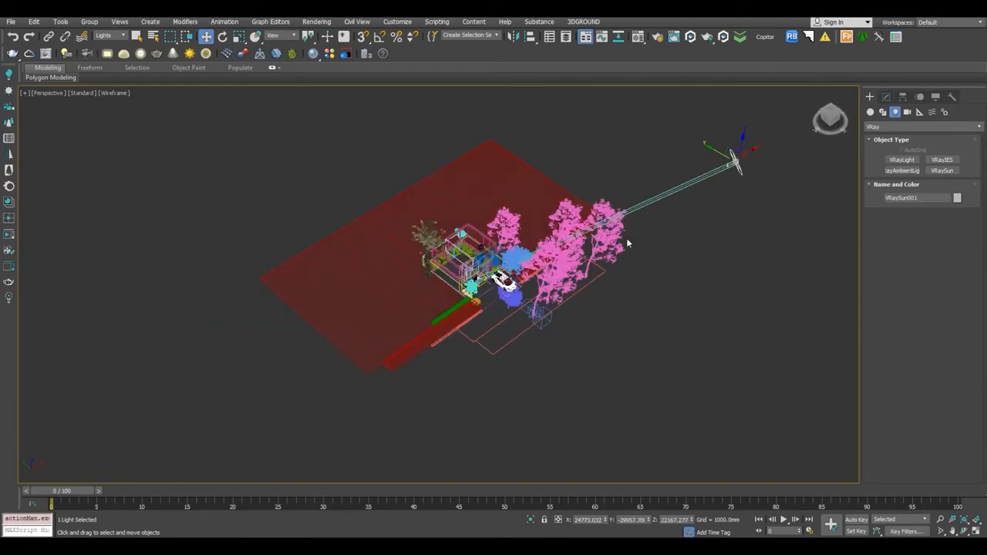
click(886, 96)
middle_drag(777, 171, 735, 254)
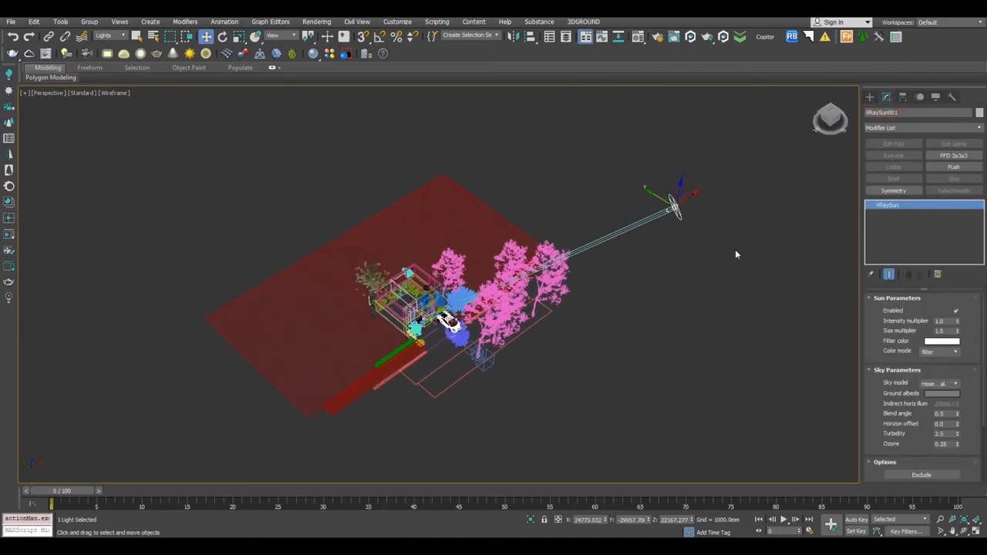
click(926, 353)
click(931, 370)
text(8)
key(Return)
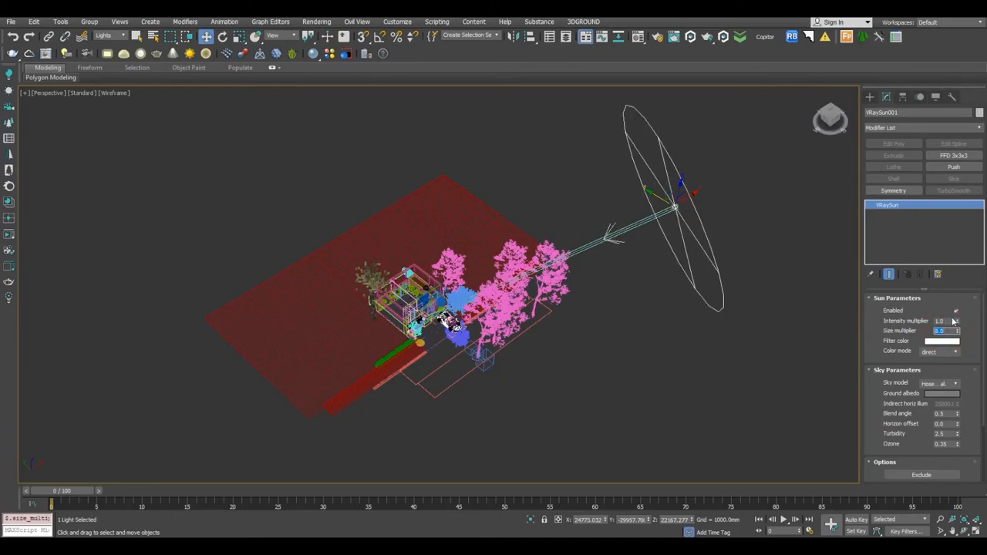
Give the sun's filter color a pale warm tint.
click(950, 342)
drag(216, 119, 216, 110)
drag(297, 138, 297, 131)
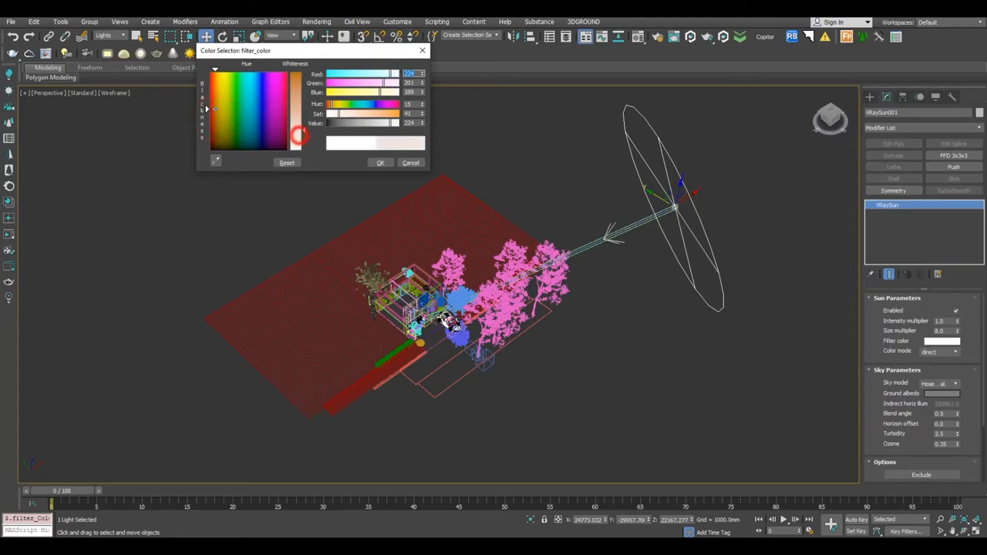
drag(216, 108, 220, 94)
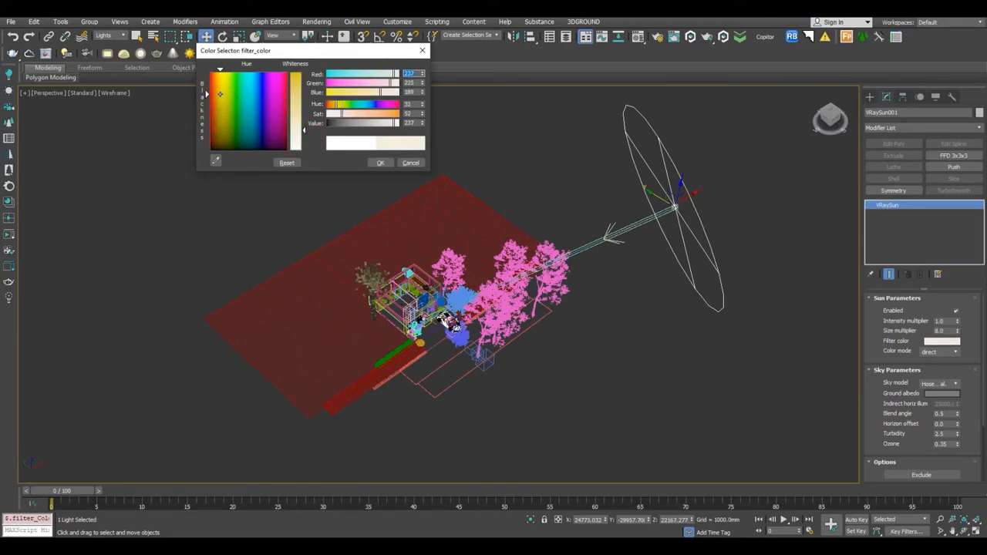
drag(304, 132, 300, 130)
click(386, 162)
Switch to the wireframe camera view, open the V-Ray Frame Buffer and start an interactive render.
key(c)
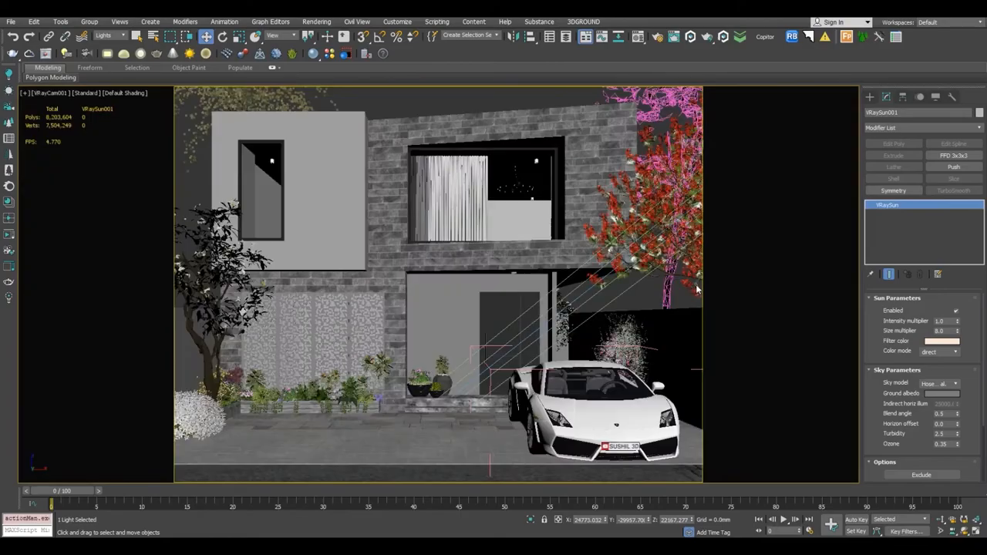
click(452, 101)
key(F3)
right_click(452, 101)
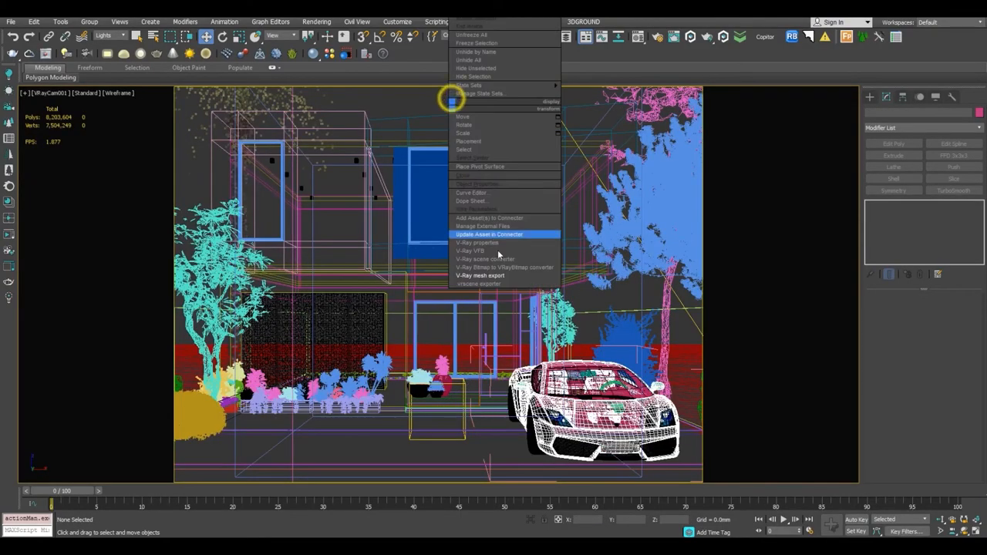
click(474, 253)
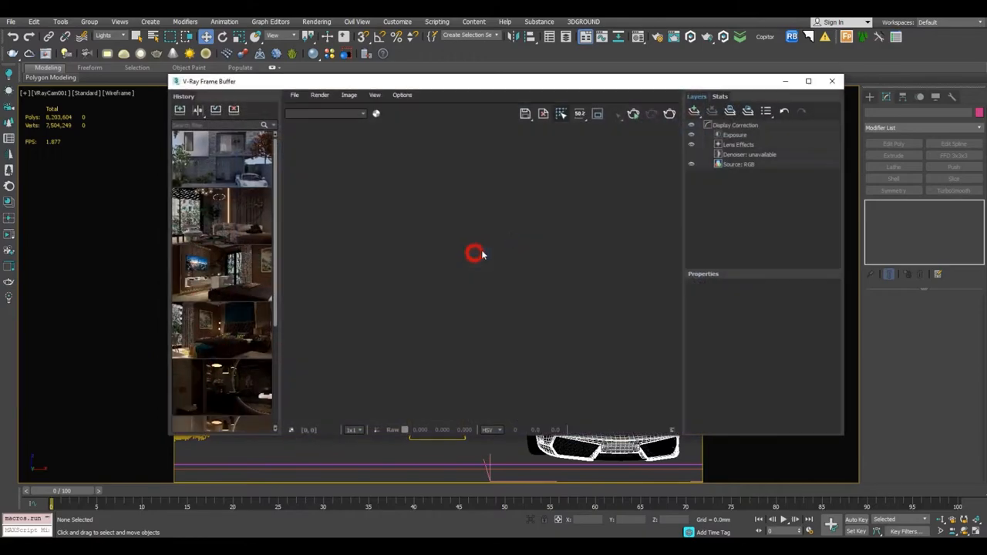
click(632, 115)
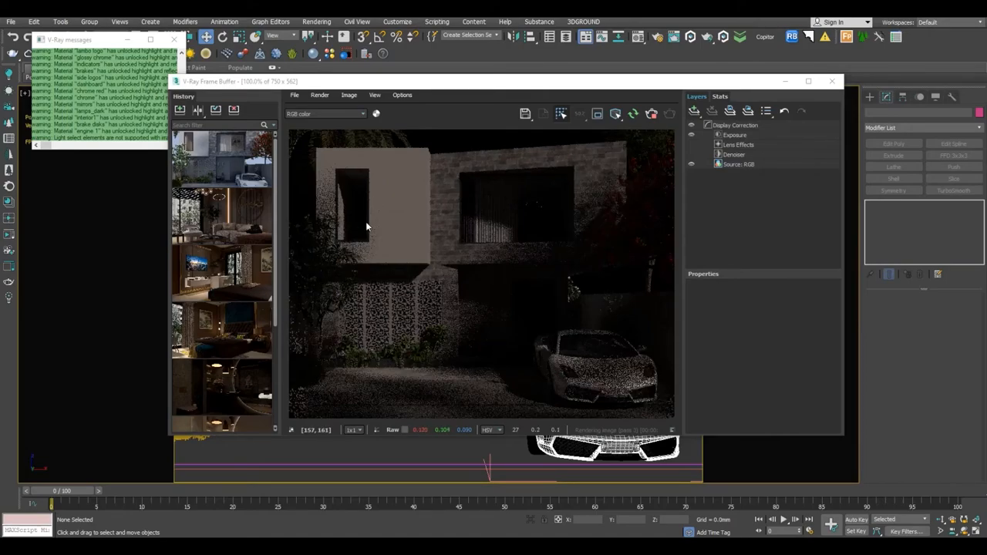
Examine the sunlight and shadows on the facade, upper window and trees up close in the render, and stop the interactive rendering.
scroll(409, 354, up, 1)
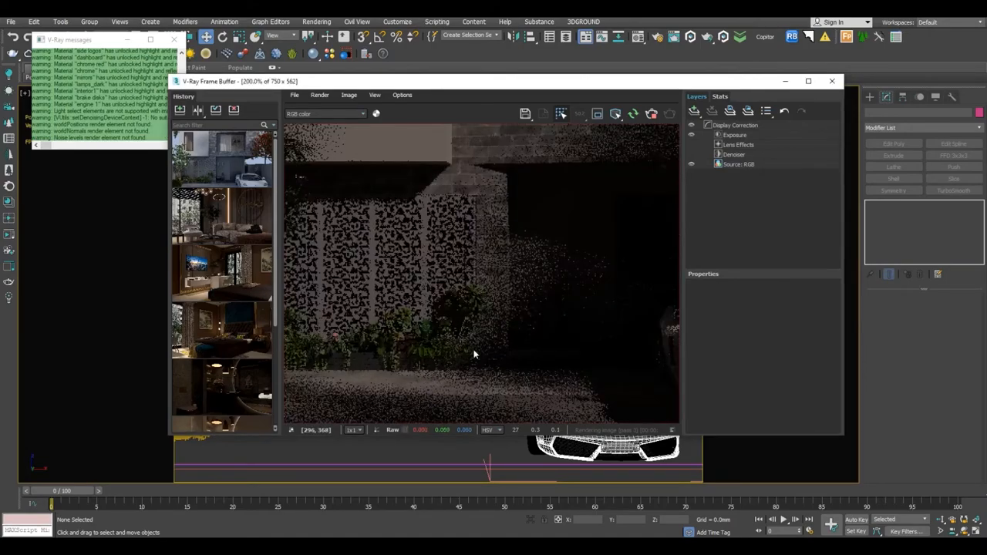
middle_drag(498, 224, 493, 318)
middle_drag(617, 166, 496, 229)
middle_drag(594, 190, 438, 280)
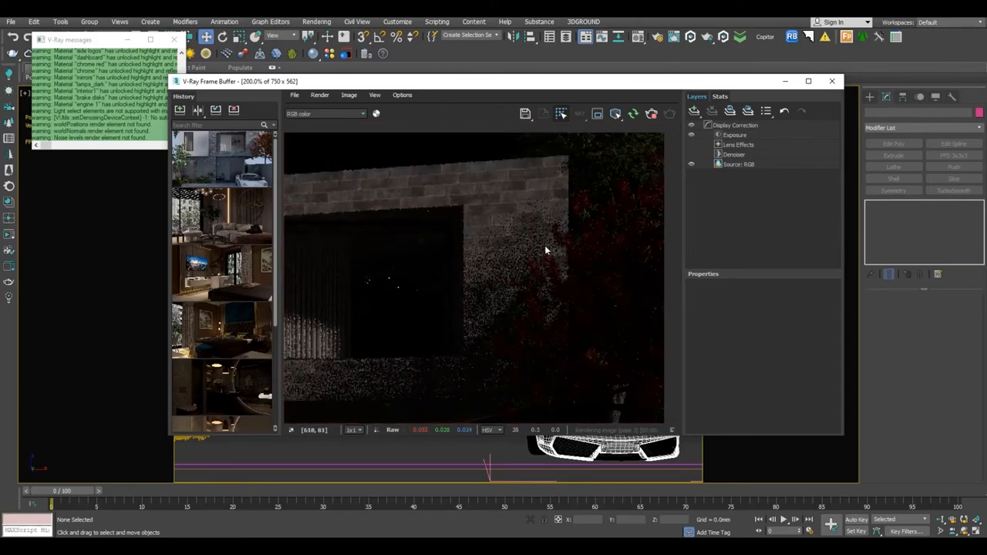
scroll(545, 249, down, 1)
click(652, 115)
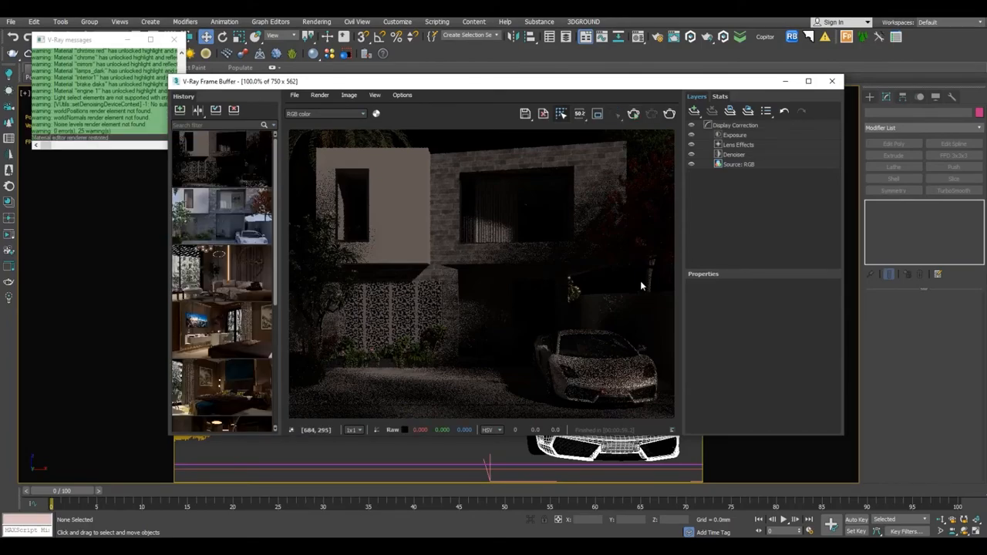
Close the frame buffer, switch the renderer to CoronaRenderer and back to V-Ray 5, hotfix 2 to reset the V-Ray settings.
key(Escape)
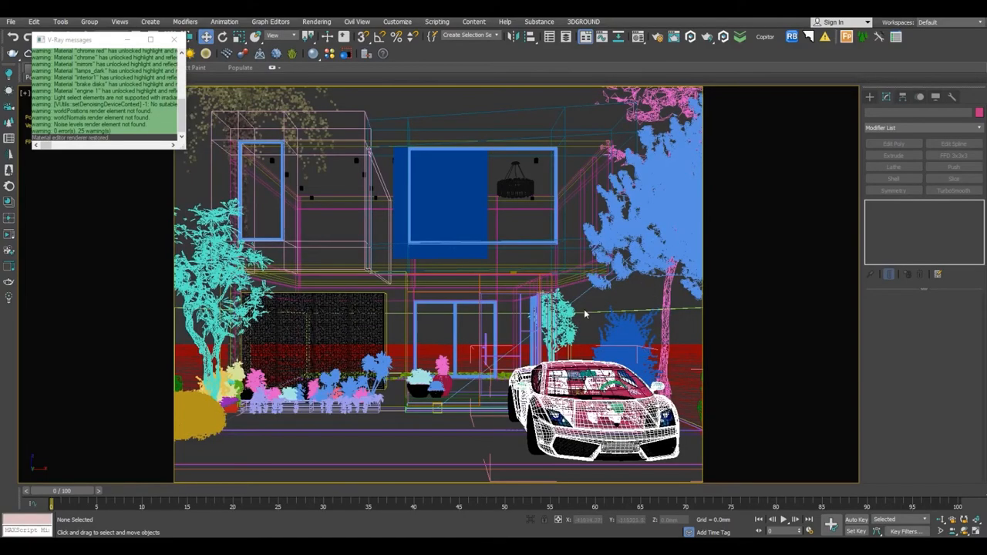
click(660, 38)
key(F10)
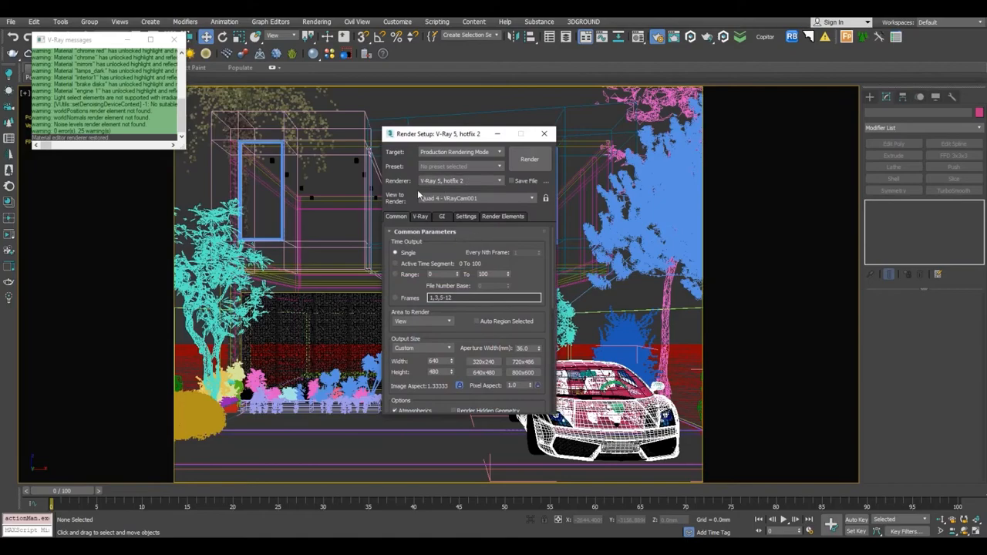
click(459, 182)
click(442, 228)
click(438, 182)
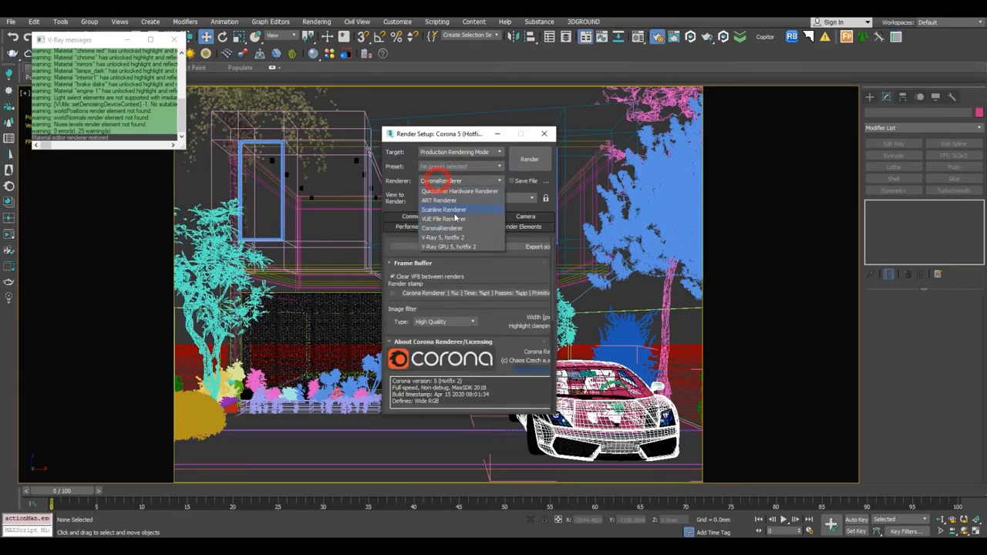
click(453, 237)
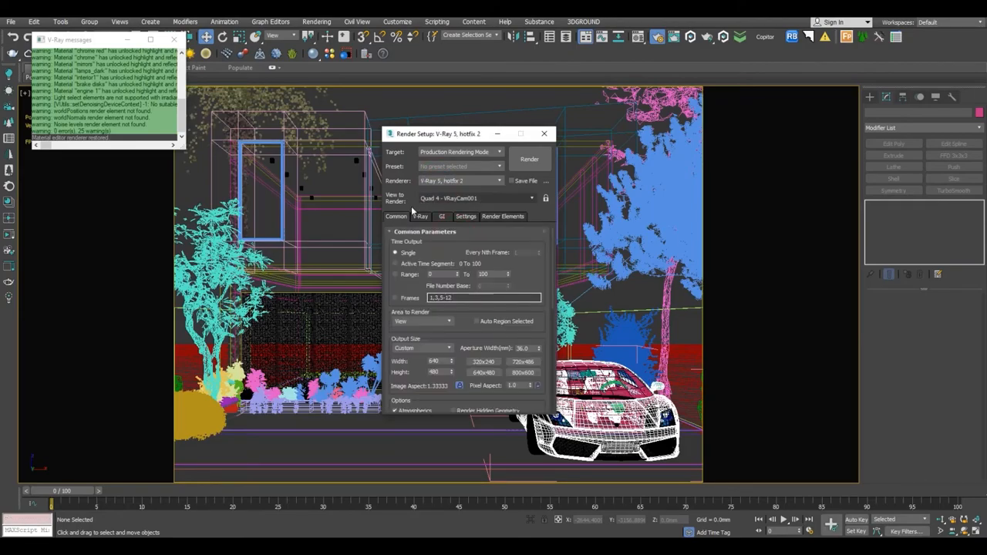
Check the V-Ray image sampler and global illumination engine settings, and close the render setup.
click(421, 217)
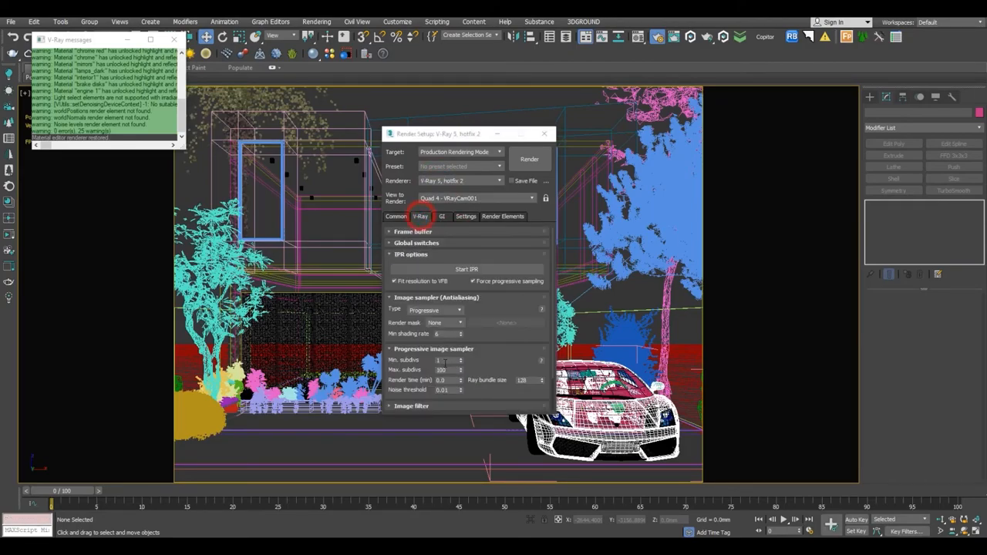
scroll(489, 358, down, 2)
click(442, 217)
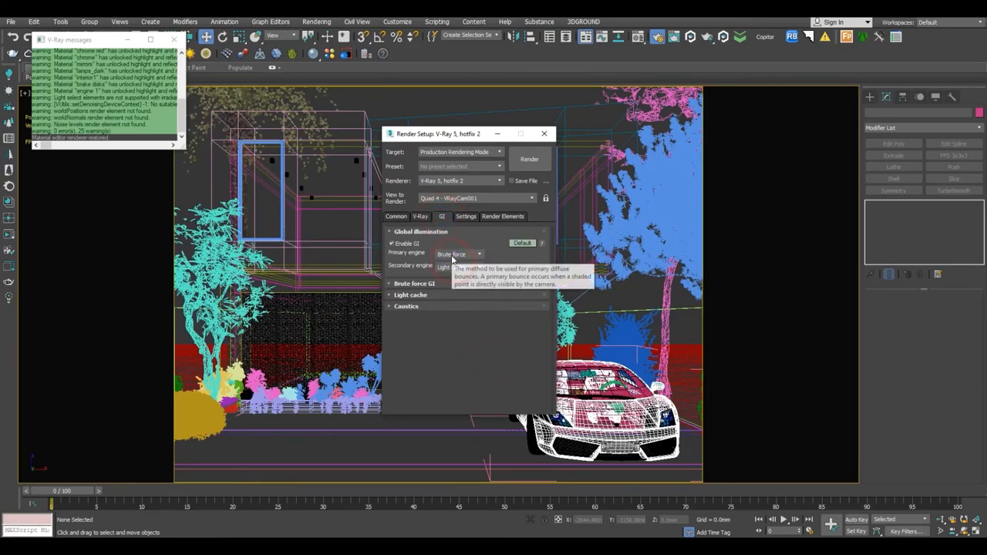
click(544, 134)
Start an interactive render in the V-Ray Frame Buffer, examine the upper facade up close and put the buffer away.
right_click(528, 129)
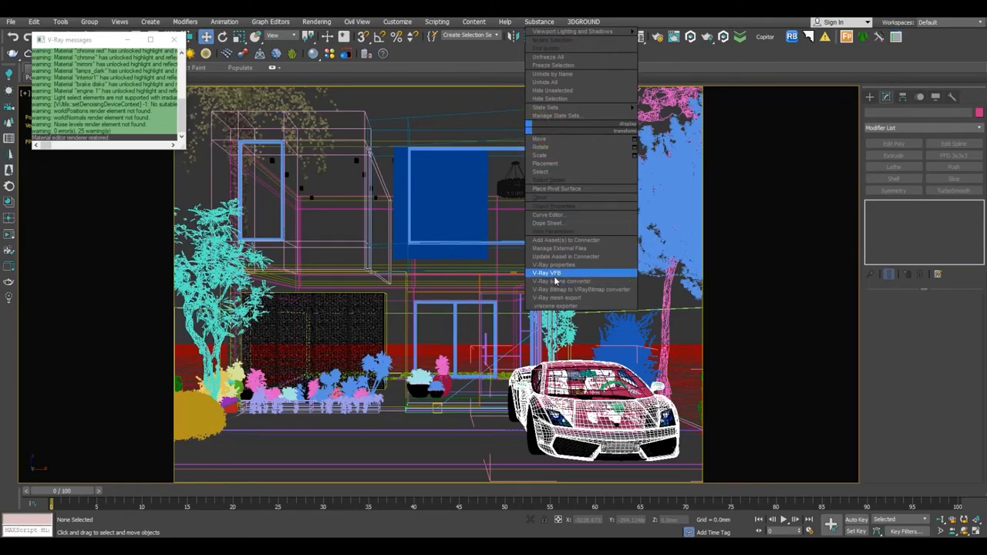
click(552, 275)
click(633, 114)
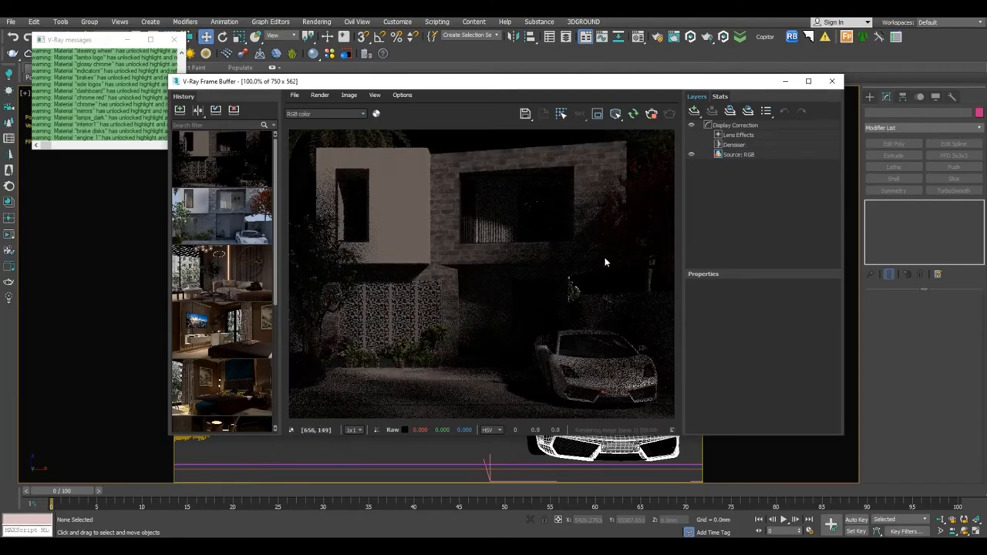
scroll(493, 237, up, 2)
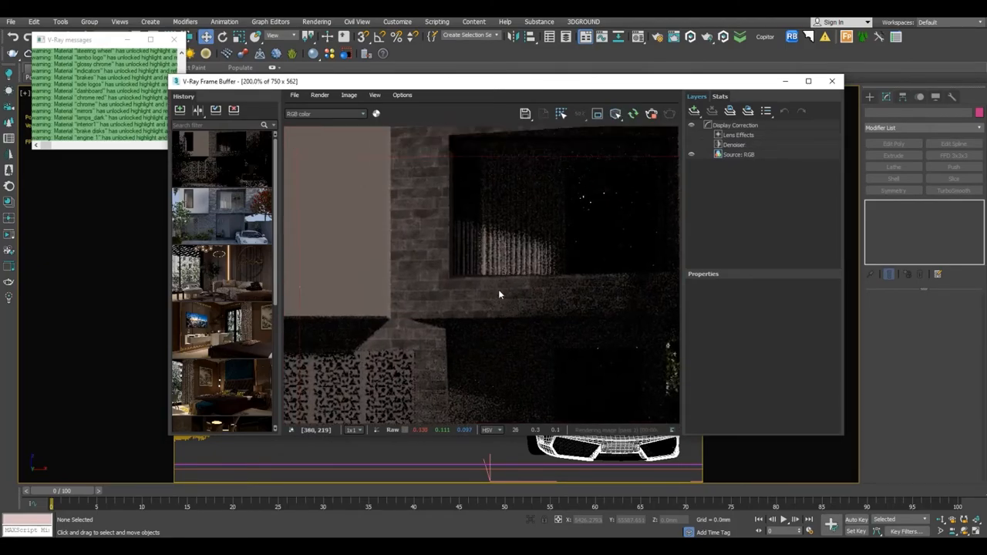
scroll(549, 302, down, 2)
scroll(608, 398, up, 2)
scroll(610, 382, down, 2)
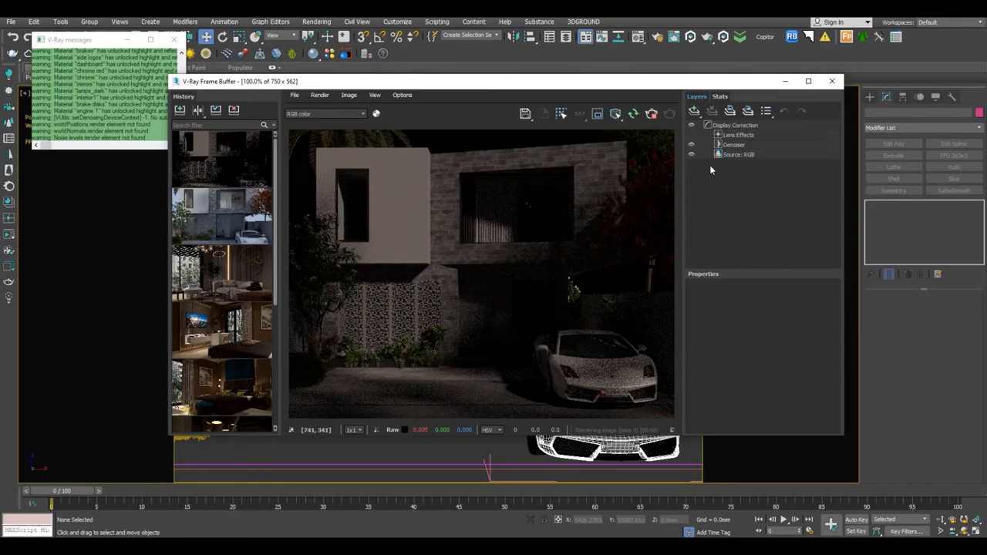
drag(629, 81, 343, 28)
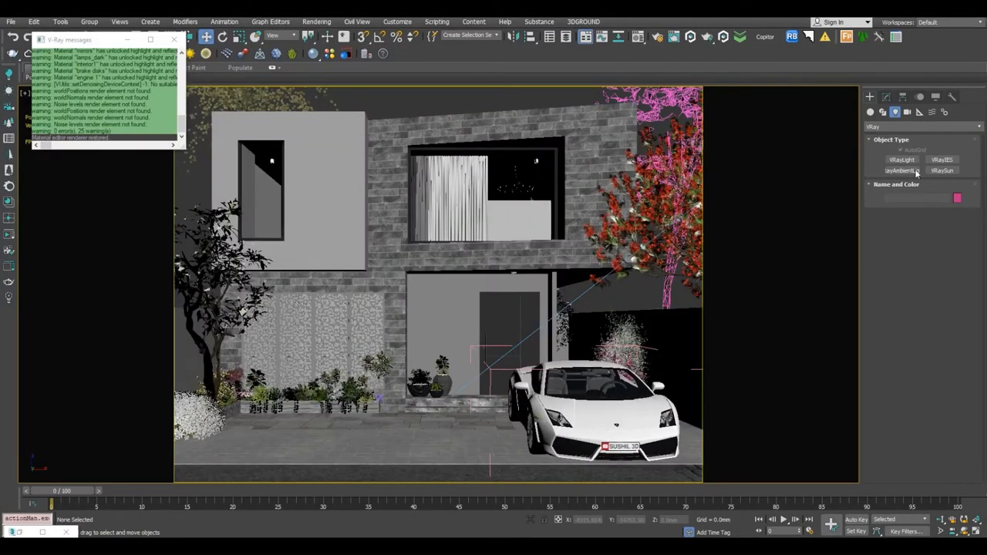
Create a dome-type VRayLight by placing it on the ground in front of the house.
click(906, 160)
click(943, 228)
click(934, 243)
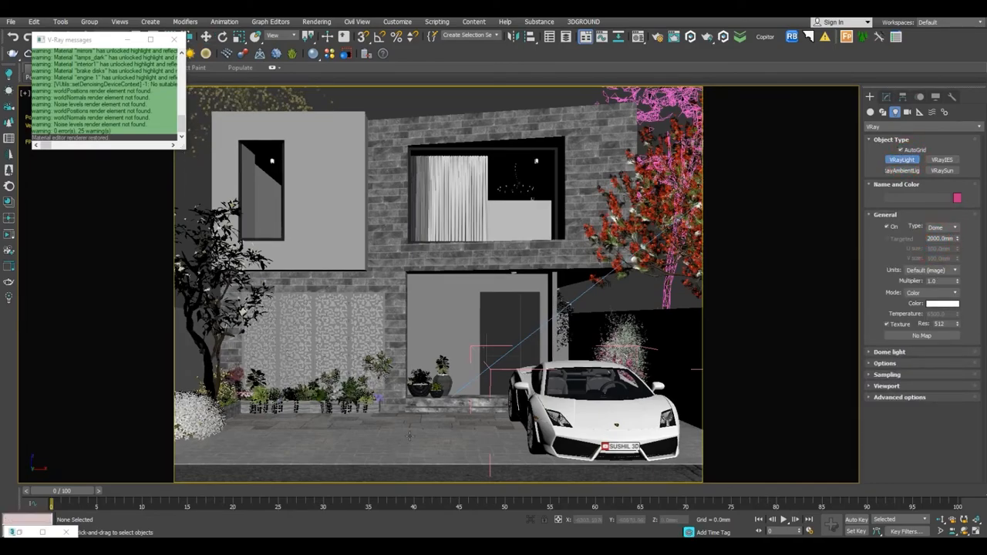
click(408, 473)
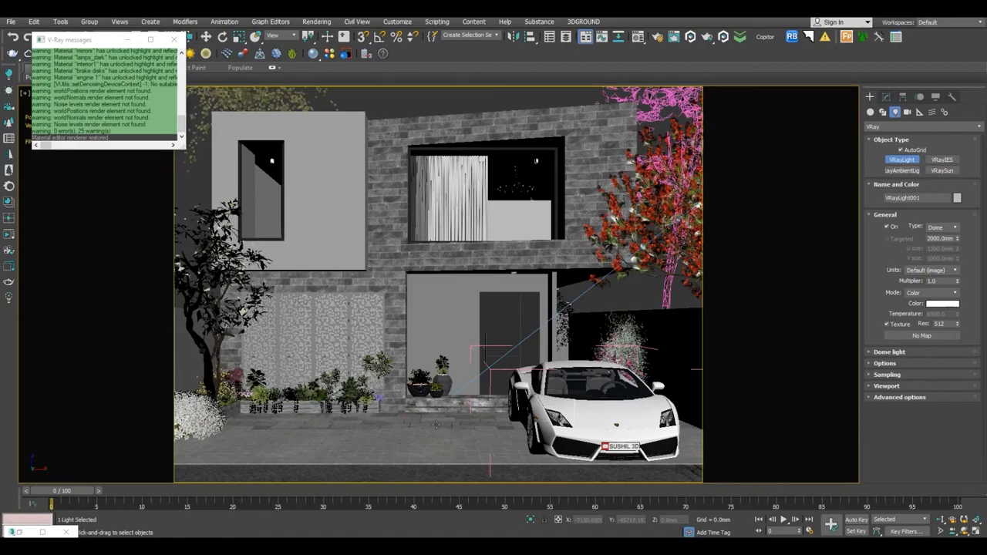
key(w)
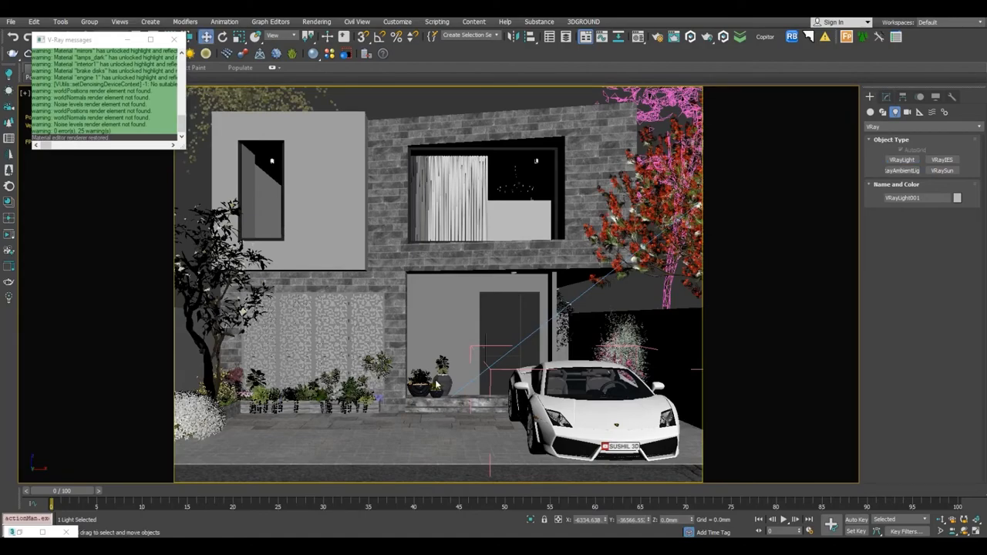
Move the dome light close to the house, lower it to ground level and position it on the driveway beside the car.
key(p)
scroll(475, 374, up, 10)
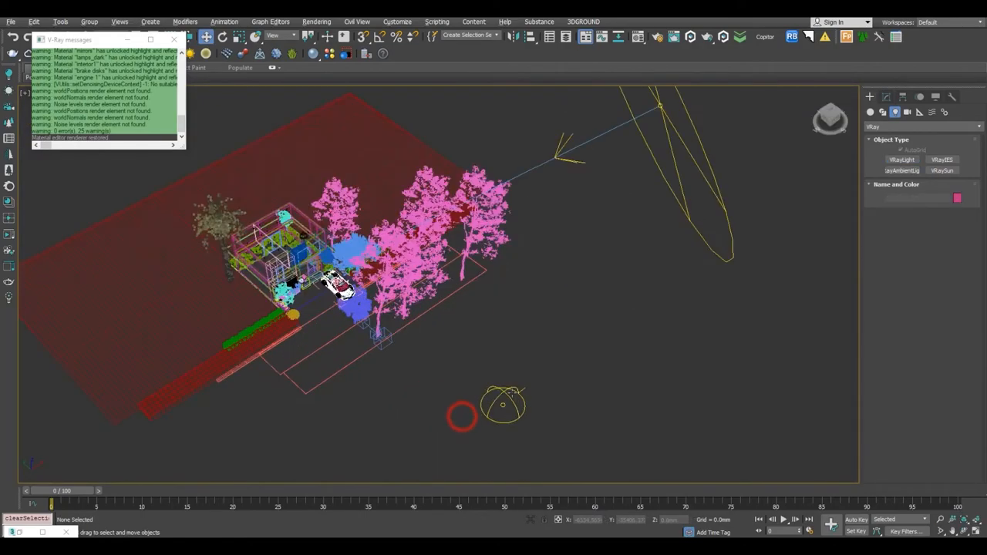
alt+middle_drag(539, 381, 465, 381)
drag(291, 382, 265, 382)
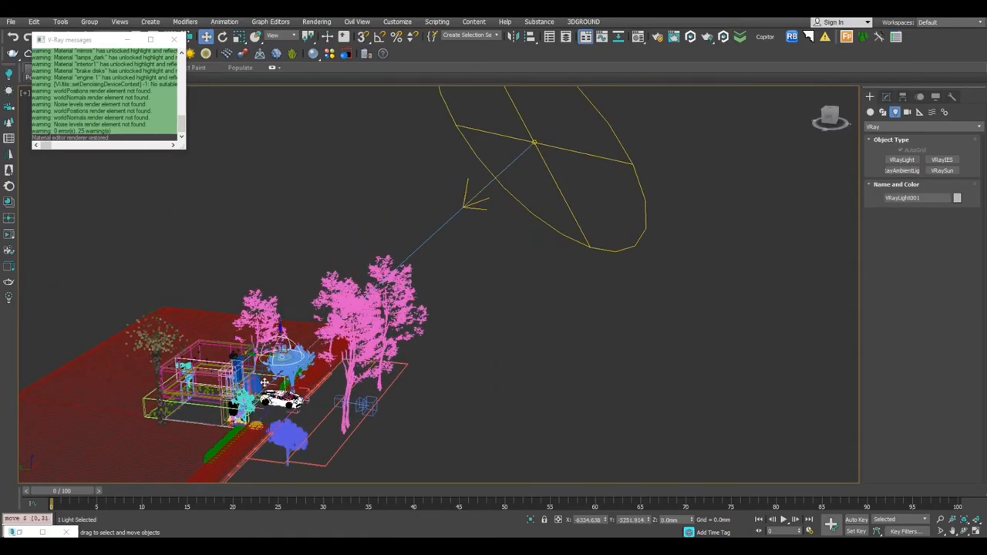
key(f)
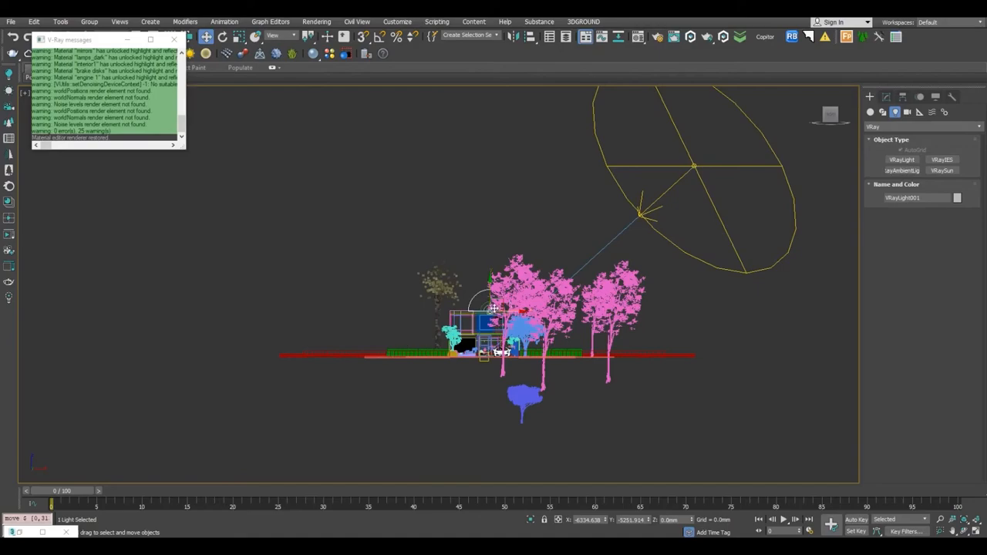
drag(488, 337, 473, 342)
key(c)
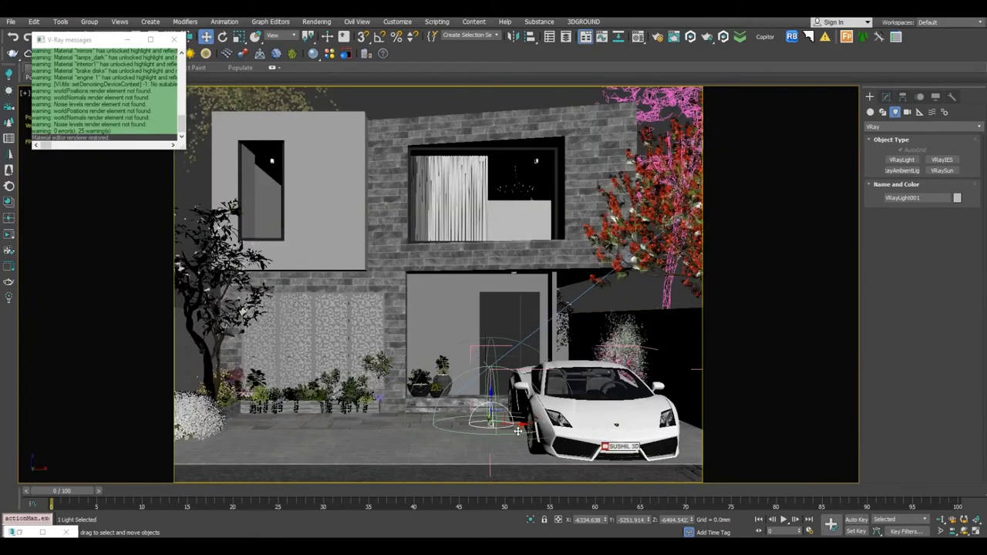
drag(519, 432, 465, 432)
Show the dome light's parameters, open the Material Editor and select the unused gray Material #23 slot.
click(890, 98)
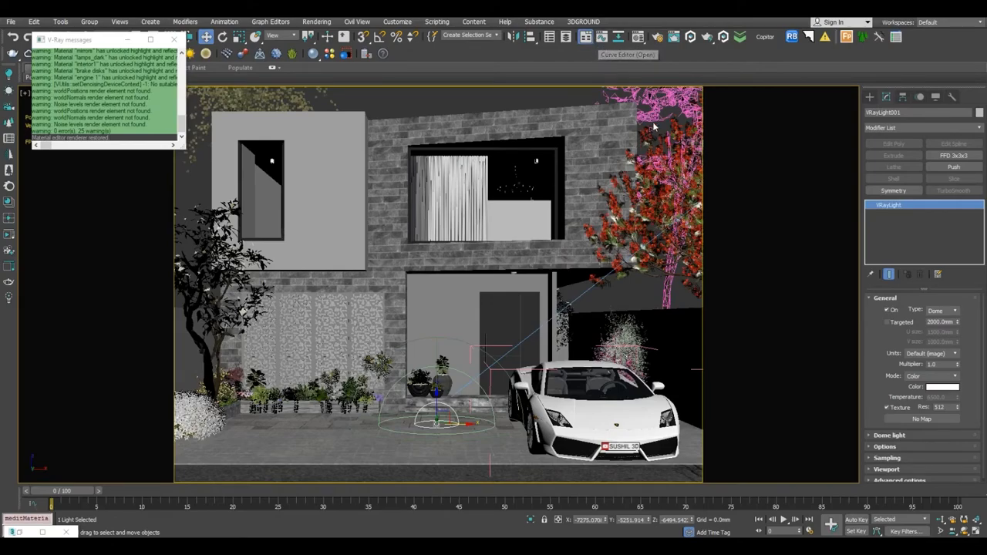
click(638, 36)
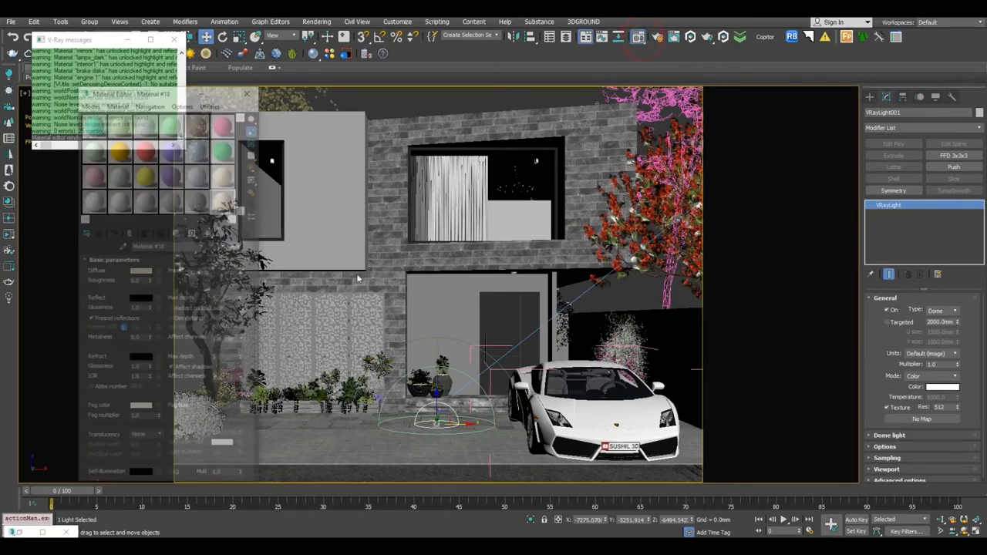
click(198, 202)
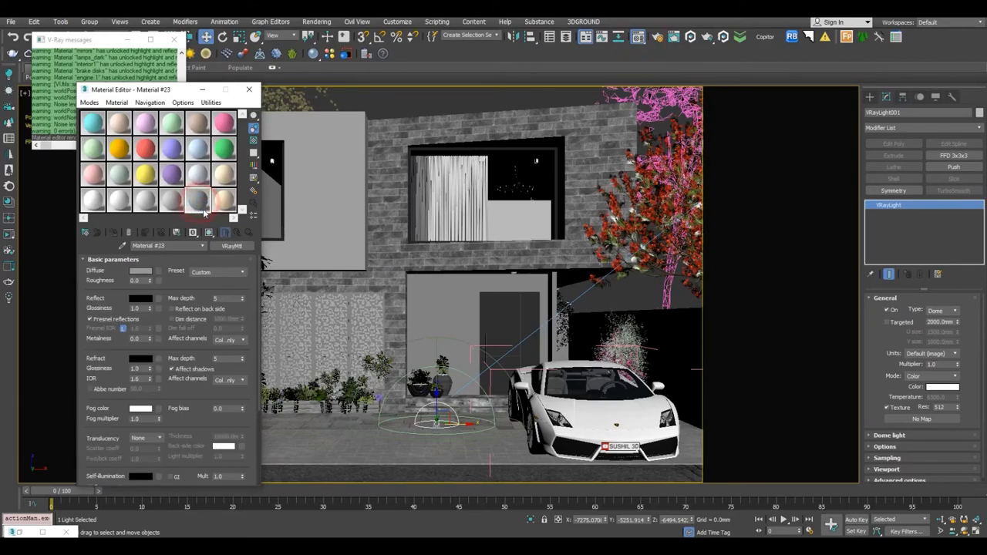
click(231, 246)
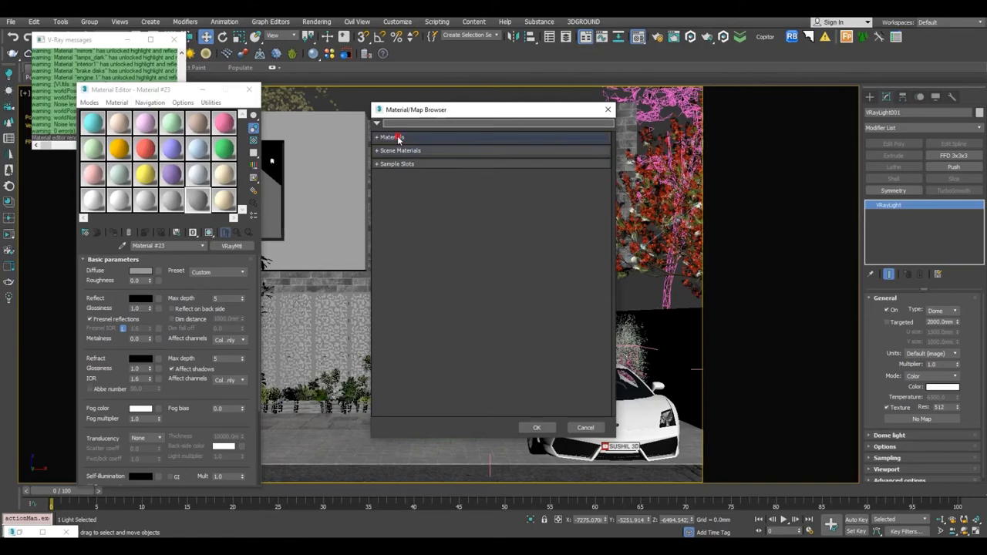
click(400, 138)
scroll(448, 240, down, 3)
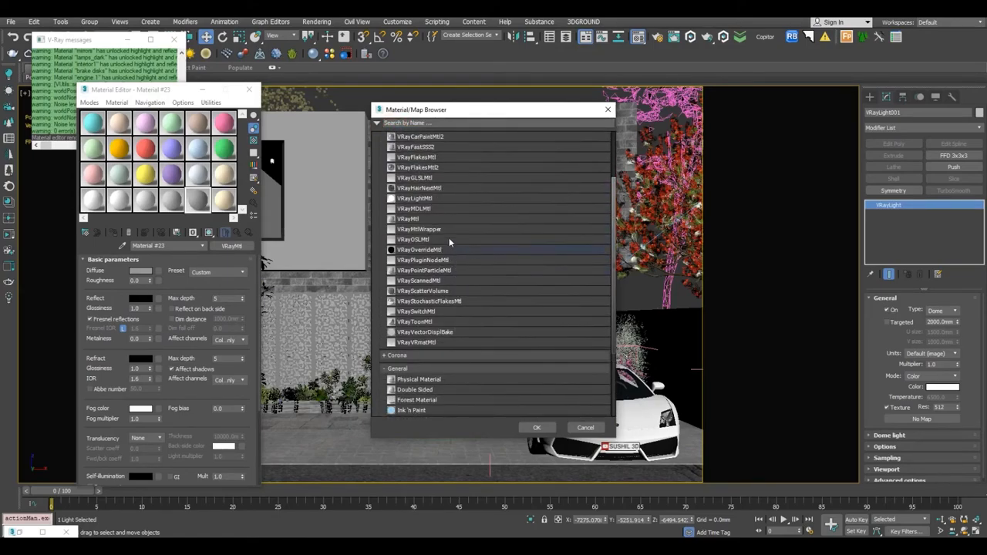
scroll(449, 232, up, 3)
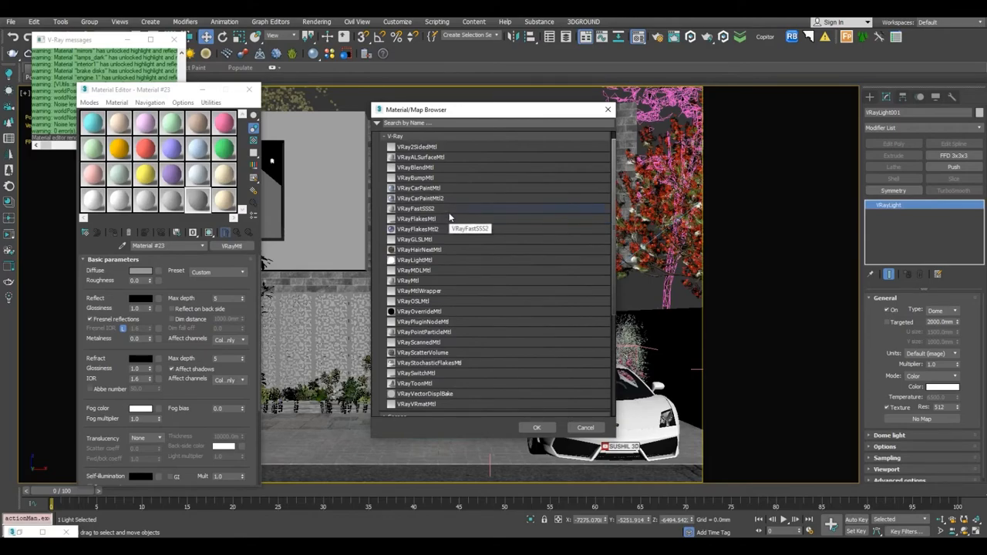
click(587, 426)
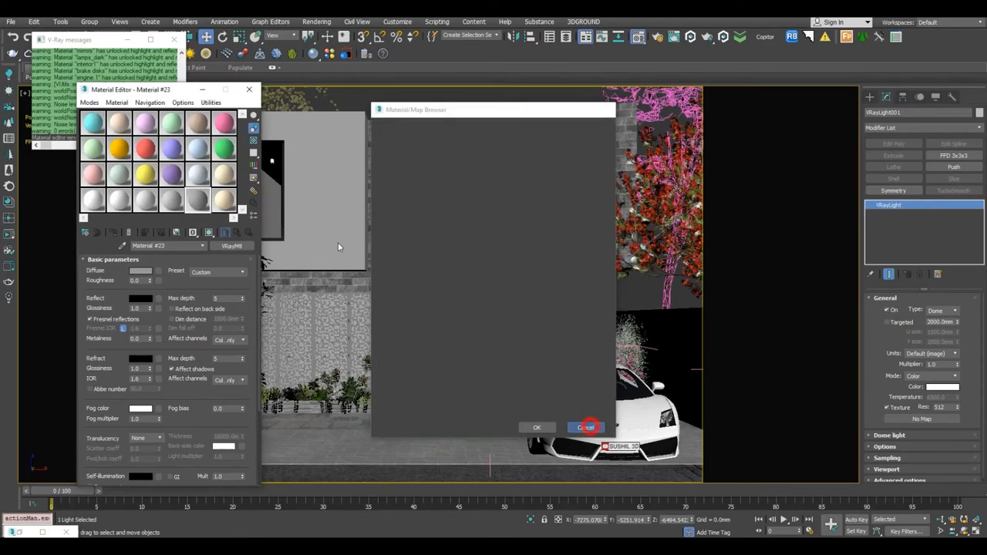
Assign a VRayBitmap map to the diffuse channel of Material #23.
click(160, 271)
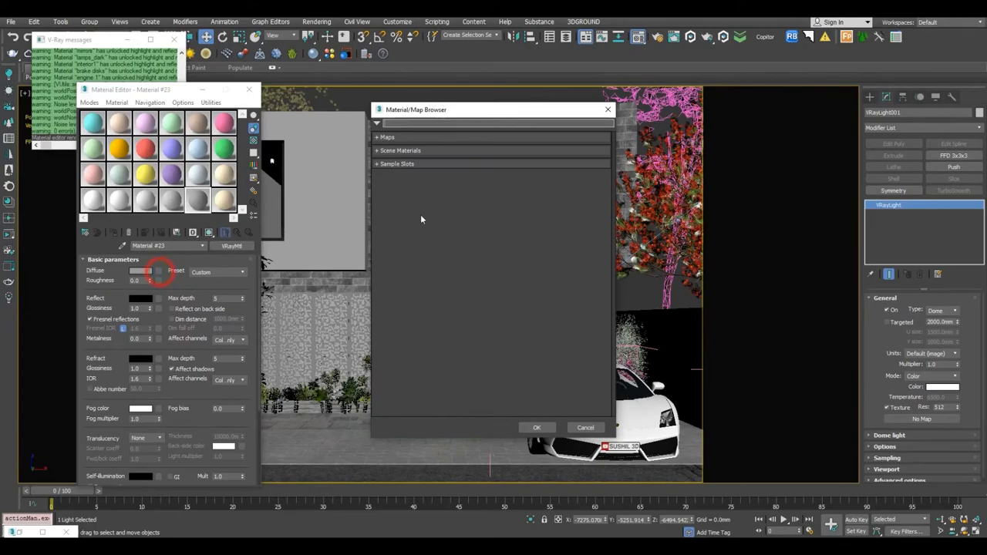
click(408, 151)
click(400, 139)
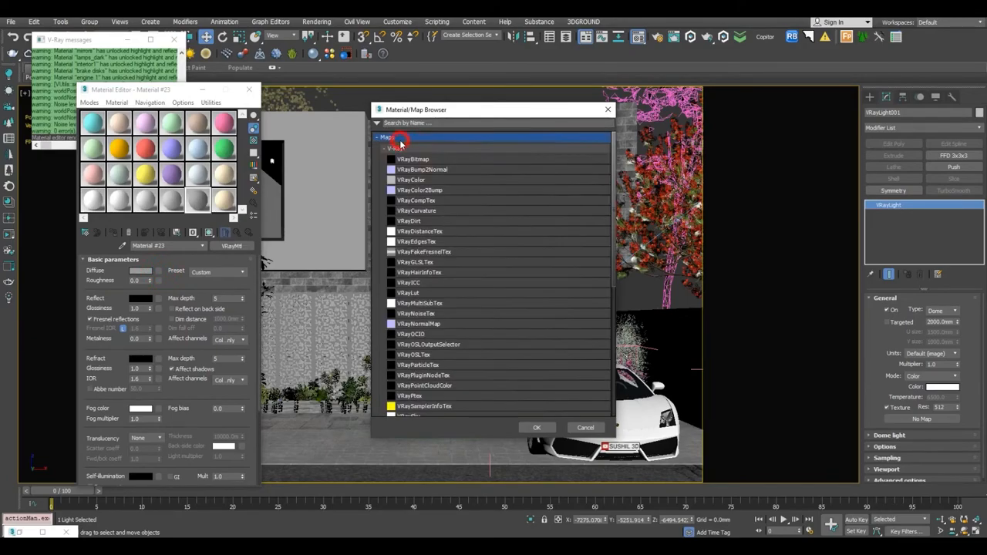
double_click(402, 159)
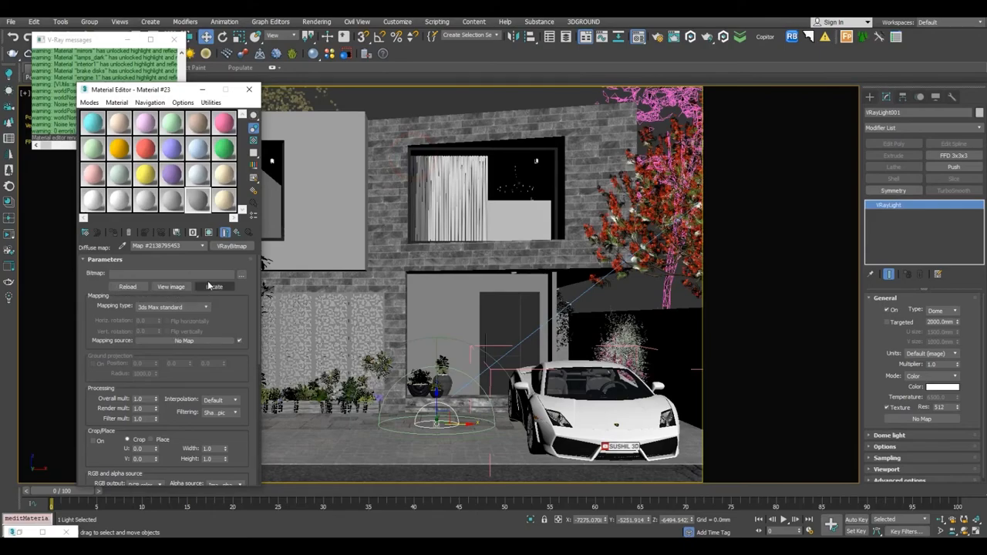
Load FullskiesSunset0011_1_M.hdr from the maps folder inside folder 5 as the VRayBitmap image.
click(243, 274)
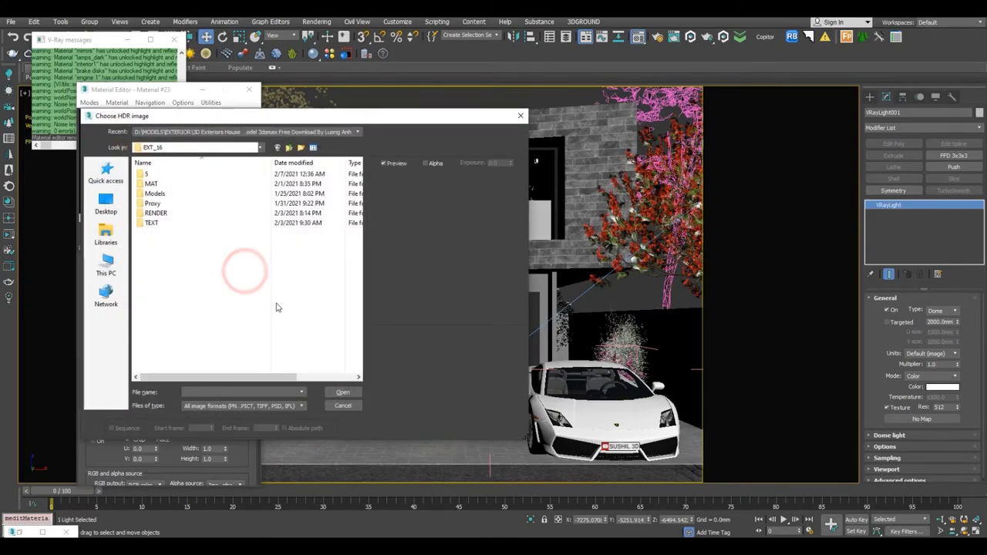
double_click(146, 175)
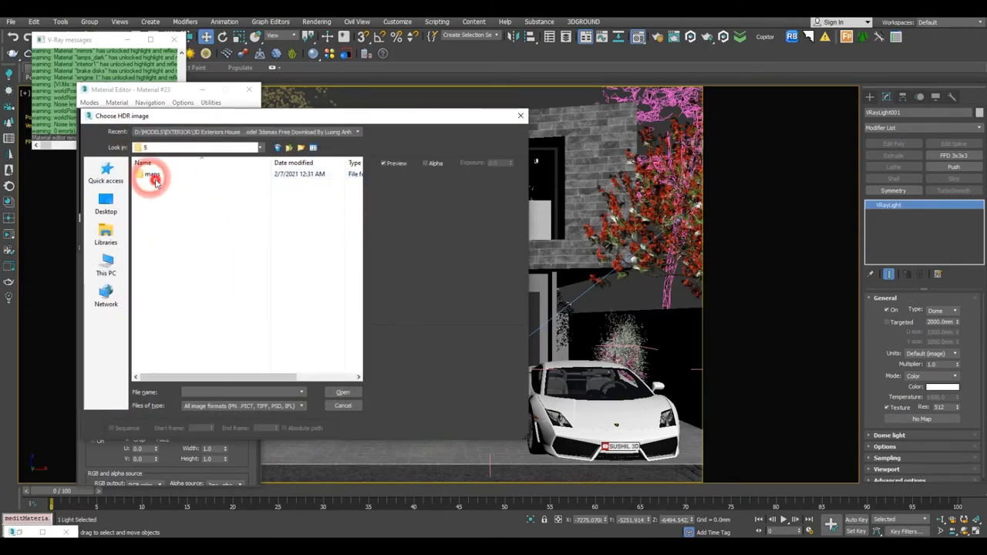
double_click(153, 177)
scroll(206, 262, down, 5)
scroll(244, 274, down, 15)
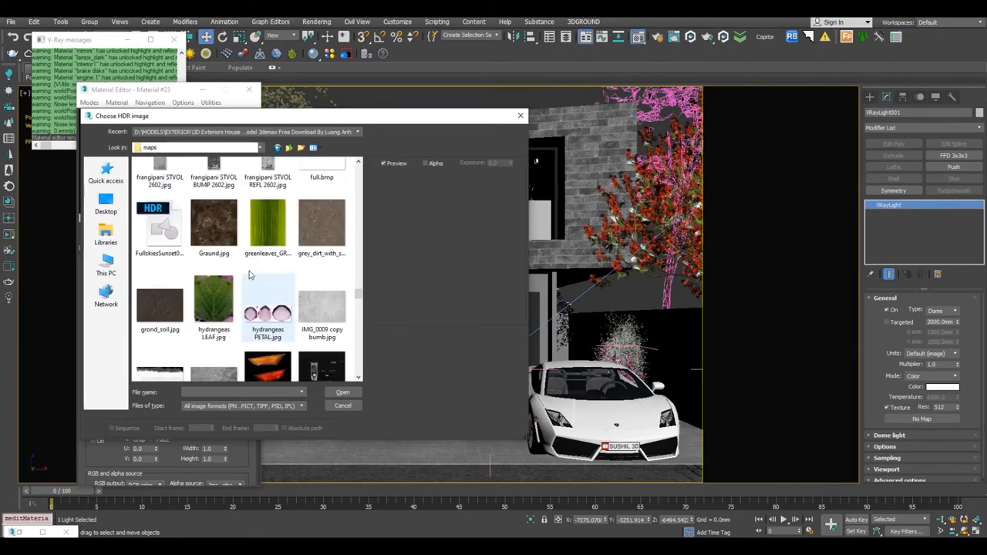
right_click(248, 275)
click(147, 219)
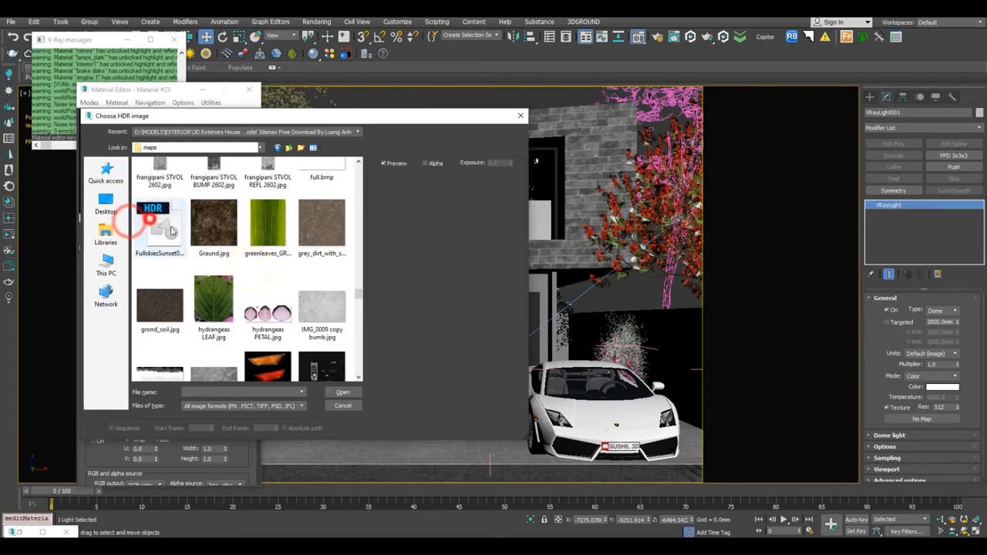
click(343, 393)
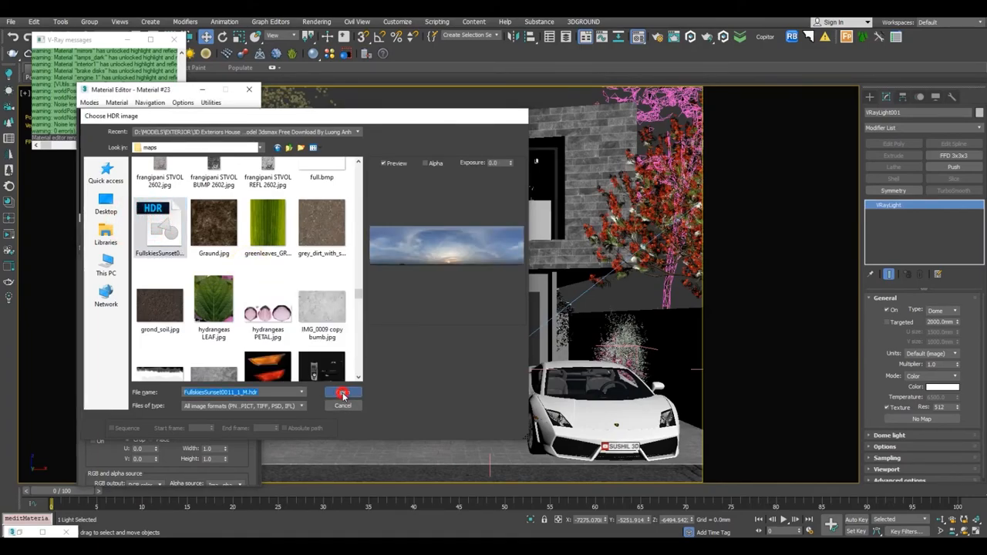
Set the HDR bitmap's mapping type to Spherical and assign the map as an instance to the dome light's texture.
click(162, 307)
click(154, 332)
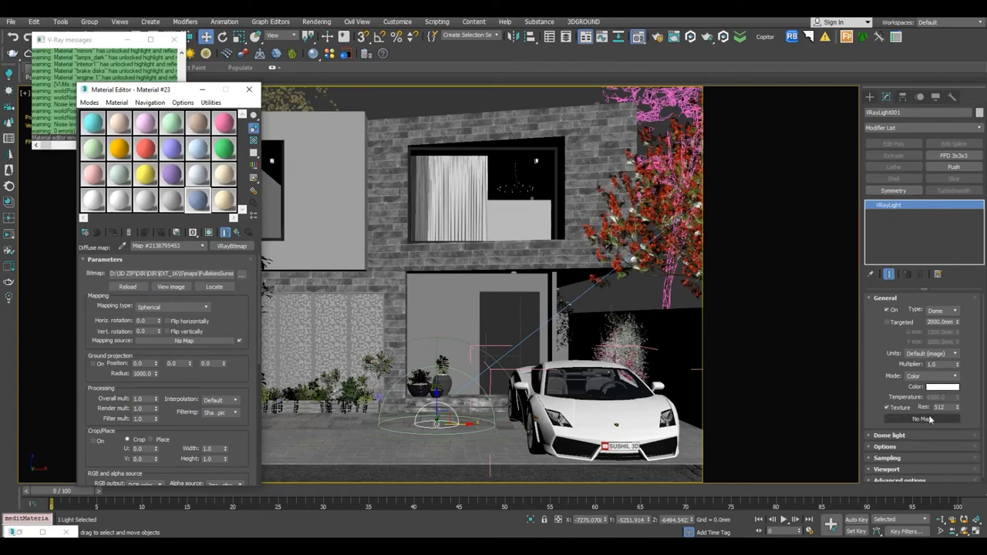
drag(227, 246, 904, 427)
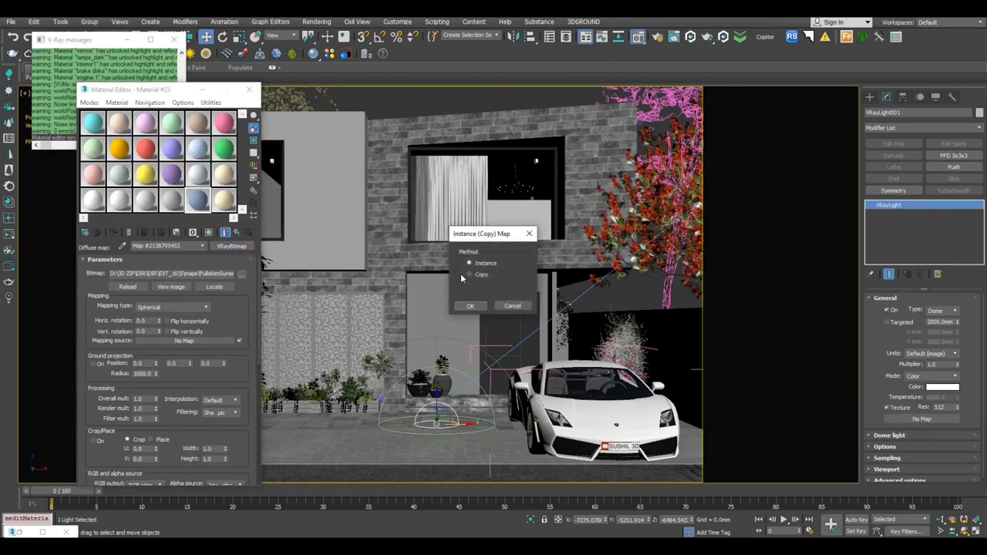
click(467, 307)
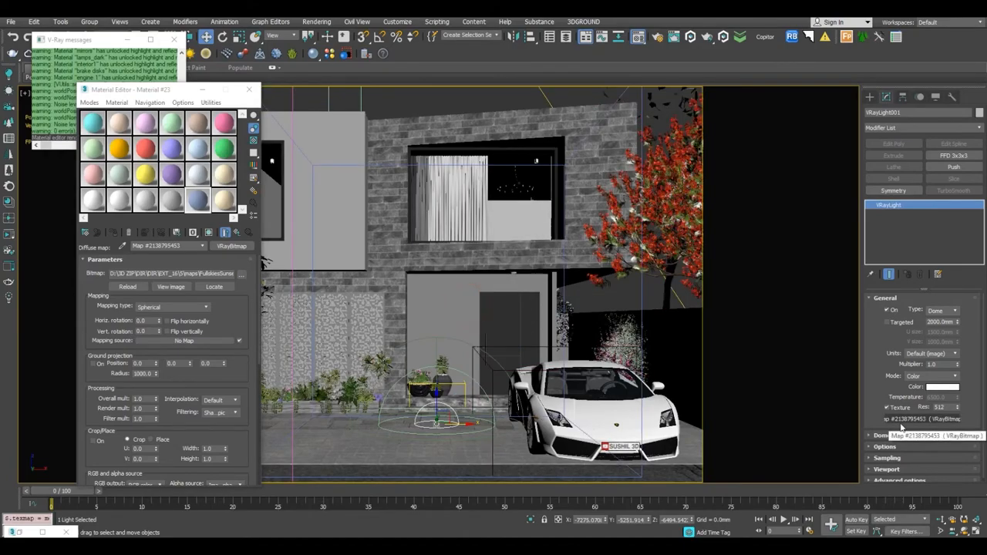
Place the dome light's texture map as an instance in the Material #23 slot and open its enlarged preview.
drag(893, 409, 166, 245)
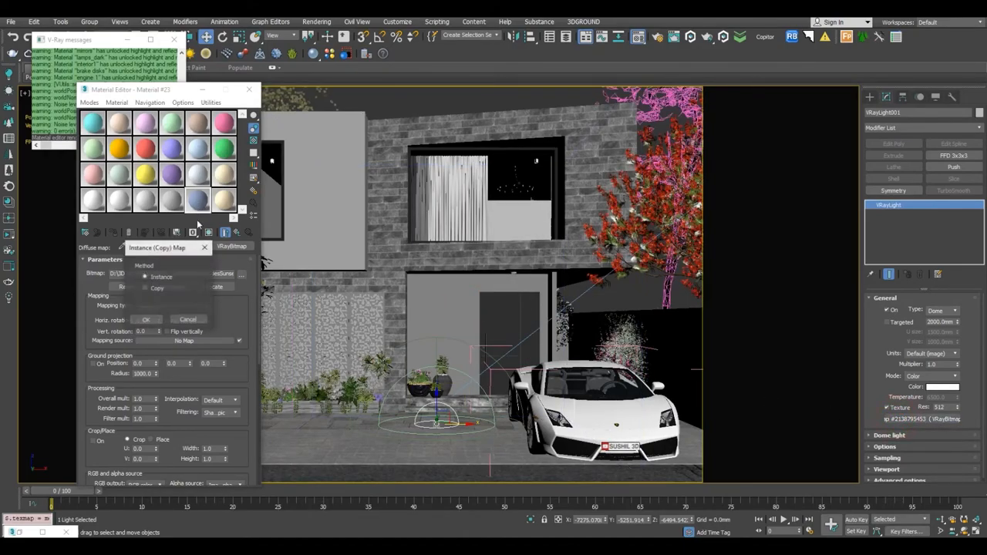
click(148, 319)
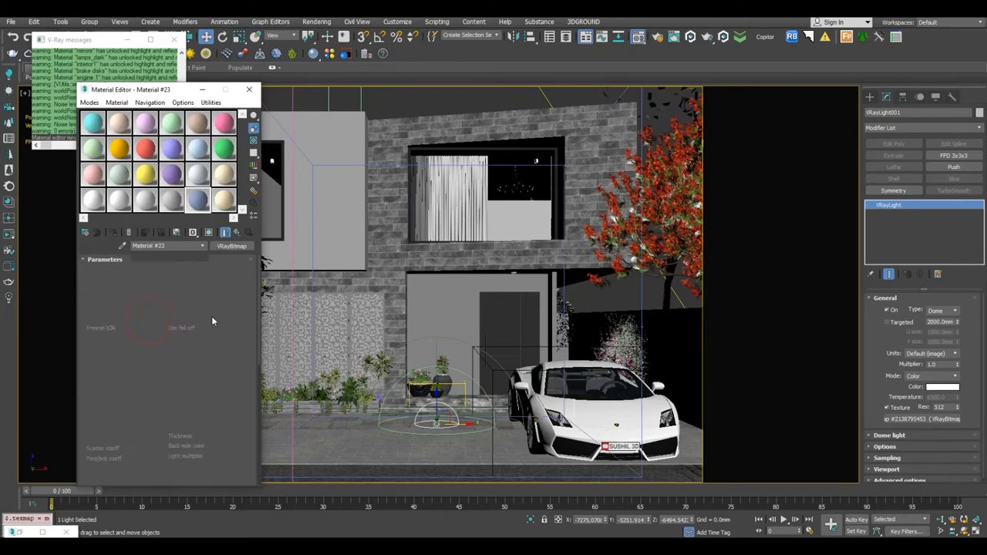
double_click(198, 197)
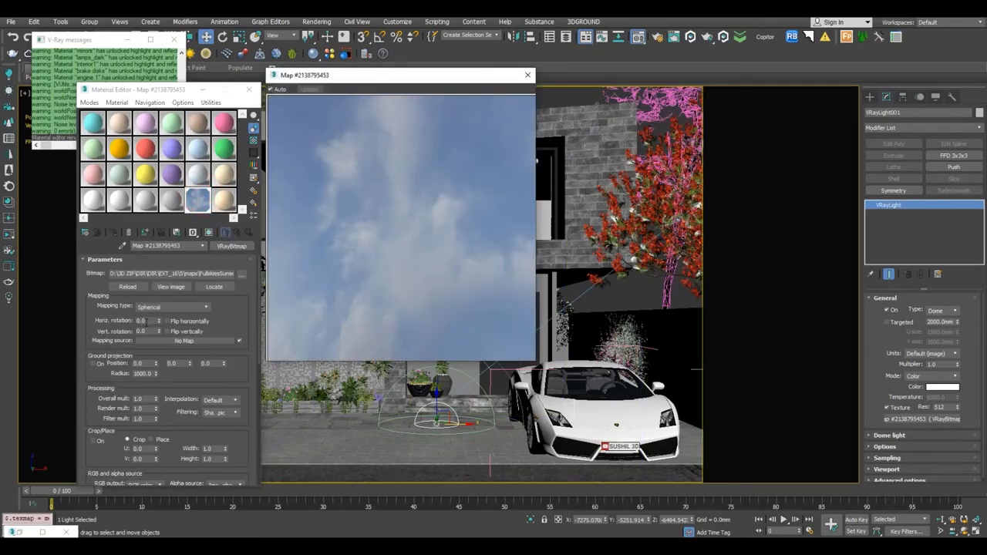
Test the HDR map's horizontal rotation, reset it to 0, and set its overall multiplier to 1.25 and render multiplier to 1.5.
mouse_move(159, 323)
mouse_down()
mouse_move(161, 306)
mouse_move(152, 318)
mouse_up()
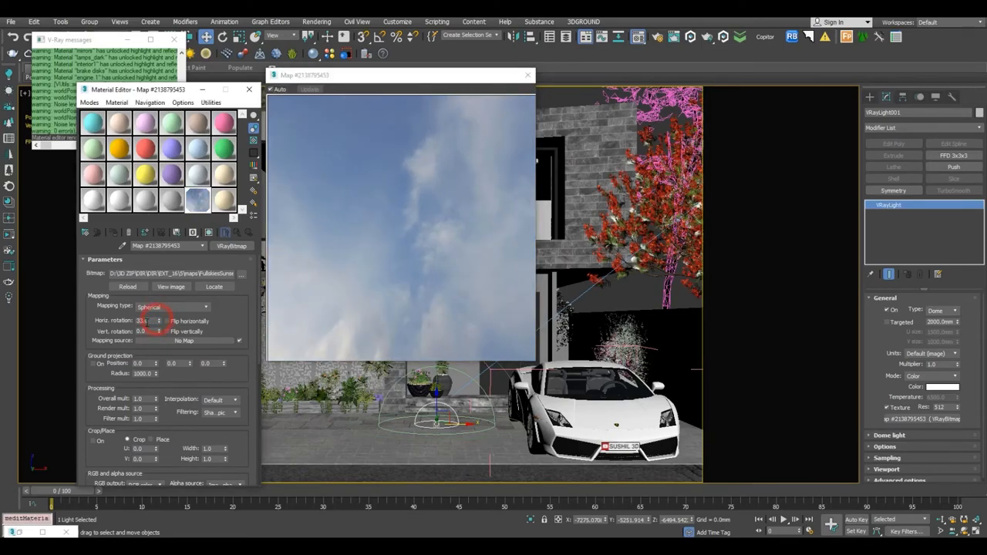
double_click(145, 321)
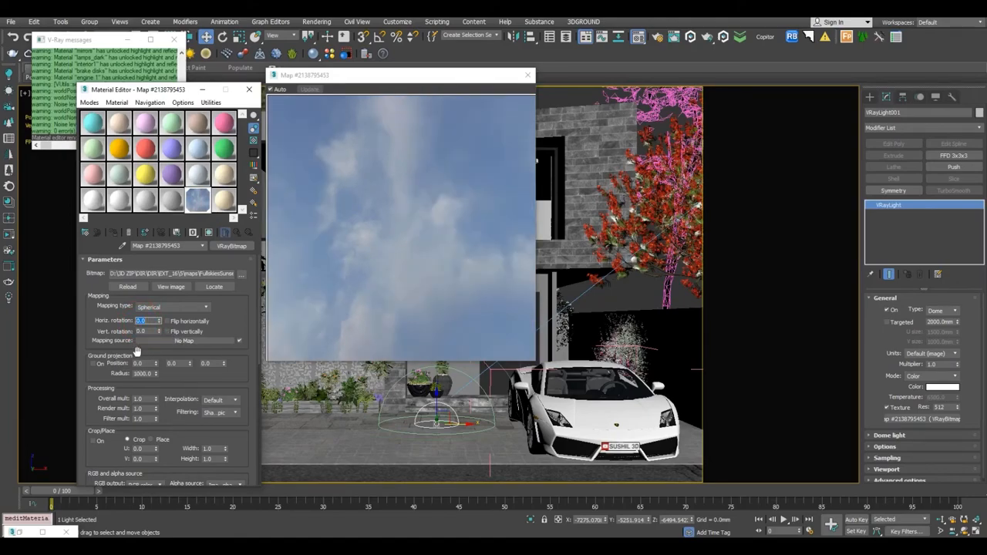
double_click(143, 398)
double_click(143, 408)
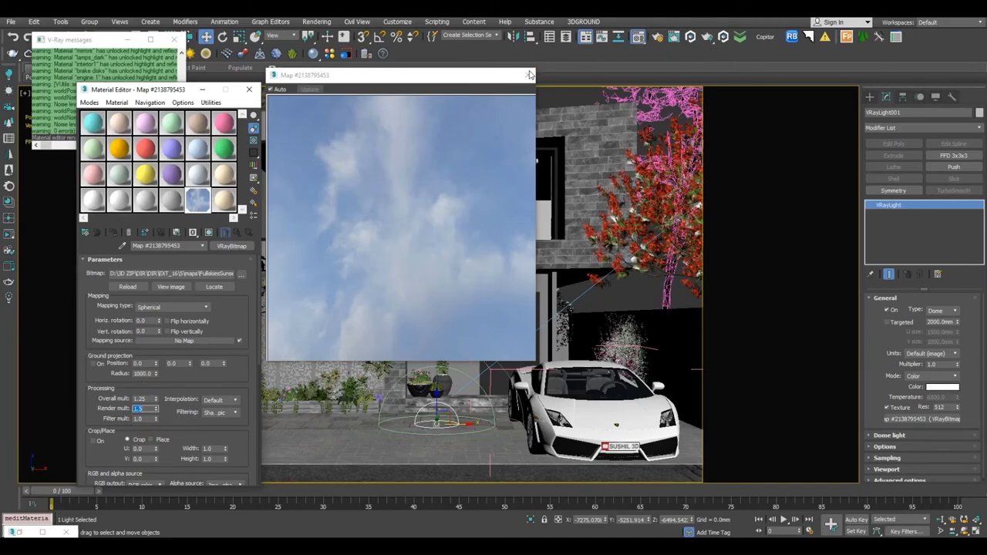
click(529, 74)
click(249, 90)
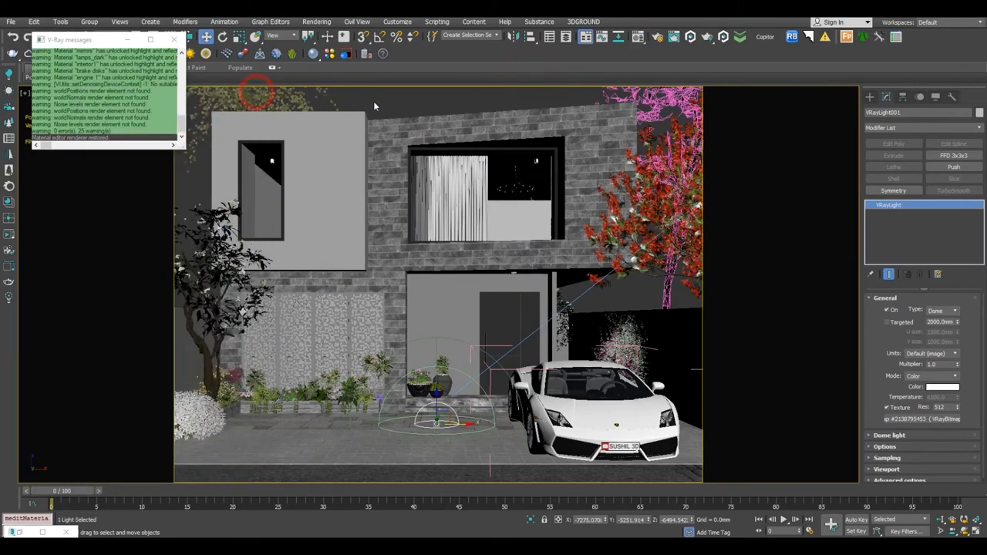
Switch the camera view to wireframe and start an interactive render in the V-Ray Frame Buffer.
key(F3)
right_click(373, 101)
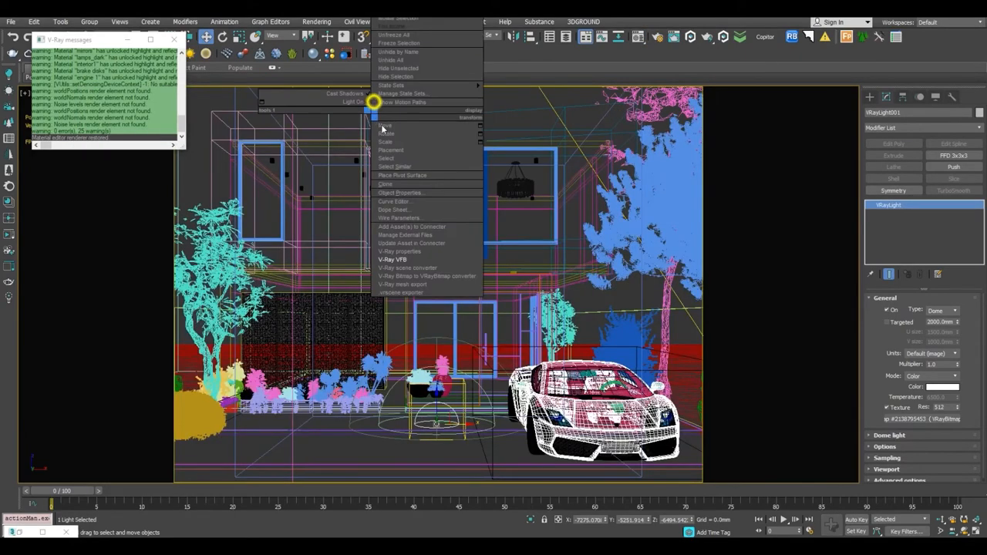
click(407, 259)
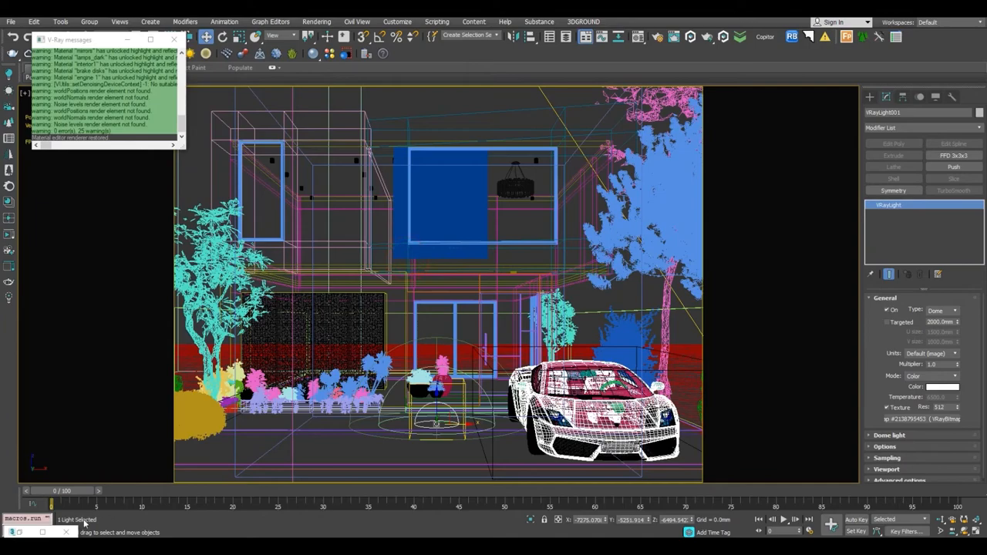
drag(353, 33, 424, 34)
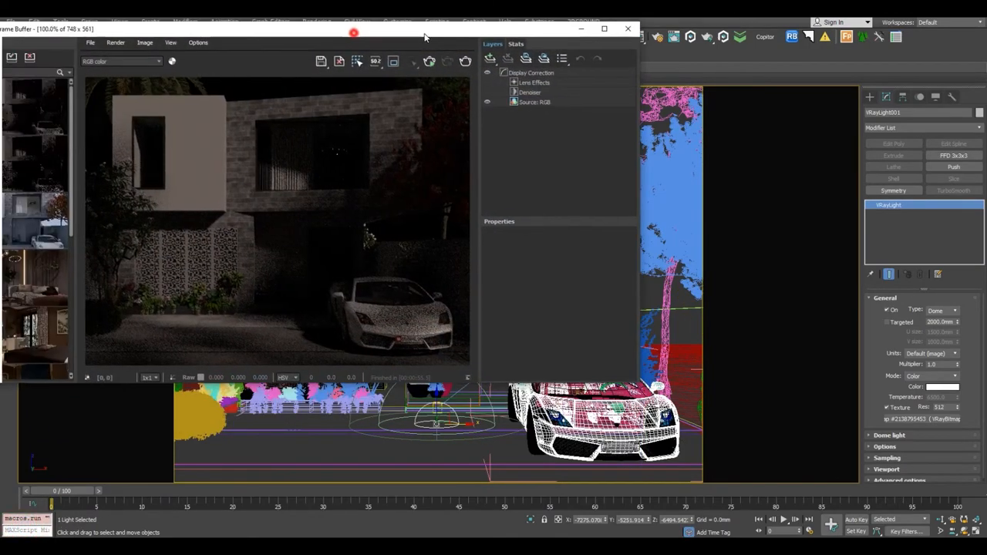
click(429, 62)
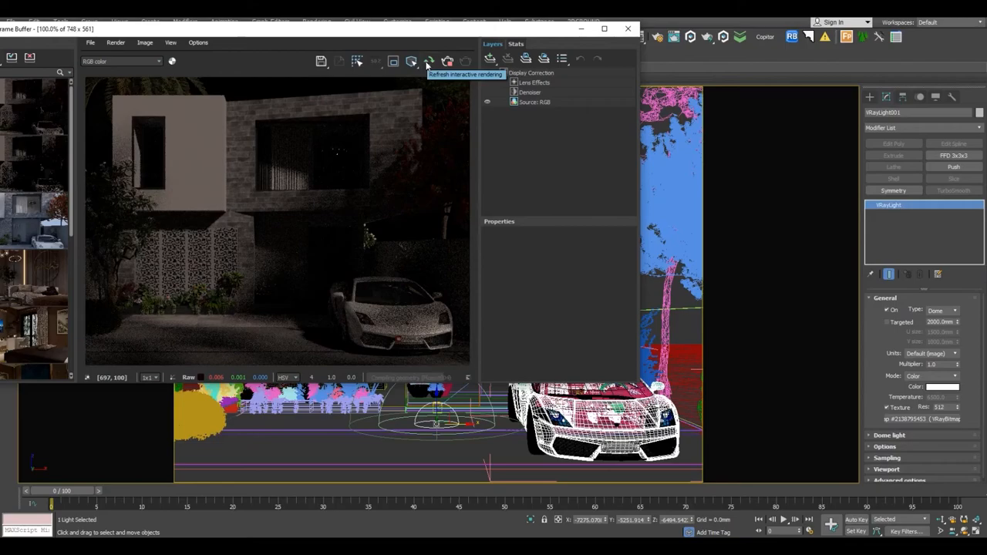
drag(338, 32, 551, 47)
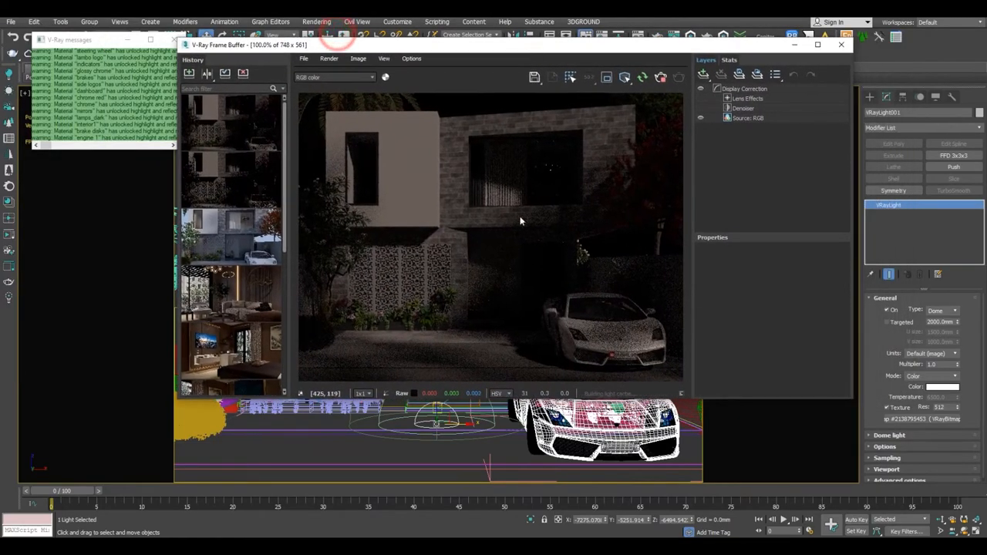
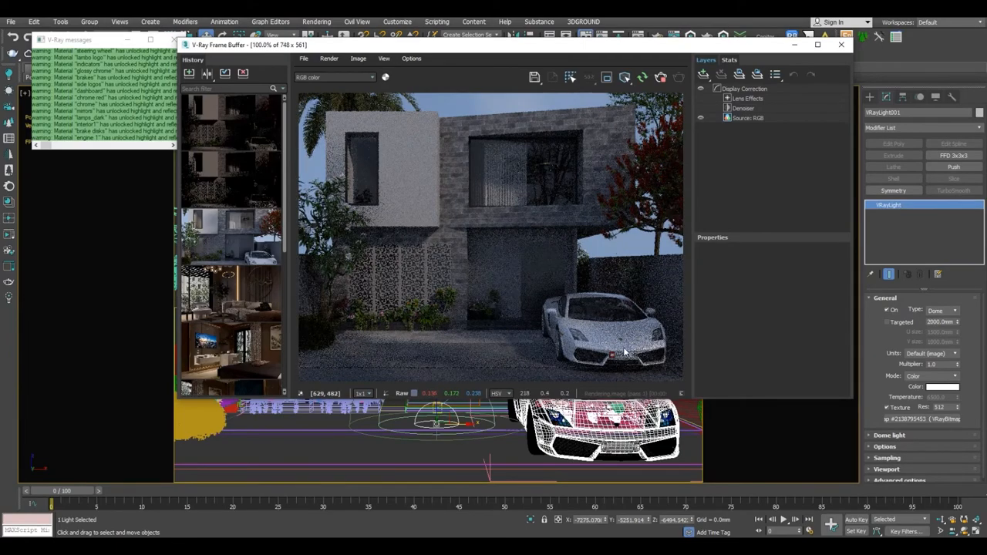
Inspect the house and car in the interactive render, stop it, and close the frame buffer and V-Ray messages.
scroll(627, 355, up, 1)
scroll(627, 356, down, 1)
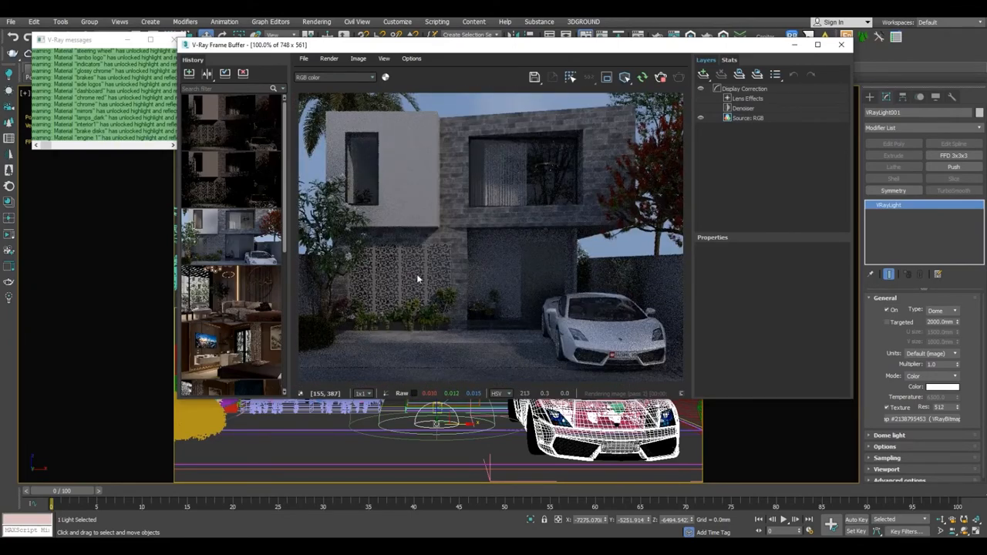
scroll(432, 267, up, 1)
middle_drag(468, 225, 408, 302)
scroll(408, 301, down, 1)
click(660, 77)
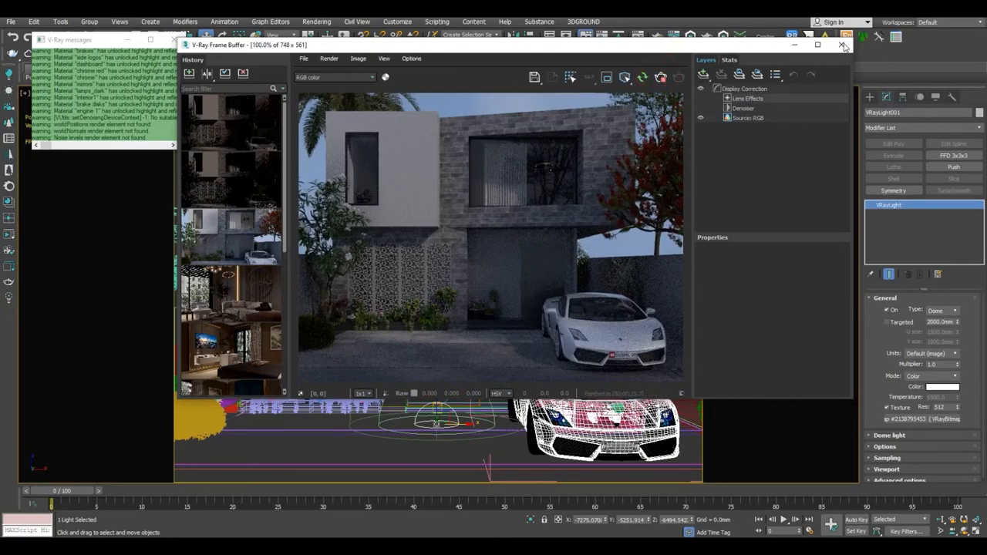
click(842, 45)
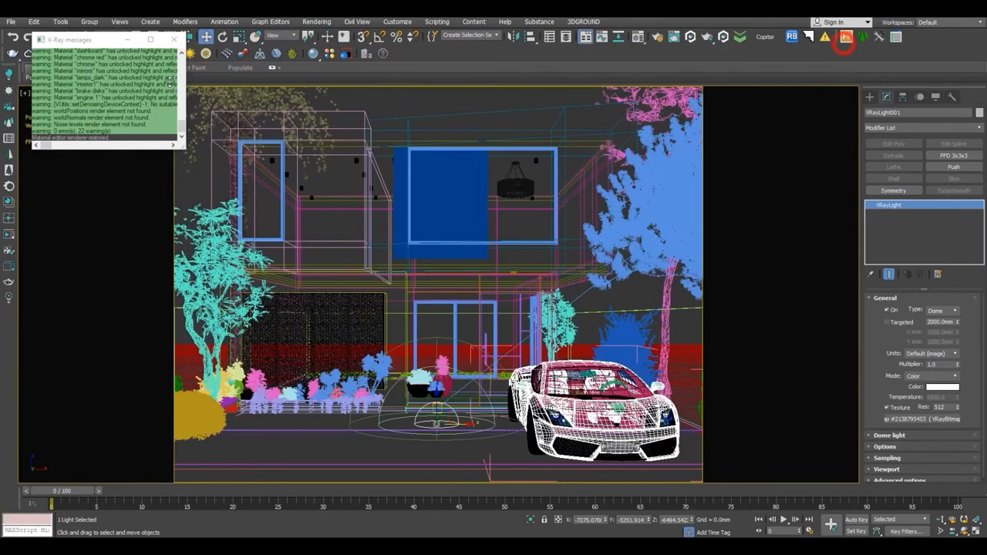
click(177, 40)
Select the camera of the current view and set its film speed to ISO 350 and shutter speed to 90.
click(45, 96)
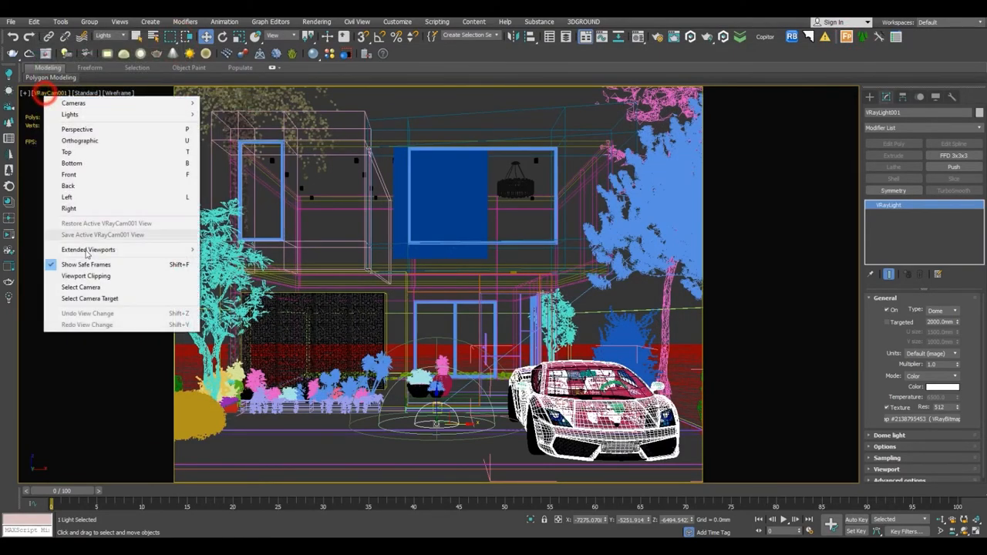
click(88, 284)
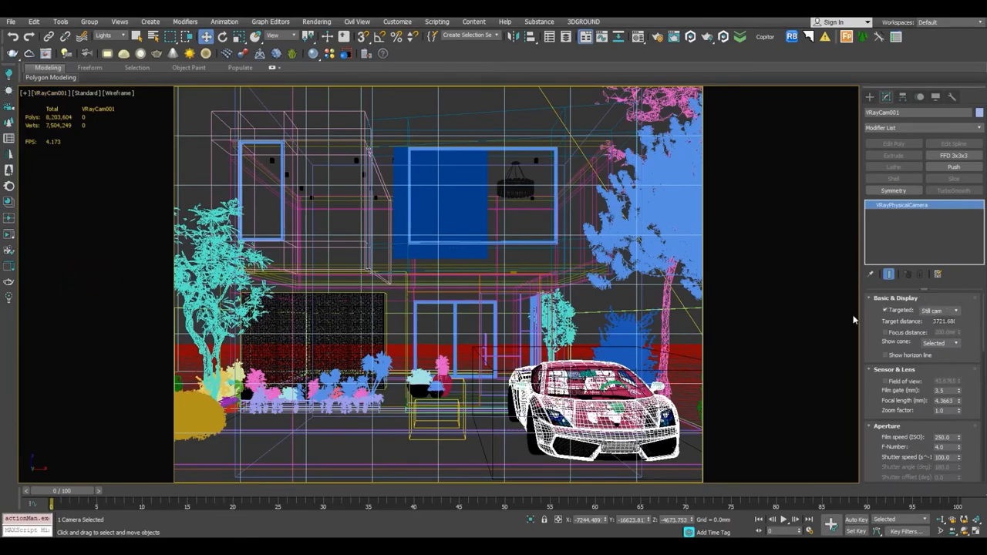
drag(977, 394, 929, 380)
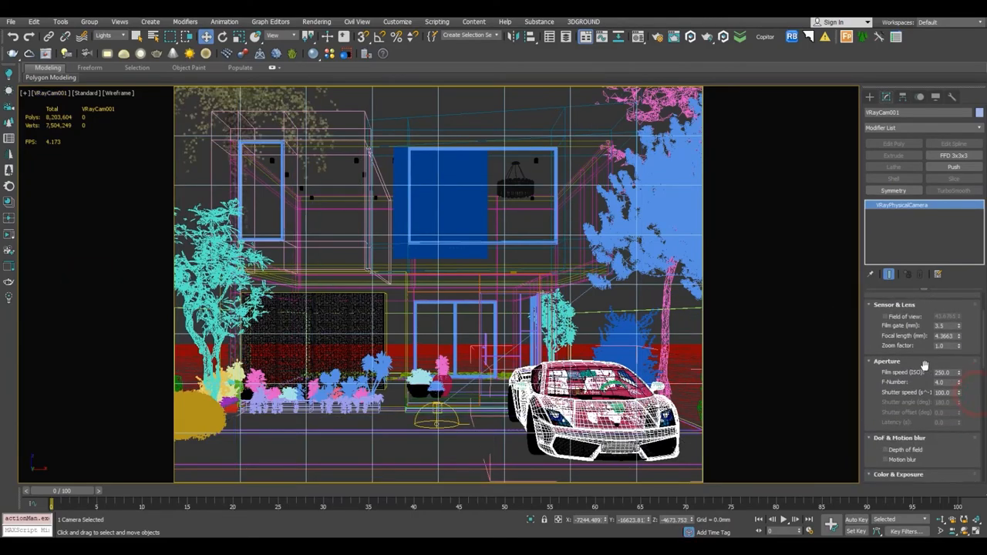
double_click(949, 372)
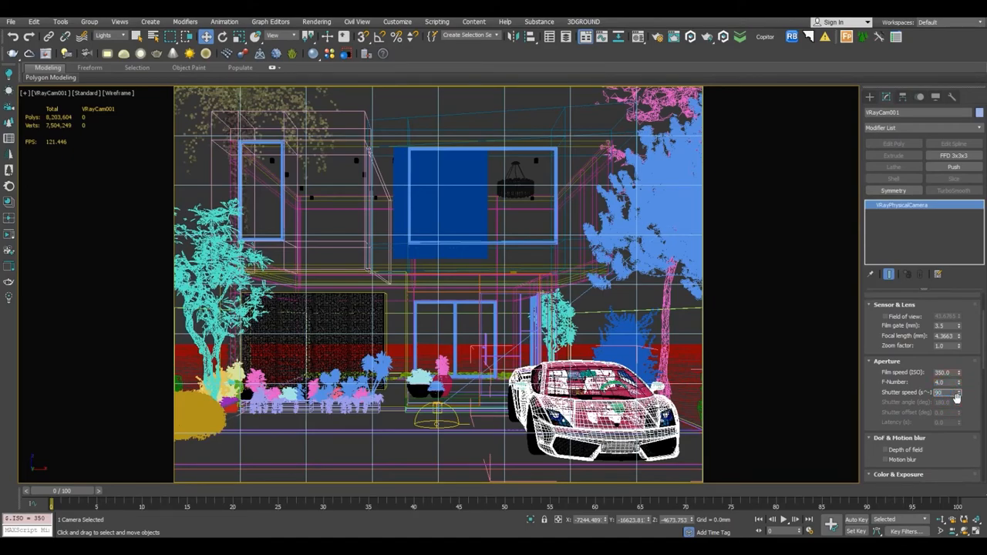
Set the camera's white balance to Neutral and have its horizontal and vertical tilt guessed.
drag(970, 416, 970, 283)
click(943, 390)
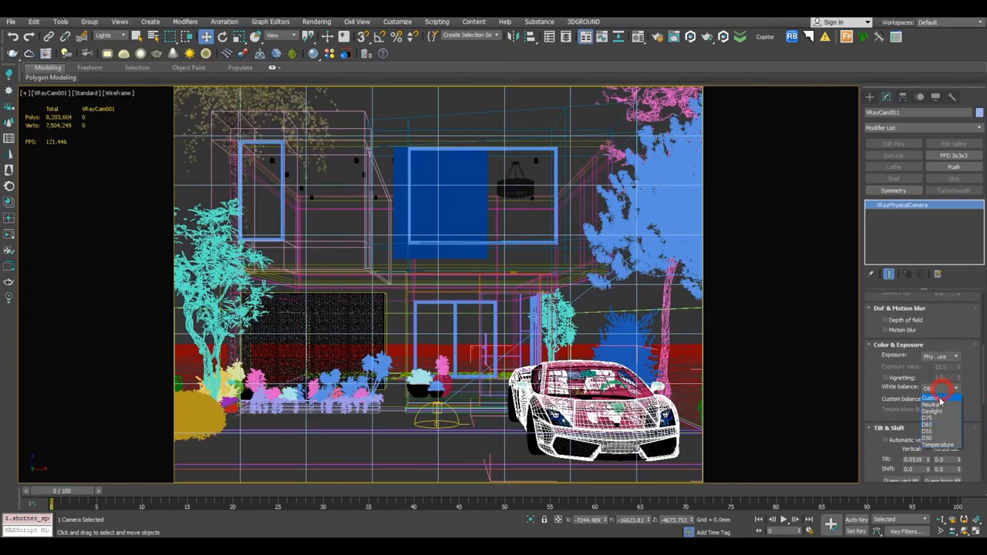
click(935, 405)
drag(970, 402, 974, 246)
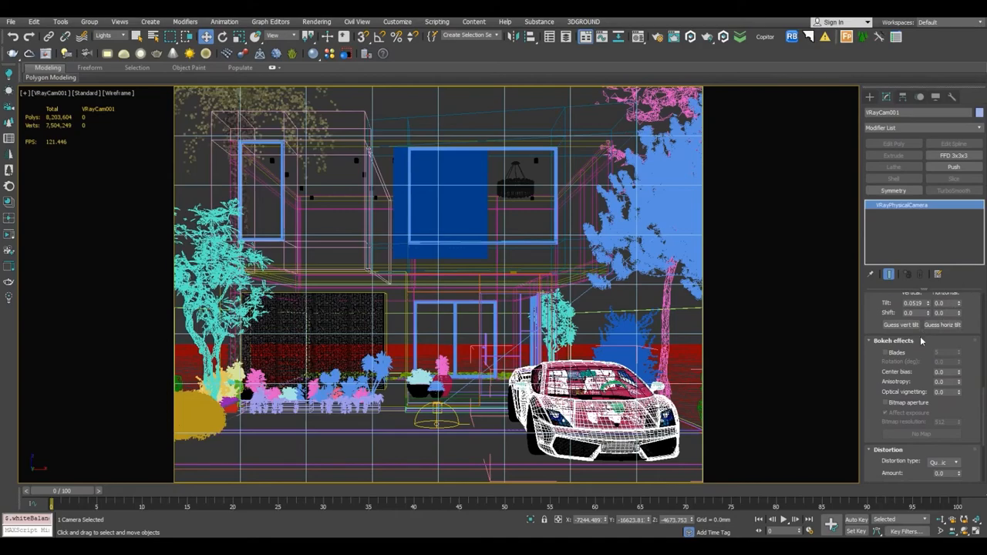
drag(901, 385, 918, 428)
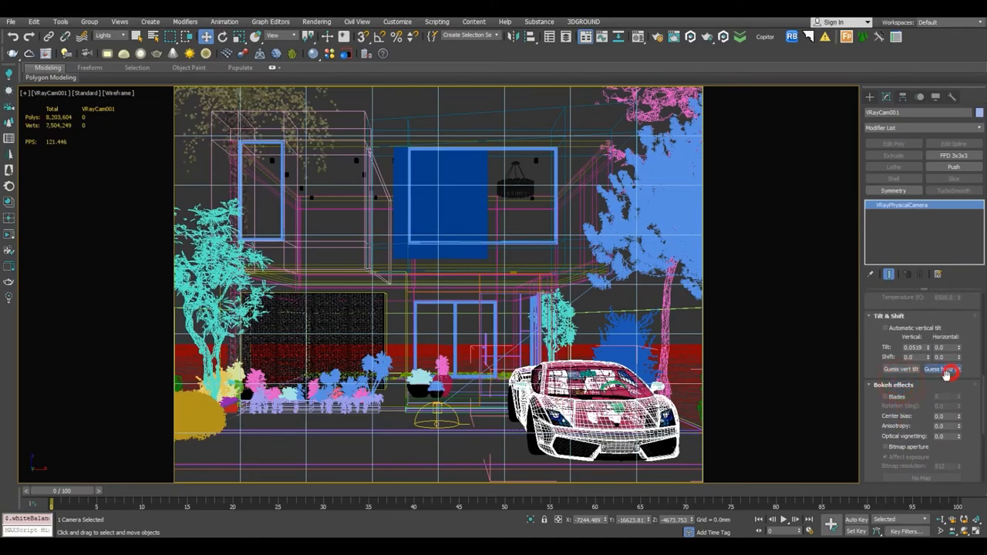
click(902, 369)
drag(978, 413, 976, 222)
drag(885, 423, 887, 495)
mouse_move(872, 307)
mouse_down()
mouse_move(875, 404)
mouse_move(846, 532)
mouse_up()
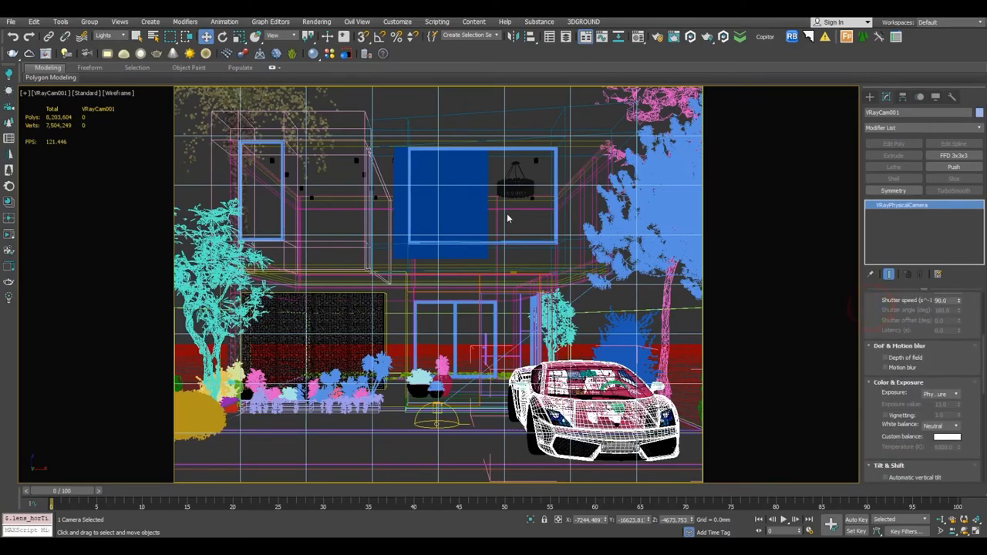
Set the selection filter to All and isolate the gray upper-floor wall box together with the ceiling of the room behind it.
click(108, 36)
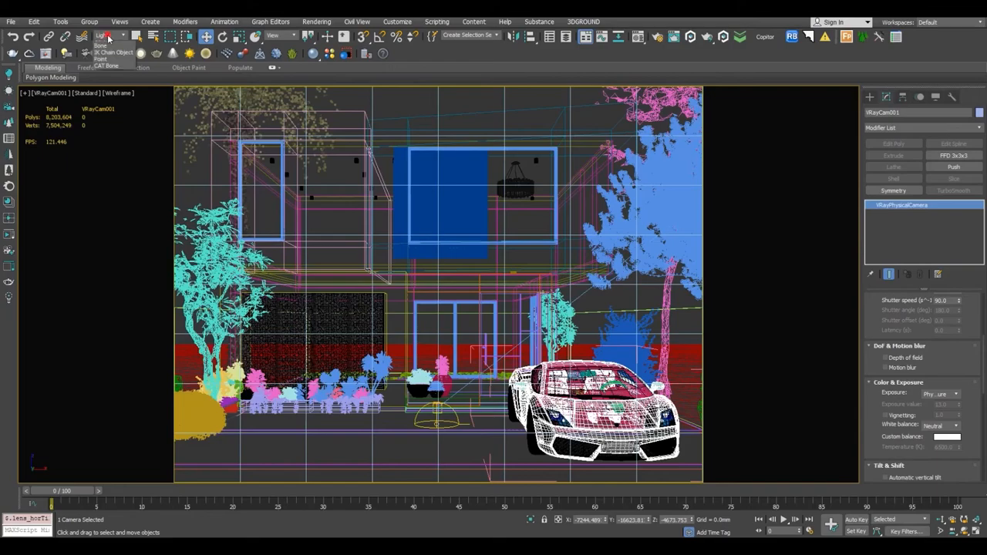
click(102, 42)
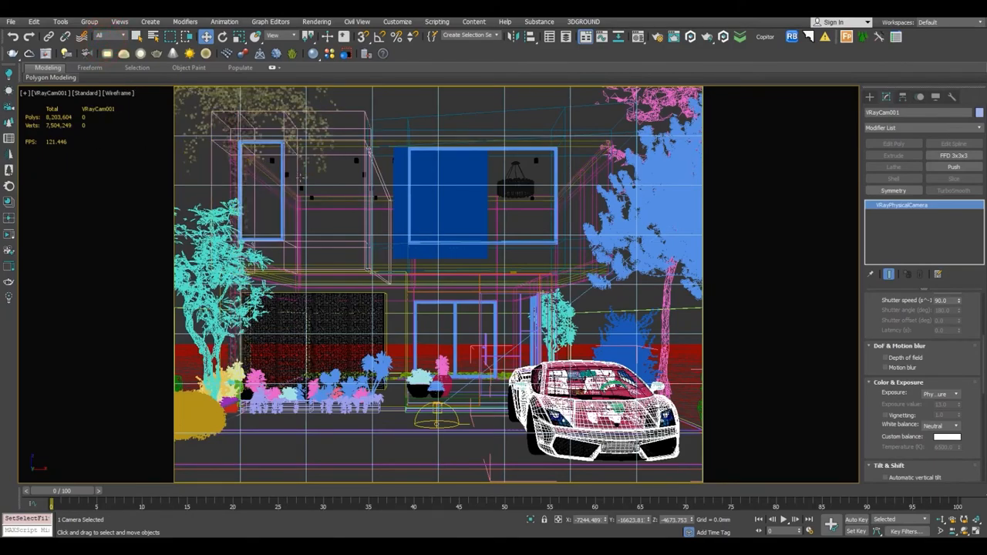
key(F3)
click(305, 164)
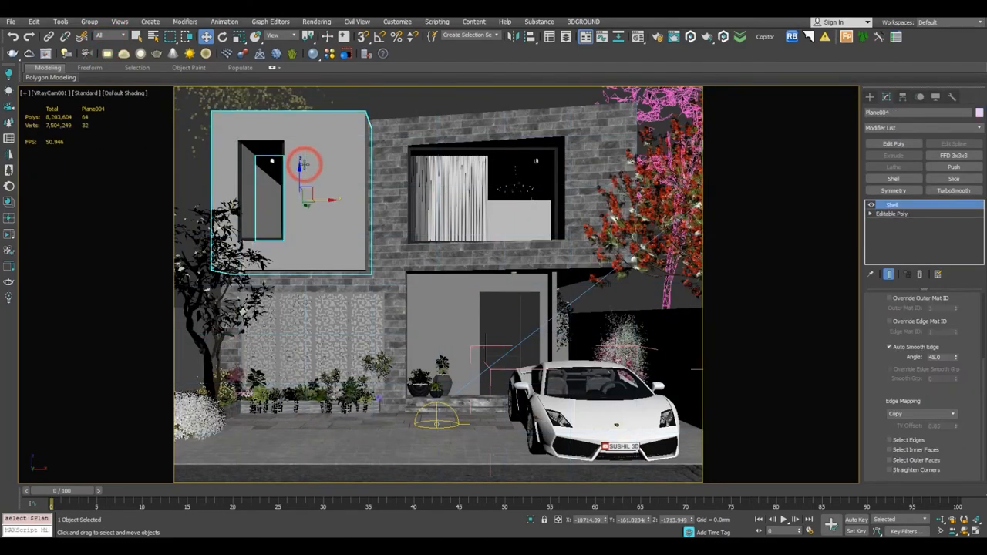
key(p)
key(z)
scroll(443, 202, up, 12)
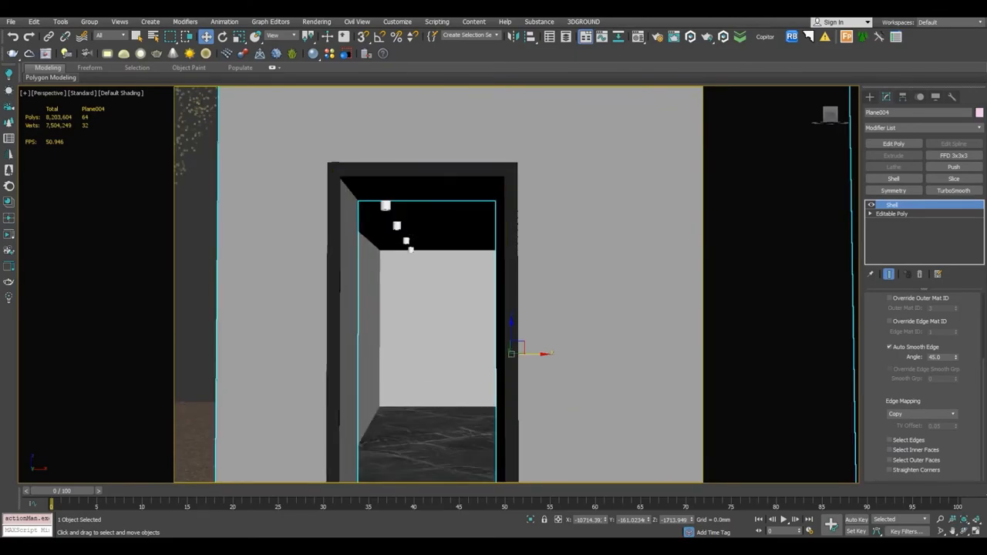
ctrl+click(442, 202)
key(alt+q)
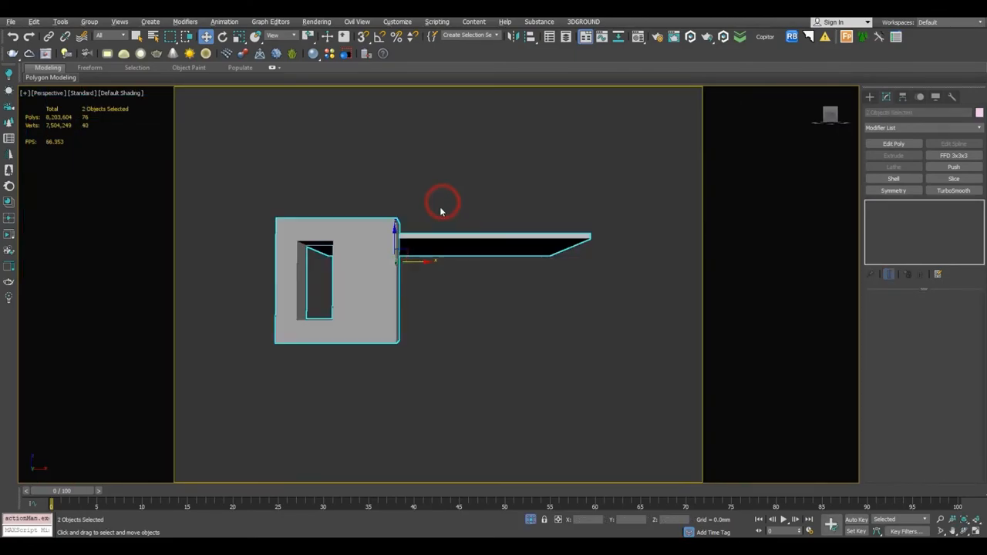
In the top view, create a plane VRayLight about 559 by 545 mm in the ceiling's area near the wall box.
key(t)
key(z)
click(566, 277)
click(871, 98)
click(900, 160)
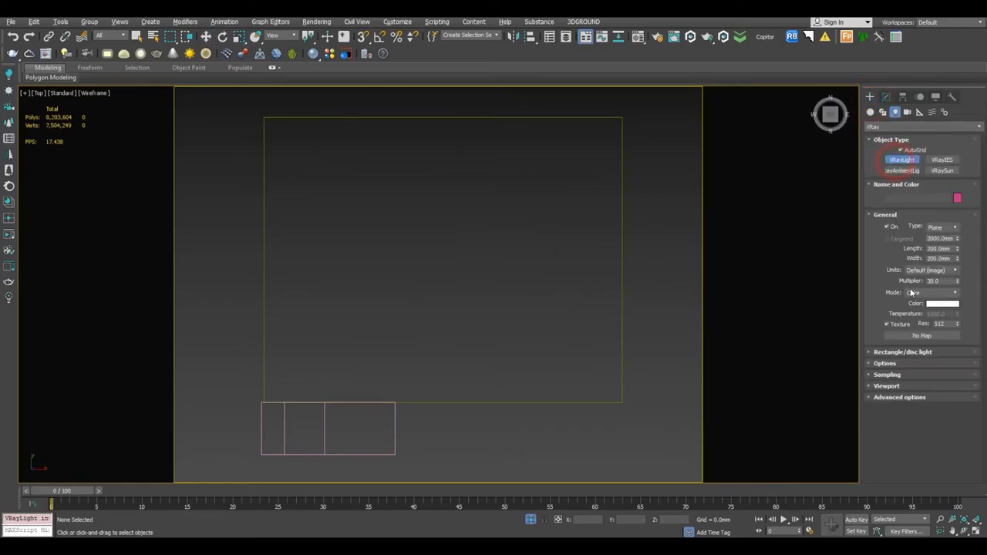
drag(295, 247, 312, 327)
right_click(317, 267)
Set the plane light's color mode to Temperature with a value of 3400.
click(886, 97)
click(931, 377)
click(922, 390)
double_click(943, 397)
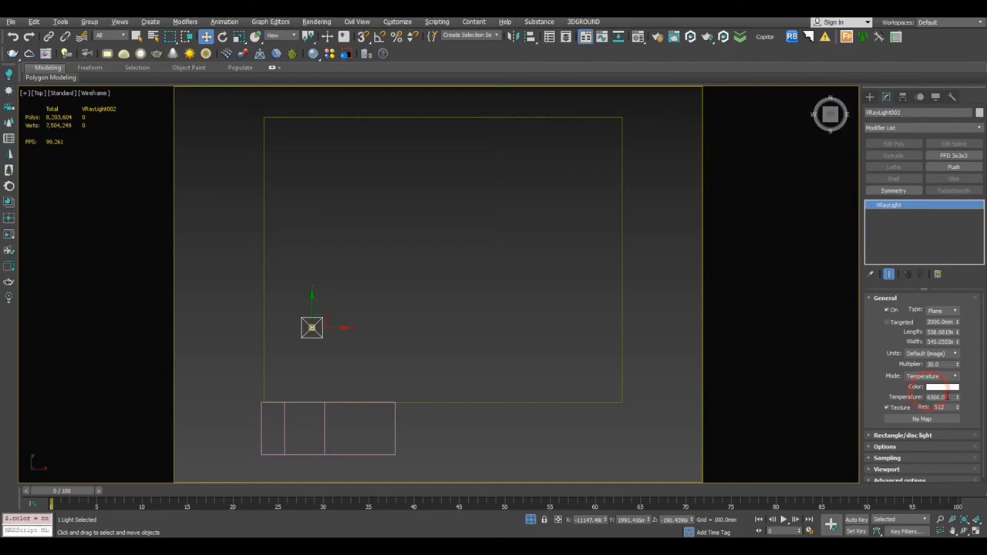
Make the plane light invisible and turn off its effect on specular and reflections.
click(880, 391)
click(894, 445)
click(900, 388)
click(903, 437)
click(904, 448)
middle_drag(380, 304, 442, 264)
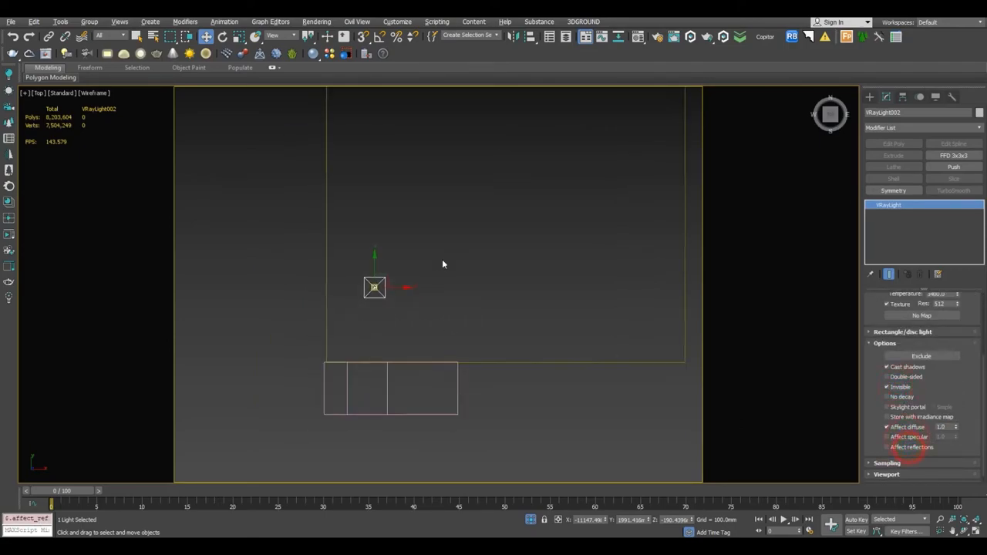
Move the plane light closer to the front corner of the upper-floor room and lower it below the ceiling.
drag(377, 283, 371, 302)
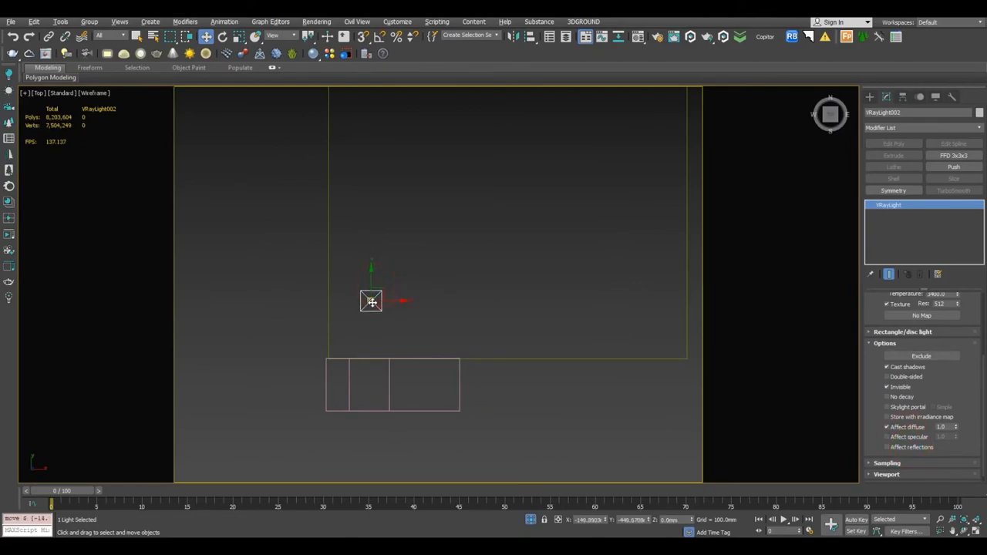
key(f)
scroll(466, 301, up, 6)
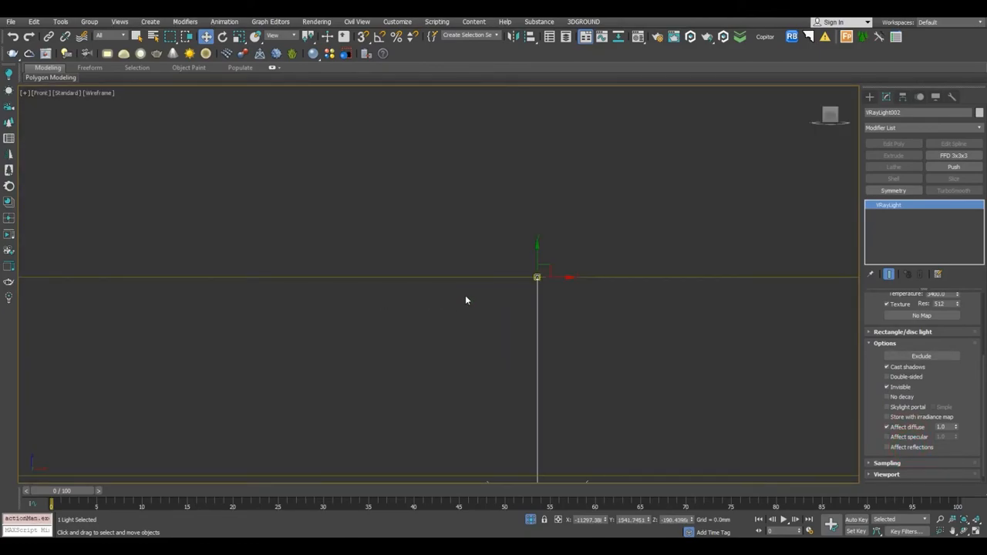
drag(497, 274, 504, 293)
key(p)
key(z)
scroll(509, 291, down, 3)
alt+middle_drag(490, 280, 463, 263)
drag(466, 241, 467, 247)
End the isolation and clone the plane light as an instance farther back in the narrow upper-floor room.
key(t)
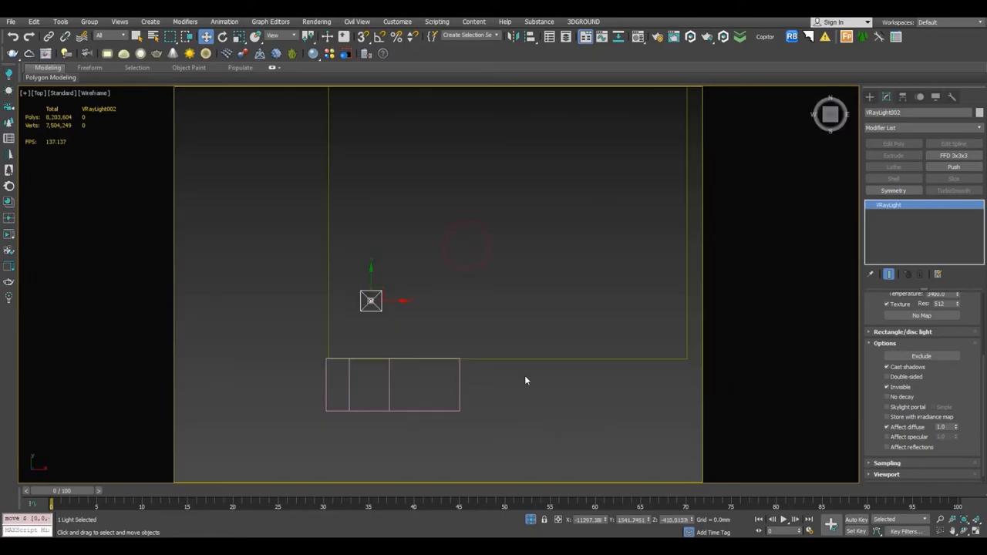
click(528, 520)
scroll(388, 311, up, 3)
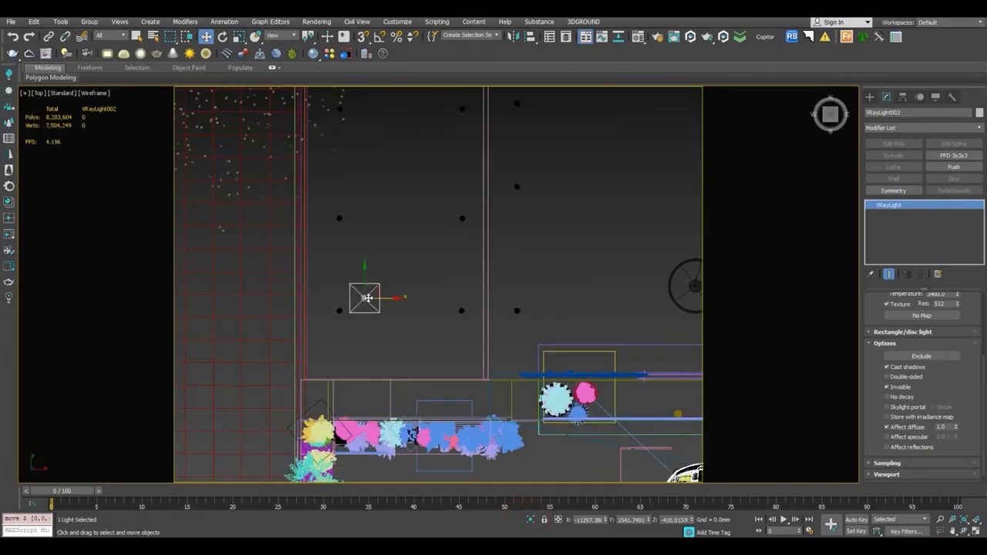
mouse_move(363, 298)
mouse_down()
mouse_move(351, 333)
mouse_move(414, 291)
mouse_move(441, 238)
mouse_move(420, 197)
mouse_up()
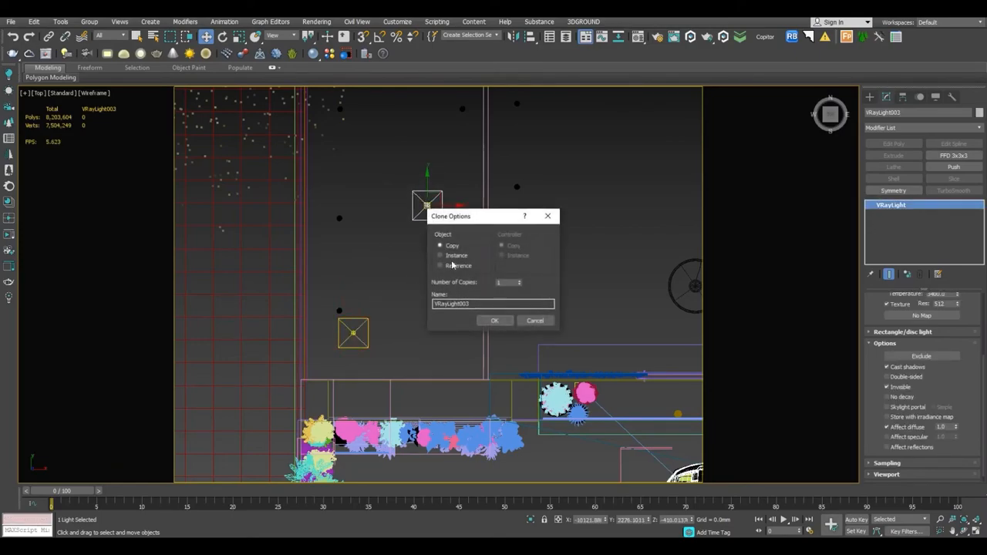
click(494, 320)
Center the original light across the narrow room and add another instance to form a front-to-back row of three lights.
click(351, 332)
drag(368, 324, 410, 284)
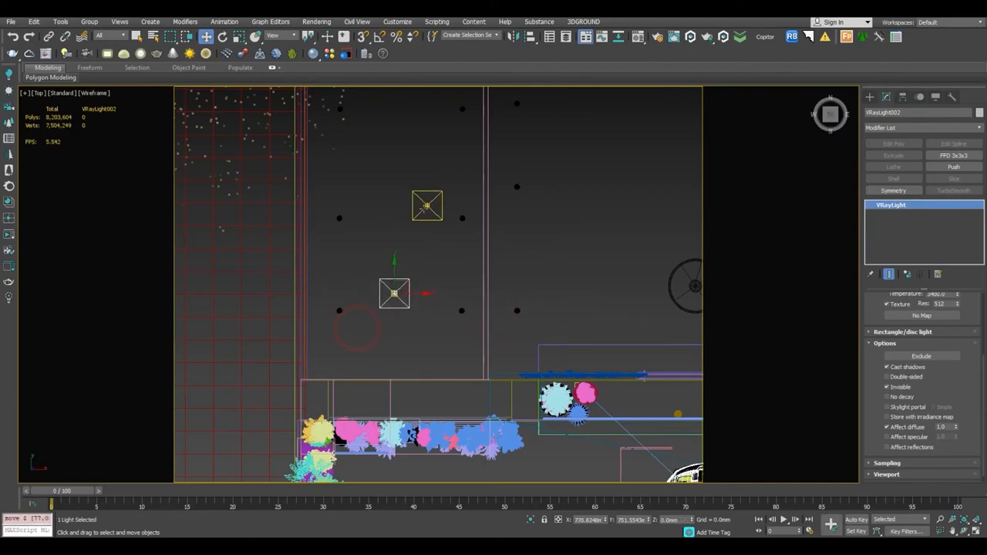
click(427, 205)
middle_drag(458, 296, 446, 297)
Clone one of the plane lights as an independent copy into the wider room with the chandelier.
mouse_move(448, 293)
mouse_down()
mouse_move(421, 255)
mouse_move(421, 194)
mouse_move(495, 271)
mouse_move(491, 286)
mouse_move(482, 268)
mouse_up()
scroll(421, 254, down, 4)
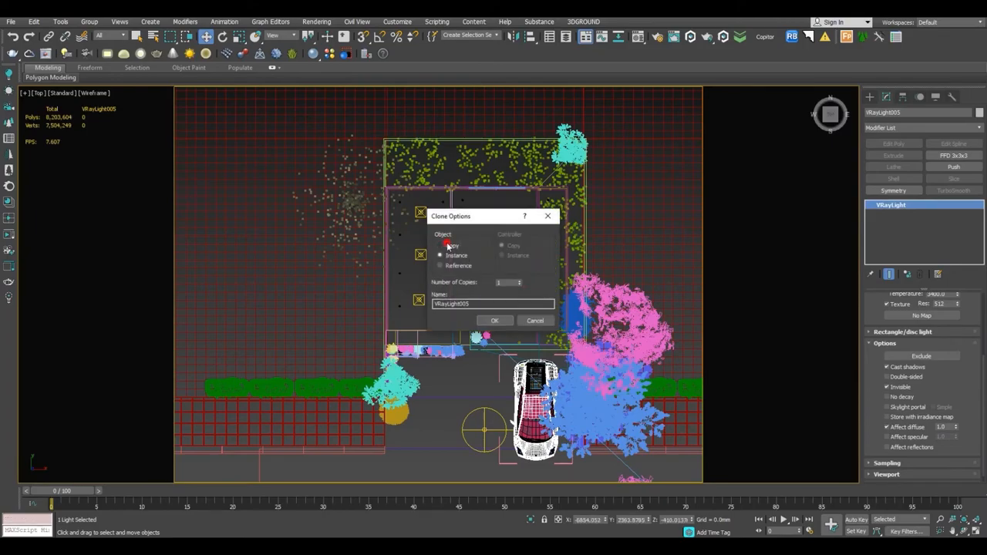
click(494, 320)
scroll(479, 295, up, 6)
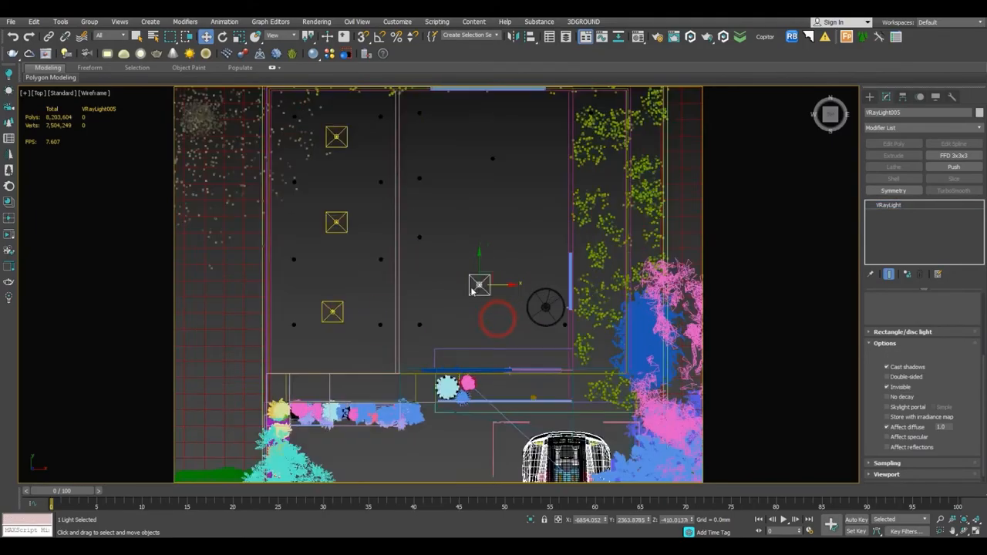
scroll(476, 297, down, 6)
scroll(970, 313, up, 3)
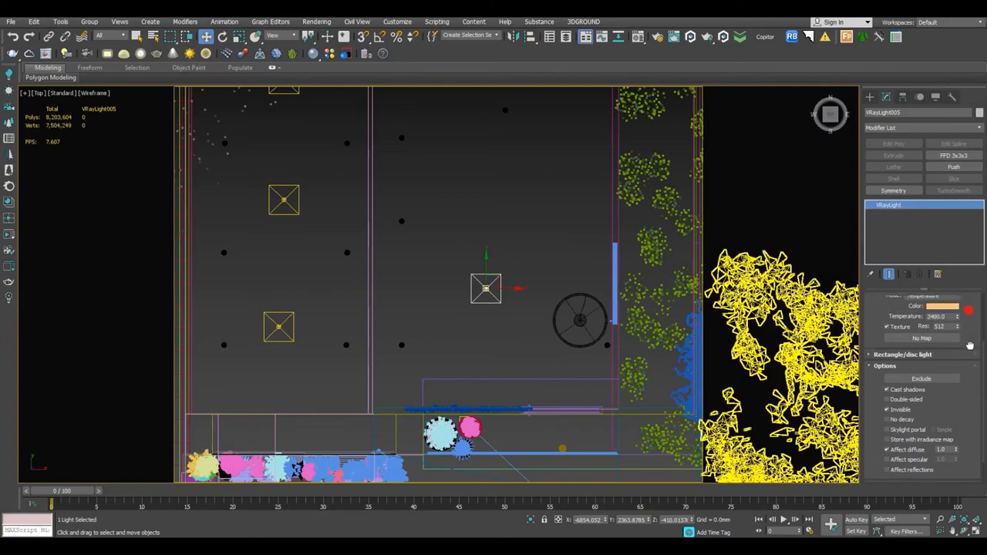
Set the copied light's temperature to 4800 and lower it in the wider room.
double_click(943, 361)
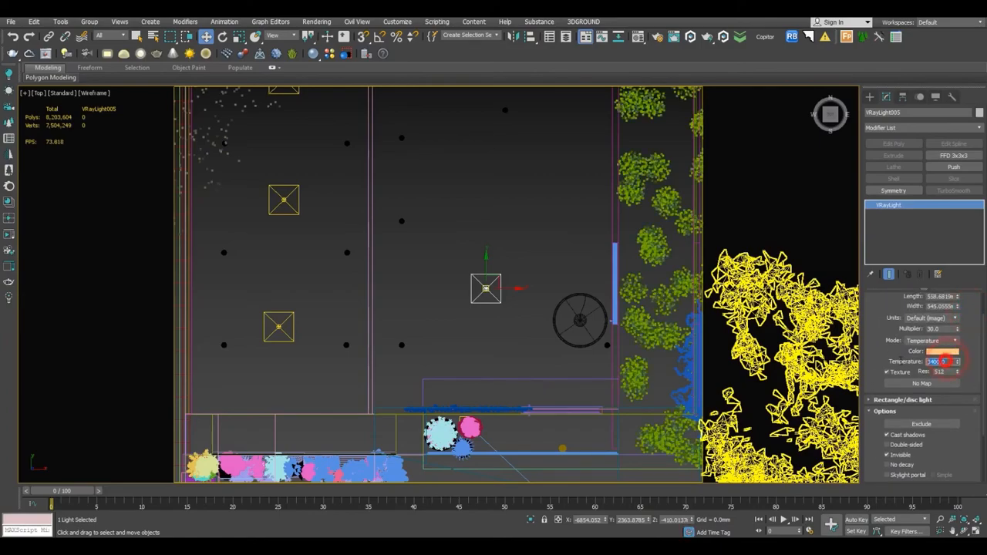
key(Return)
scroll(452, 278, down, 2)
middle_drag(451, 279, 430, 289)
key(p)
key(z)
Clone the wider room's light twice as instances along its depth to form a straight row of three.
key(t)
scroll(440, 305, up, 3)
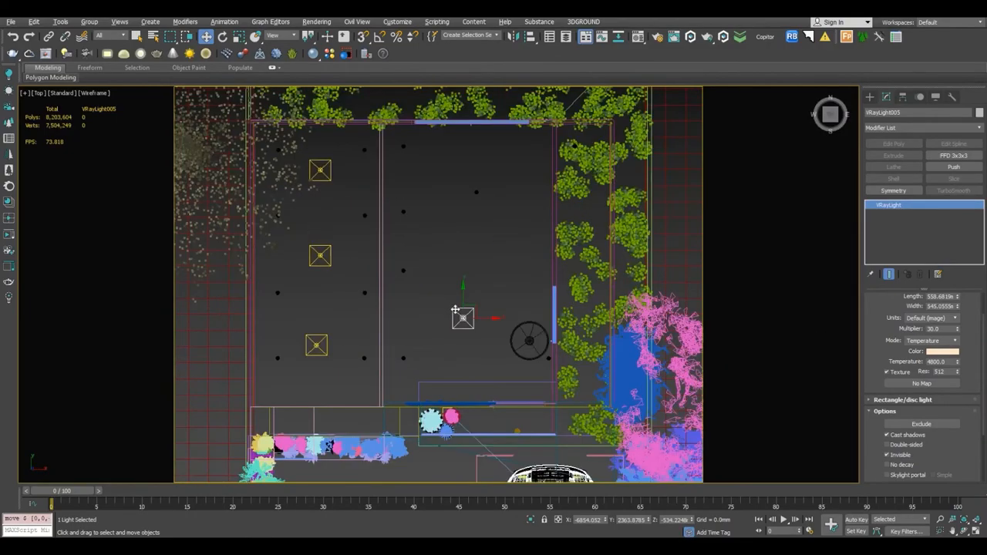
mouse_move(463, 314)
mouse_down()
mouse_move(465, 355)
mouse_move(463, 143)
mouse_up()
click(455, 255)
click(495, 320)
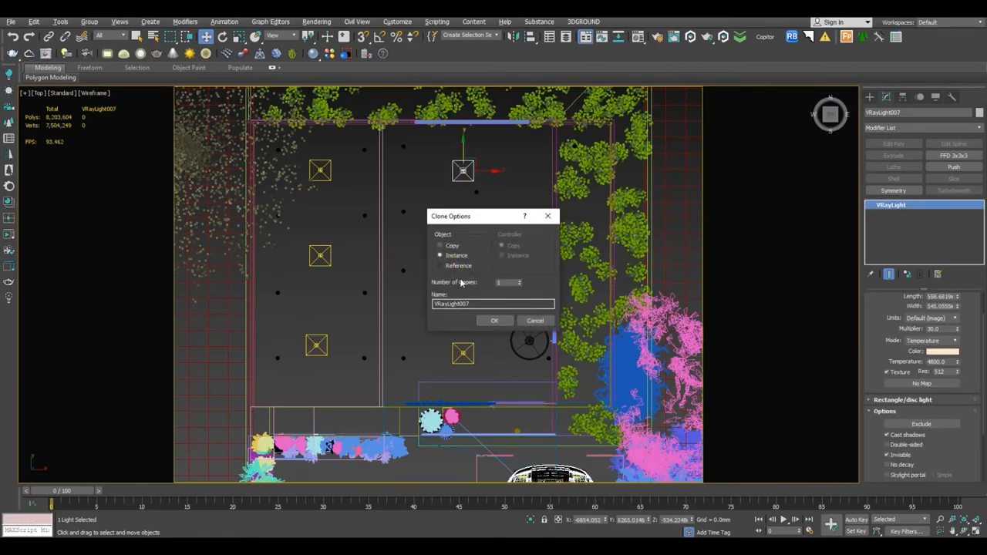
click(495, 320)
Select the wider room's three lights, shift them toward the dividing wall and instance them as a second row near the opposite wall.
ctrl+drag(453, 215, 470, 341)
ctrl+click(456, 186)
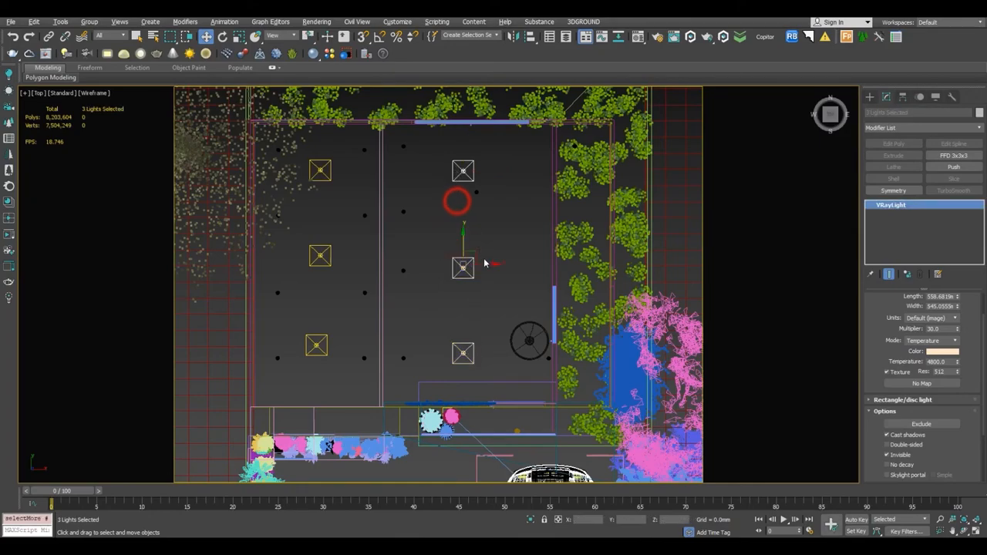
mouse_move(485, 264)
mouse_down()
mouse_move(447, 273)
mouse_move(544, 256)
mouse_up()
key(Return)
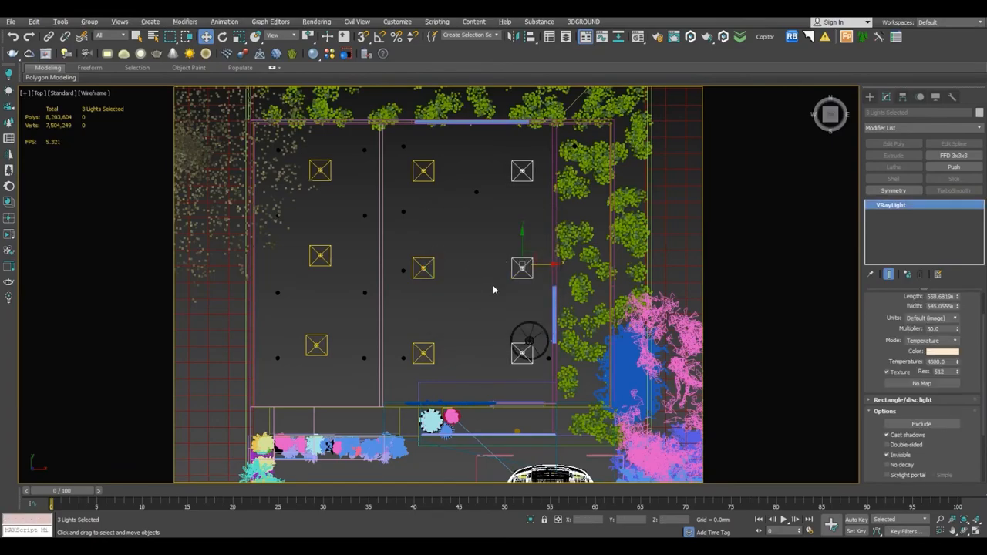
In the camera view, nudge the three selected lights sideways and start an interactive render in the V-Ray Frame Buffer.
key(c)
drag(525, 191, 571, 188)
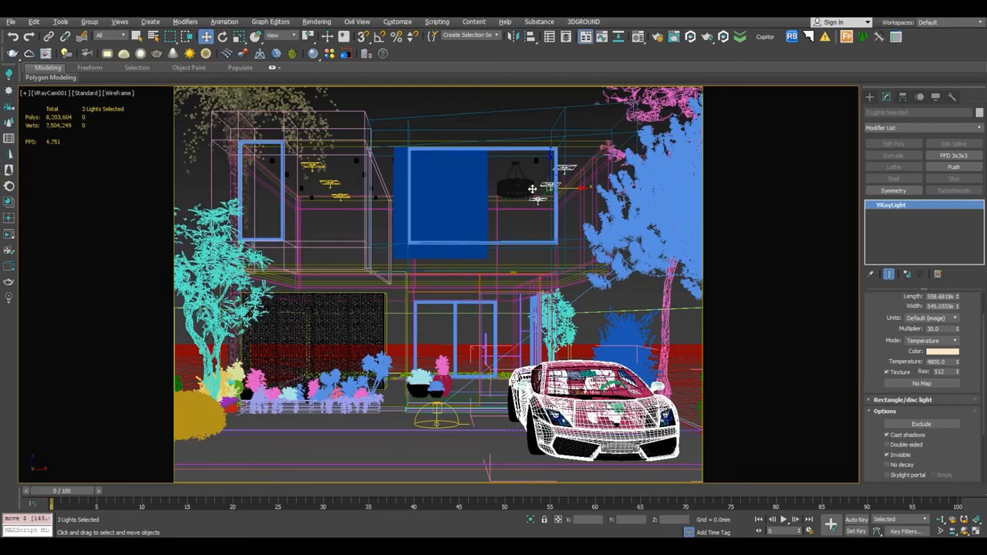
right_click(478, 189)
click(508, 333)
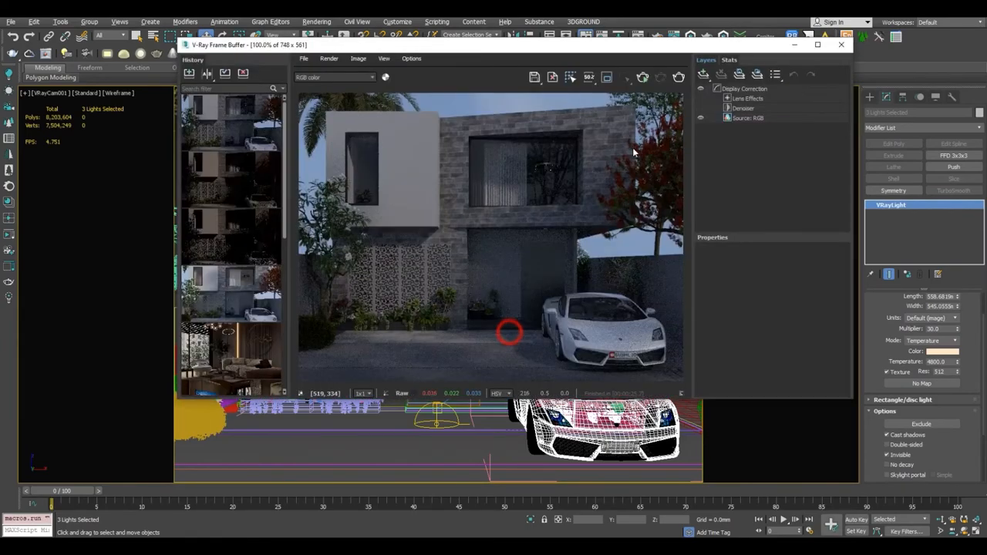
click(642, 78)
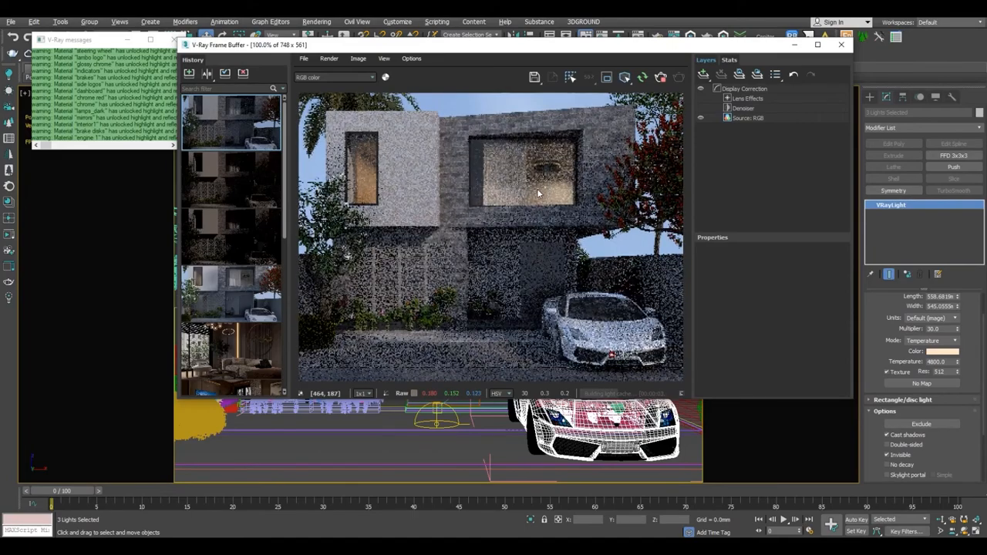
Examine the interior lighting through the upper-floor windows in the render, stop the interactive rendering and close the frame buffer.
scroll(511, 204, up, 1)
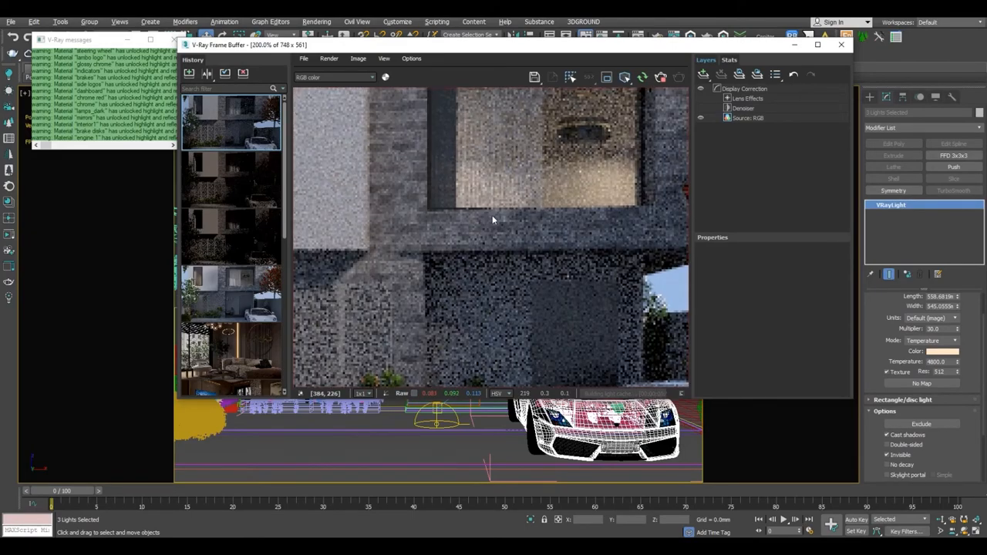
scroll(522, 168, down, 1)
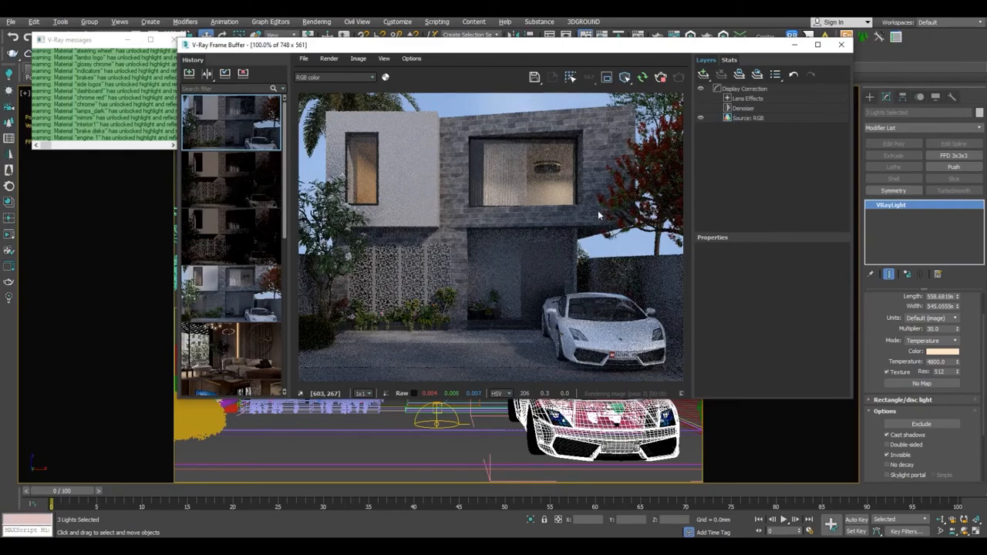
scroll(552, 148, up, 1)
scroll(608, 189, down, 1)
scroll(429, 325, up, 1)
middle_drag(461, 272, 516, 265)
scroll(516, 265, down, 1)
click(662, 77)
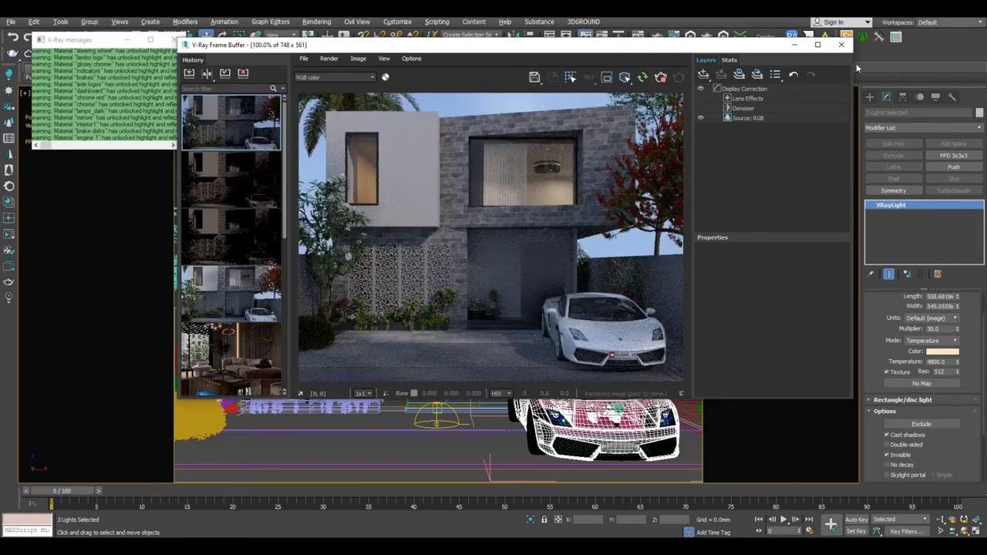
click(835, 47)
Open the render setup and set the output width to 3000.
click(657, 37)
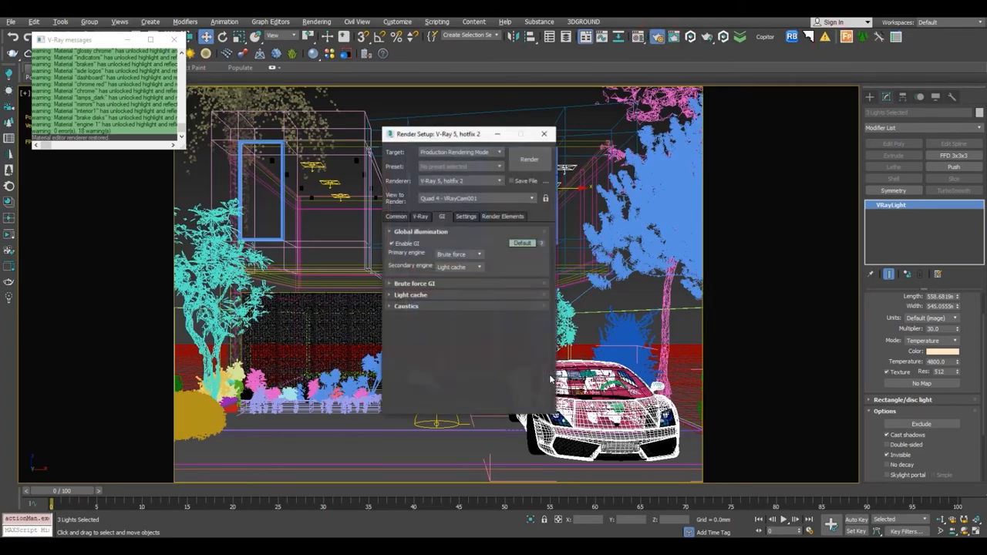
click(395, 216)
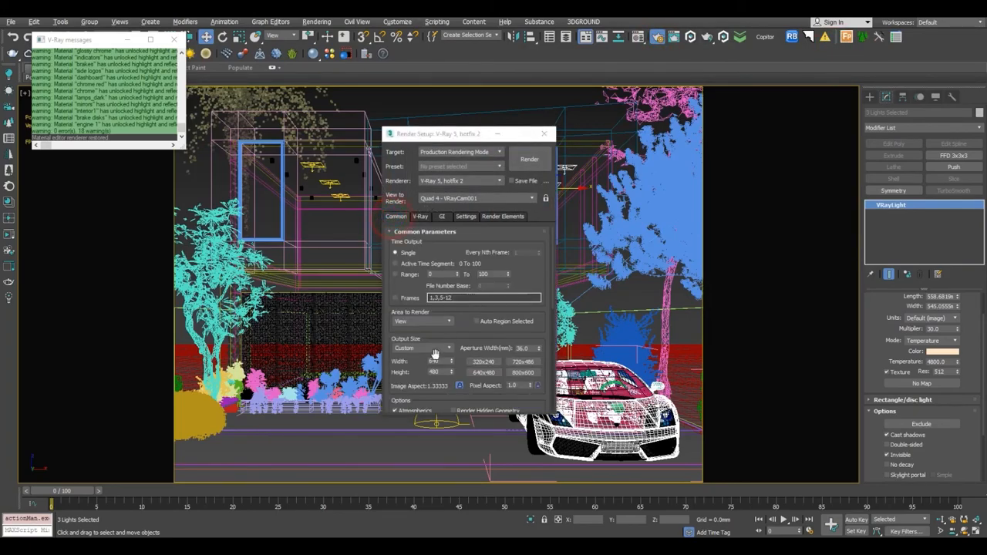
double_click(437, 361)
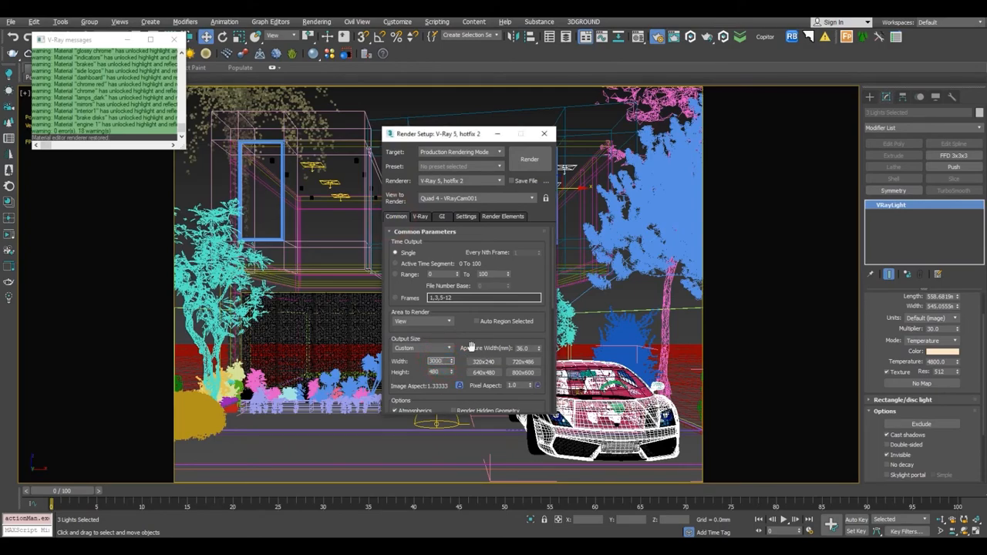
Switch the image sampler to Bucket with max subdivs of 16 and a noise threshold of 0.005.
click(420, 216)
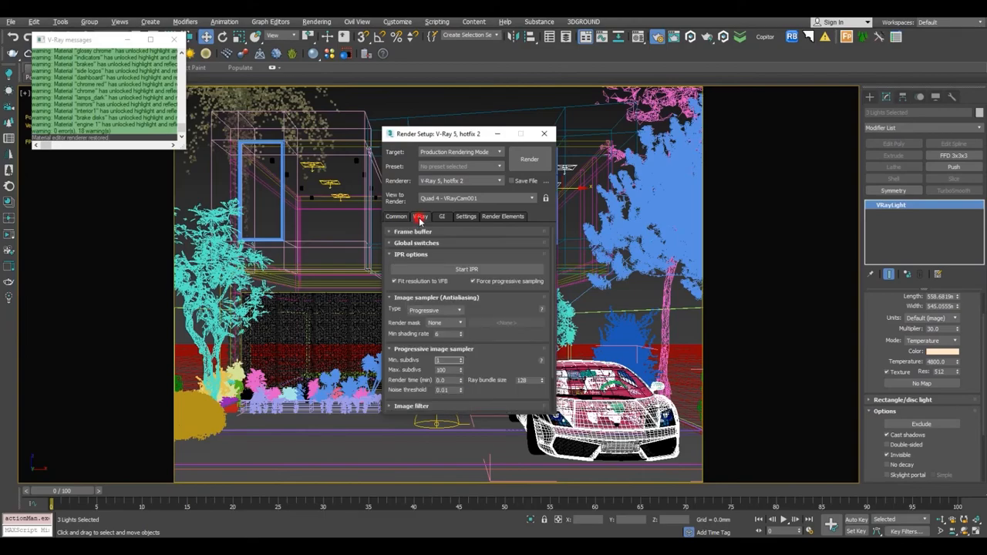
click(421, 255)
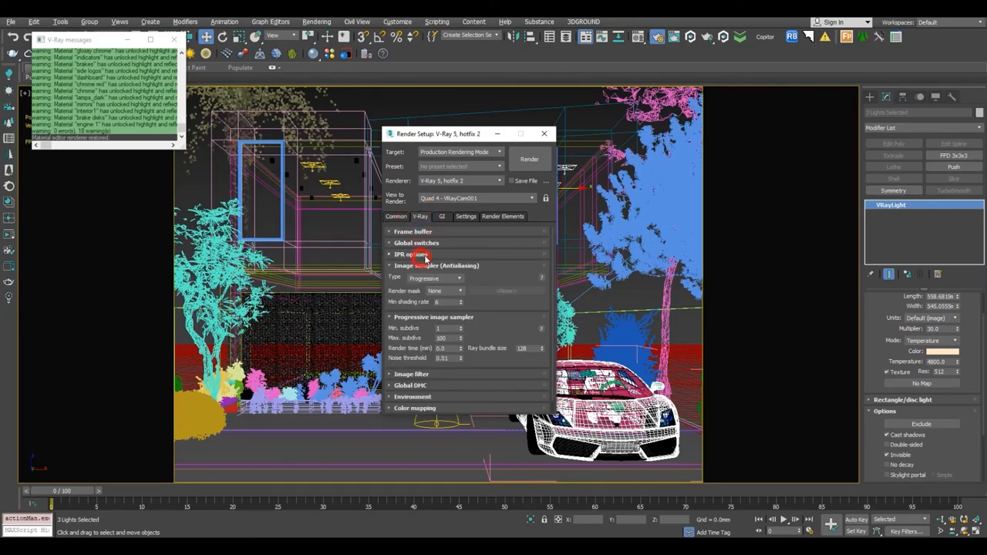
click(460, 244)
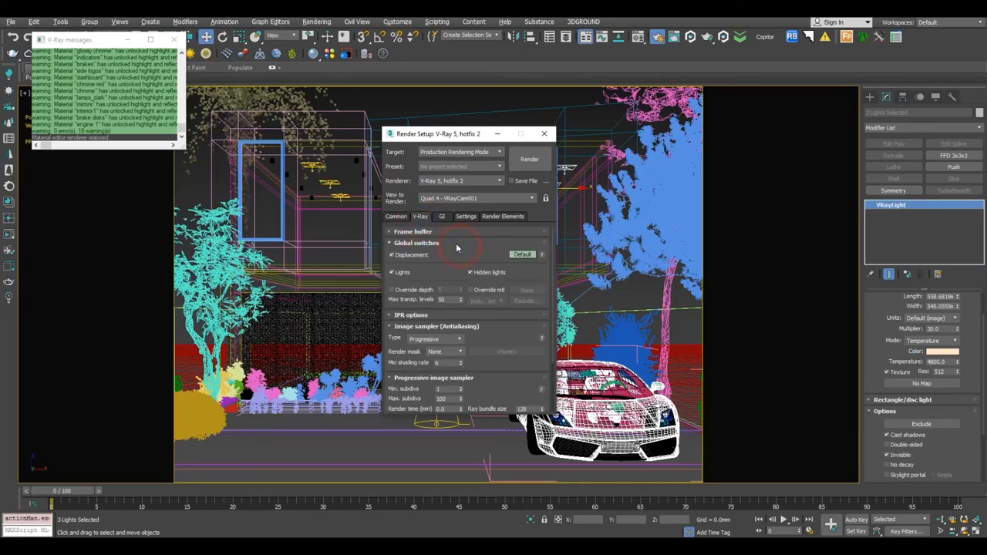
click(455, 244)
click(423, 279)
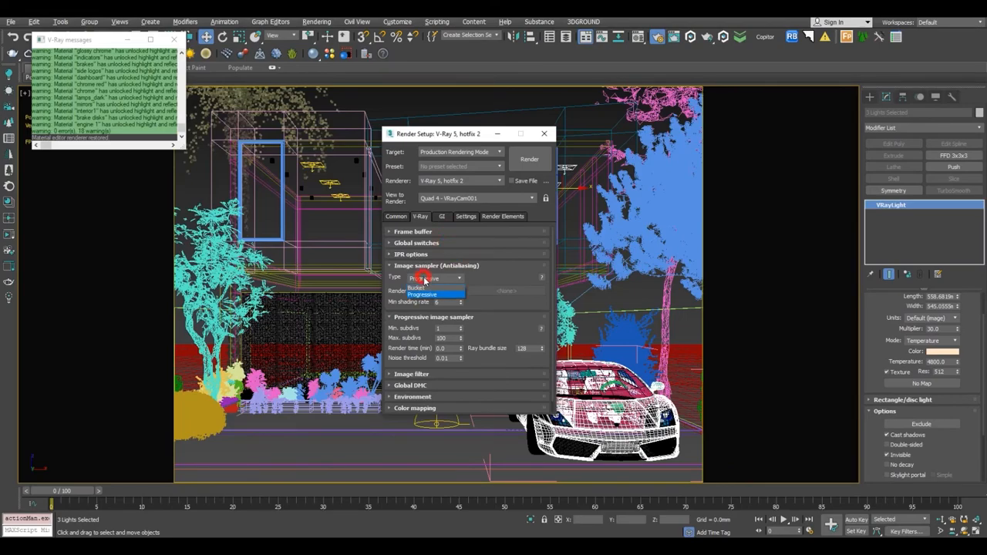
click(422, 286)
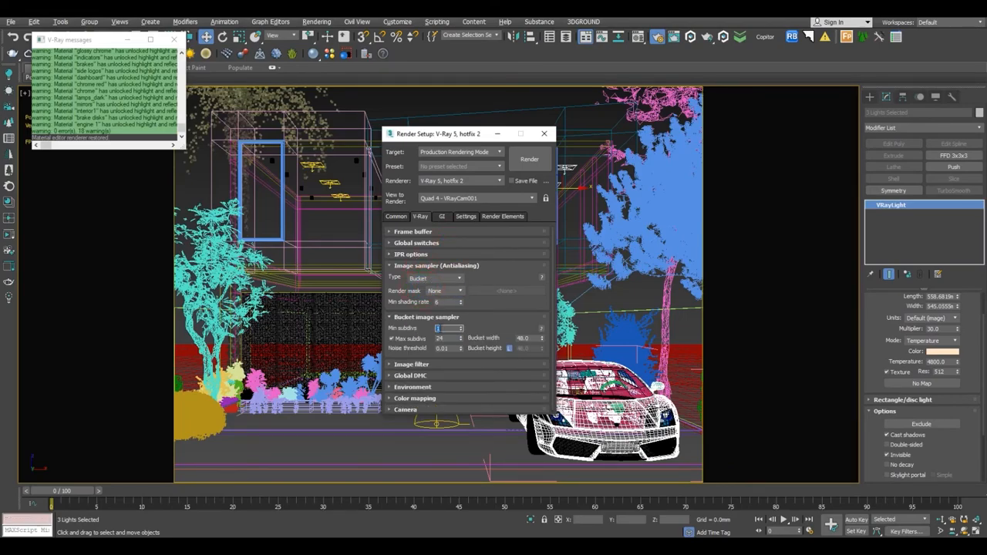
click(446, 338)
text(1)
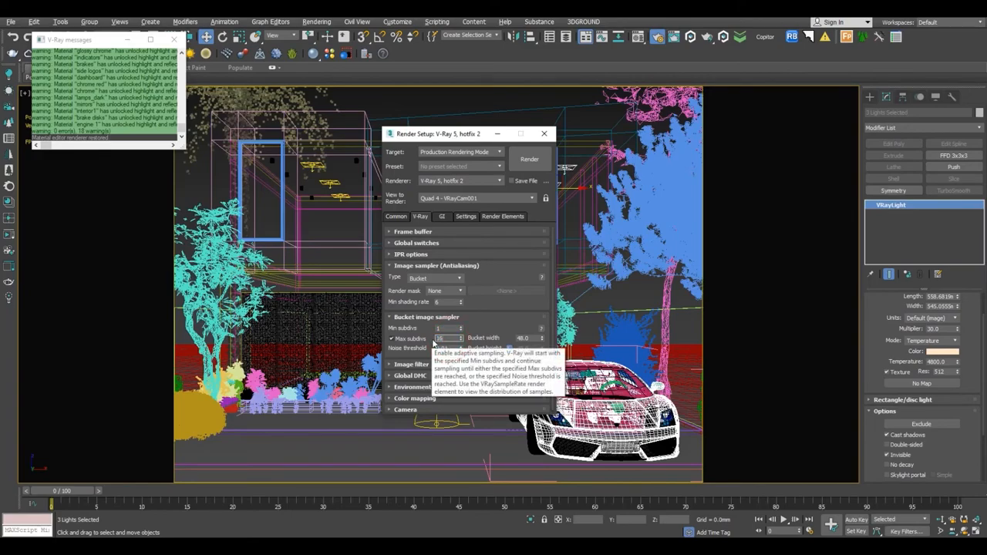
text(6)
click(443, 348)
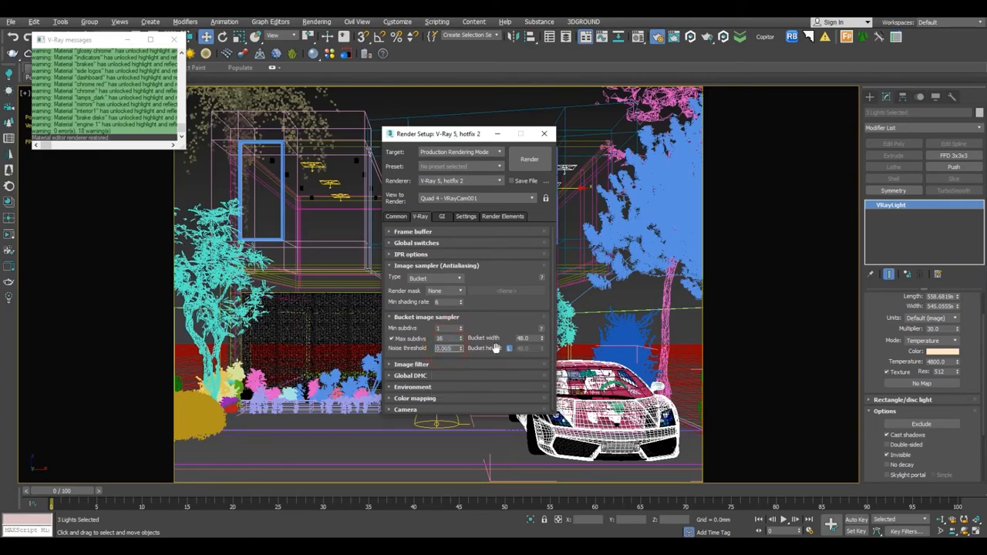
Turn off the image filter and open the burn value of the Reinhard color mapping for editing.
click(411, 365)
click(408, 344)
scroll(436, 230, down, 1)
click(423, 376)
drag(461, 382, 470, 325)
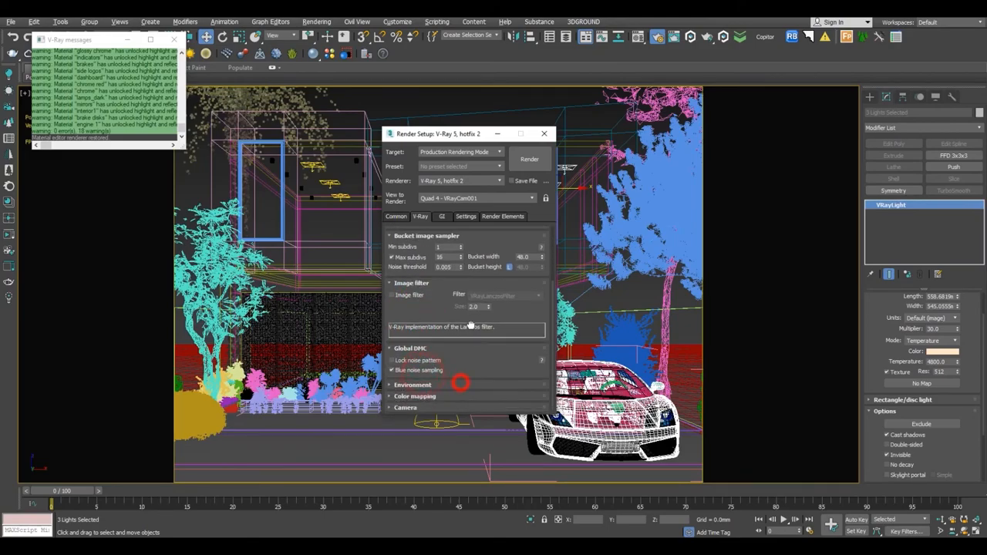
click(422, 387)
drag(465, 362, 472, 304)
click(424, 400)
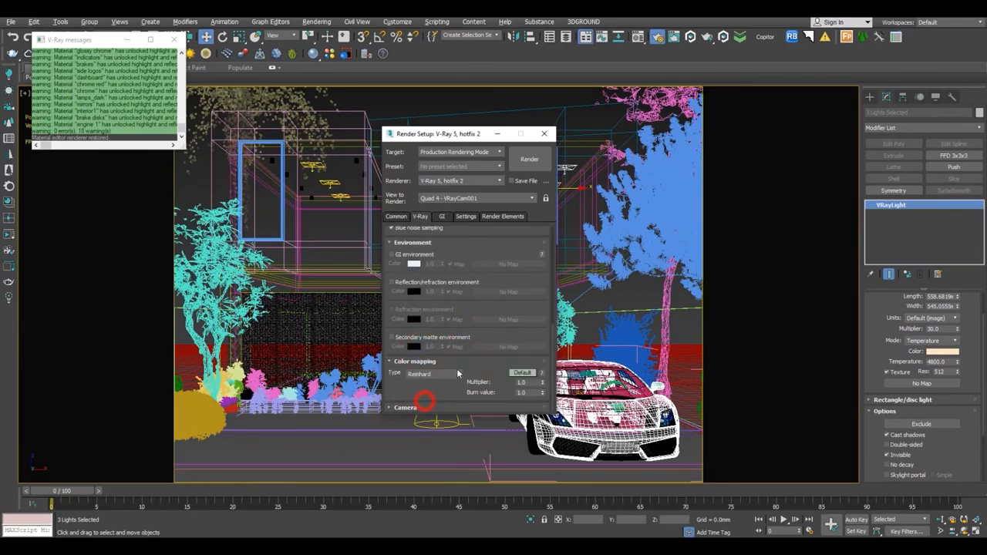
double_click(527, 393)
Set the primary GI engine to Irradiance map and its current preset to Low.
click(442, 216)
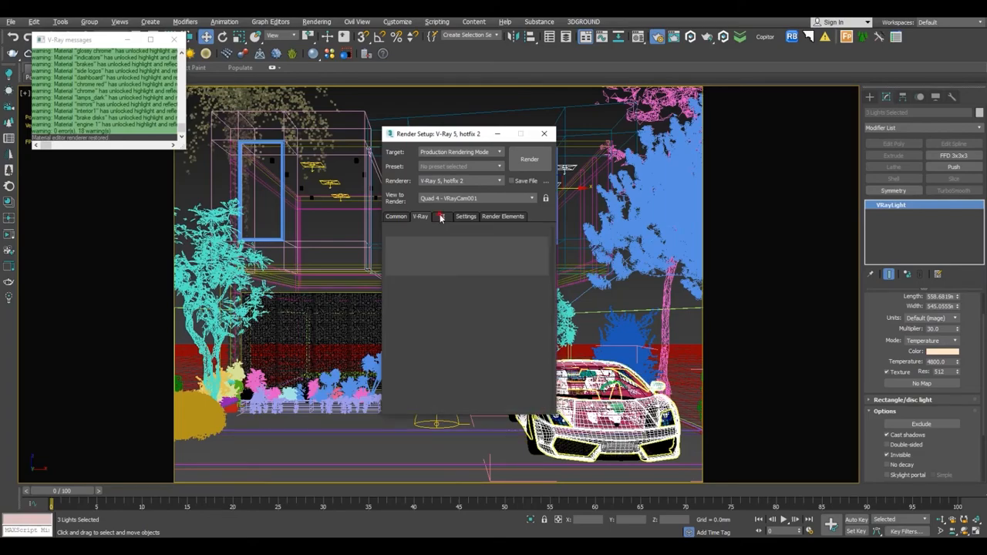
click(455, 255)
click(446, 266)
click(429, 285)
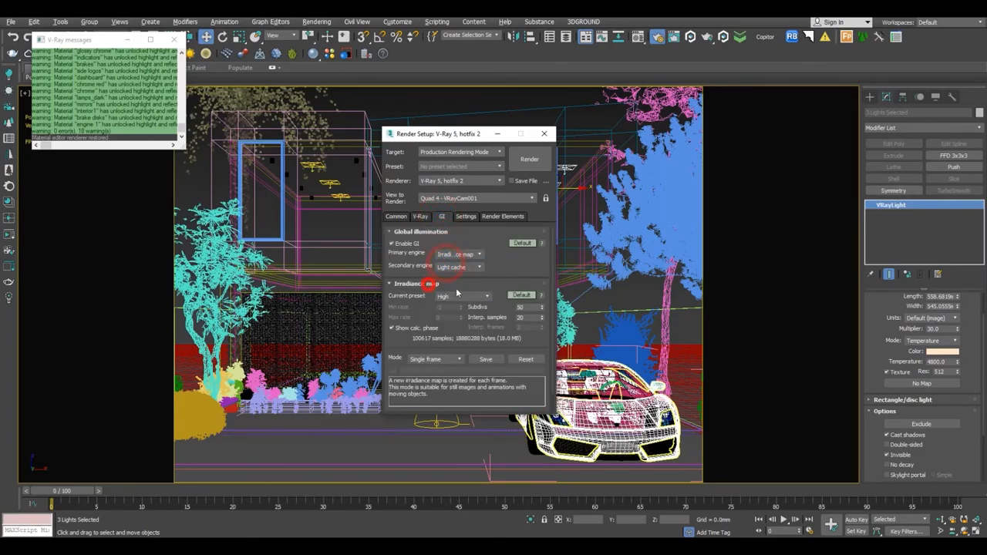
click(456, 296)
click(444, 319)
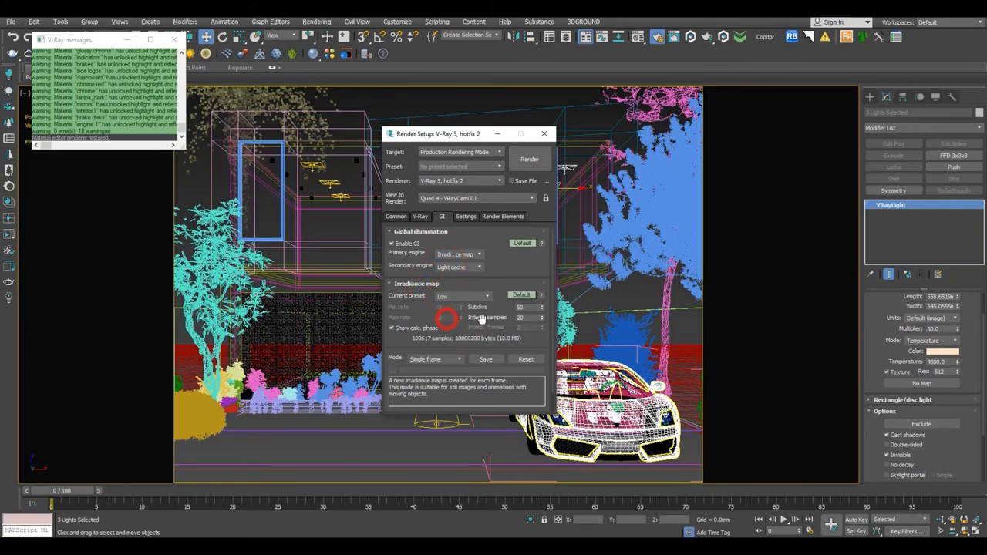
Check the irradiance map subdivs and the light cache subdivs and sample size in the GI settings.
click(524, 307)
key(Tab)
scroll(463, 327, down, 5)
double_click(446, 322)
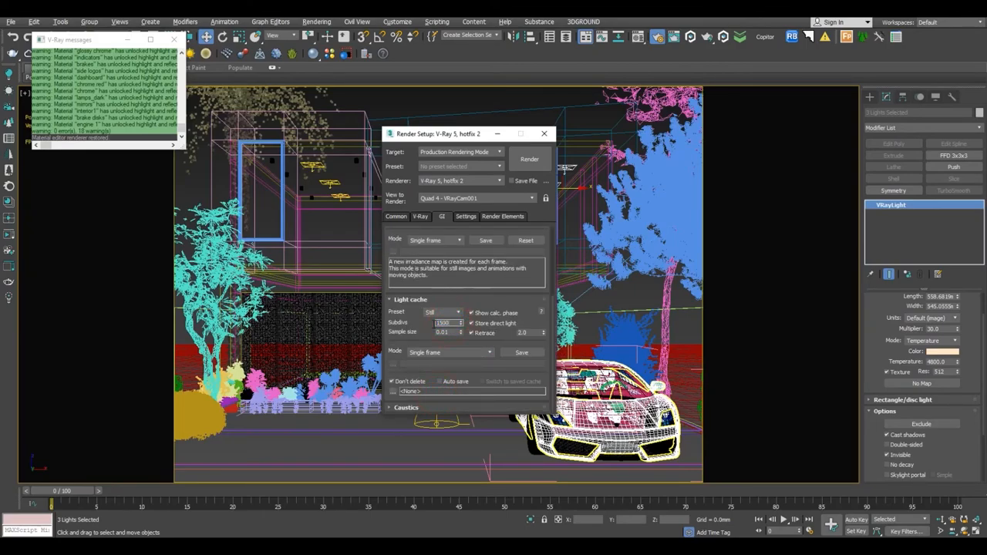
double_click(446, 332)
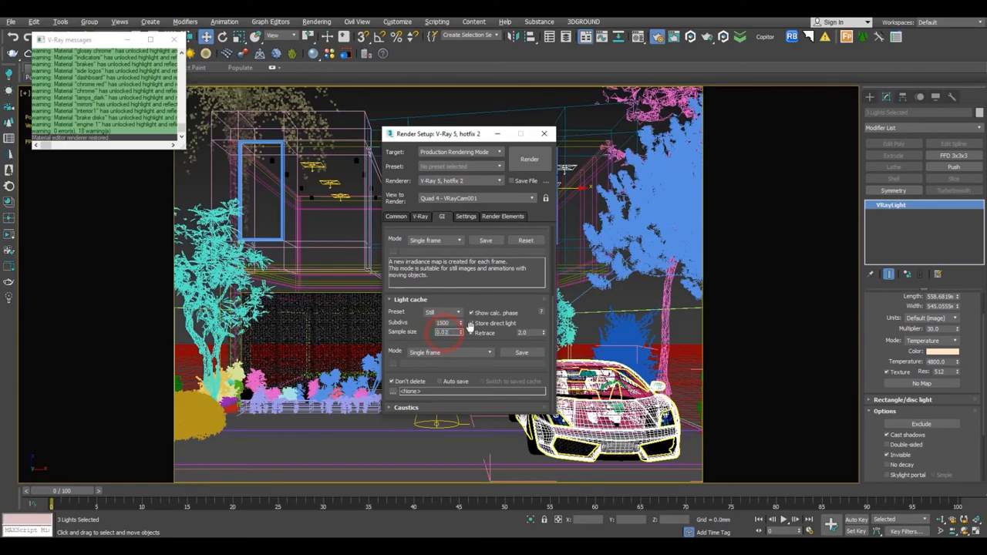
Delete all existing render elements from the render setup.
click(495, 219)
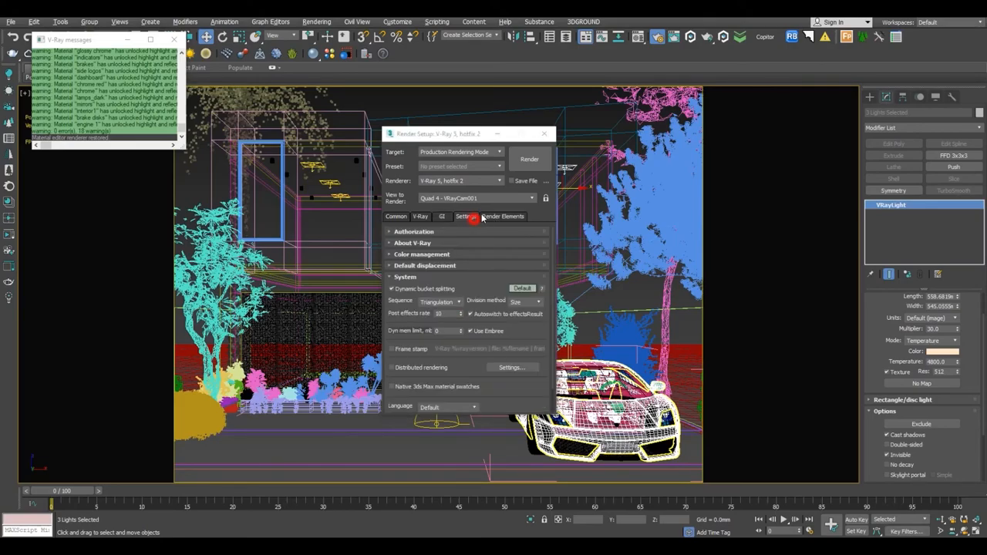
drag(437, 360, 398, 276)
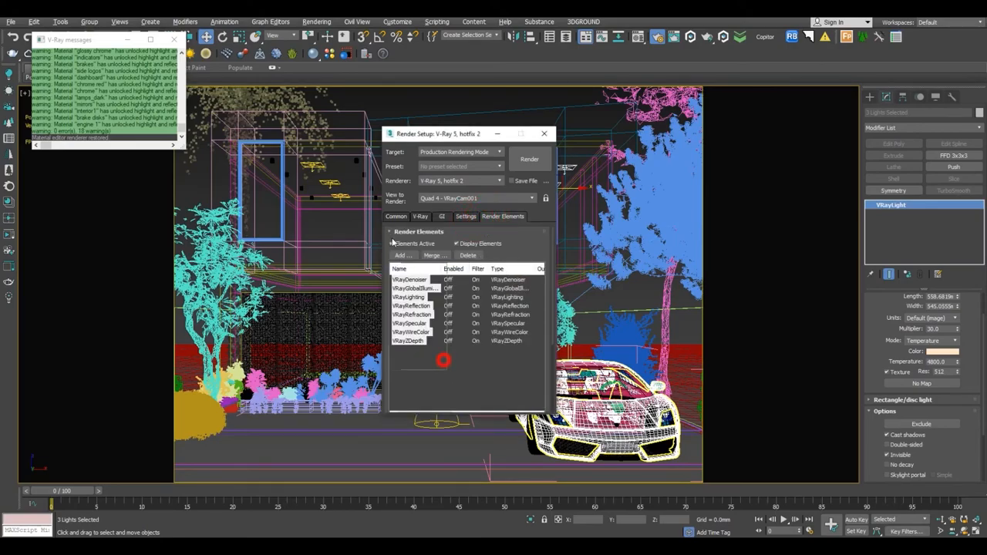
click(467, 255)
Add the render elements VRayDenoiser, VRayGlobalIllumination, VRayLighting, VRayReflection, VRayRefraction, VRaySpecular, VRayWireColor and VRayZDepth.
click(402, 255)
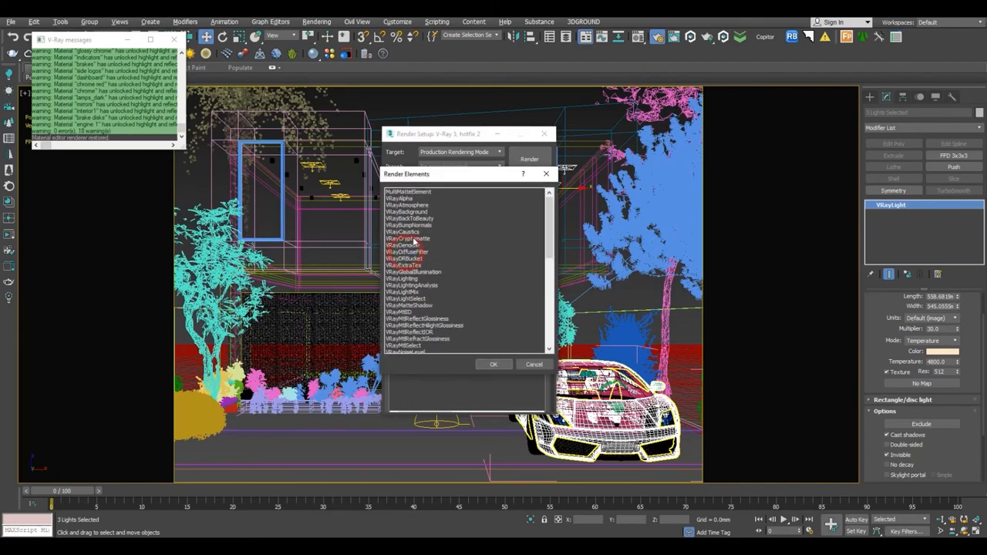
click(412, 246)
scroll(414, 251, down, 1)
ctrl+click(414, 254)
ctrl+click(419, 259)
scroll(426, 278, down, 2)
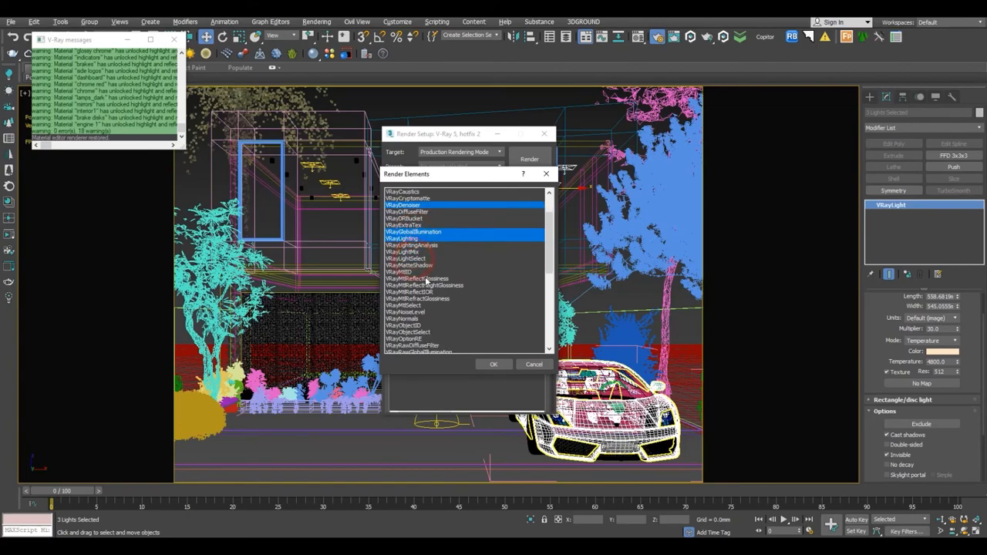
scroll(419, 312, down, 1)
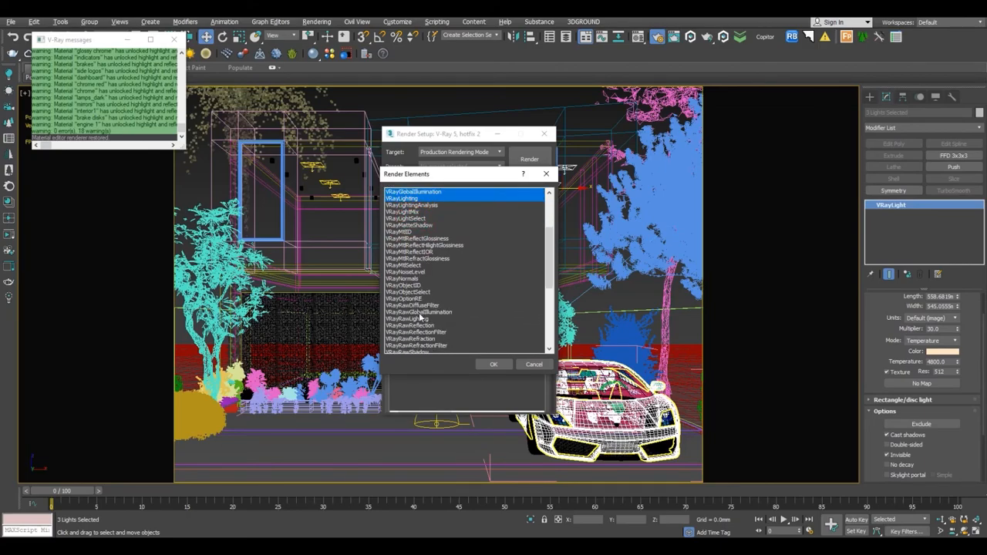
scroll(419, 316, down, 2)
ctrl+click(419, 325)
ctrl+click(417, 339)
scroll(421, 335, down, 4)
ctrl+click(411, 316)
scroll(455, 309, down, 2)
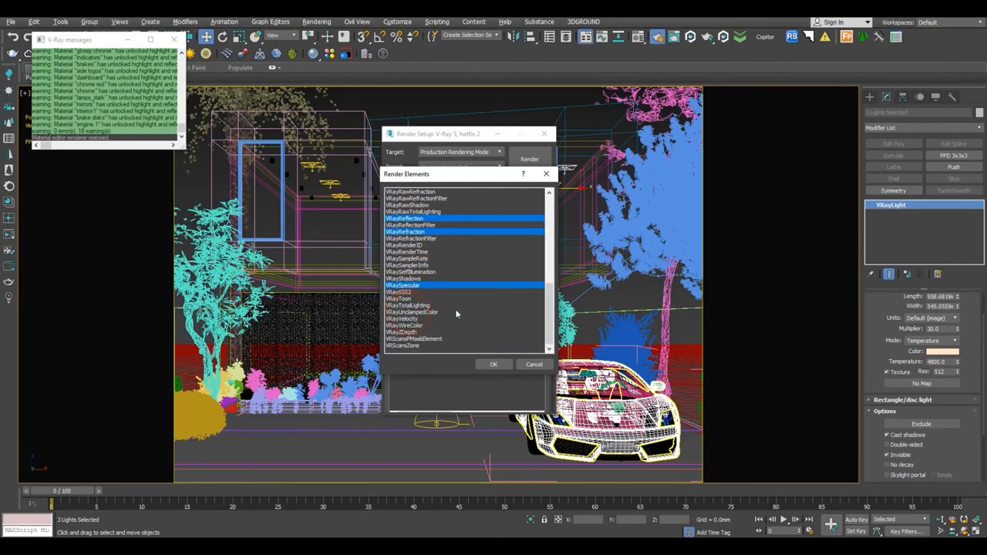
ctrl+click(412, 326)
ctrl+click(414, 333)
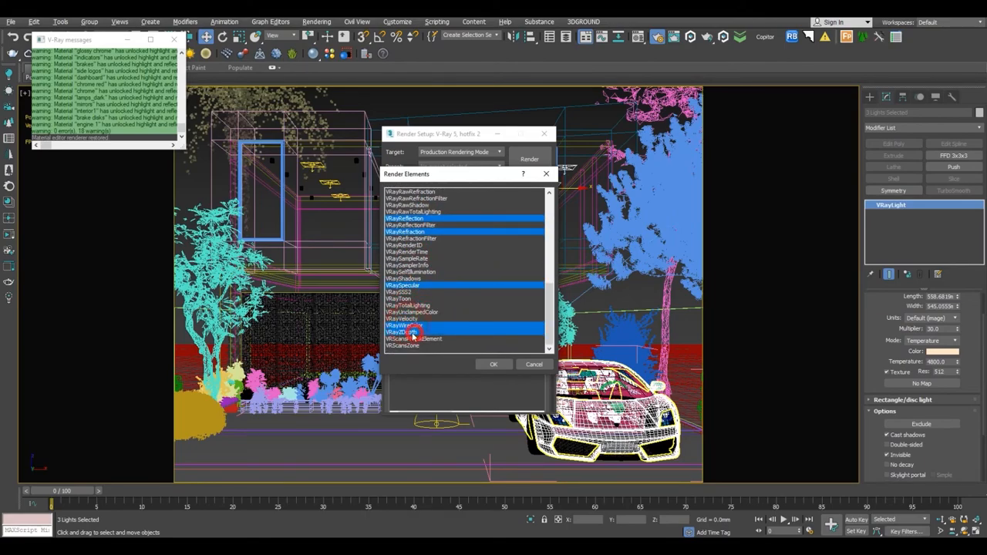
click(487, 364)
Set the denoising engine of the VRayDenoiser element to NVIDIA AI denoiser.
click(409, 280)
drag(552, 289, 543, 387)
click(481, 351)
click(468, 363)
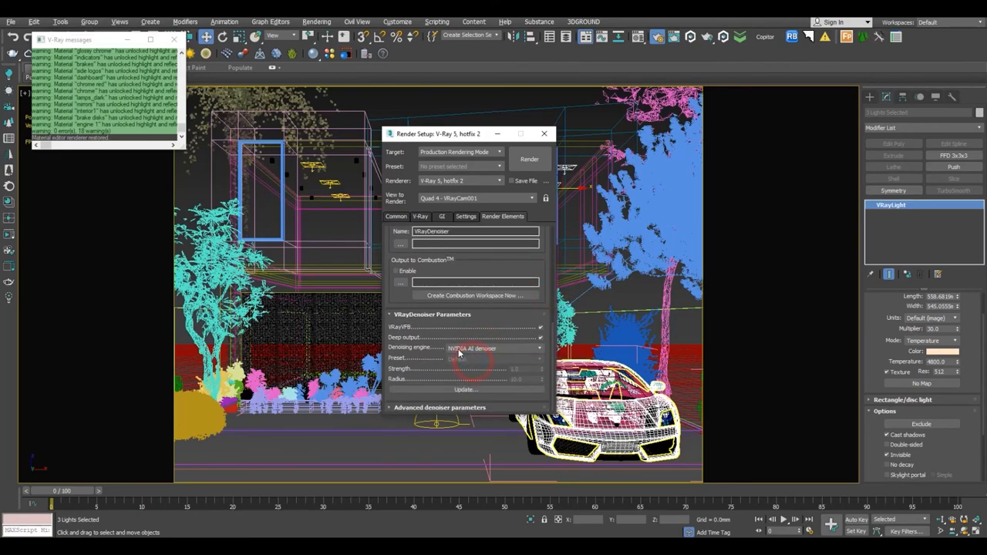
scroll(553, 264, up, 5)
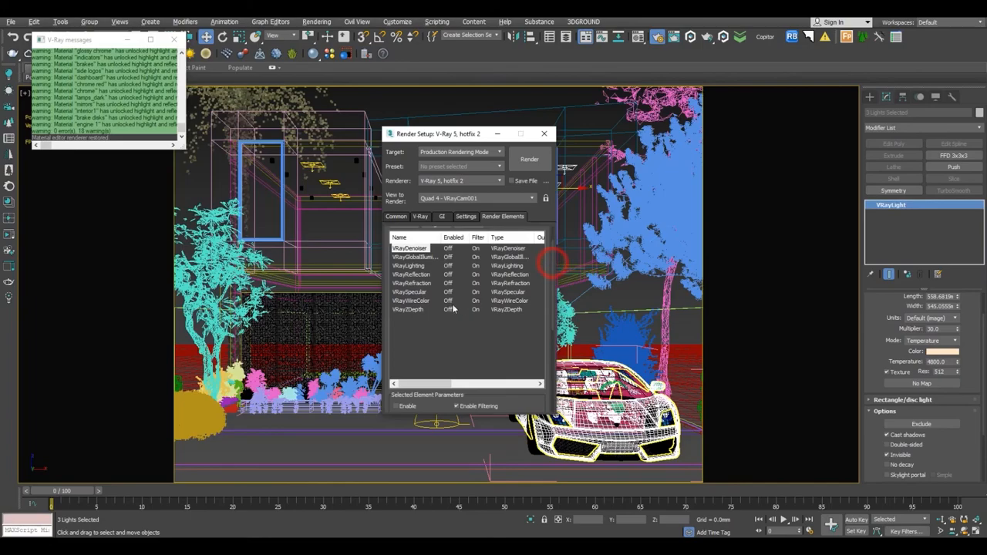
Check the depth range parameters of the VRayZDepth element and close the render setup.
click(414, 308)
drag(554, 301, 553, 388)
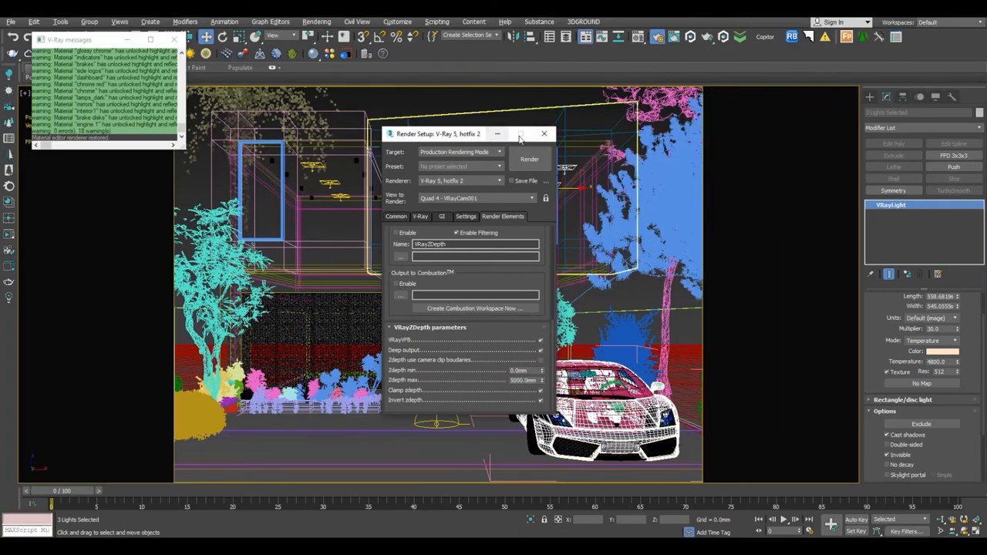
click(544, 133)
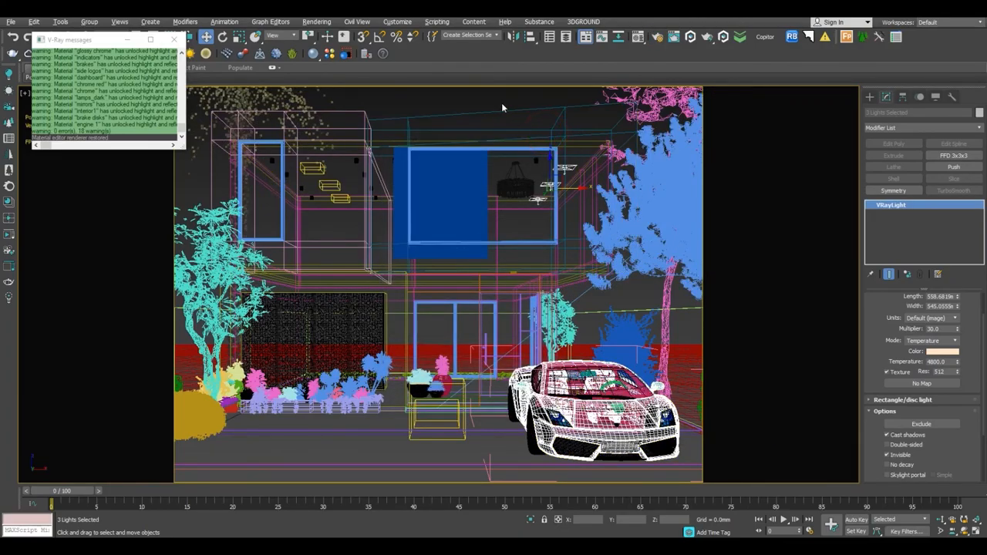
Measure the distance from the camera to the back of the house with a Tape helper in the top view, and delete the tape.
key(t)
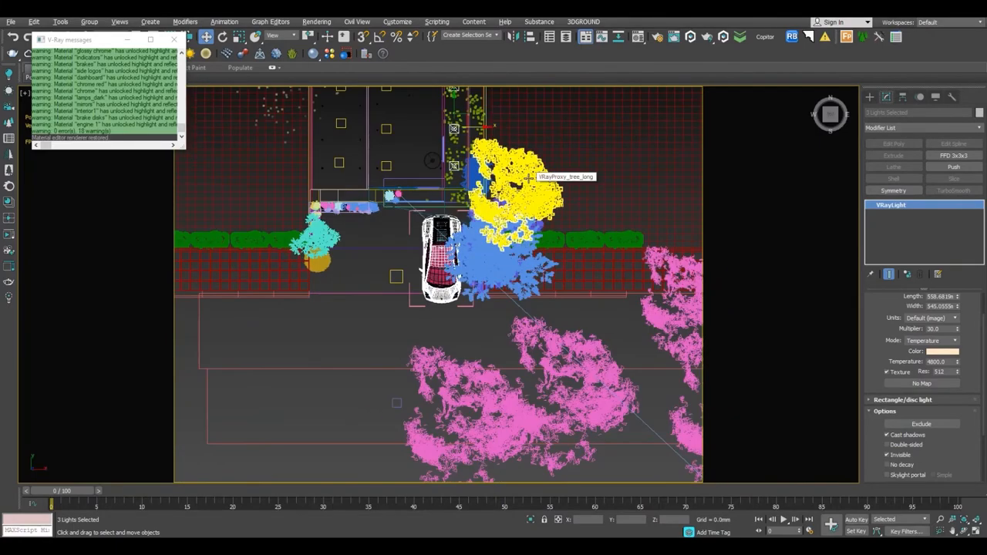
scroll(528, 177, down, 5)
middle_drag(544, 193, 503, 247)
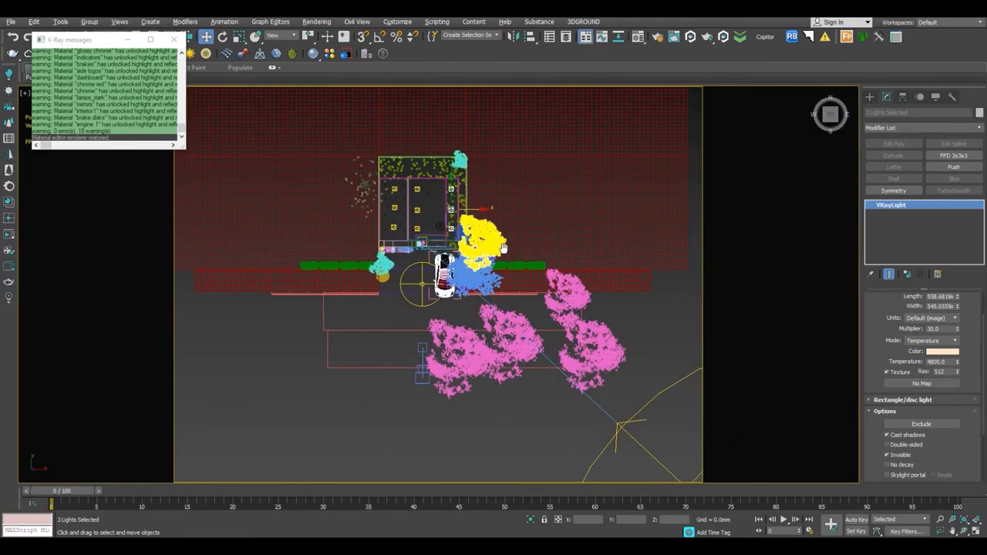
scroll(503, 248, up, 2)
click(869, 96)
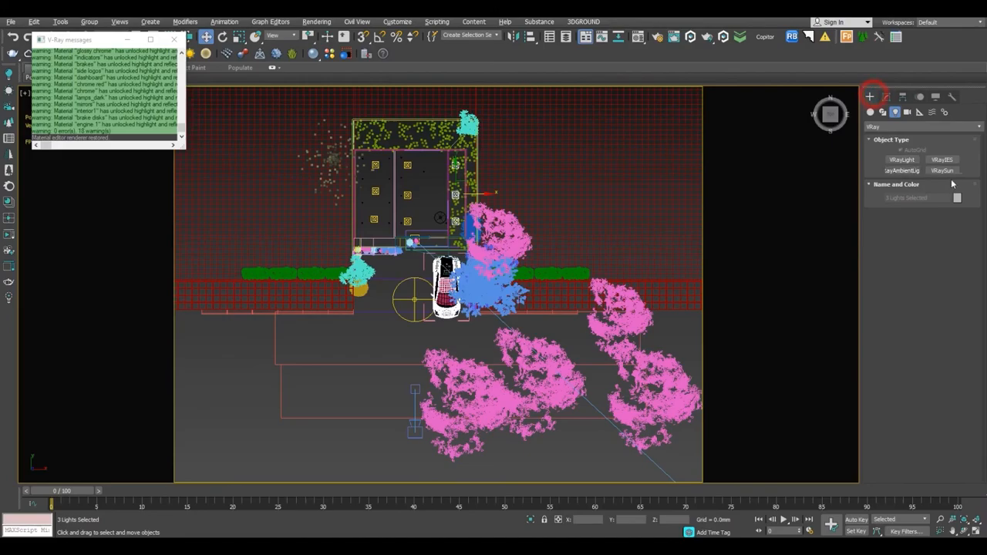
click(931, 112)
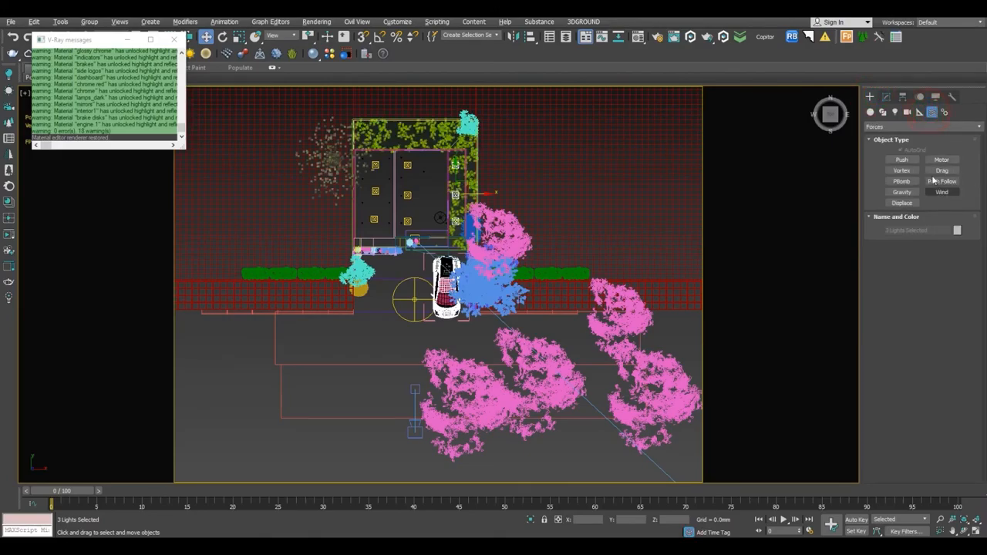
click(920, 112)
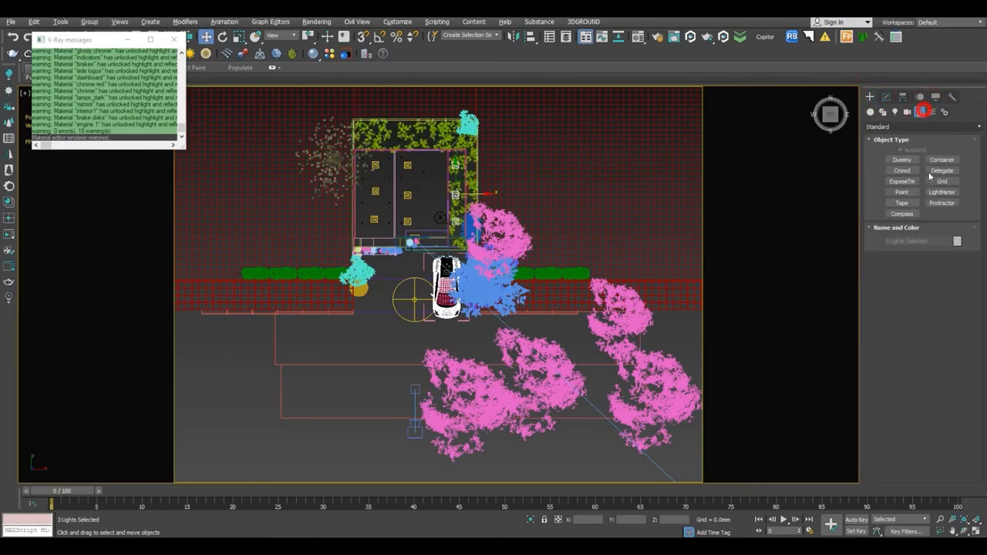
click(902, 203)
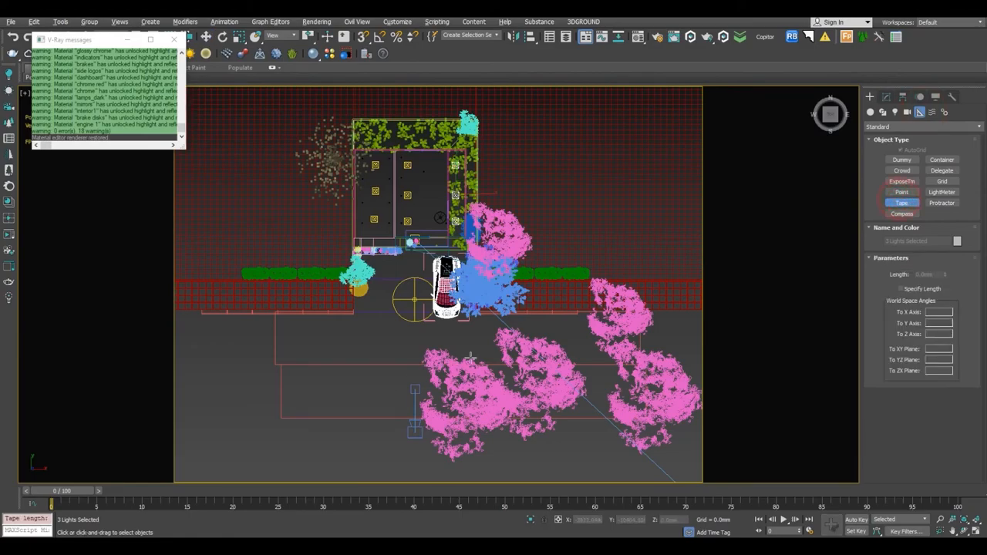
drag(415, 430, 427, 125)
click(886, 97)
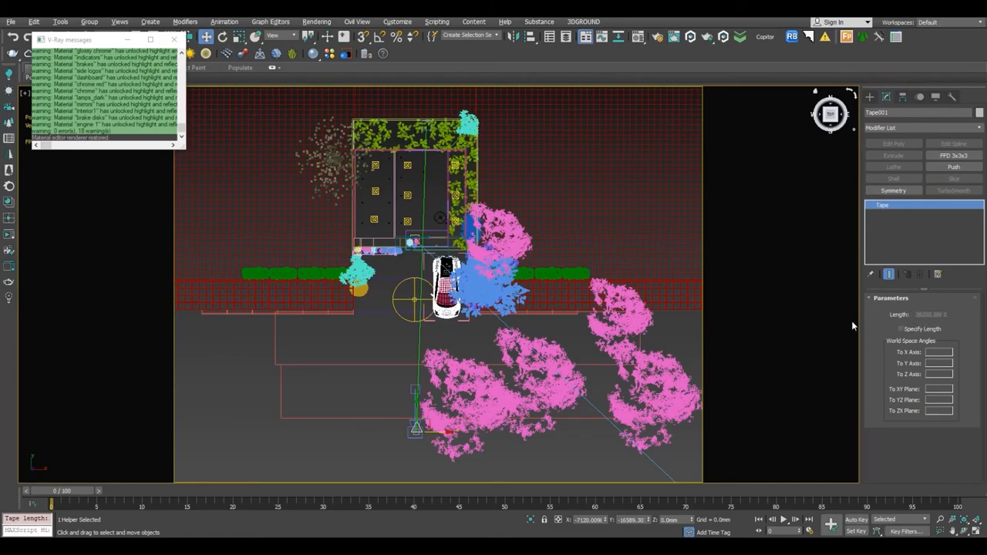
key(Delete)
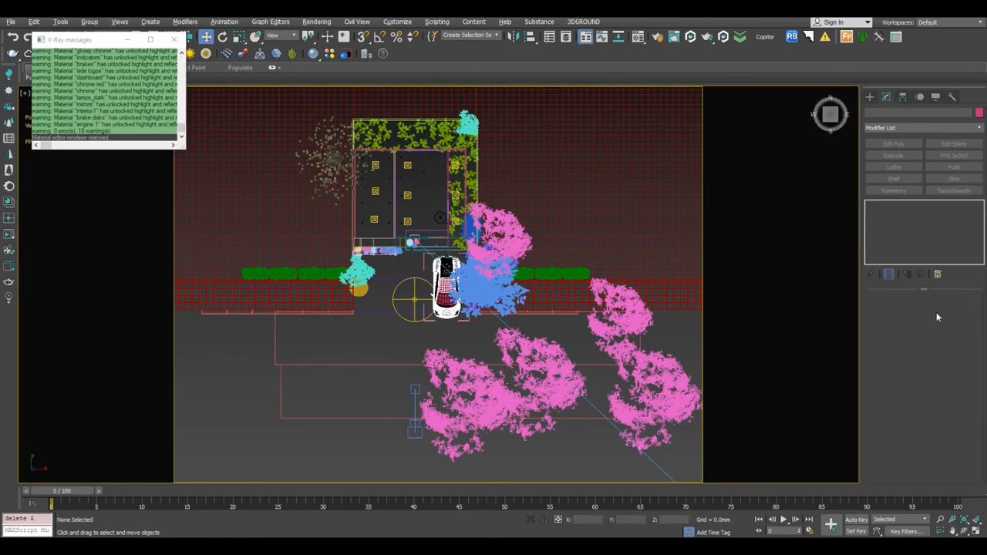
Return to the camera view, reopen the render setup and set the VRayZDepth element's Zdepth max to 26250 mm.
key(c)
click(658, 36)
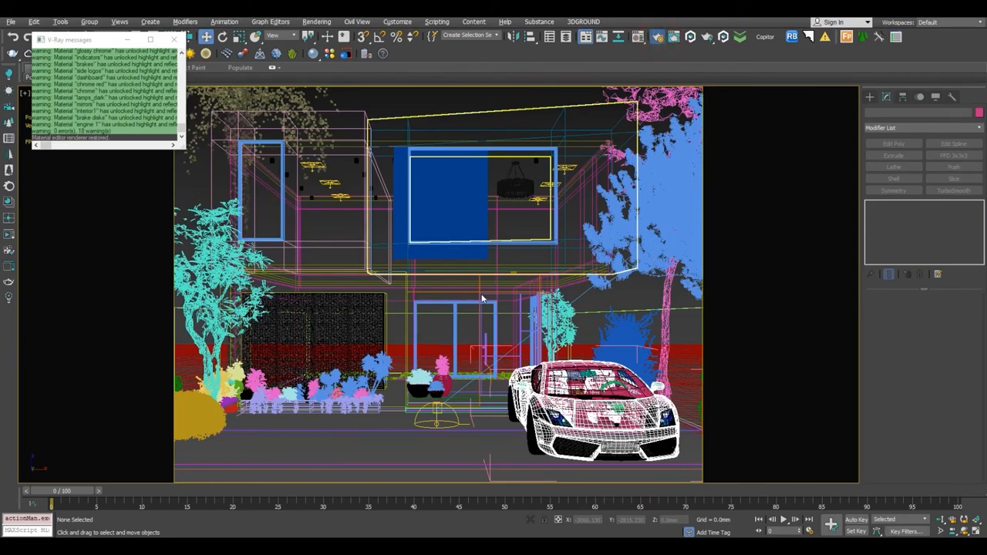
click(516, 214)
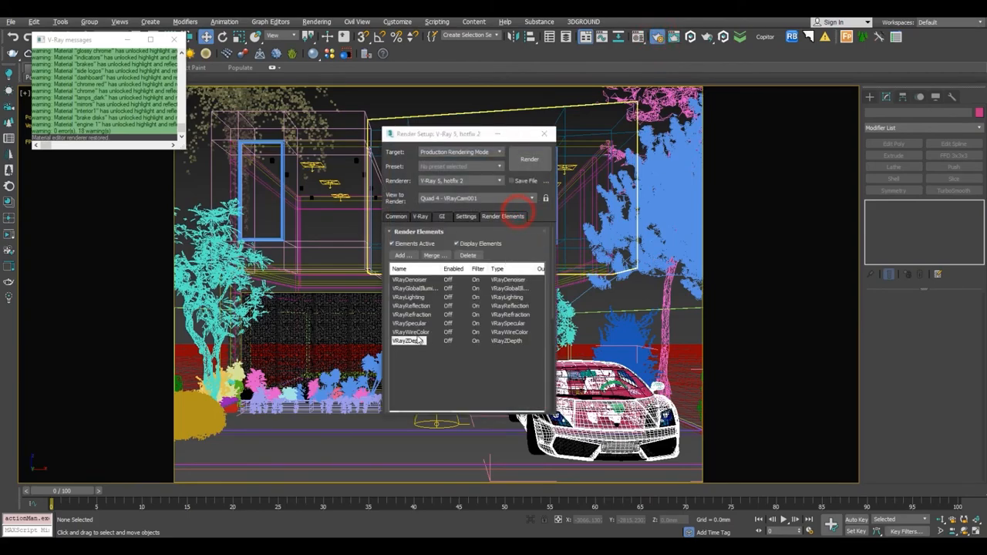
drag(552, 316, 559, 412)
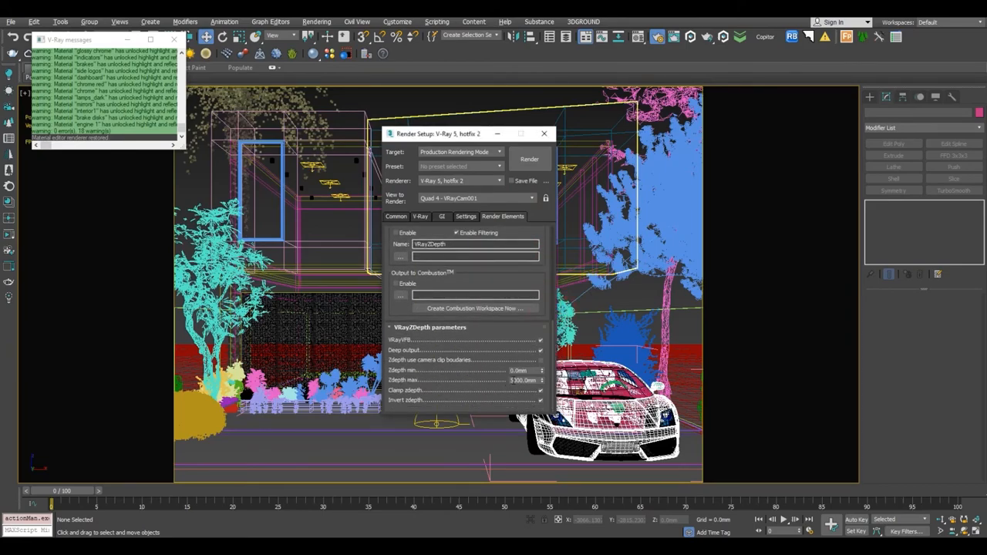
double_click(512, 380)
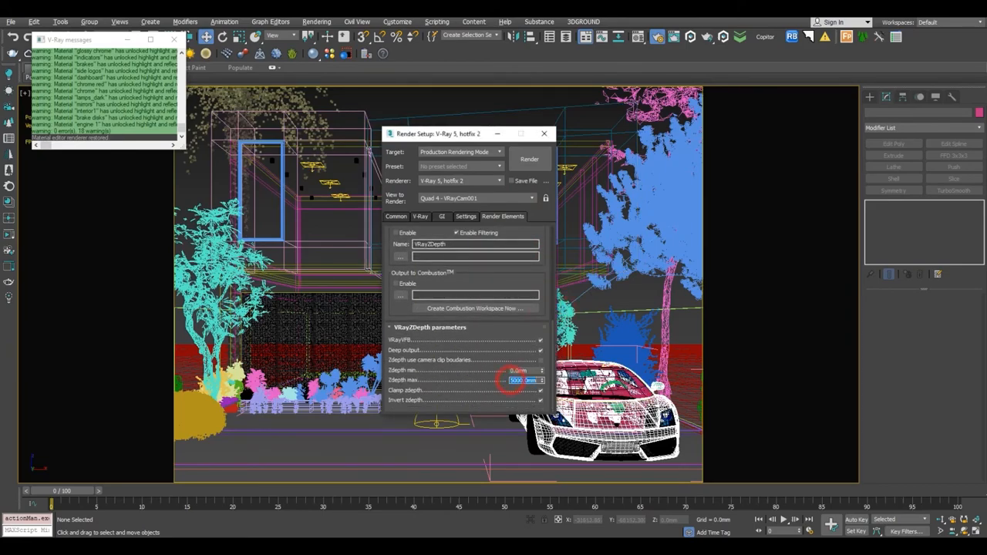
text(20250)
key(Return)
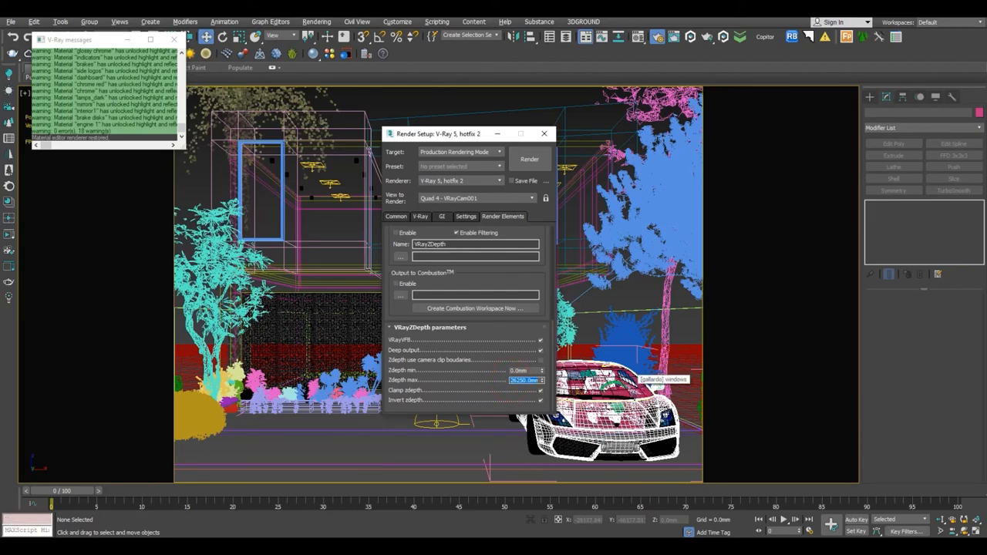
click(488, 383)
Render the camera view at 3000 x 2250 and maximize the frame buffer with its history list collapsed.
click(395, 216)
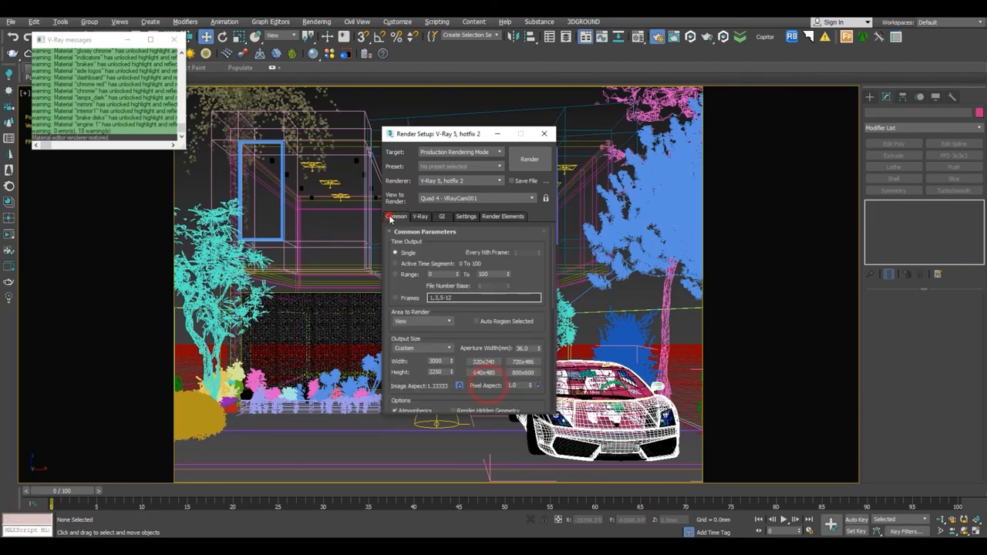
click(533, 164)
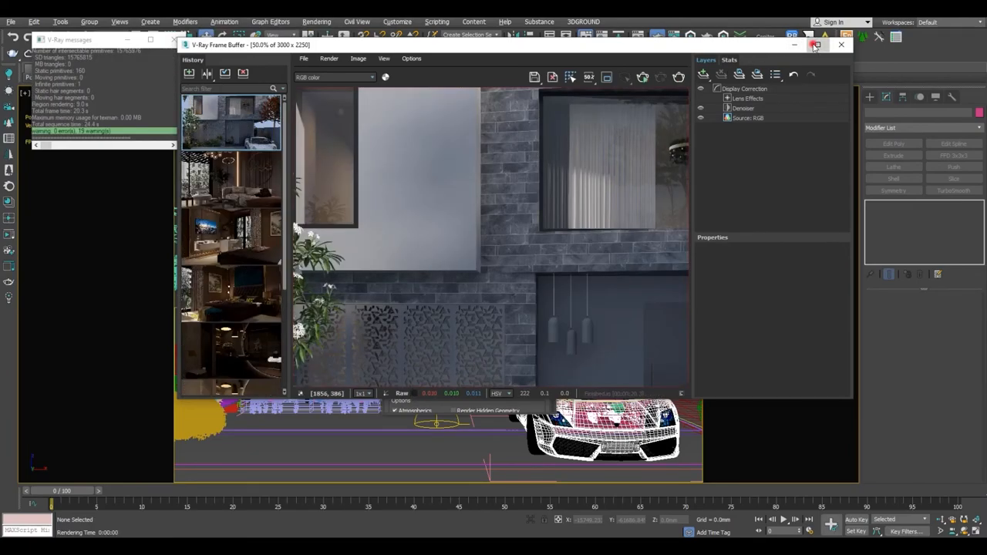
click(817, 44)
middle_drag(610, 295, 523, 162)
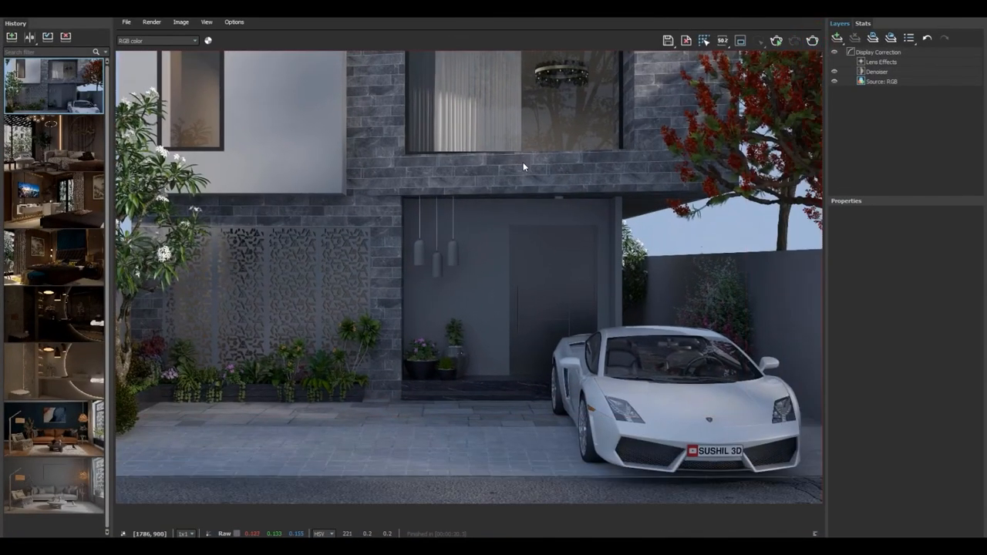
drag(113, 265, 2, 270)
Examine the rendered image up close, covering the red-flowering tree, the entrance, the car and the patterned screen wall.
middle_drag(577, 293, 583, 355)
middle_drag(599, 245, 655, 330)
scroll(743, 276, up, 2)
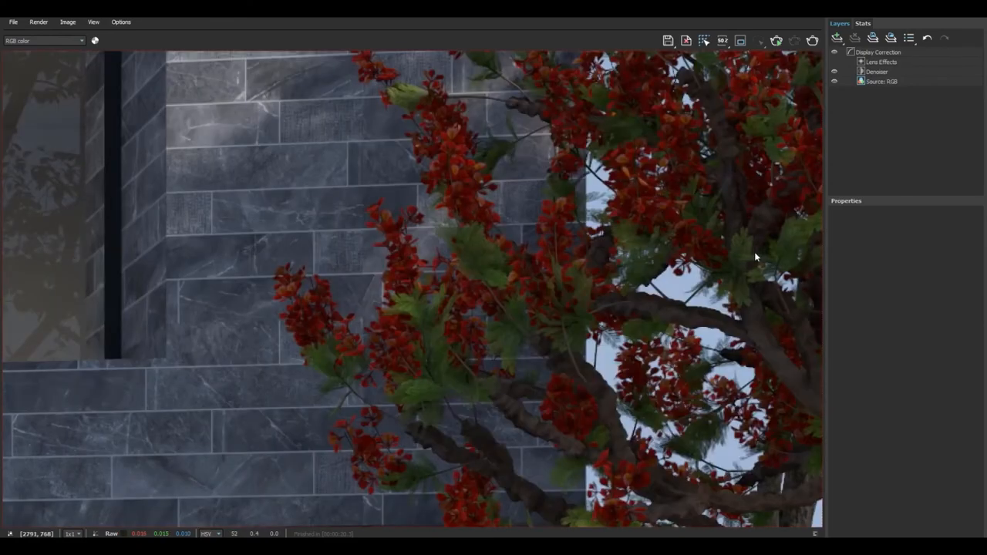
scroll(756, 249, down, 1)
mouse_move(572, 364)
middle_down()
mouse_move(650, 231)
mouse_move(675, 46)
middle_up()
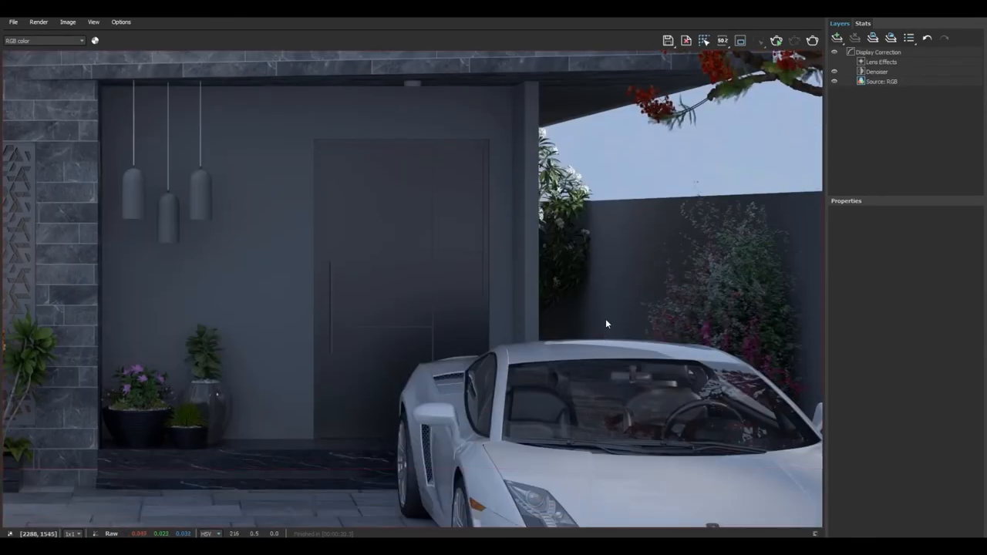
middle_drag(575, 401, 592, 224)
middle_drag(386, 239, 669, 243)
middle_drag(185, 236, 503, 305)
mouse_move(131, 281)
middle_down()
mouse_move(149, 302)
mouse_move(159, 392)
middle_up()
middle_drag(262, 260, 329, 304)
Add an Exposure correction layer in the frame buffer and set its exposure to 0.321.
click(884, 52)
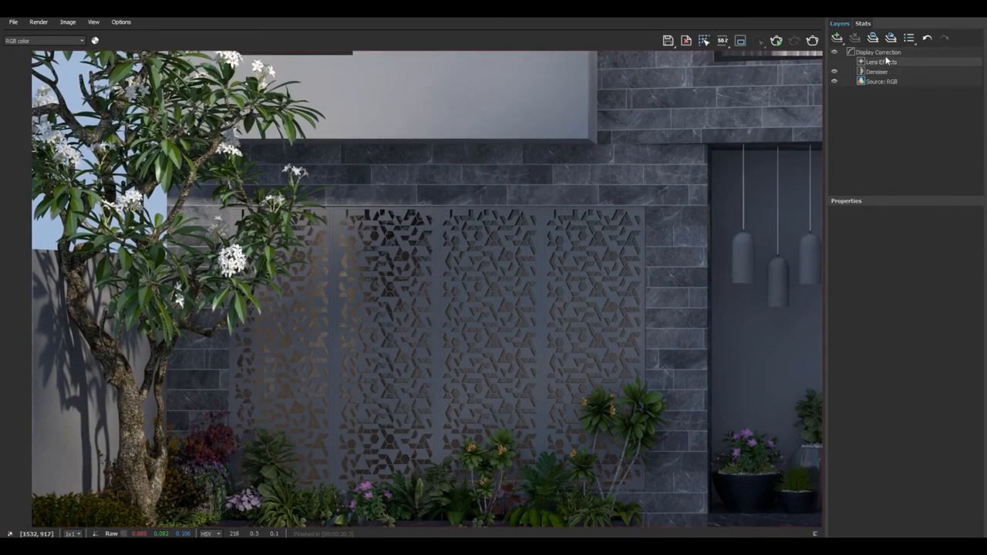
click(837, 37)
click(848, 101)
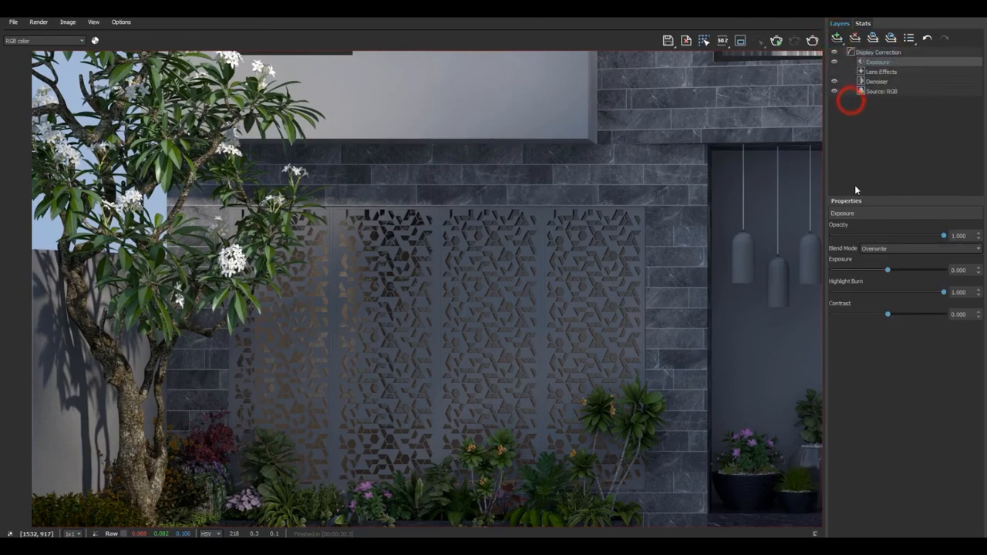
drag(891, 271, 892, 271)
scroll(493, 238, down, 3)
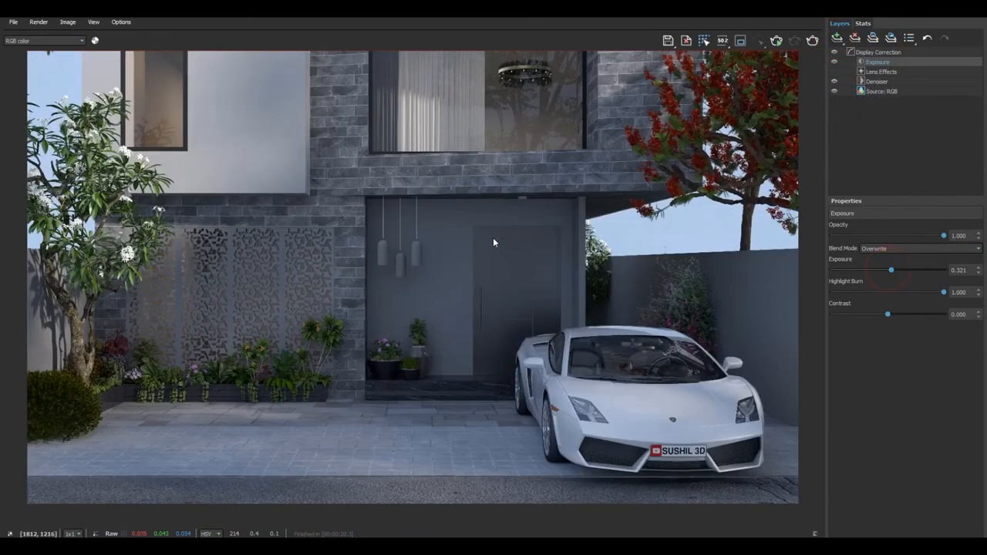
scroll(340, 254, up, 2)
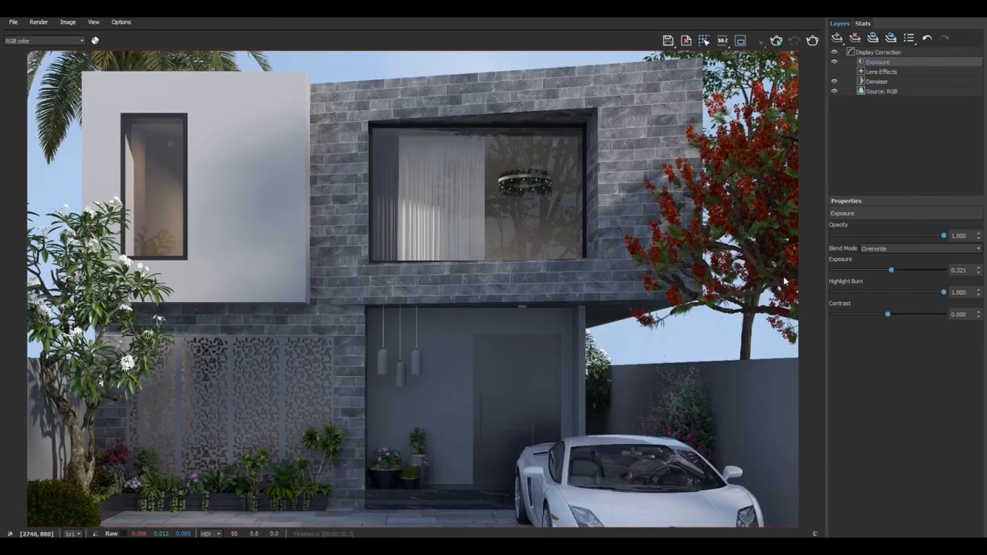
Set the Exposure layer's contrast to 0.073 and review the corrected render.
click(938, 291)
drag(889, 314, 892, 315)
scroll(563, 283, down, 1)
scroll(561, 283, up, 1)
scroll(557, 284, down, 1)
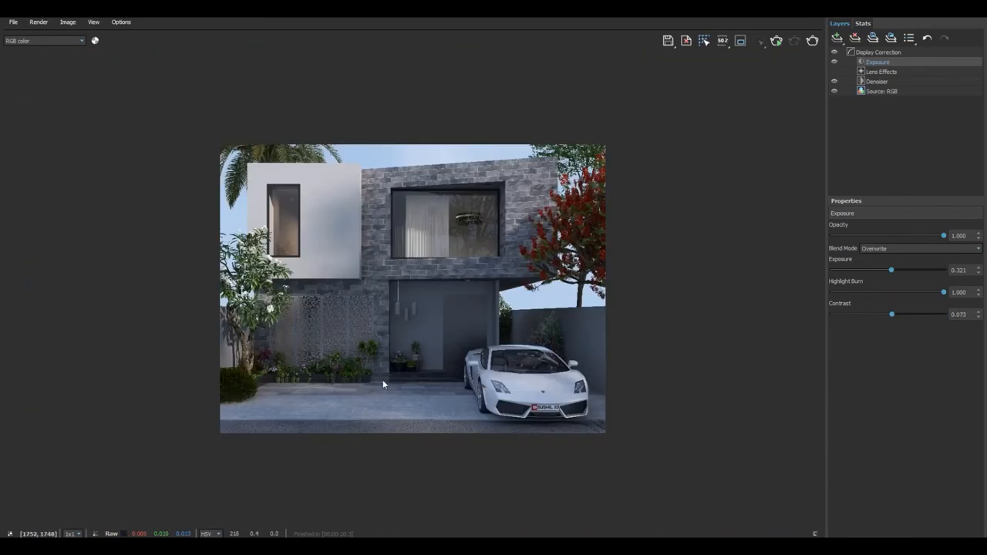
scroll(370, 381, up, 1)
scroll(345, 383, up, 1)
middle_drag(382, 291, 527, 205)
scroll(530, 190, down, 1)
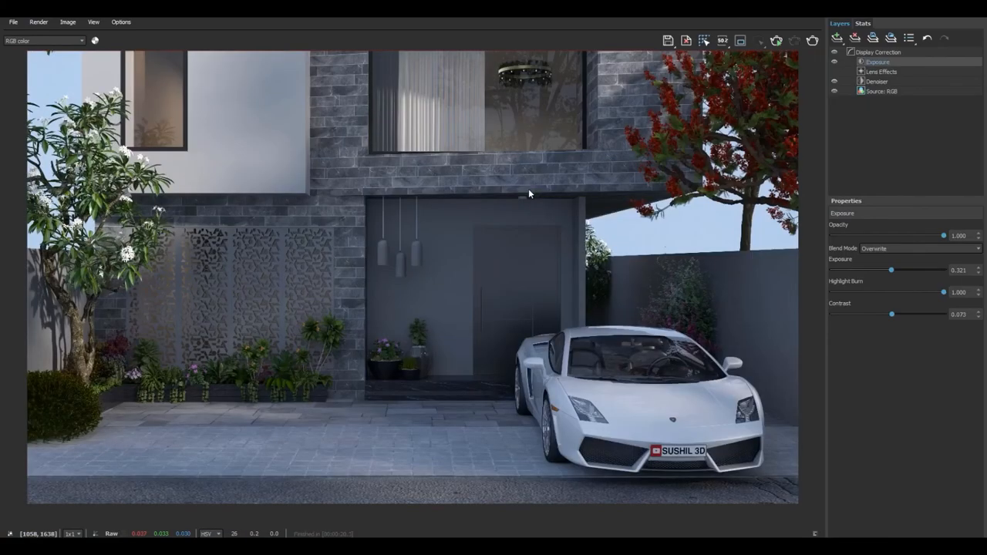